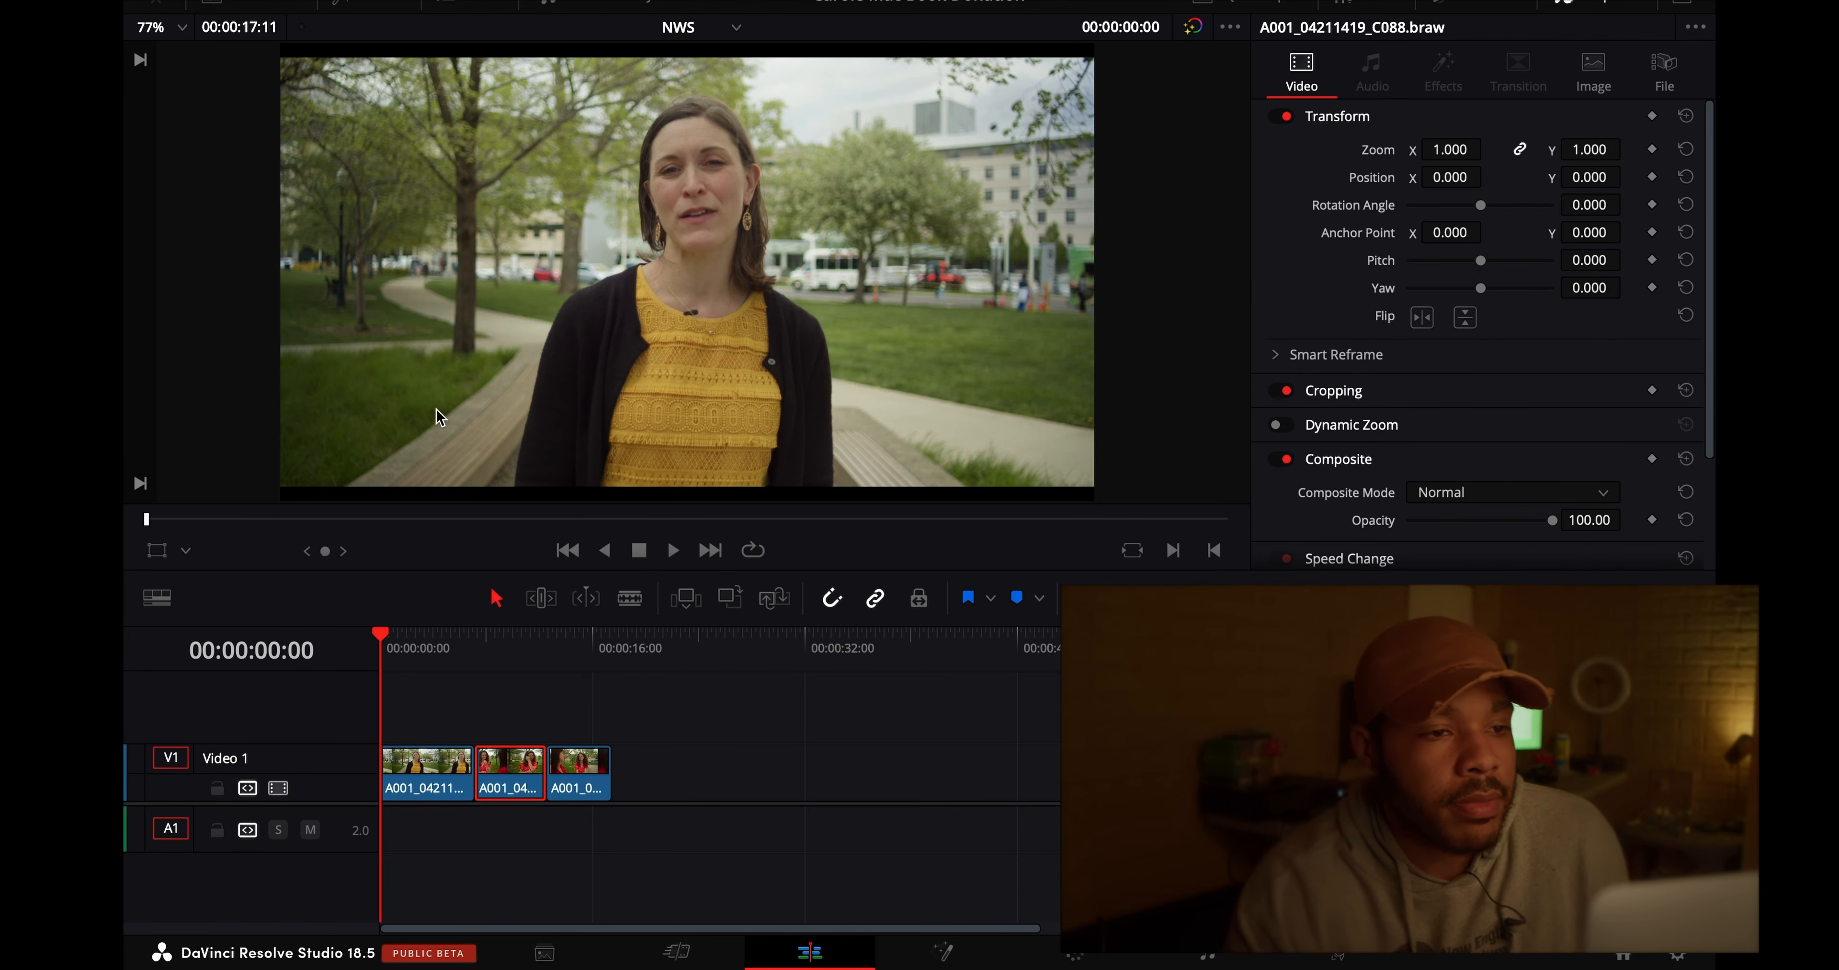
# - Compare the interview shot with and without its grade, and view it at 100% and 300% magnification
pyautogui.click(1193, 29)
pyautogui.click(1194, 32)
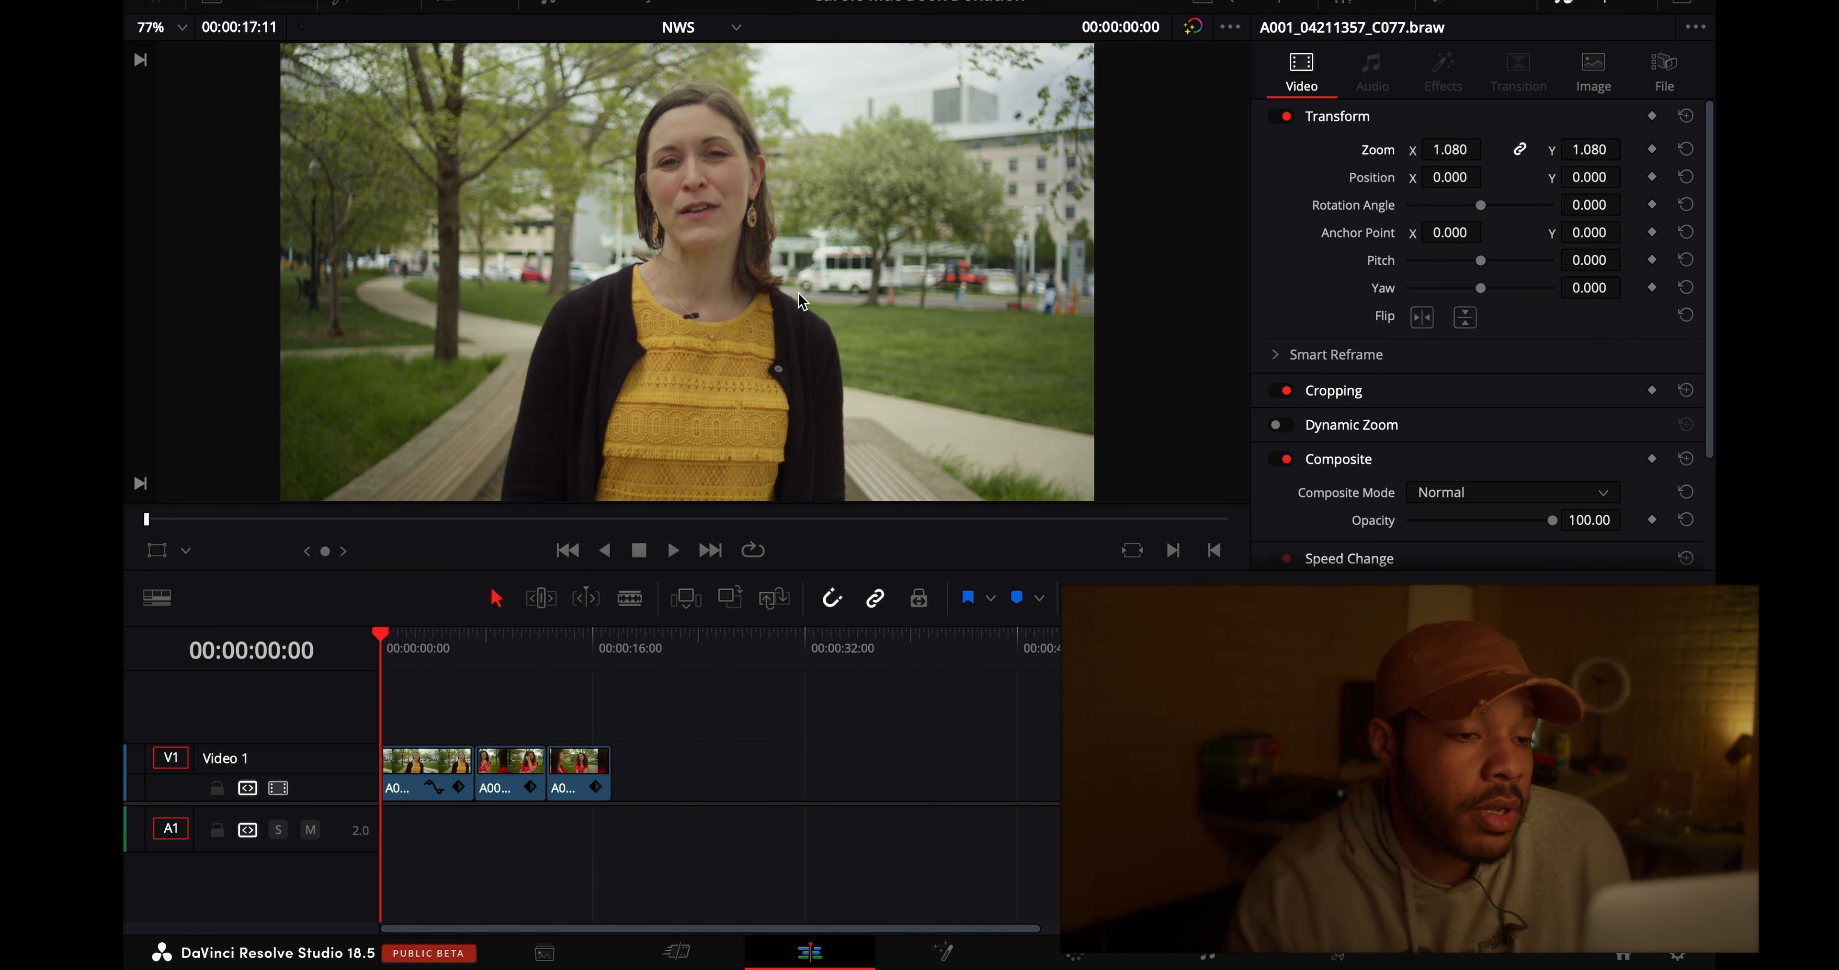
pyautogui.scroll(3, 717, 211)
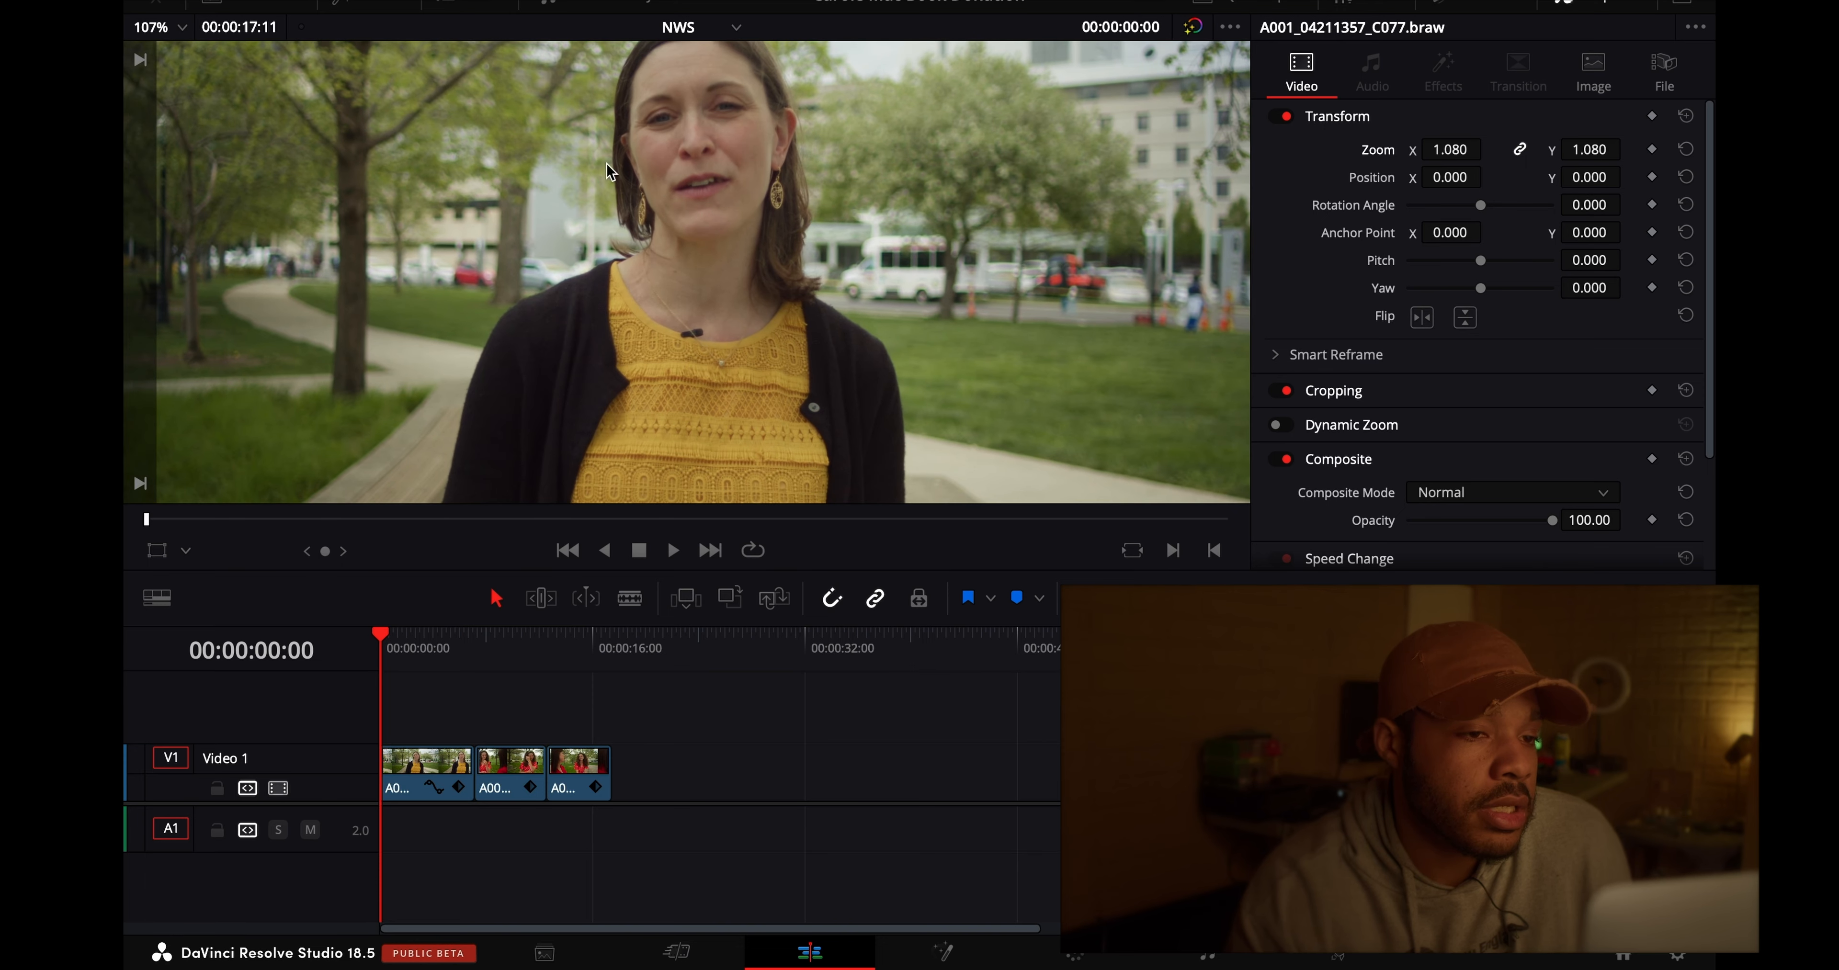
pyautogui.click(172, 29)
pyautogui.click(161, 175)
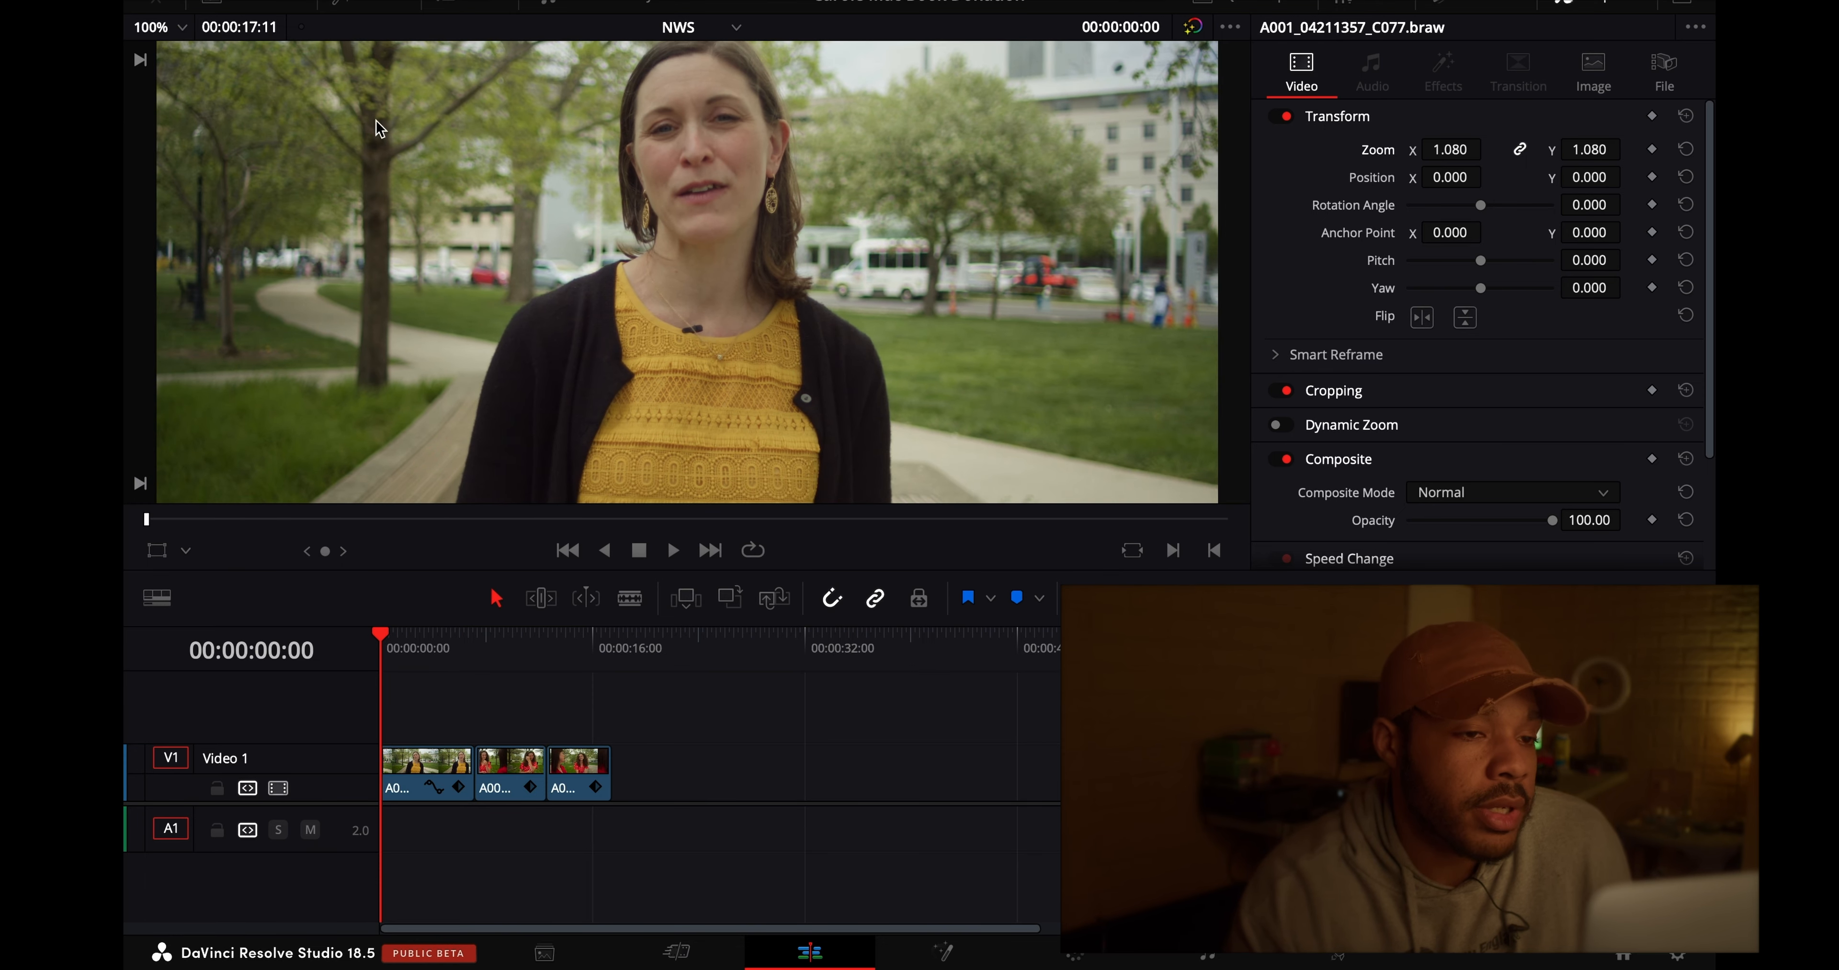
pyautogui.click(182, 27)
pyautogui.click(163, 241)
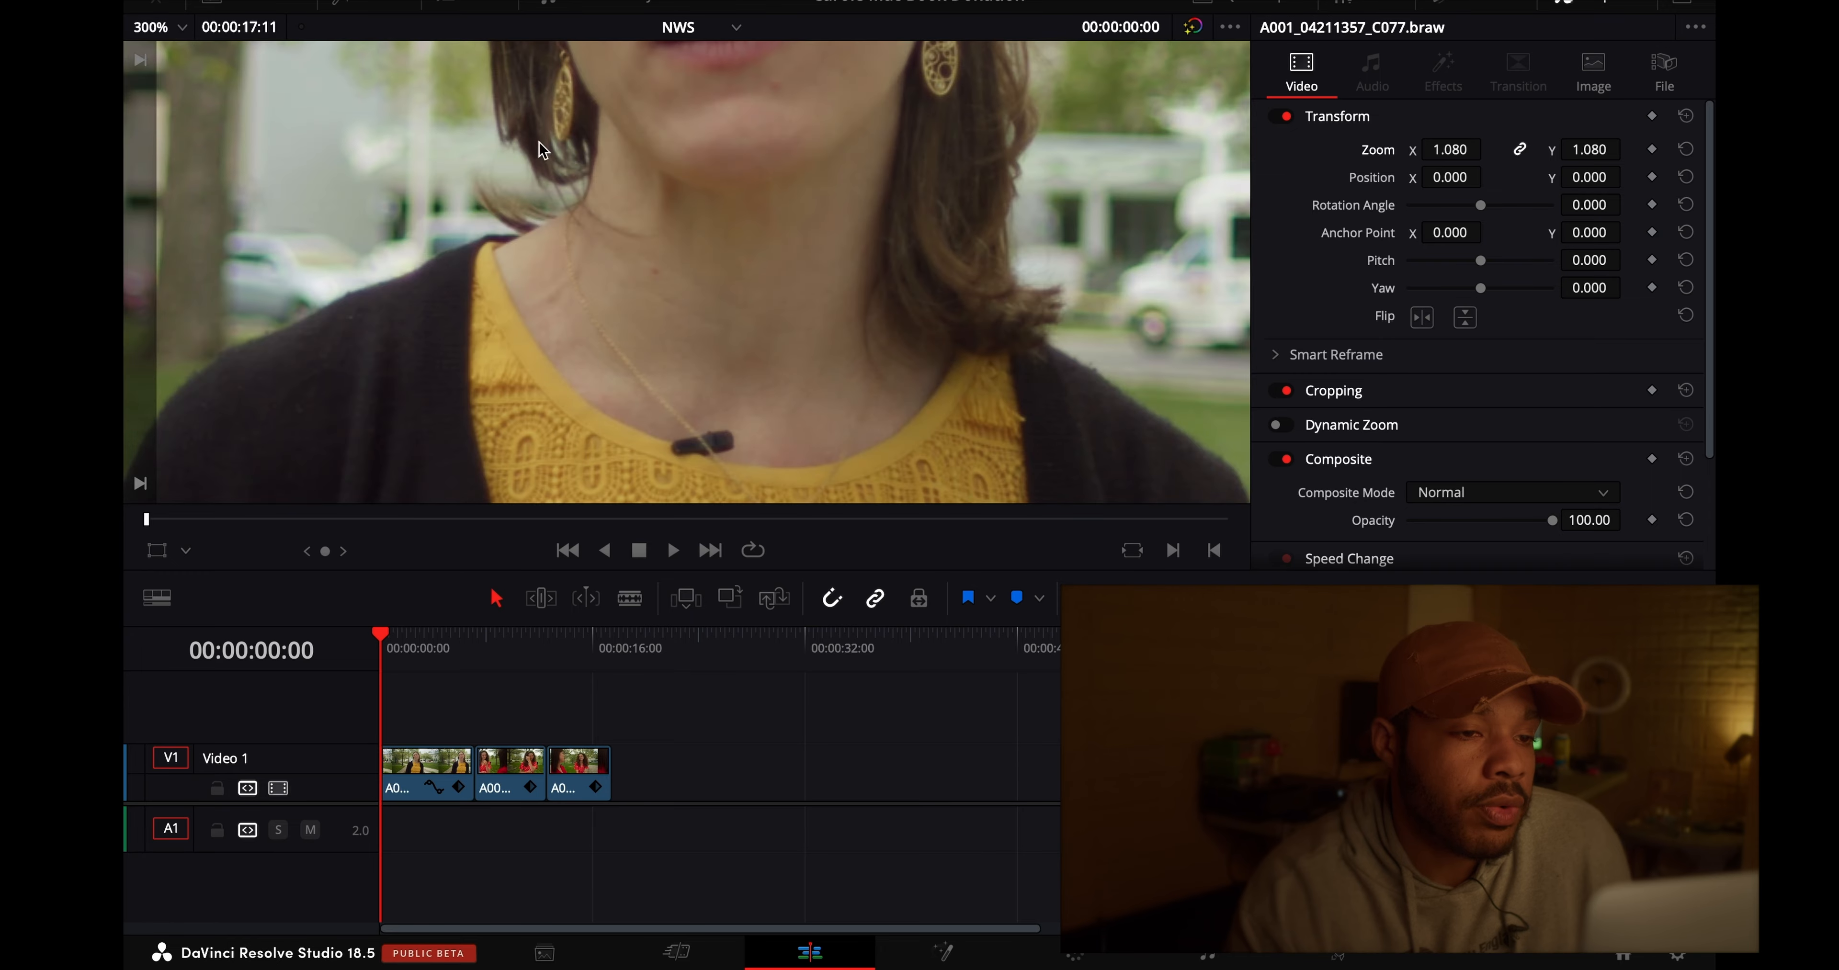
# - Examine the woman's face and framing at several magnifications, and fit the whole frame in the viewer
pyautogui.scroll(-2, 539, 142)
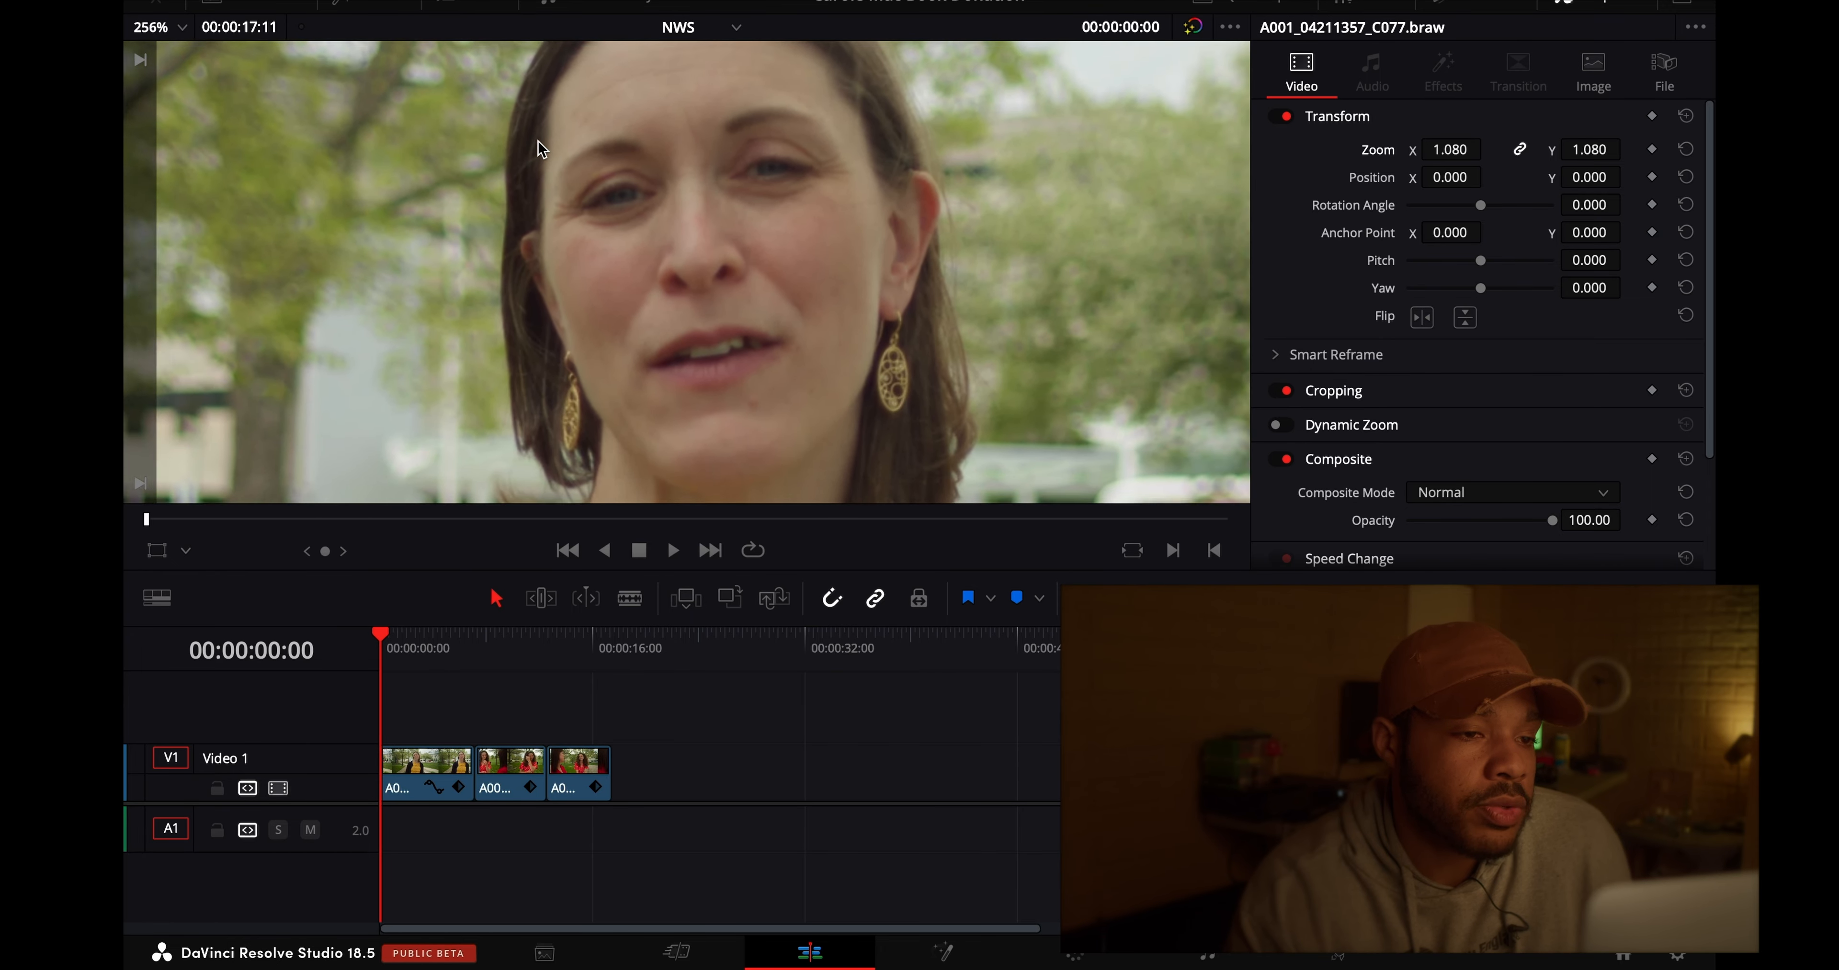
pyautogui.scroll(-3, 537, 141)
pyautogui.scroll(4, 554, 154)
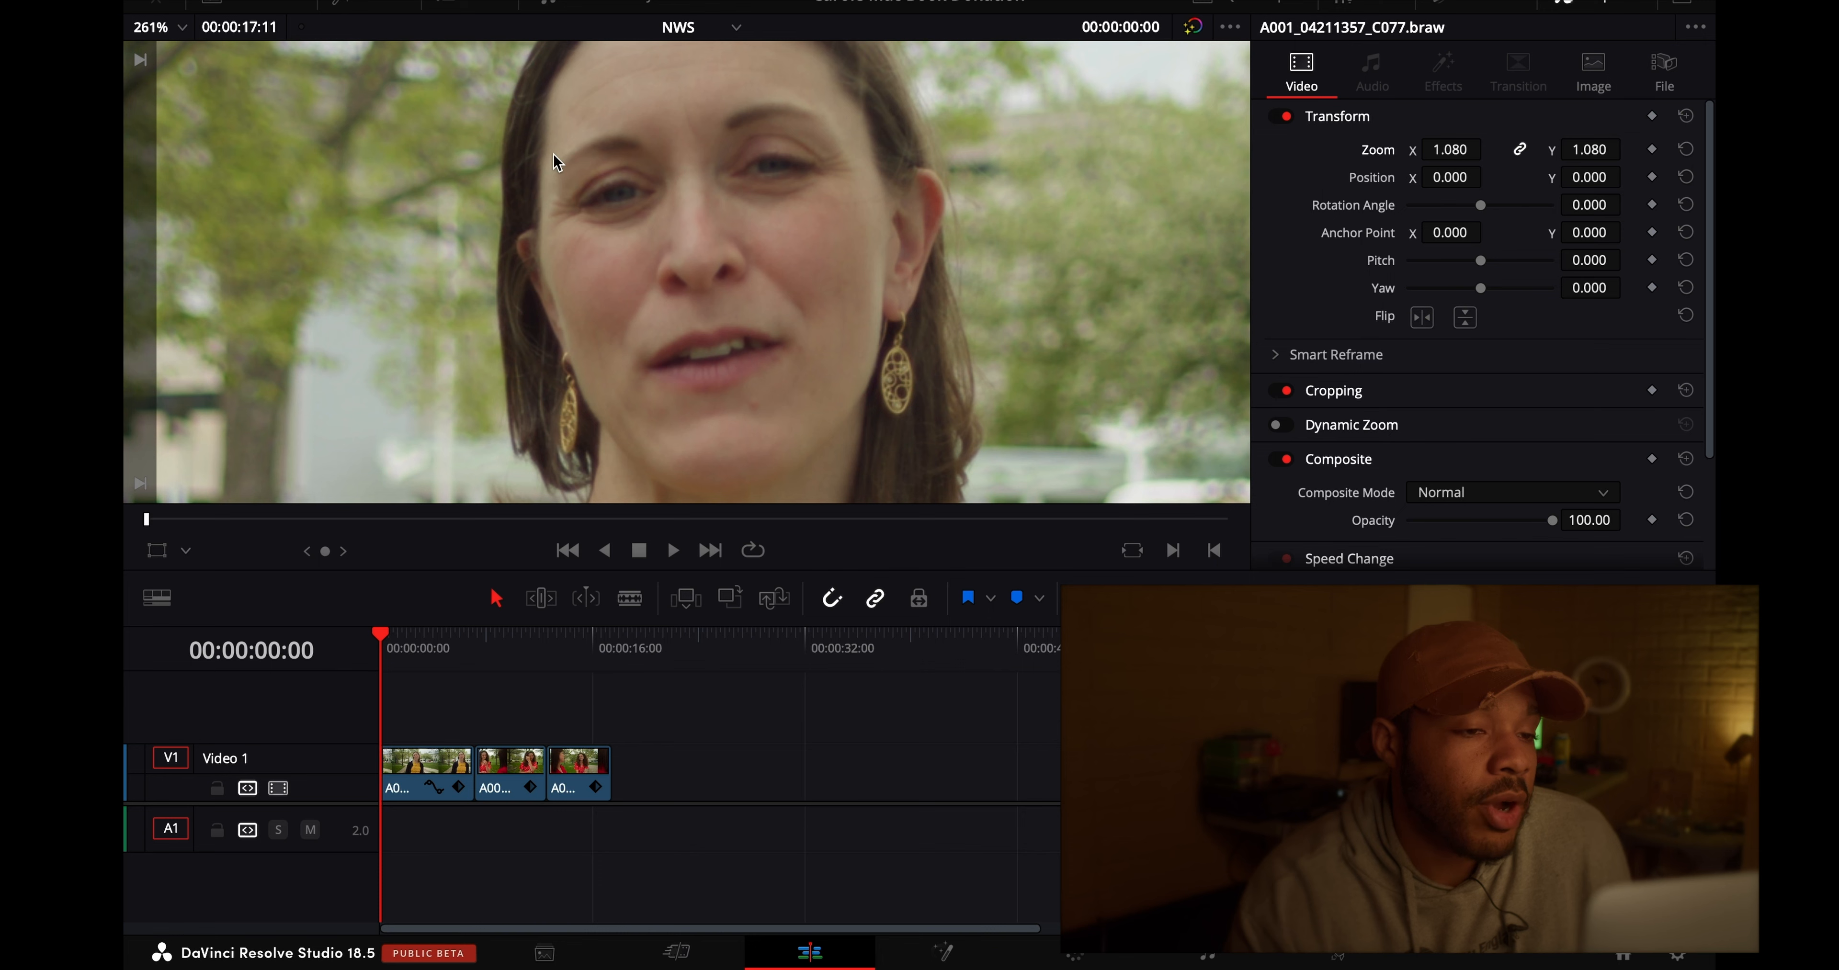
pyautogui.scroll(1, 553, 153)
pyautogui.scroll(2, 454, 291)
pyautogui.scroll(-1, 463, 286)
pyautogui.scroll(-2, 463, 286)
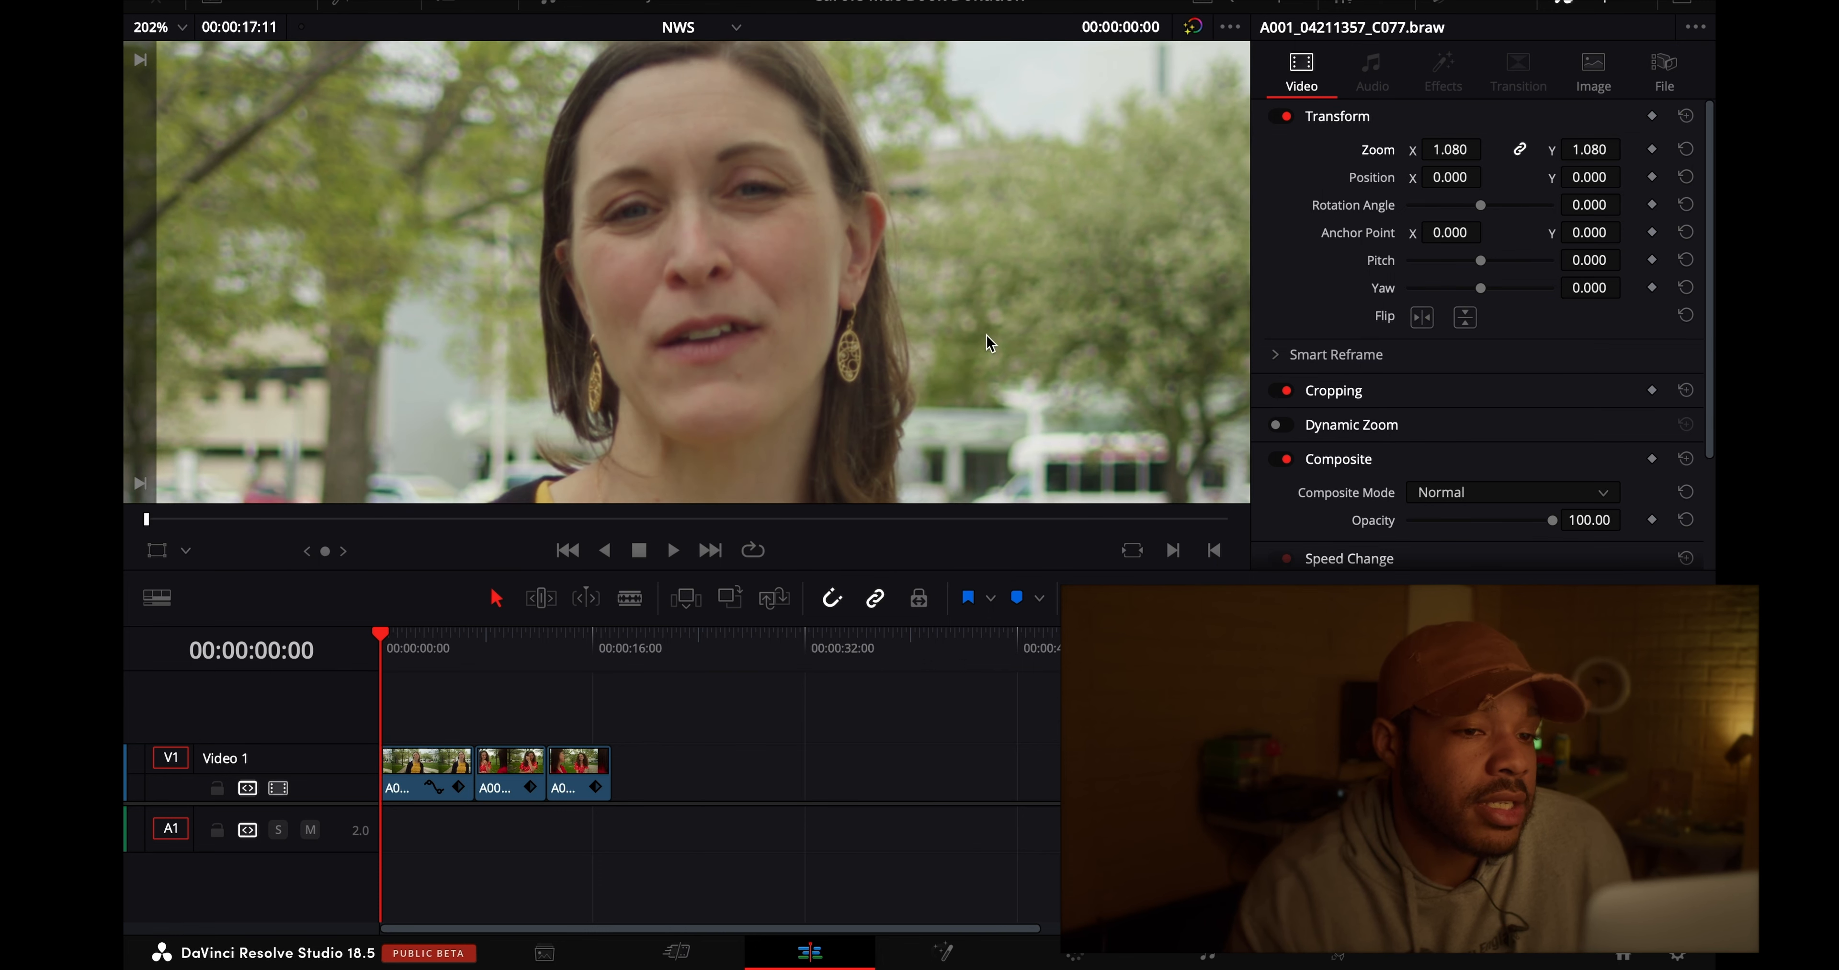
pyautogui.scroll(-2, 986, 334)
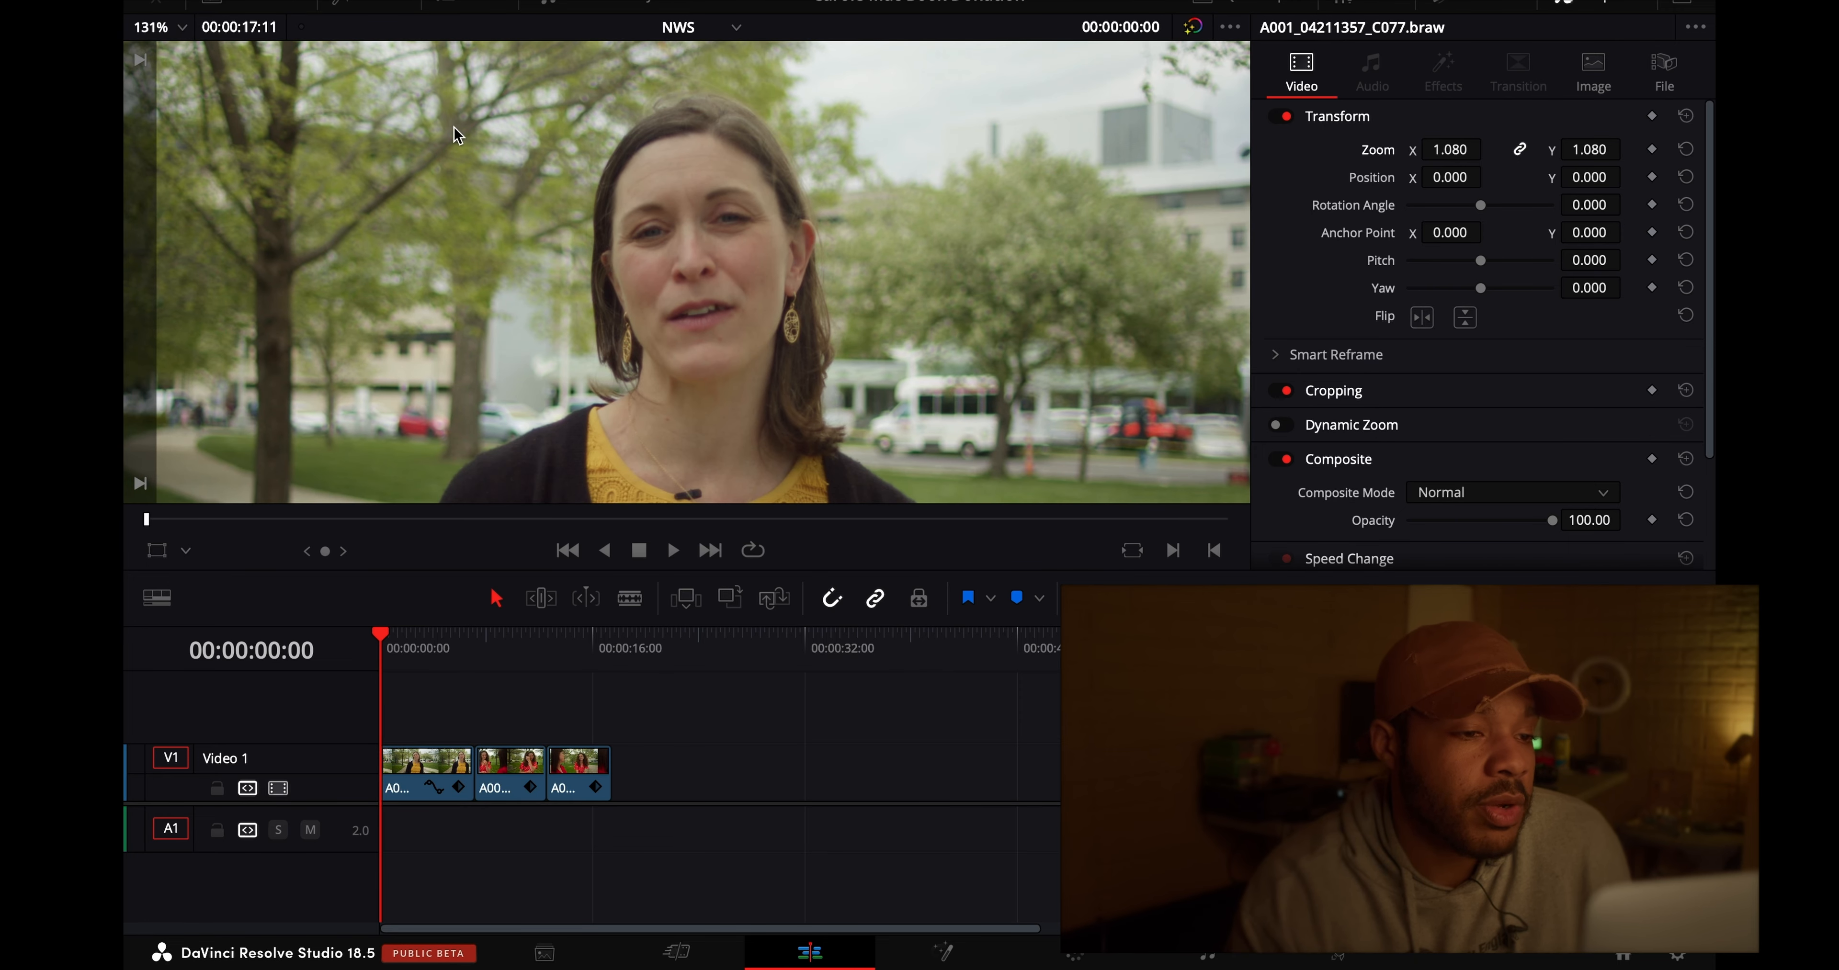
pyautogui.scroll(-1, 454, 128)
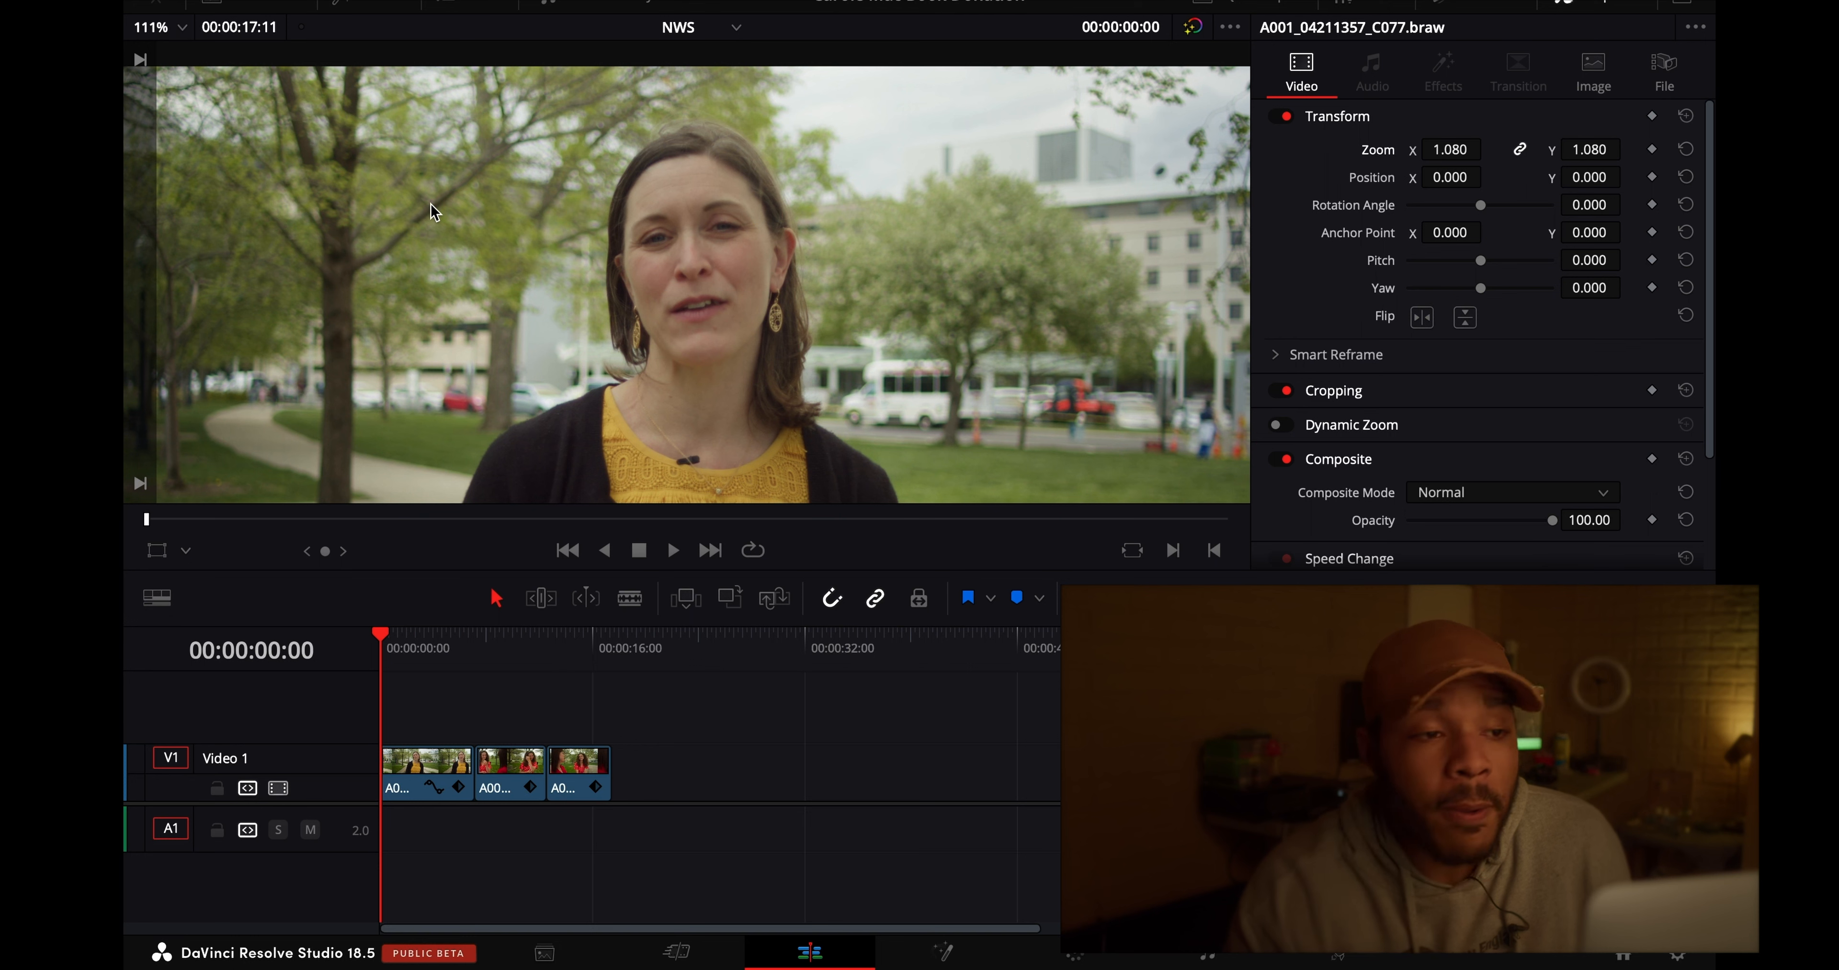
pyautogui.scroll(-3, 431, 204)
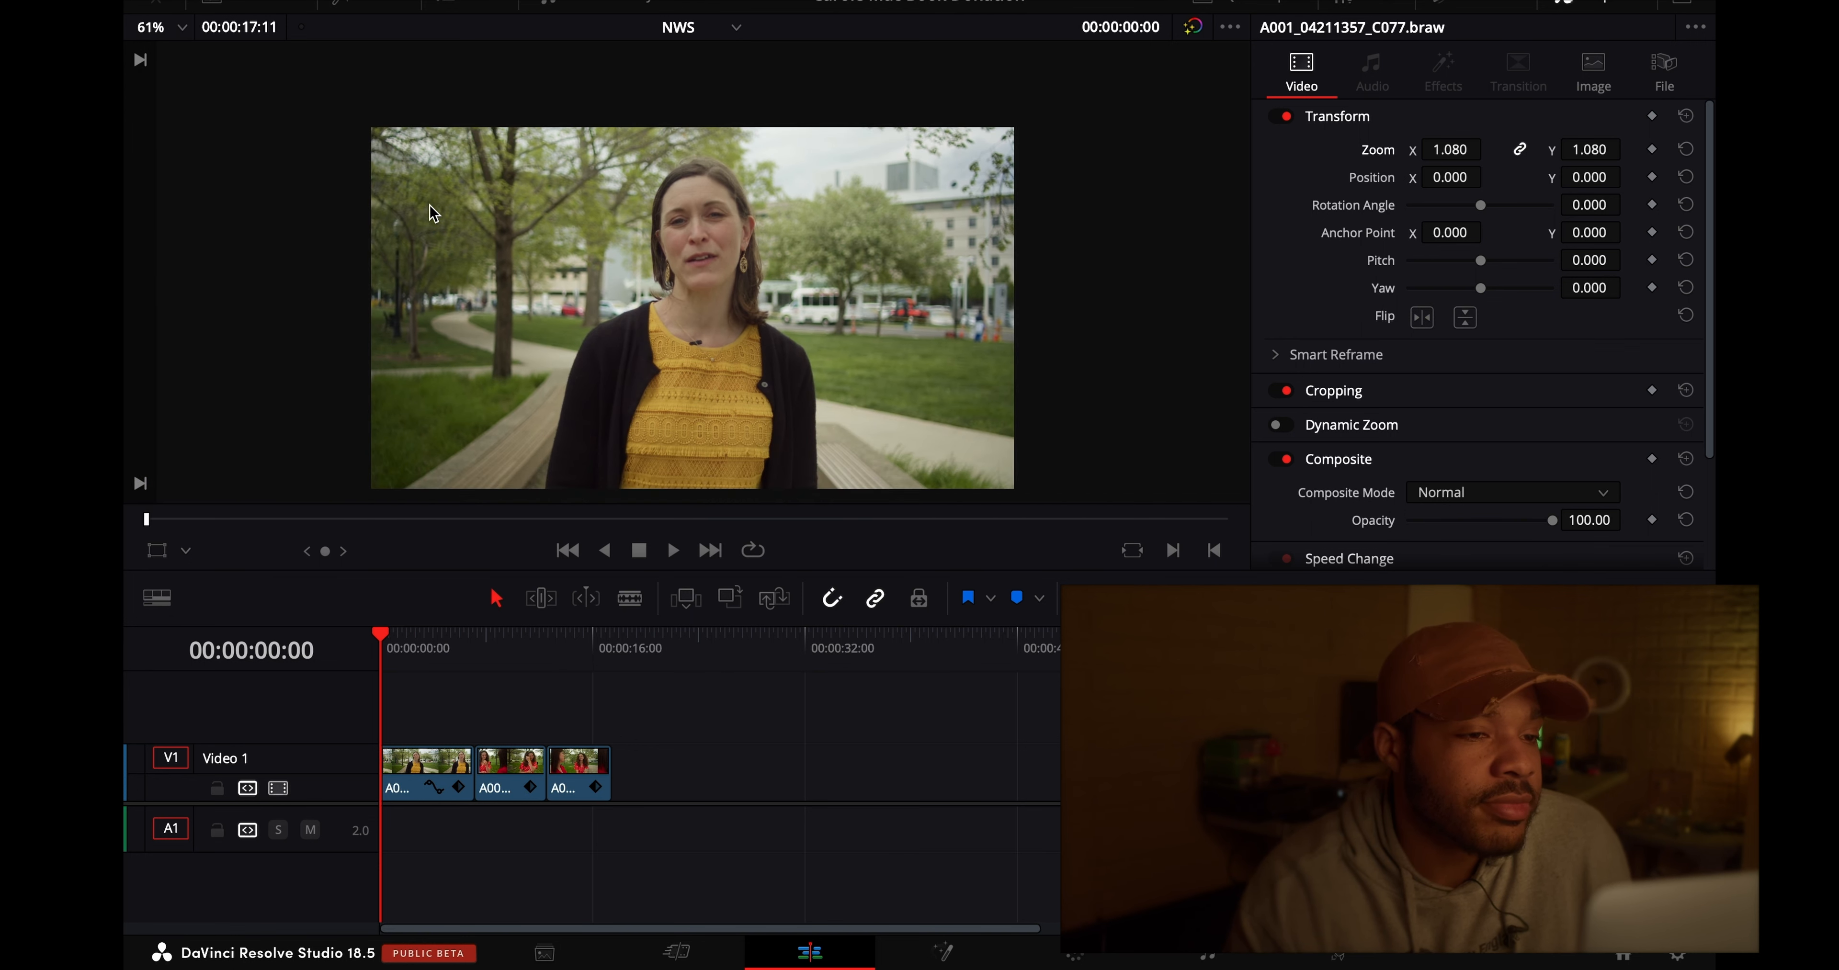
pyautogui.click(183, 28)
pyautogui.click(189, 68)
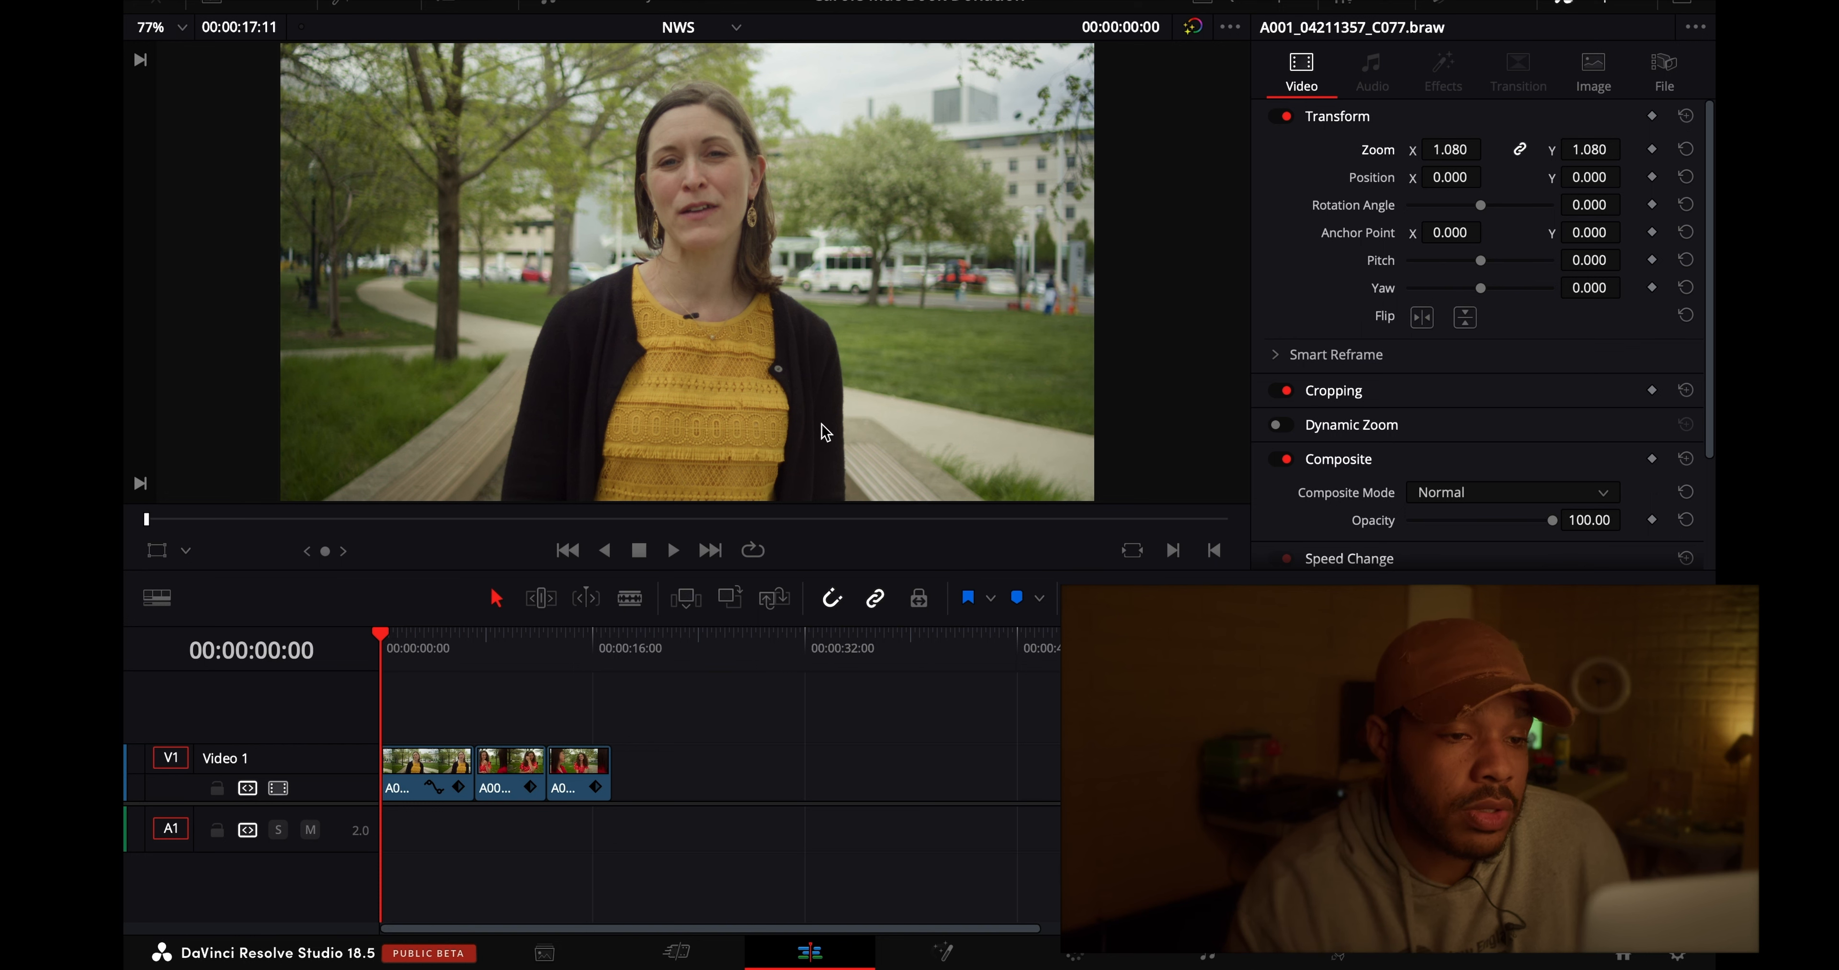
# - Apply the CK (DWG) PowerGrade to the first clip on the Color page, with the playhead at 00:00:04:08
pyautogui.click(438, 635)
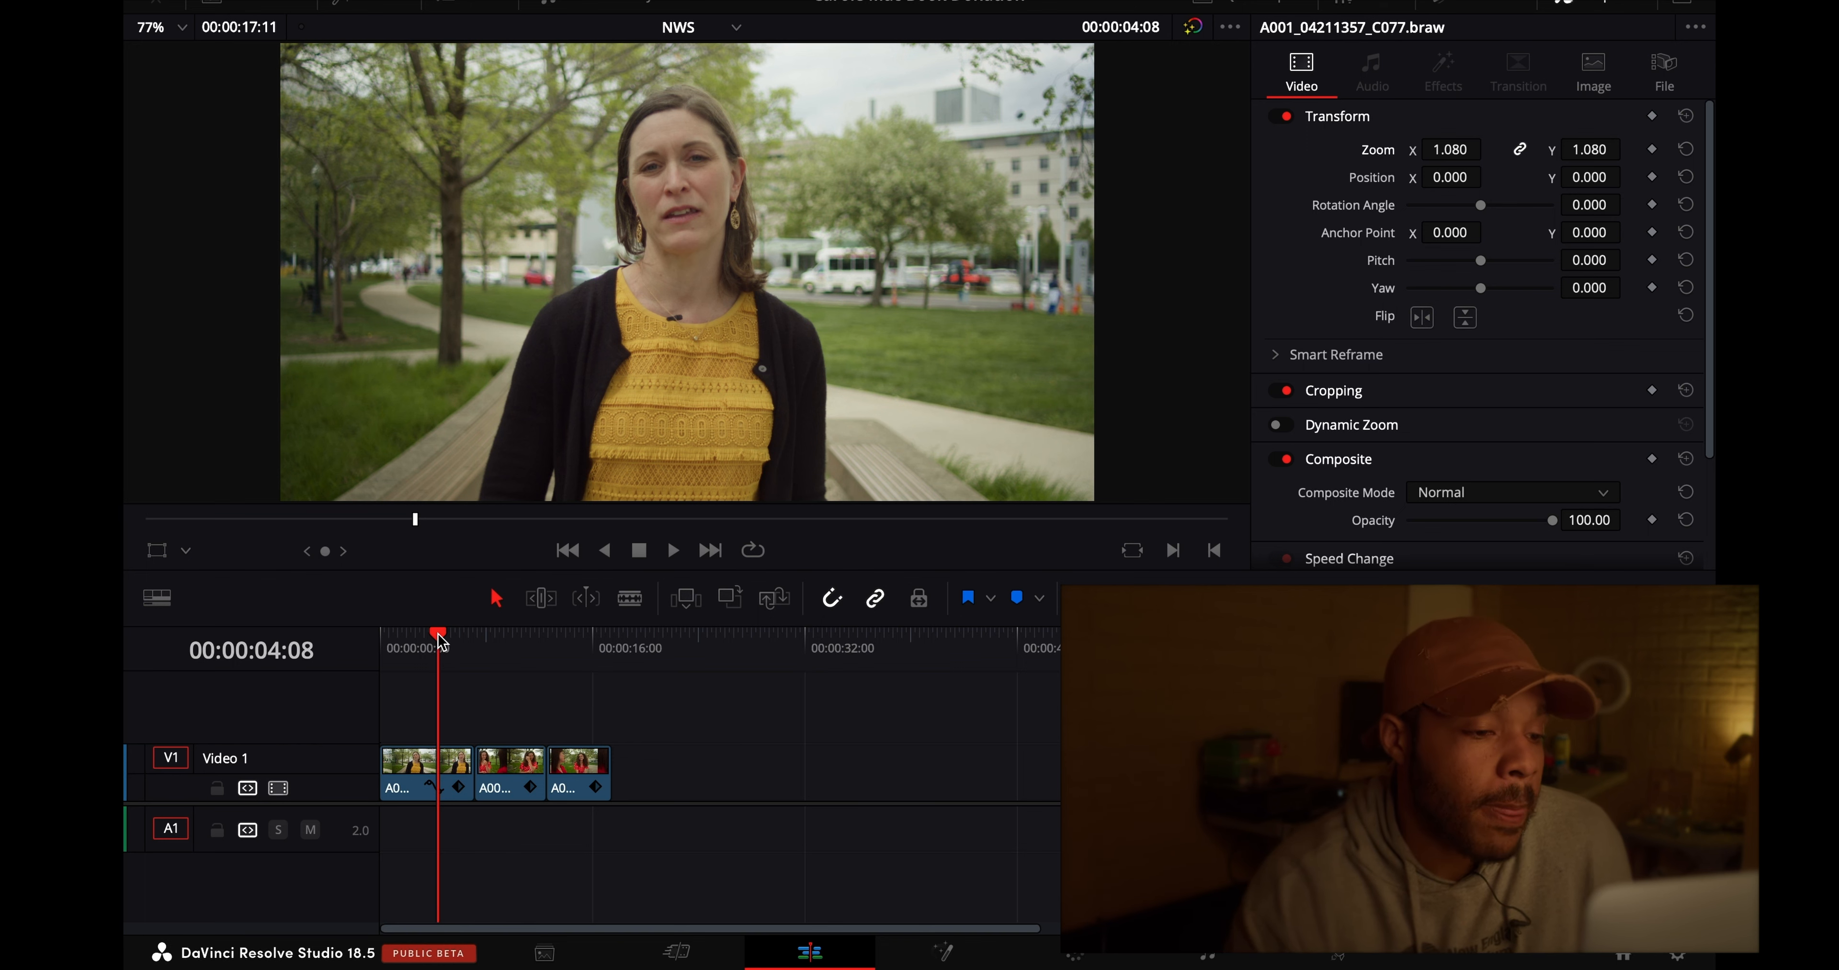
pyautogui.click(1074, 955)
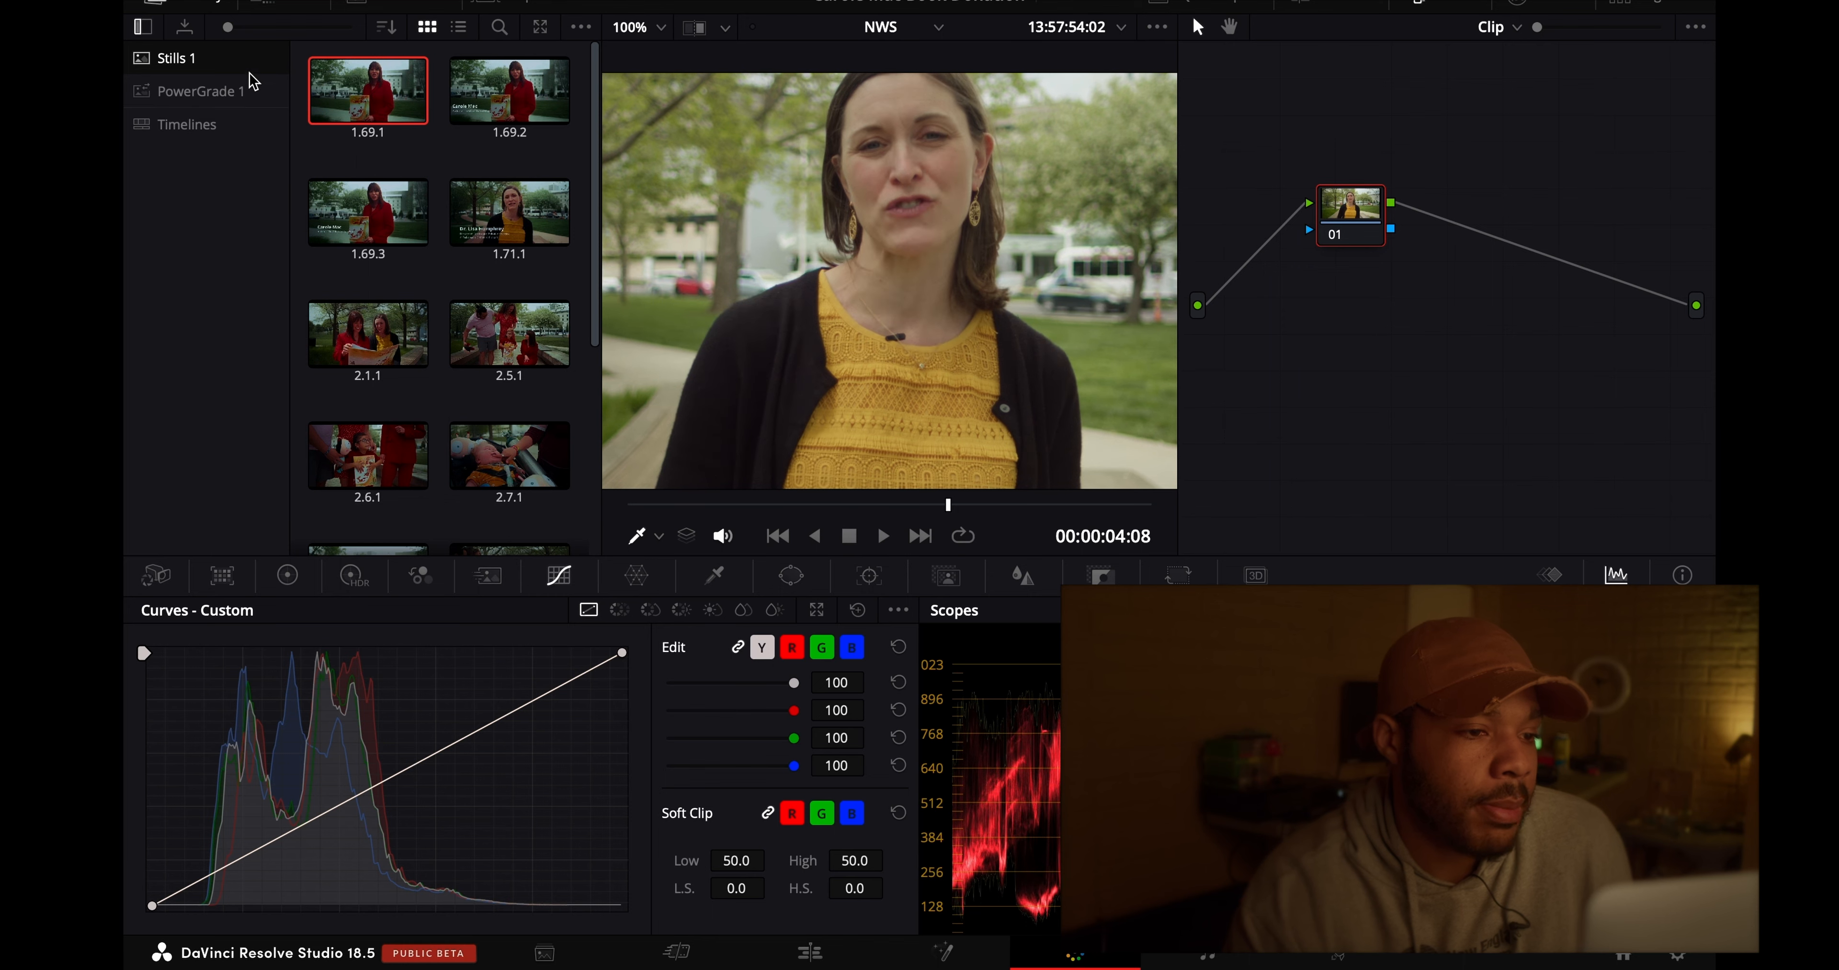
pyautogui.click(233, 94)
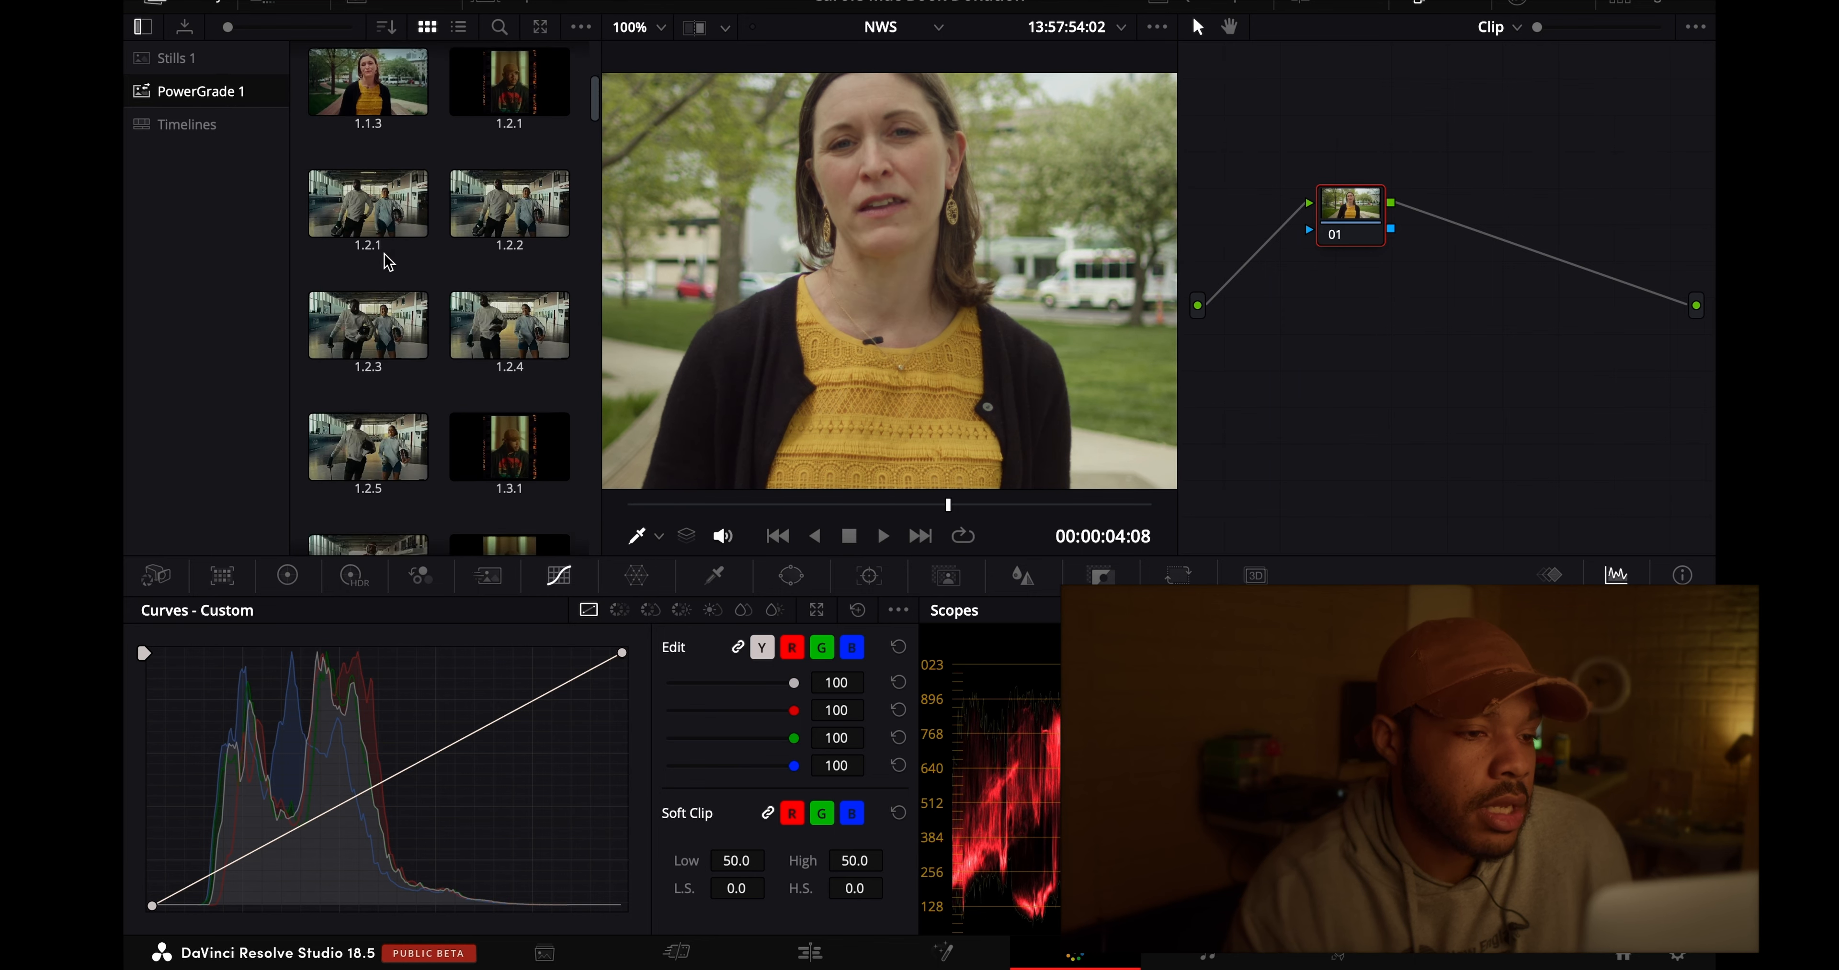
pyautogui.scroll(-5, 430, 301)
pyautogui.scroll(-4, 432, 307)
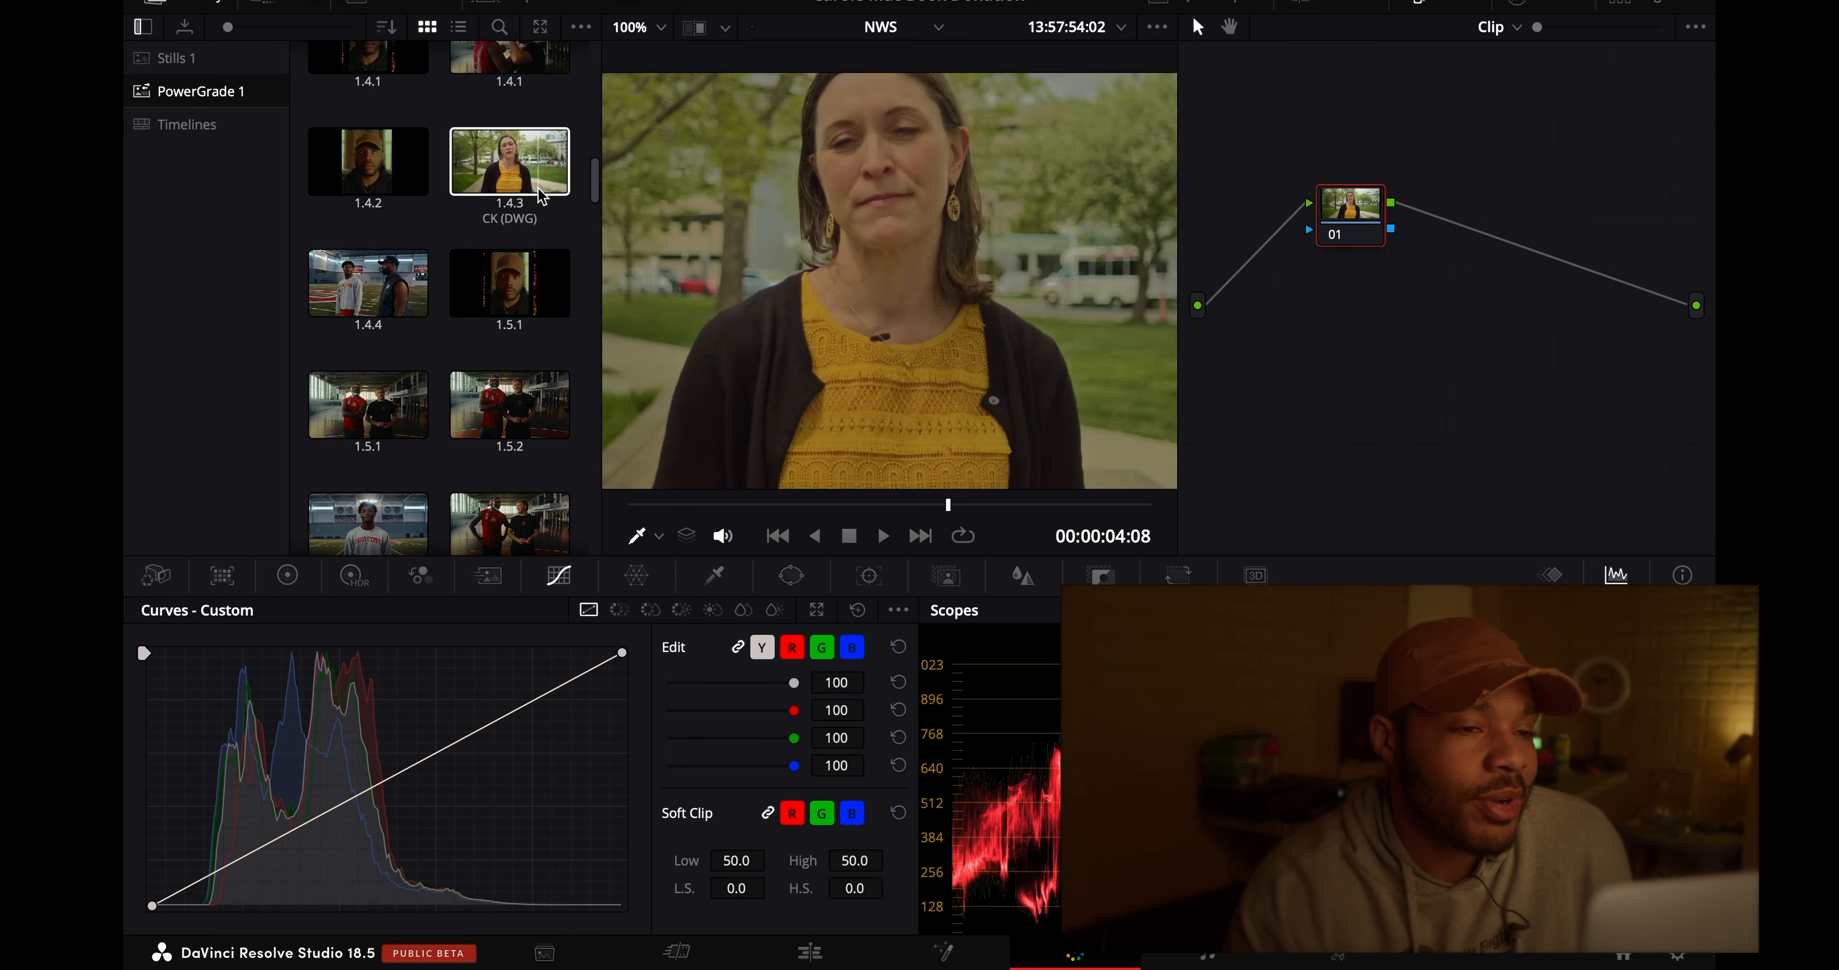
pyautogui.rightClick(560, 171)
pyautogui.click(614, 242)
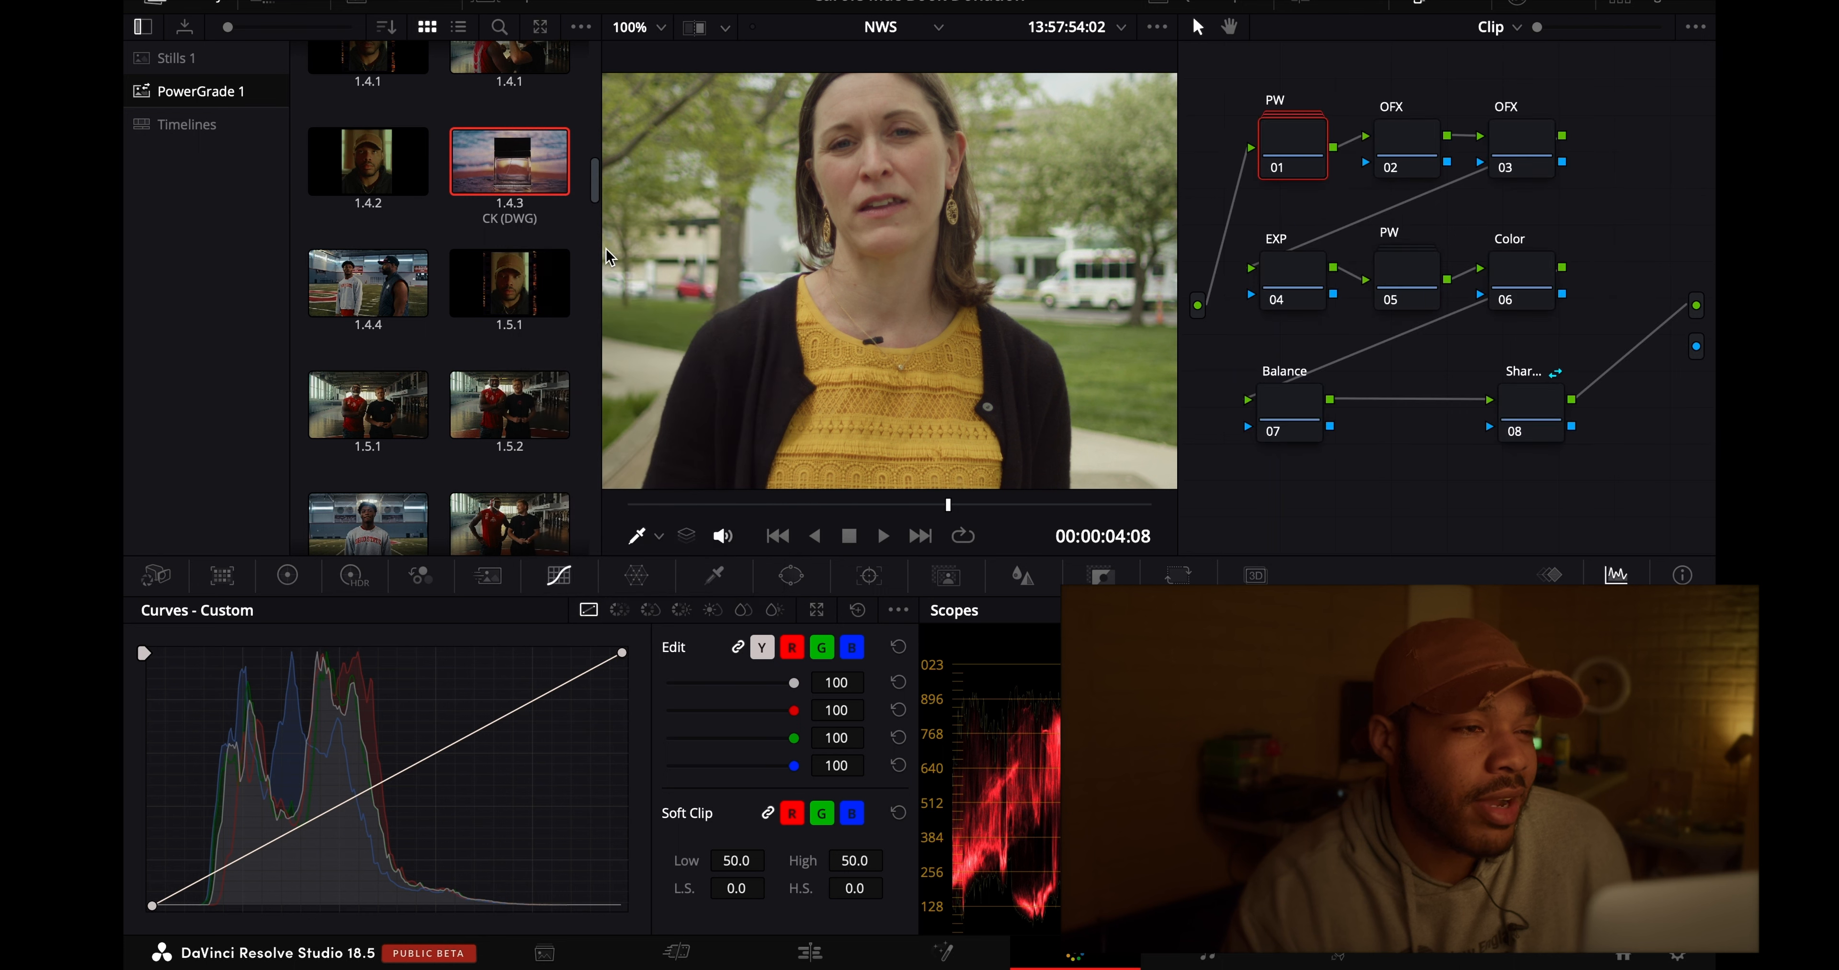
# - Hide the gallery and fit the image in the viewer
pyautogui.click(208, 11)
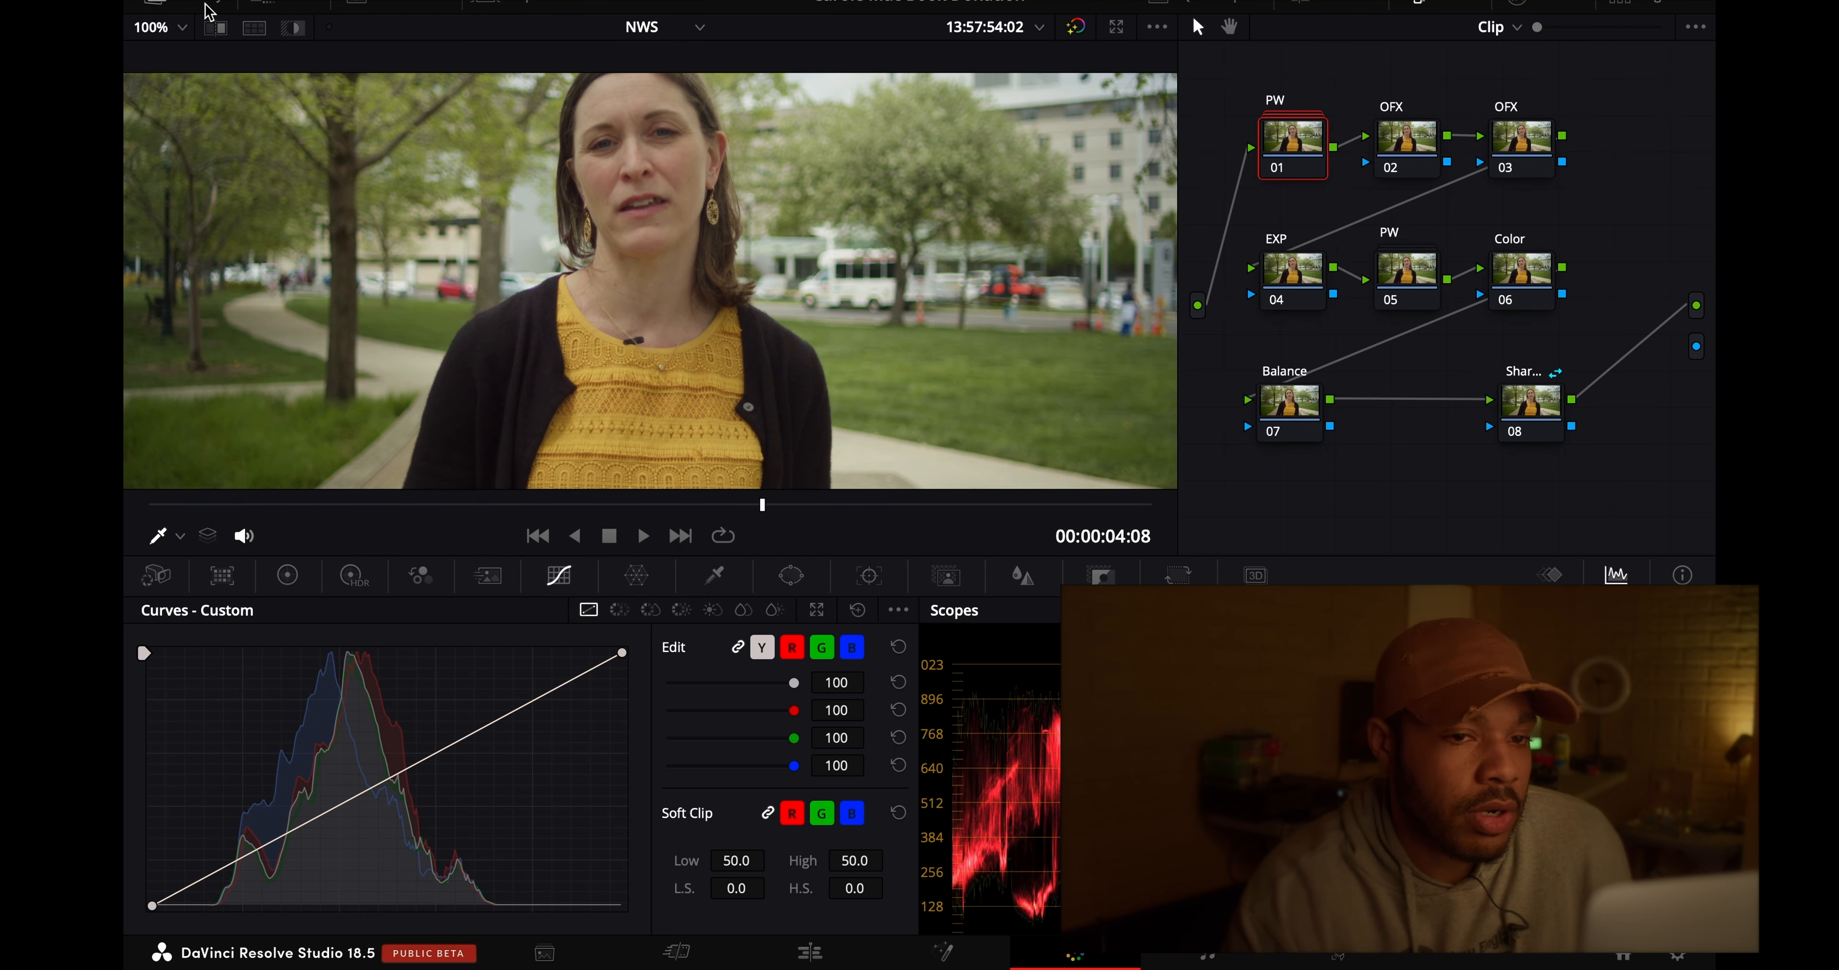
pyautogui.click(181, 28)
pyautogui.click(180, 58)
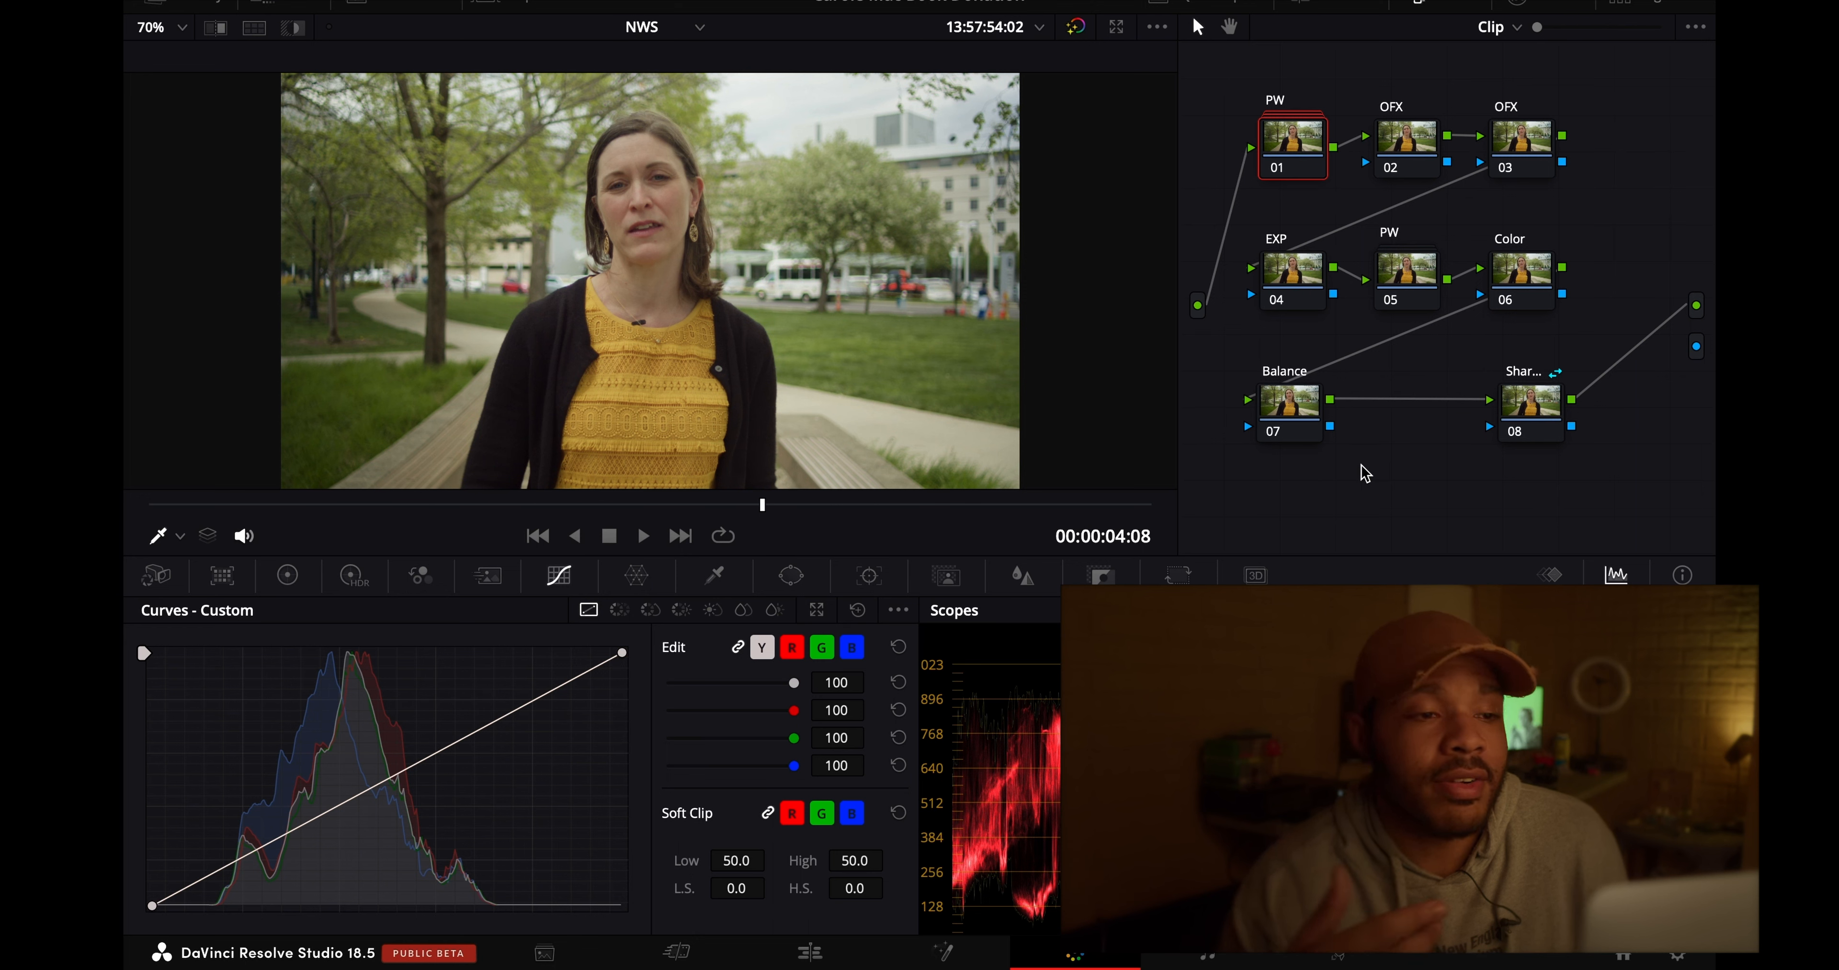
# - Add three serial nodes to the timeline-level node graph
pyautogui.click(1496, 26)
pyautogui.click(1528, 82)
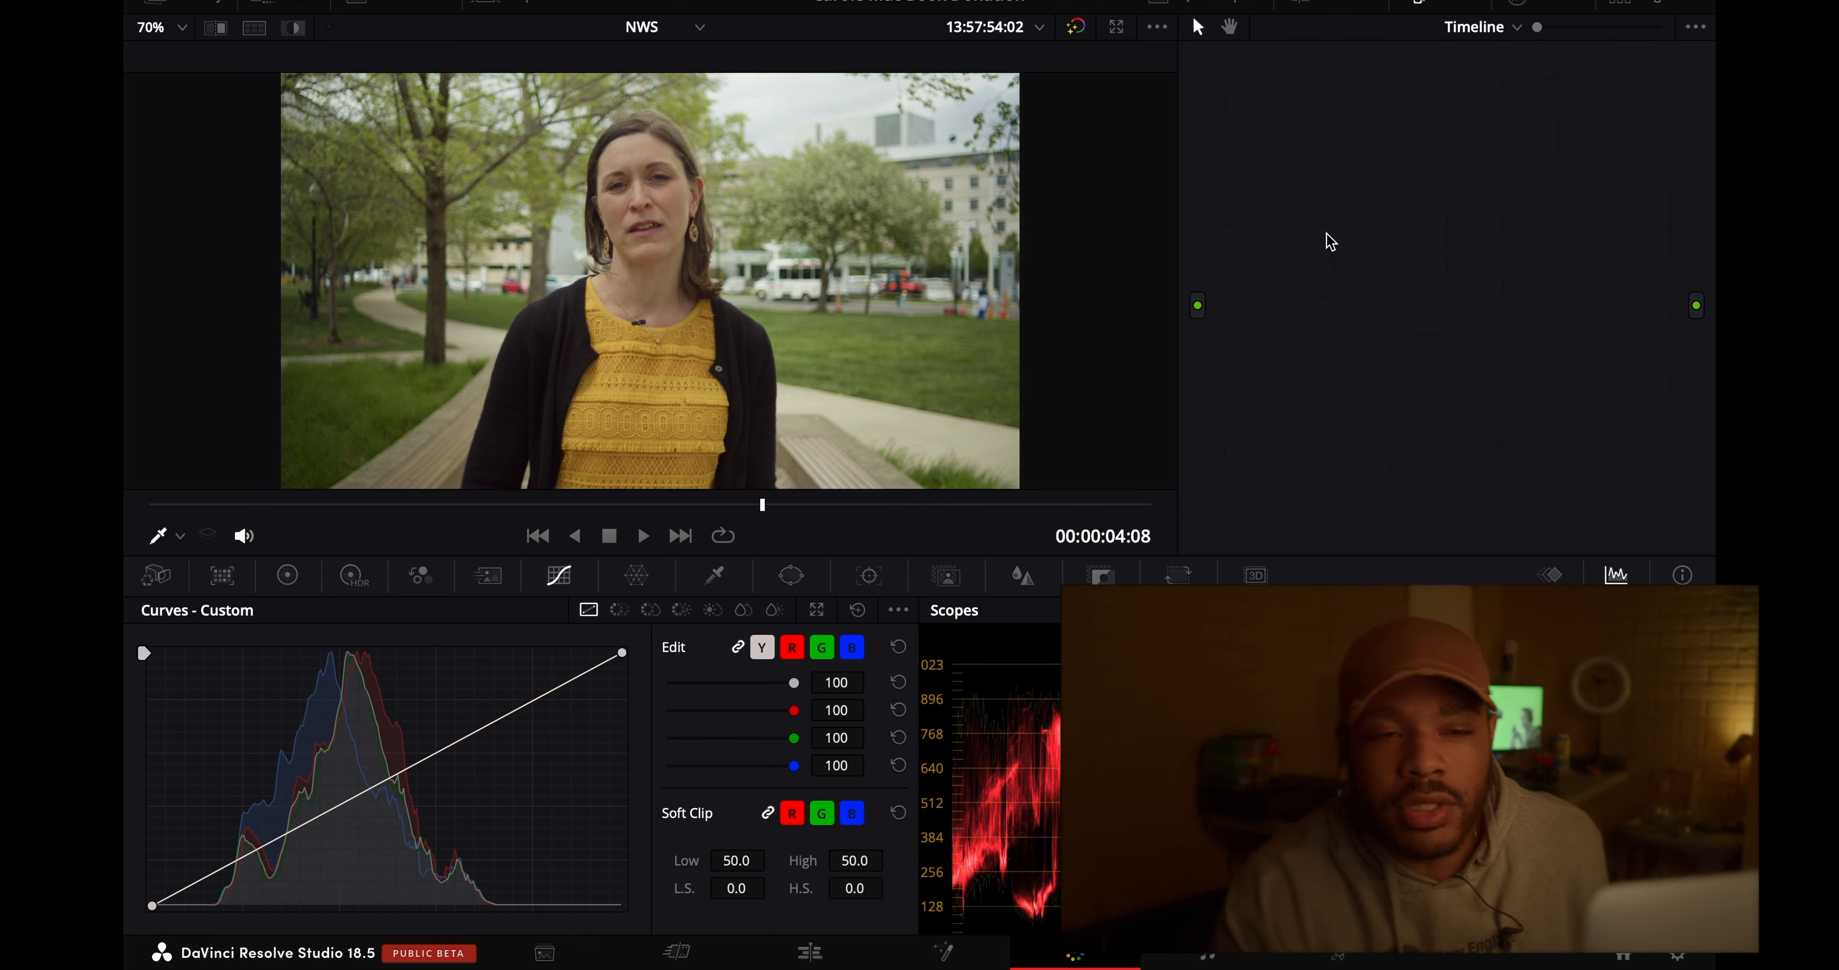
pyautogui.hotkey('alt', 's')
pyautogui.hotkey('alt', 's')
pyautogui.hotkey('alt', 's')
# - Compare the clip-level node graph with the timeline-level one, and display the clip thumbnails
pyautogui.click(1474, 28)
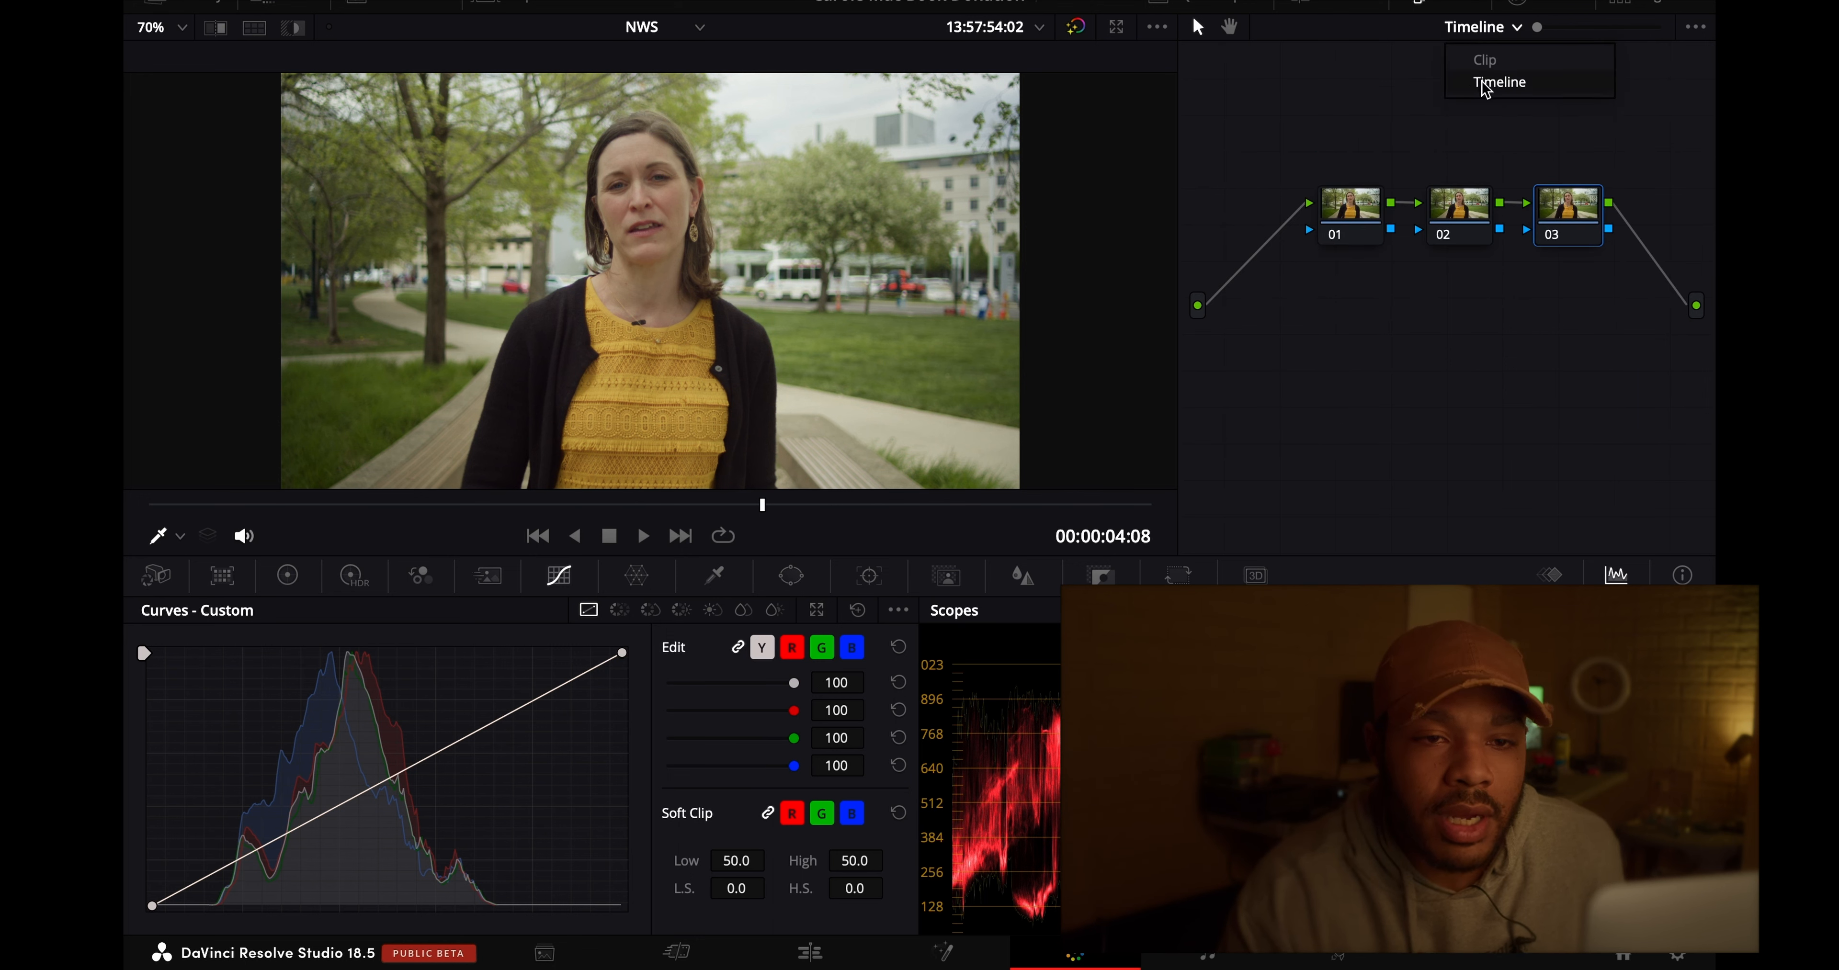
pyautogui.click(1485, 60)
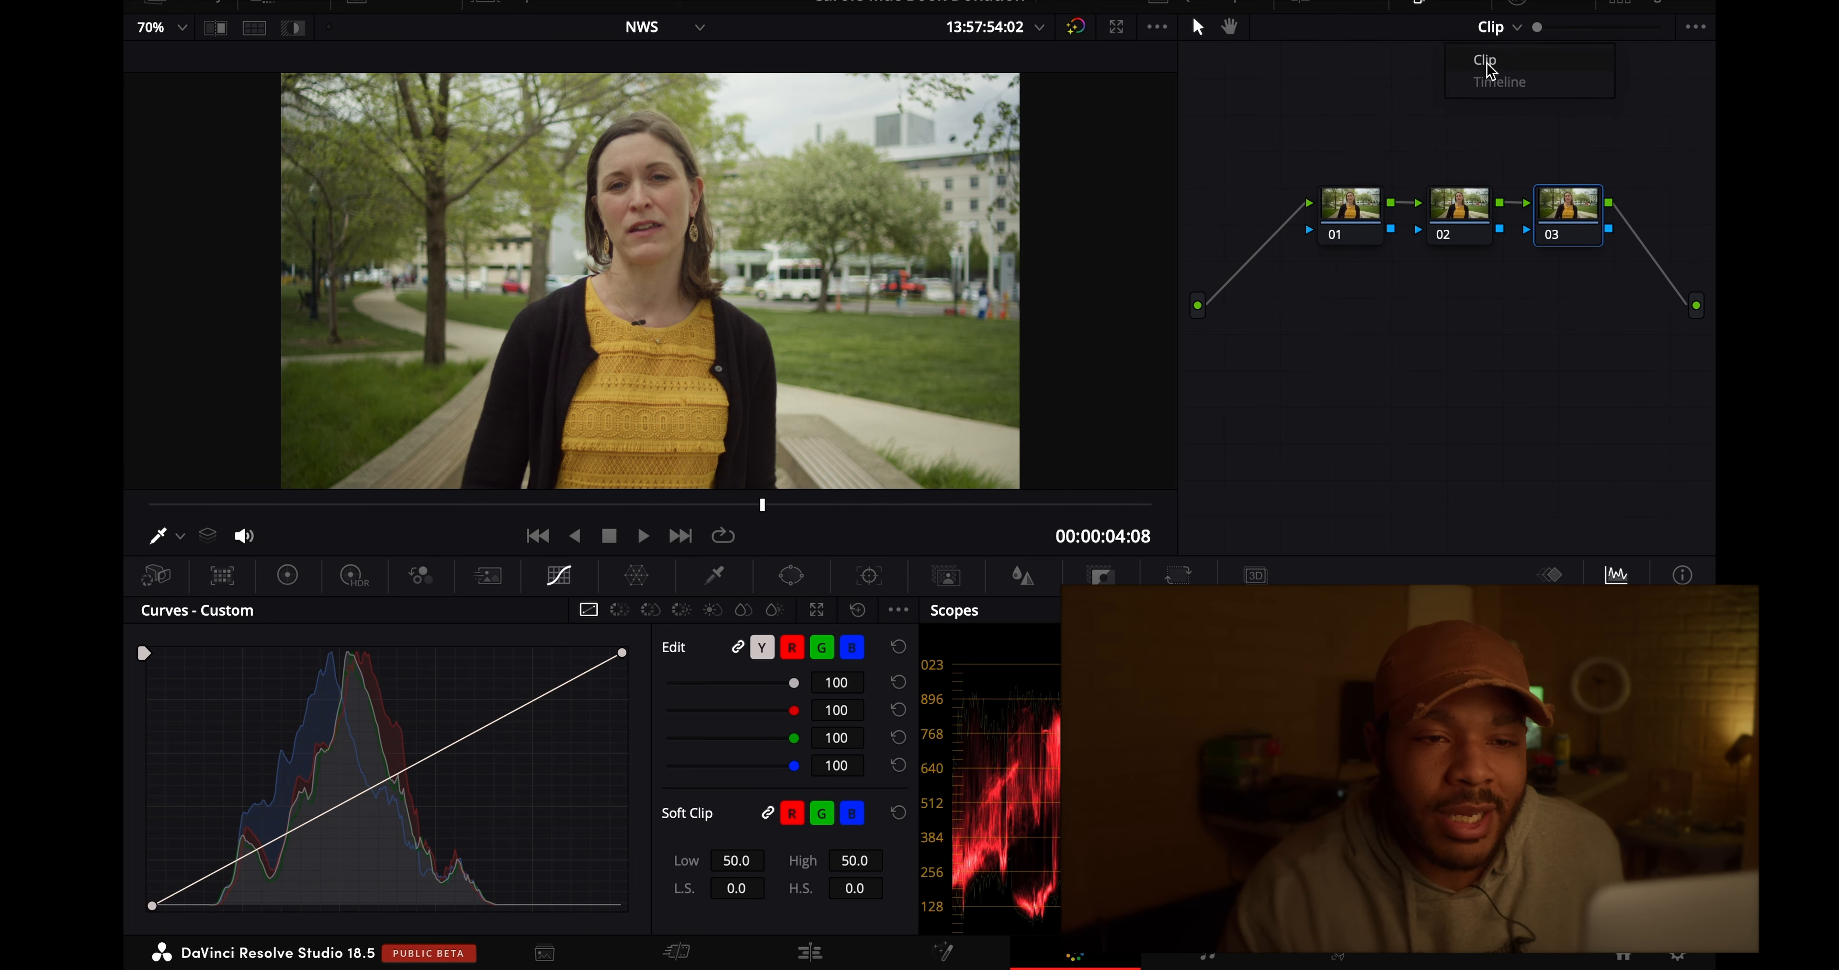
pyautogui.click(1510, 29)
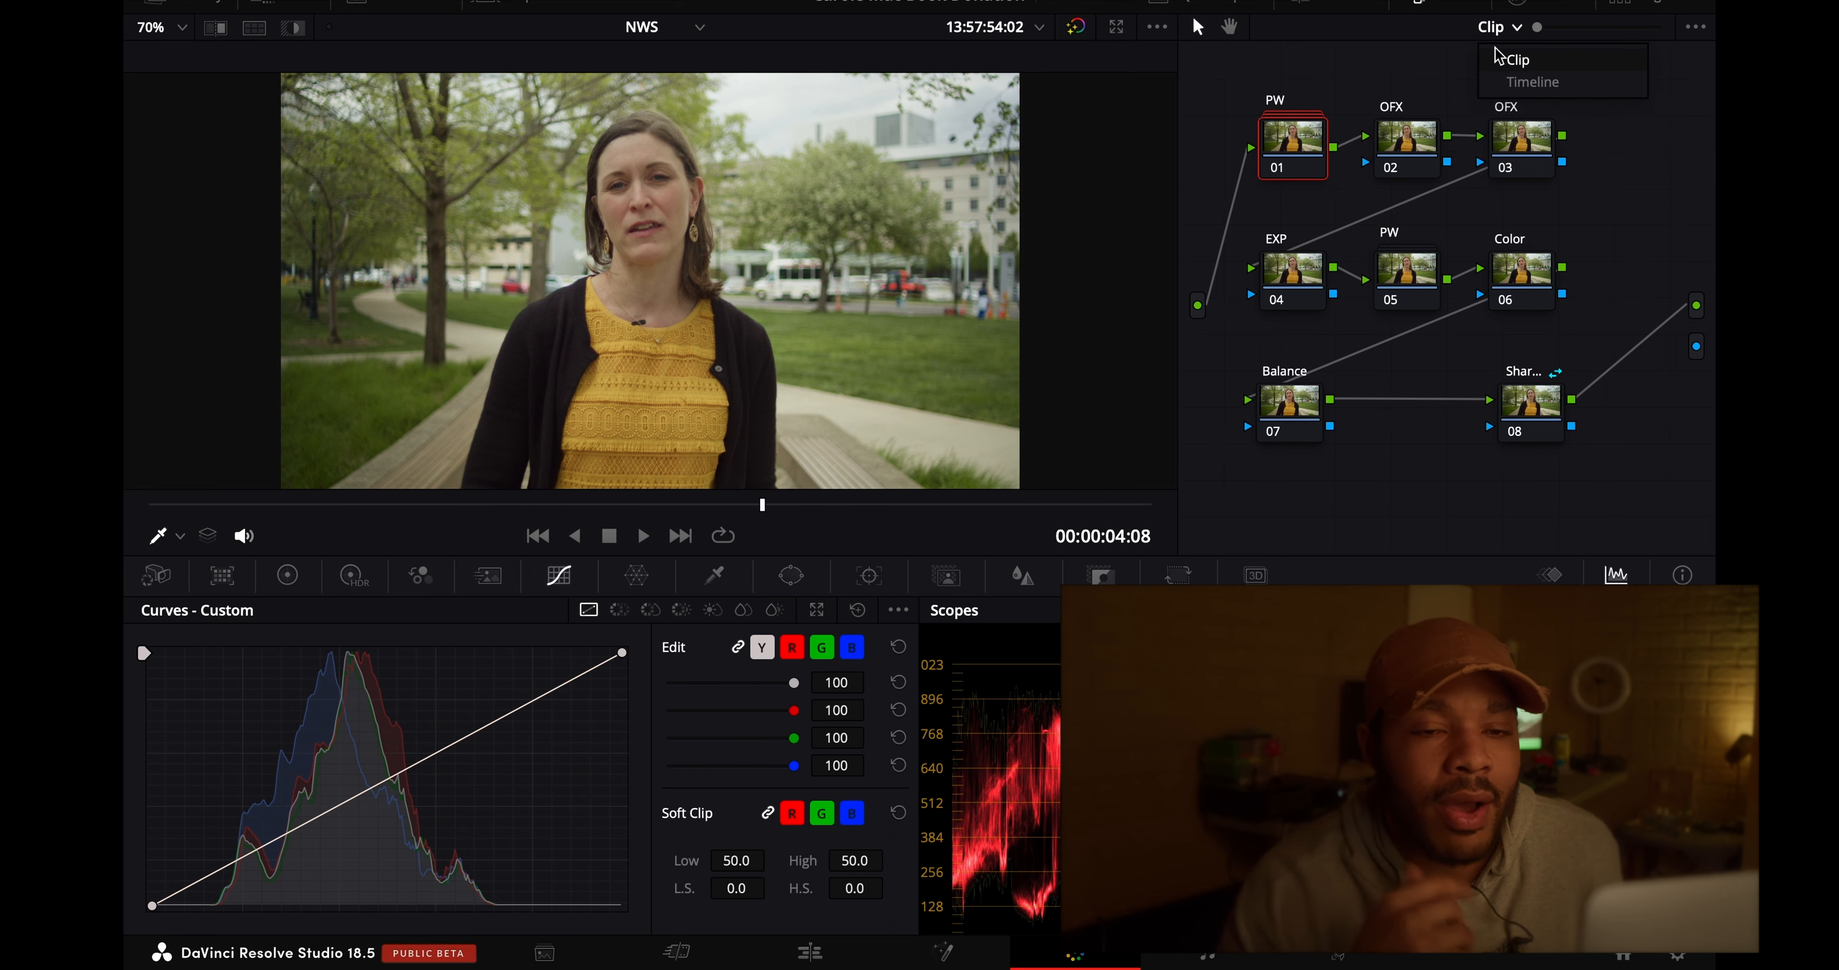
pyautogui.click(1517, 80)
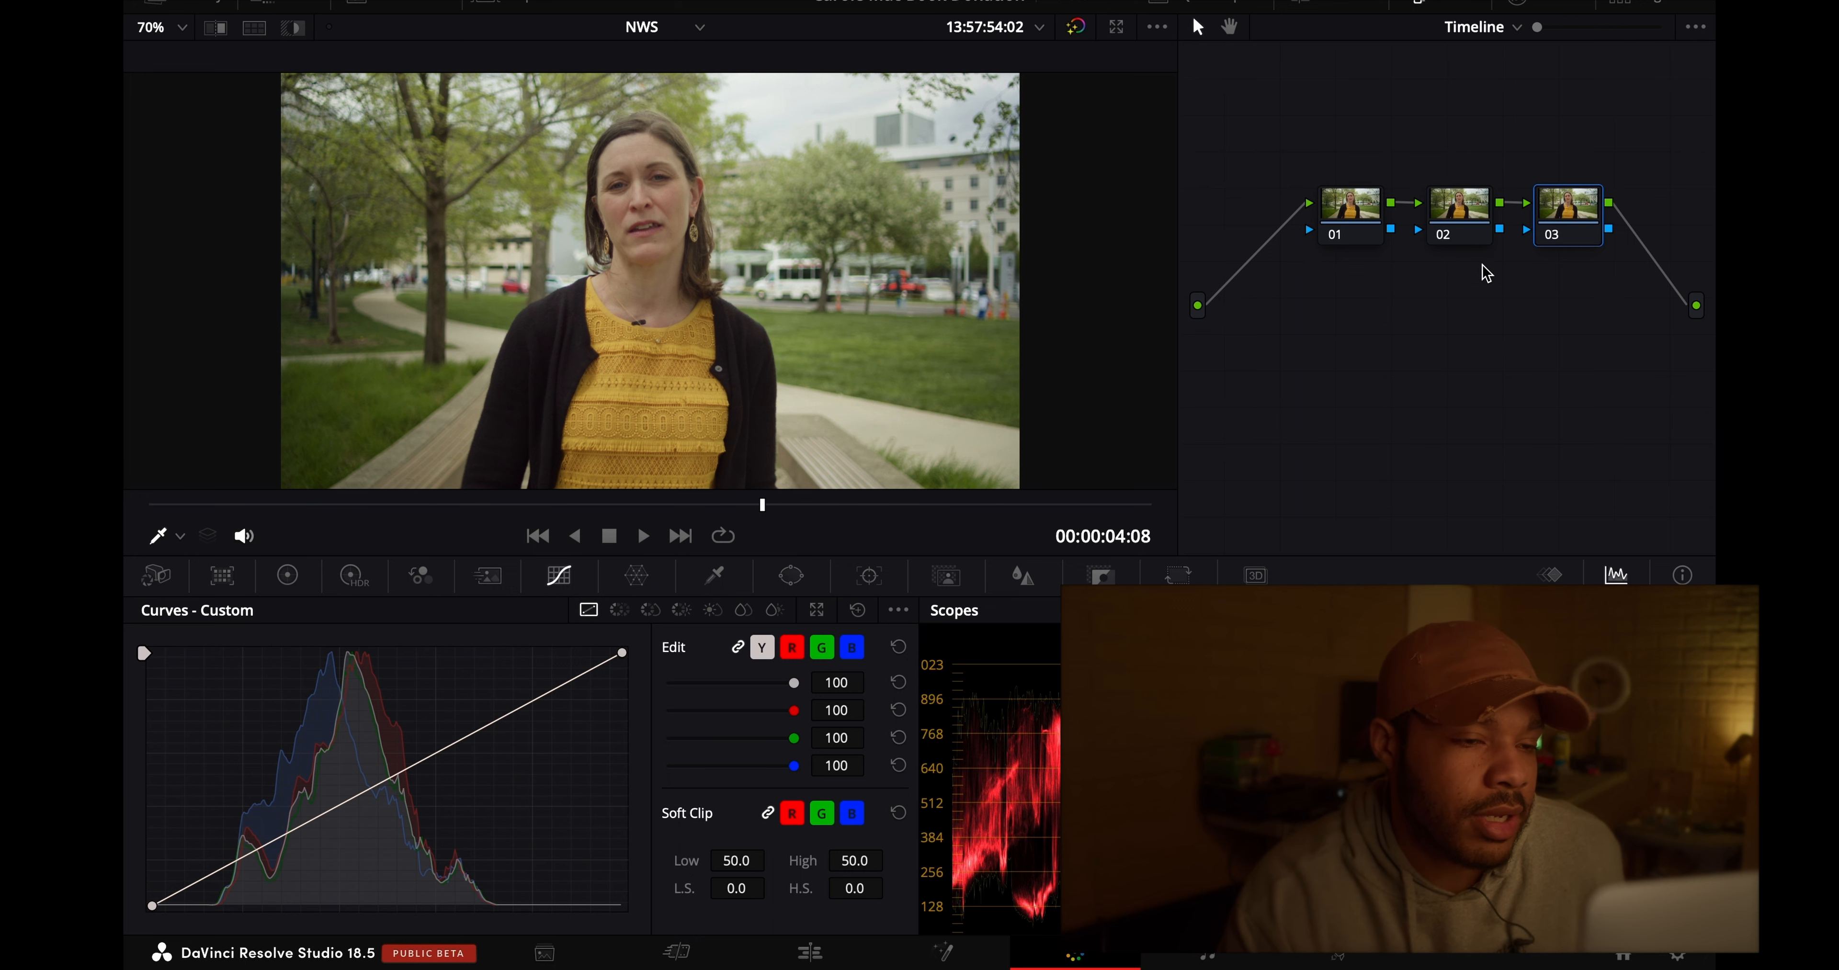
pyautogui.click(513, 6)
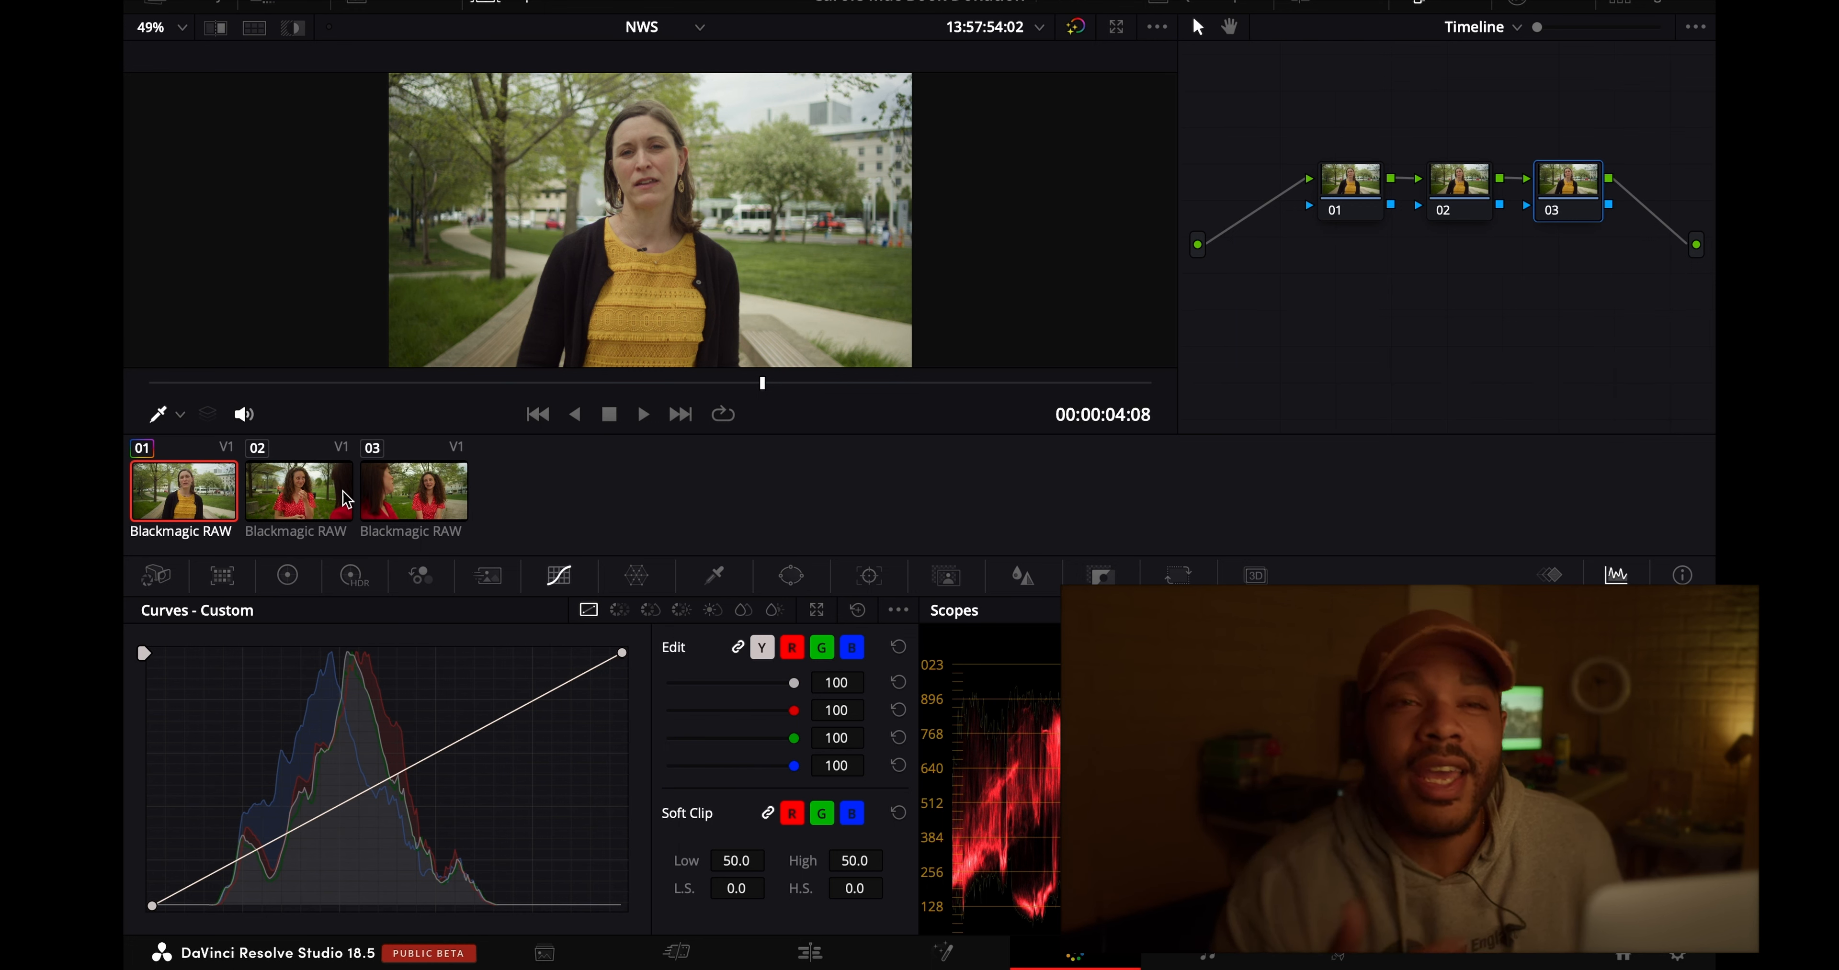
# - Apply the 2383_DWG_to_DWG film print LUT from the FPE folder to timeline node 01
pyautogui.rightClick(1351, 186)
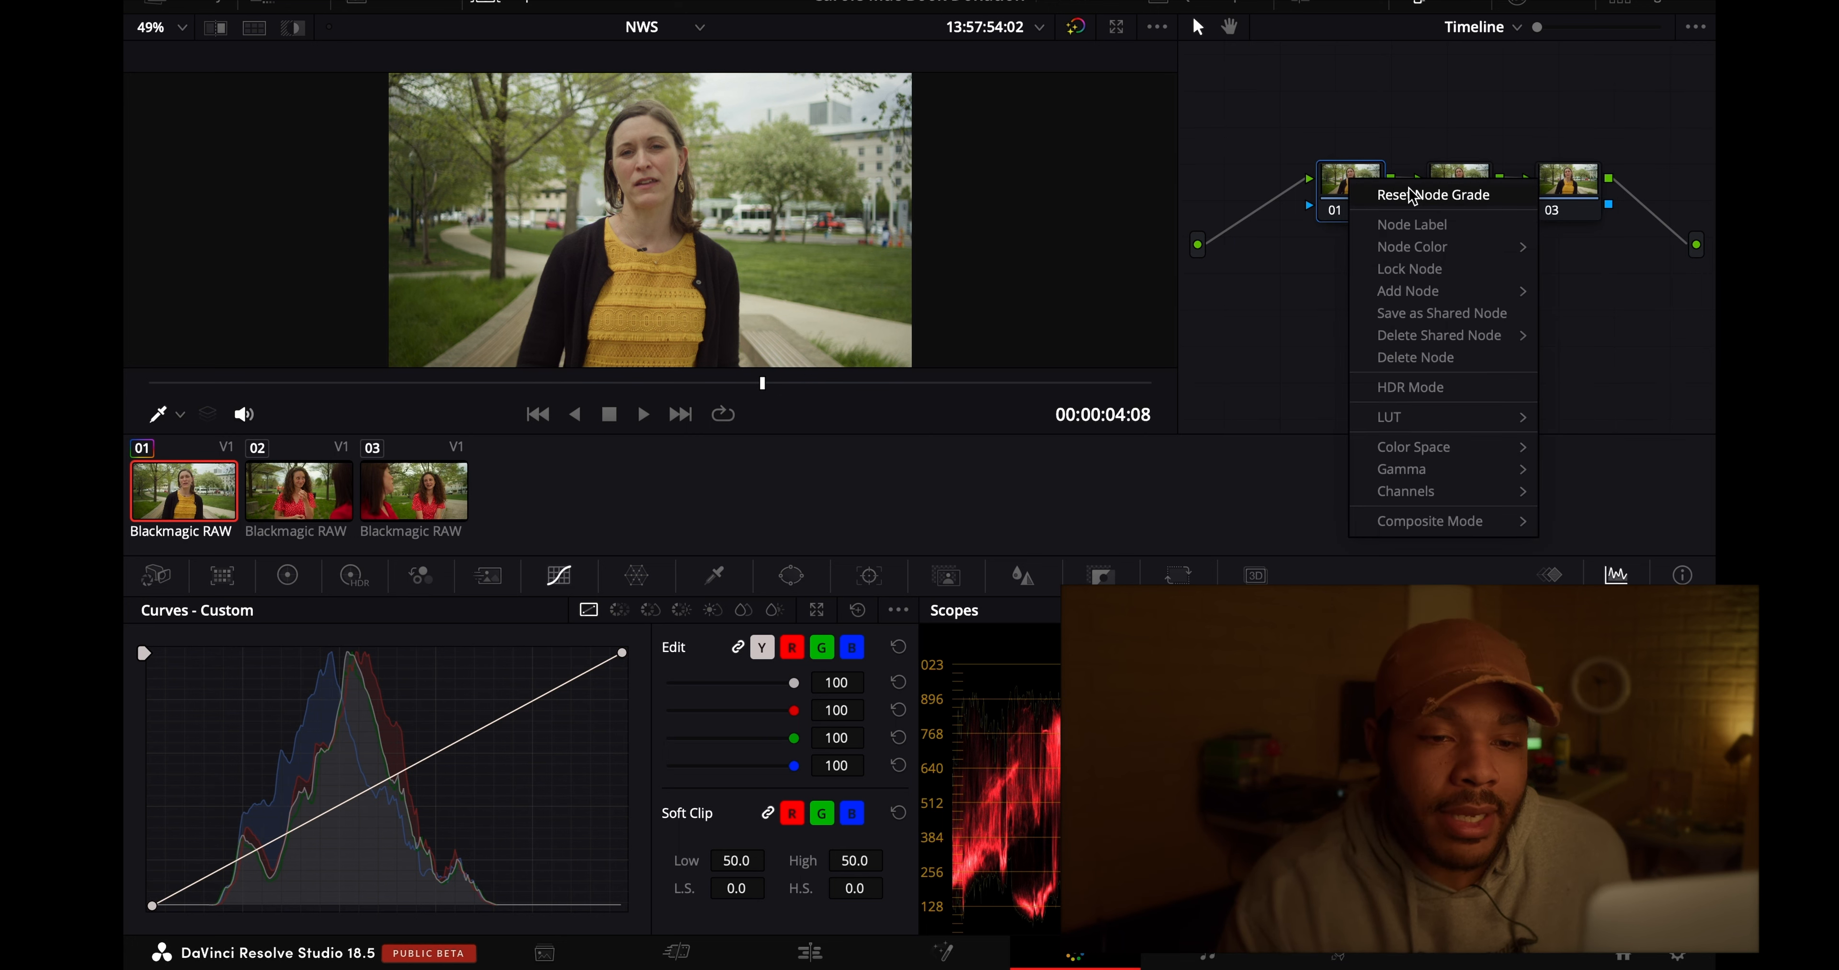
pyautogui.moveTo(1417, 417)
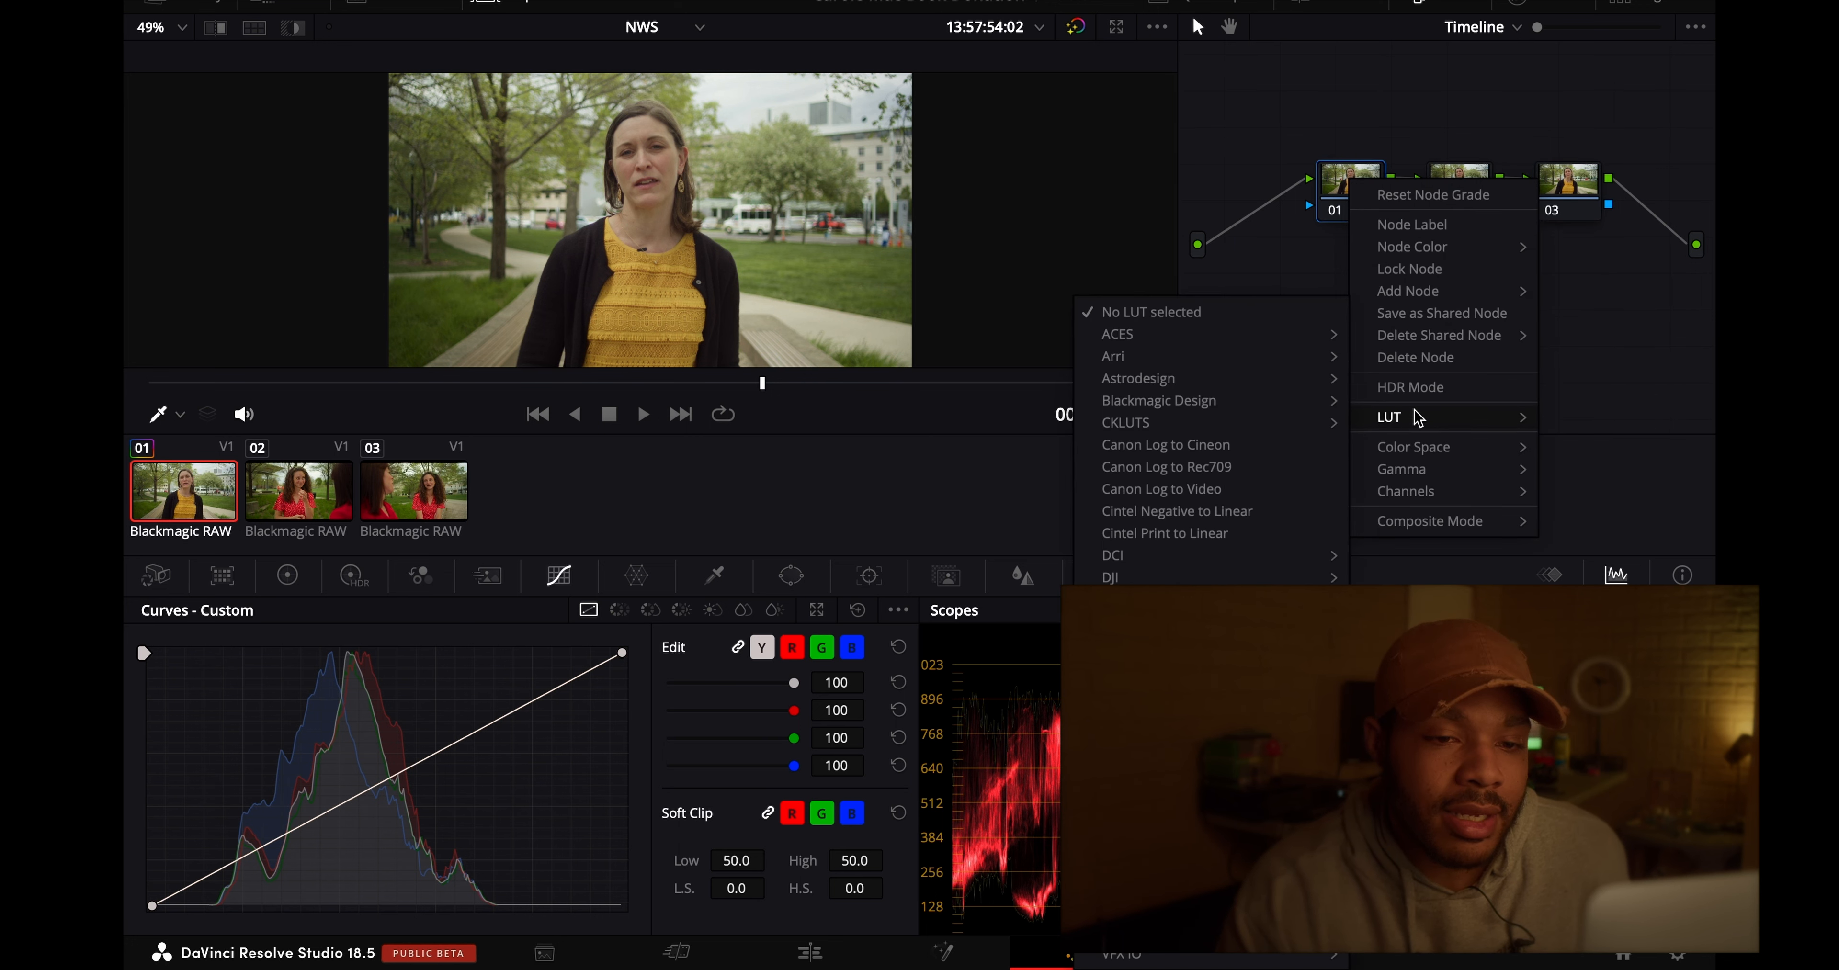
pyautogui.moveTo(1277, 428)
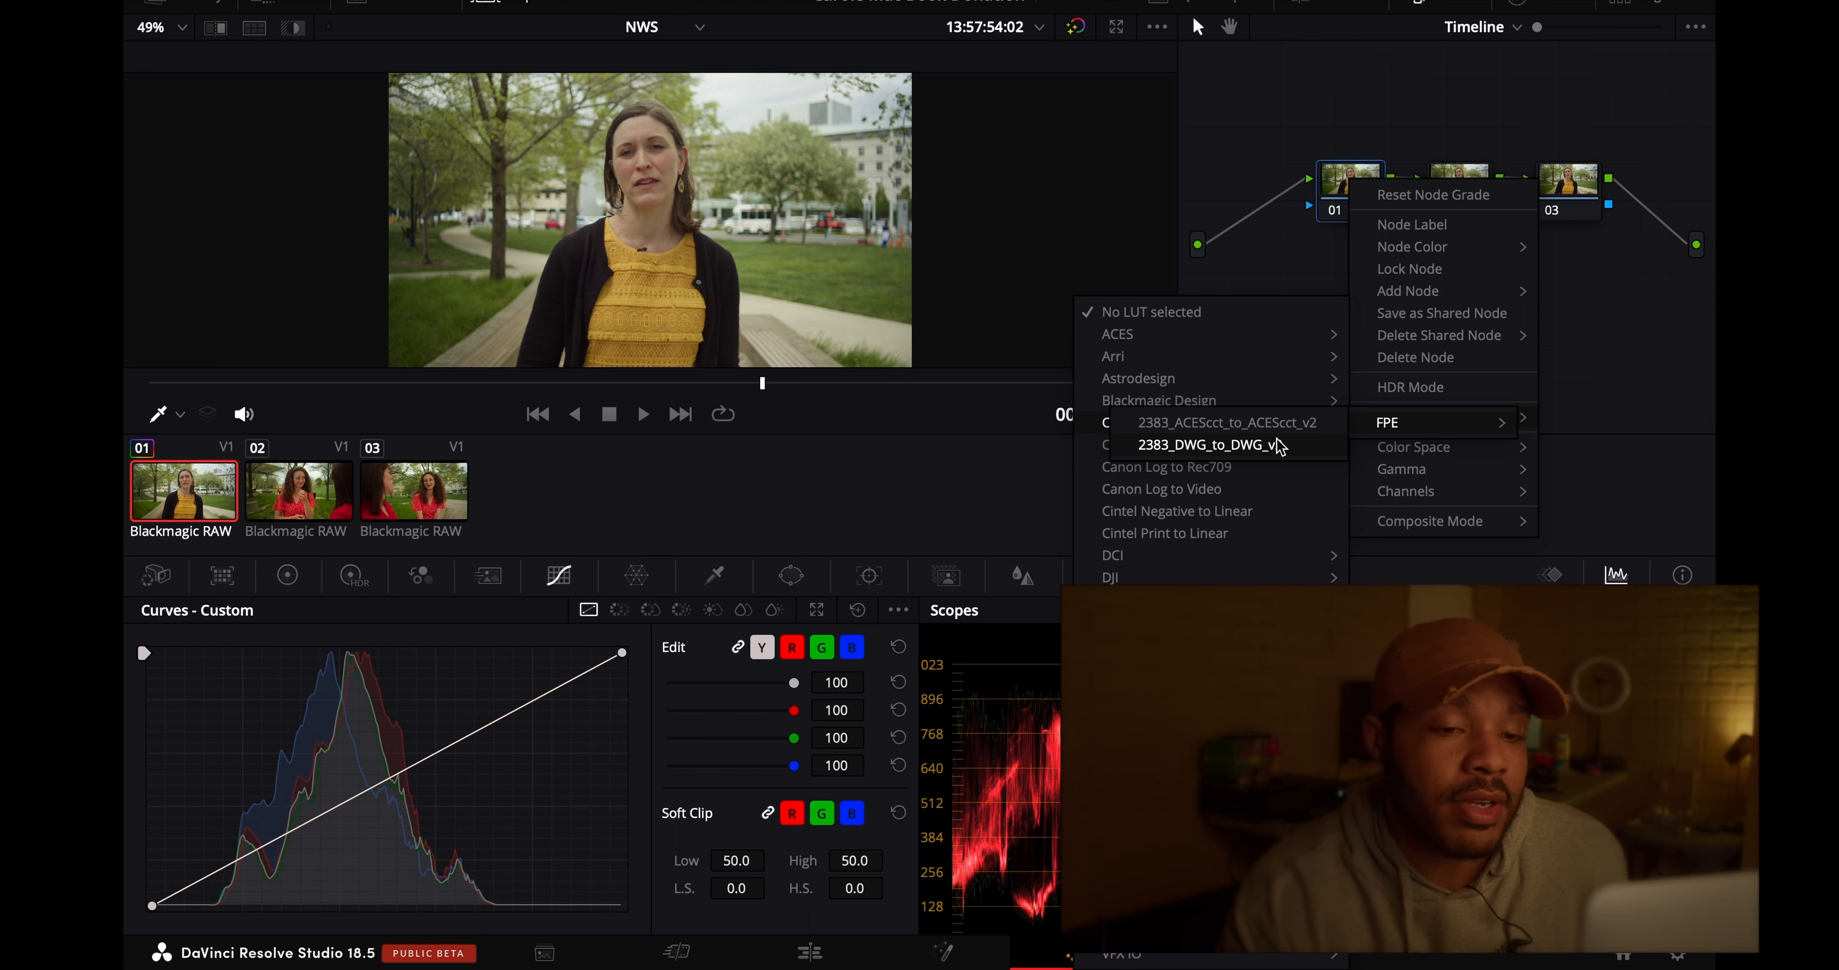
pyautogui.click(1206, 444)
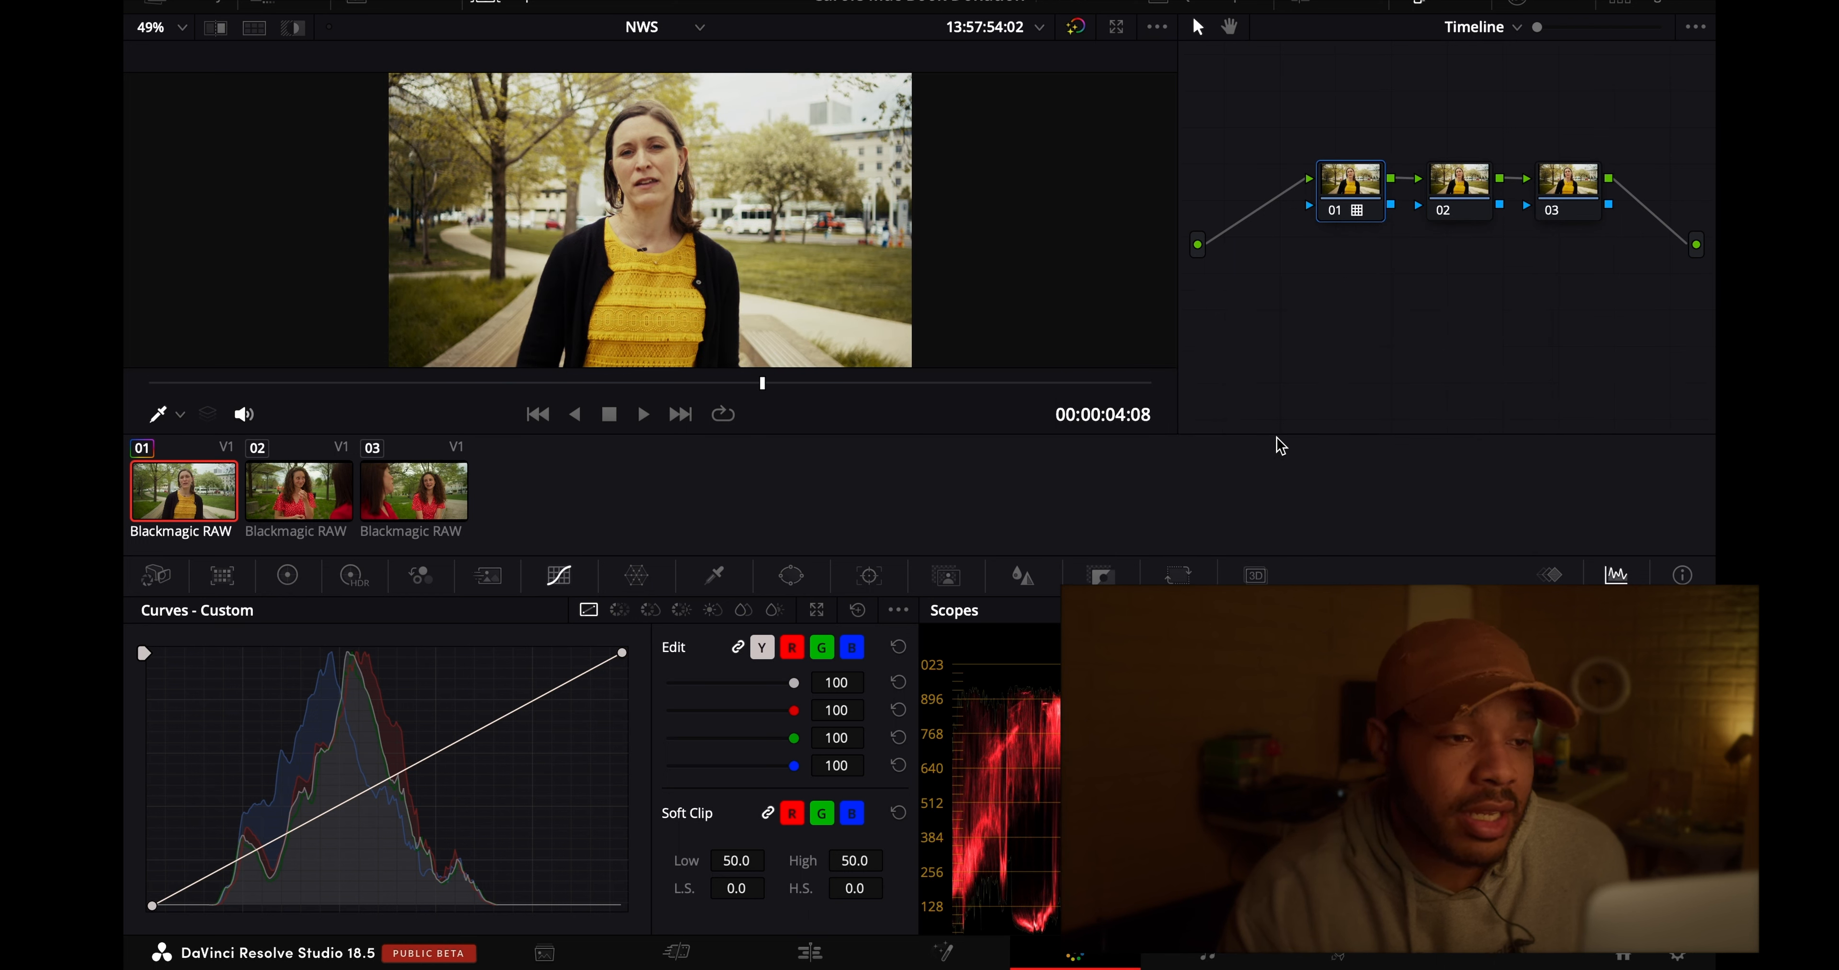
# - Compare the image with and without the LUT node and all grades, with the clip thumbnails hidden
pyautogui.hotkey('ctrl', 'd')
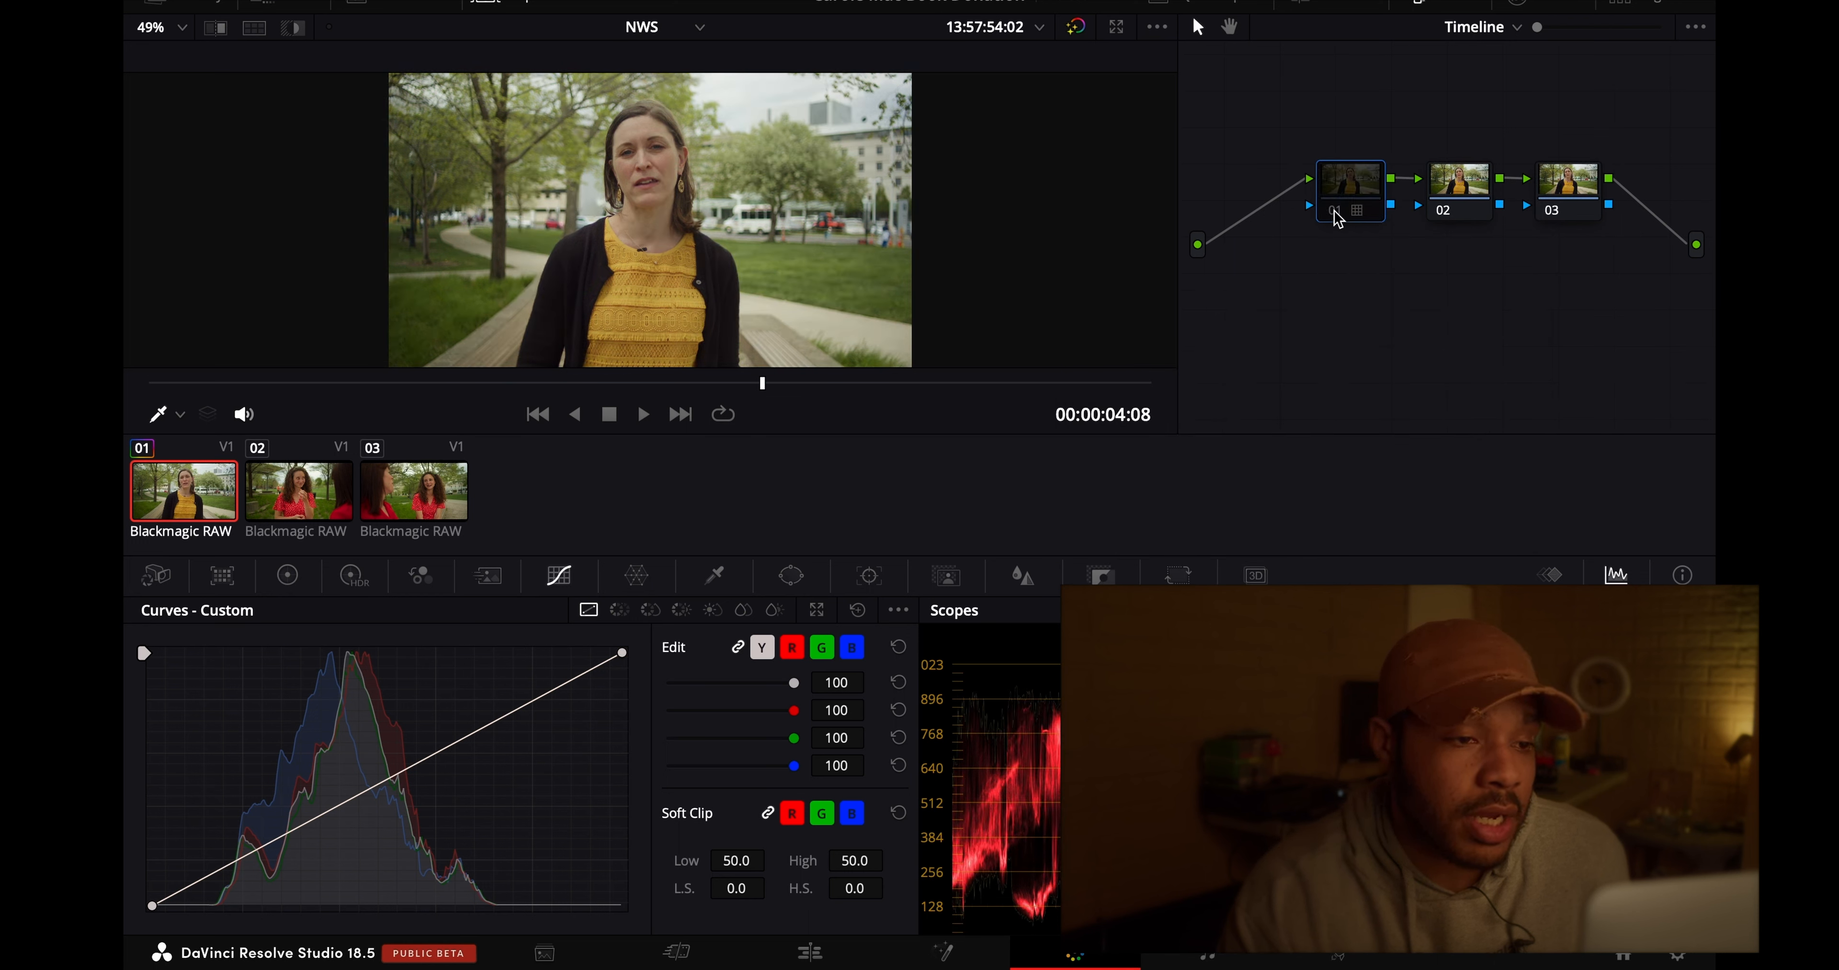
pyautogui.hotkey('ctrl', 'd')
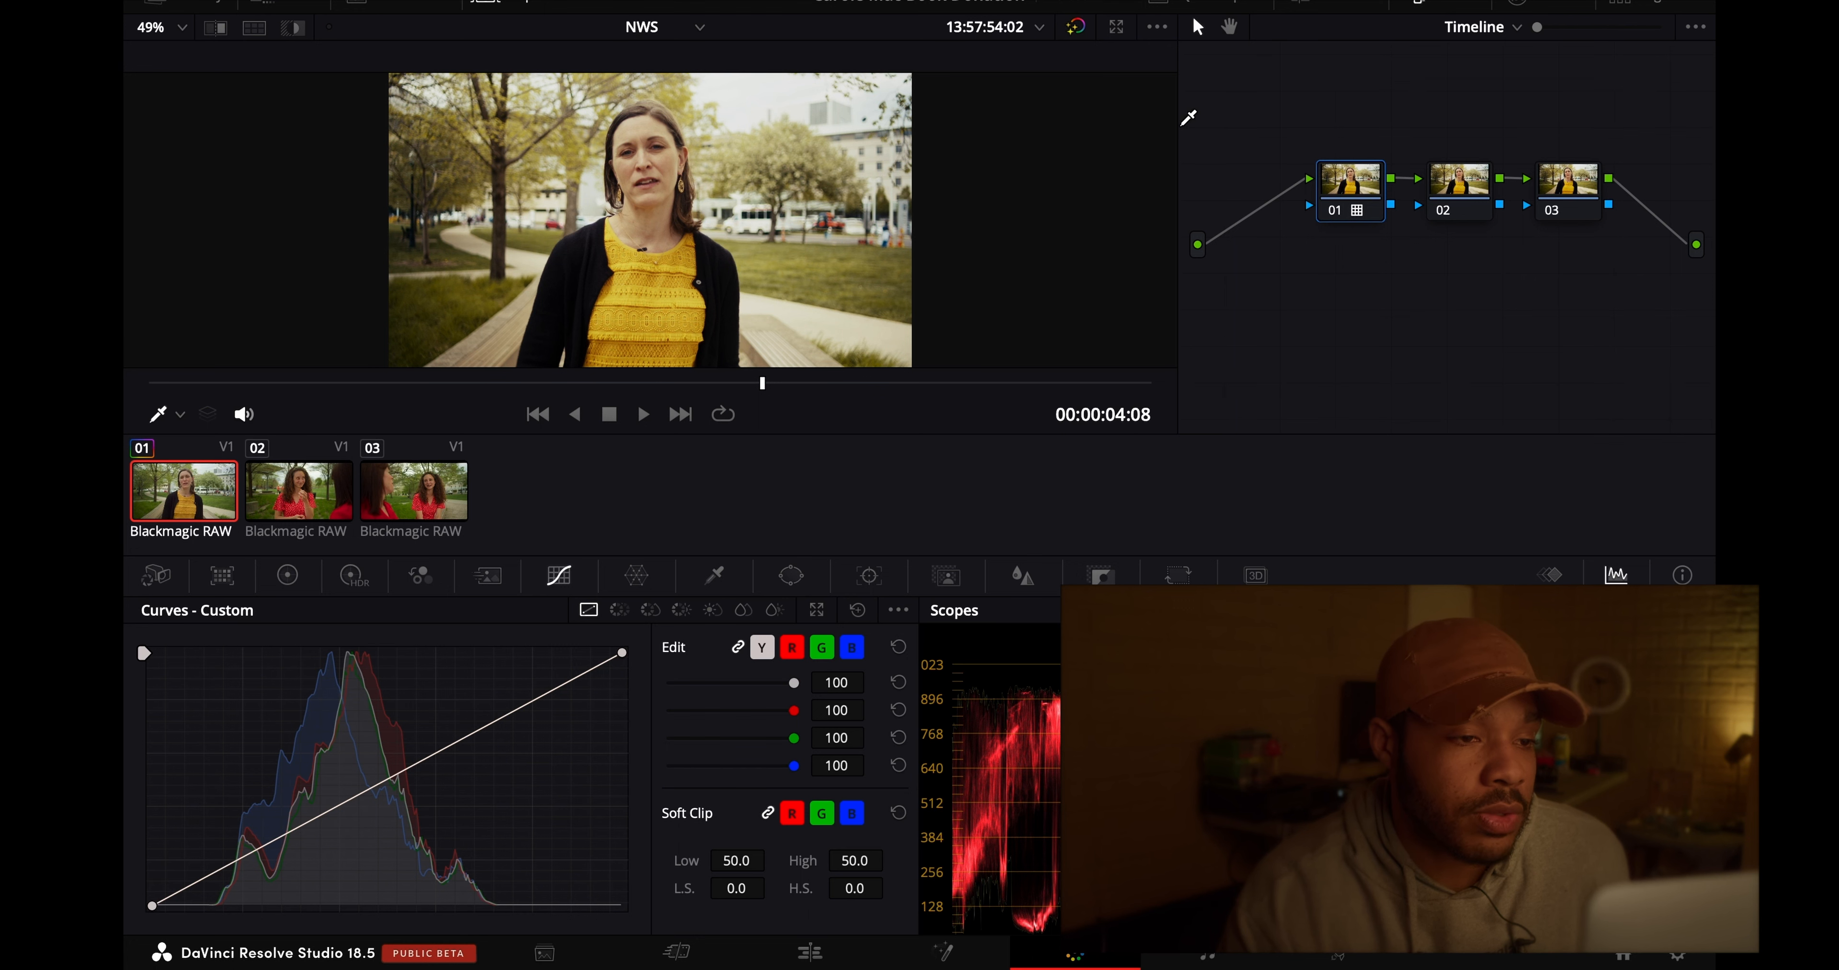
pyautogui.click(532, 7)
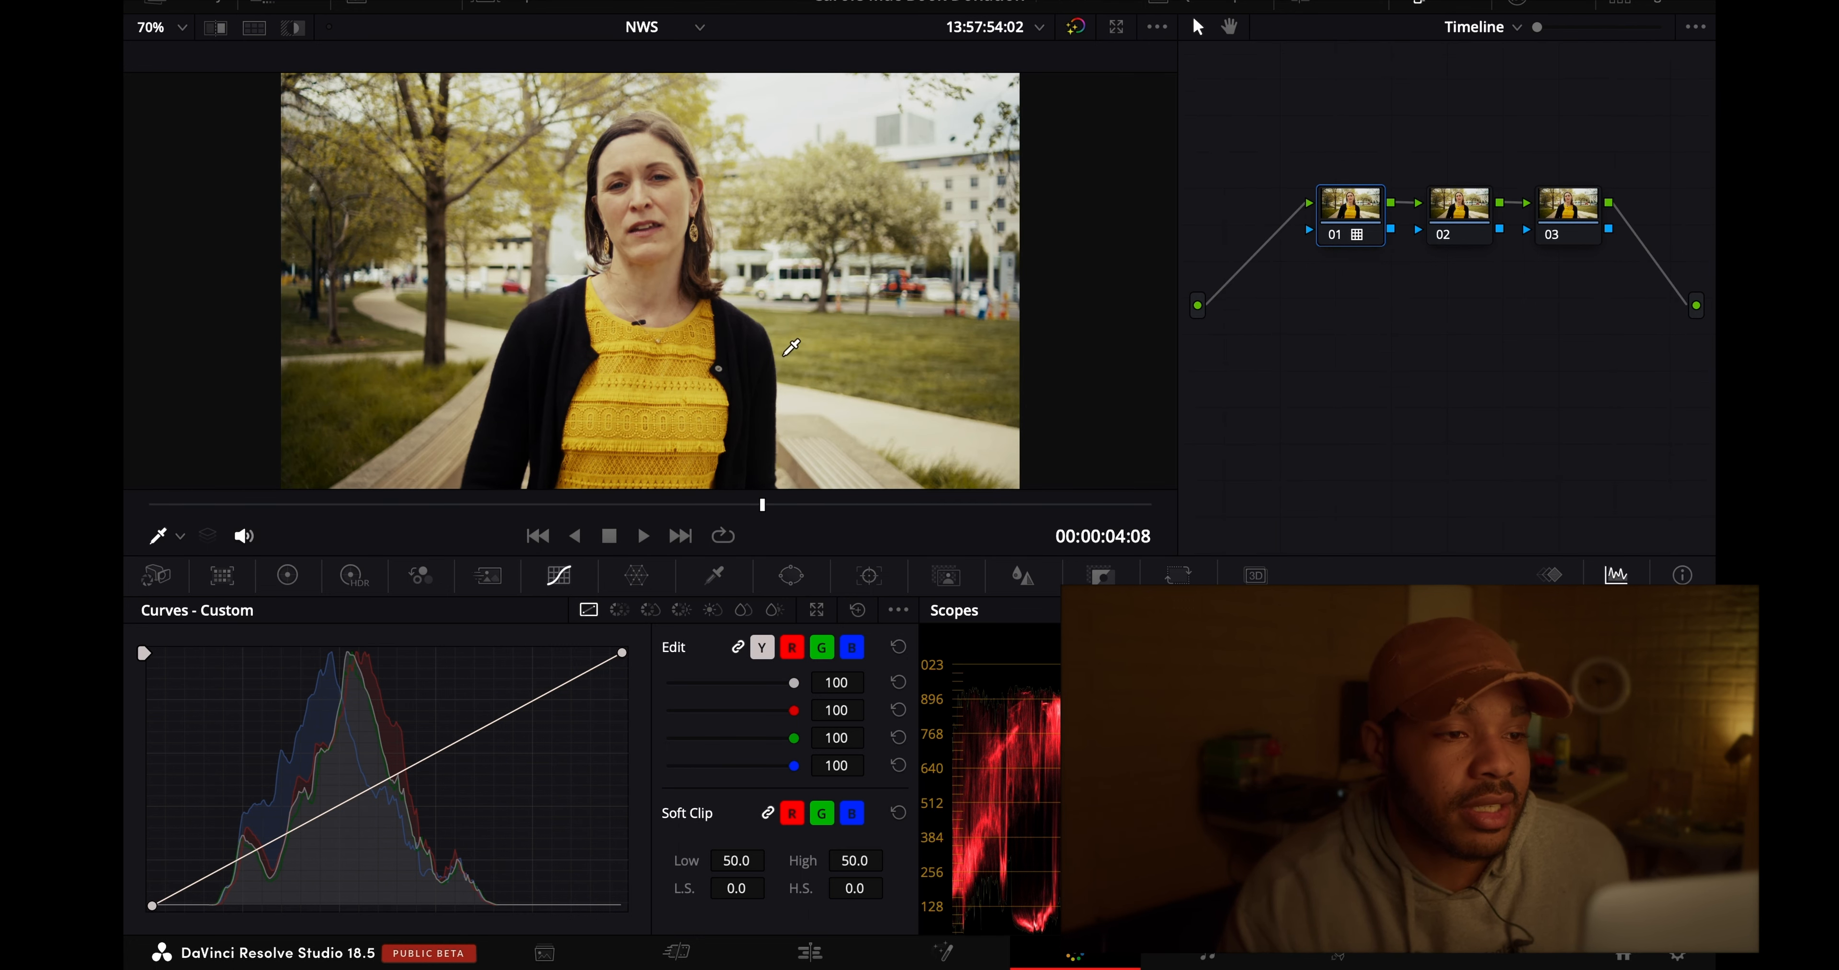
pyautogui.click(1078, 30)
pyautogui.click(1082, 35)
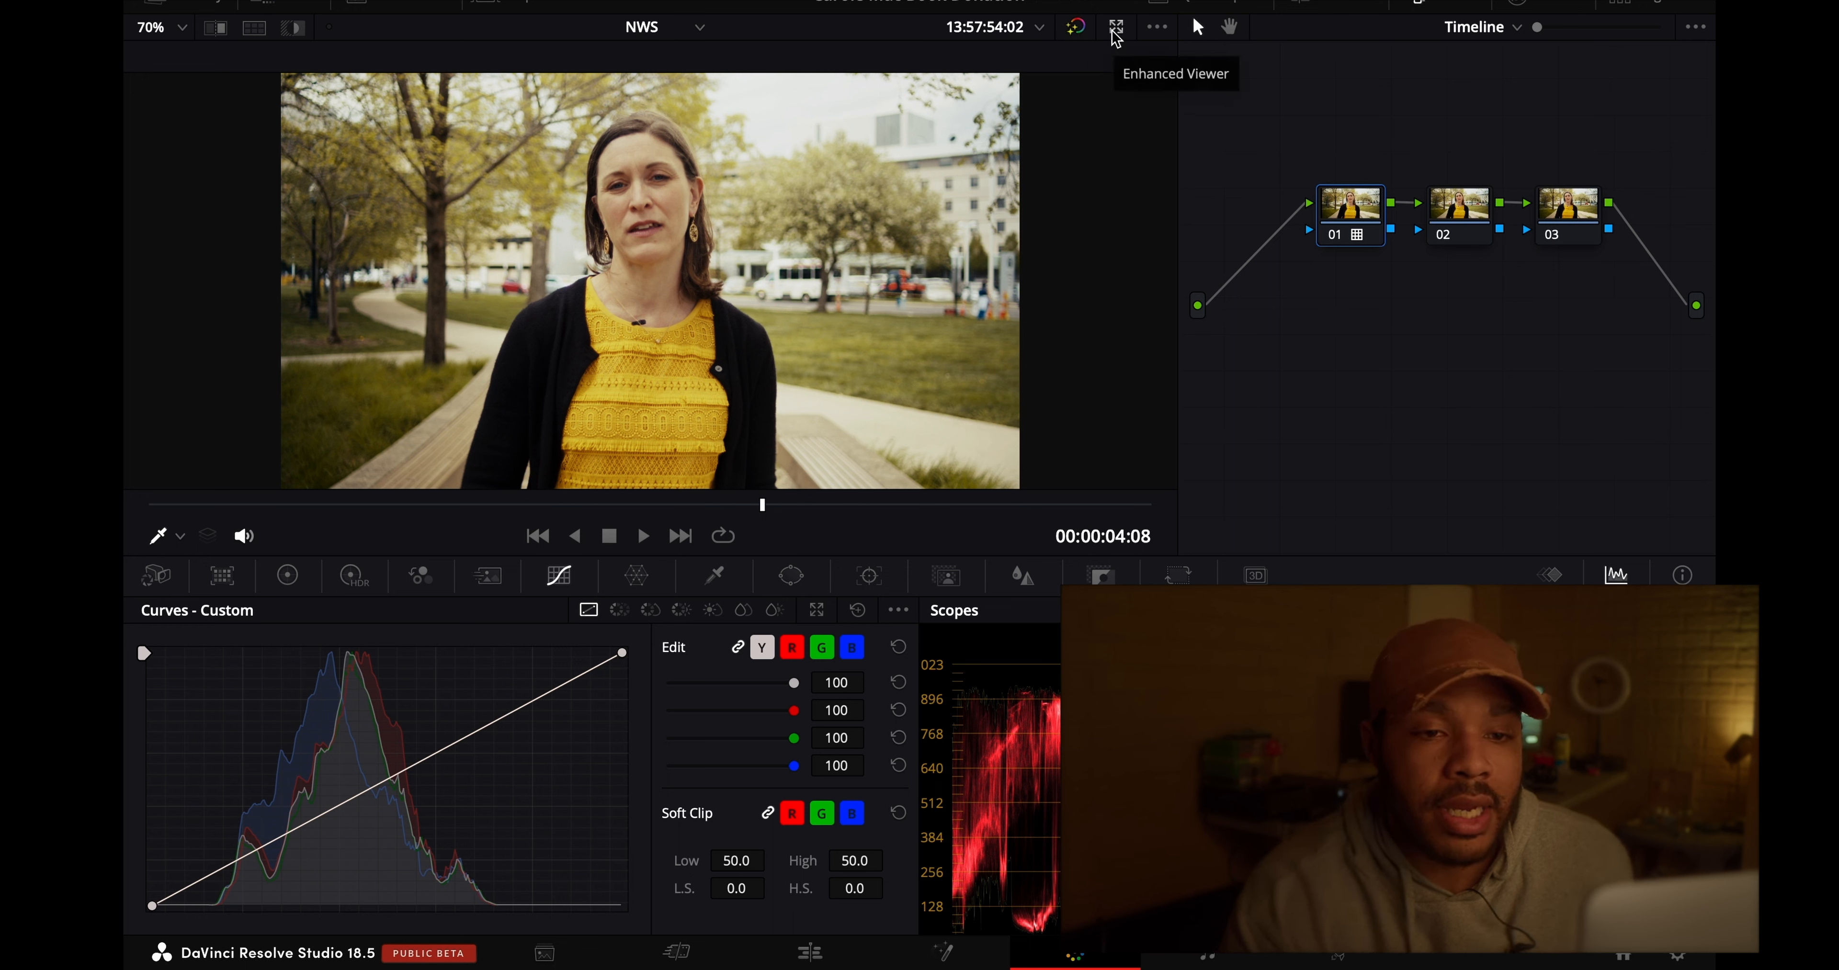
# - On the clip-level Color node, sample the grass on the Hue Vs Hue curve and set its hue rotation to about -29.60
pyautogui.rightClick(1325, 369)
pyautogui.click(1352, 316)
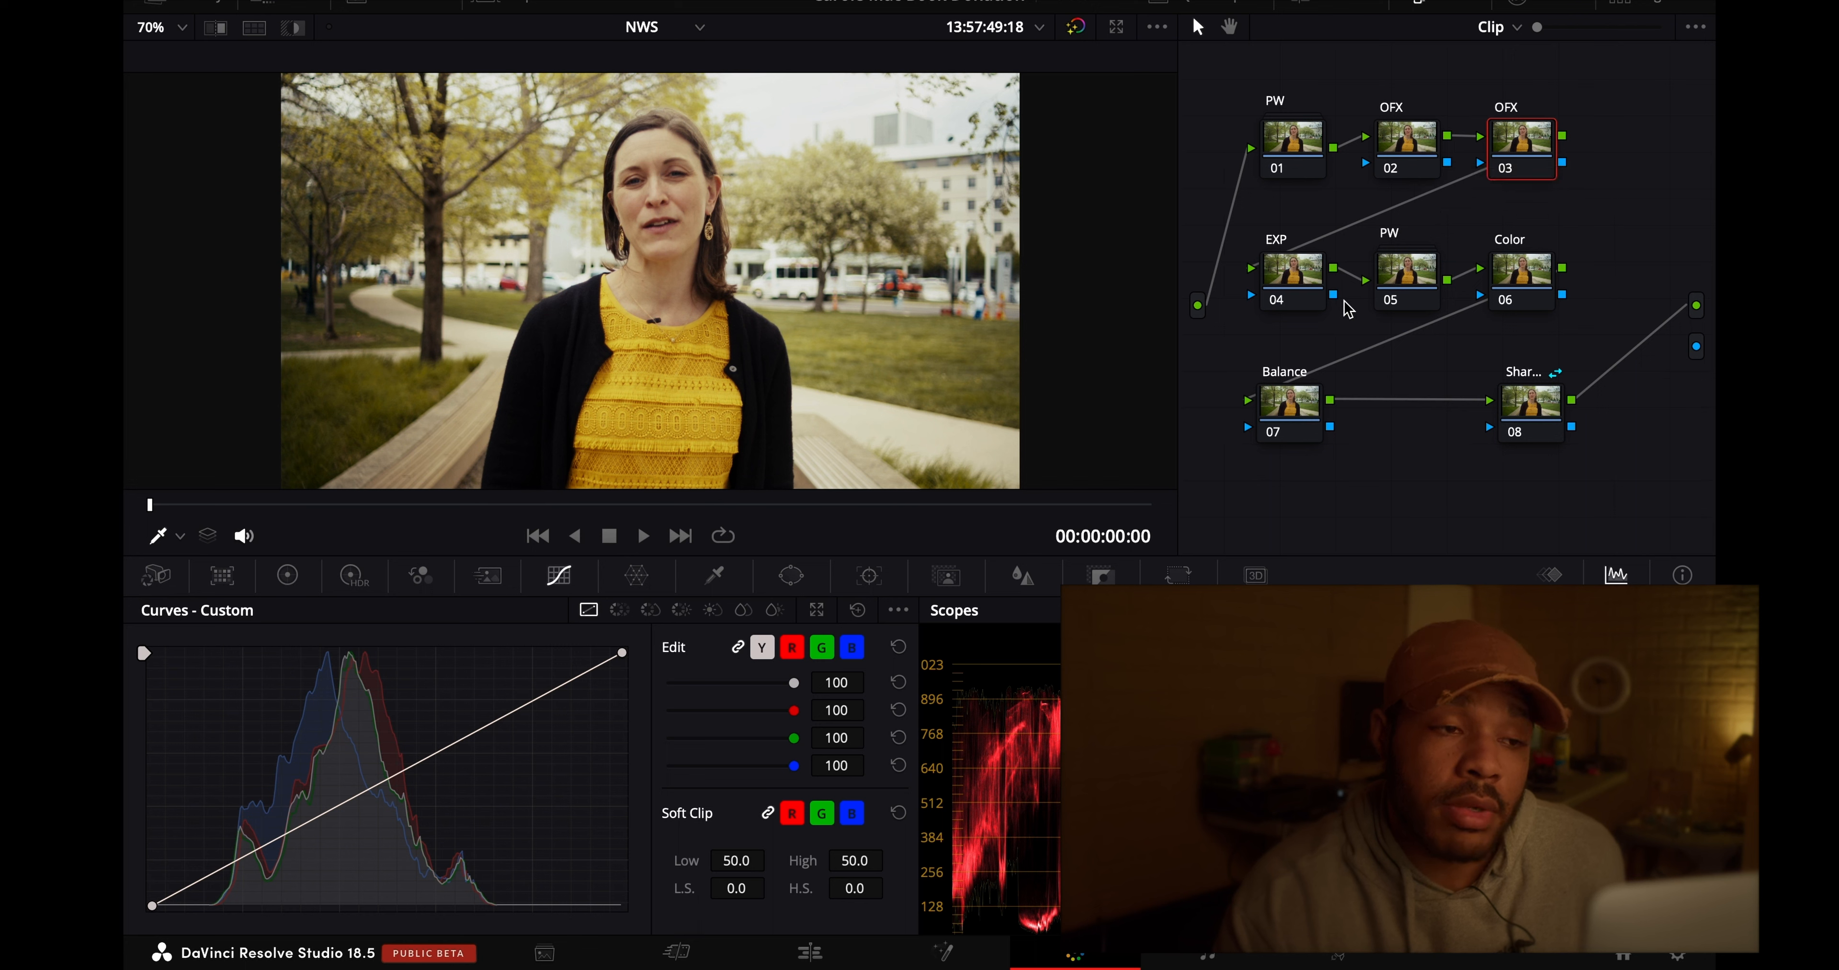
pyautogui.click(1508, 274)
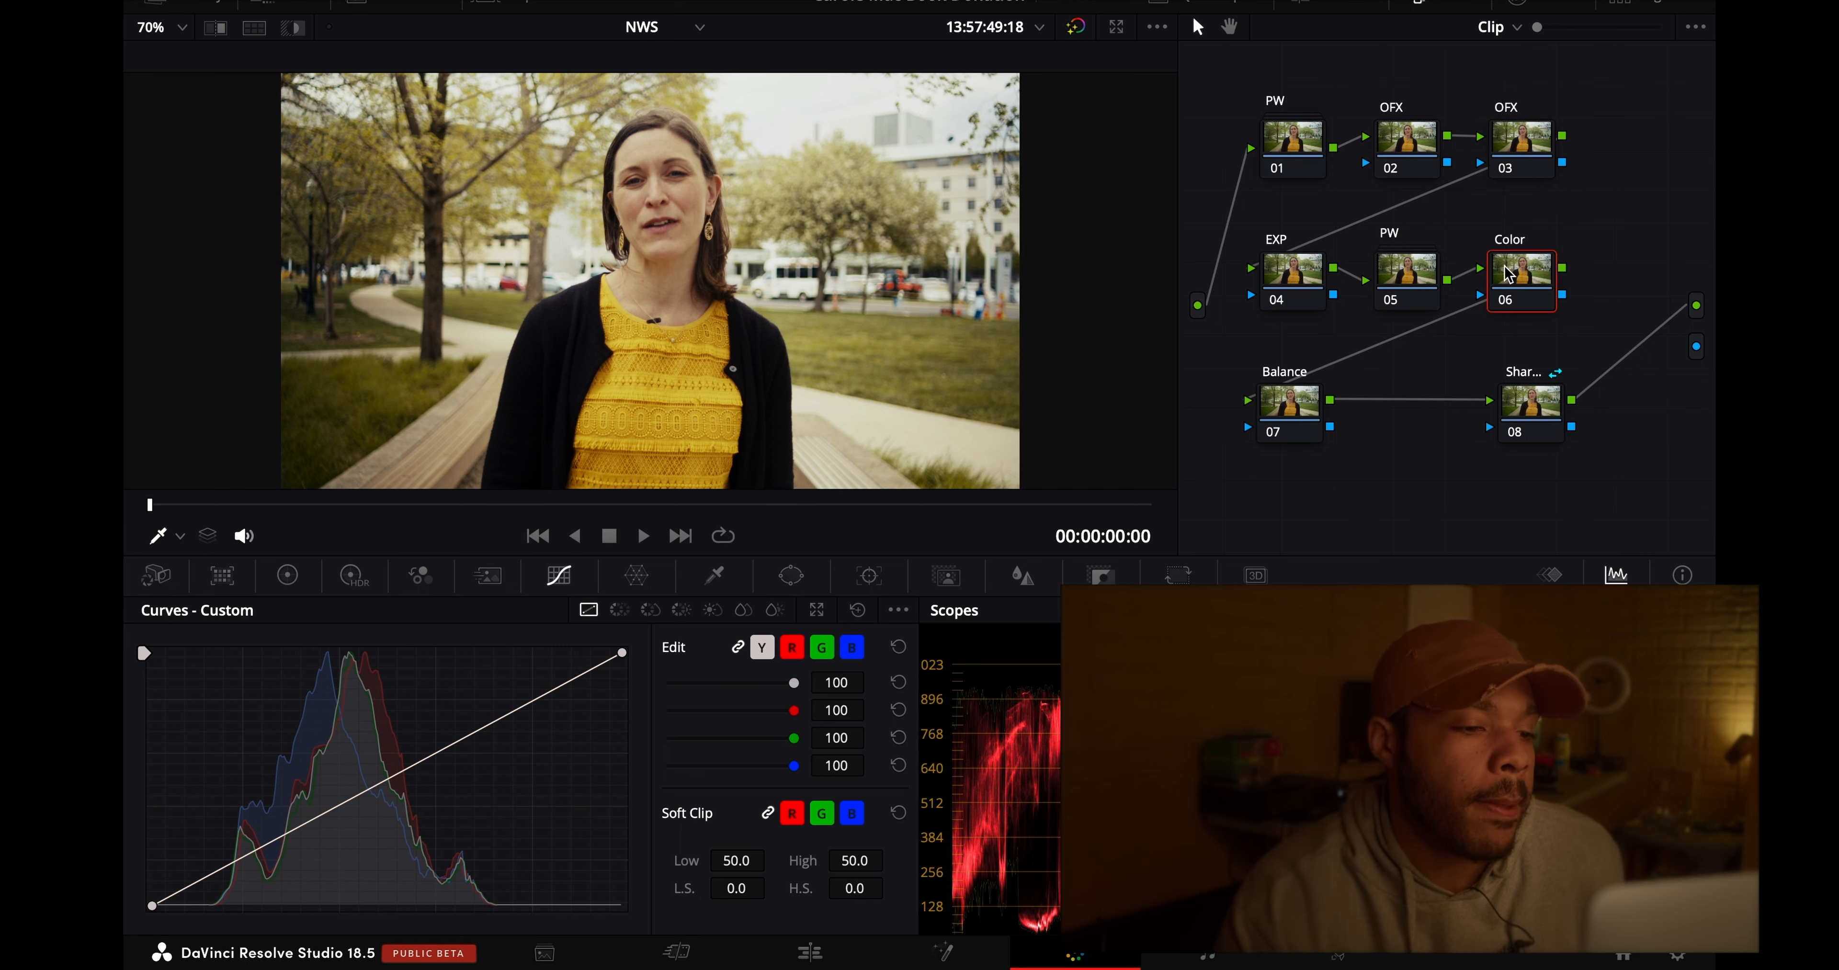
pyautogui.click(288, 575)
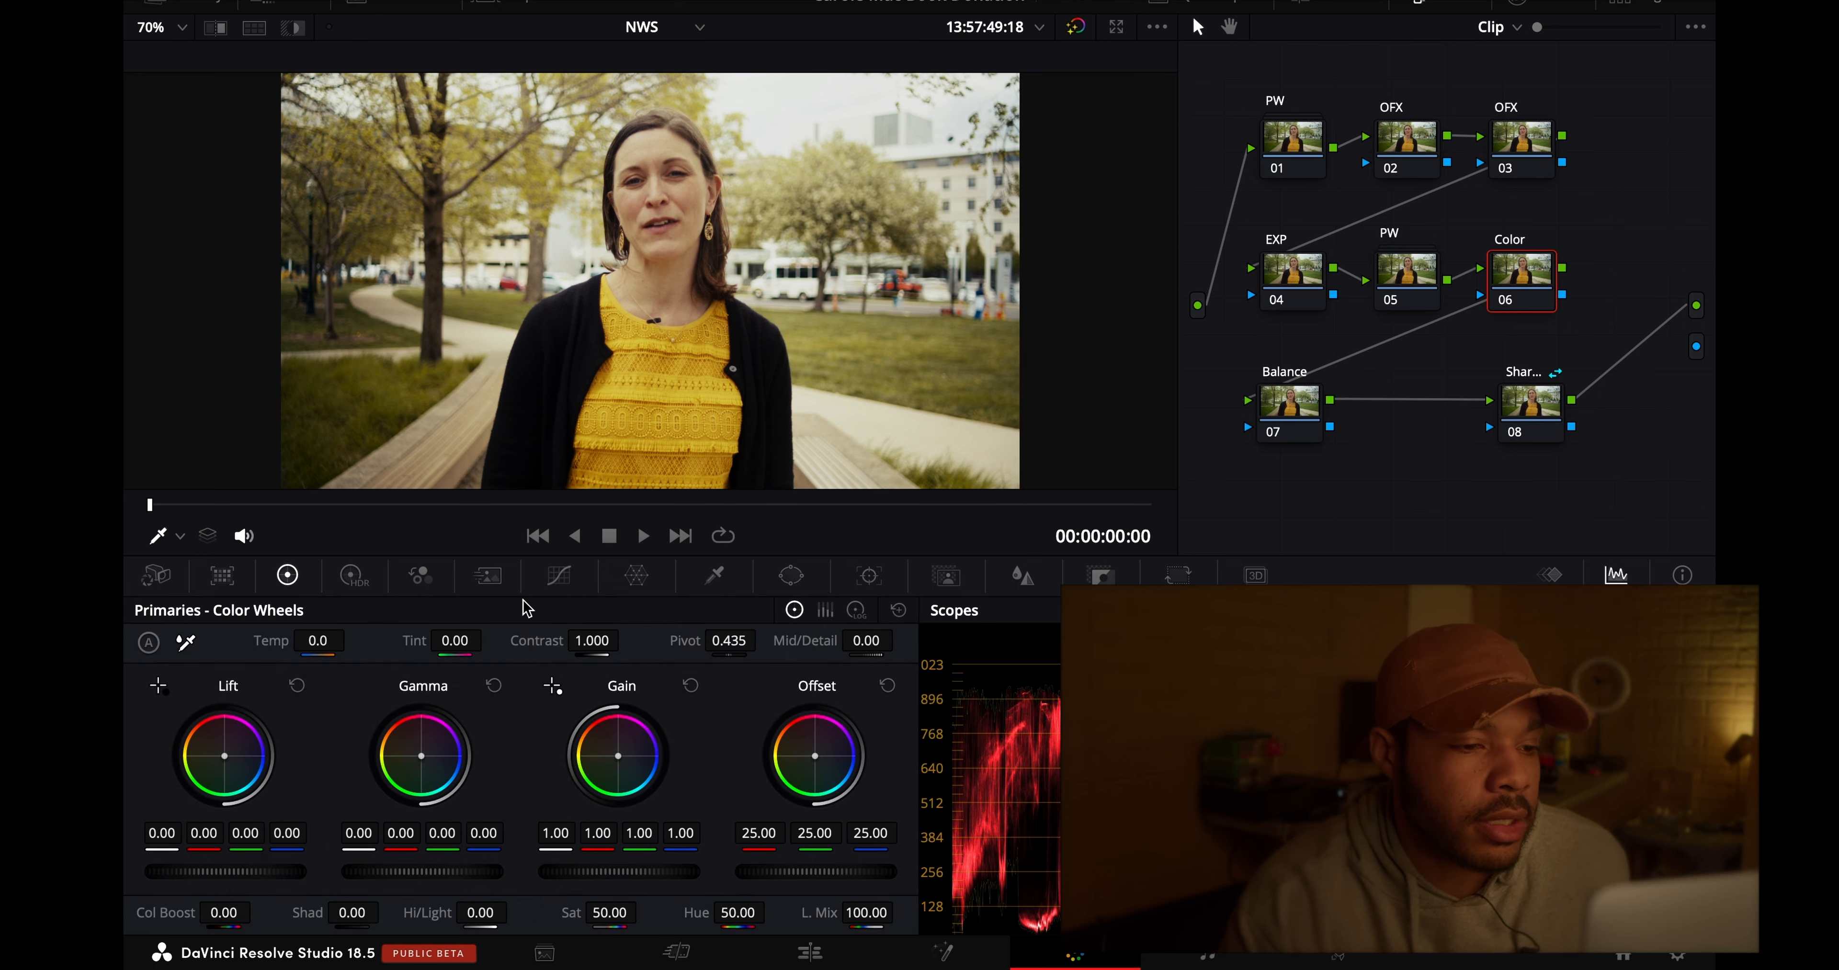
pyautogui.click(561, 577)
pyautogui.click(618, 610)
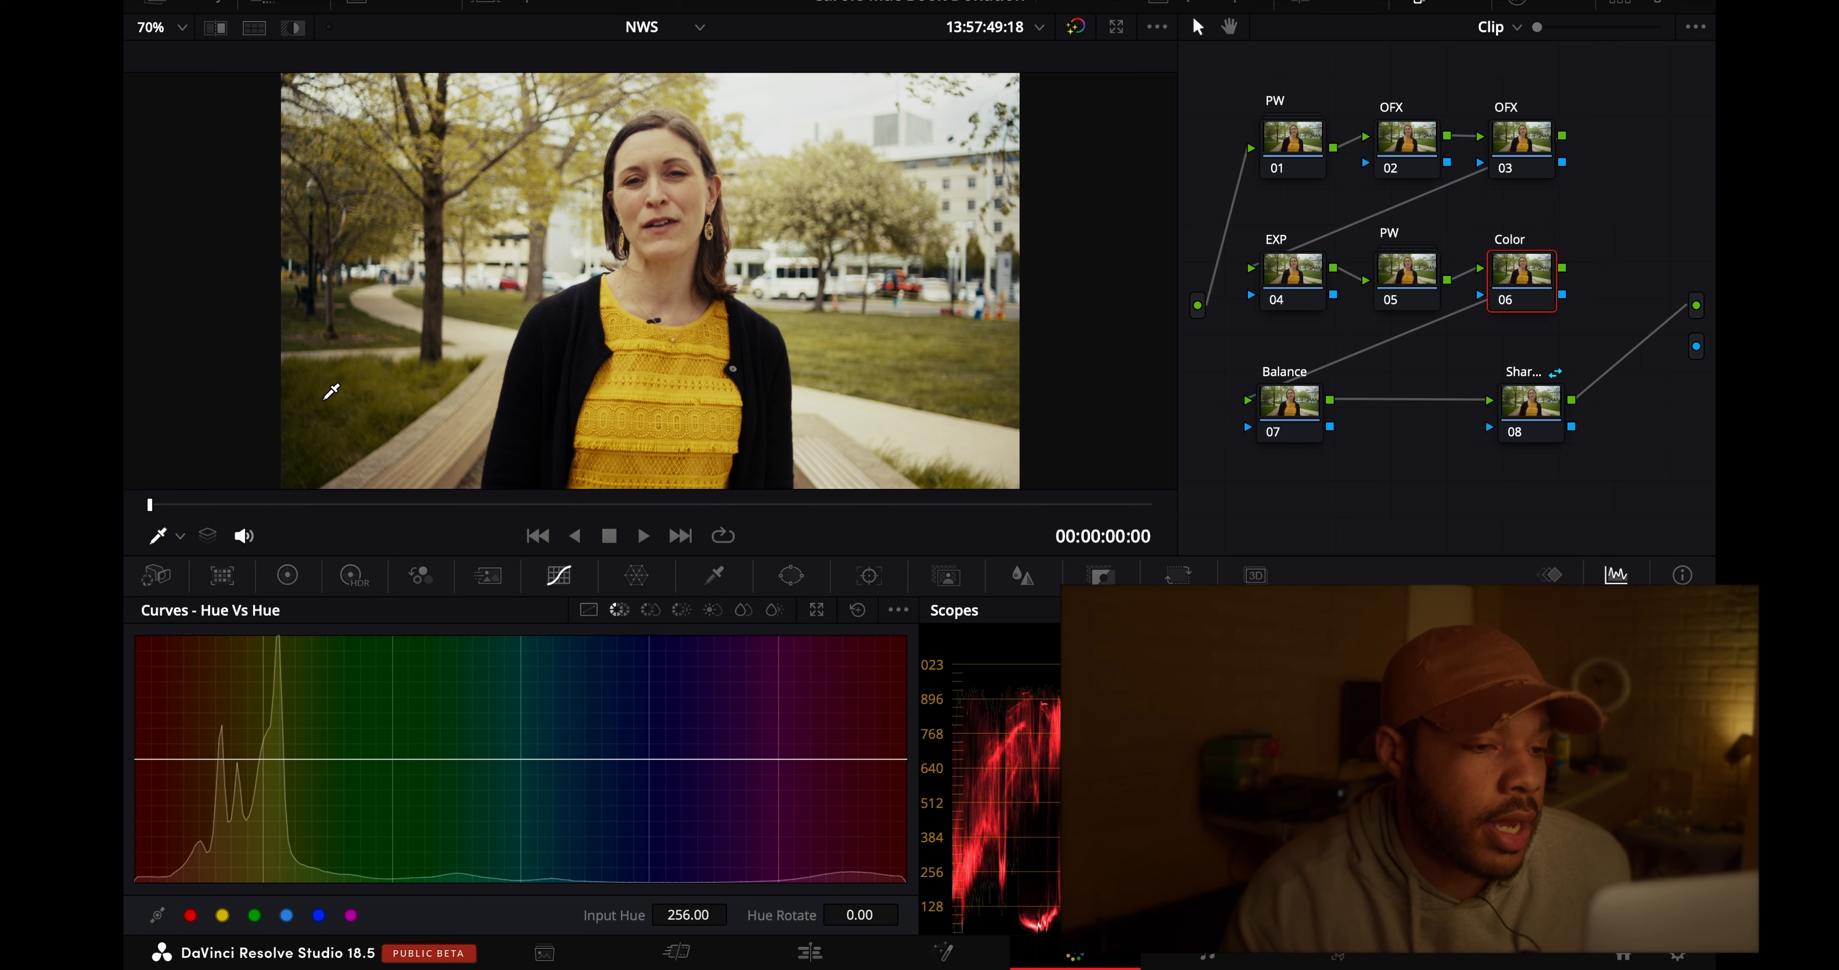
pyautogui.click(342, 405)
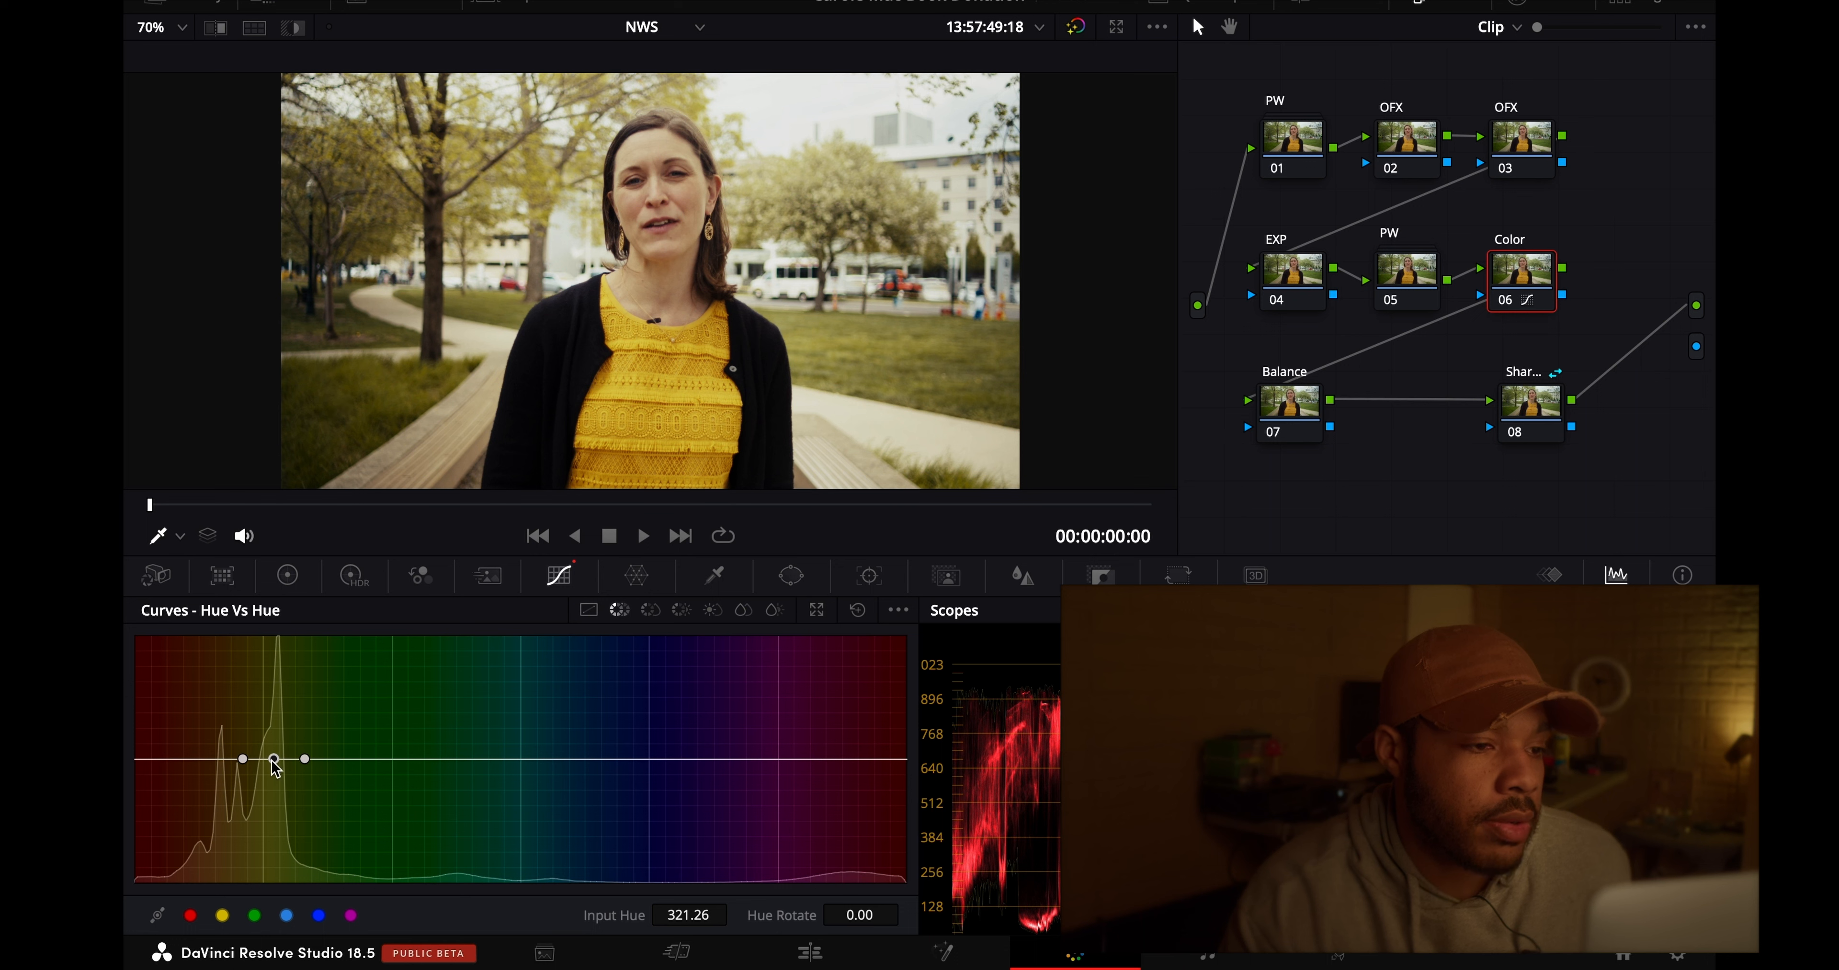
pyautogui.moveTo(272, 761); pyautogui.dragTo(275, 779)
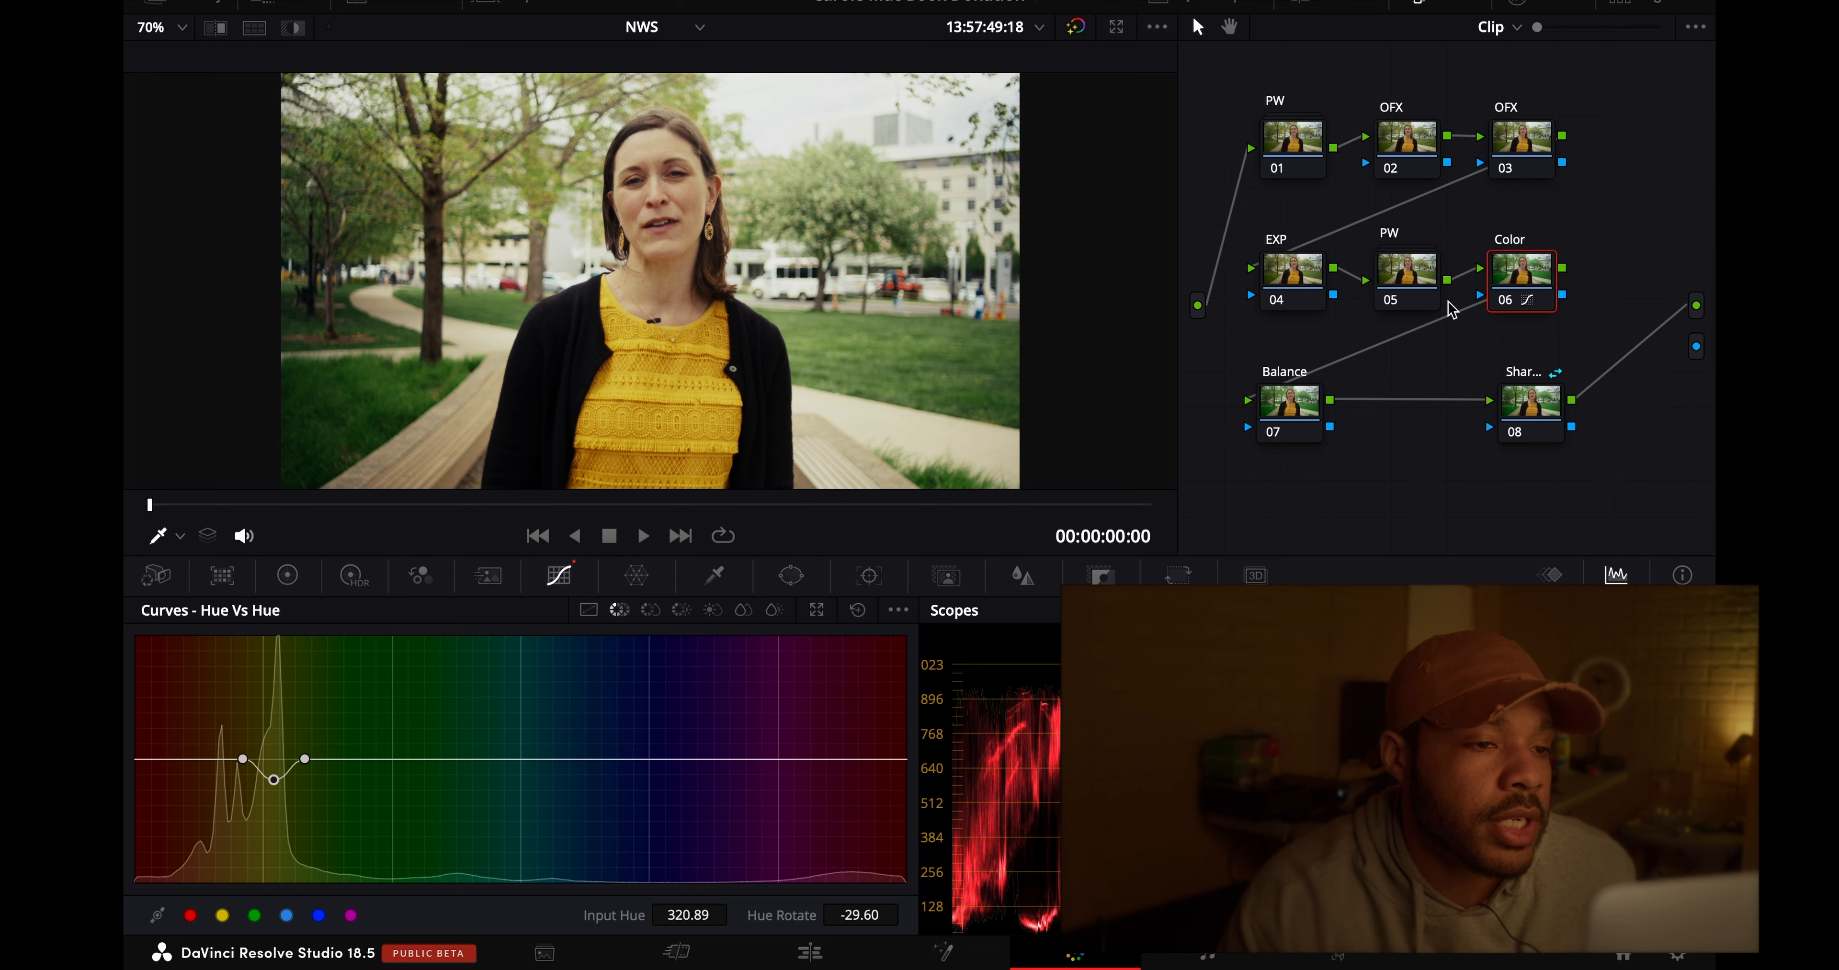
# - Compare the image repeatedly with and without the Color node
pyautogui.click(1502, 306)
pyautogui.click(1502, 306)
pyautogui.click(1502, 305)
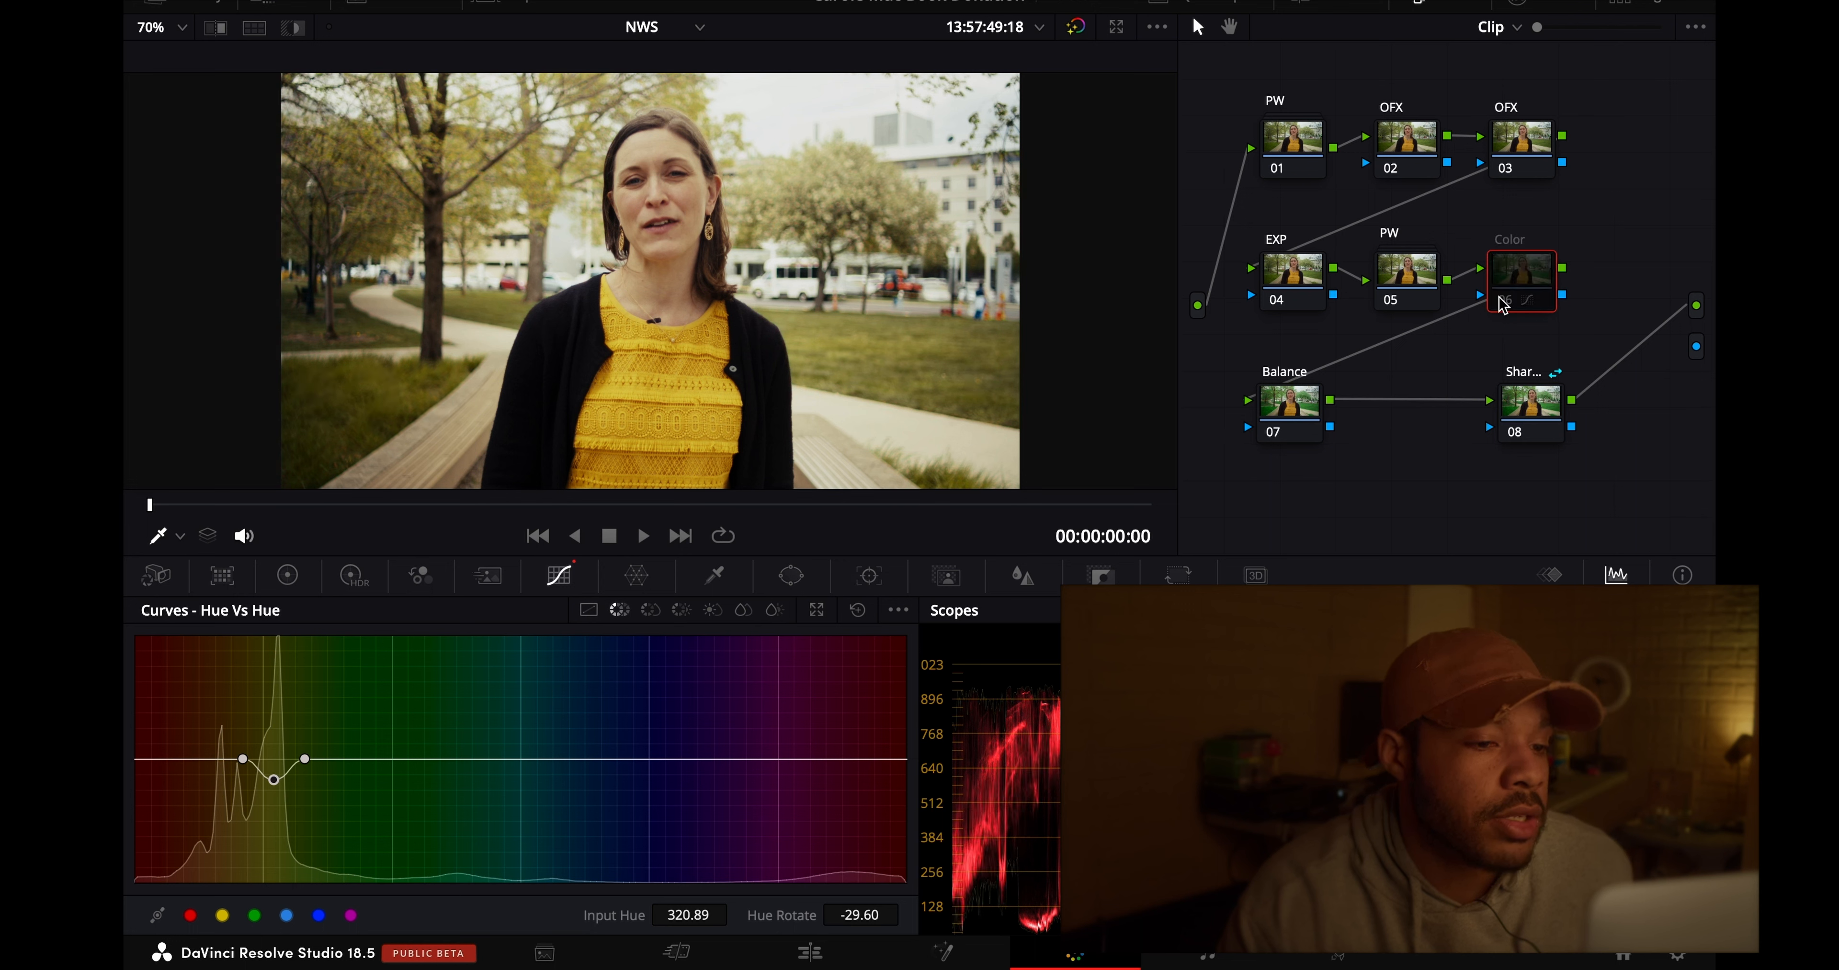
pyautogui.click(1502, 305)
pyautogui.click(1502, 305)
pyautogui.click(1502, 306)
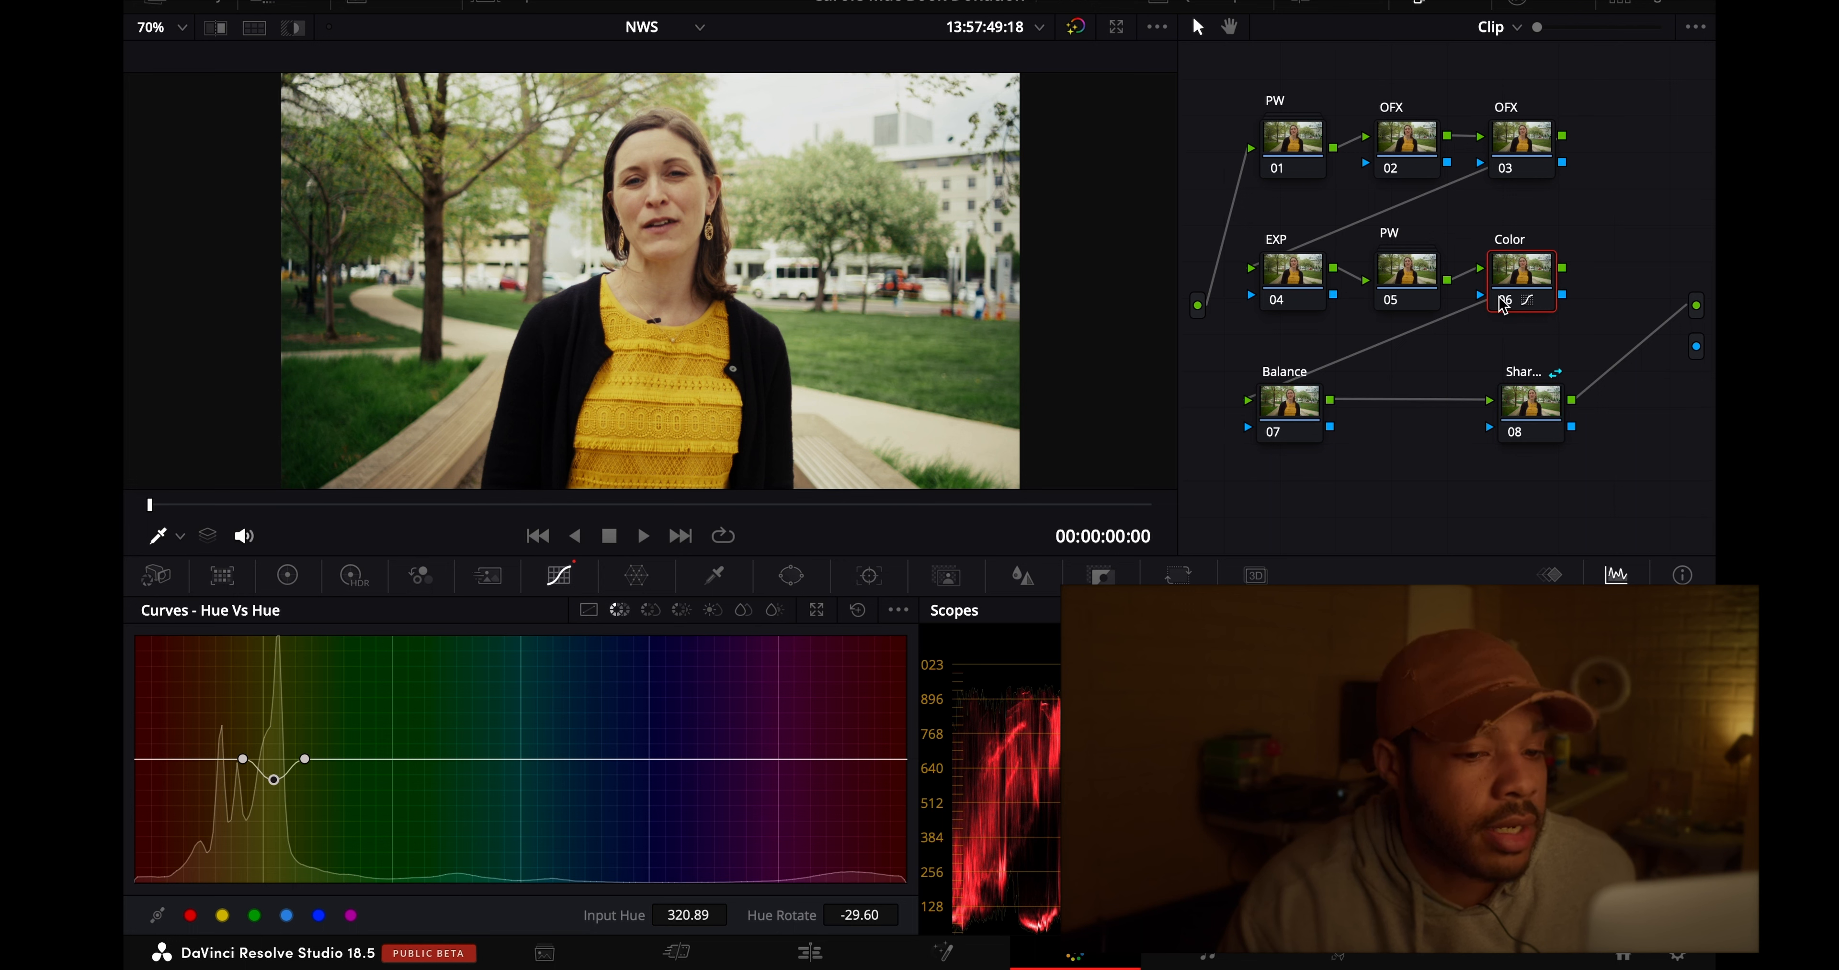
pyautogui.click(1502, 306)
pyautogui.click(1502, 305)
pyautogui.click(1502, 305)
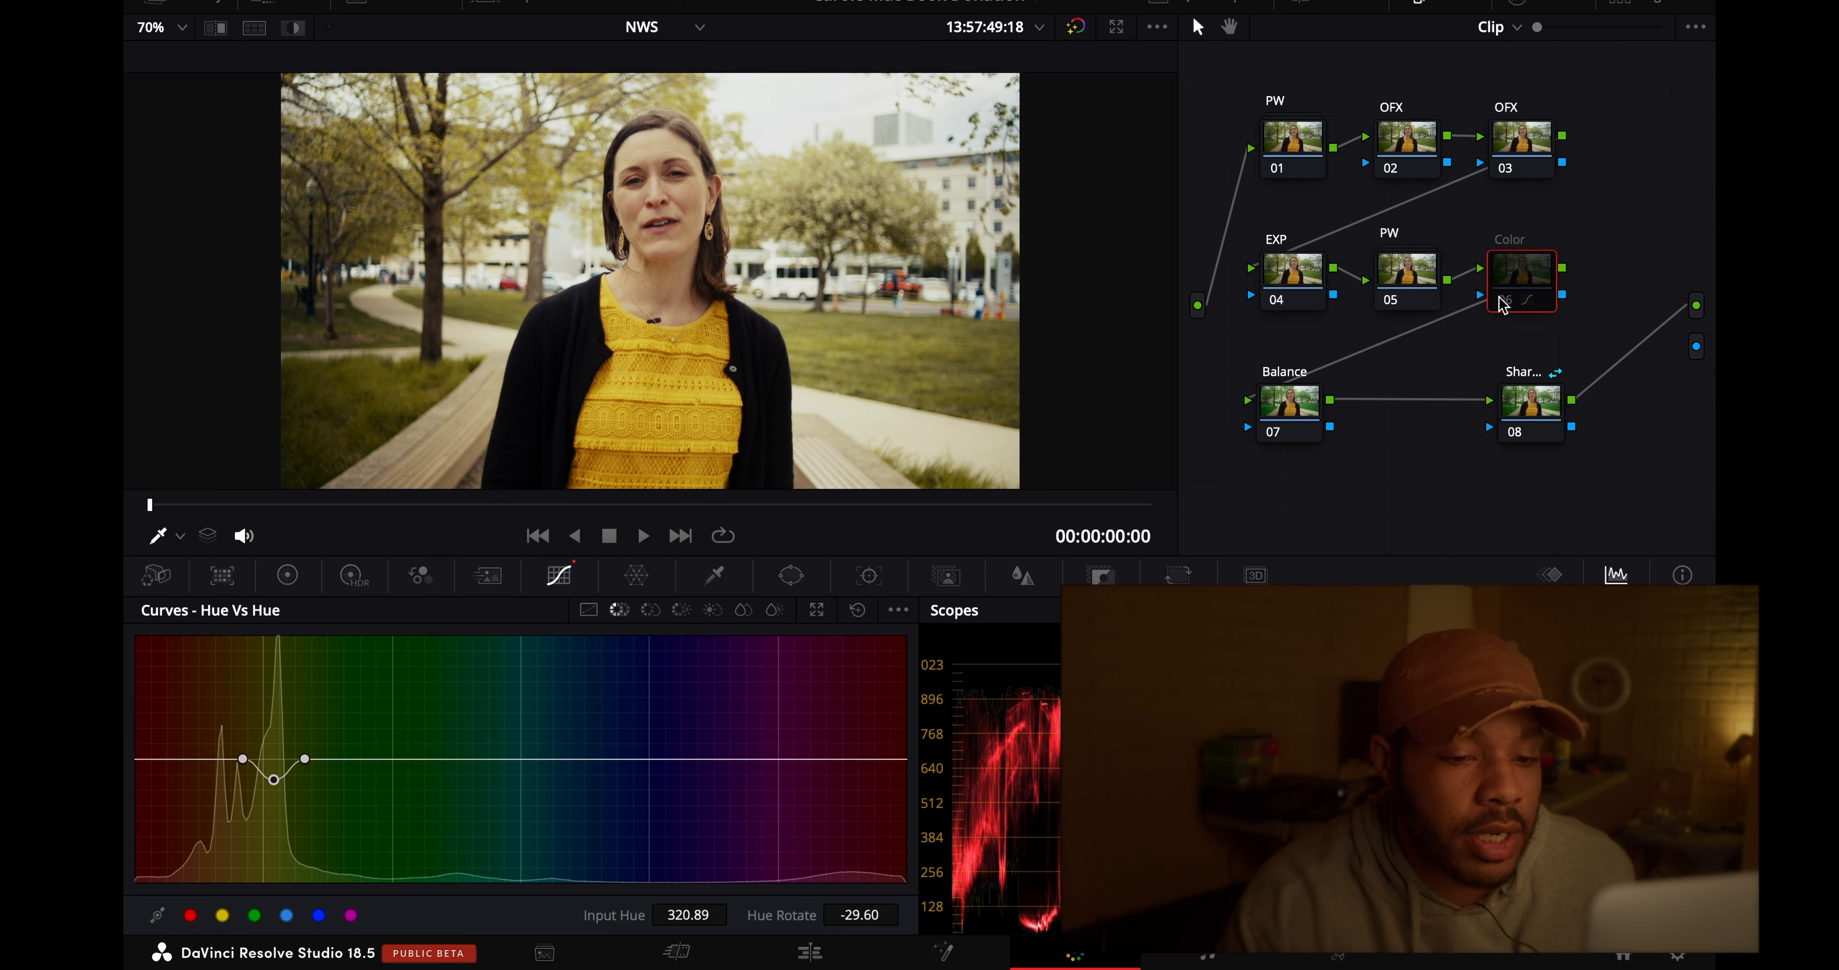
pyautogui.click(1502, 306)
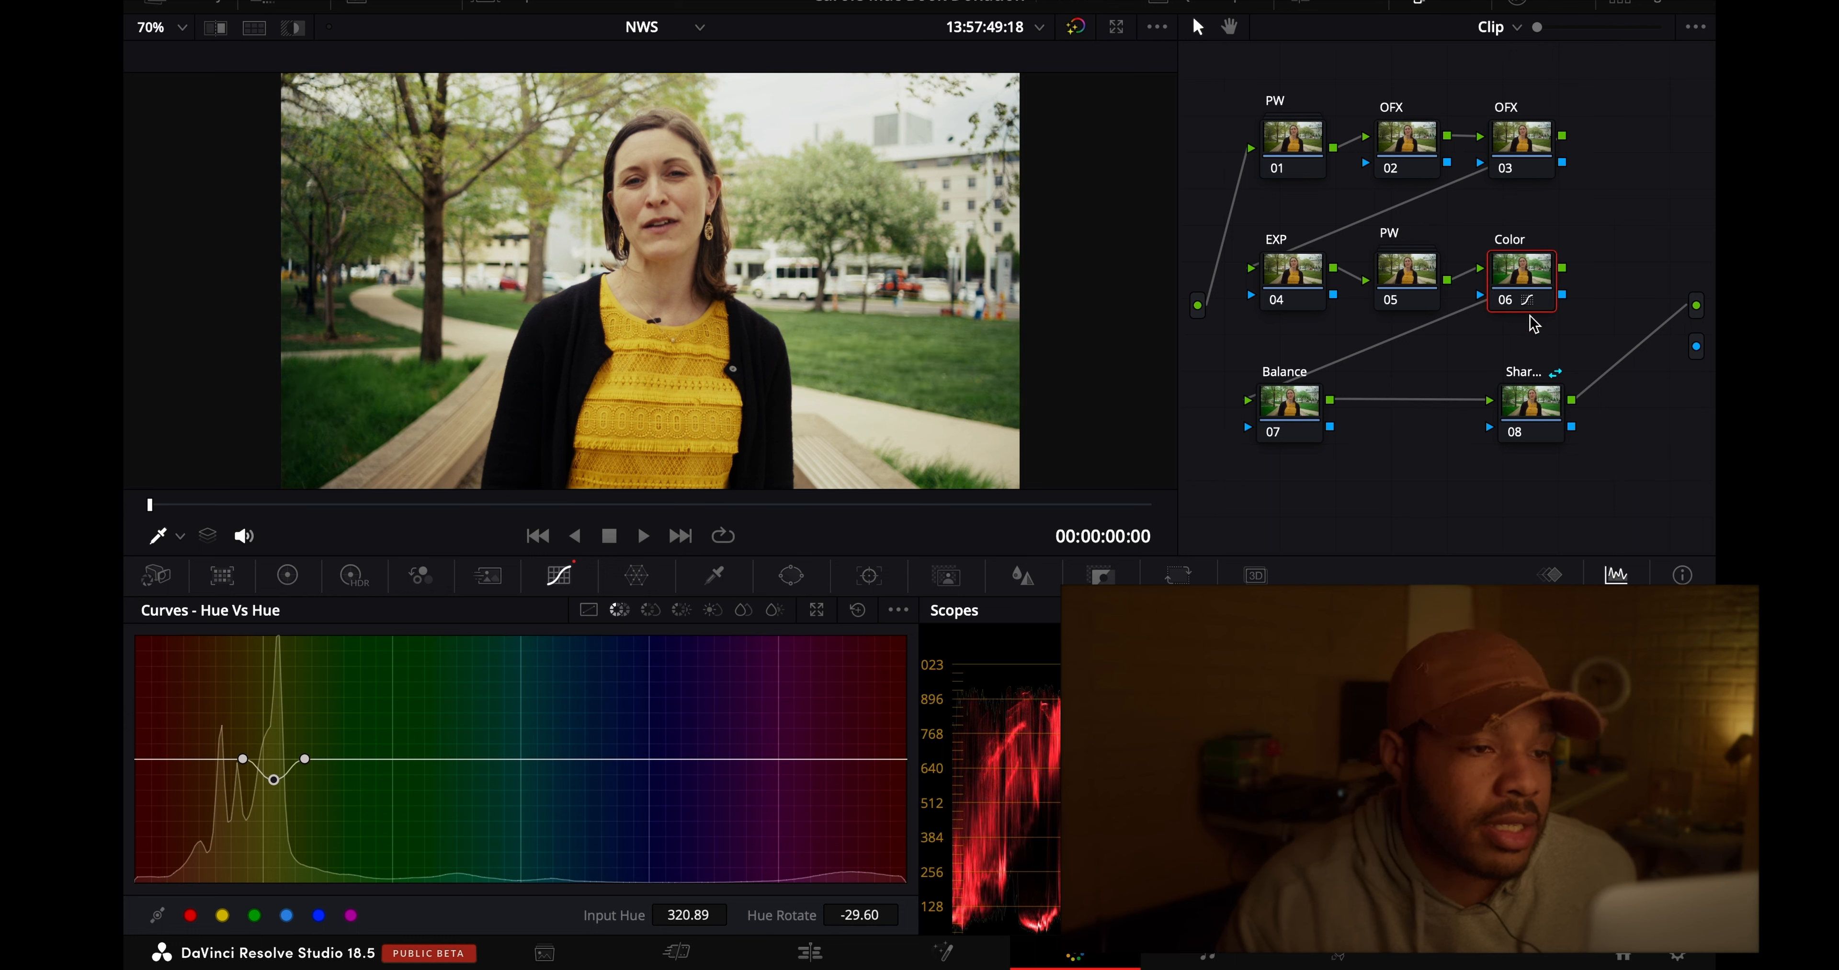
pyautogui.click(1502, 306)
pyautogui.click(1502, 305)
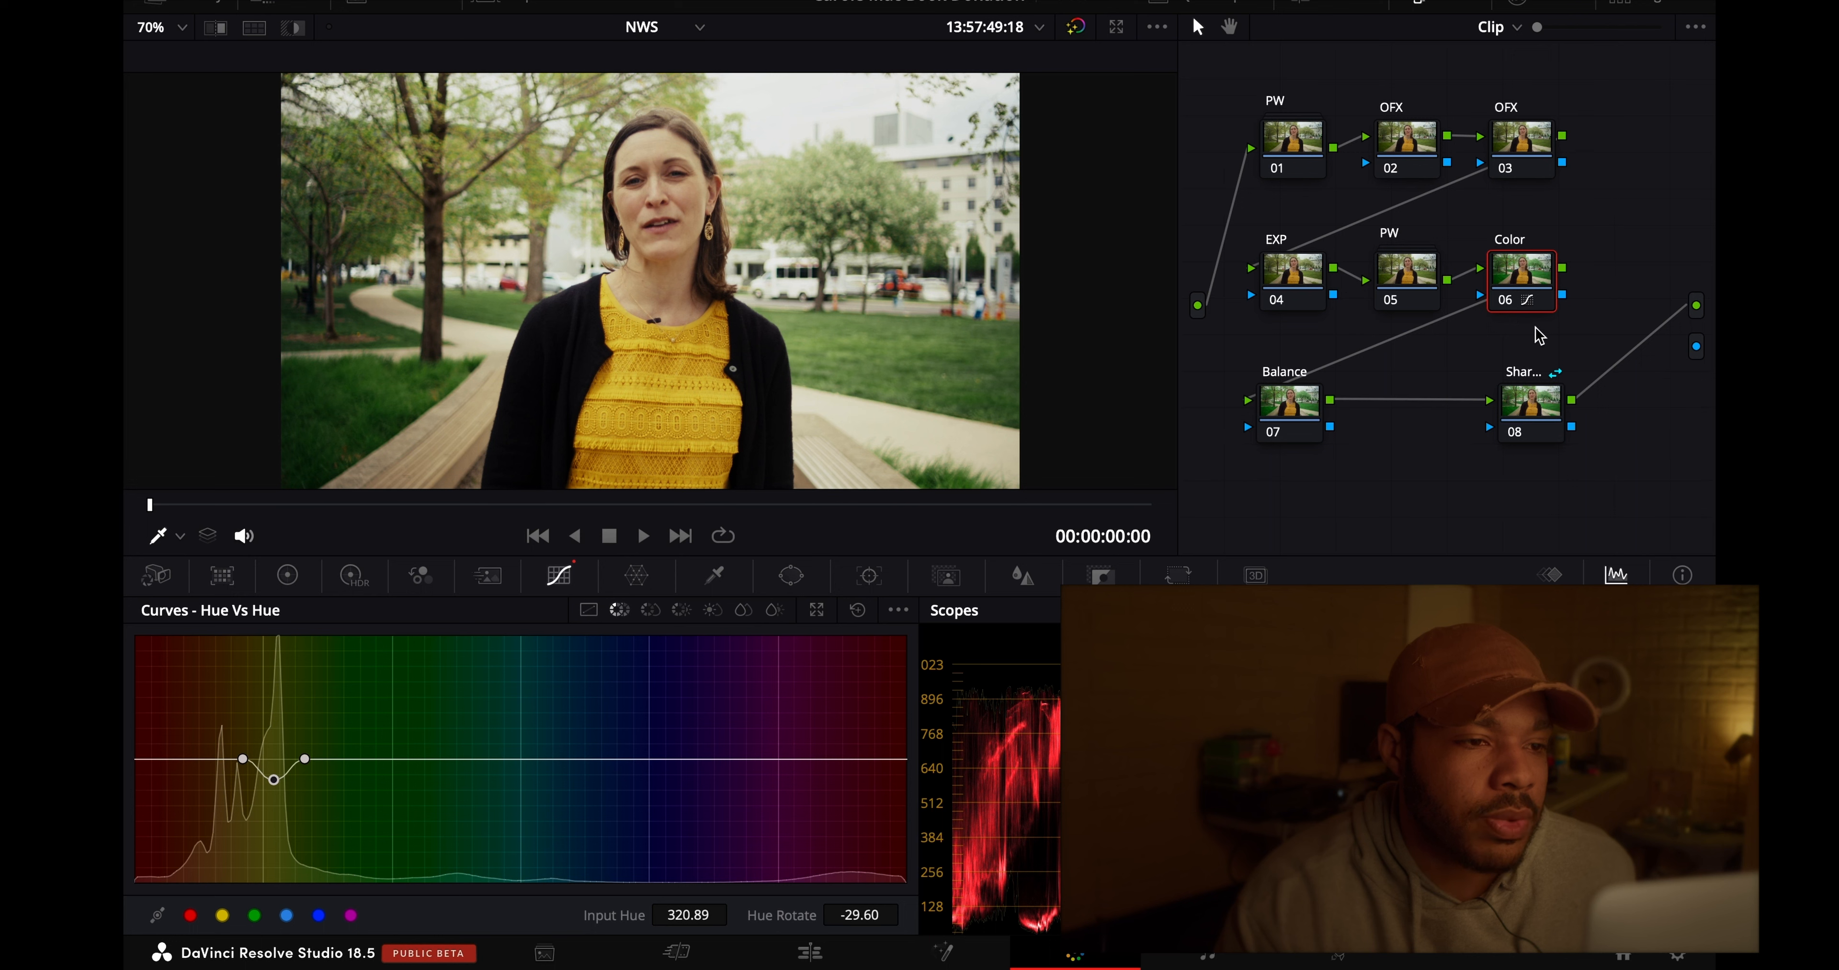
# - Lower the primaries Offset of the EXP node to about 21.35 and compare the image with and without that node
pyautogui.click(1294, 282)
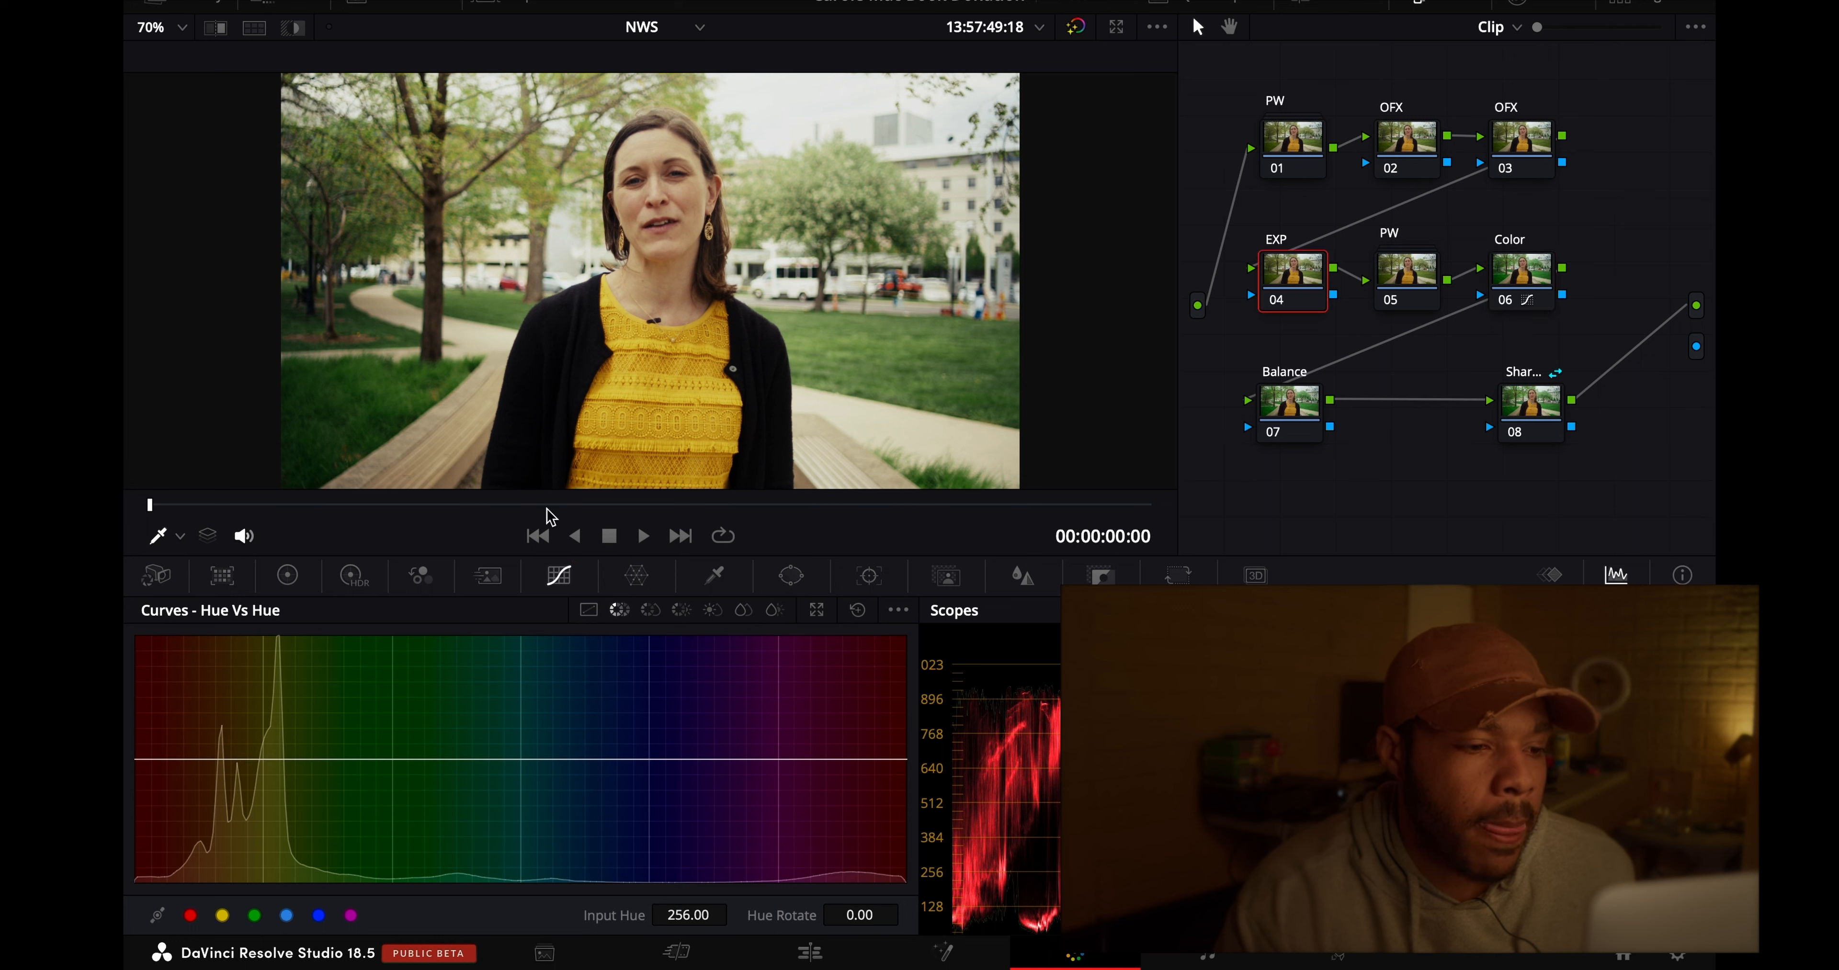
pyautogui.click(288, 575)
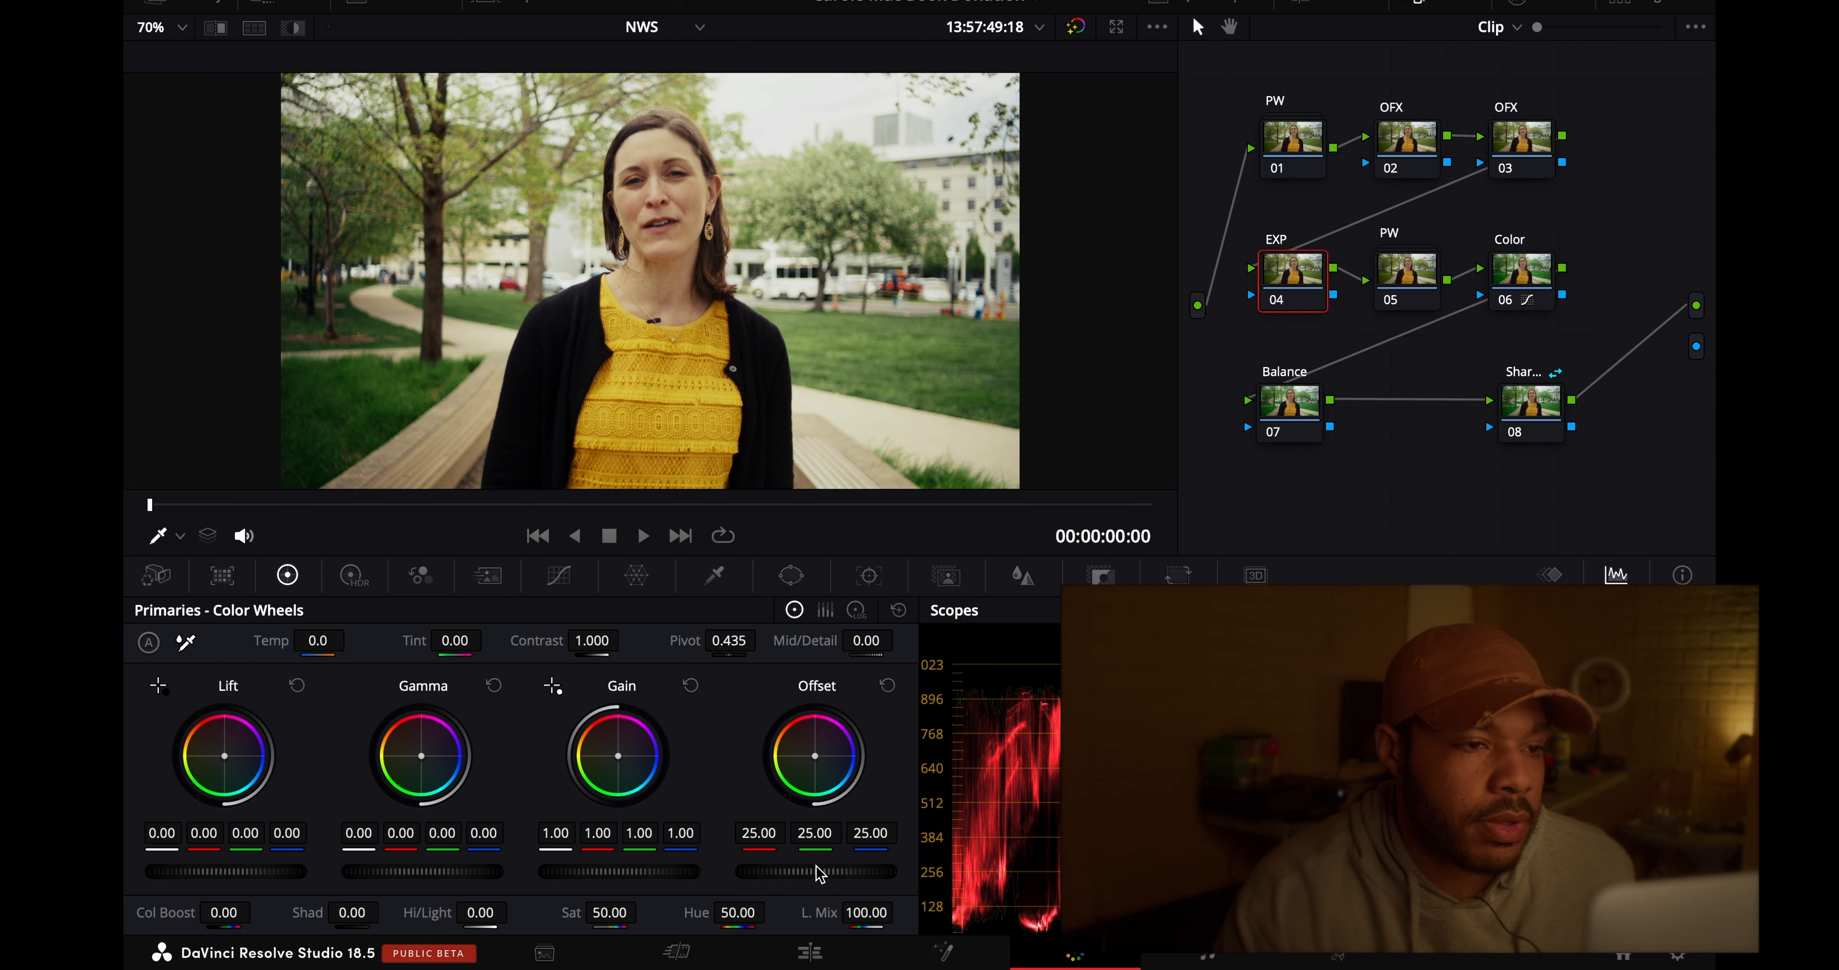
pyautogui.moveTo(815, 876); pyautogui.dragTo(645, 888)
pyautogui.moveTo(644, 888); pyautogui.dragTo(638, 889)
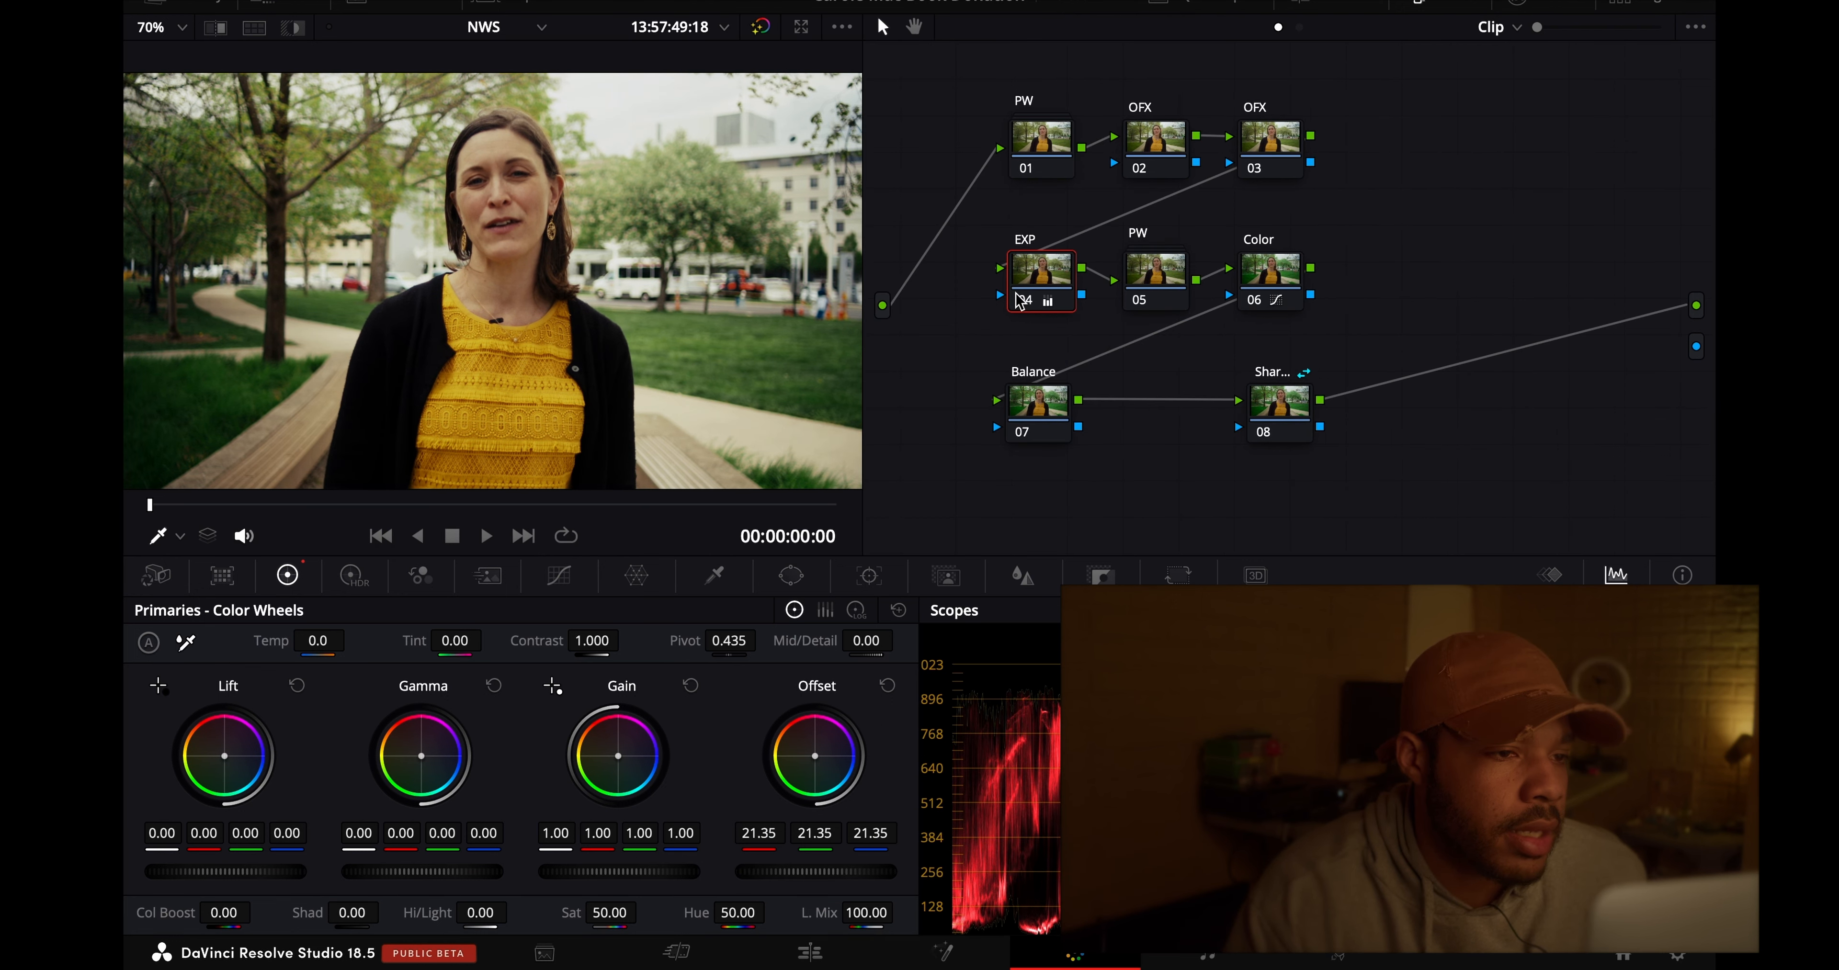
pyautogui.click(1023, 300)
pyautogui.click(1023, 300)
pyautogui.click(1023, 300)
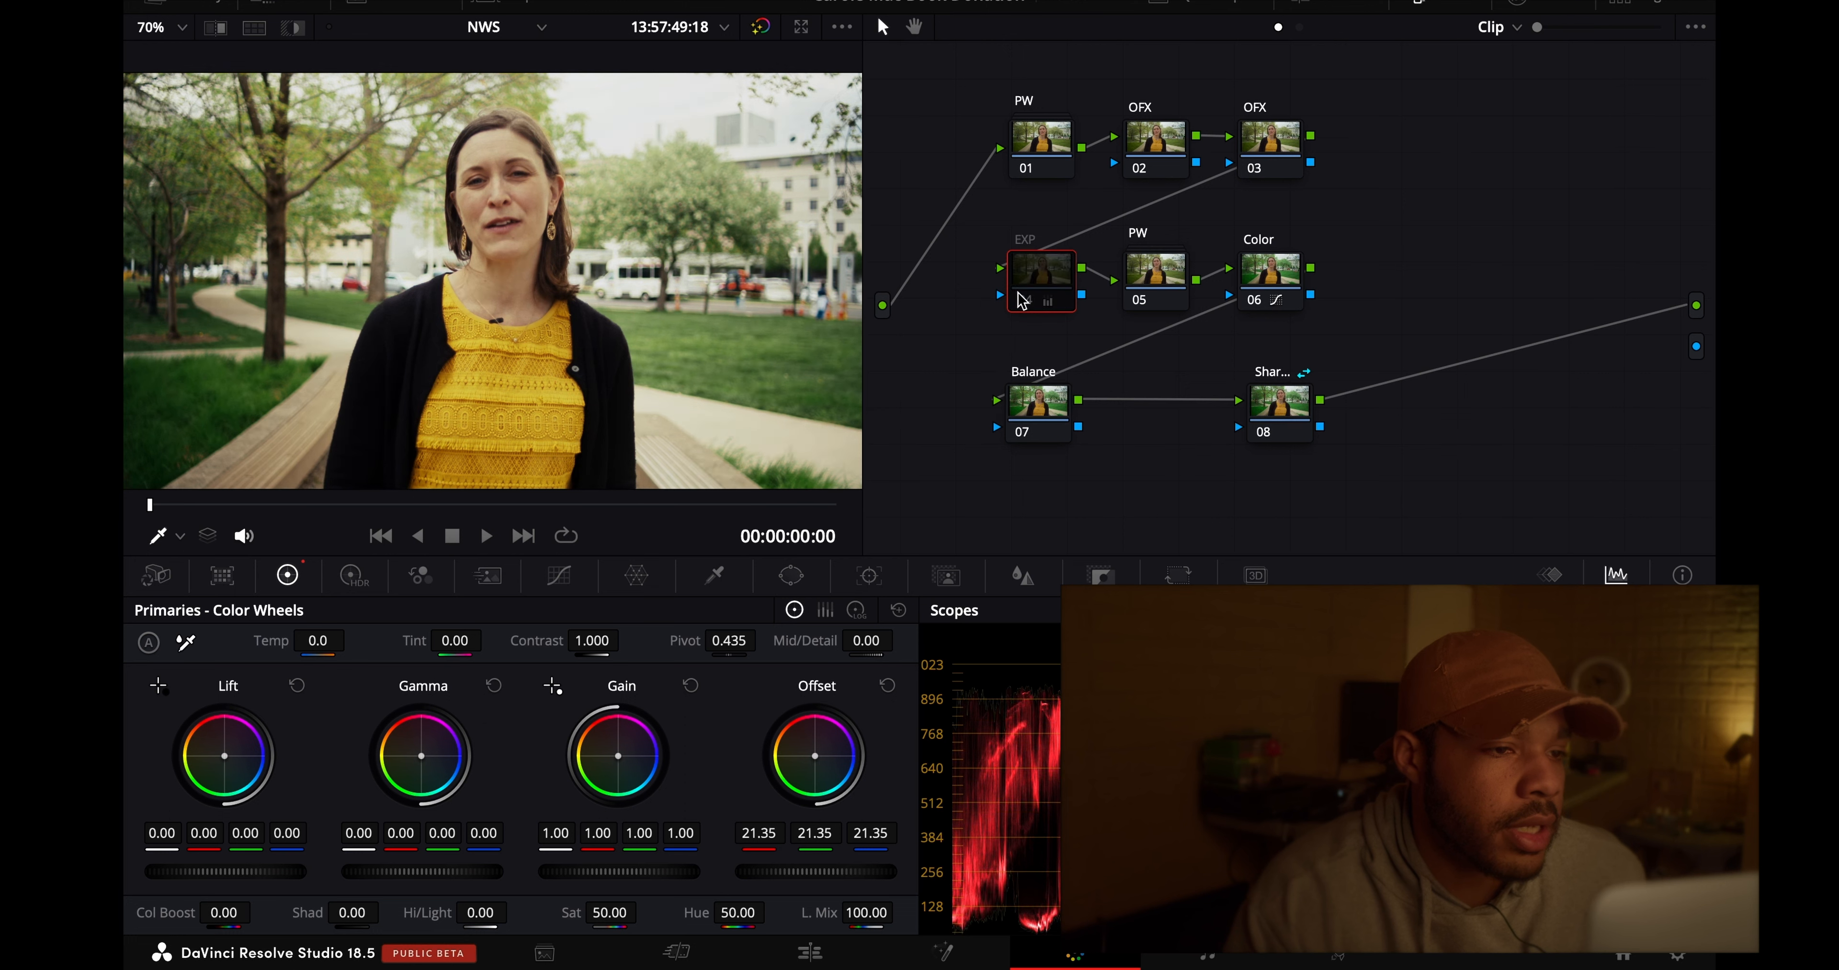
pyautogui.click(1022, 300)
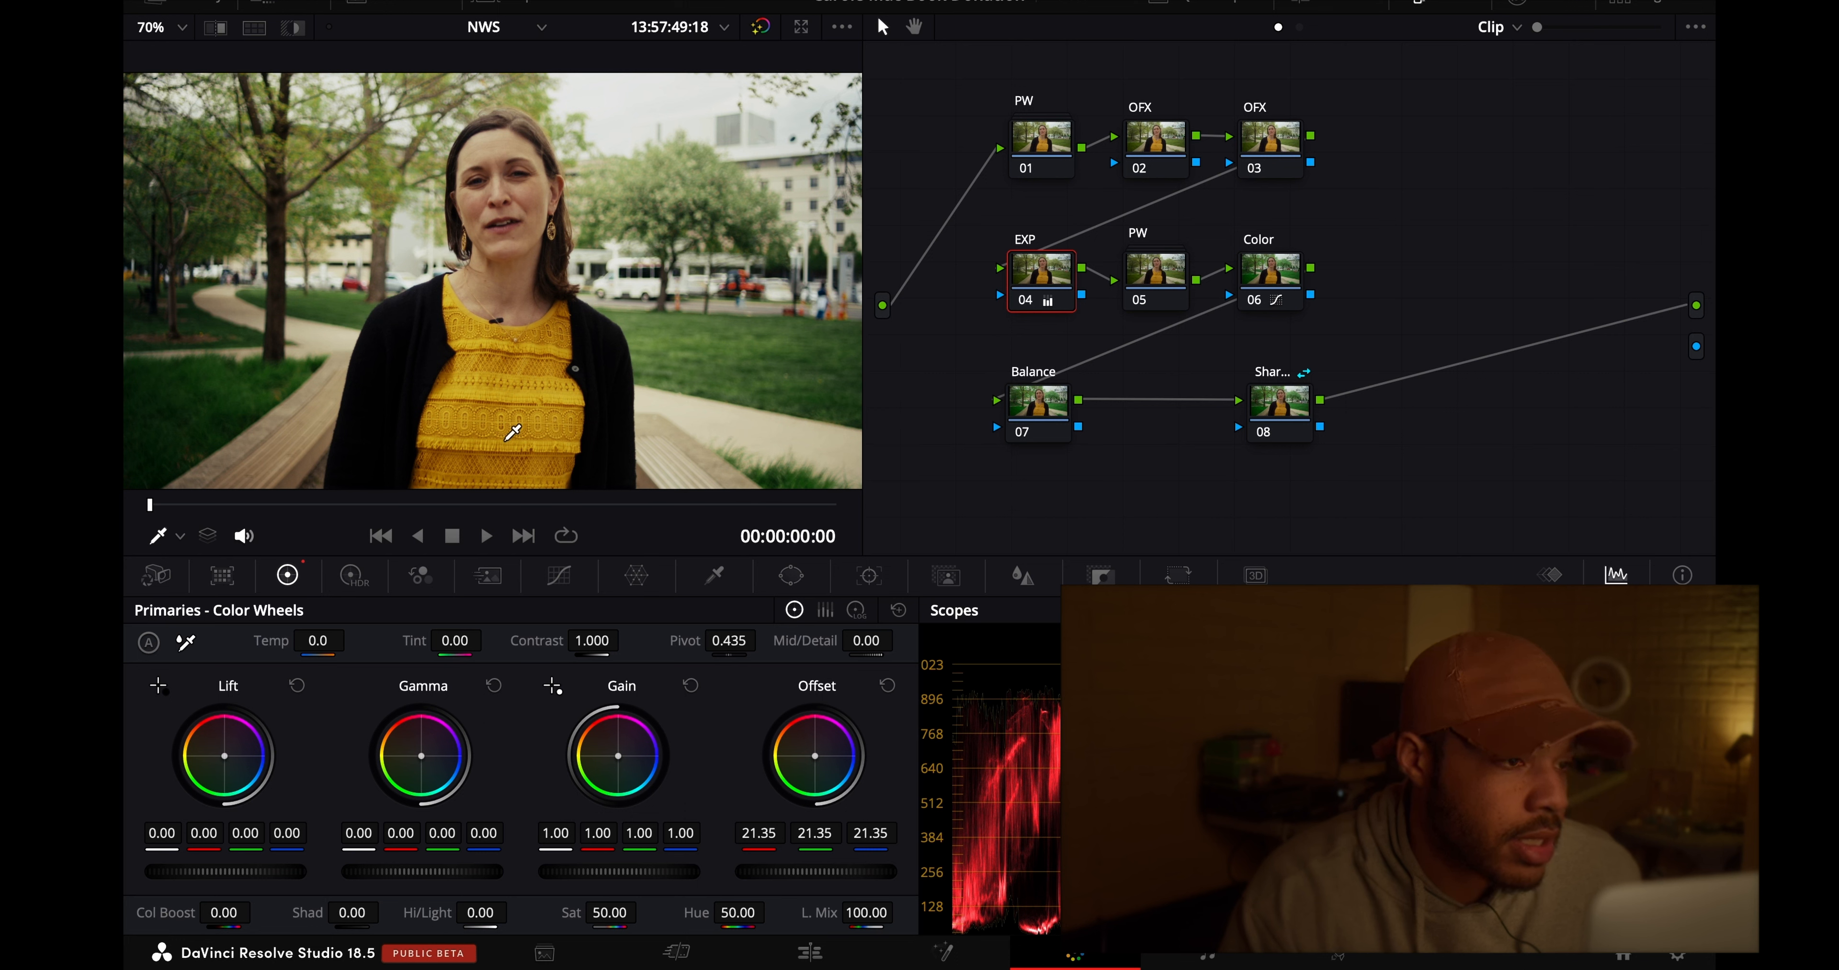
# - Examine the black jacket, yellow top and path at about 150–240% viewer zoom, and fit the image back to the viewer
pyautogui.click(182, 28)
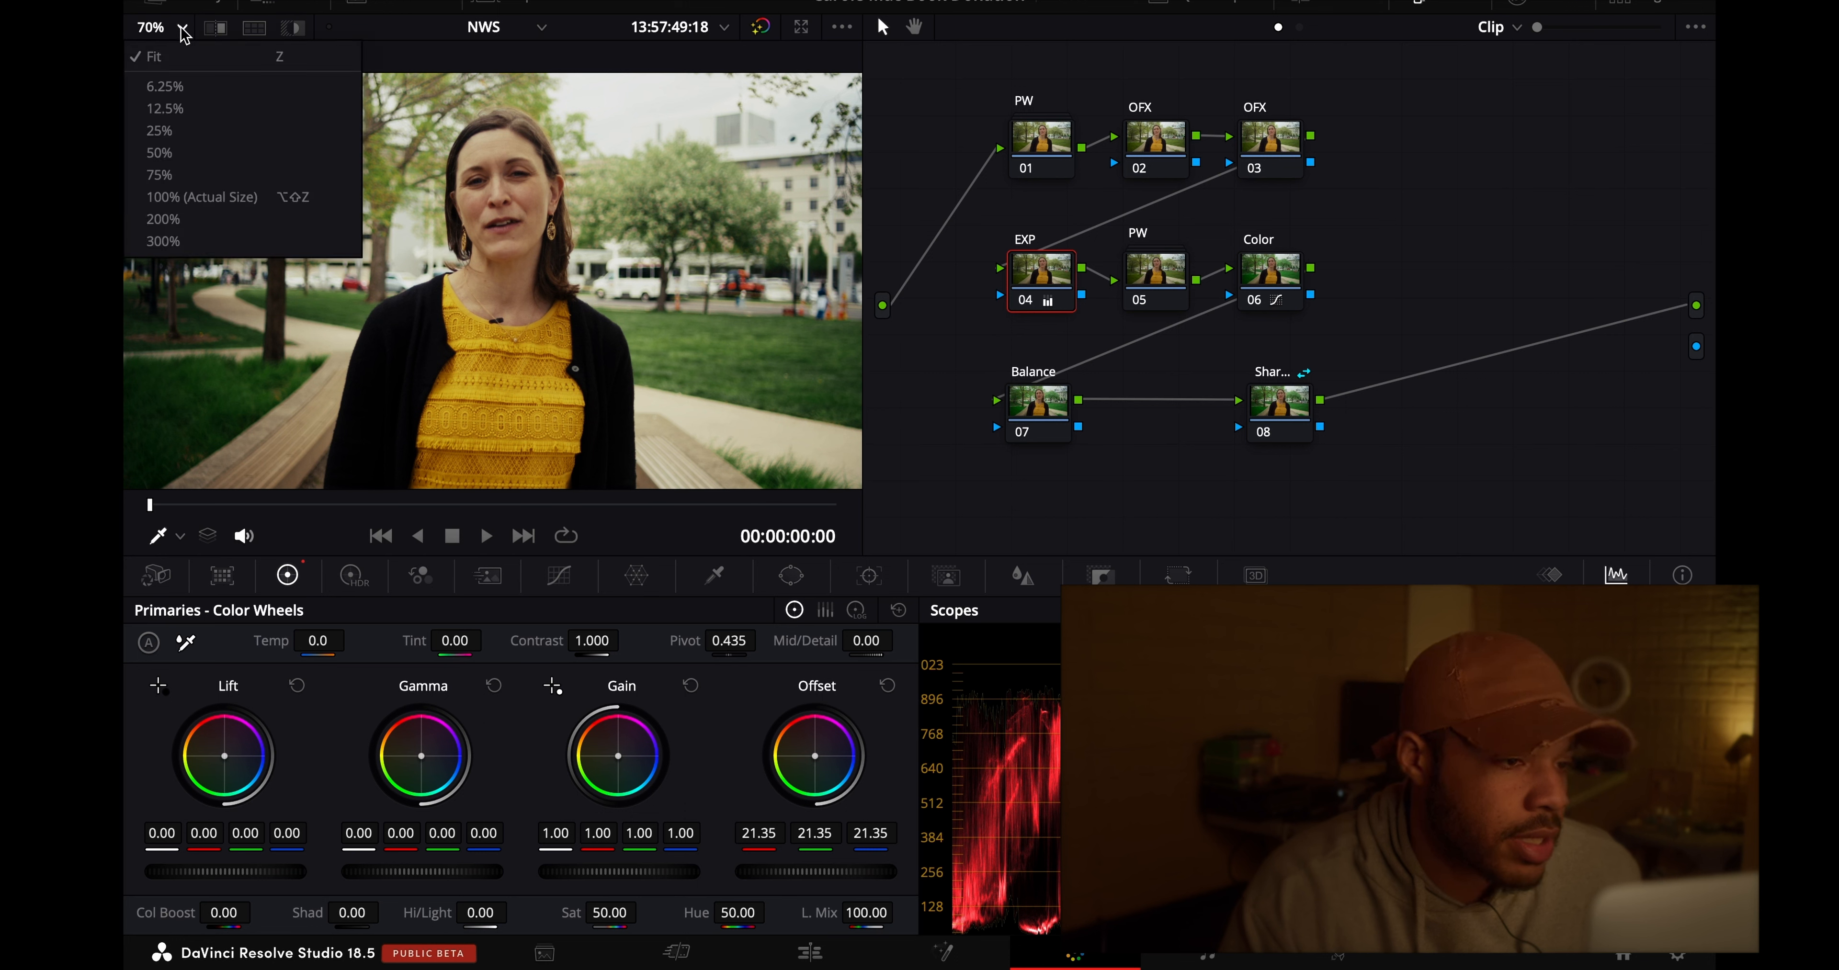
pyautogui.click(187, 214)
pyautogui.scroll(3, 386, 245)
pyautogui.hscroll(-5, 385, 244)
pyautogui.scroll(2, 386, 244)
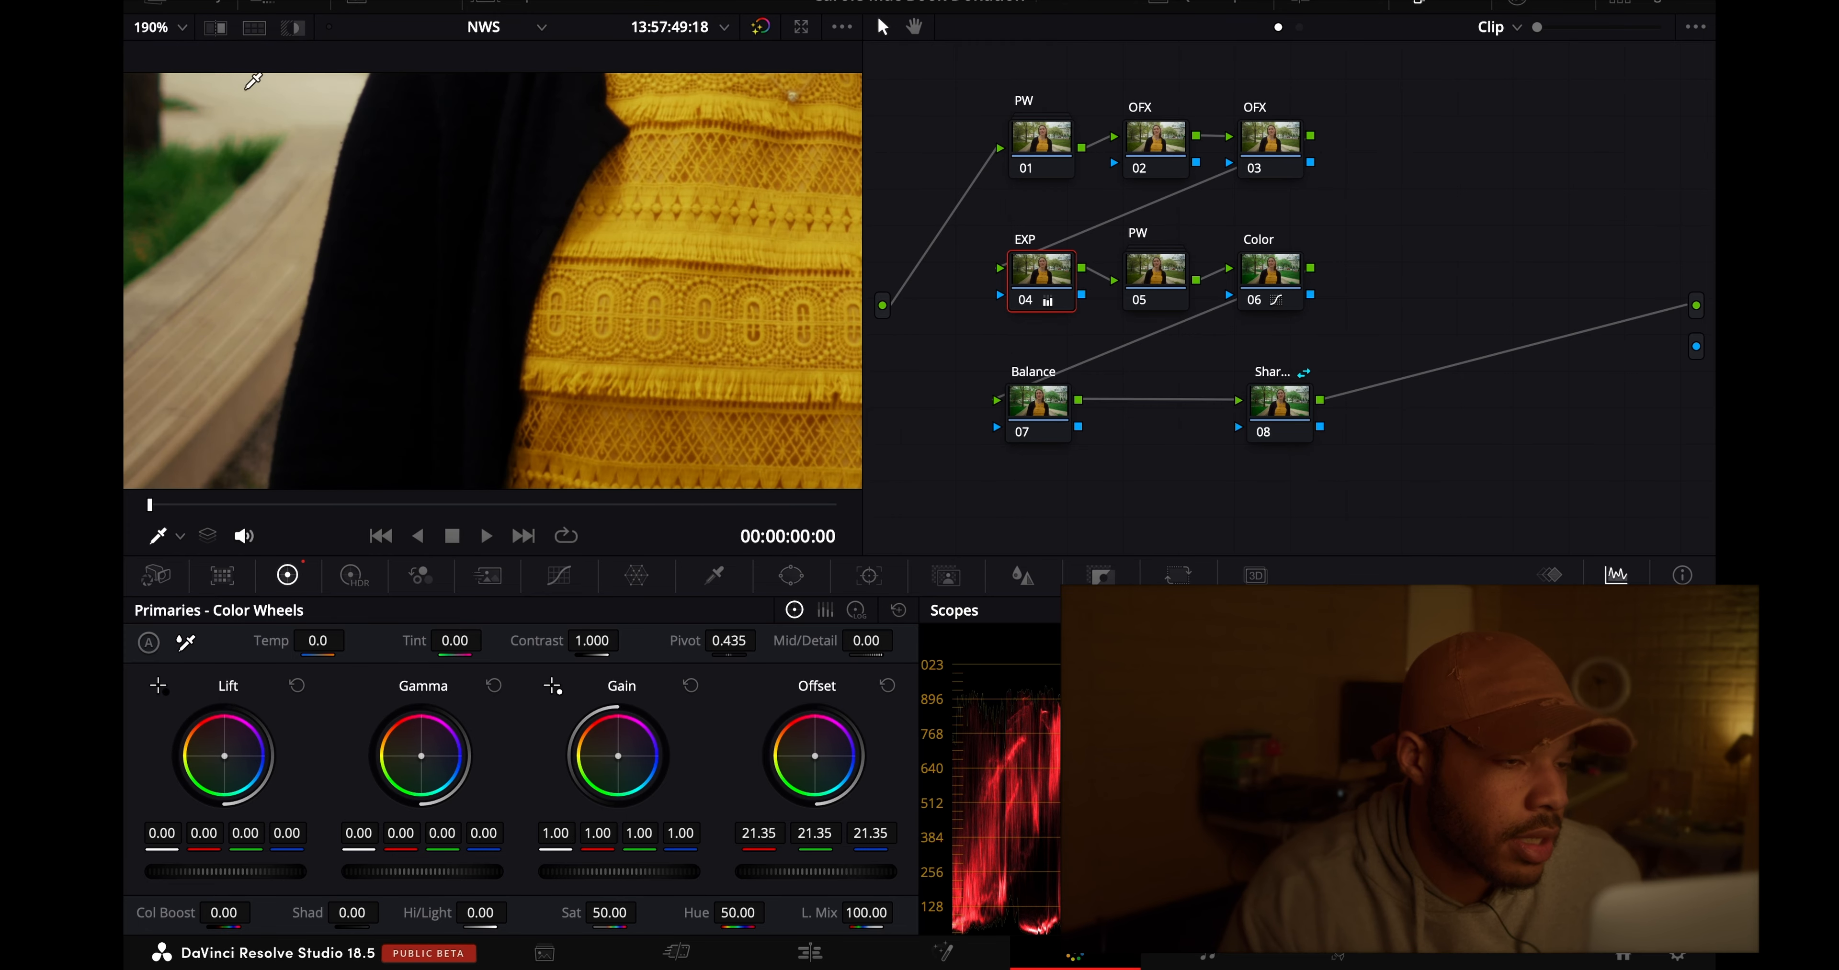
pyautogui.scroll(3, 458, 233)
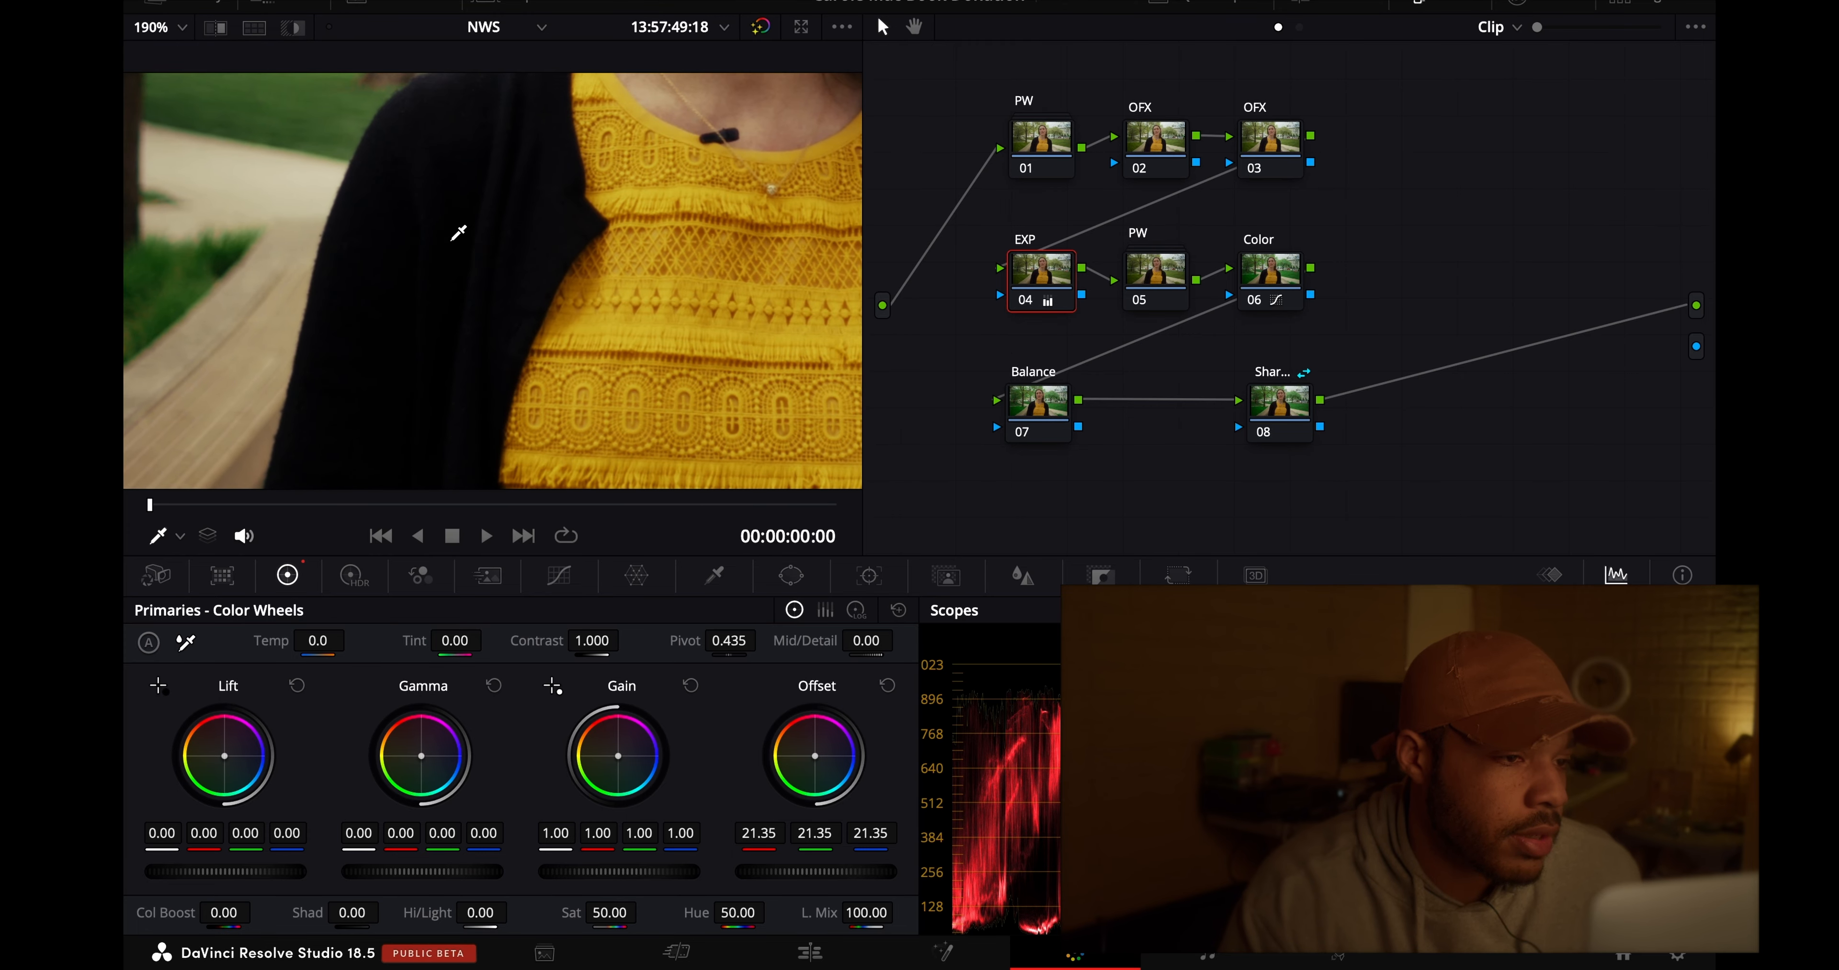
pyautogui.hscroll(-10, 457, 236)
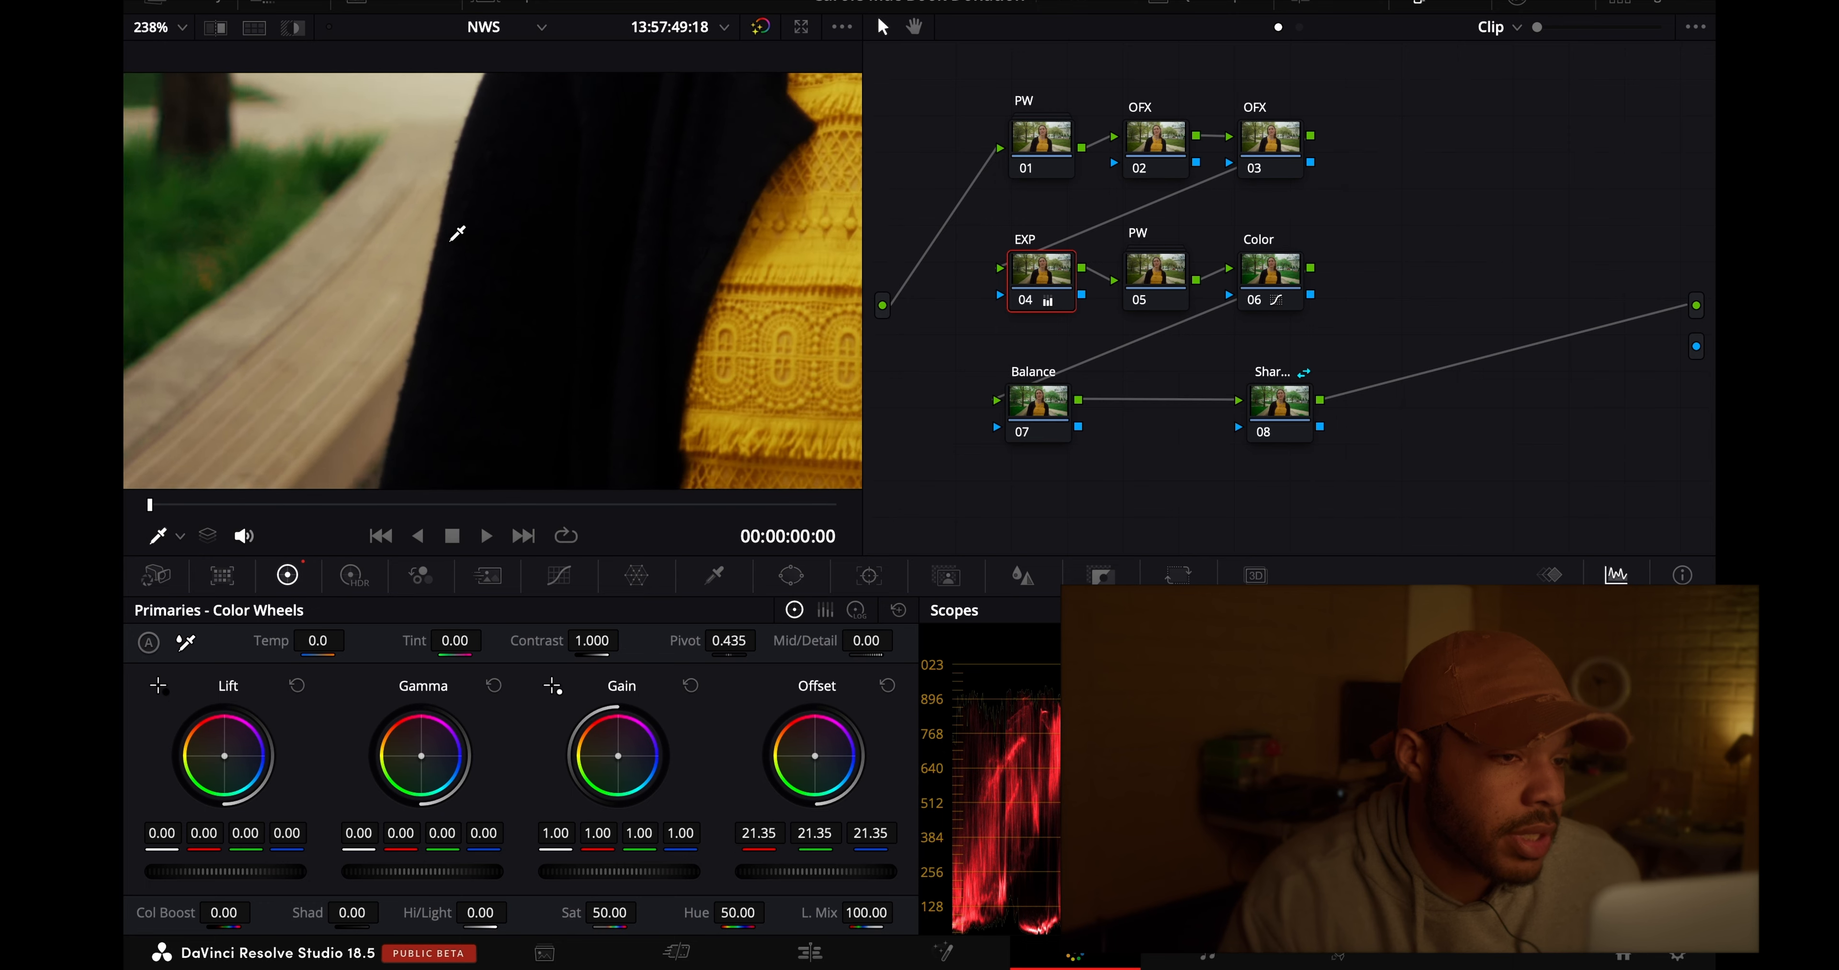
pyautogui.scroll(-3, 452, 245)
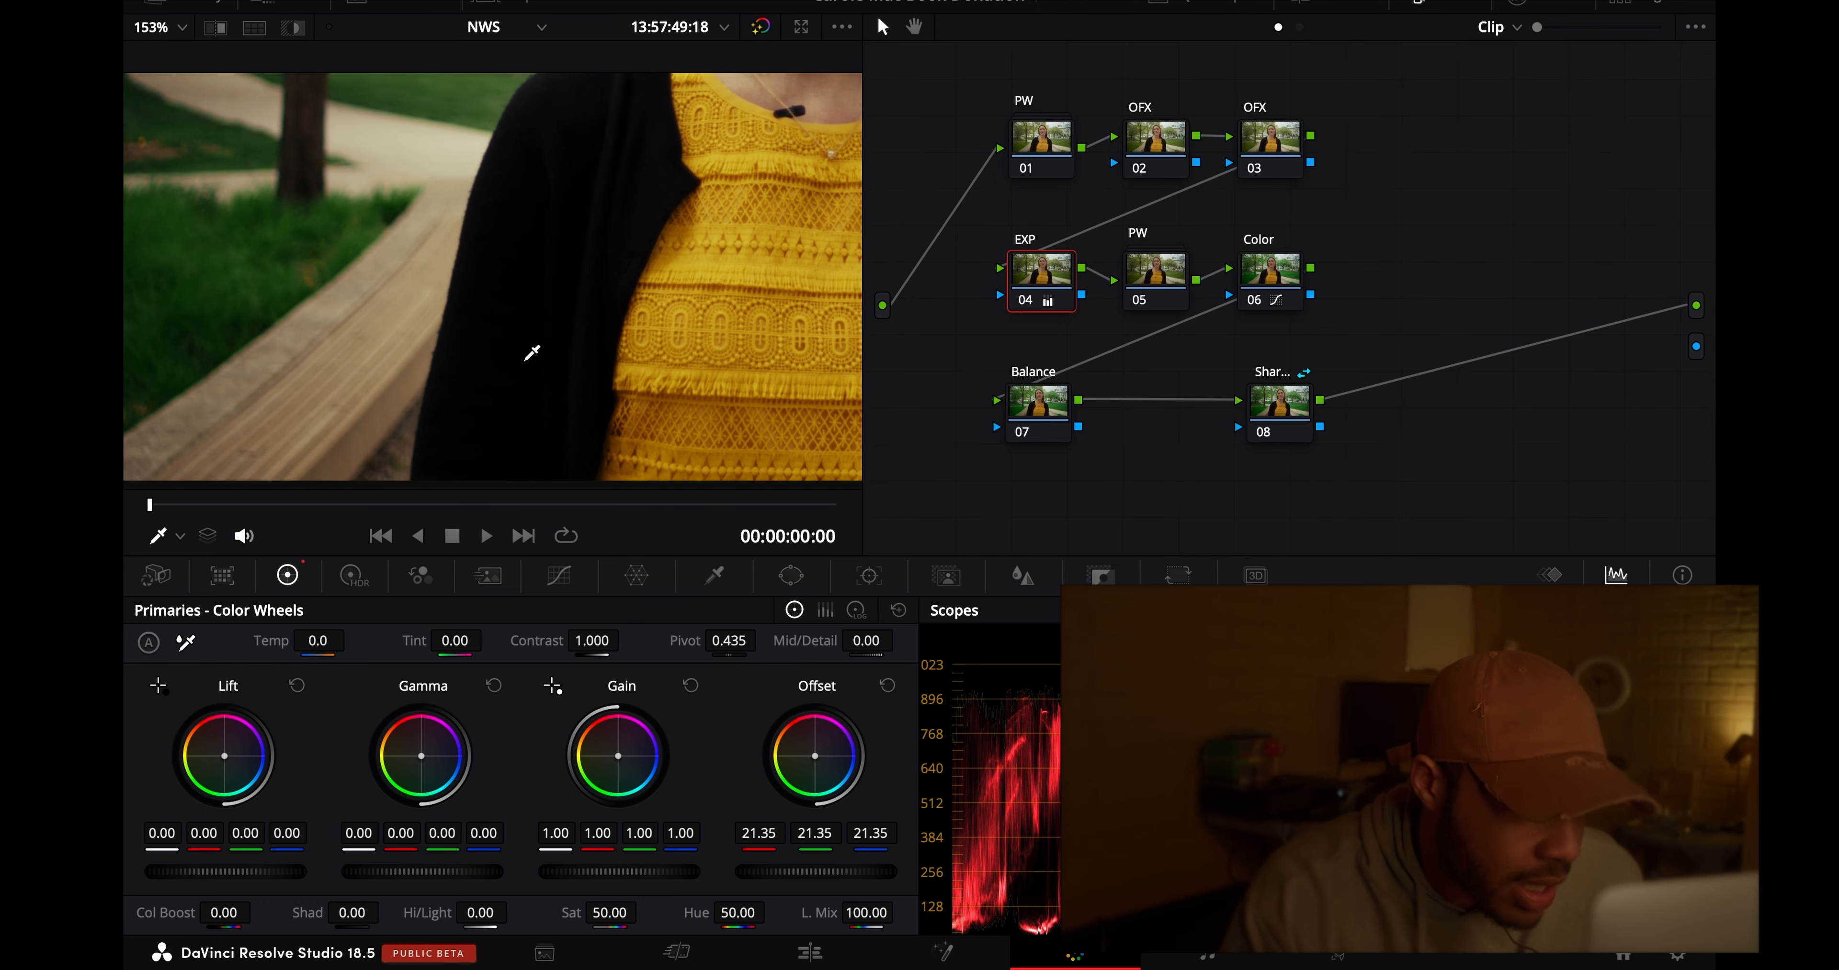
pyautogui.hscroll(-5, 443, 271)
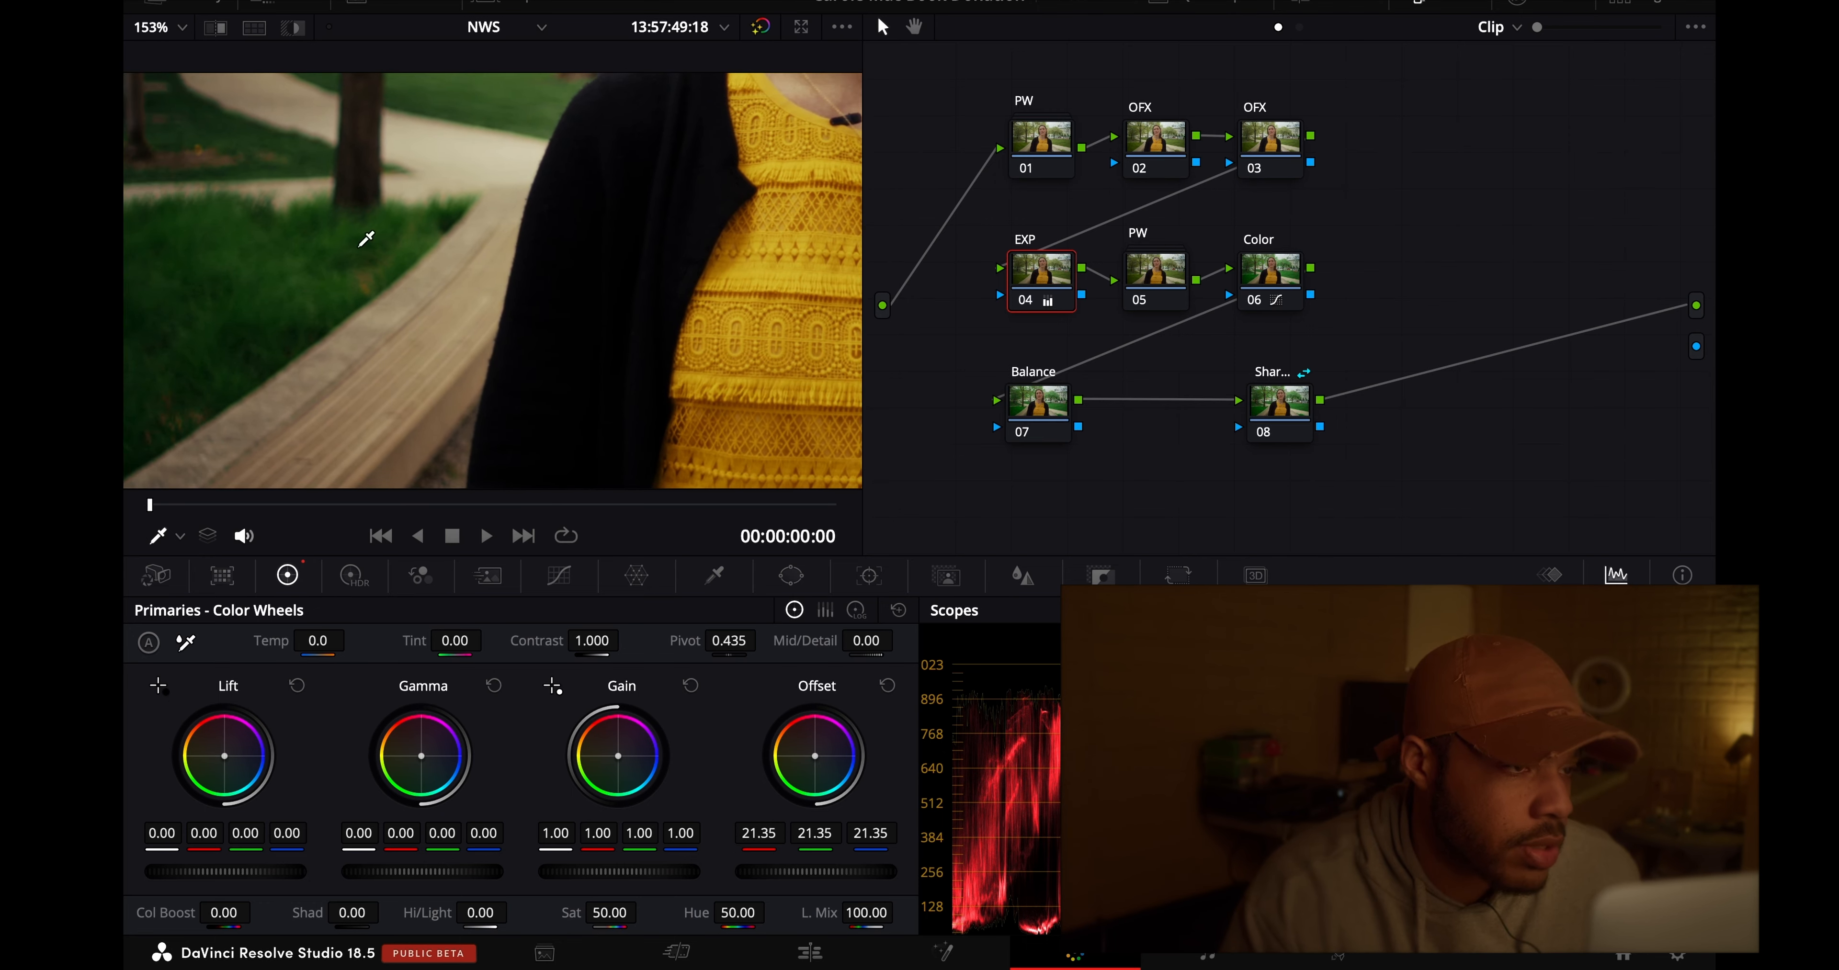
pyautogui.hscroll(-5, 259, 271)
pyautogui.click(167, 35)
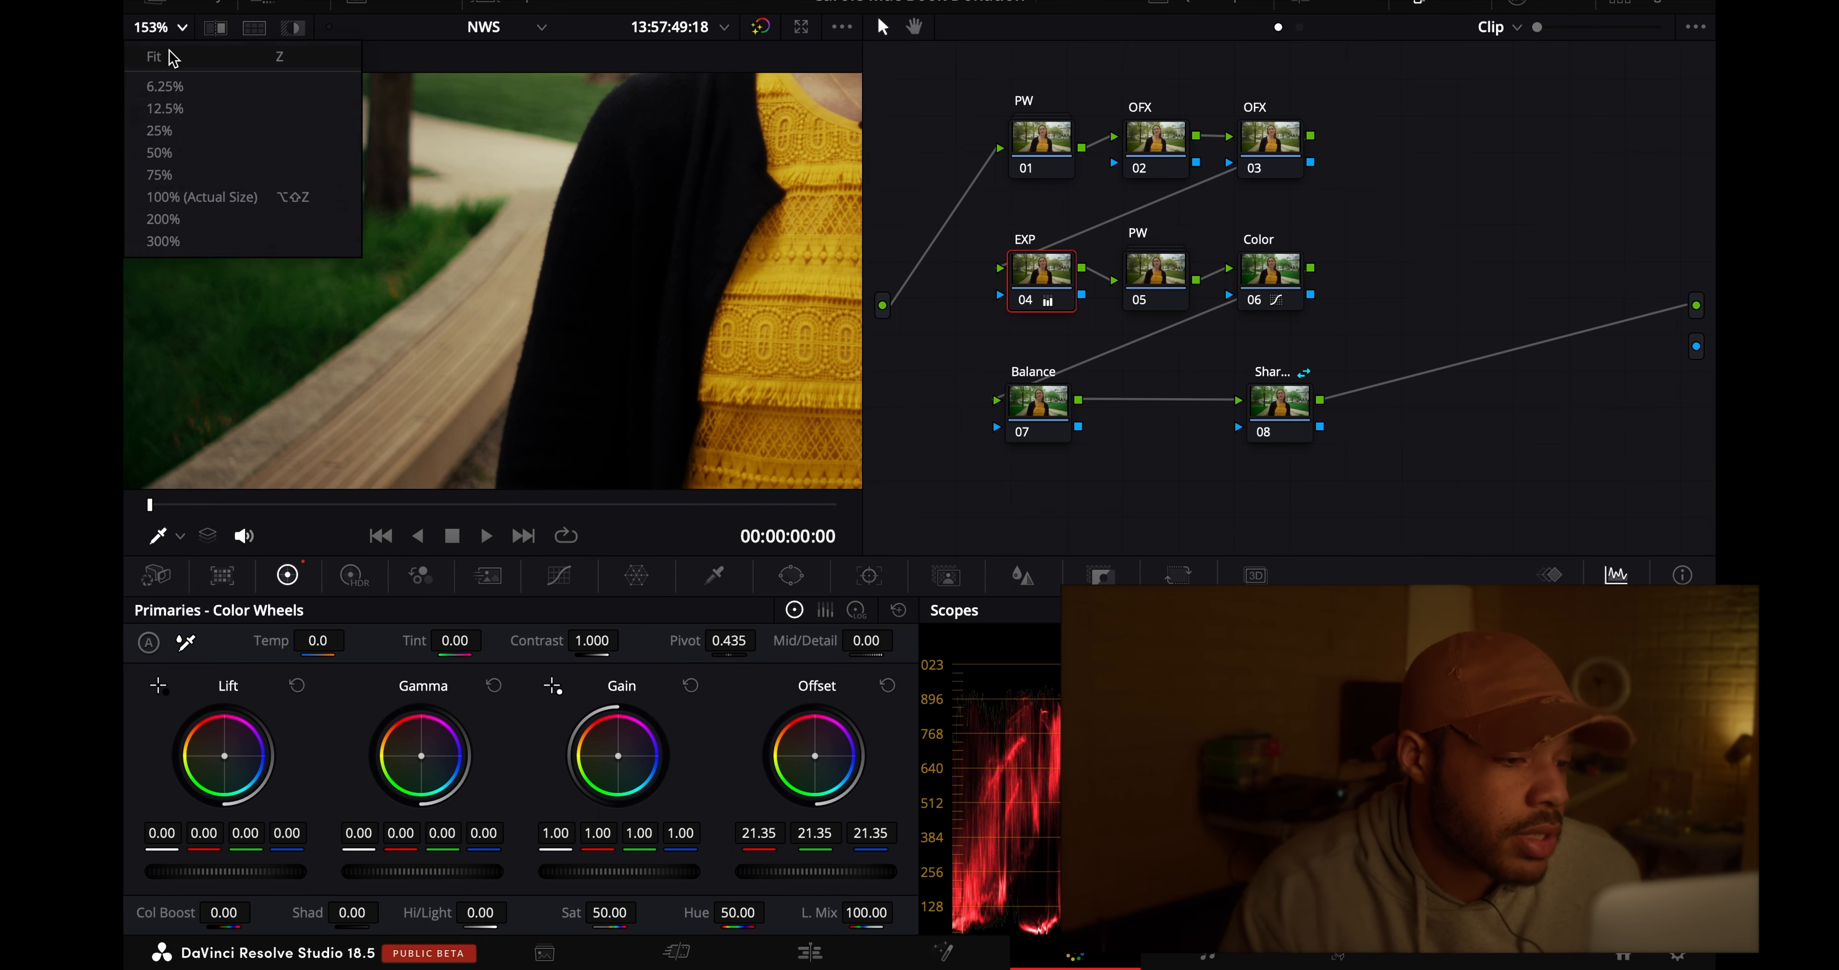
pyautogui.click(168, 68)
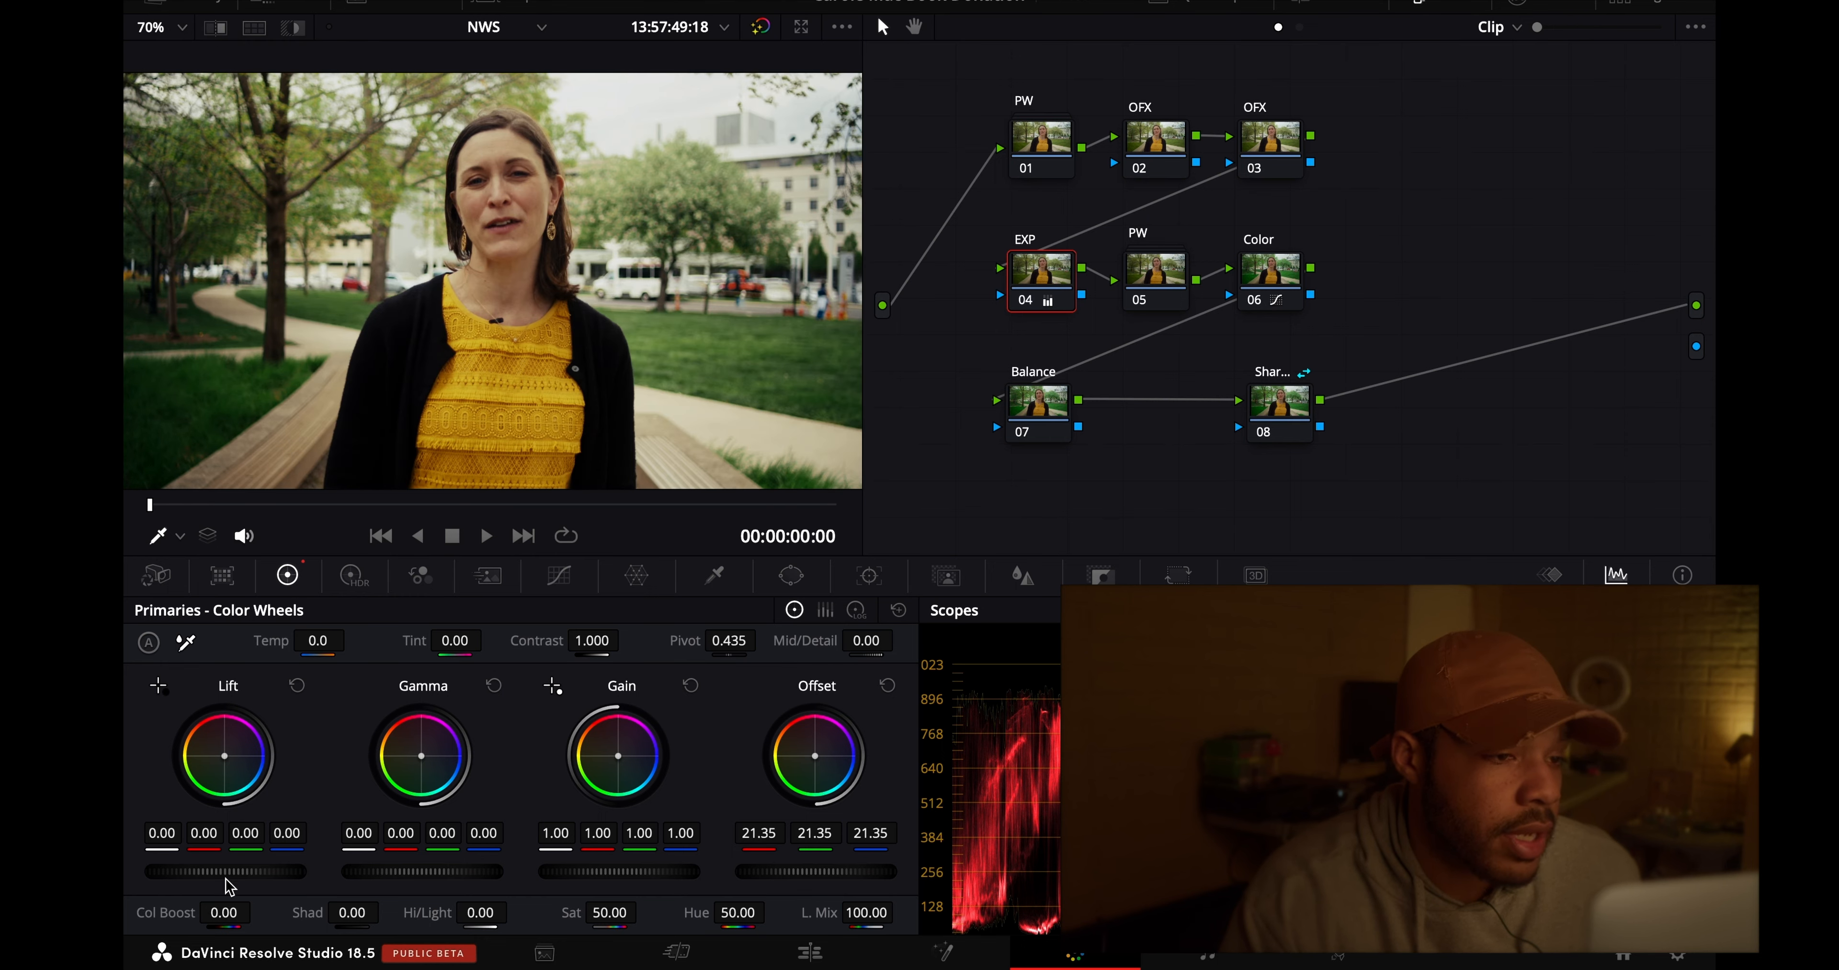
# - Try raising the Lift of the EXP node to 0.02, and reset the Lift
pyautogui.moveTo(218, 878); pyautogui.dragTo(281, 880)
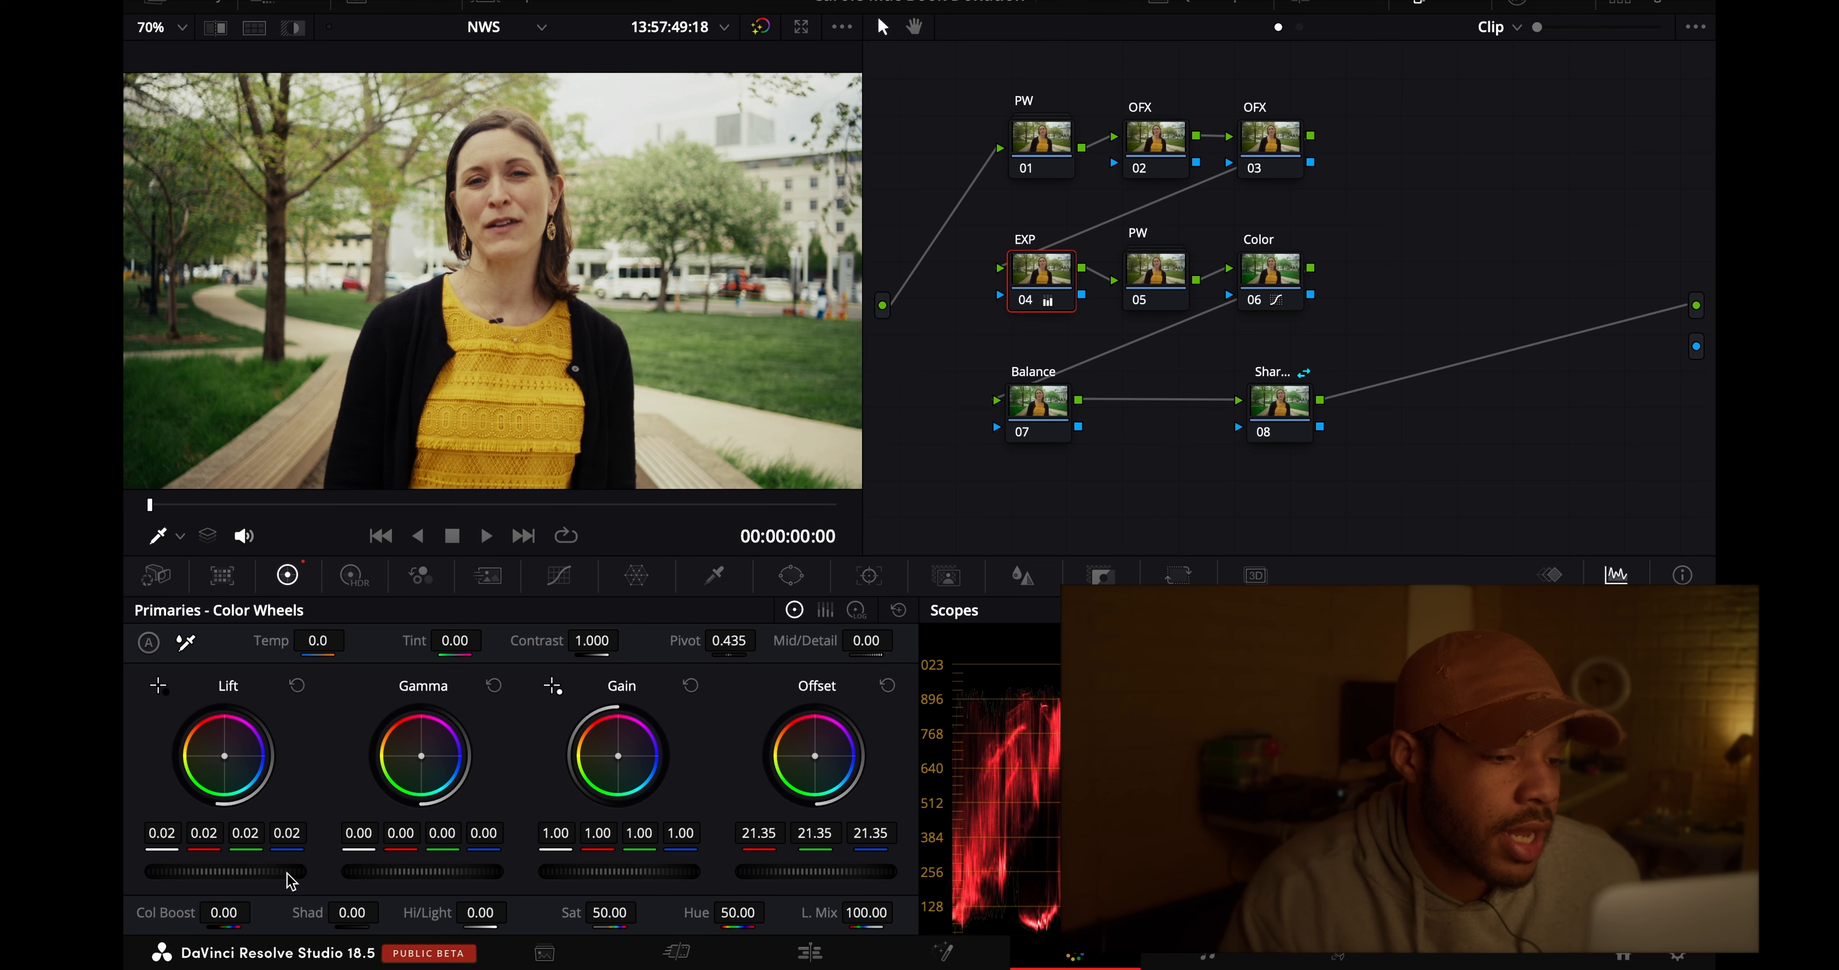
pyautogui.click(298, 686)
# - Preview the HDR Shadow zone on the EXP node and raise its exposure to about 0.50
pyautogui.click(377, 580)
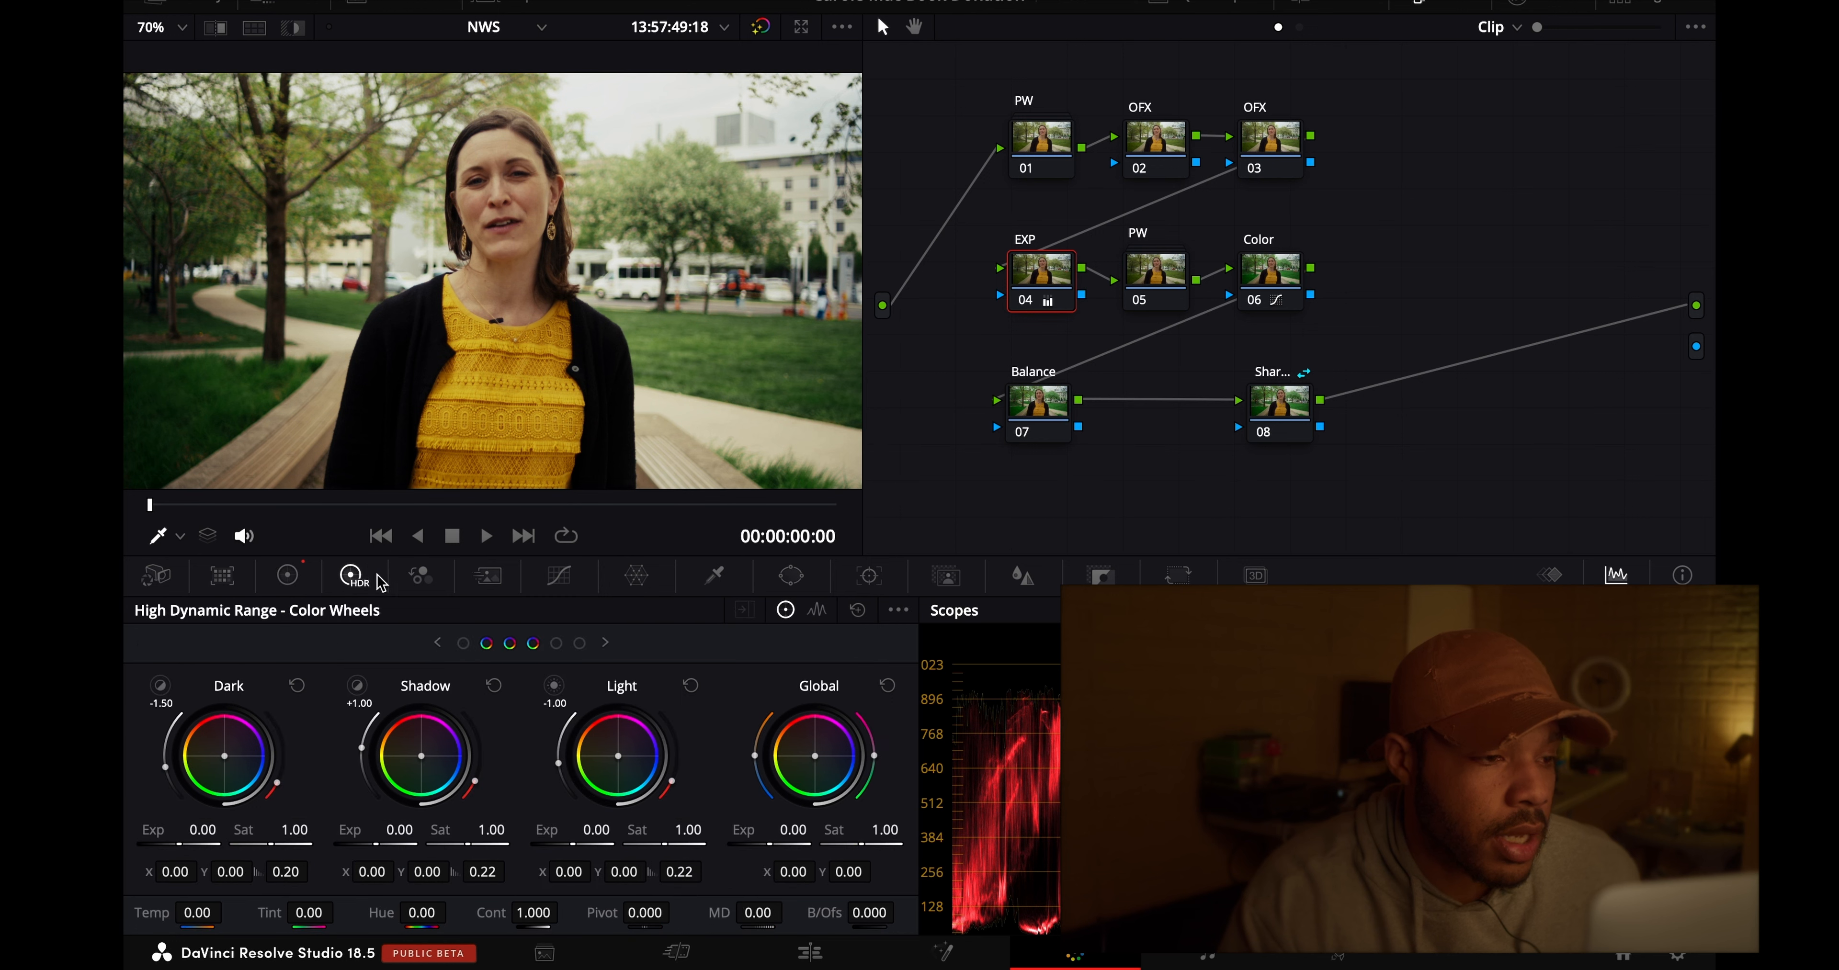
pyautogui.click(360, 686)
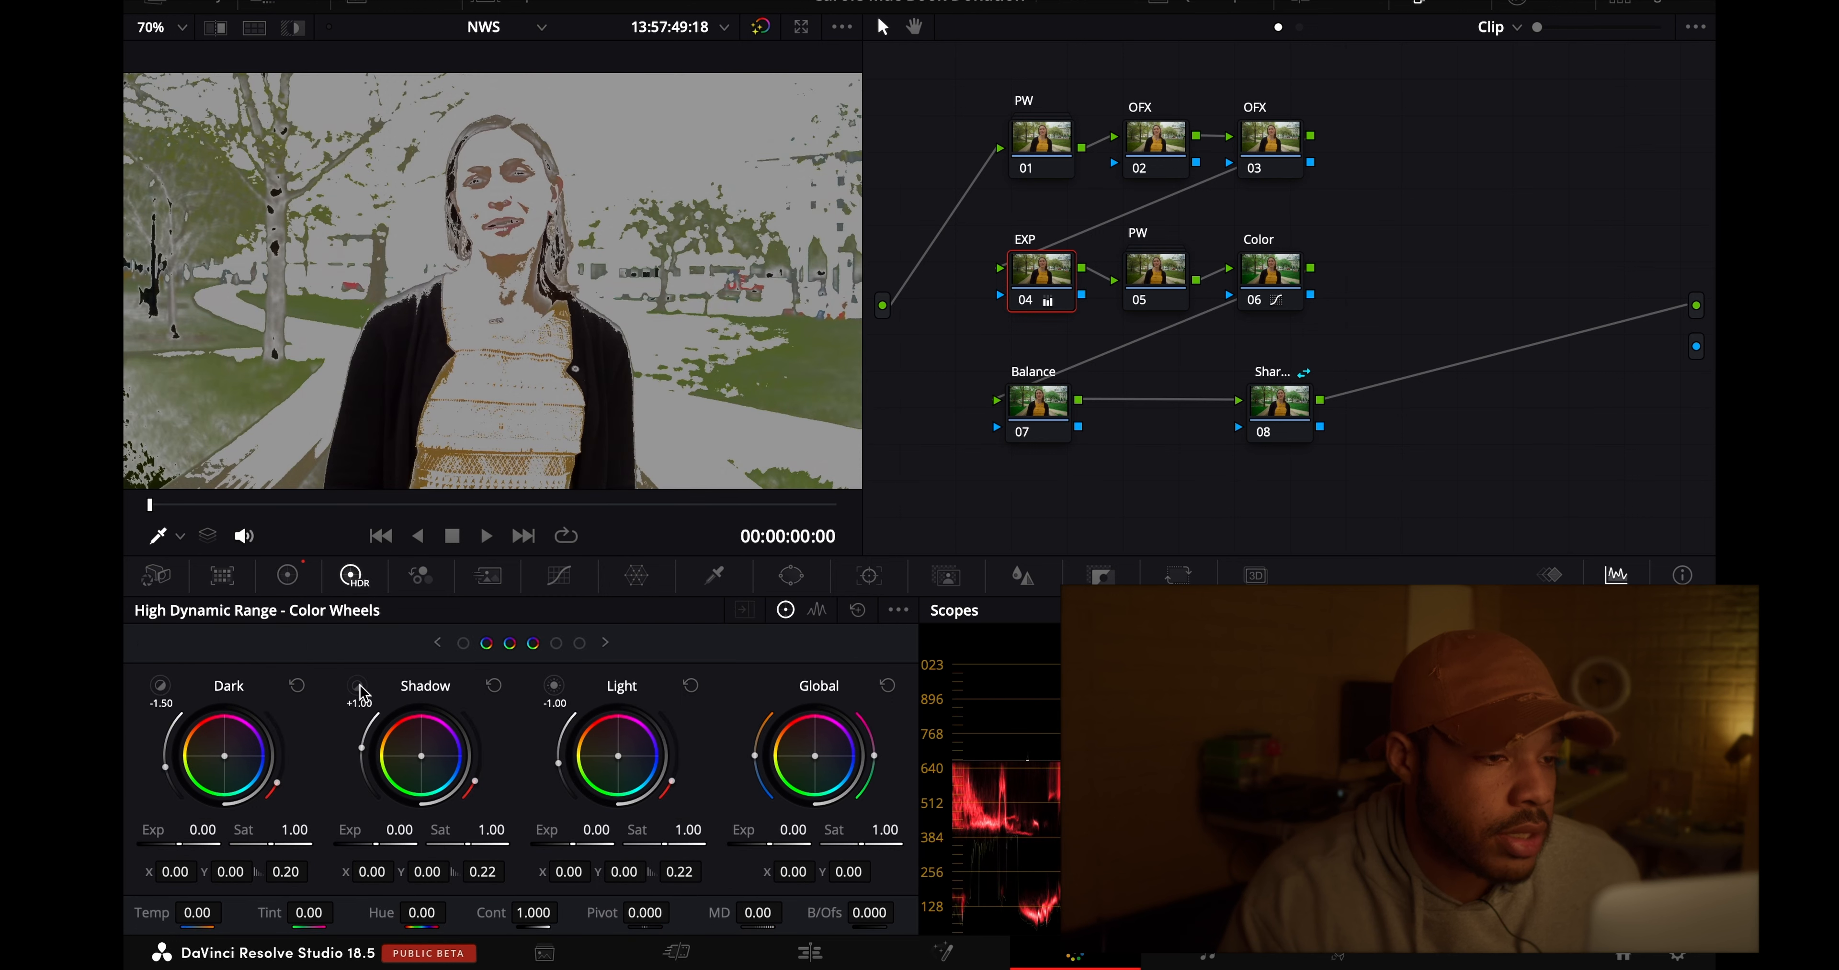
pyautogui.click(360, 686)
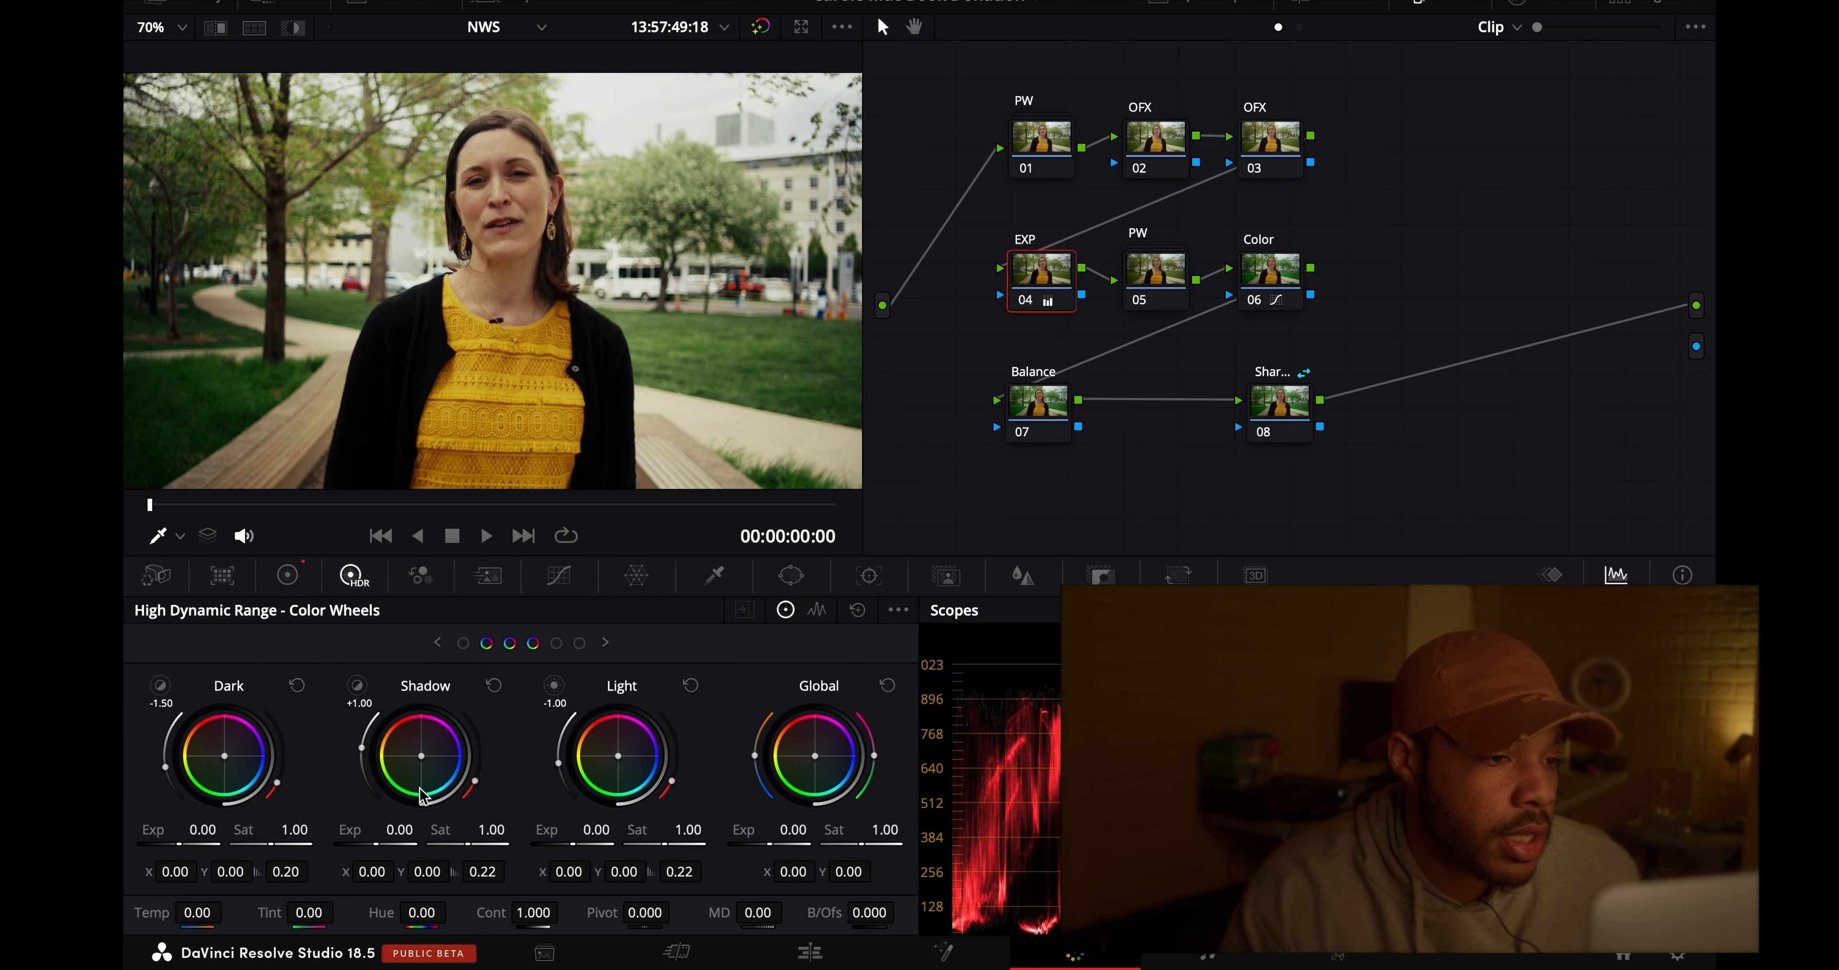
pyautogui.moveTo(464, 834)
pyautogui.mouseDown()
pyautogui.moveTo(425, 841)
pyautogui.moveTo(505, 831)
pyautogui.moveTo(482, 829)
pyautogui.mouseUp()
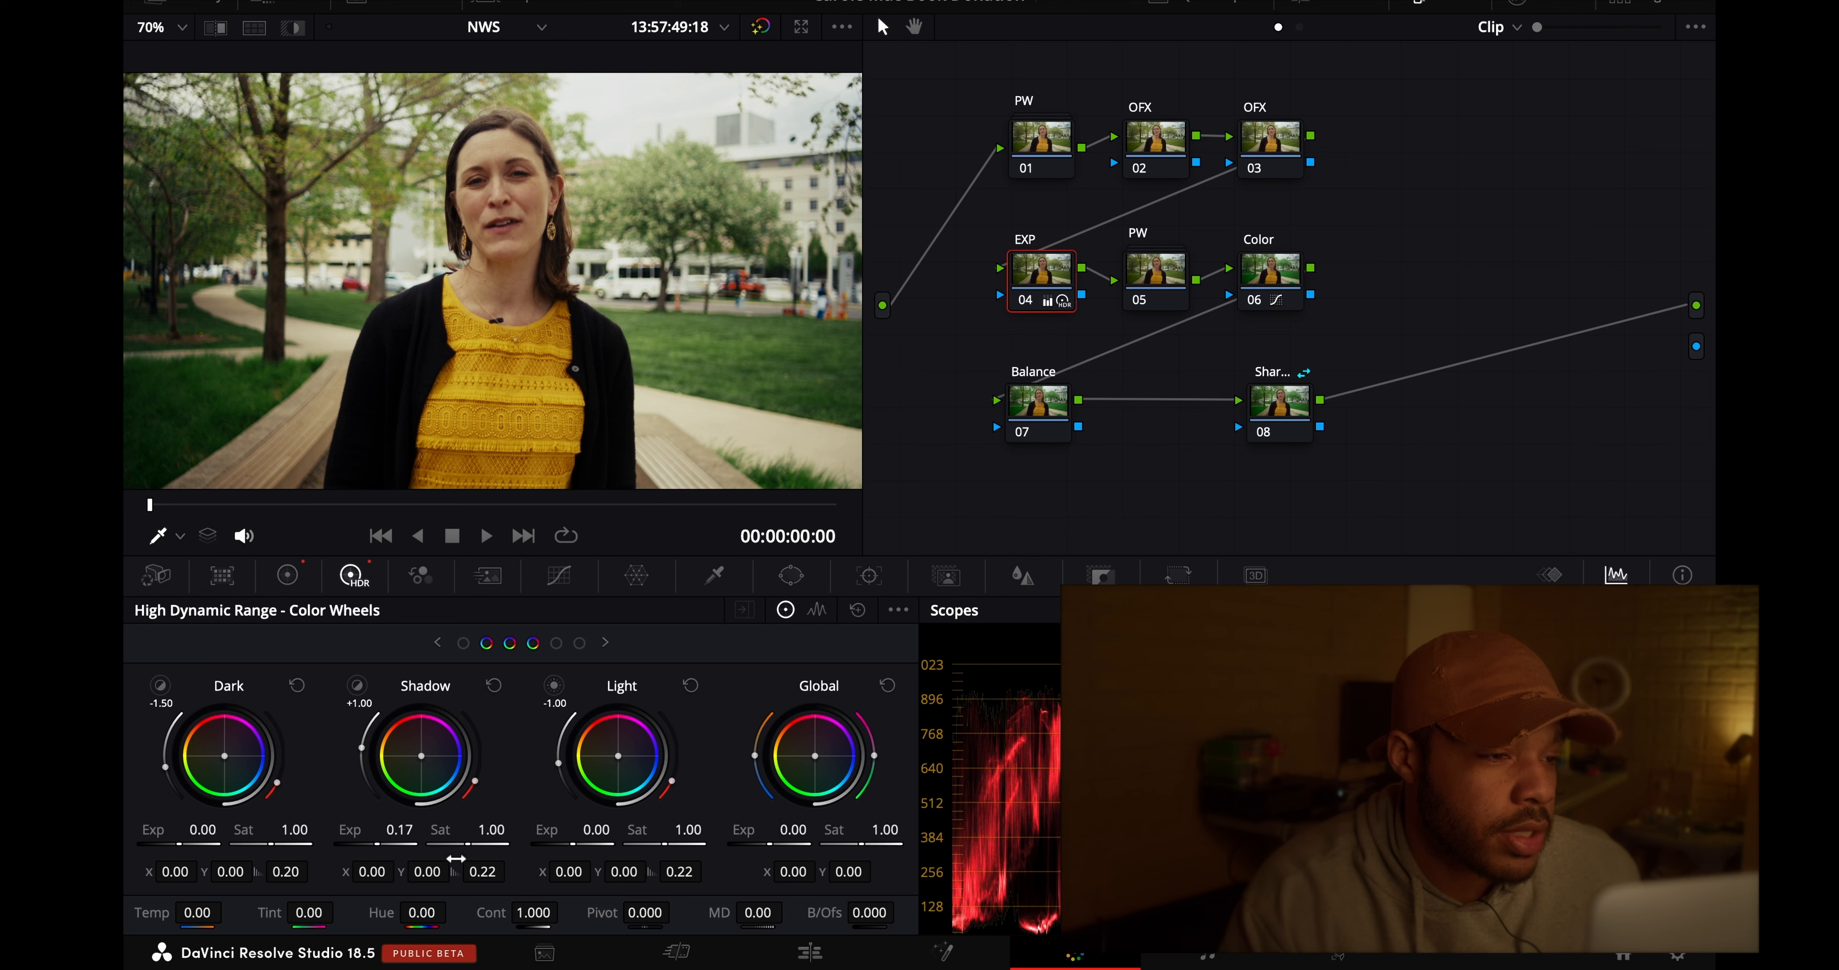
pyautogui.moveTo(418, 832); pyautogui.dragTo(492, 856)
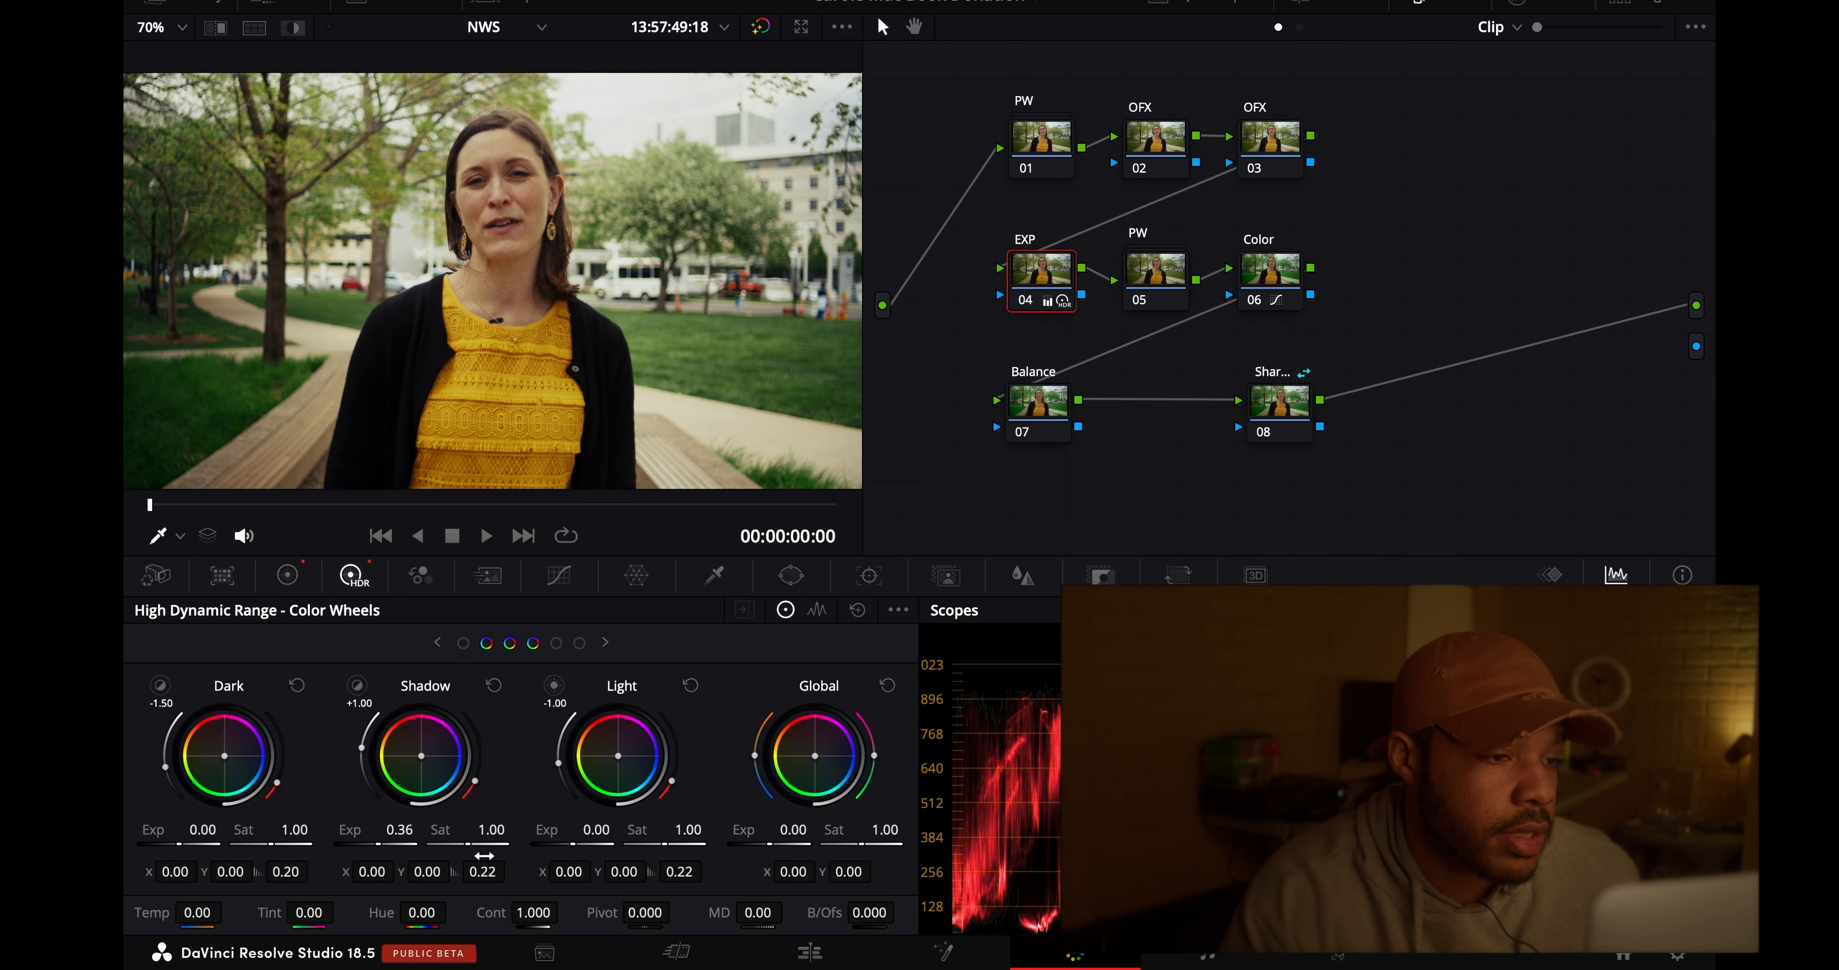
# - Compare the image with and without the EXP node, and examine the woman's face at 200% viewer zoom
pyautogui.click(1024, 303)
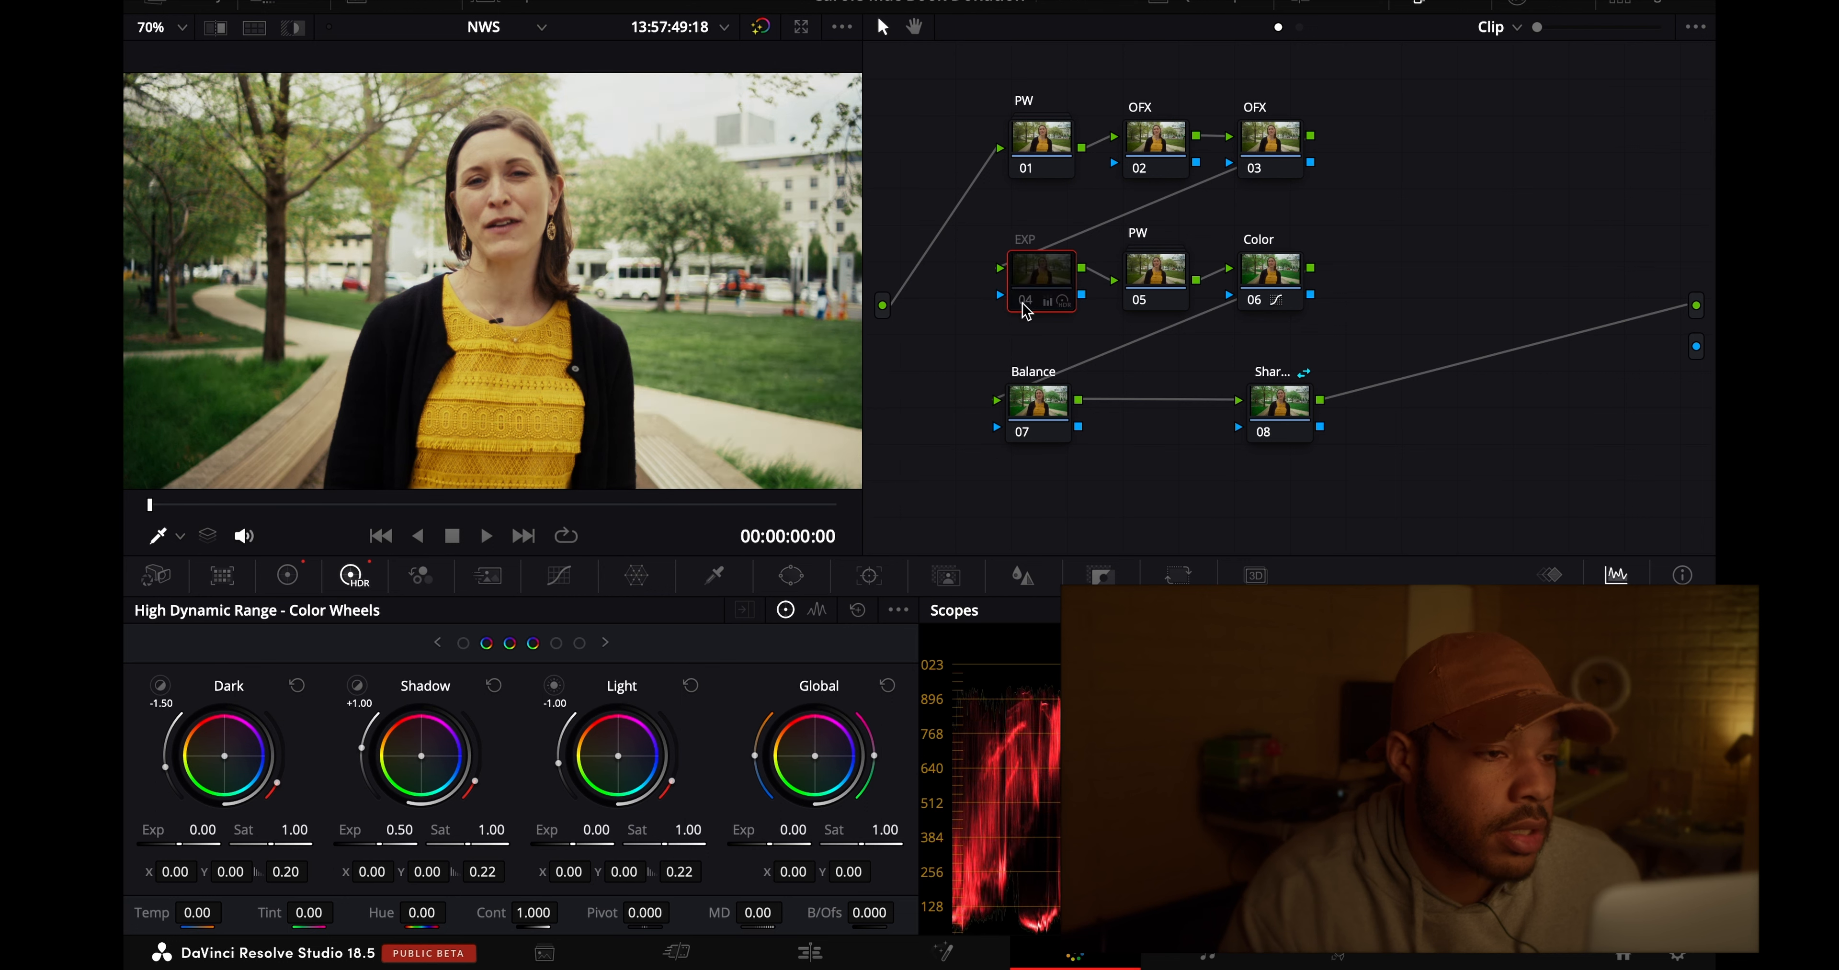
pyautogui.click(1024, 303)
pyautogui.click(1024, 303)
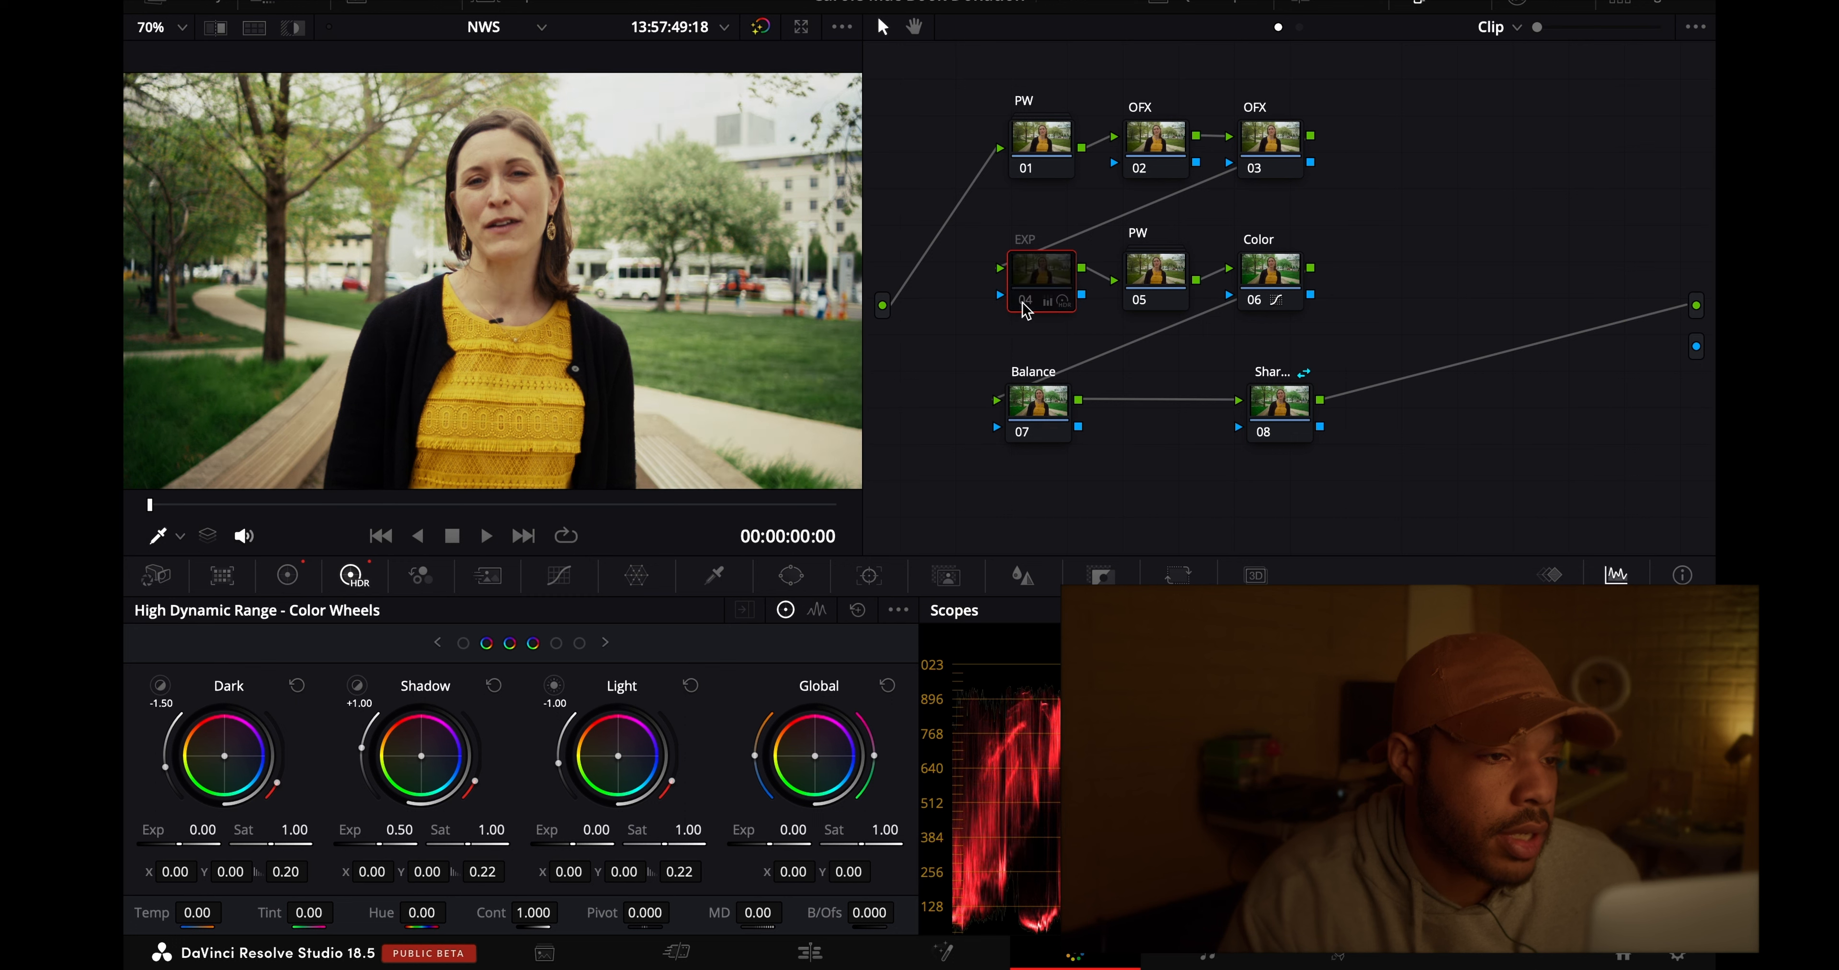
pyautogui.click(1024, 303)
pyautogui.click(1024, 303)
pyautogui.click(1024, 303)
pyautogui.click(166, 29)
pyautogui.click(189, 196)
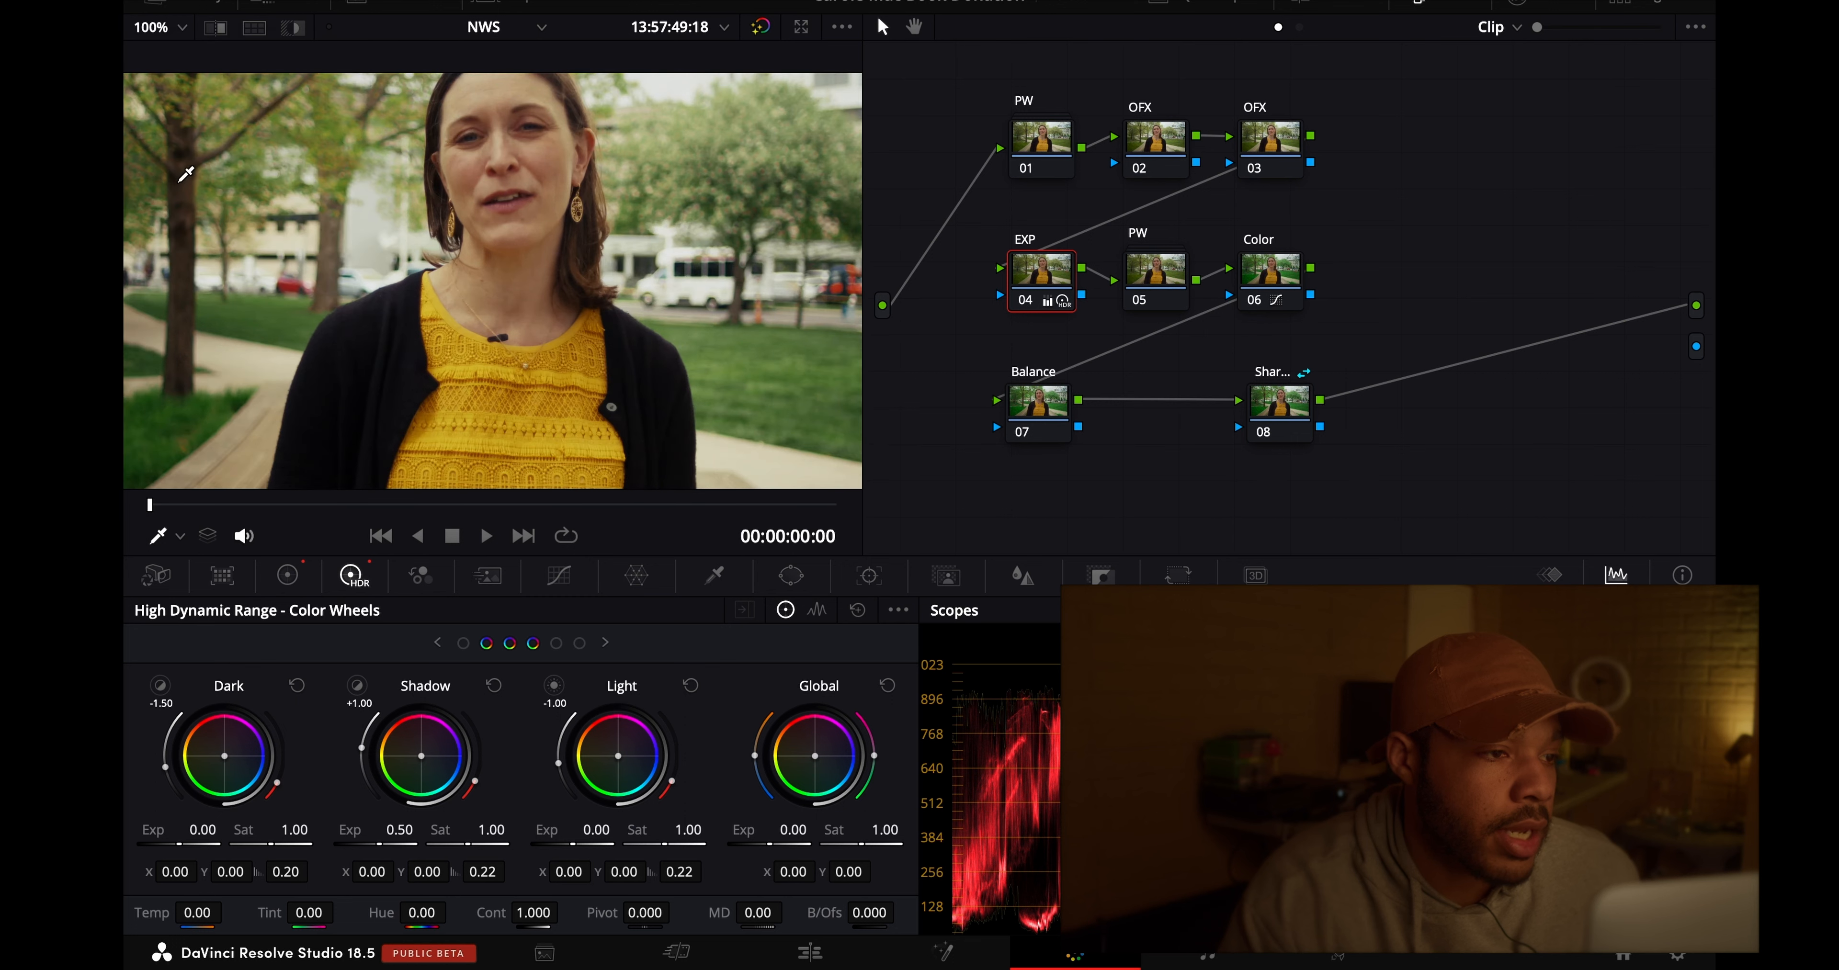
pyautogui.scroll(2, 263, 169)
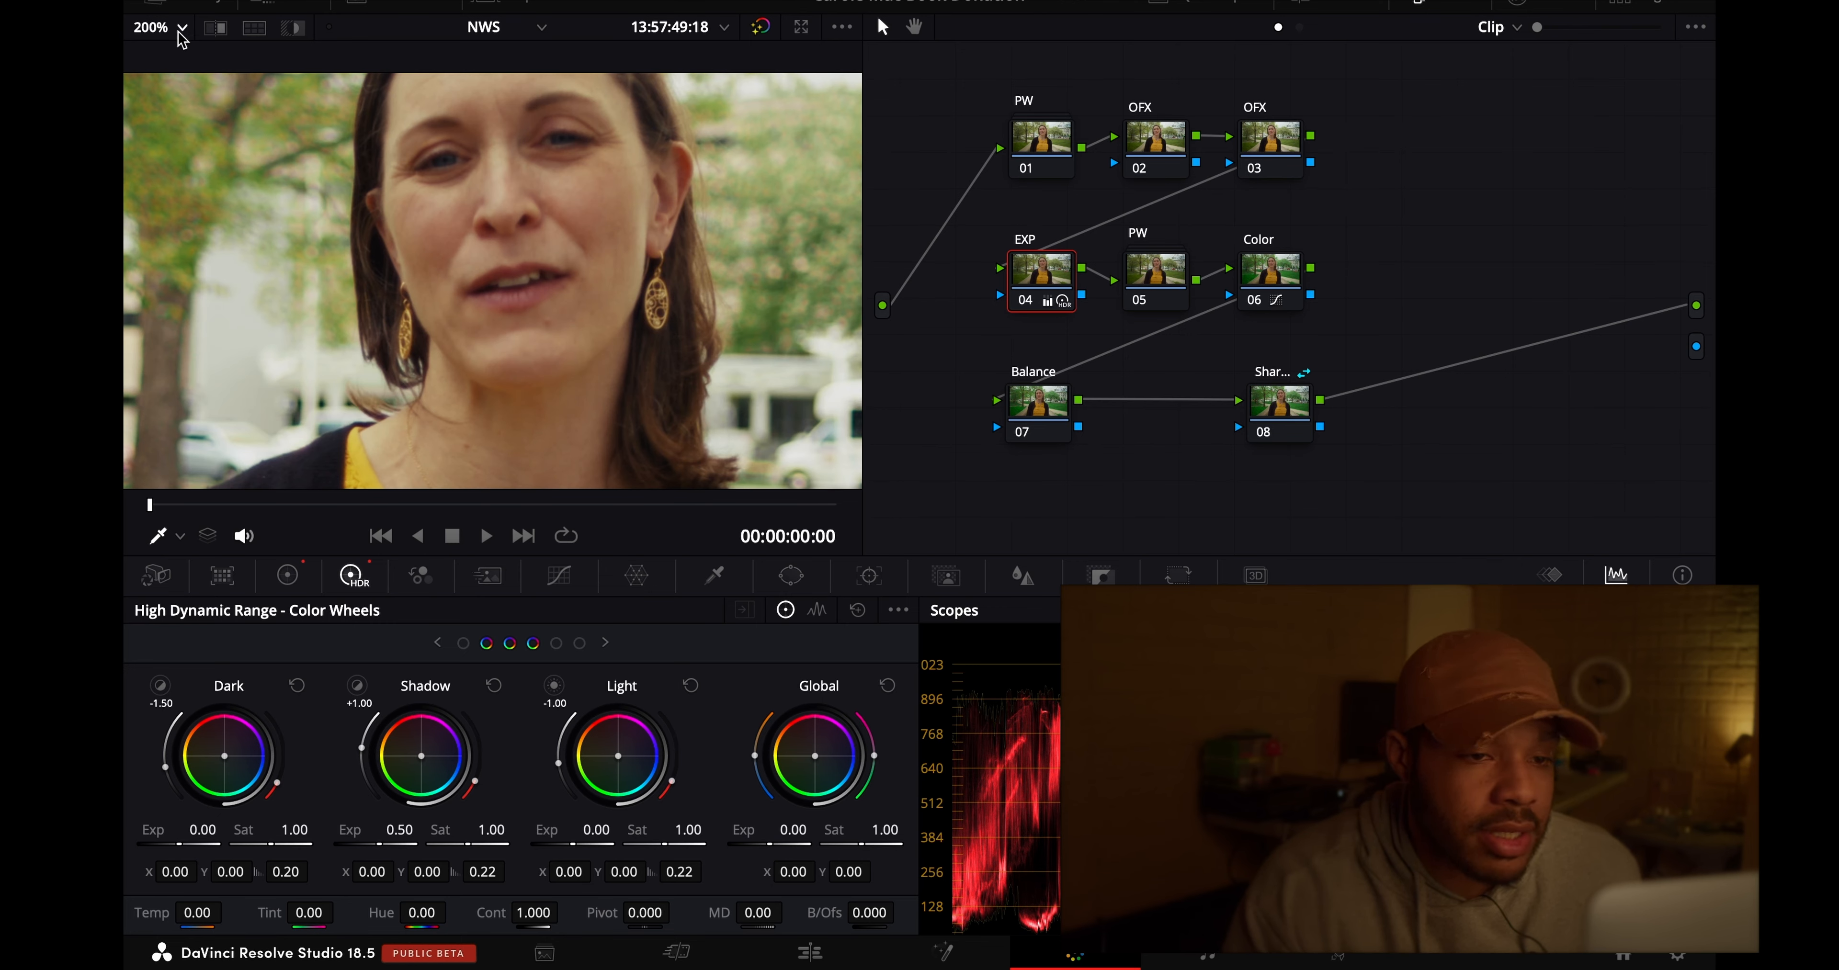
pyautogui.moveTo(409, 193); pyautogui.dragTo(426, 178)
pyautogui.hscroll(-3, 426, 178)
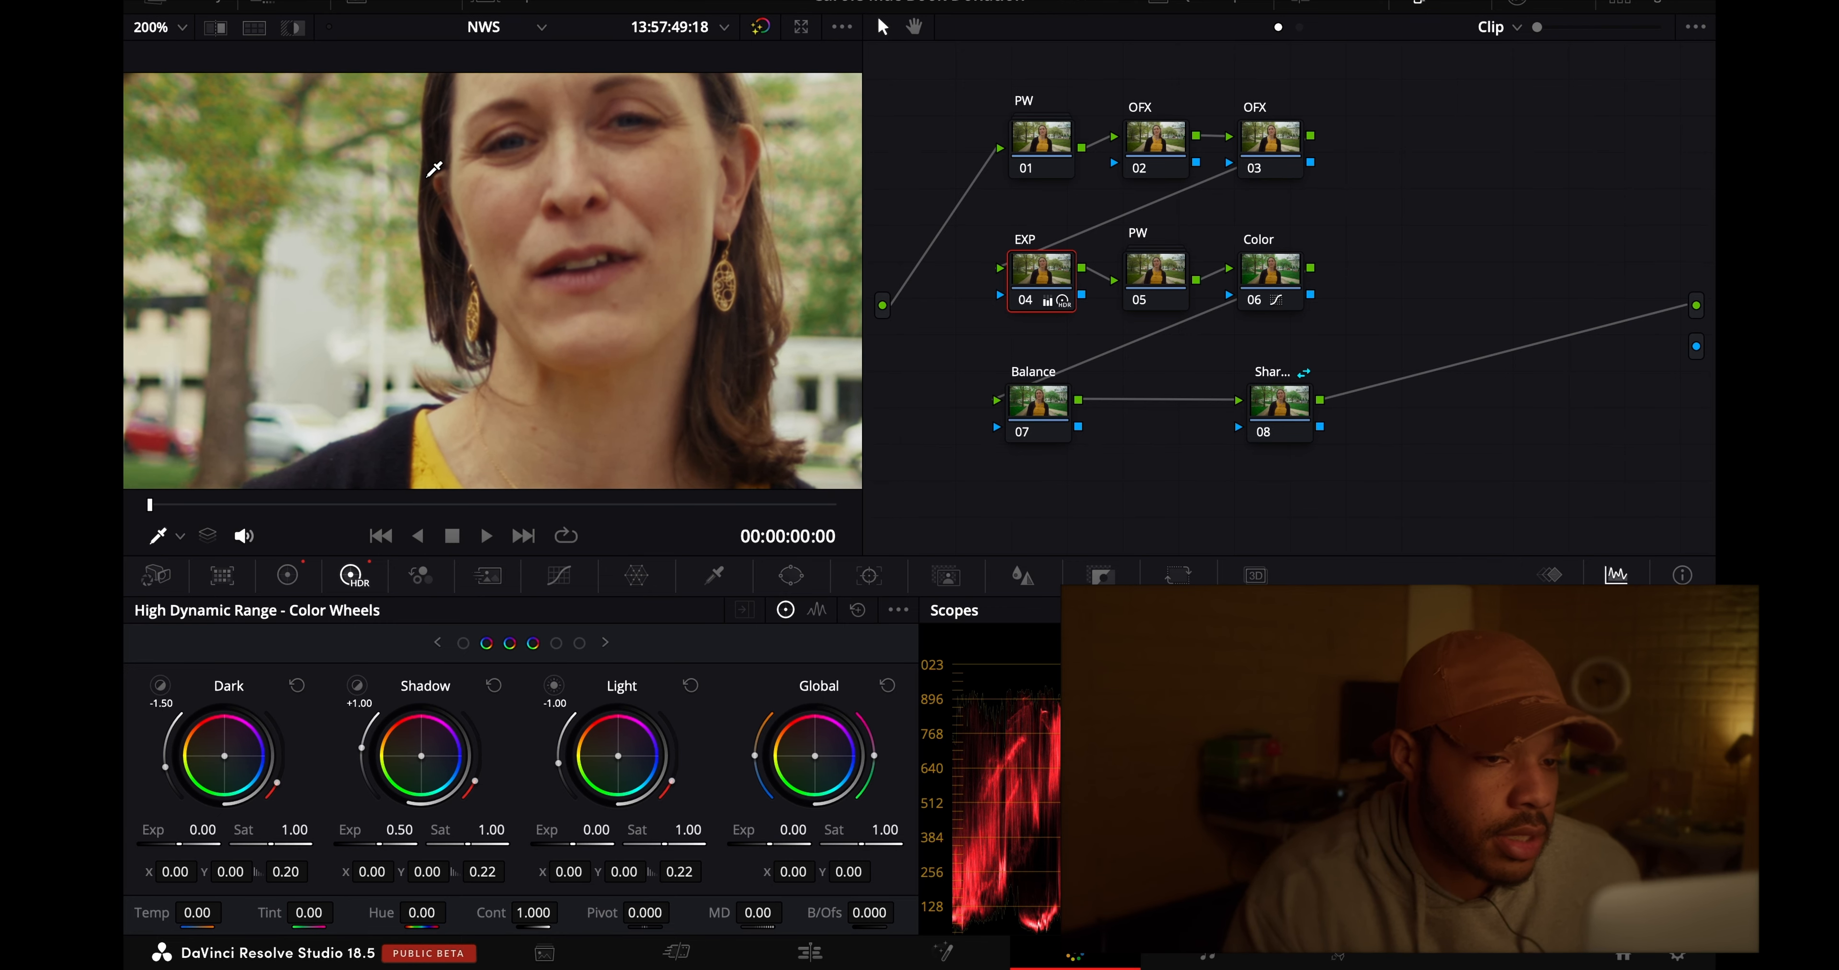
# - Compare the woman's face with and without the EXP node at 200% viewer zoom, and fit the image back to the viewer
pyautogui.hscroll(-2, 442, 184)
pyautogui.hscroll(2, 441, 184)
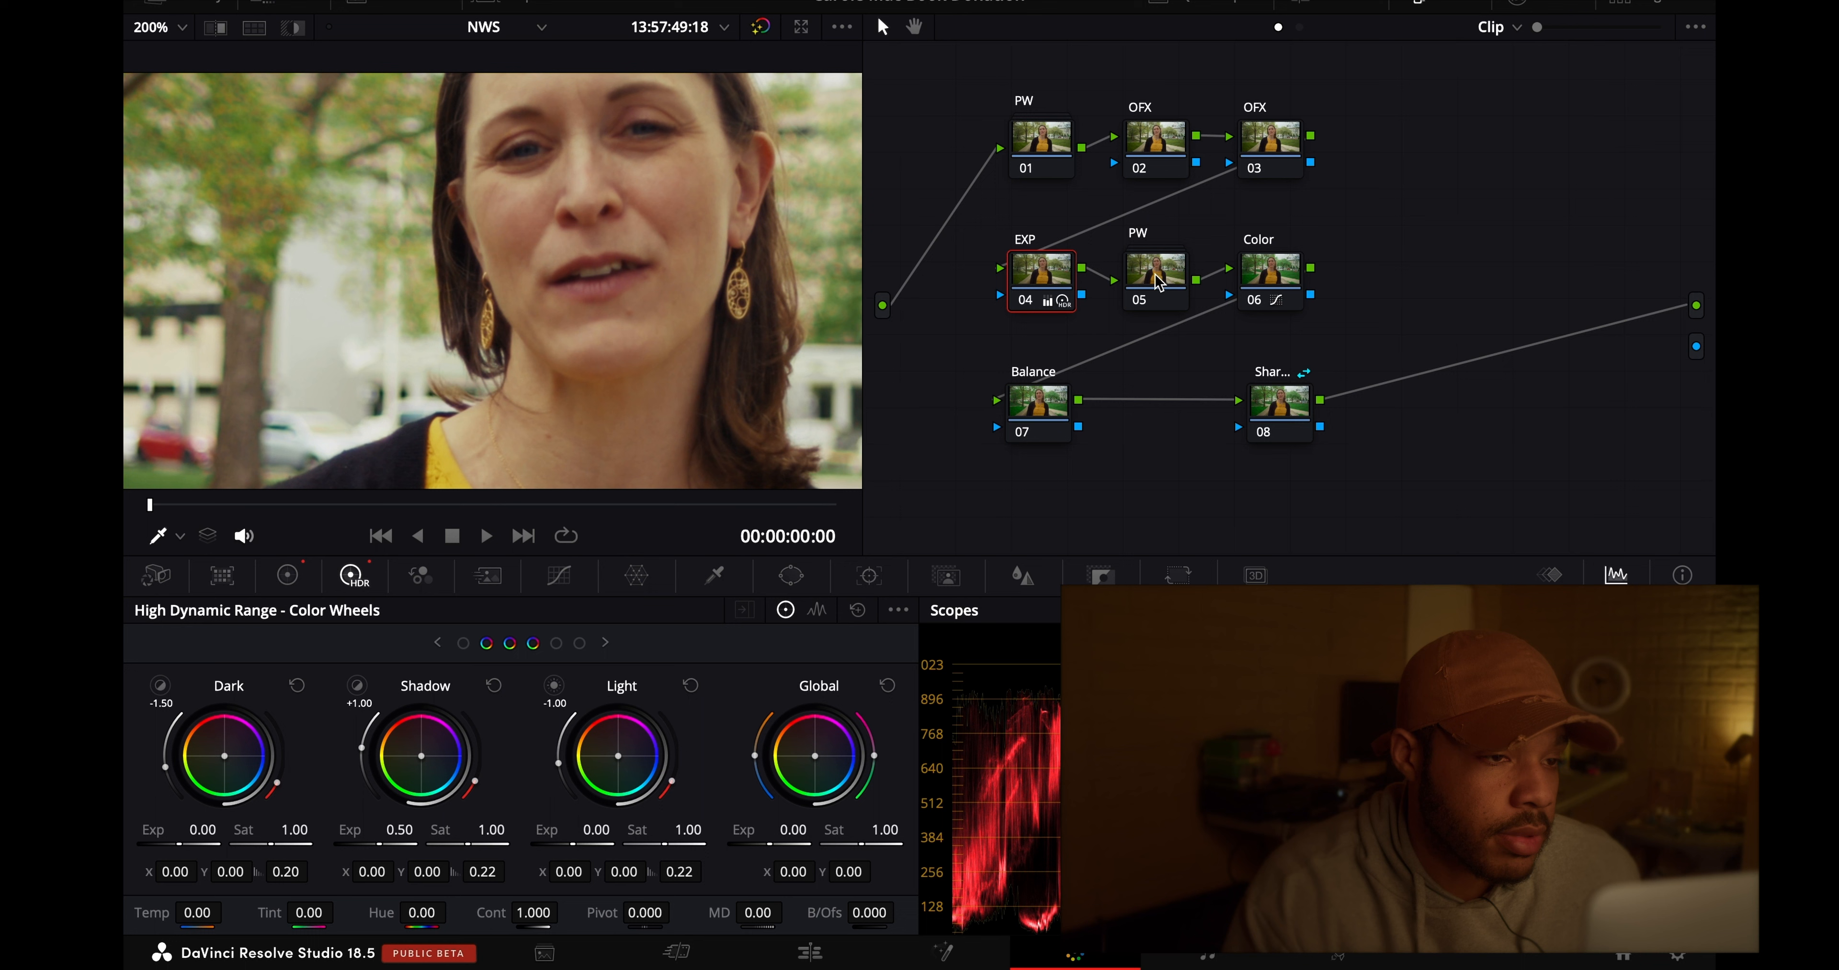
pyautogui.click(1026, 302)
pyautogui.click(1025, 302)
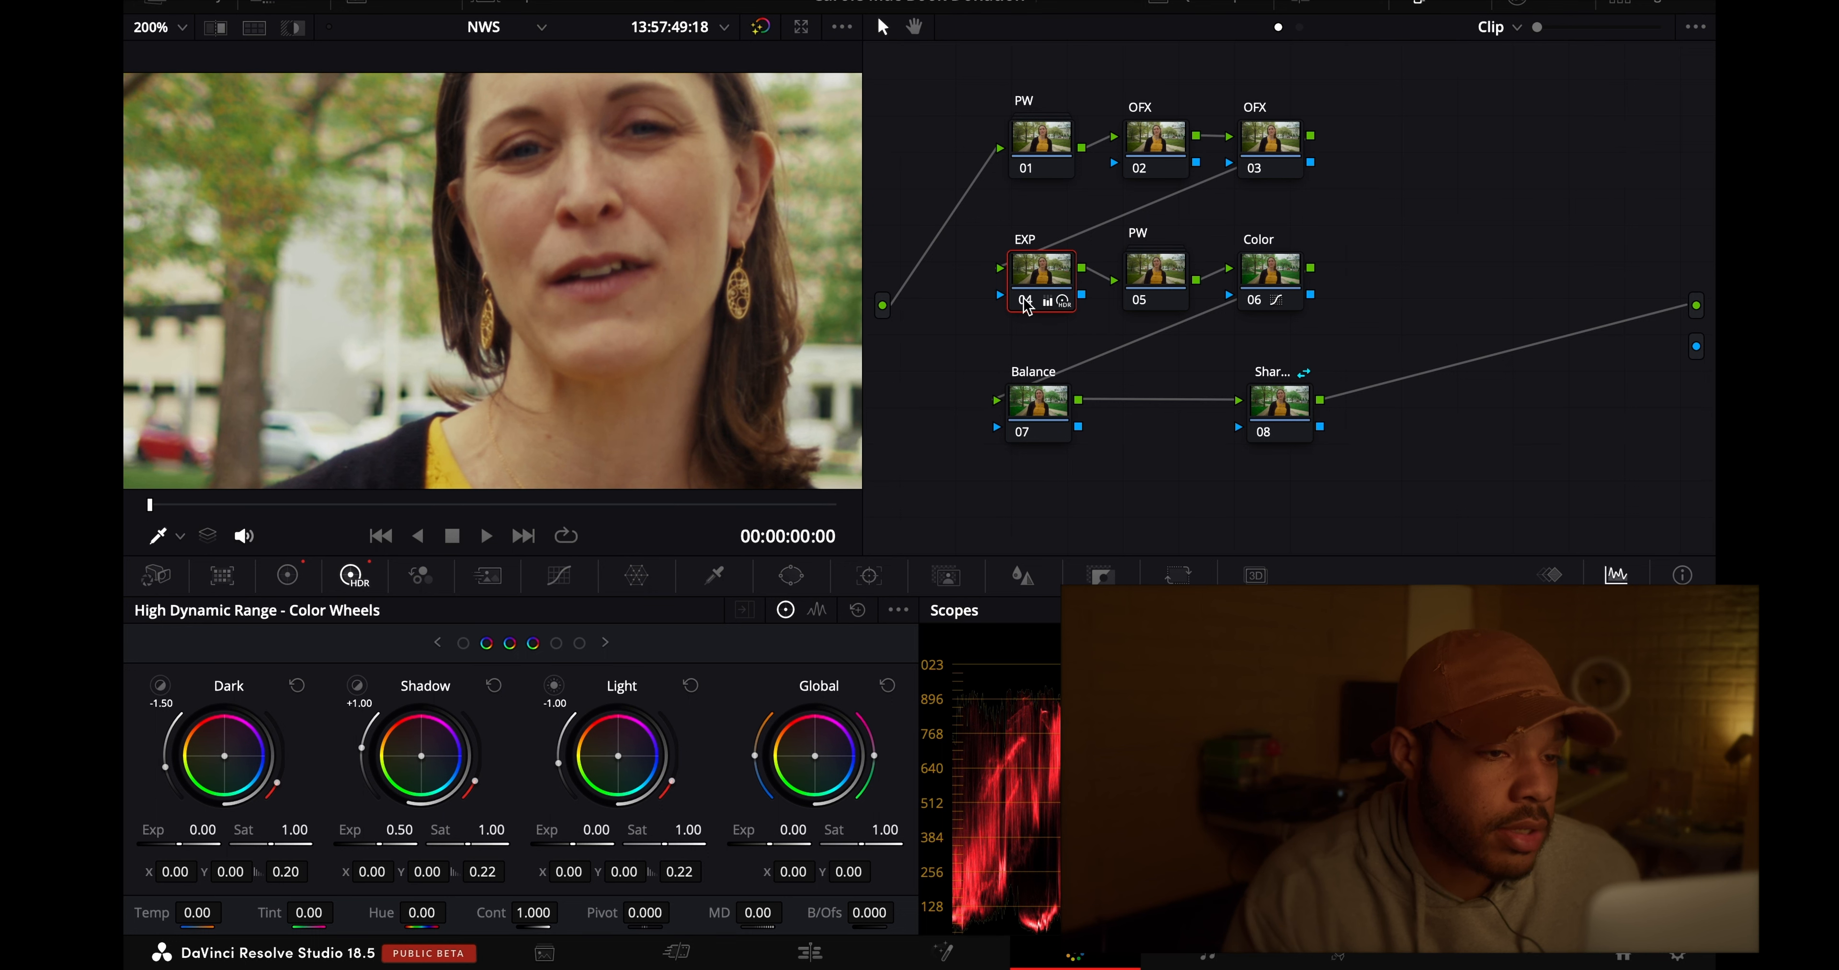
pyautogui.click(1025, 301)
pyautogui.click(1025, 301)
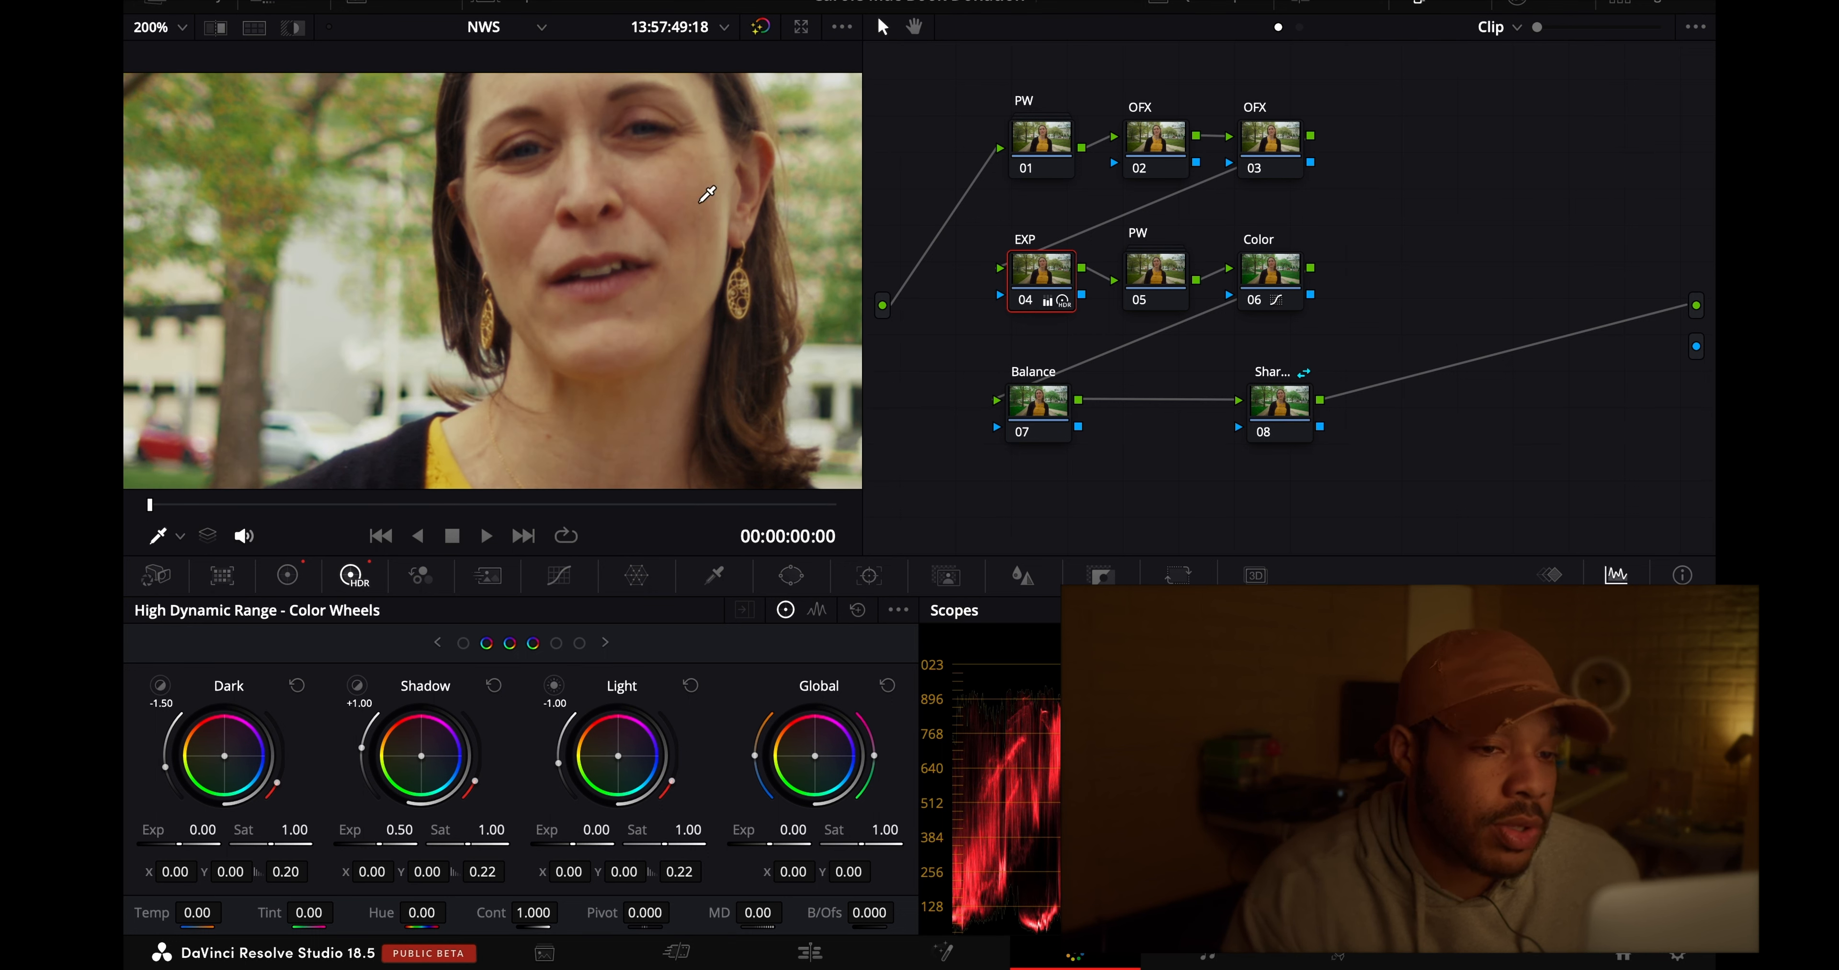
pyautogui.scroll(2, 705, 194)
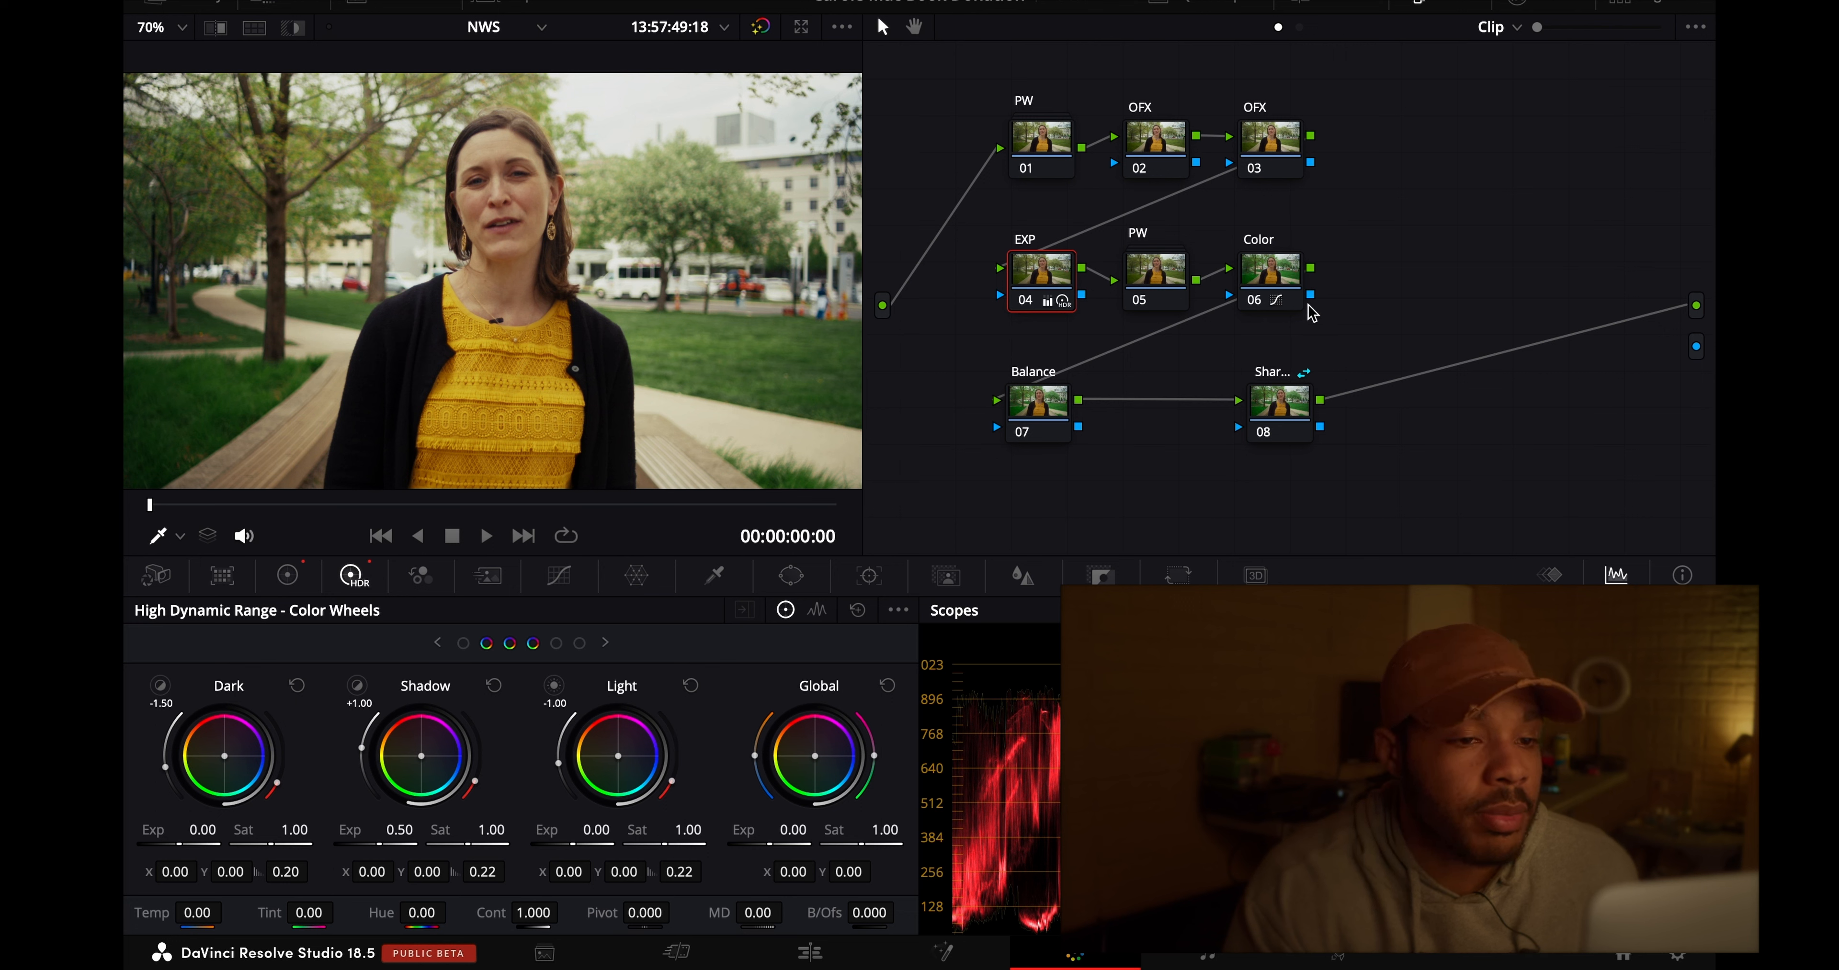
# - Compare the full image with and without the Color node, and with and without the EXP node
pyautogui.click(1252, 307)
pyautogui.click(1252, 307)
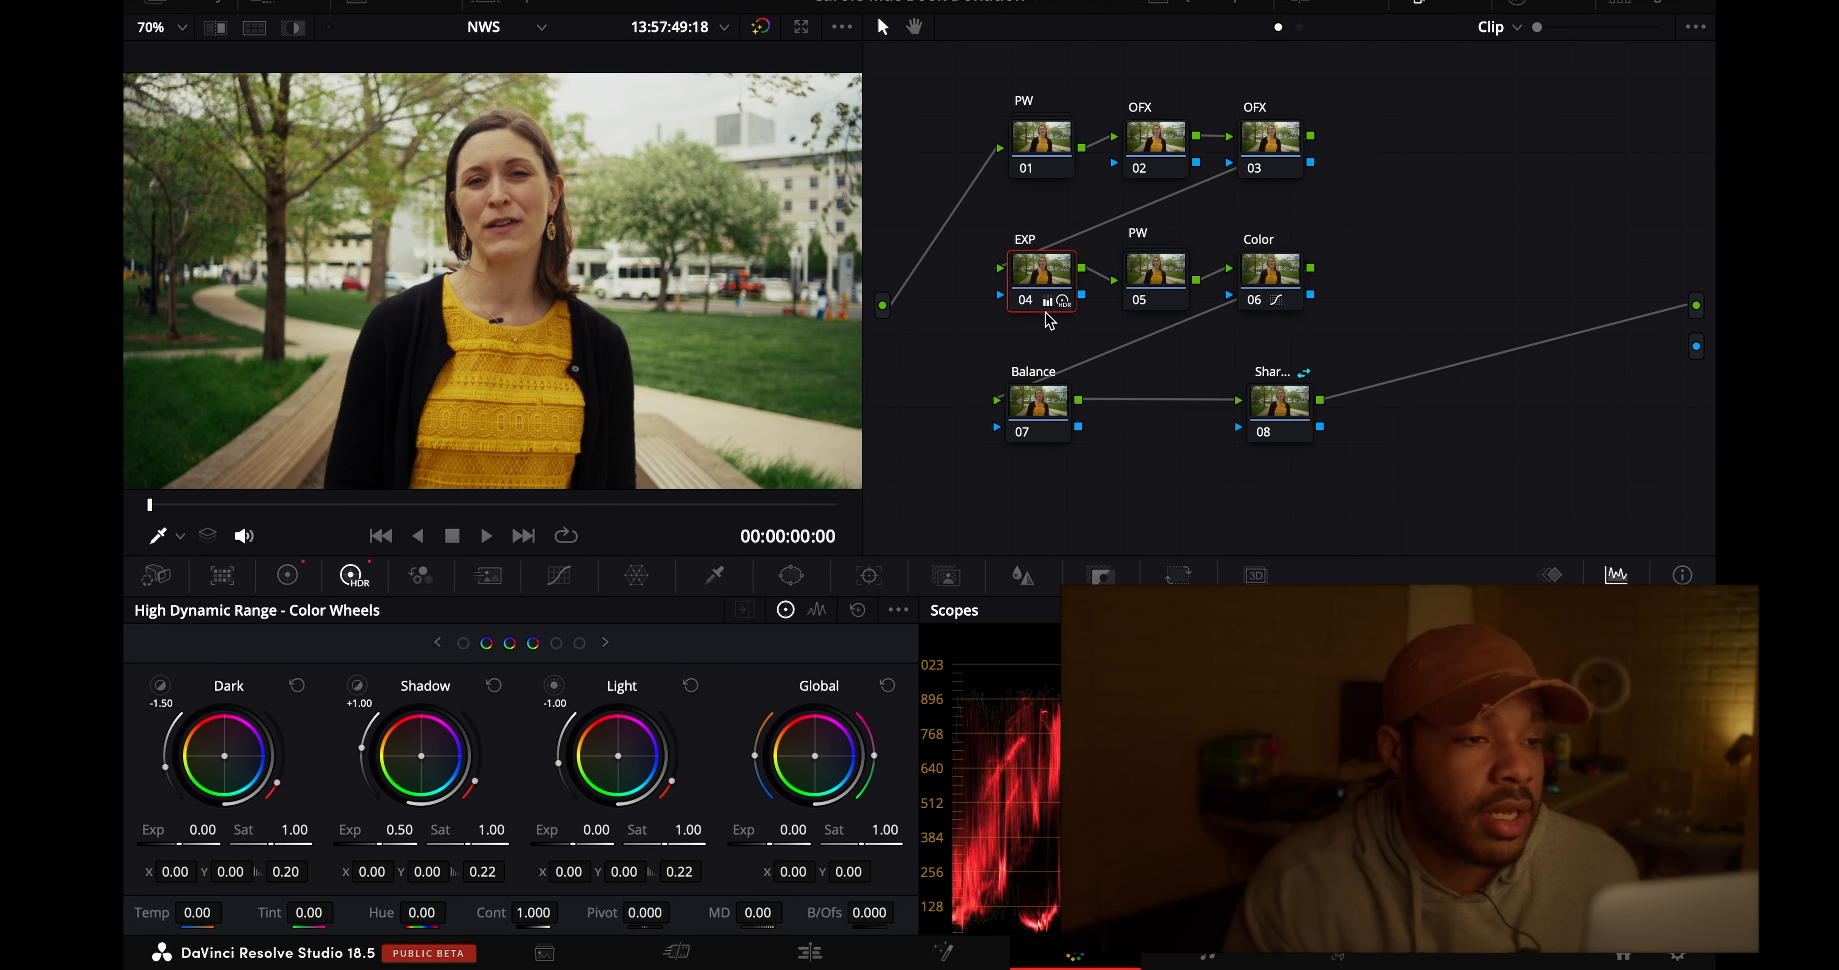
pyautogui.click(1025, 303)
pyautogui.click(1025, 303)
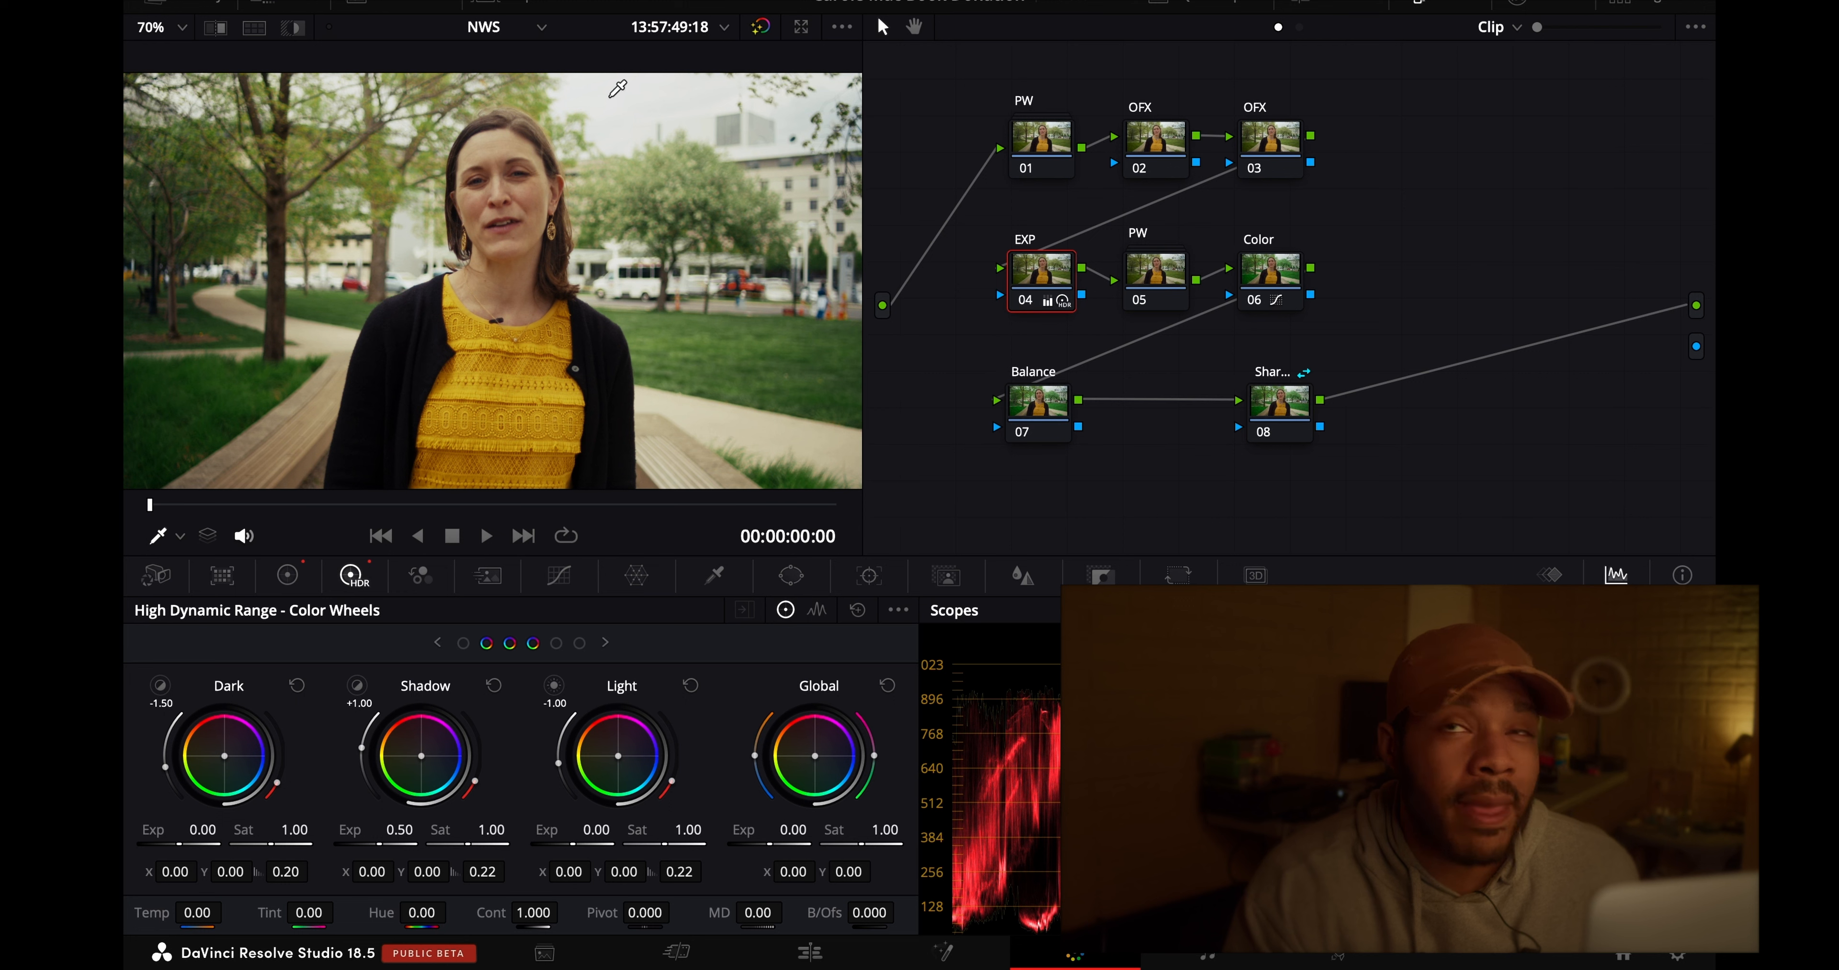
# - Open the PW compound node 05 and place a circular window on its first node, centred on the face at about Pan 50.42, Tilt 51.69
pyautogui.doubleClick(1141, 261)
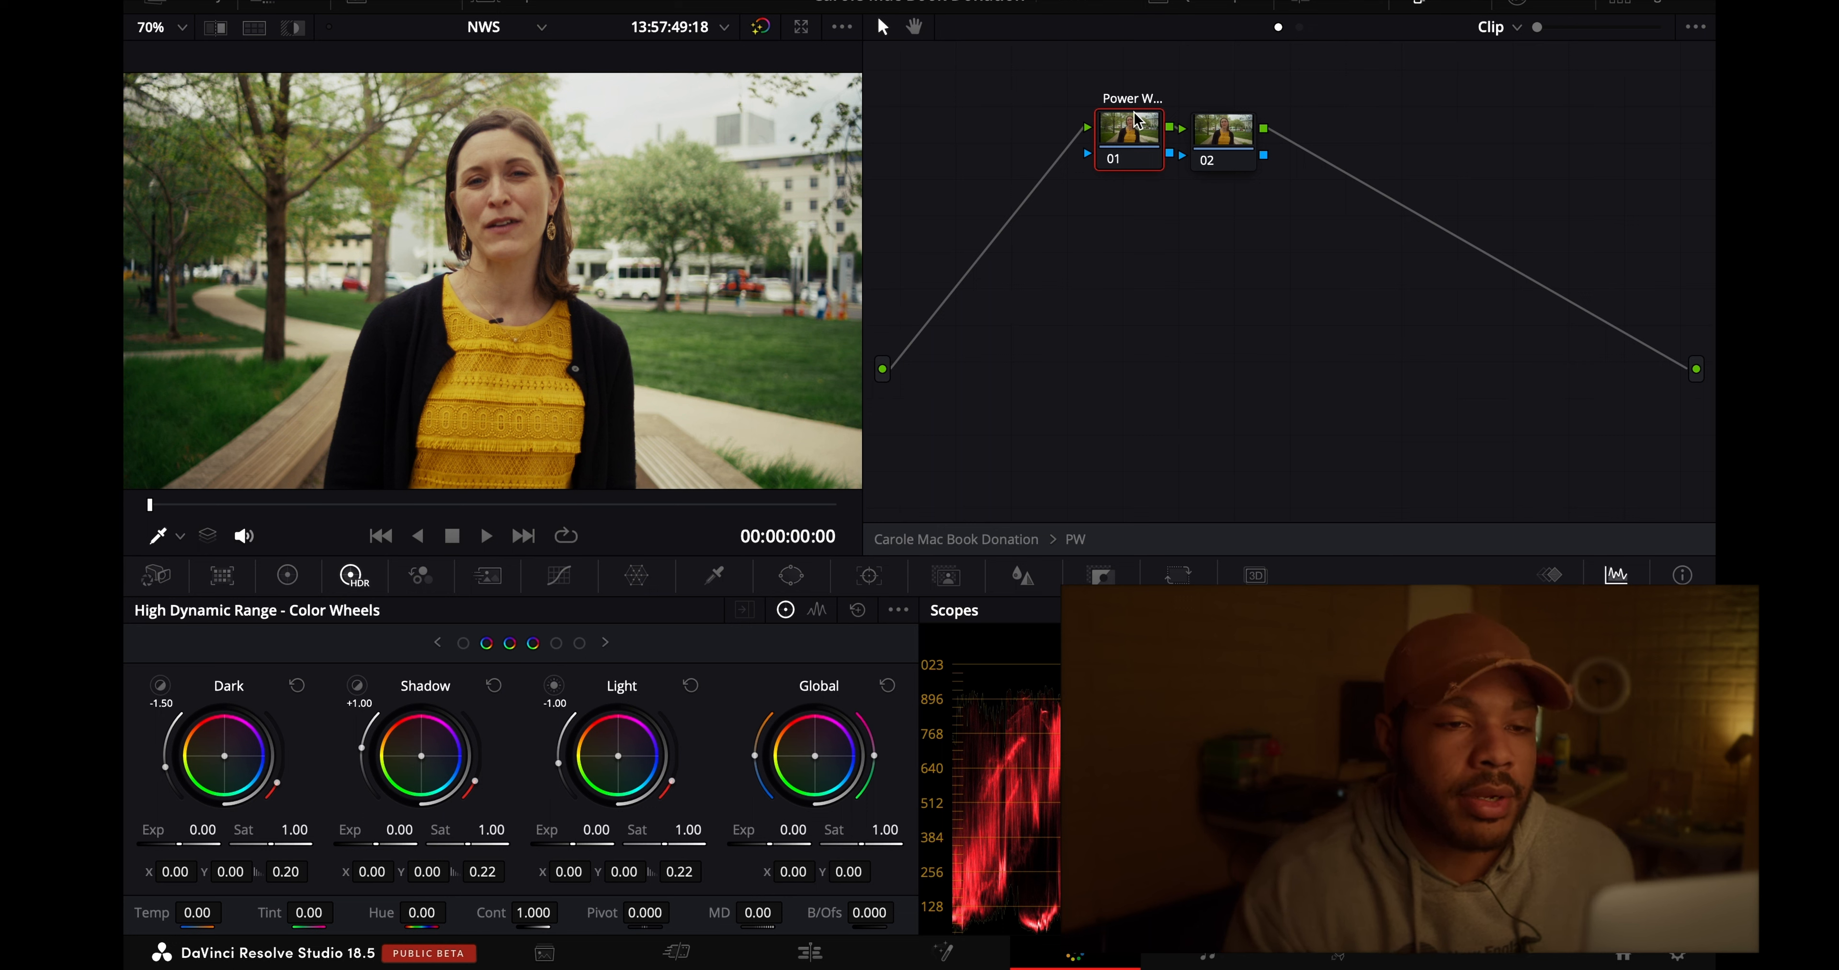
pyautogui.click(802, 578)
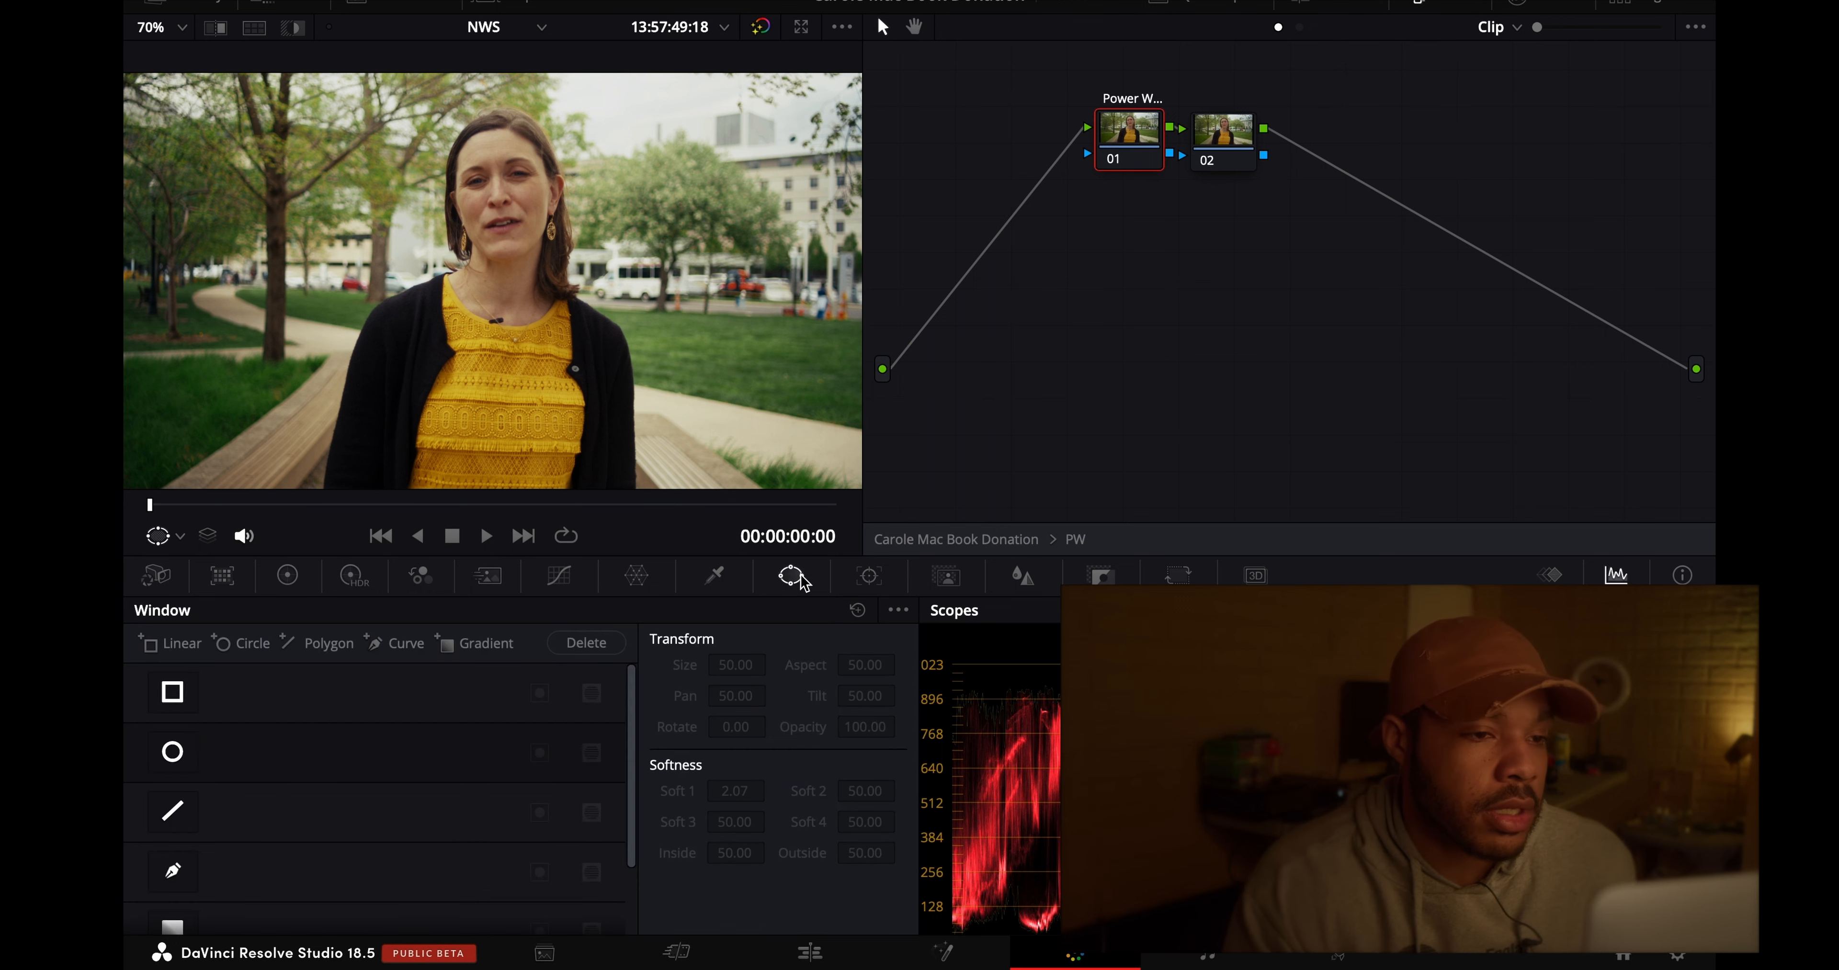
pyautogui.click(173, 751)
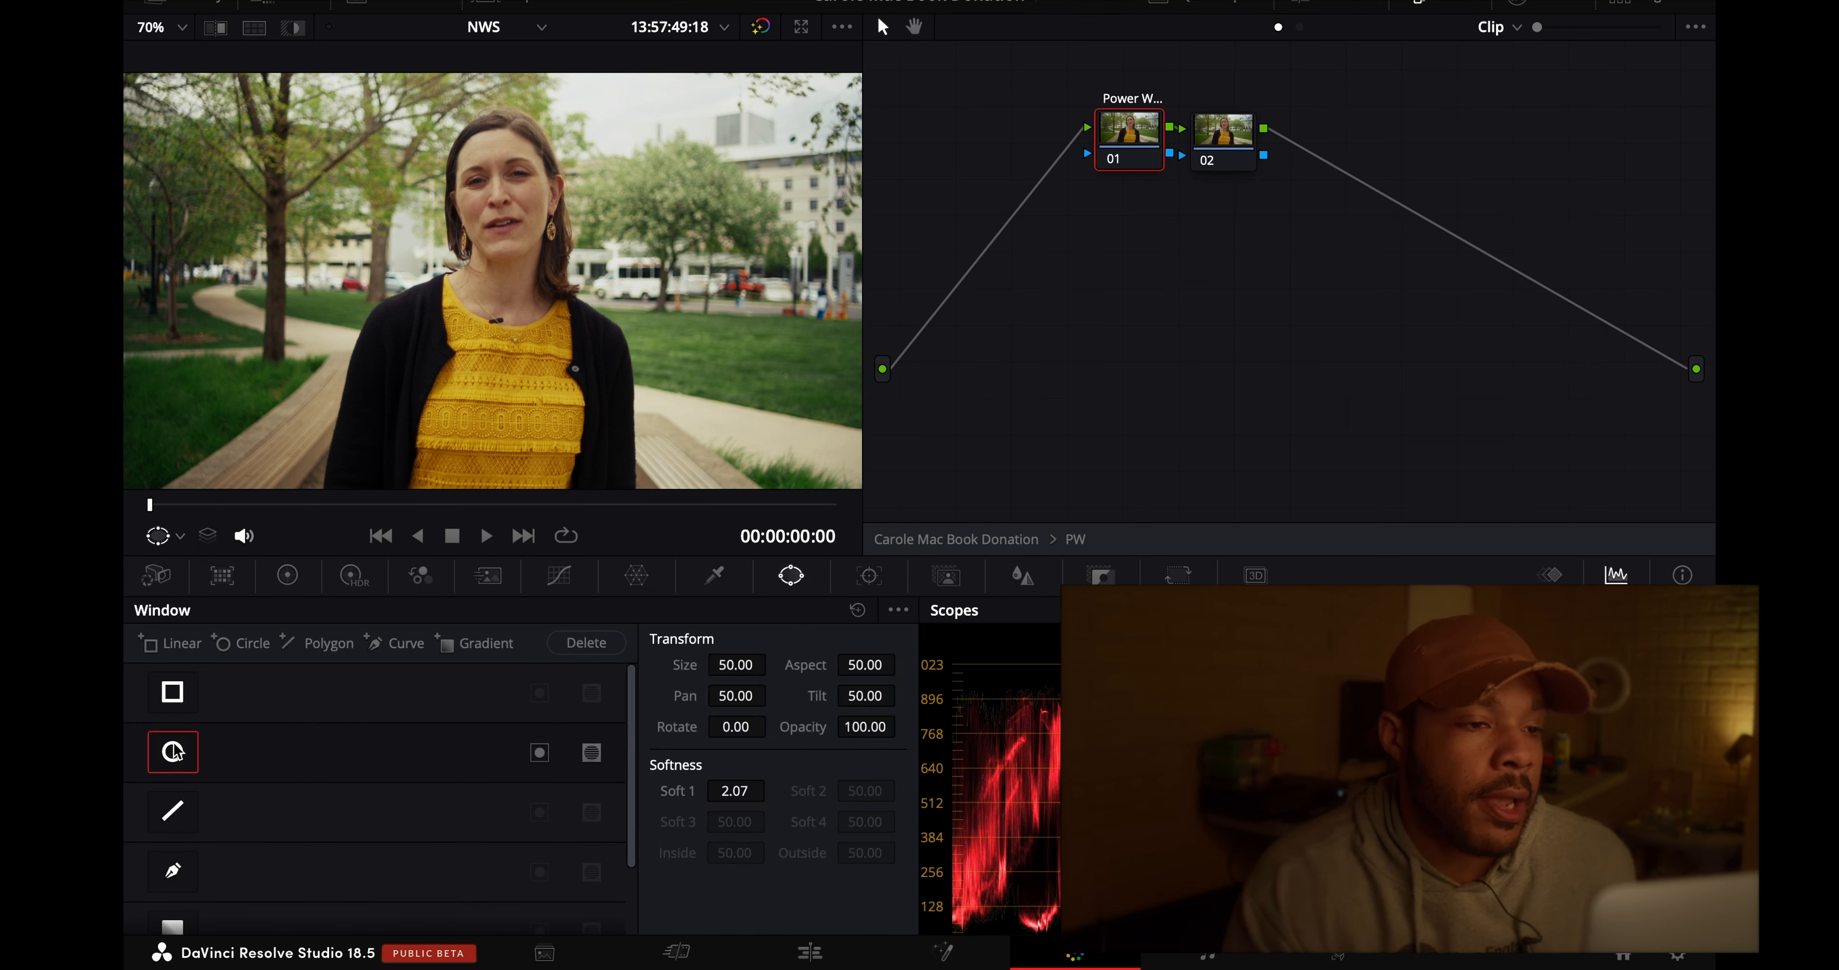
pyautogui.rightClick(489, 268)
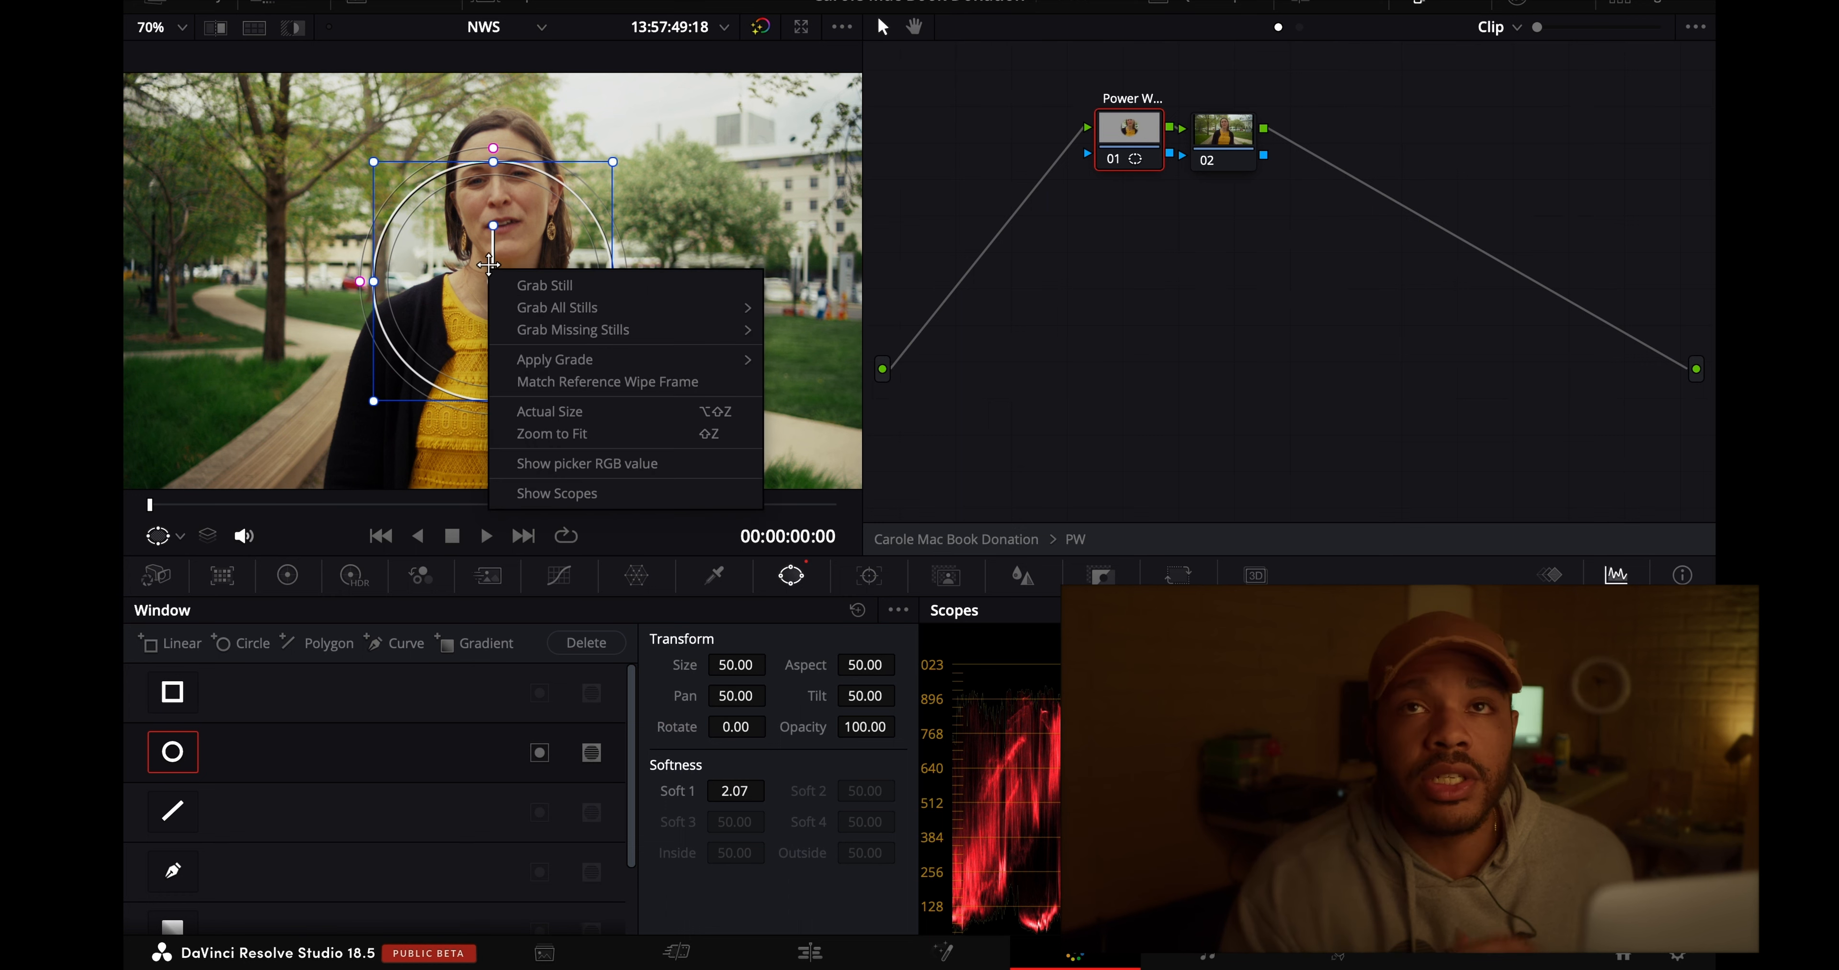
pyautogui.click(489, 266)
pyautogui.moveTo(488, 265); pyautogui.dragTo(506, 226)
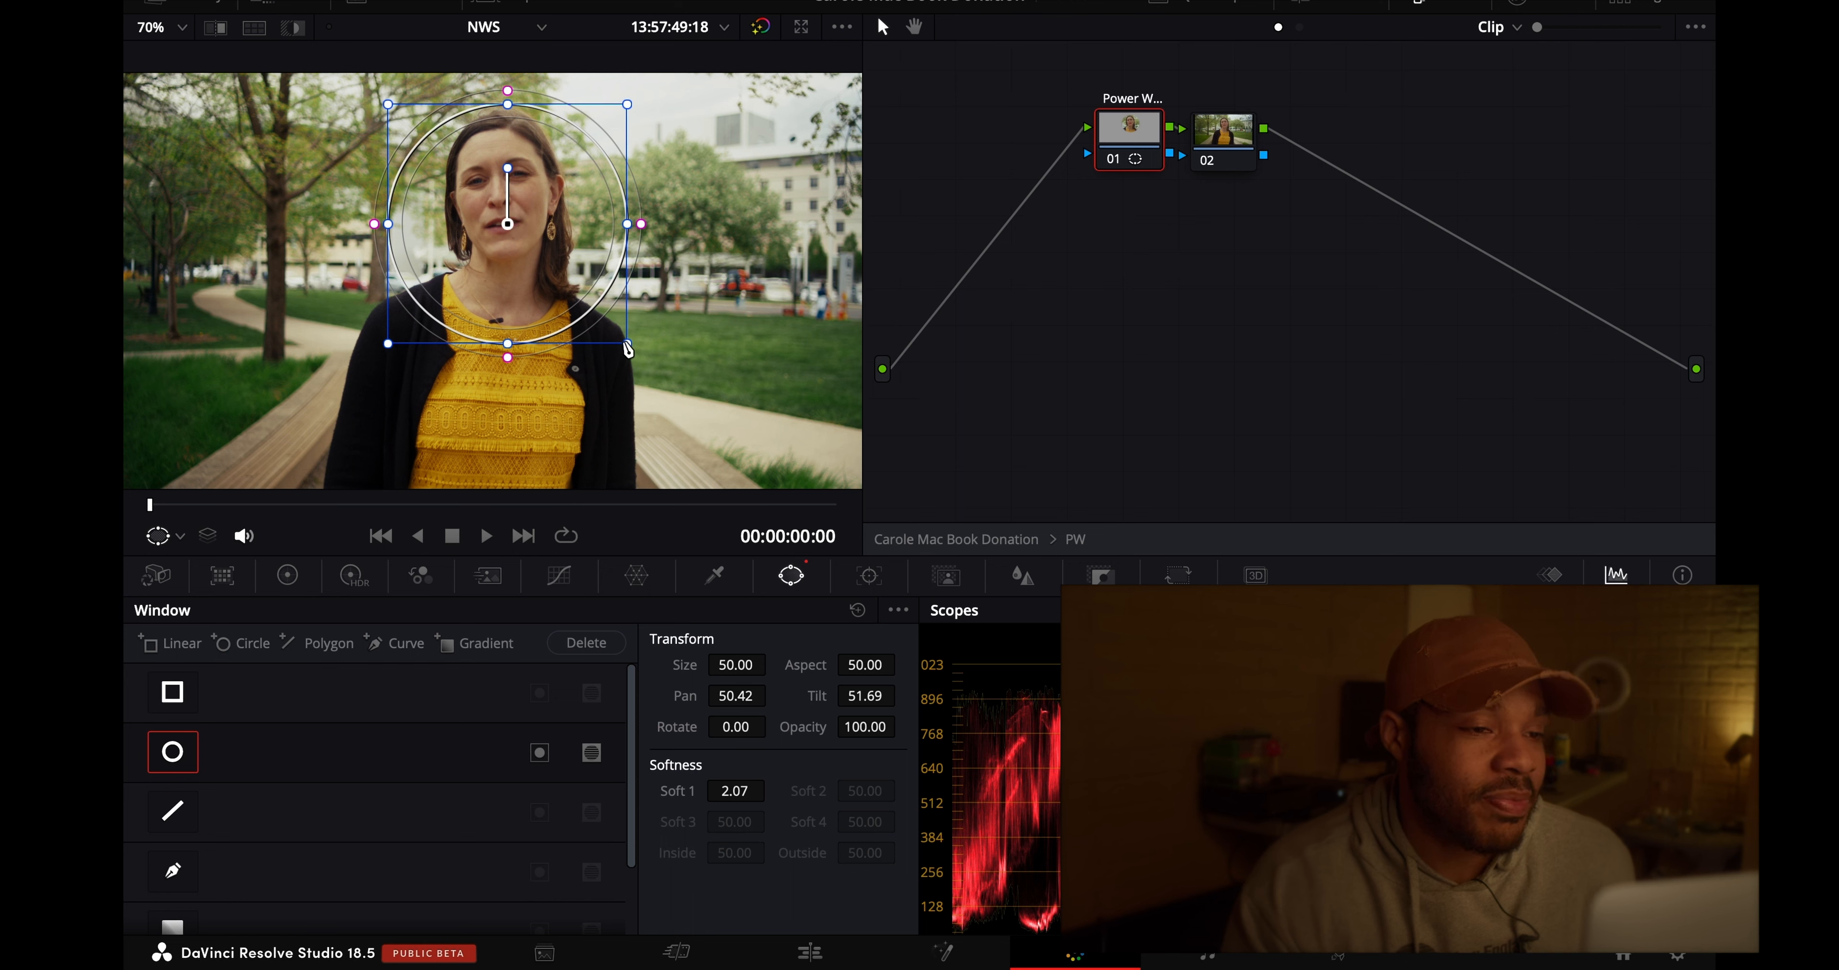
# - Reshape the circular window into a narrow, soft-edged vertical ellipse around the face, about Size 29.7, Aspect 27.0 and Soft 1 14.3
pyautogui.moveTo(627, 343)
pyautogui.mouseDown()
pyautogui.moveTo(645, 359)
pyautogui.moveTo(606, 331)
pyautogui.mouseUp()
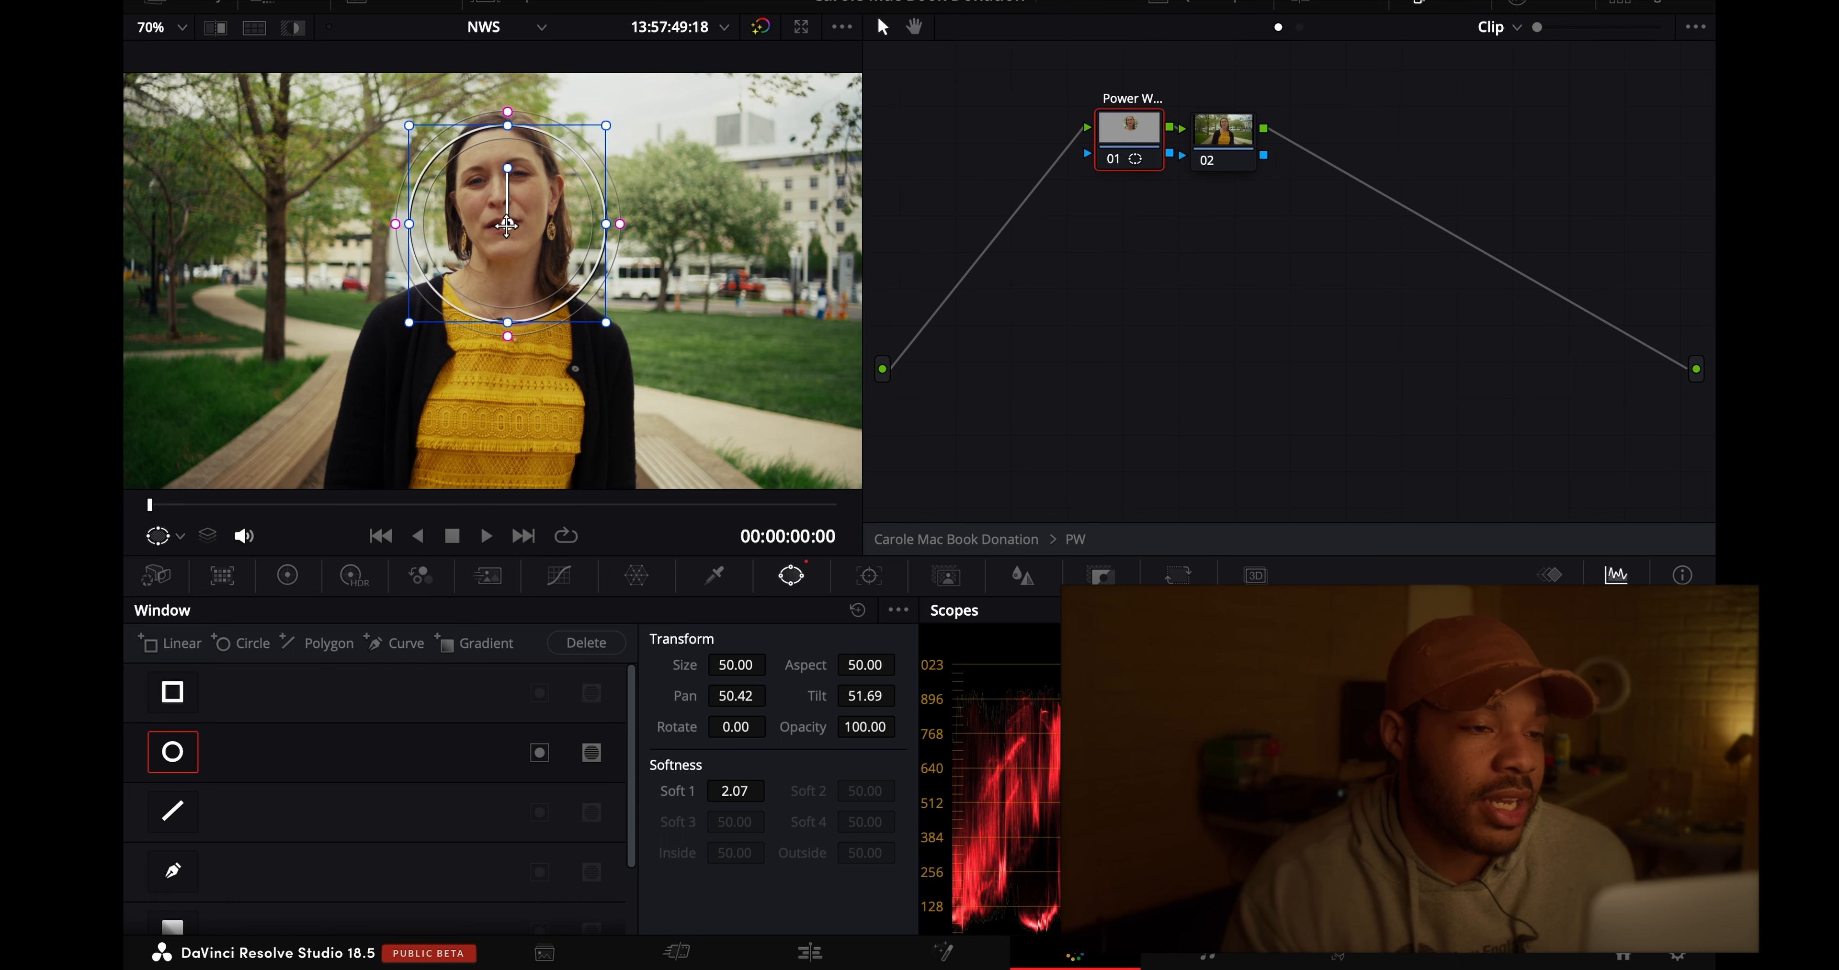
pyautogui.moveTo(506, 228); pyautogui.dragTo(502, 205)
pyautogui.moveTo(585, 202); pyautogui.dragTo(561, 200)
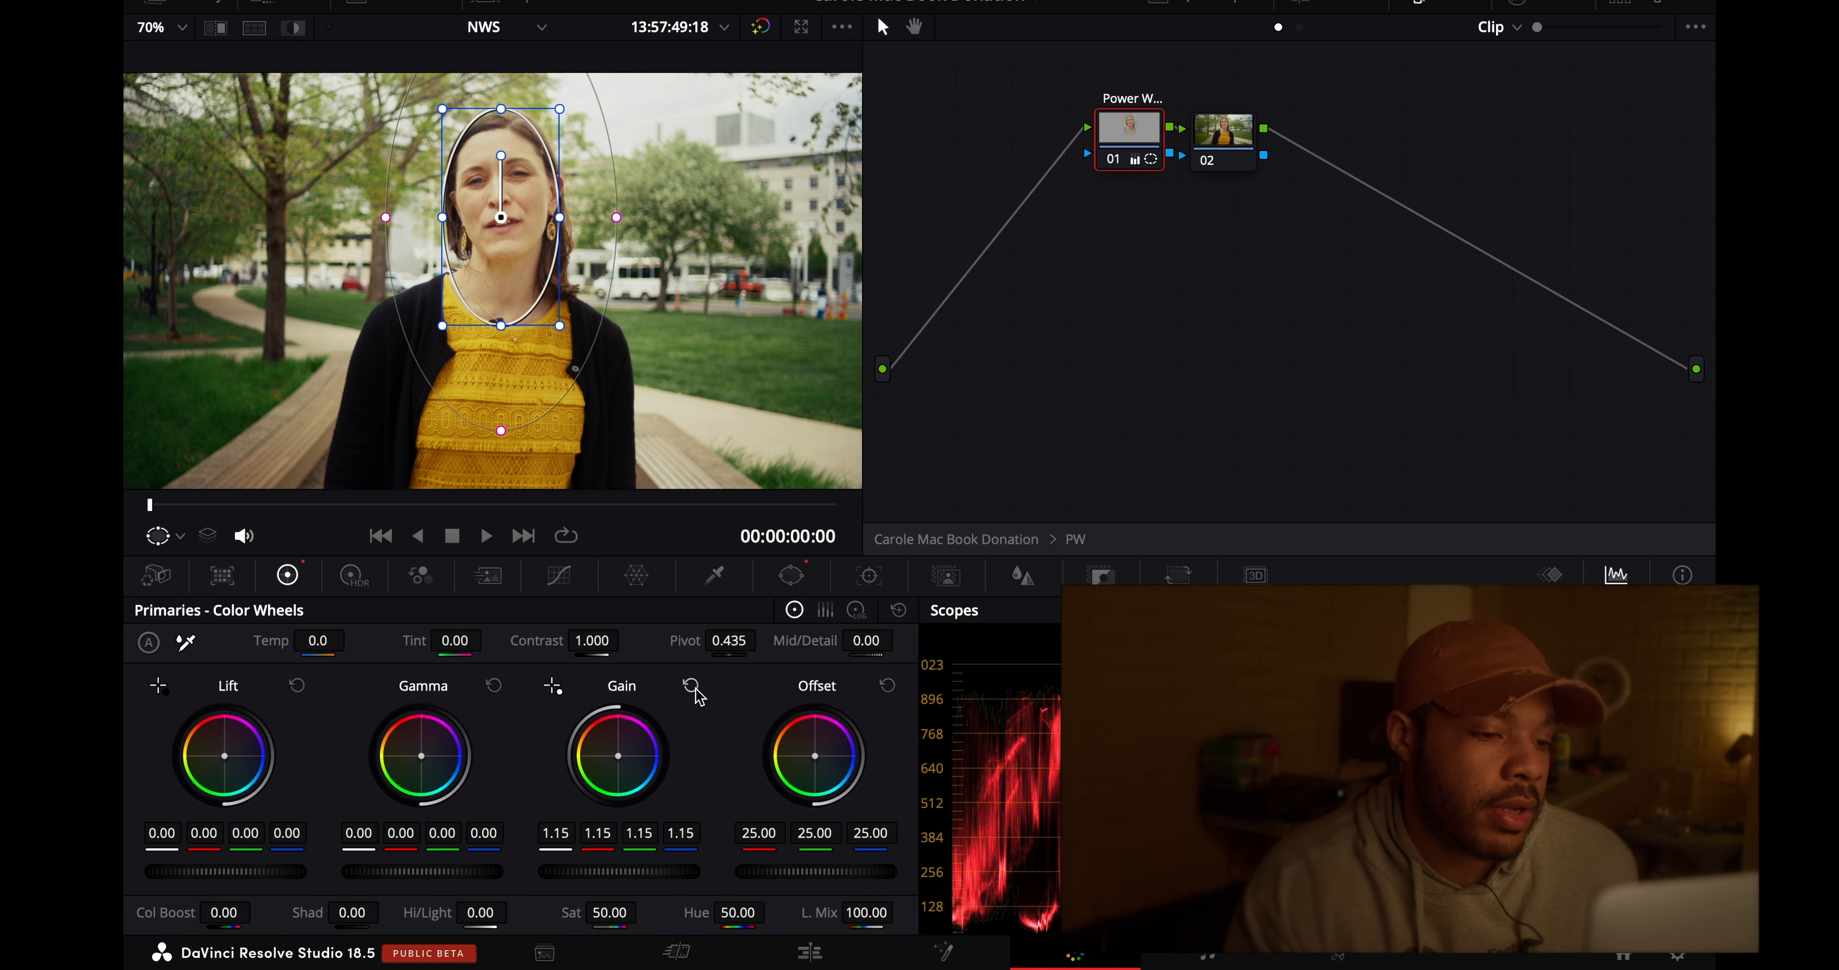
# - Reset the Gain of node 01 and invert its elliptical window to affect the area outside the face
pyautogui.click(690, 686)
pyautogui.click(791, 575)
pyautogui.click(538, 753)
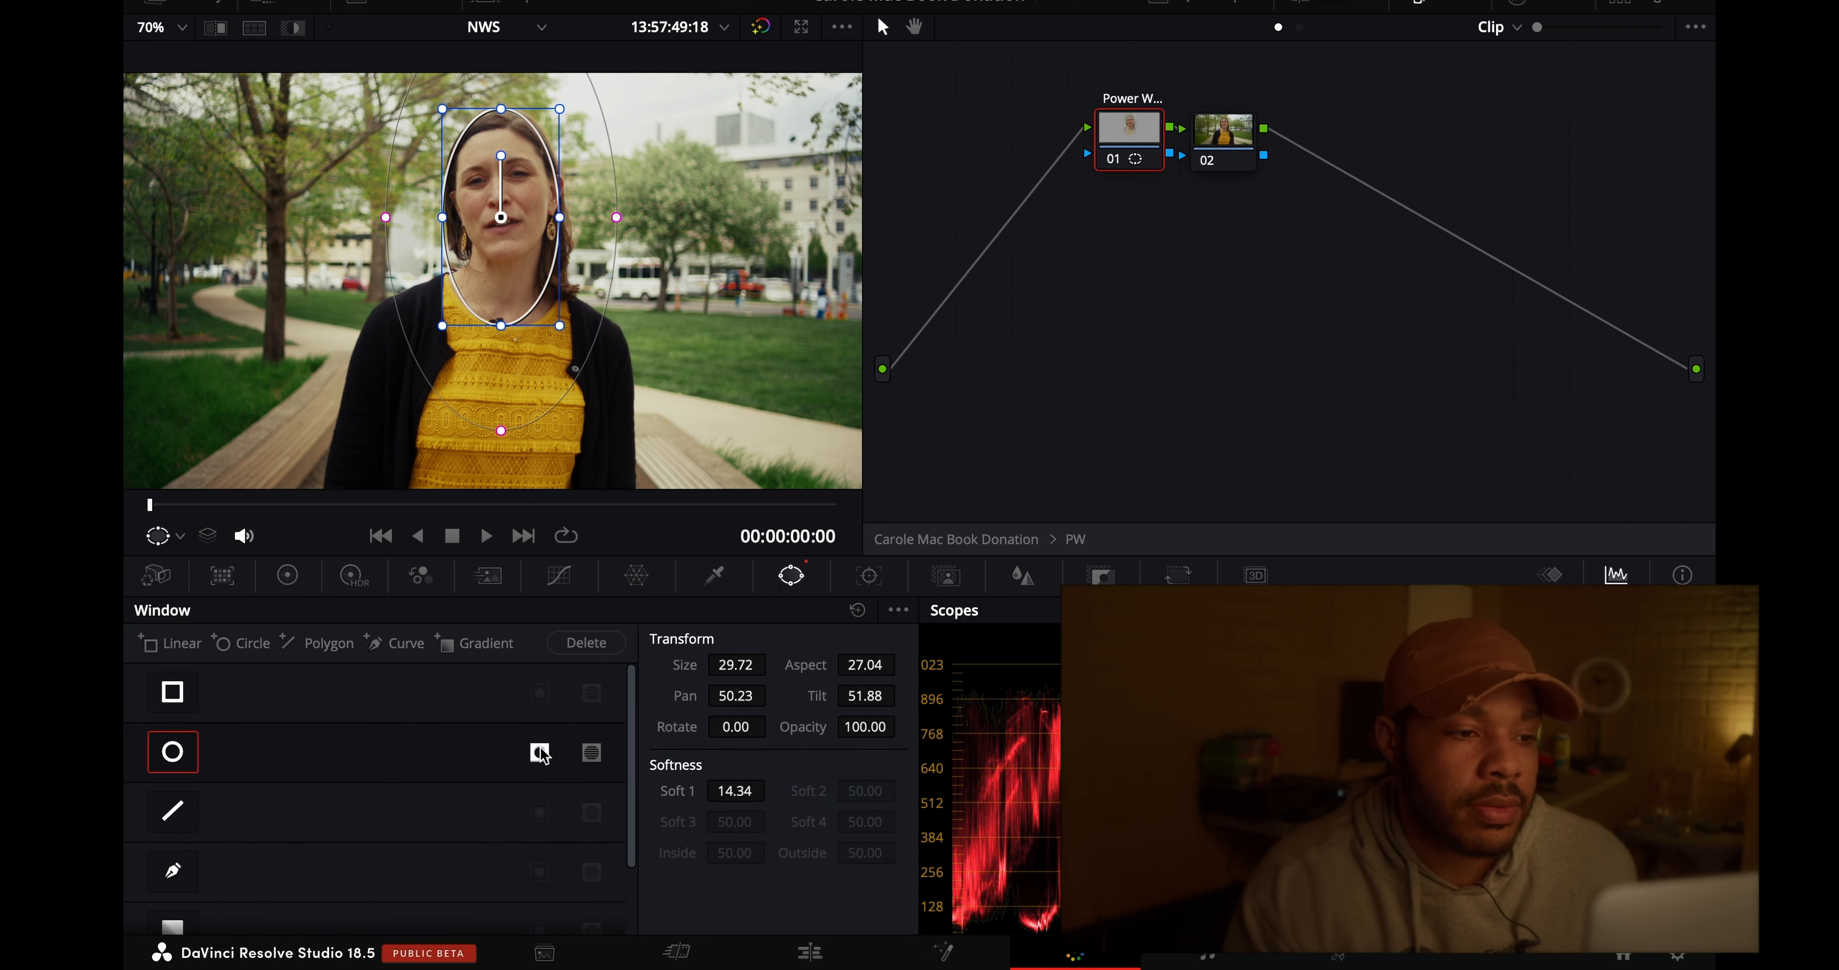
pyautogui.click(287, 575)
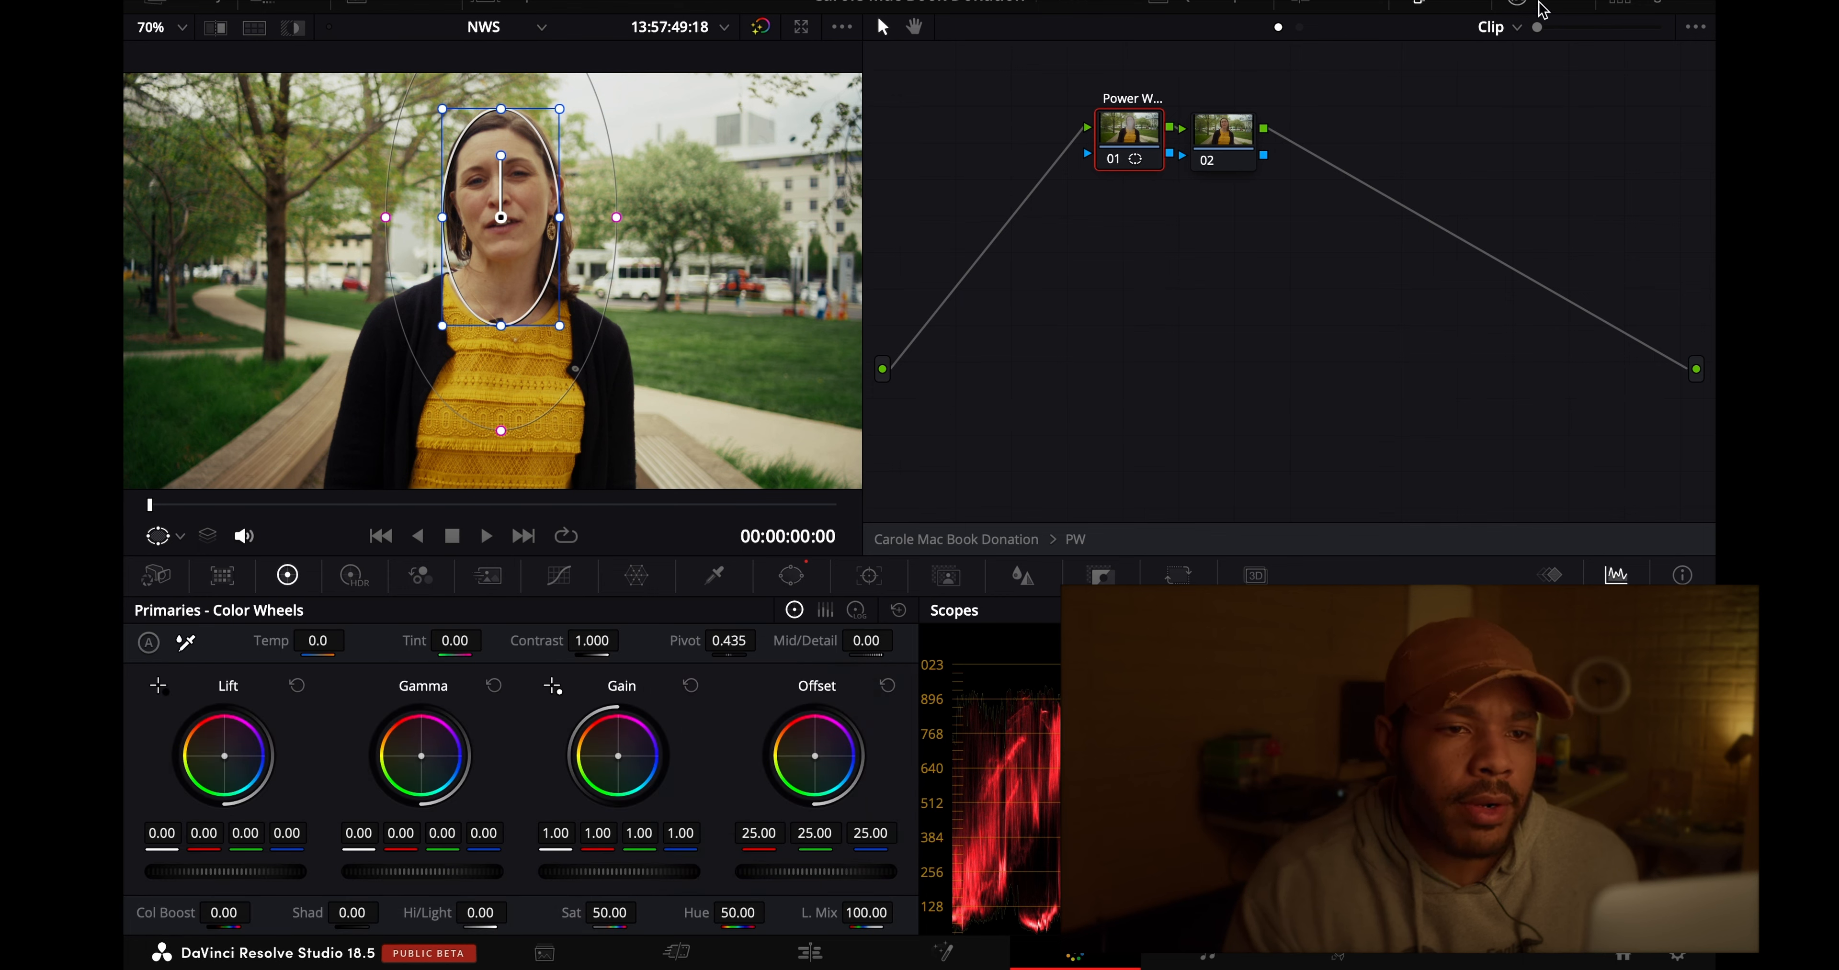
# - Apply the Lens Blur effect to node 01, which holds the inverted window
pyautogui.click(1542, 10)
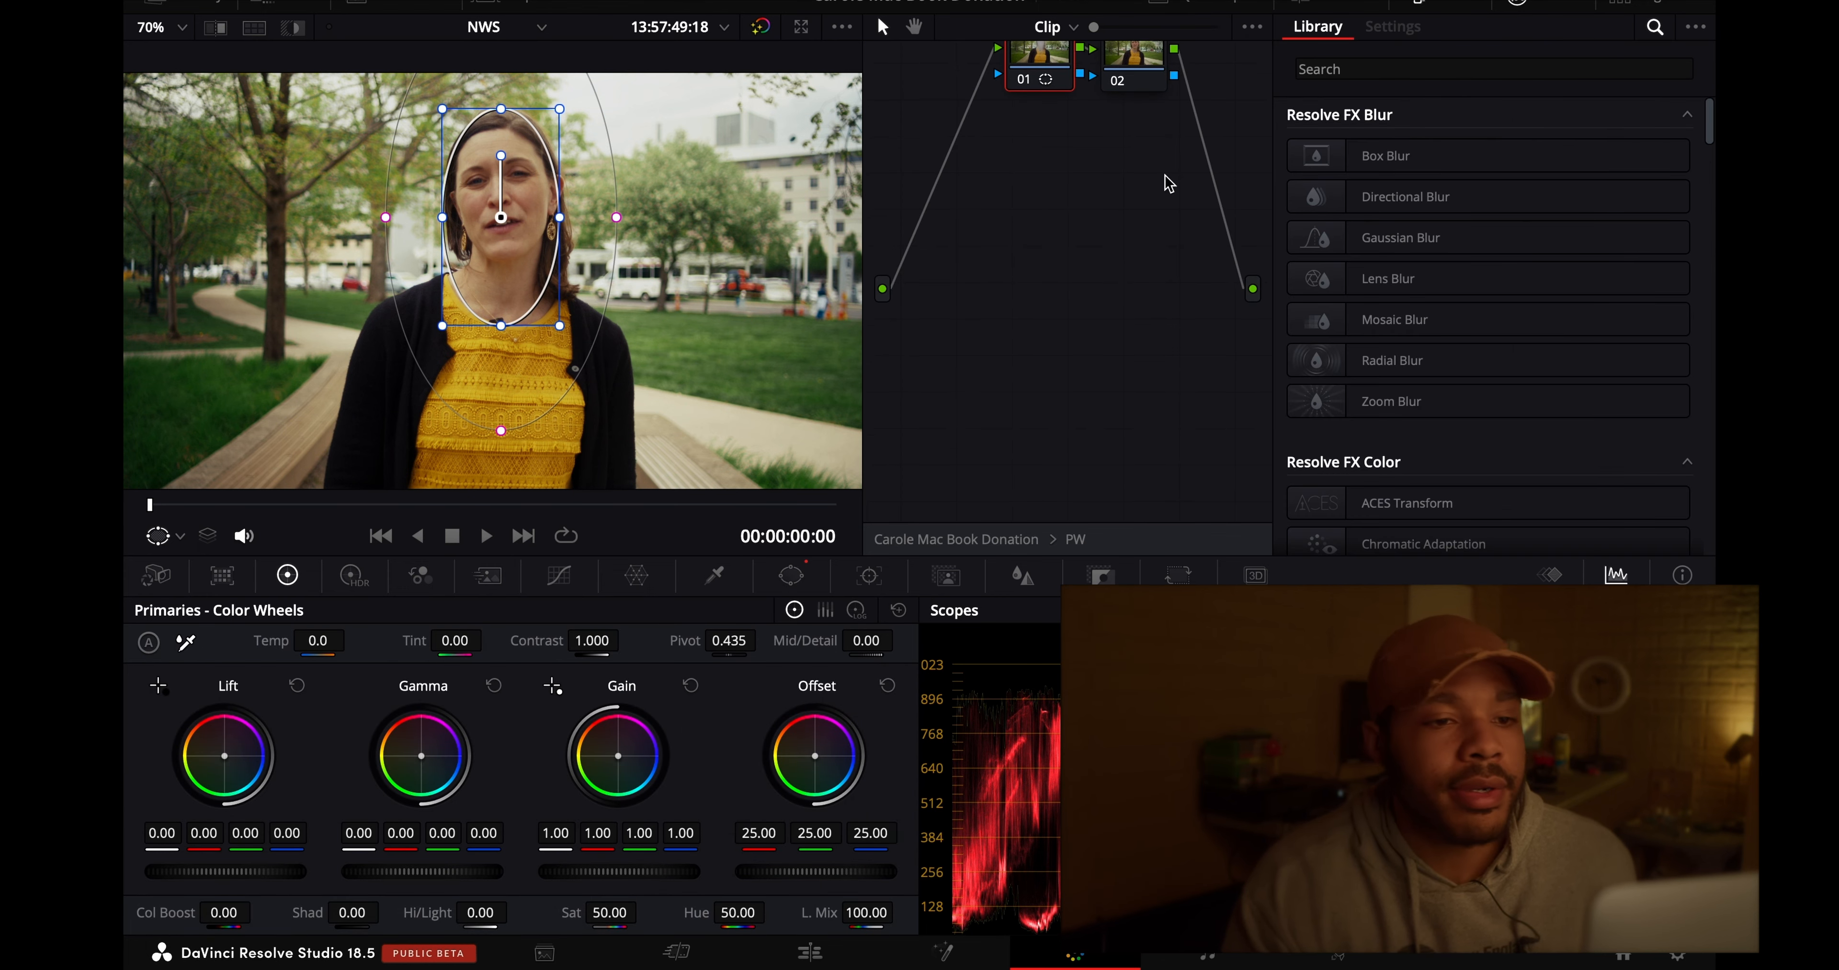
pyautogui.scroll(2, 1164, 174)
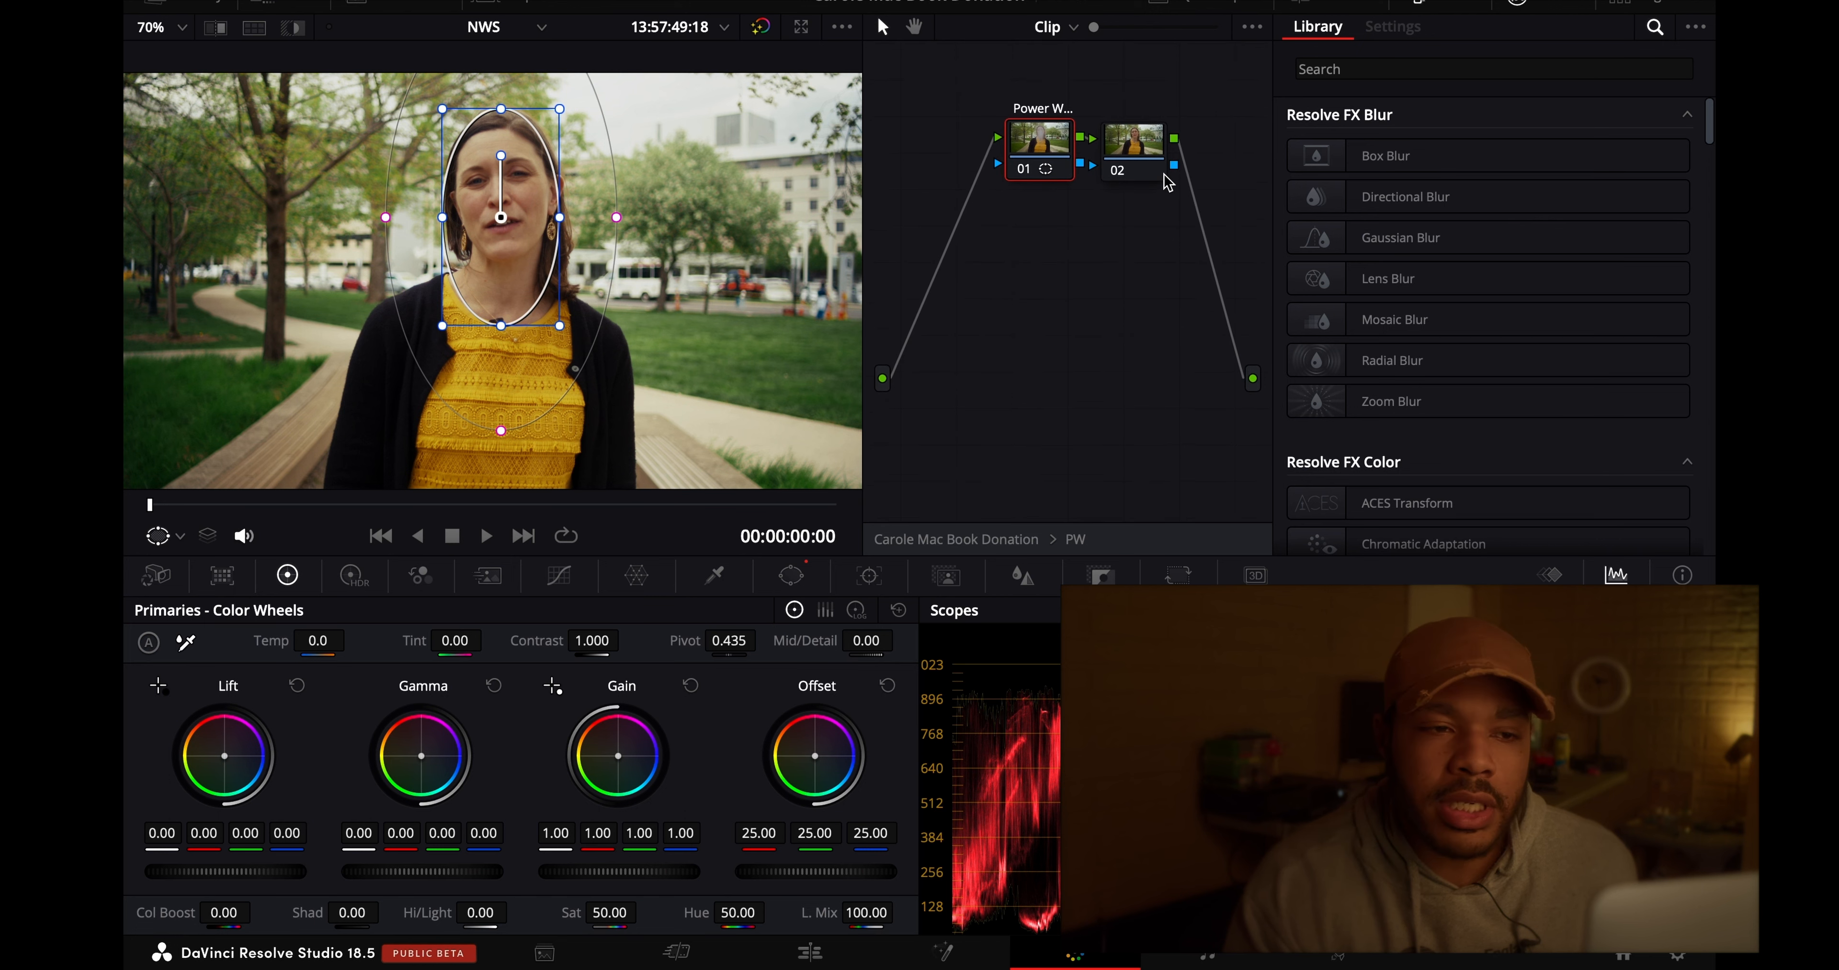
pyautogui.moveTo(1449, 275); pyautogui.dragTo(1045, 143)
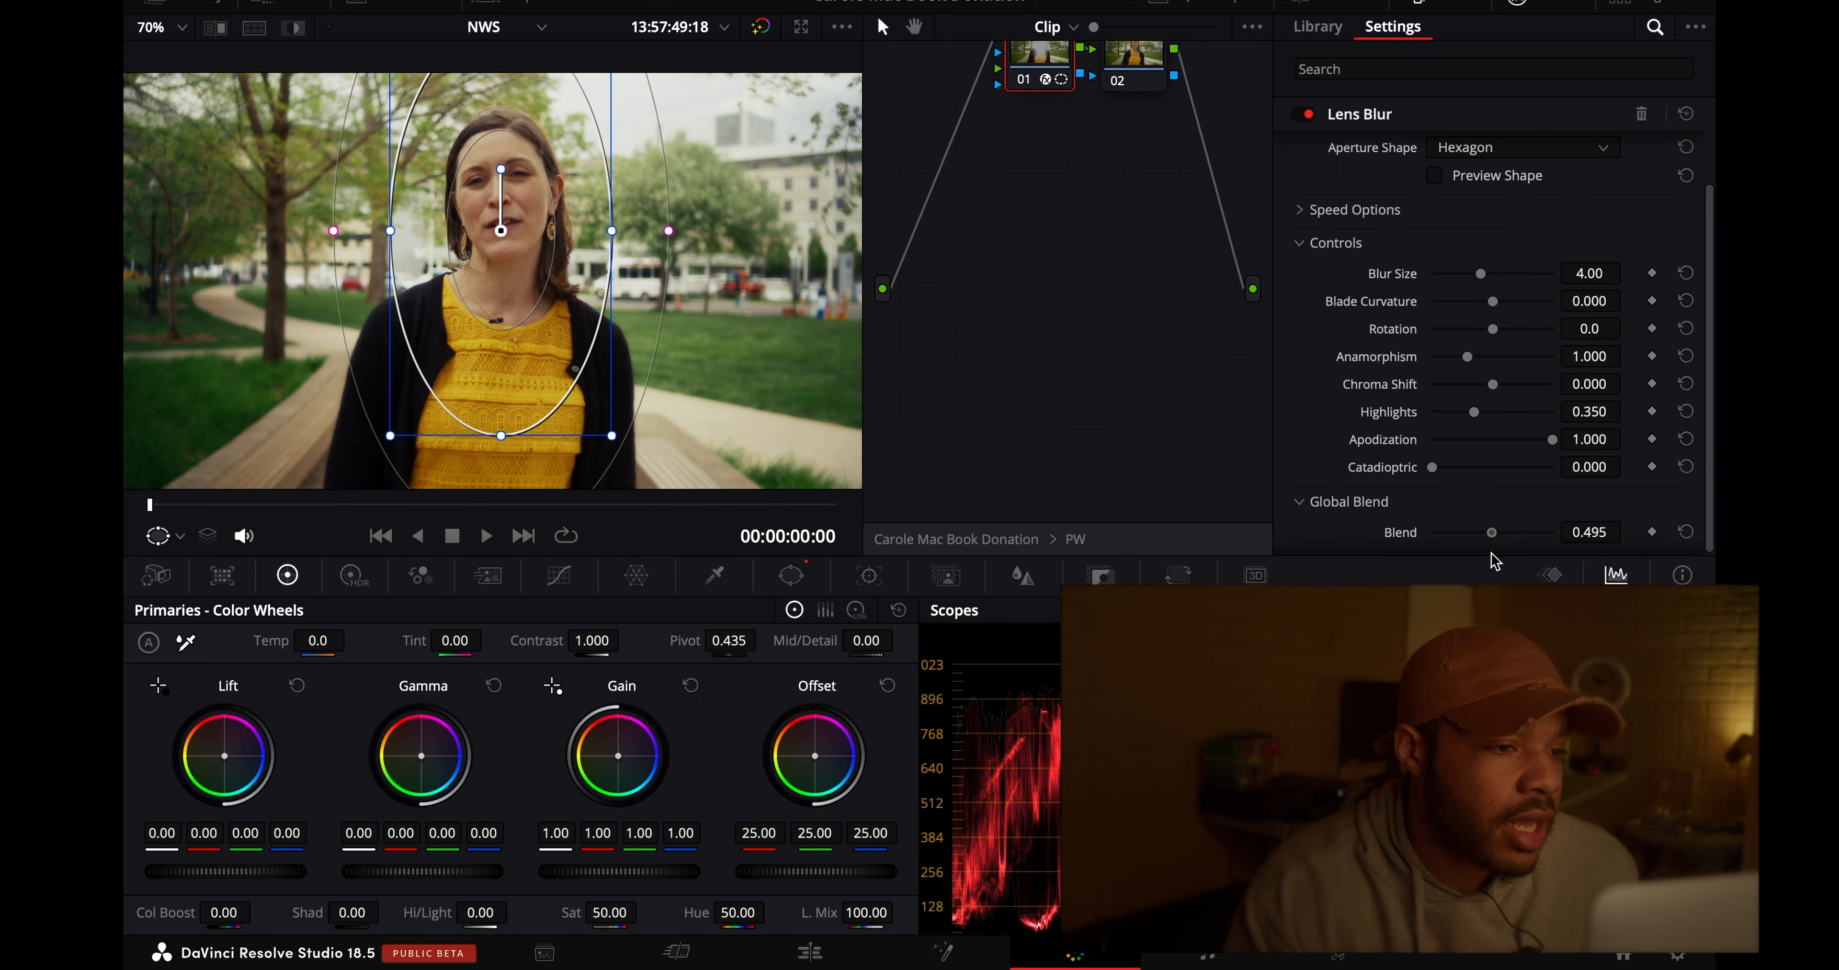
# - Compare the image with and without the Lens Blur node, hiding the window outline
pyautogui.click(1133, 63)
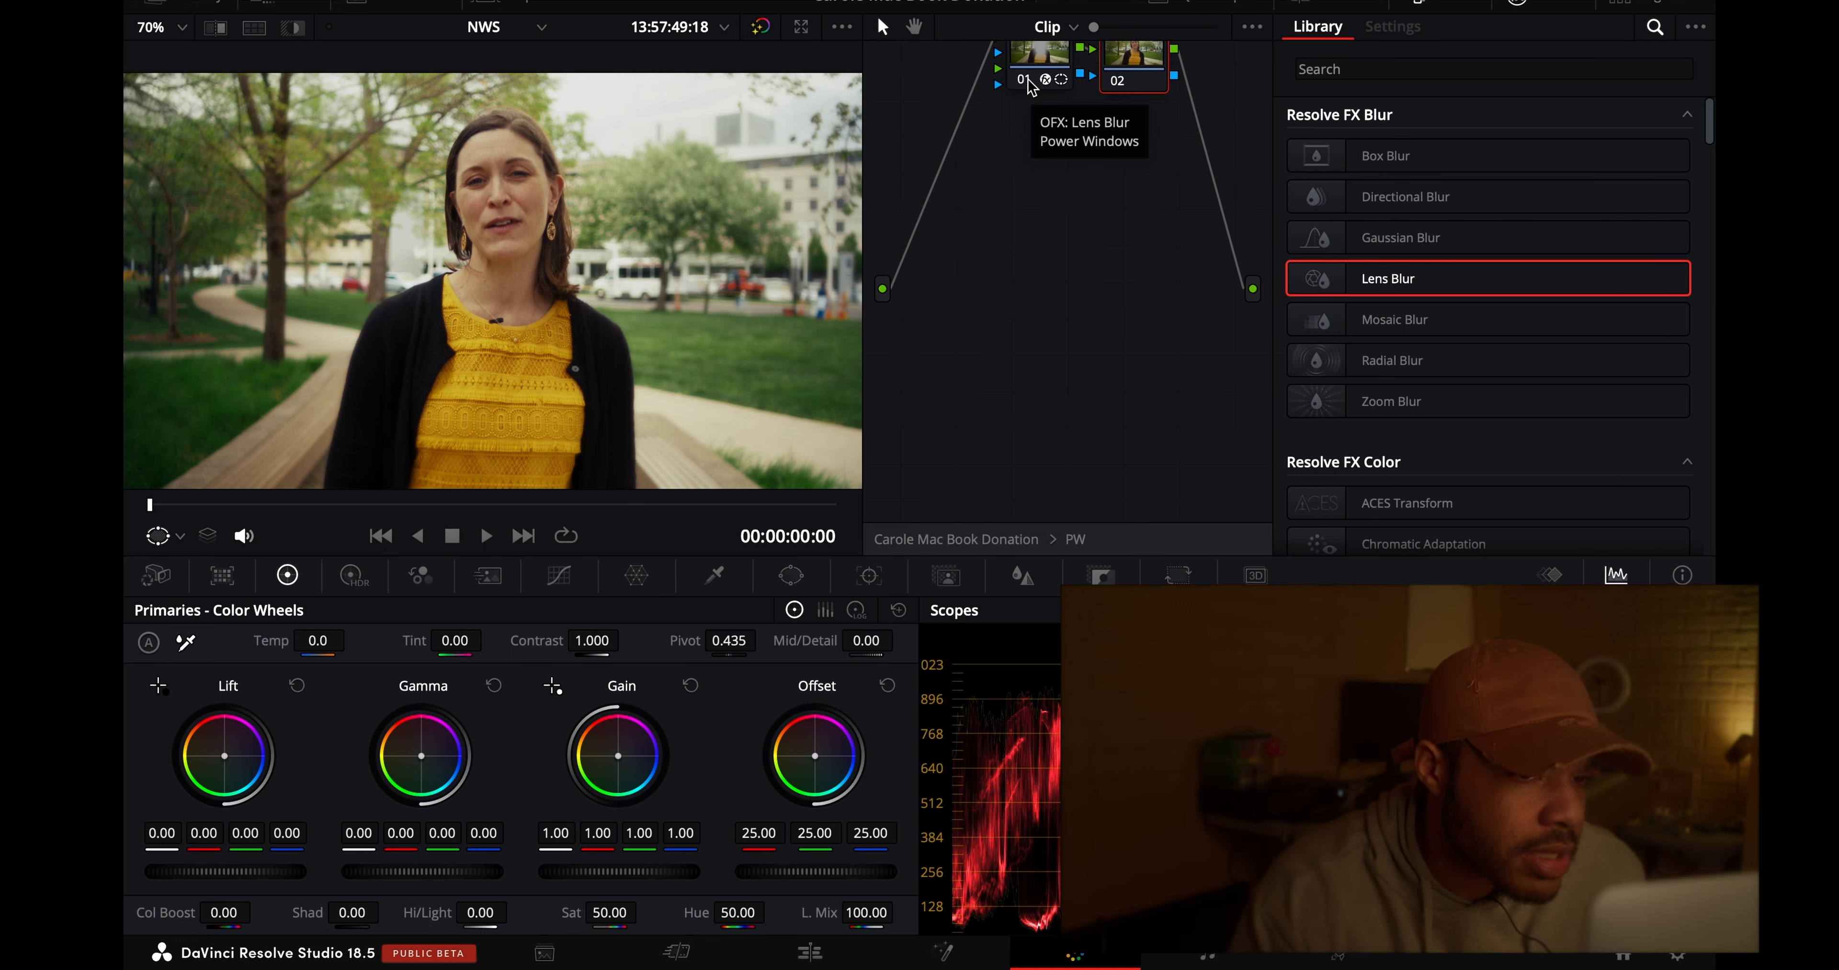
pyautogui.click(1023, 78)
pyautogui.click(1023, 77)
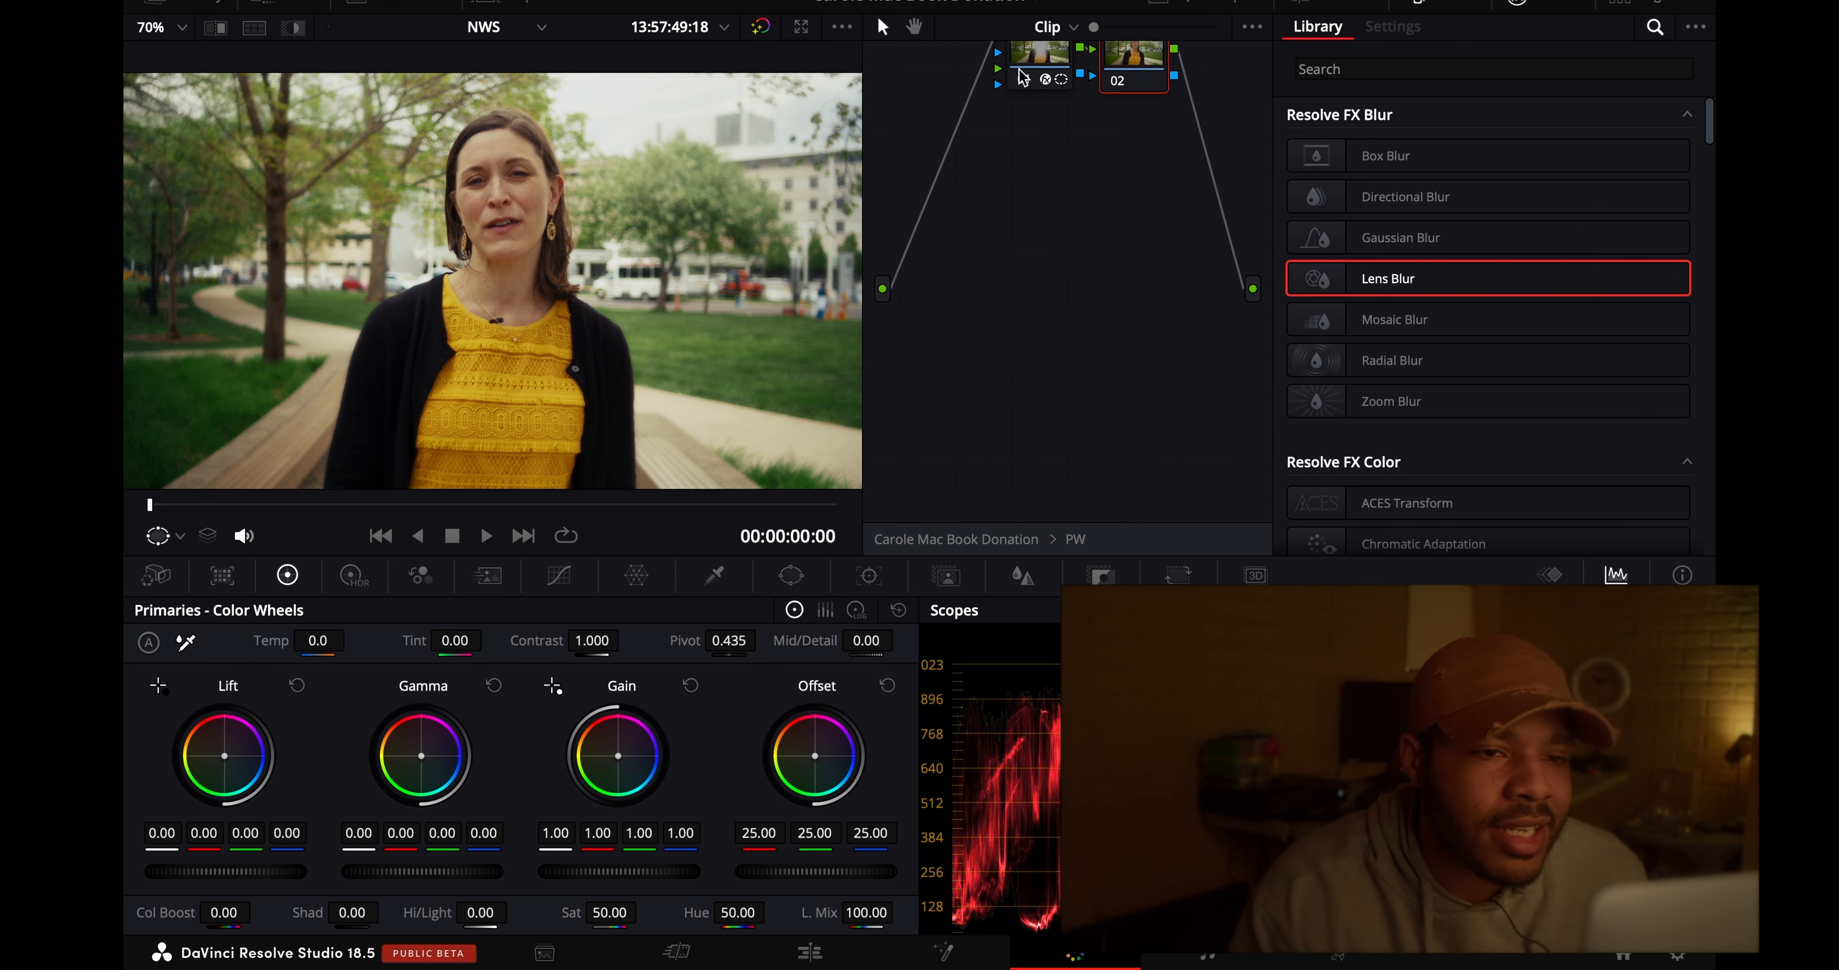
# - Set the Lens Blur Apodization to 1.000 and slightly narrow the elliptical window around the woman
pyautogui.click(1062, 59)
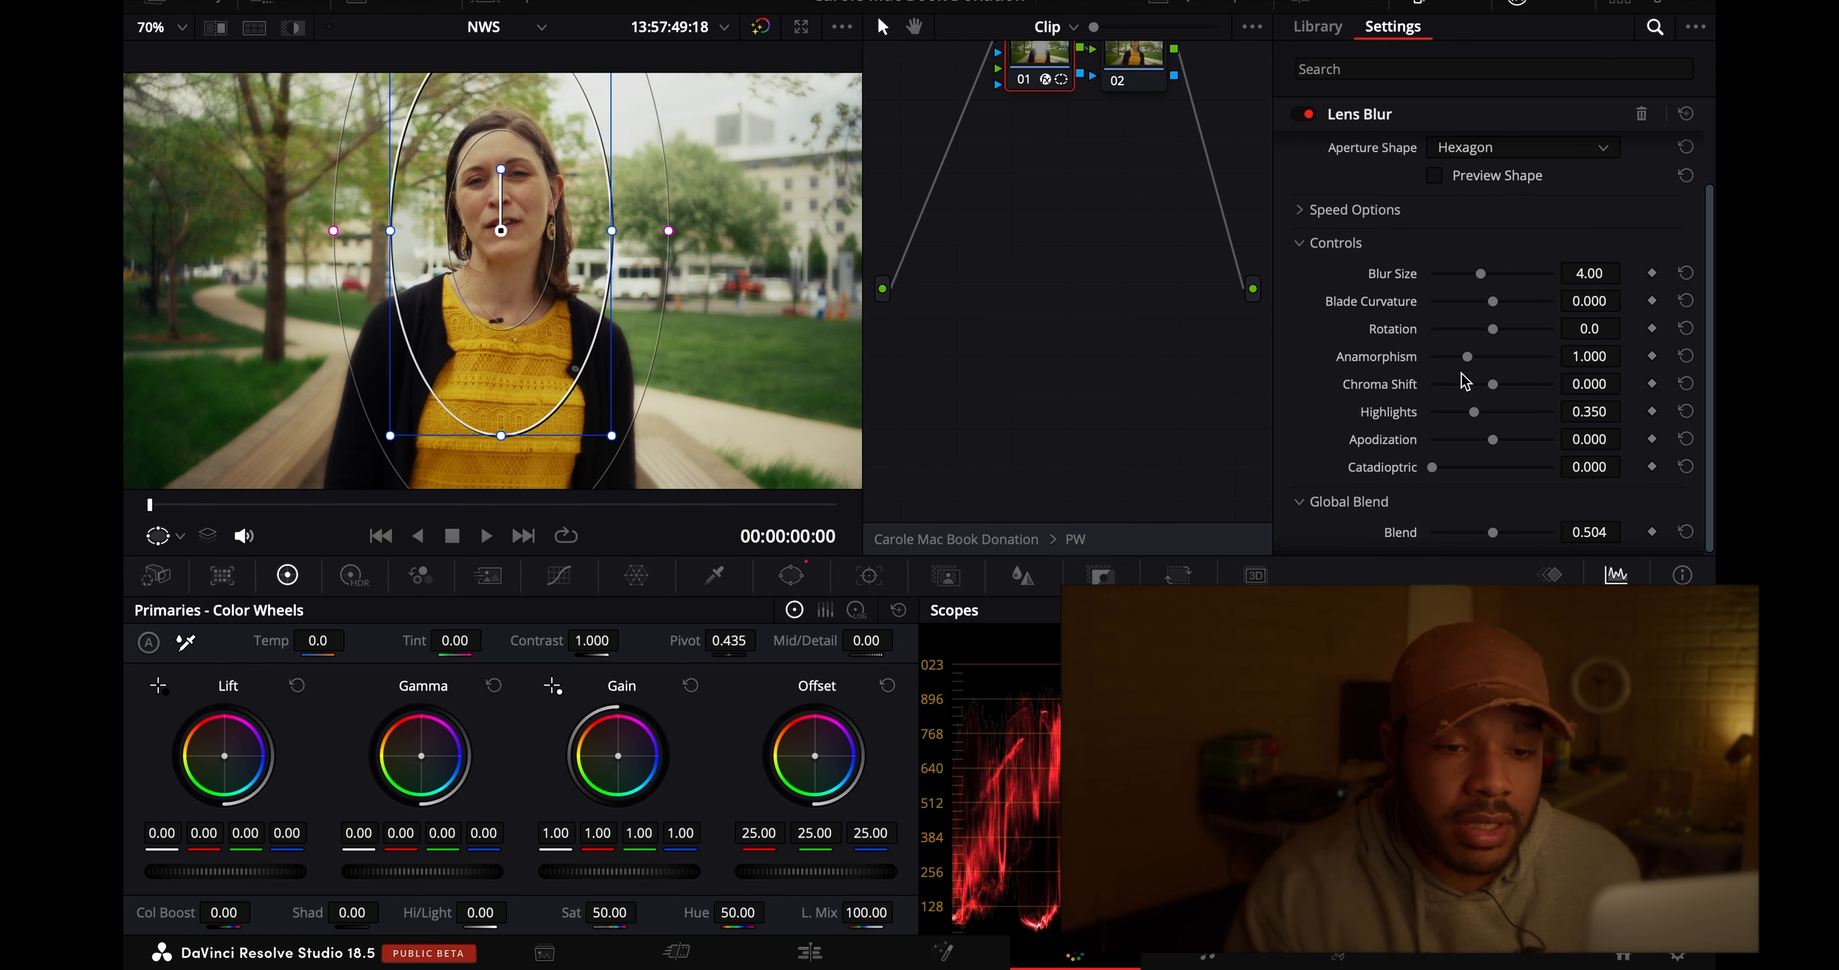
pyautogui.moveTo(1491, 441); pyautogui.dragTo(1555, 463)
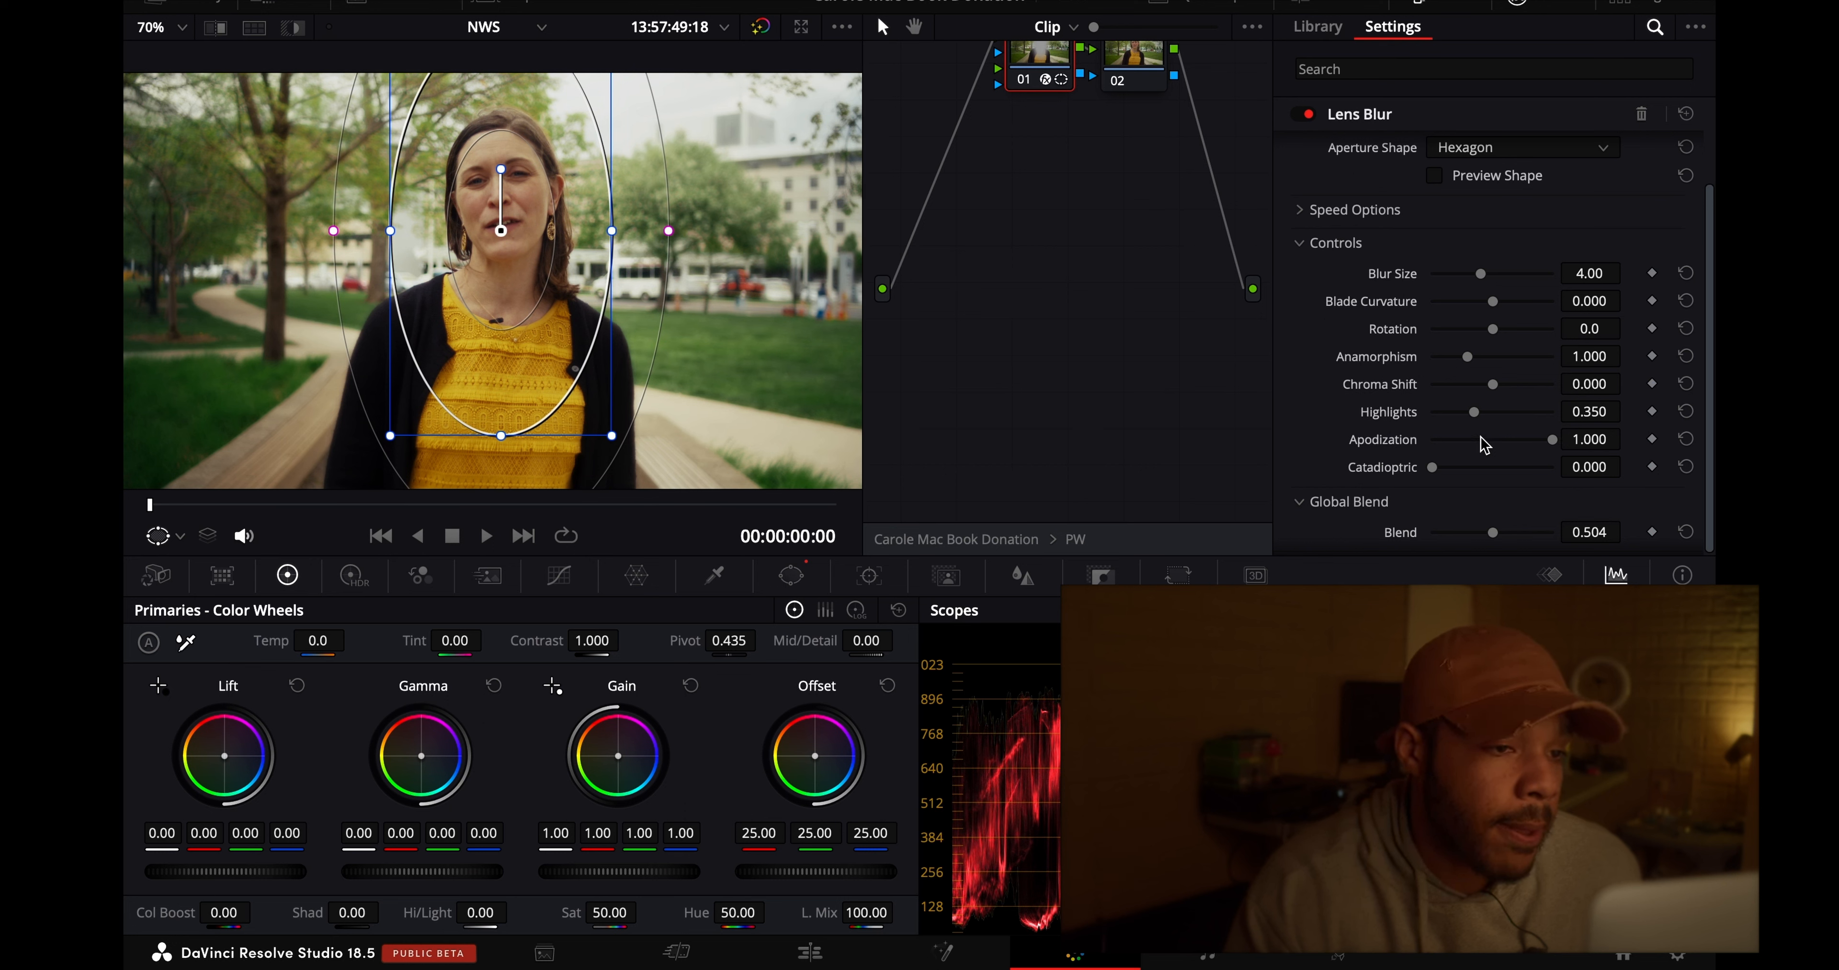
pyautogui.moveTo(612, 230); pyautogui.dragTo(602, 231)
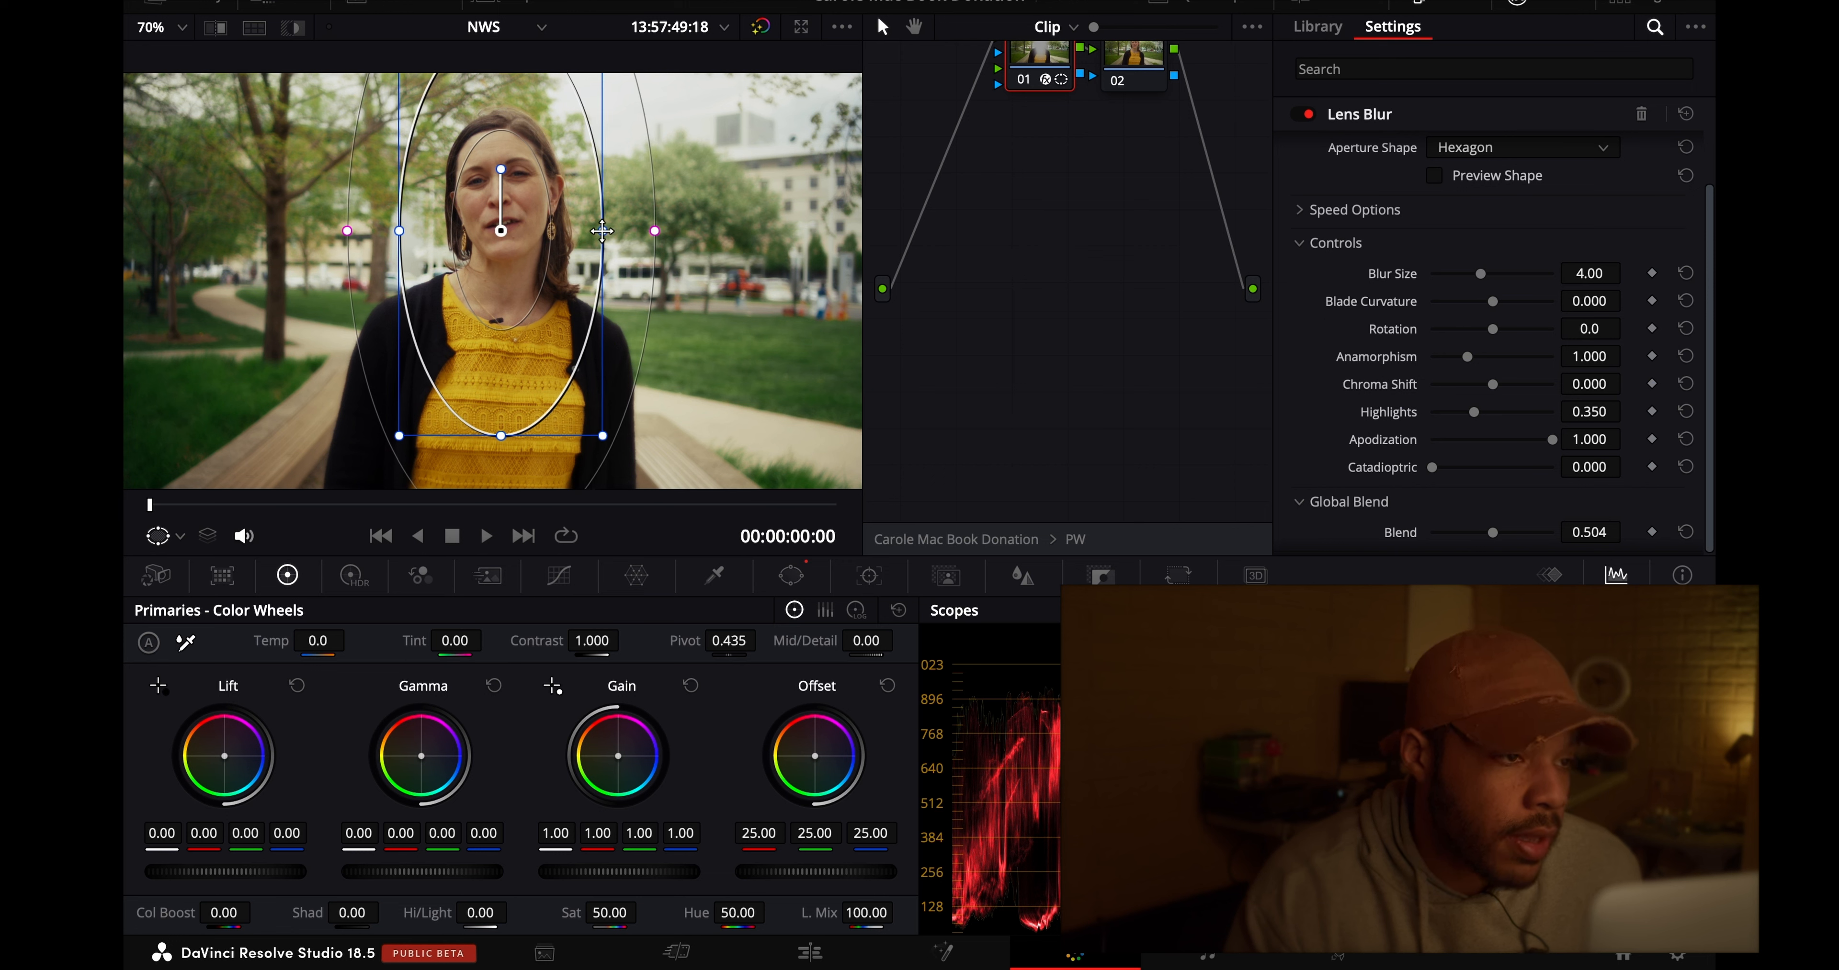
# - Switch the Lens Blur off temporarily and view the image at 75% zoom without the window outline
pyautogui.scroll(-2, 520, 431)
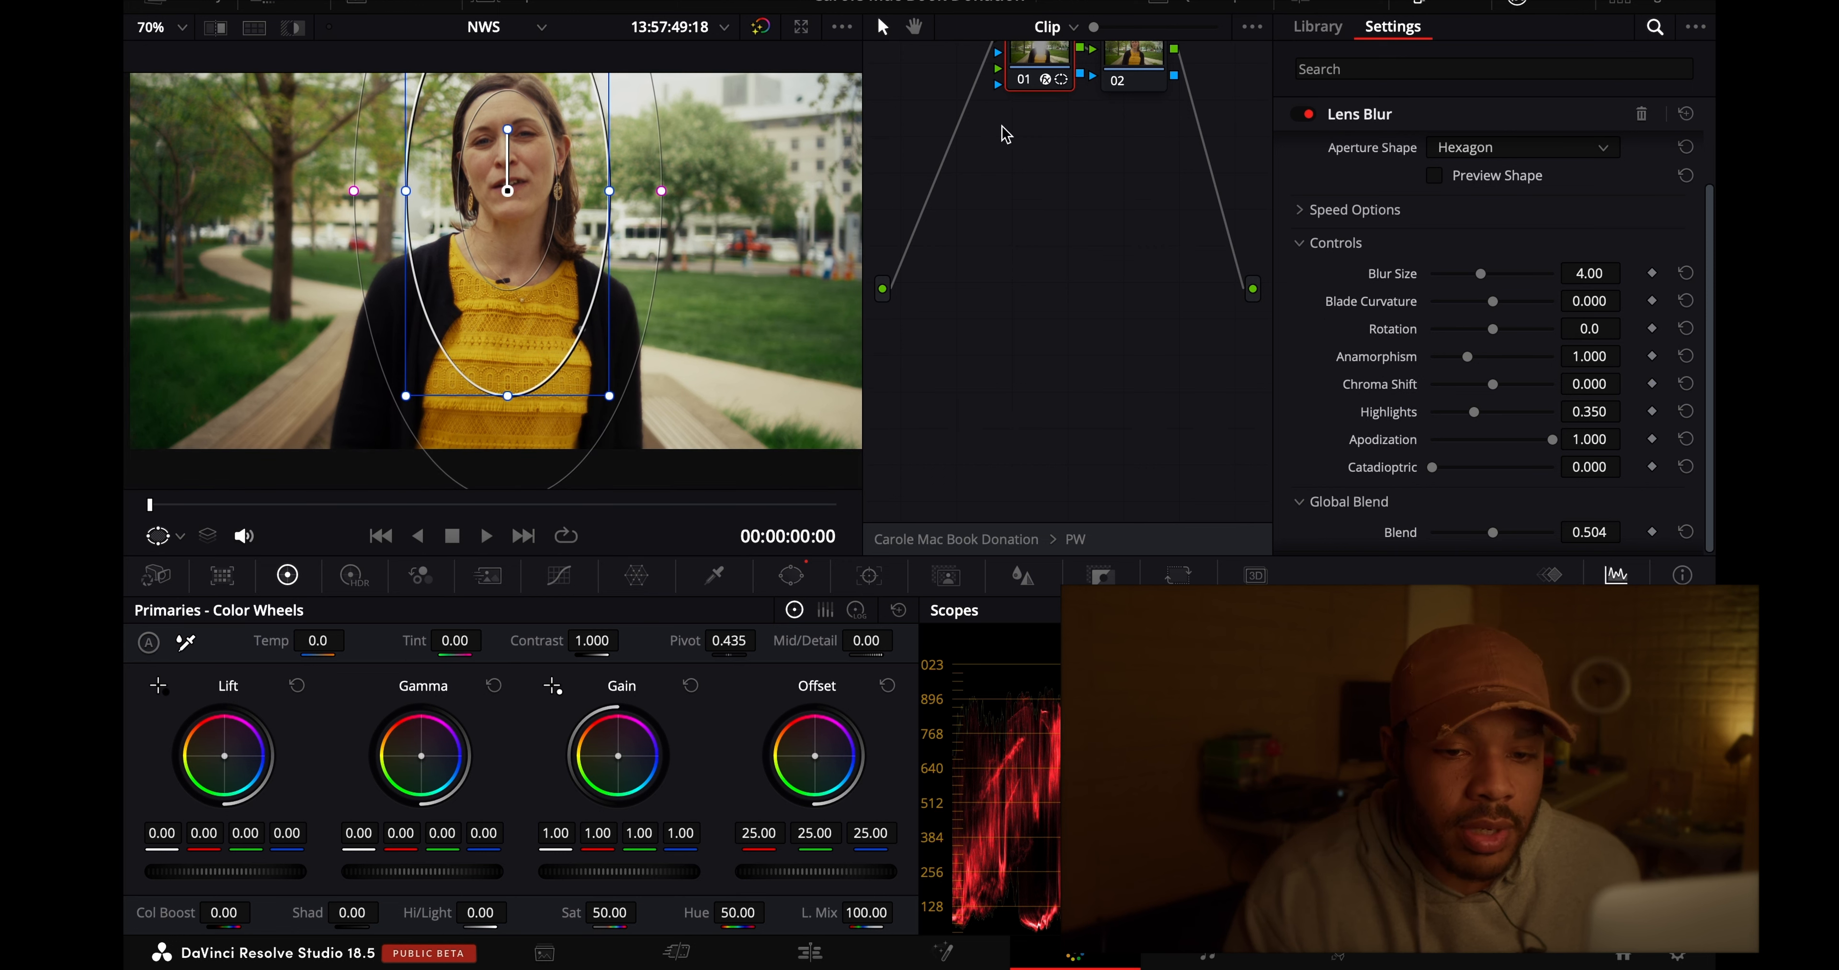
pyautogui.scroll(-1, 1343, 468)
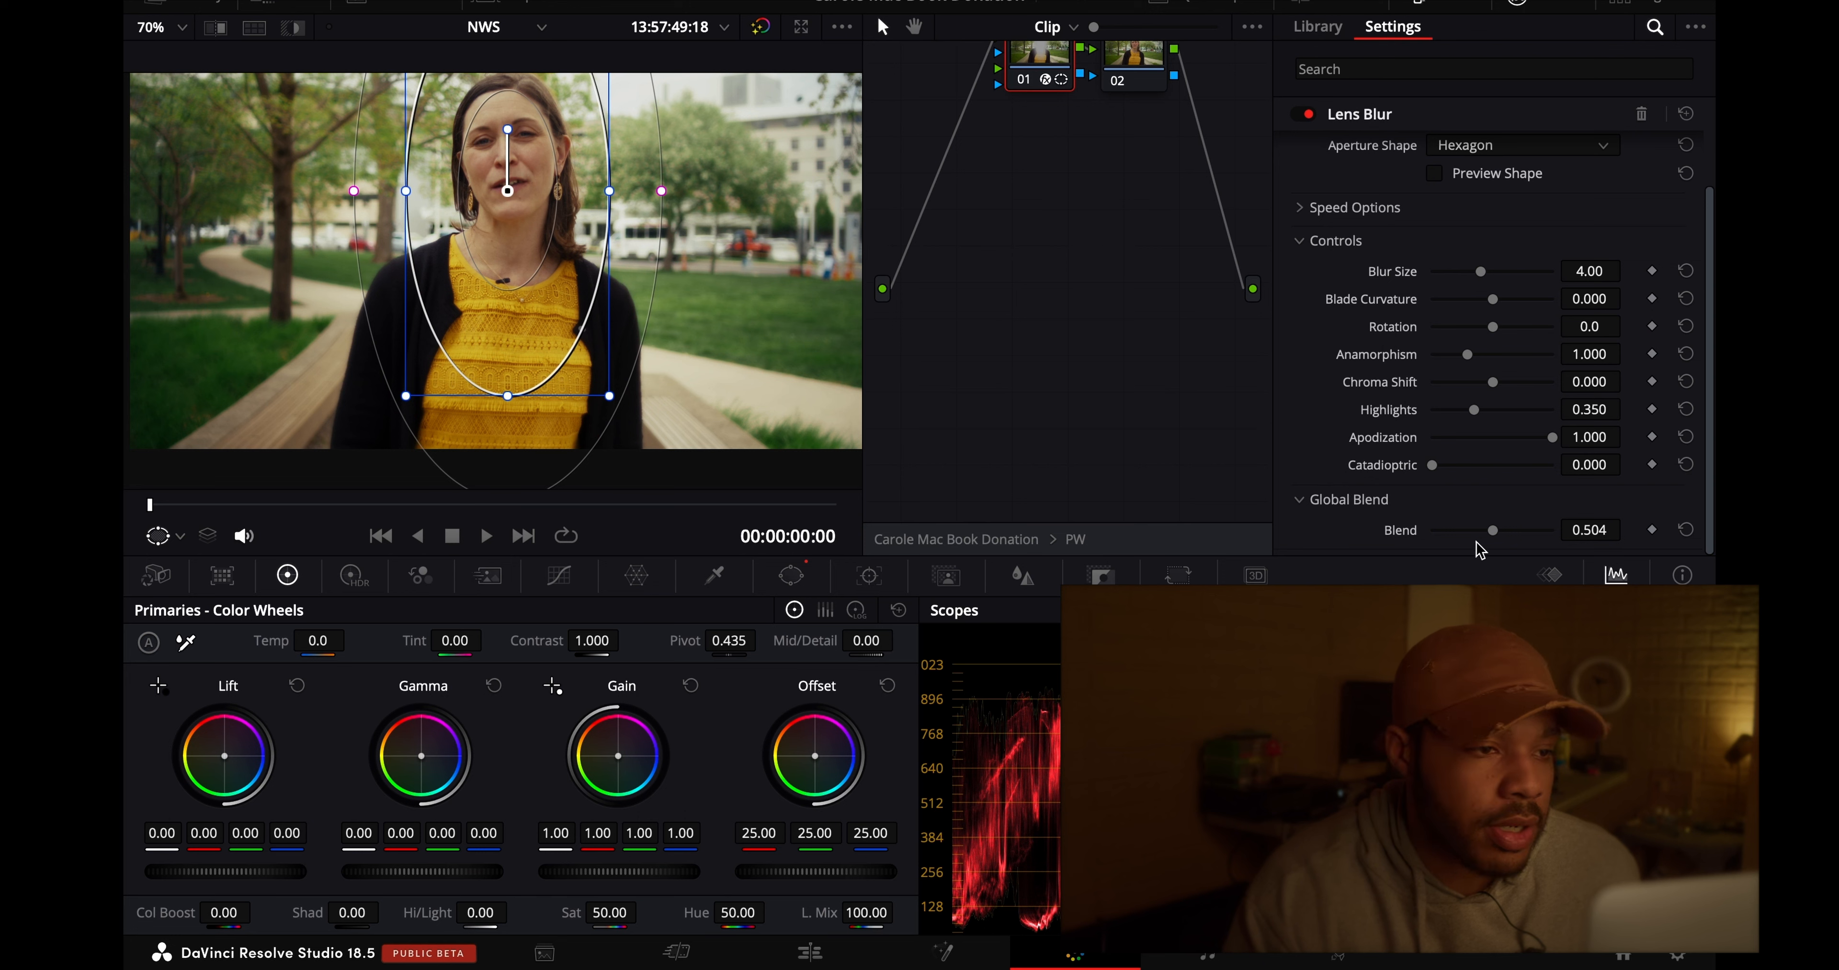
pyautogui.scroll(2, 1438, 282)
pyautogui.click(1307, 112)
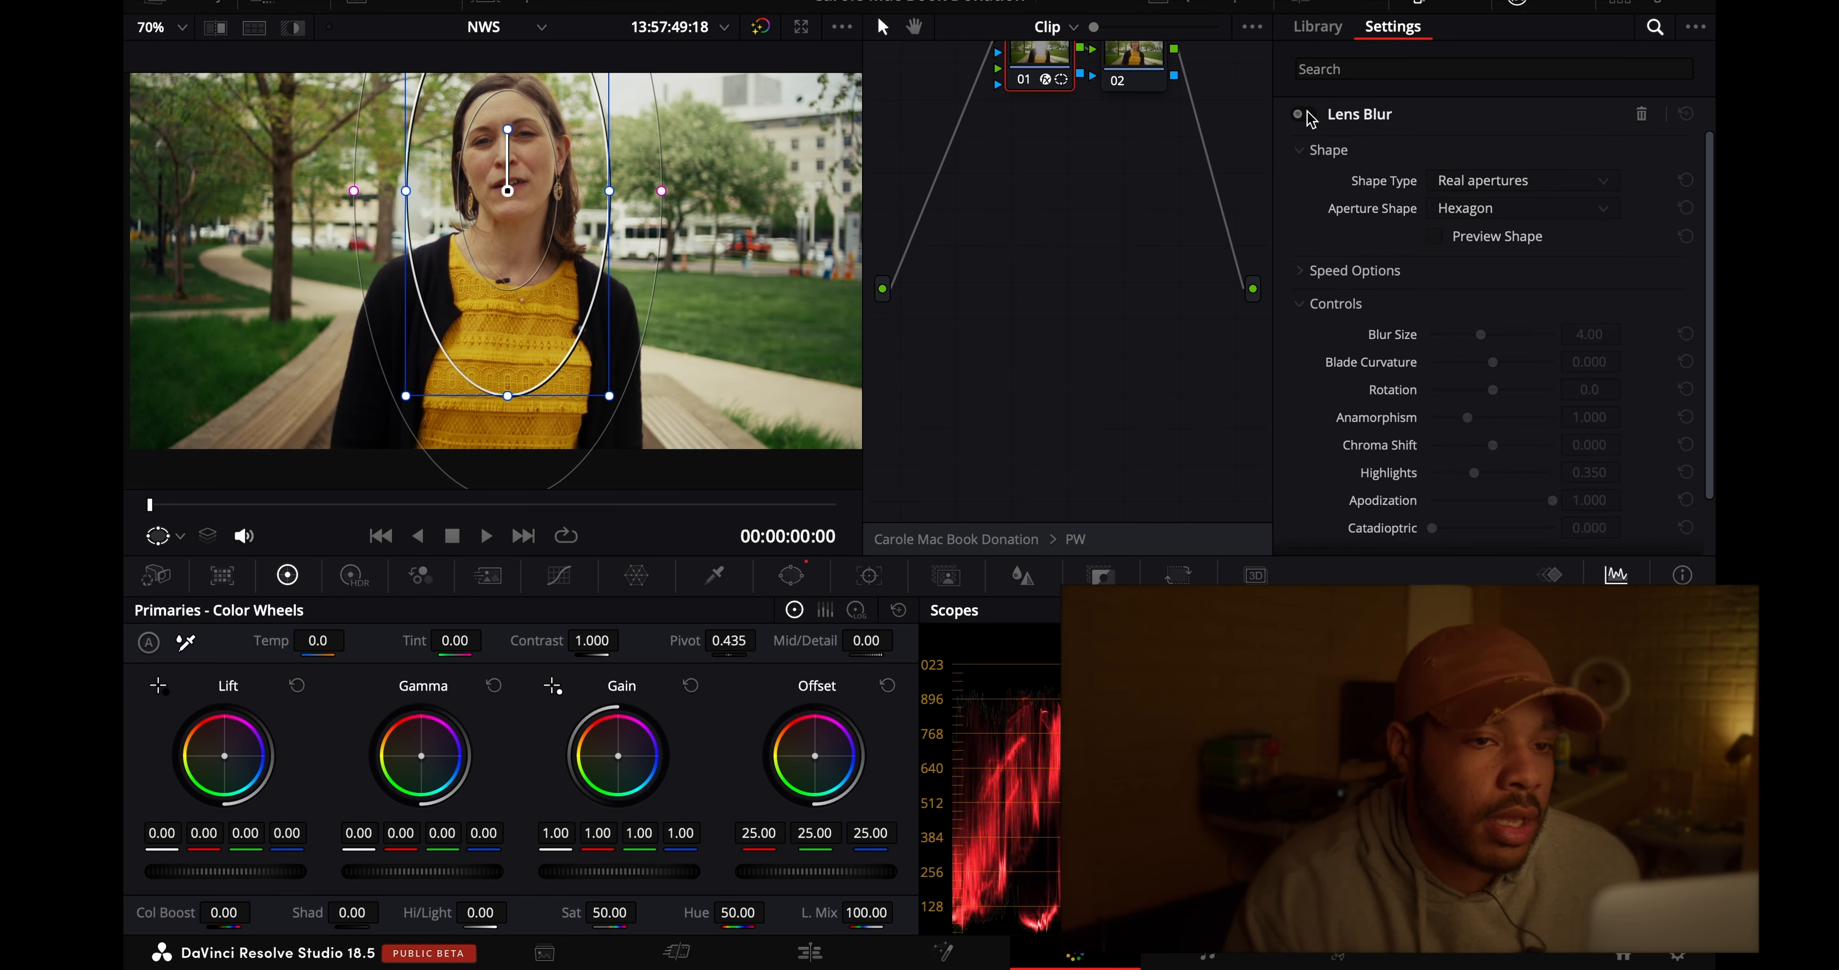
pyautogui.click(1141, 75)
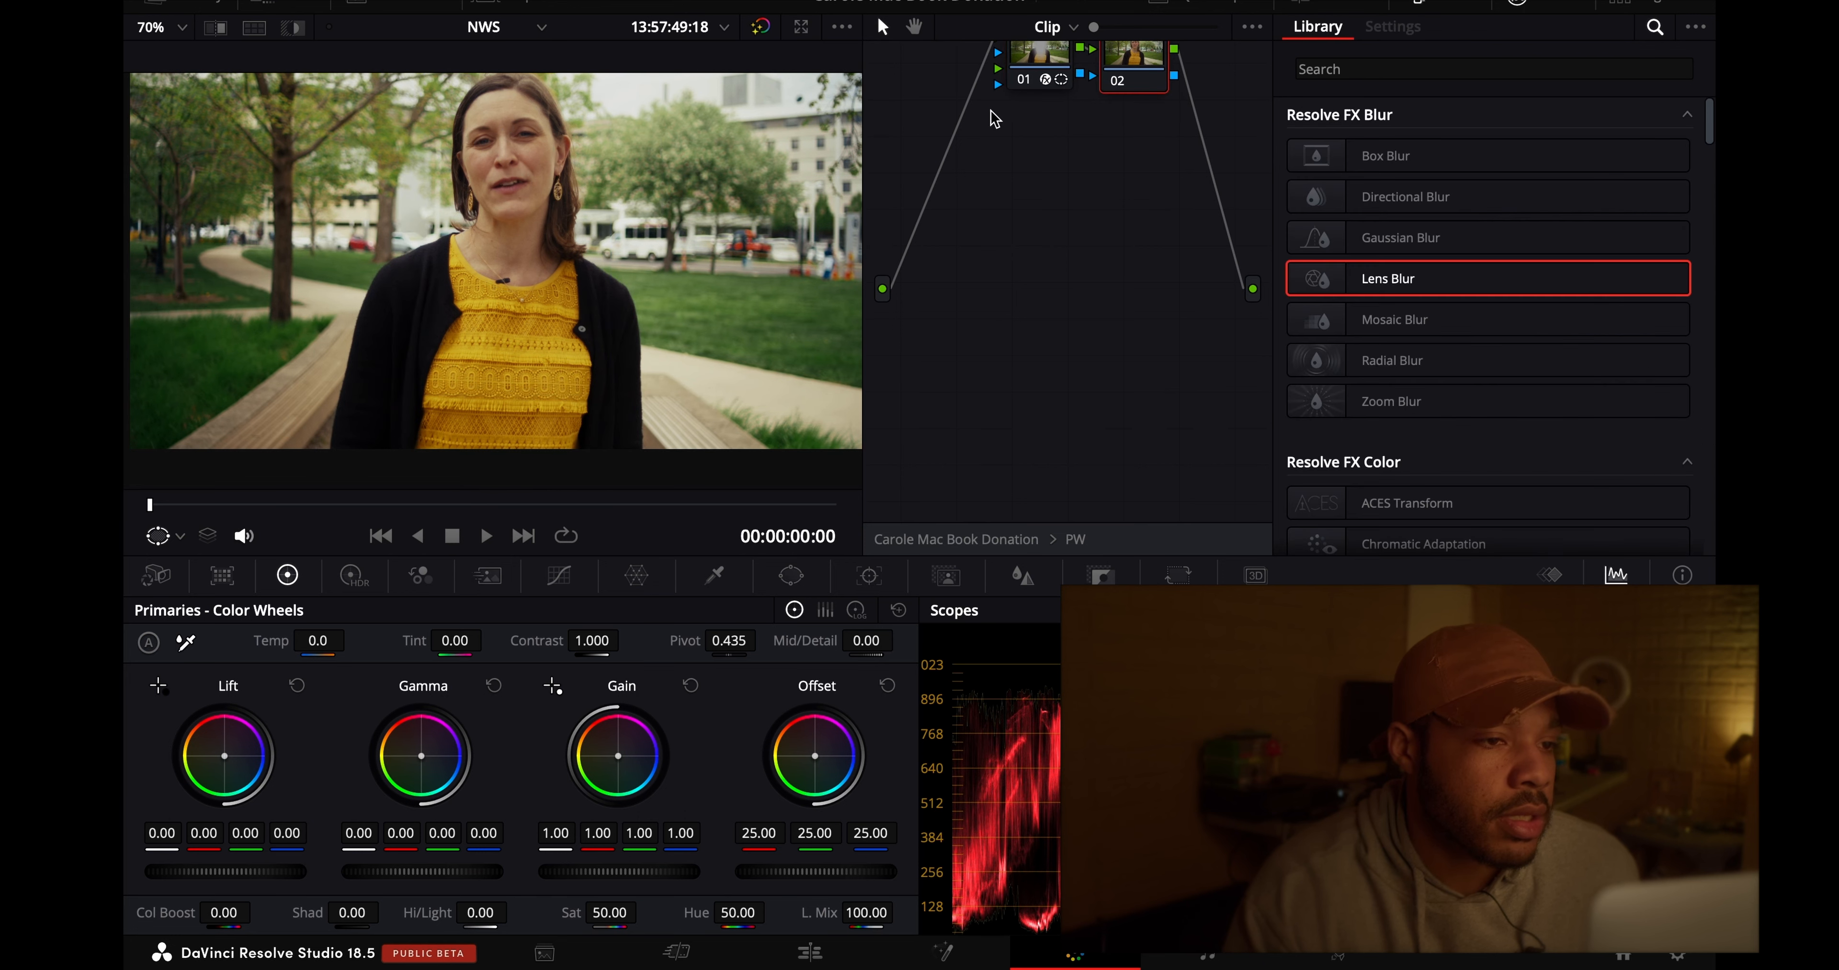
pyautogui.click(174, 28)
pyautogui.click(218, 182)
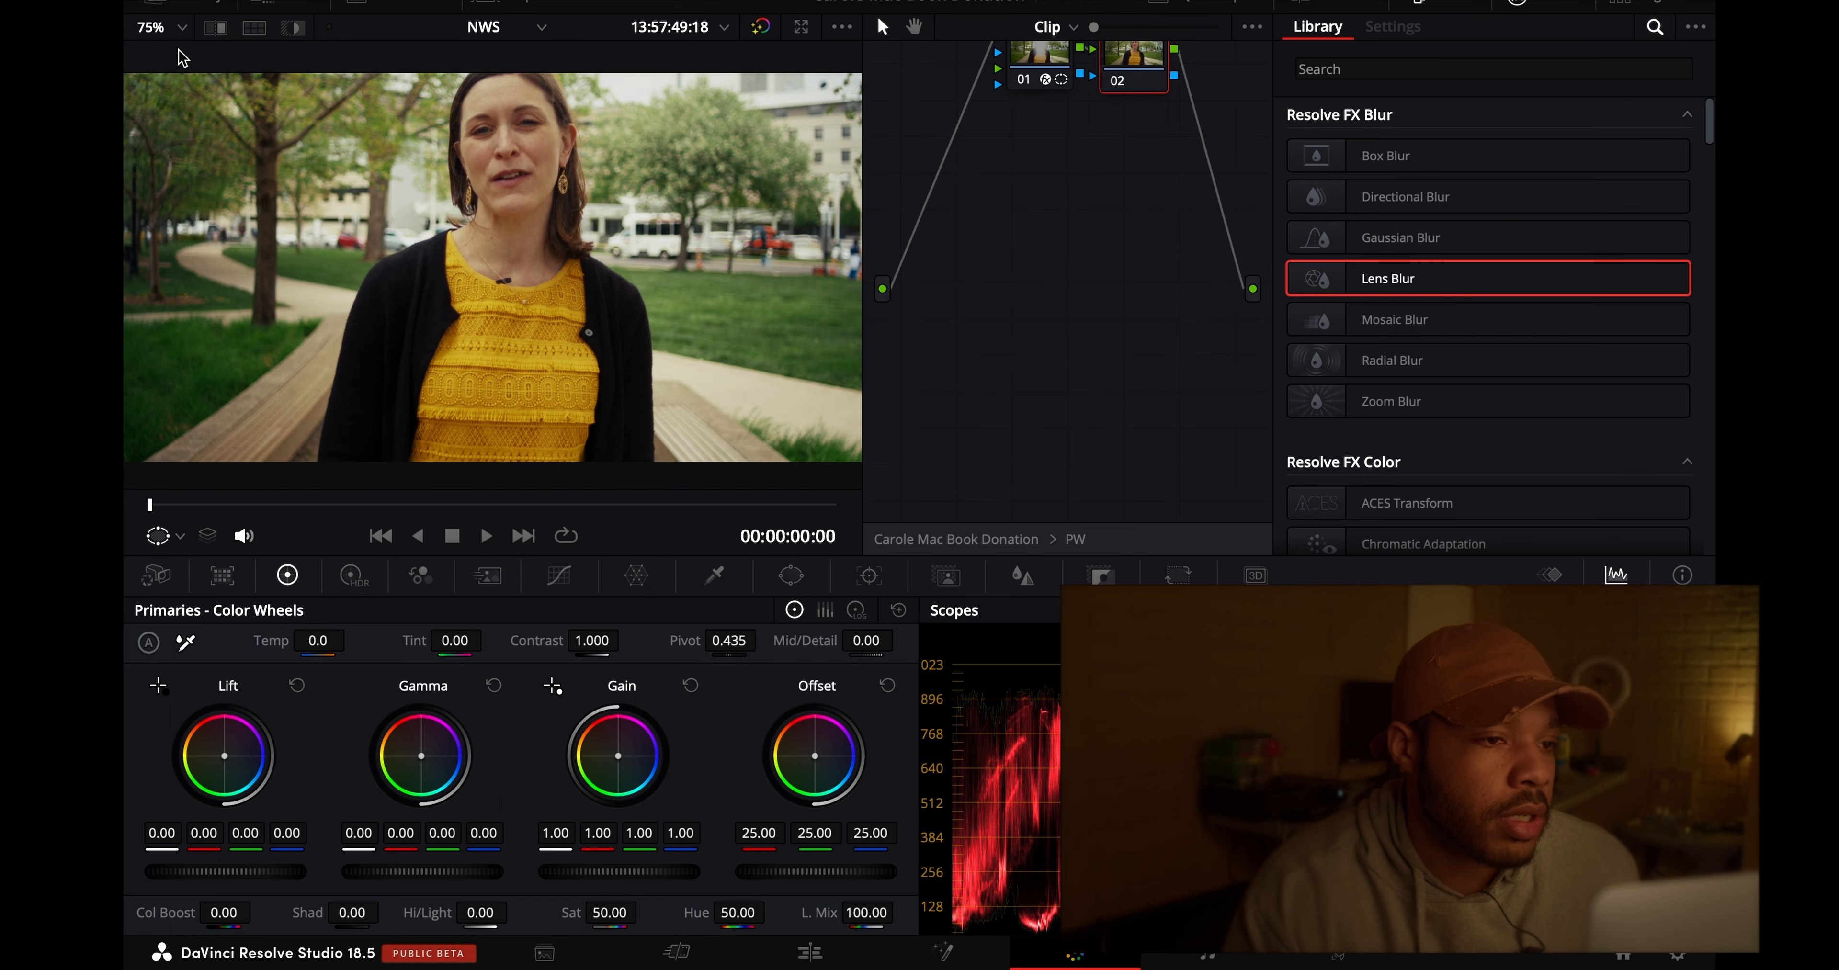
# - Examine the face and background at 300% and about 153% viewer zoom, and switch the Lens Blur on again
pyautogui.click(176, 28)
pyautogui.click(174, 241)
pyautogui.scroll(-5, 311, 196)
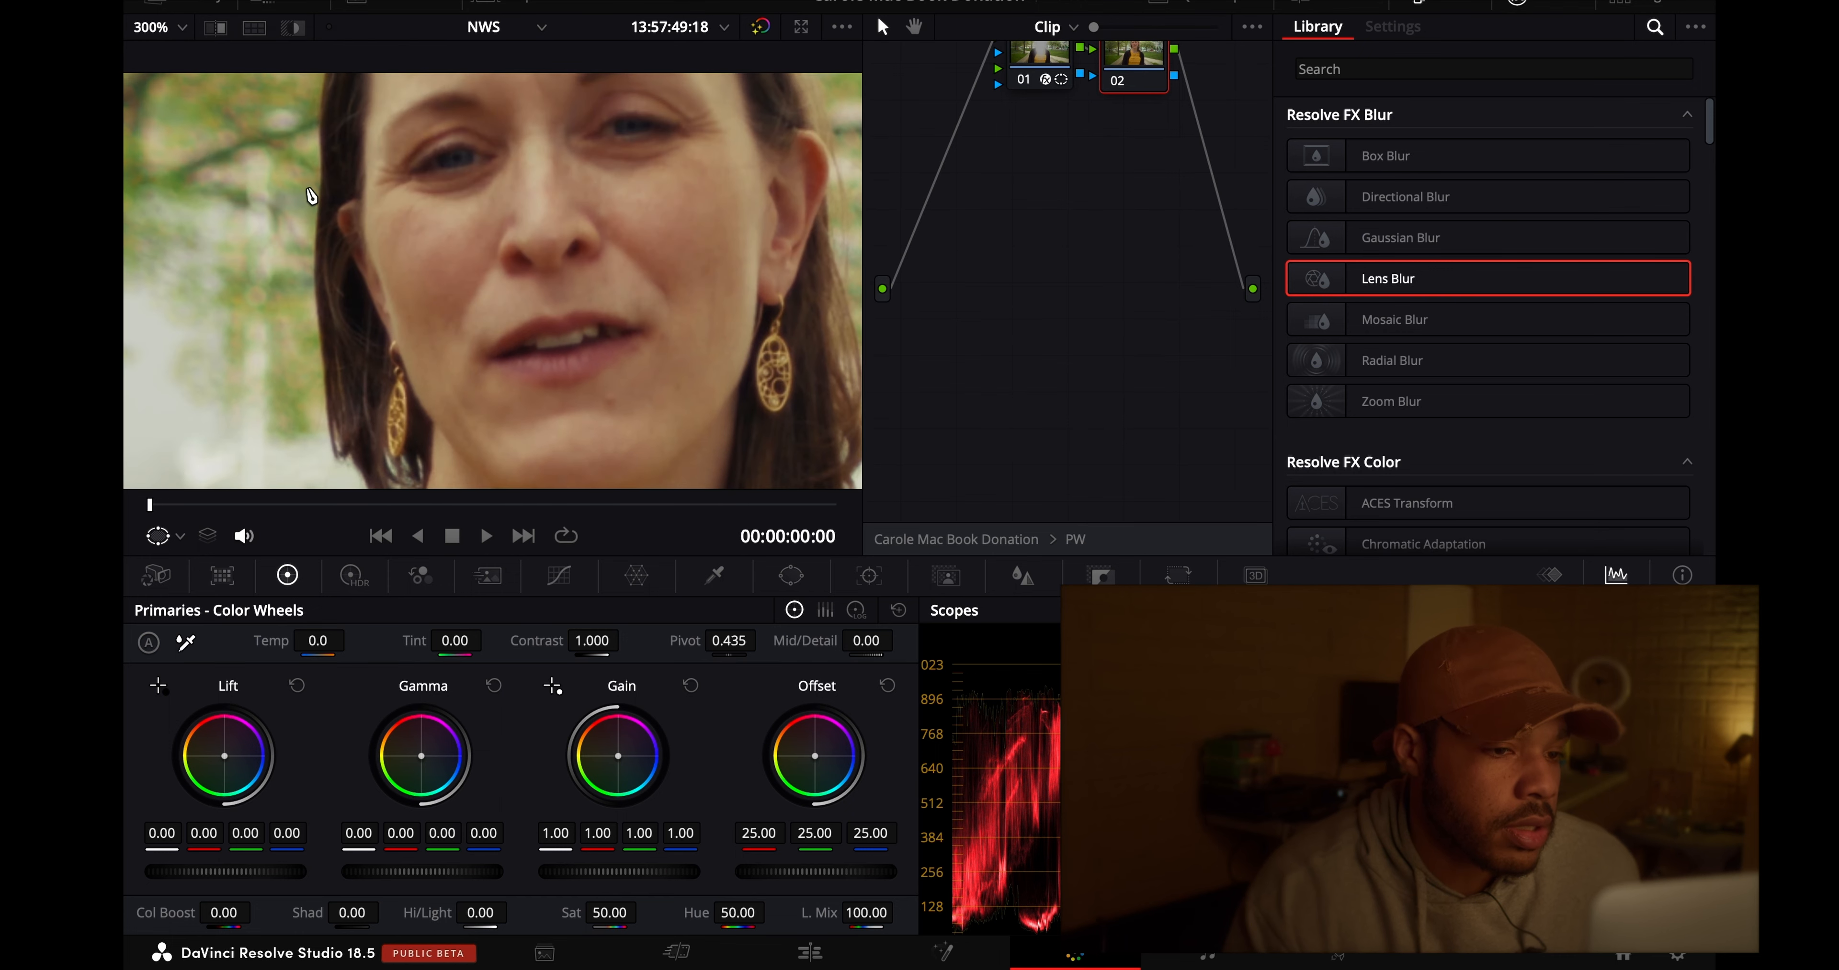
pyautogui.click(1040, 61)
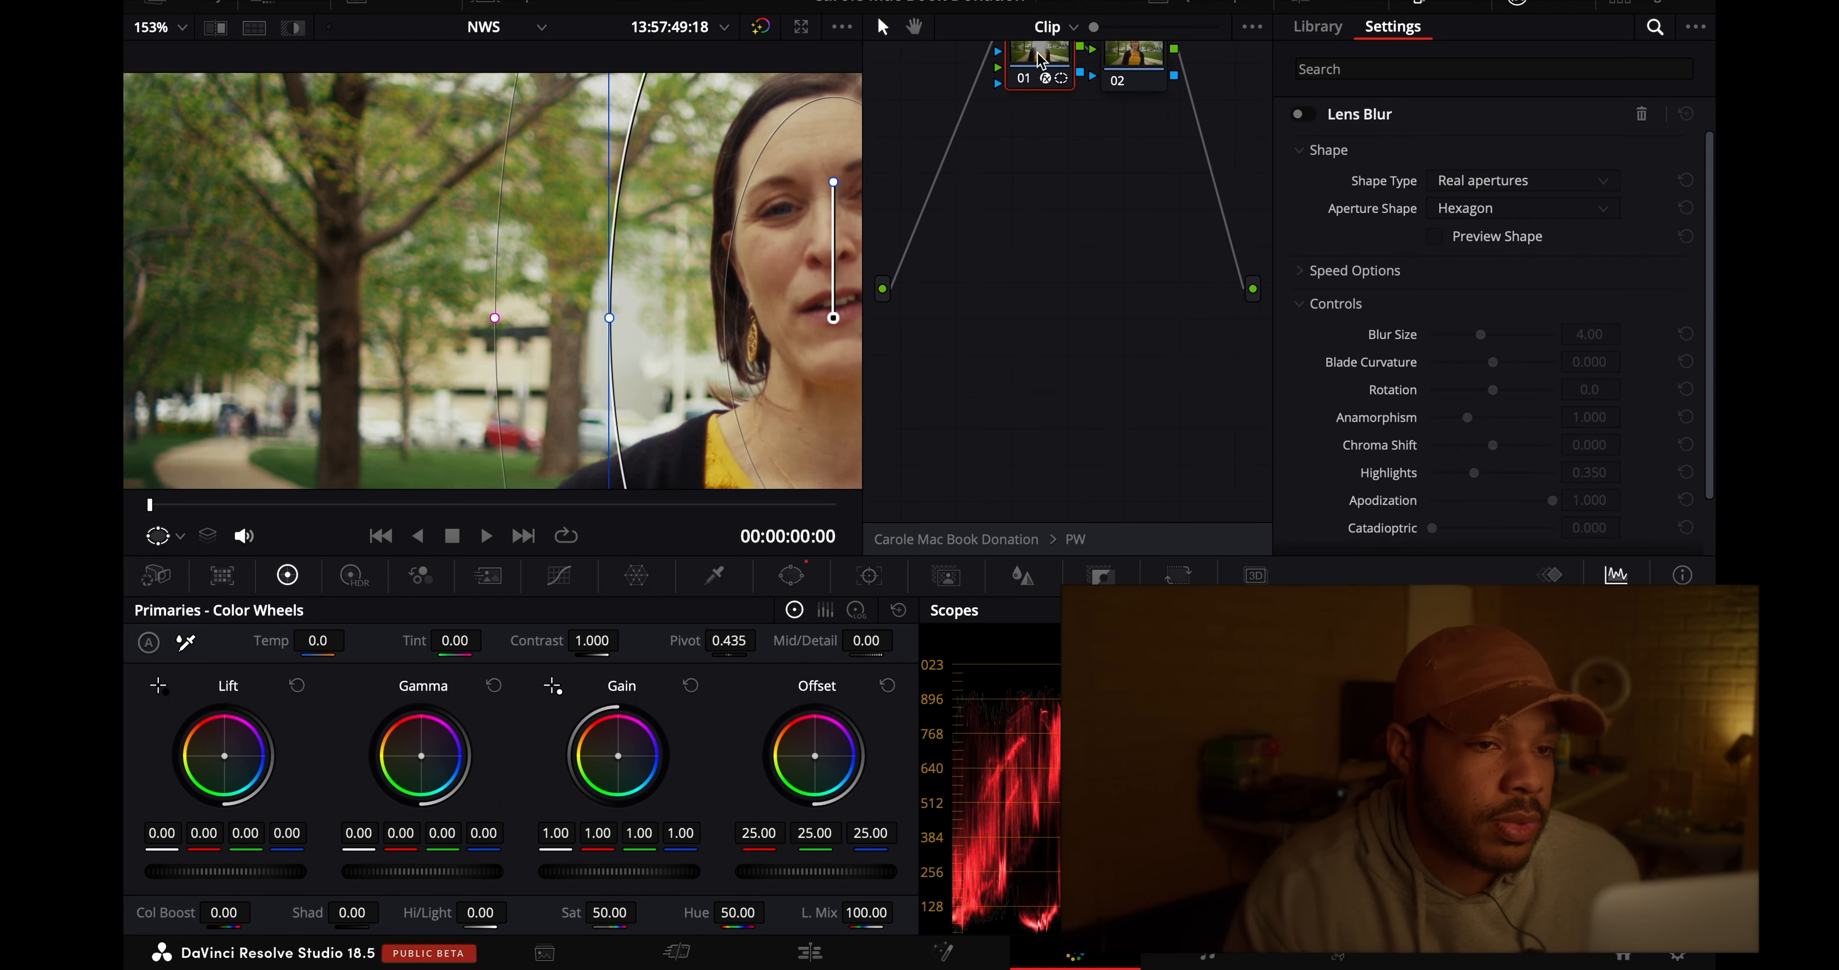
pyautogui.click(1301, 115)
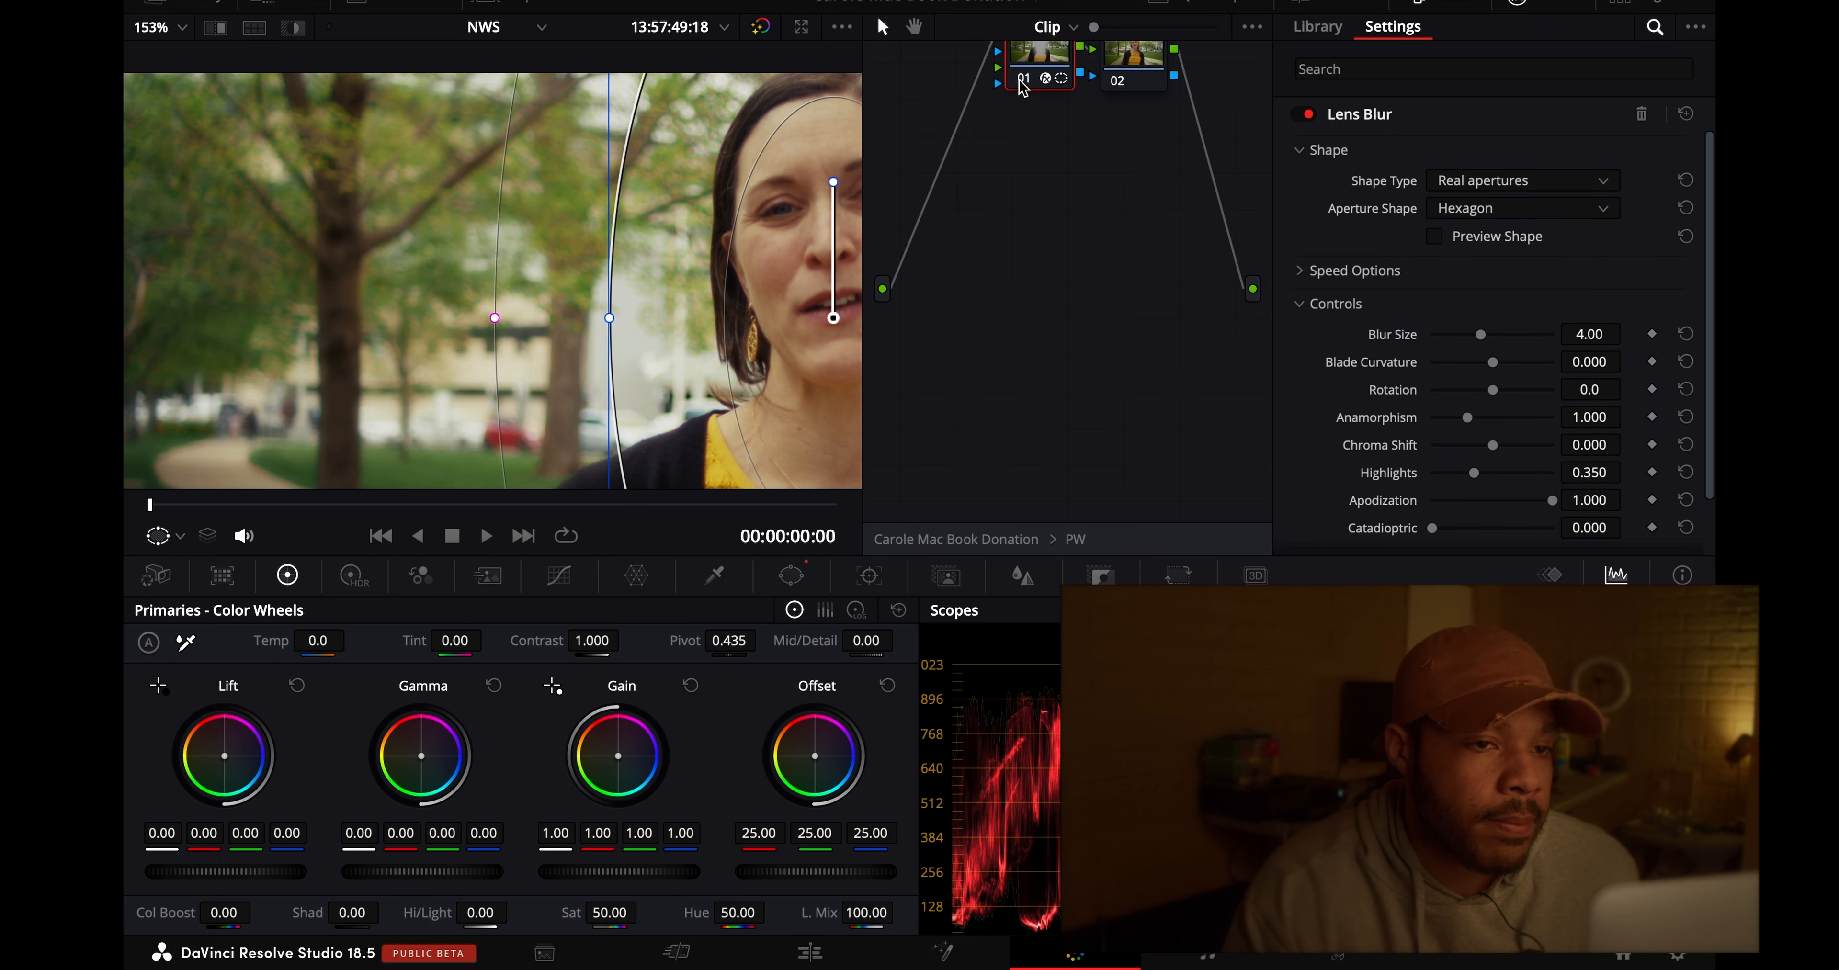
# - Compare the background trees at 153% zoom with and without the Lens Blur node
pyautogui.click(1131, 74)
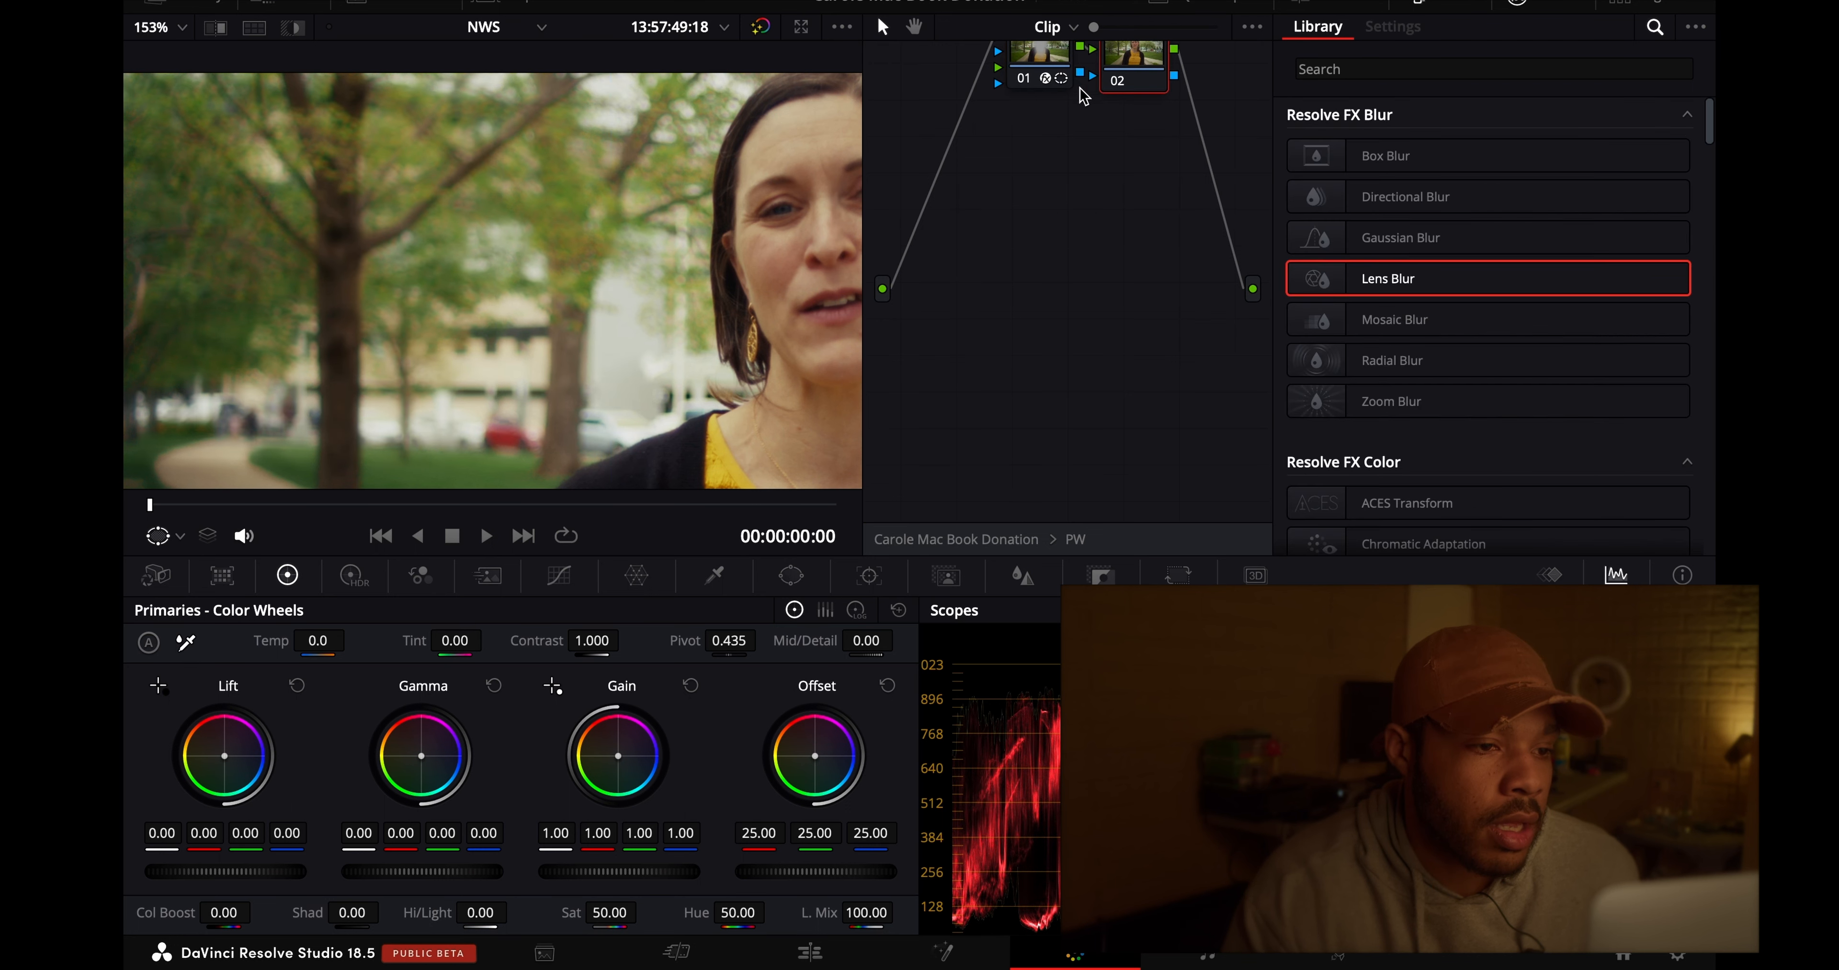
pyautogui.click(1022, 80)
pyautogui.click(1021, 79)
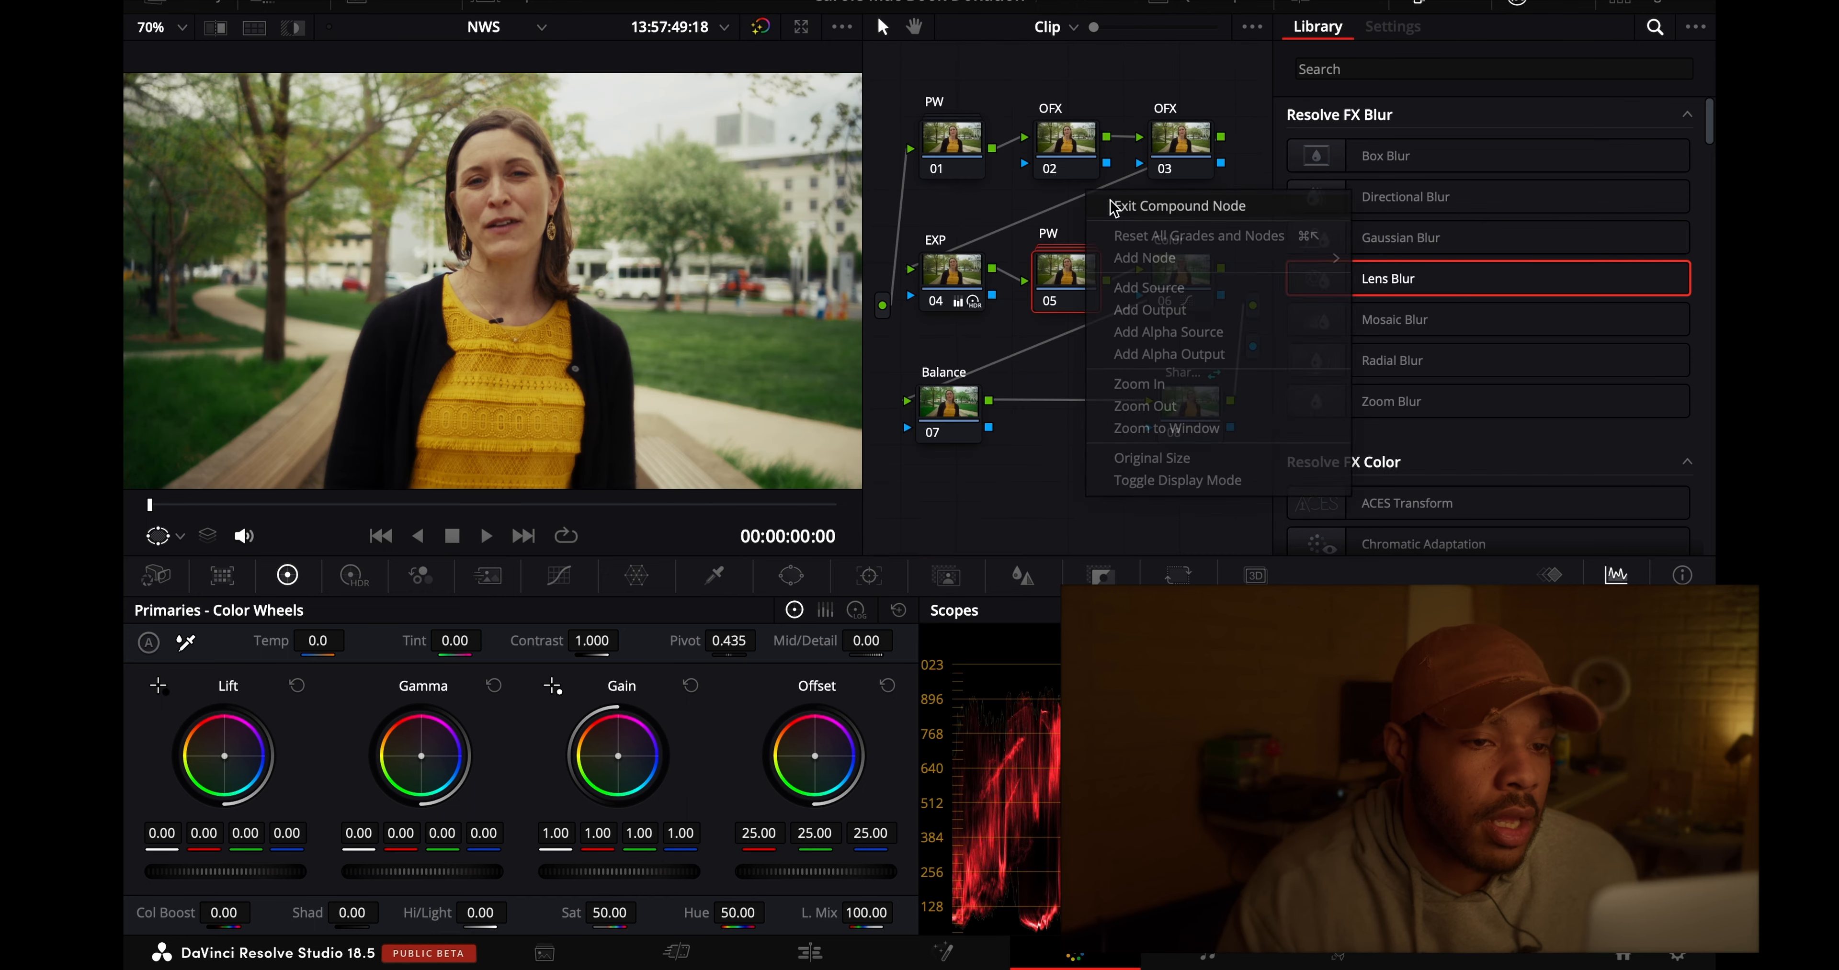
# - Fit the image in the viewer and inspect the windowed Lens Blur node inside the PW compound node
pyautogui.press('Escape')
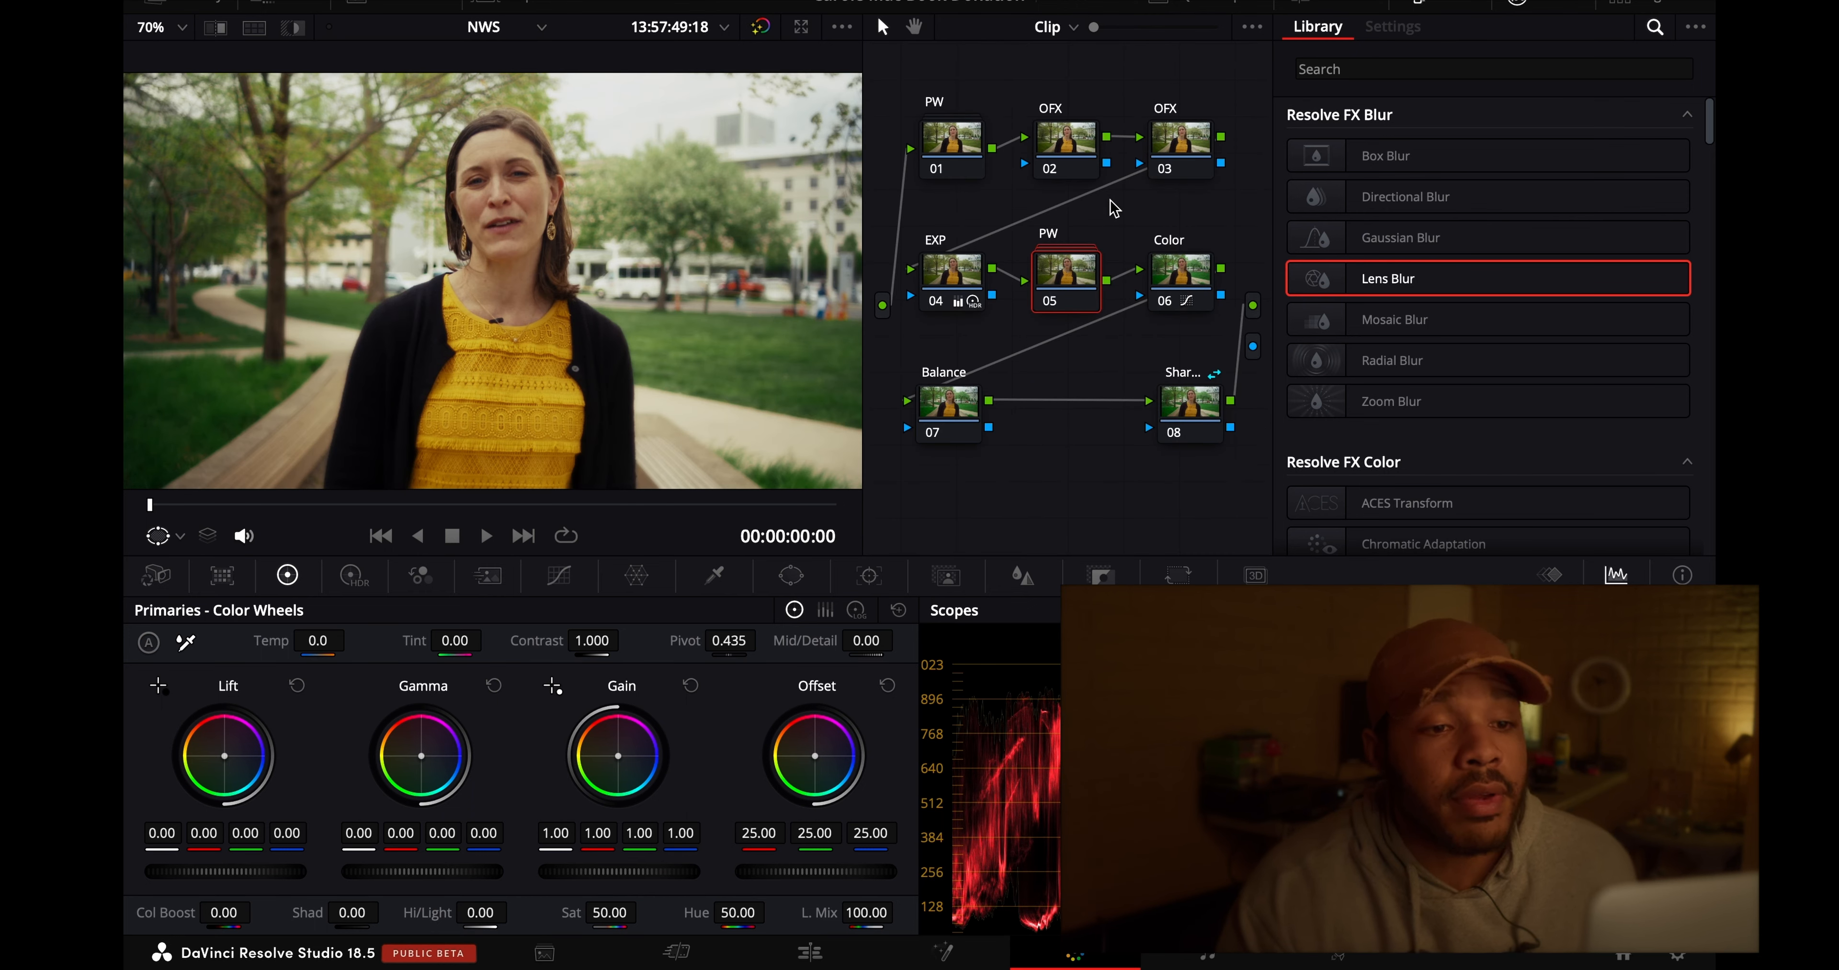
pyautogui.rightClick(1060, 271)
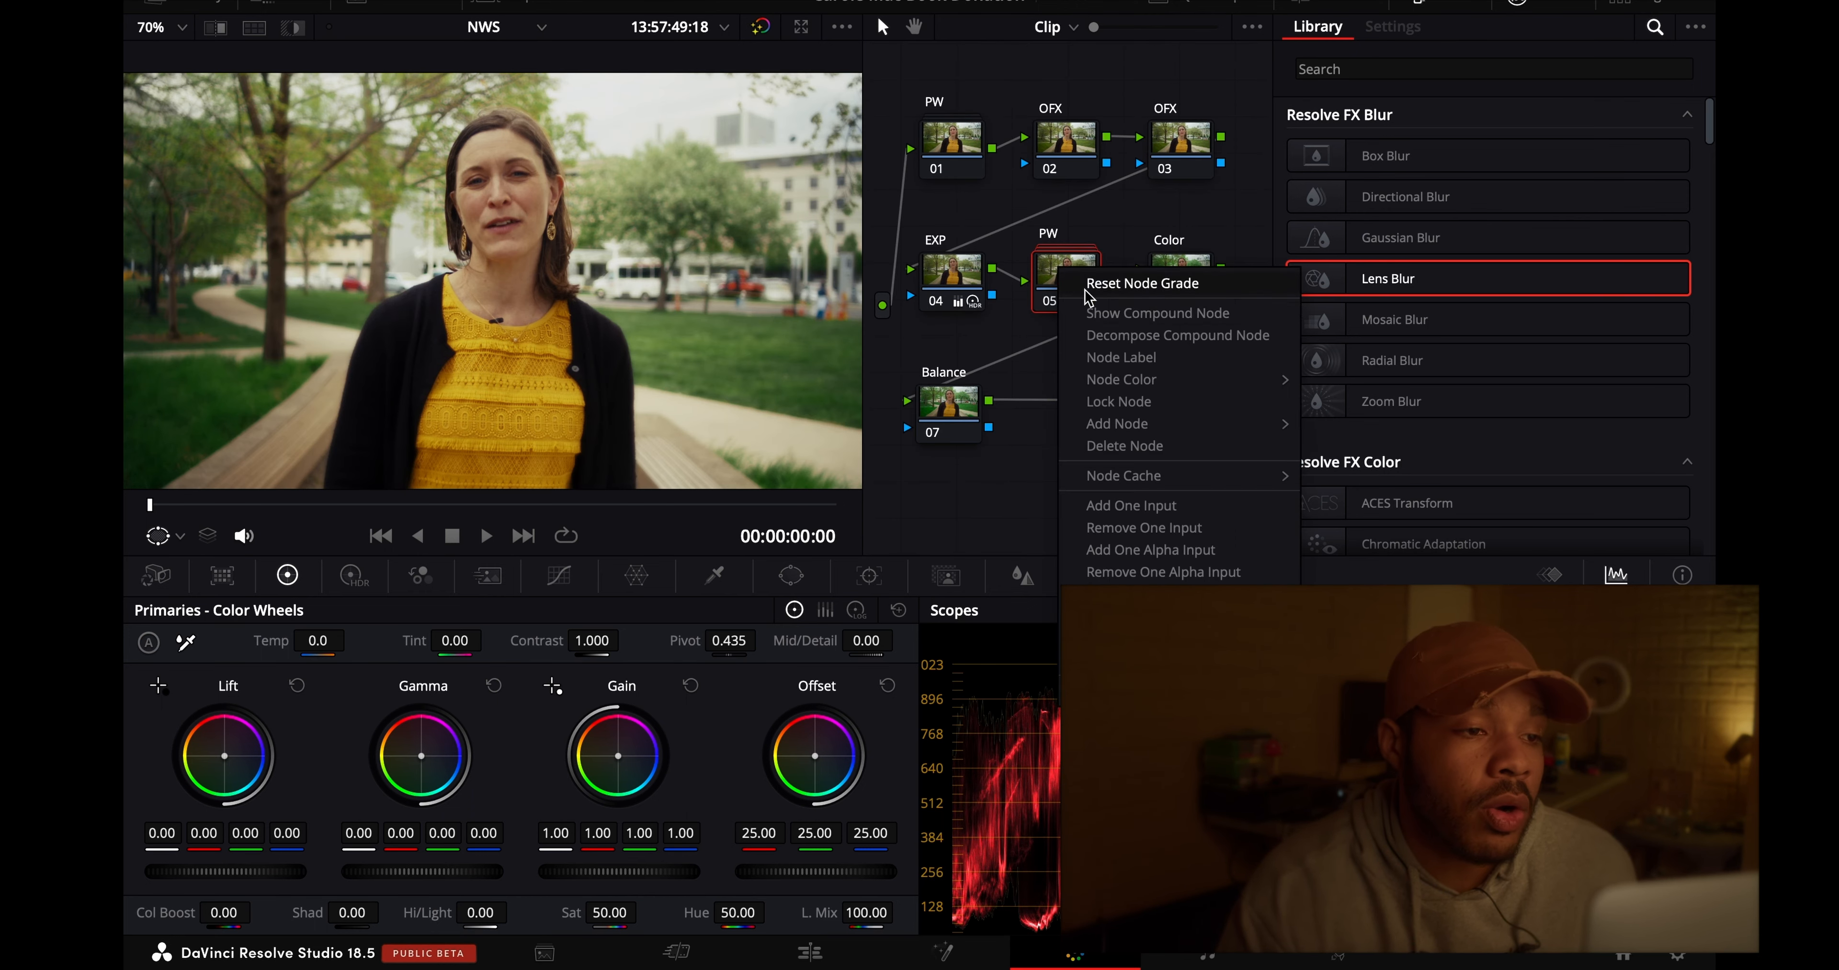
pyautogui.click(1093, 313)
pyautogui.click(1048, 57)
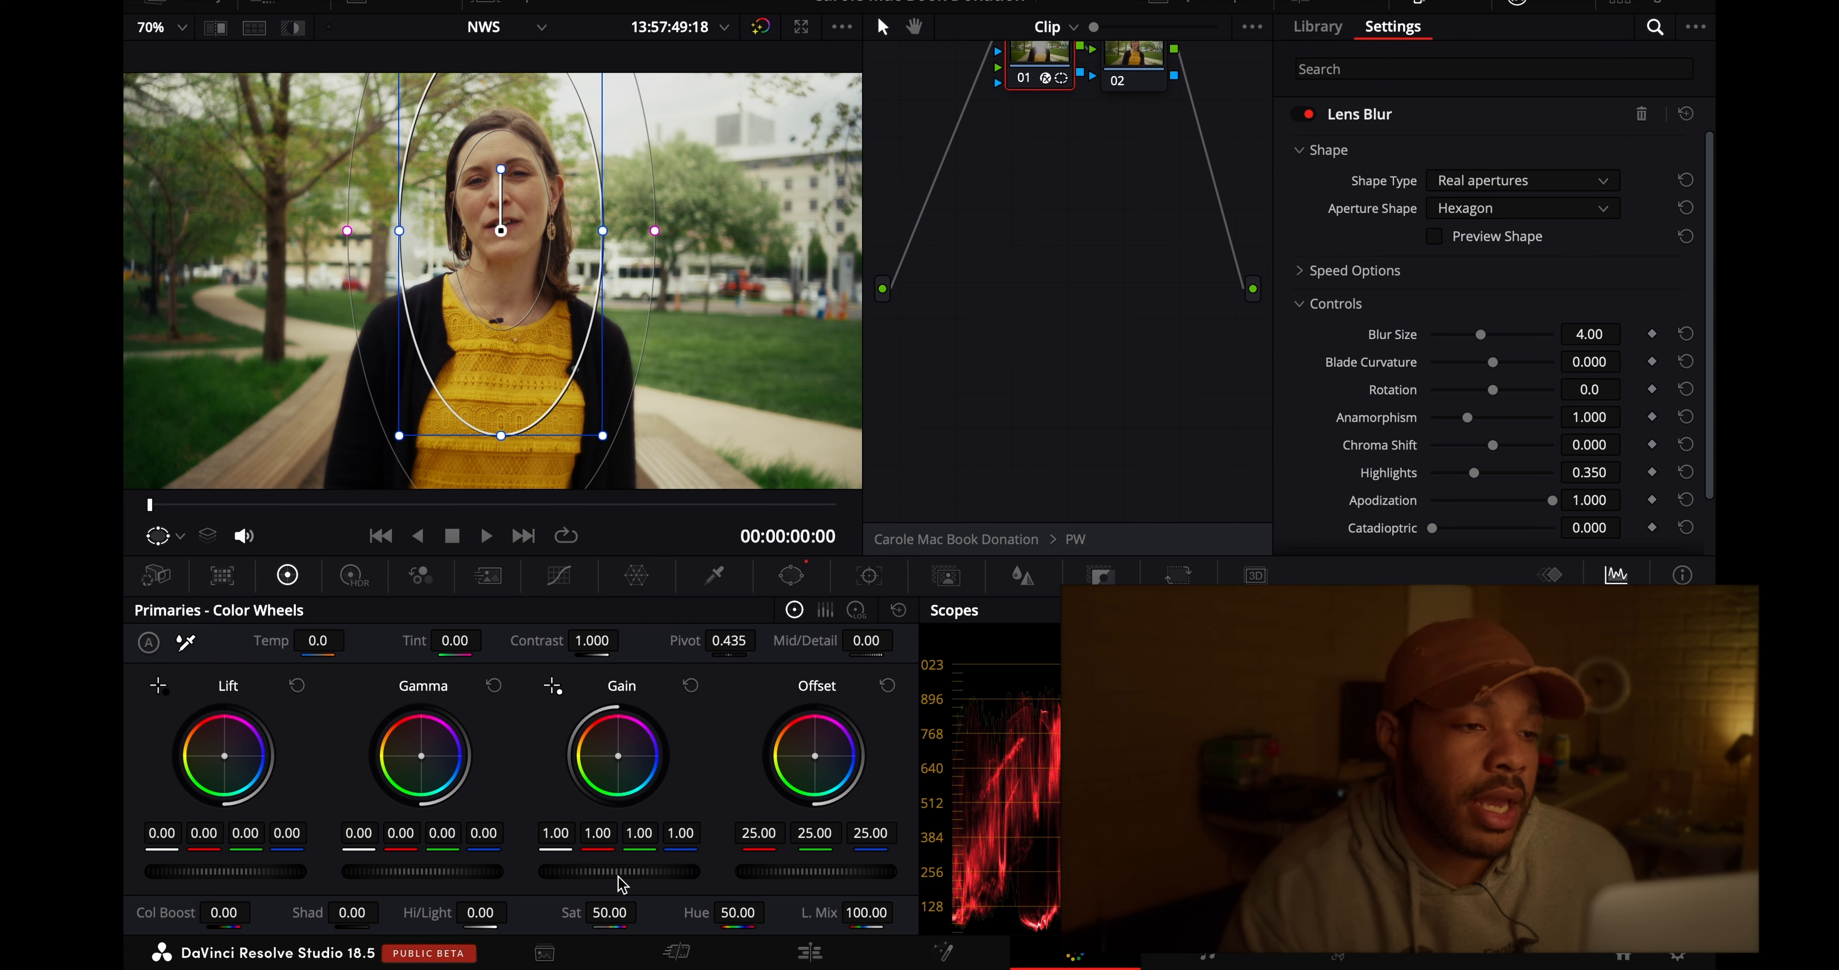
pyautogui.moveTo(615, 882); pyautogui.dragTo(476, 874)
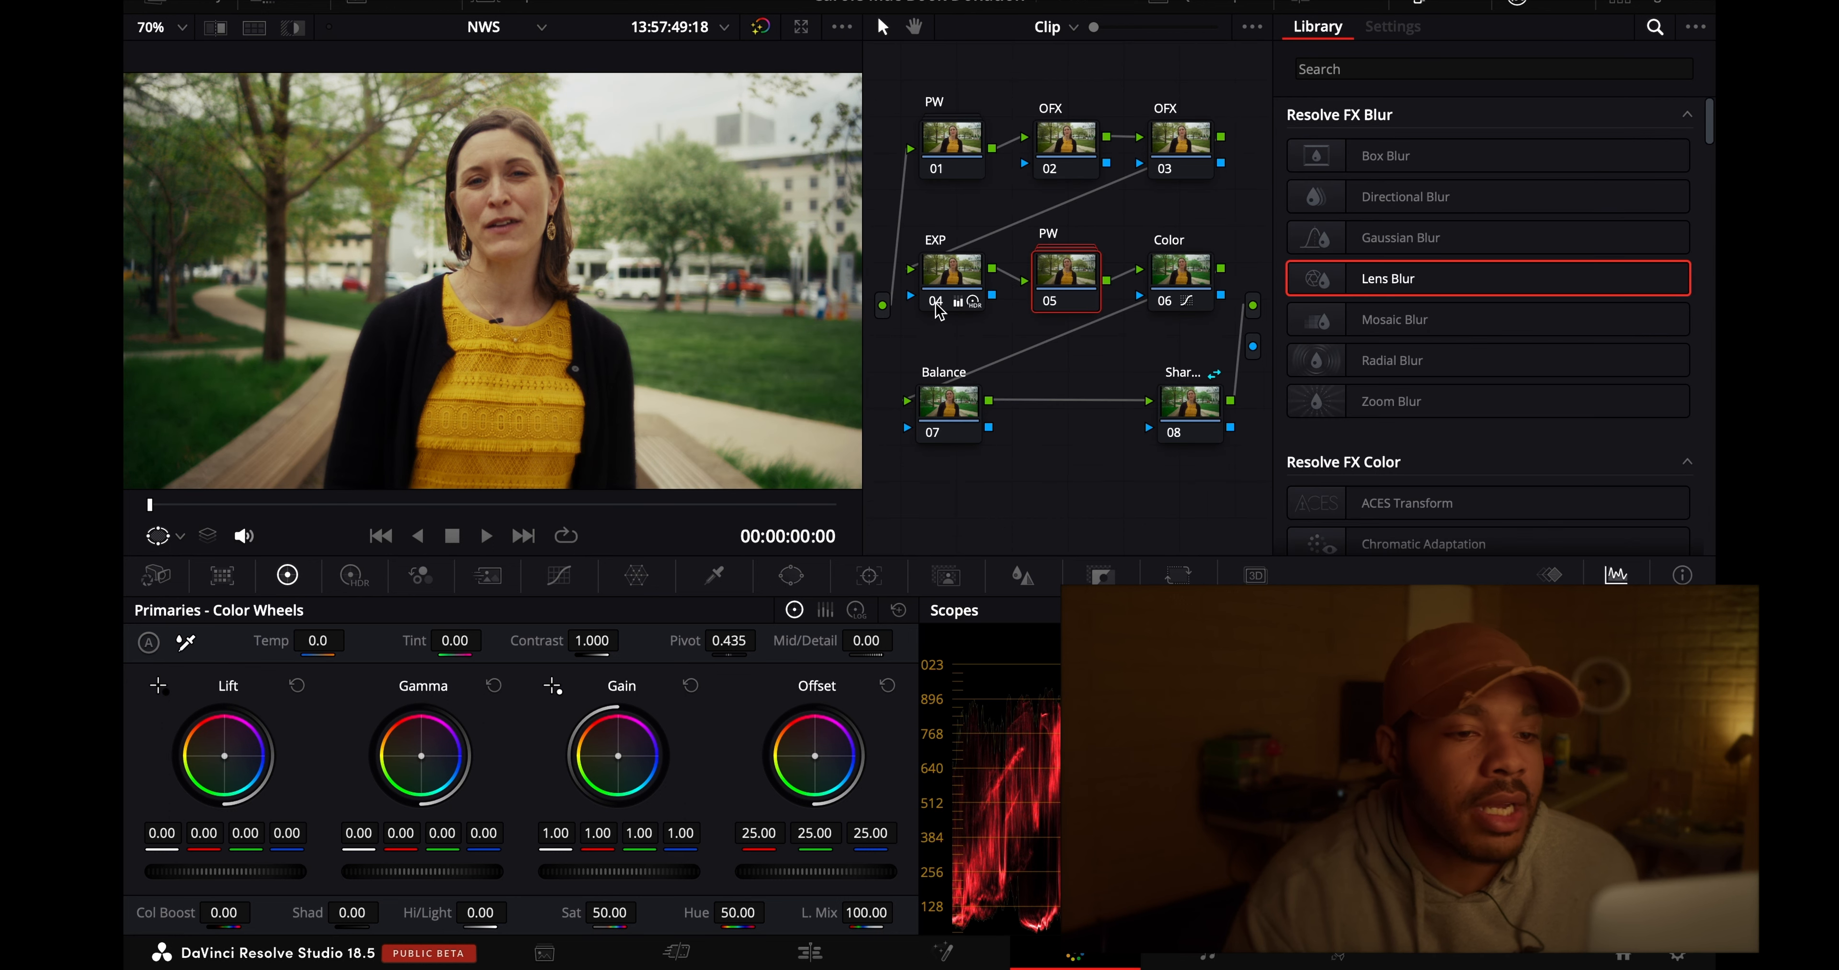
# - Disable the EXP, Color and PW nodes and compare the image with all color grades bypassed
pyautogui.click(936, 303)
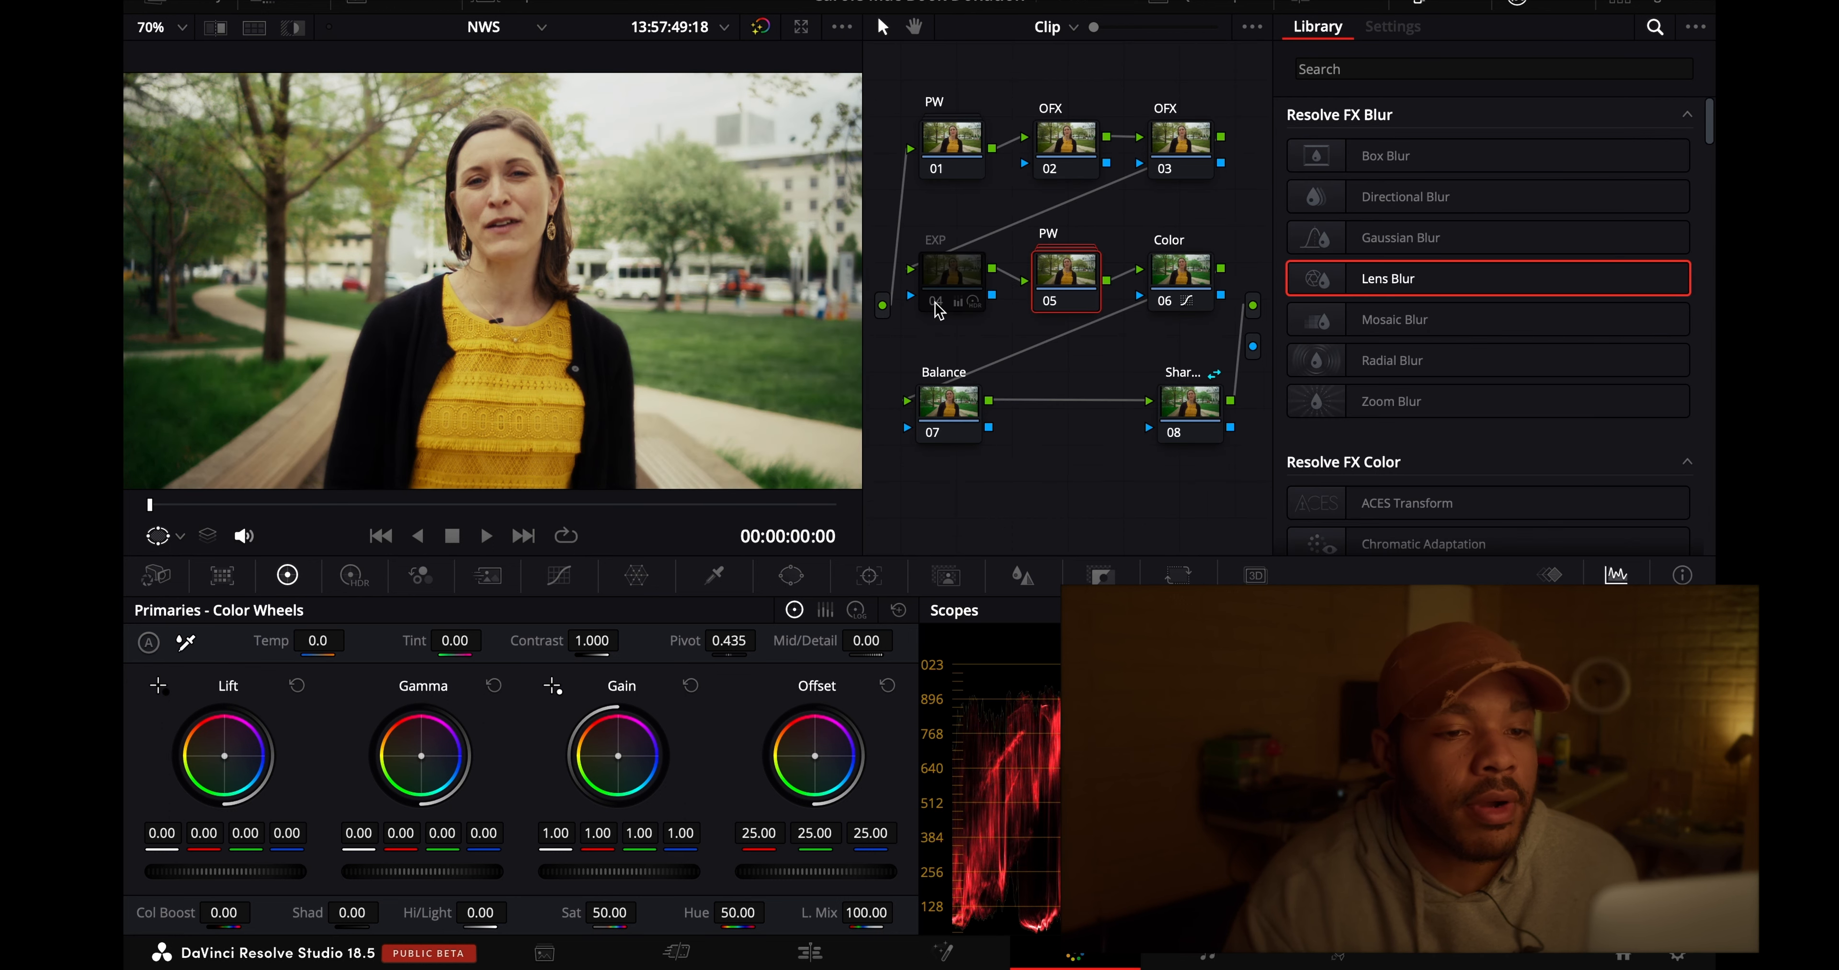
pyautogui.click(936, 303)
pyautogui.click(936, 303)
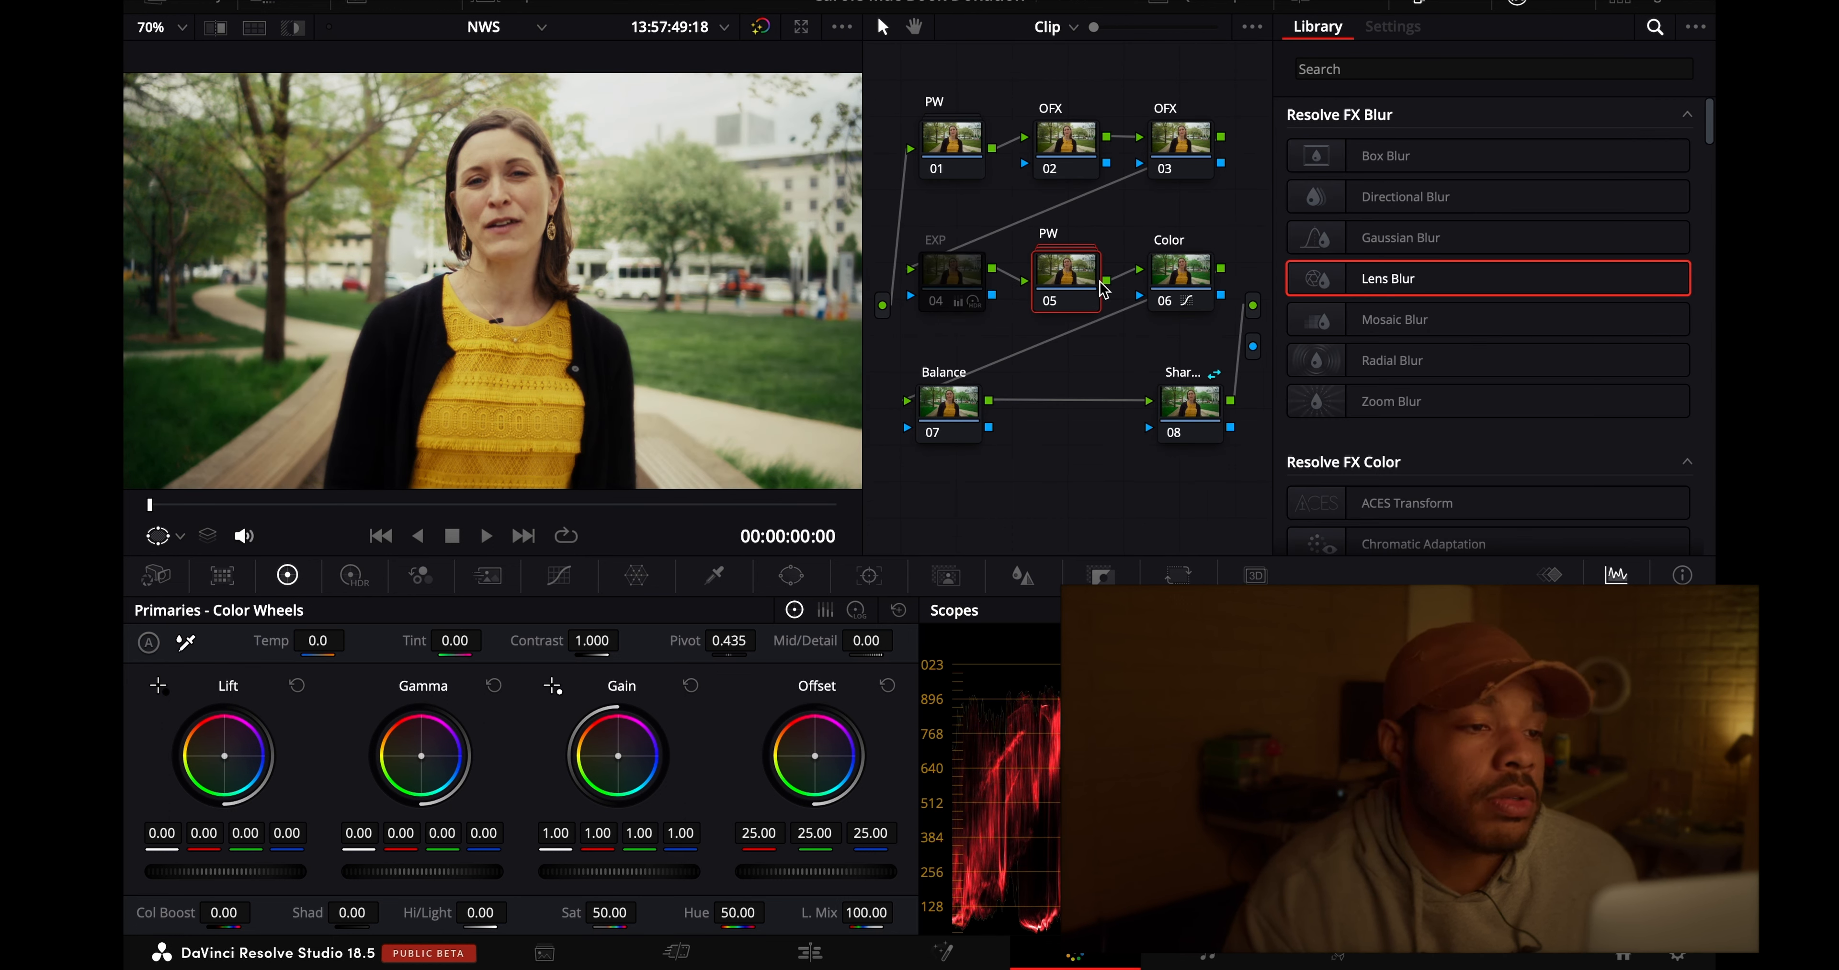
pyautogui.click(1164, 300)
pyautogui.click(1048, 303)
pyautogui.click(1047, 303)
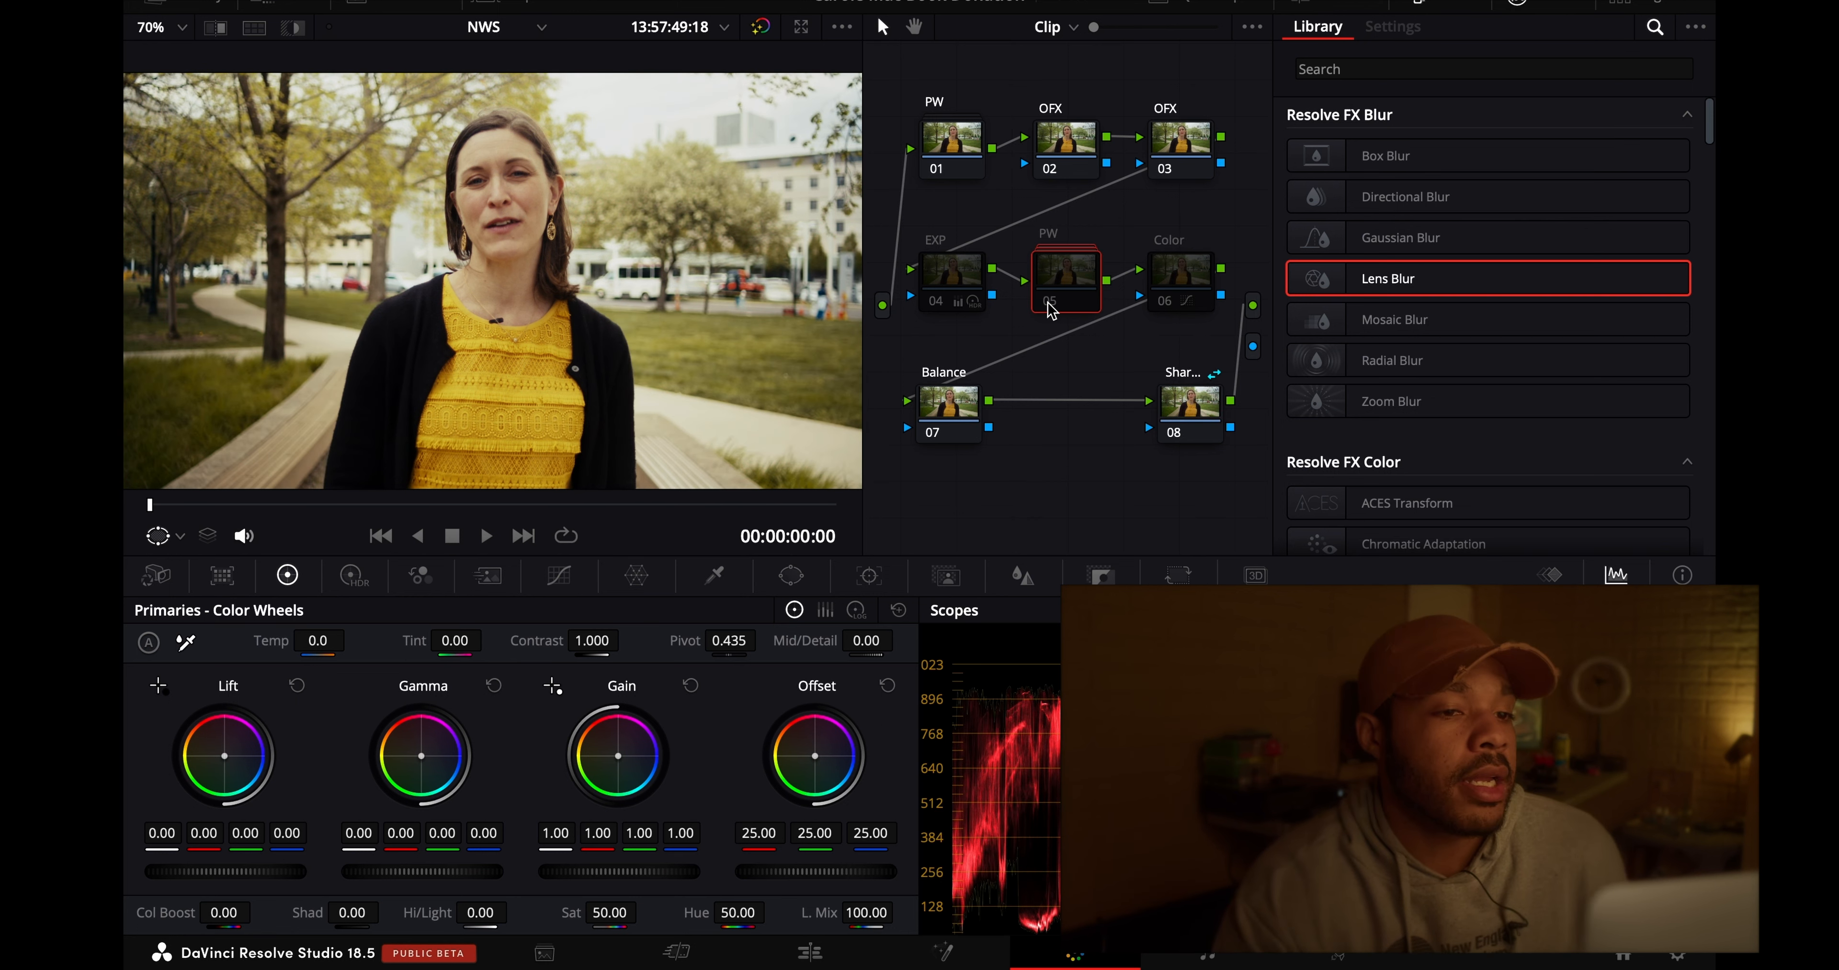
pyautogui.click(1164, 312)
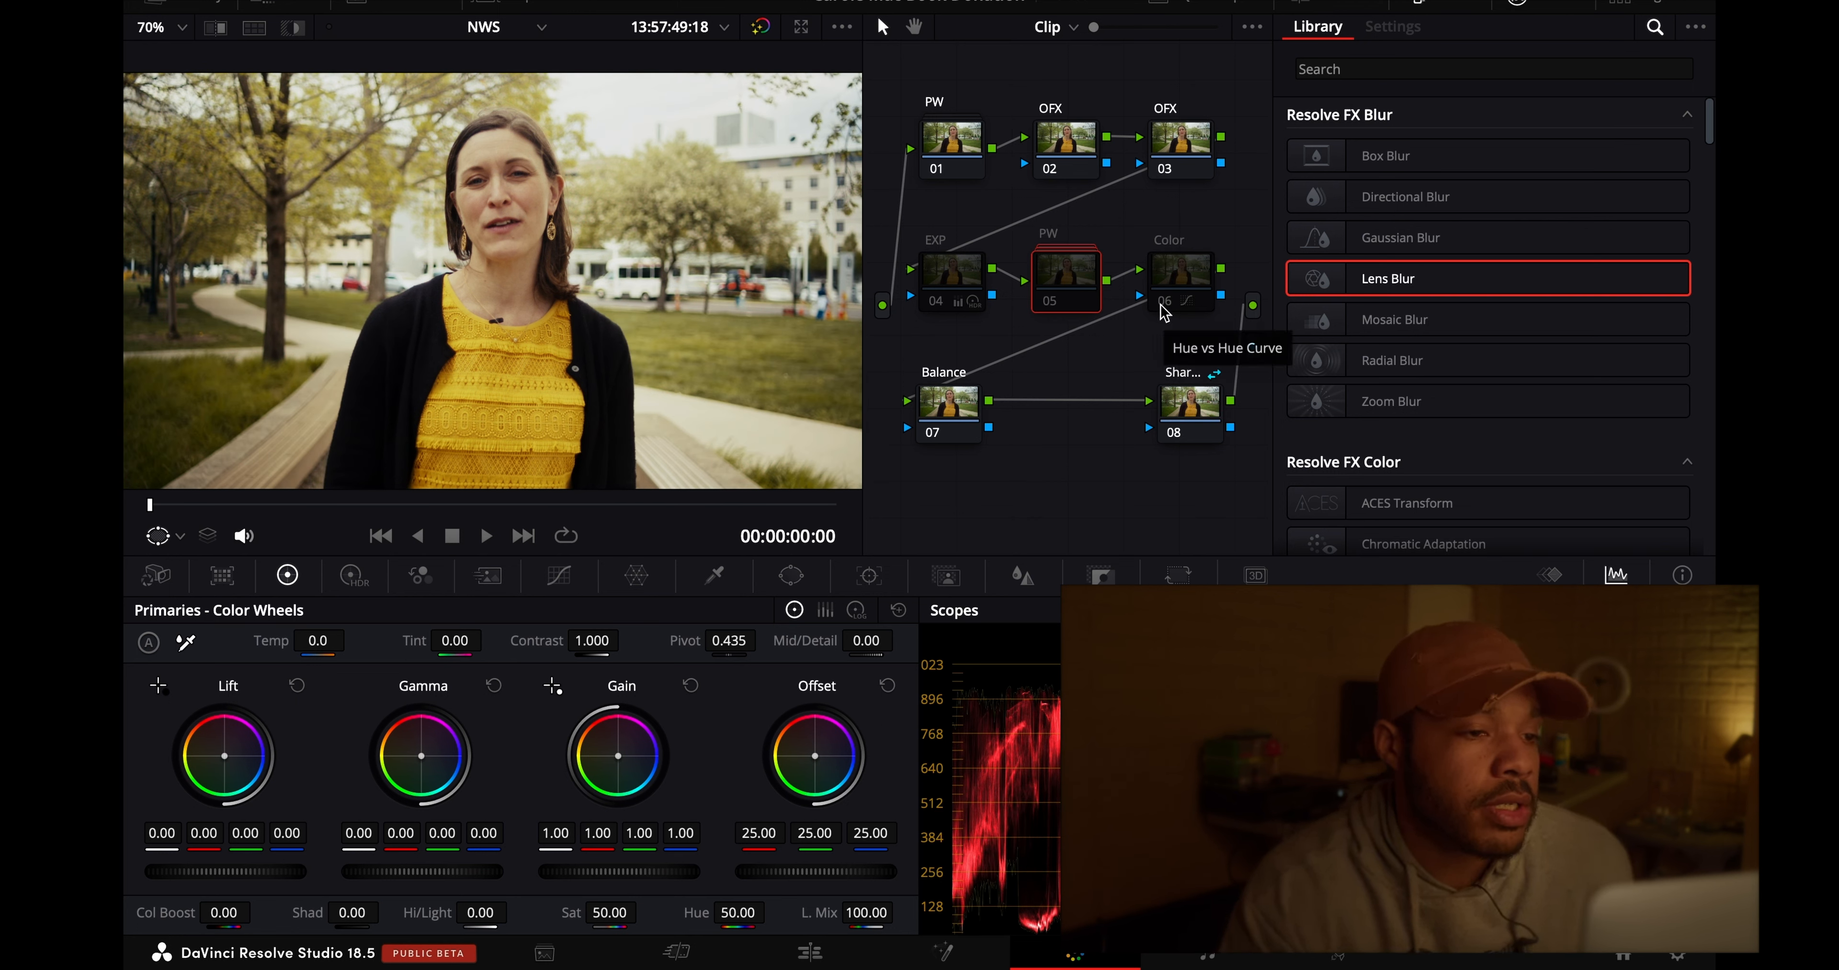
pyautogui.click(761, 26)
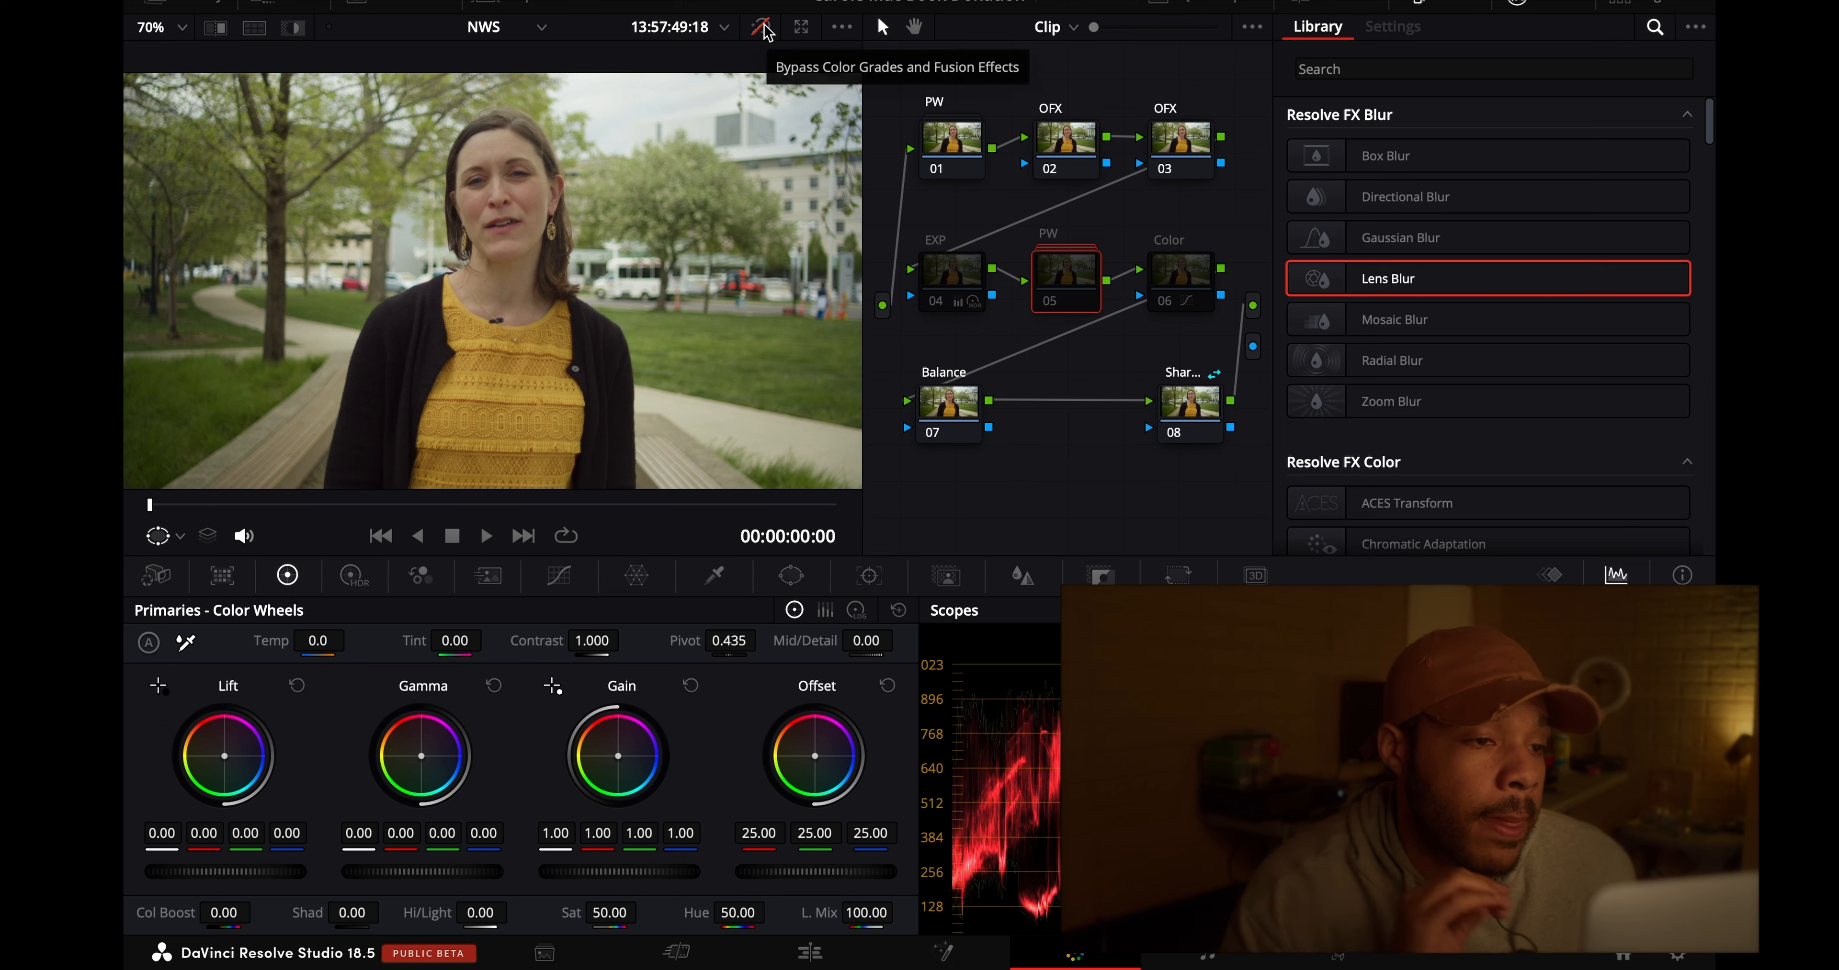
pyautogui.click(763, 27)
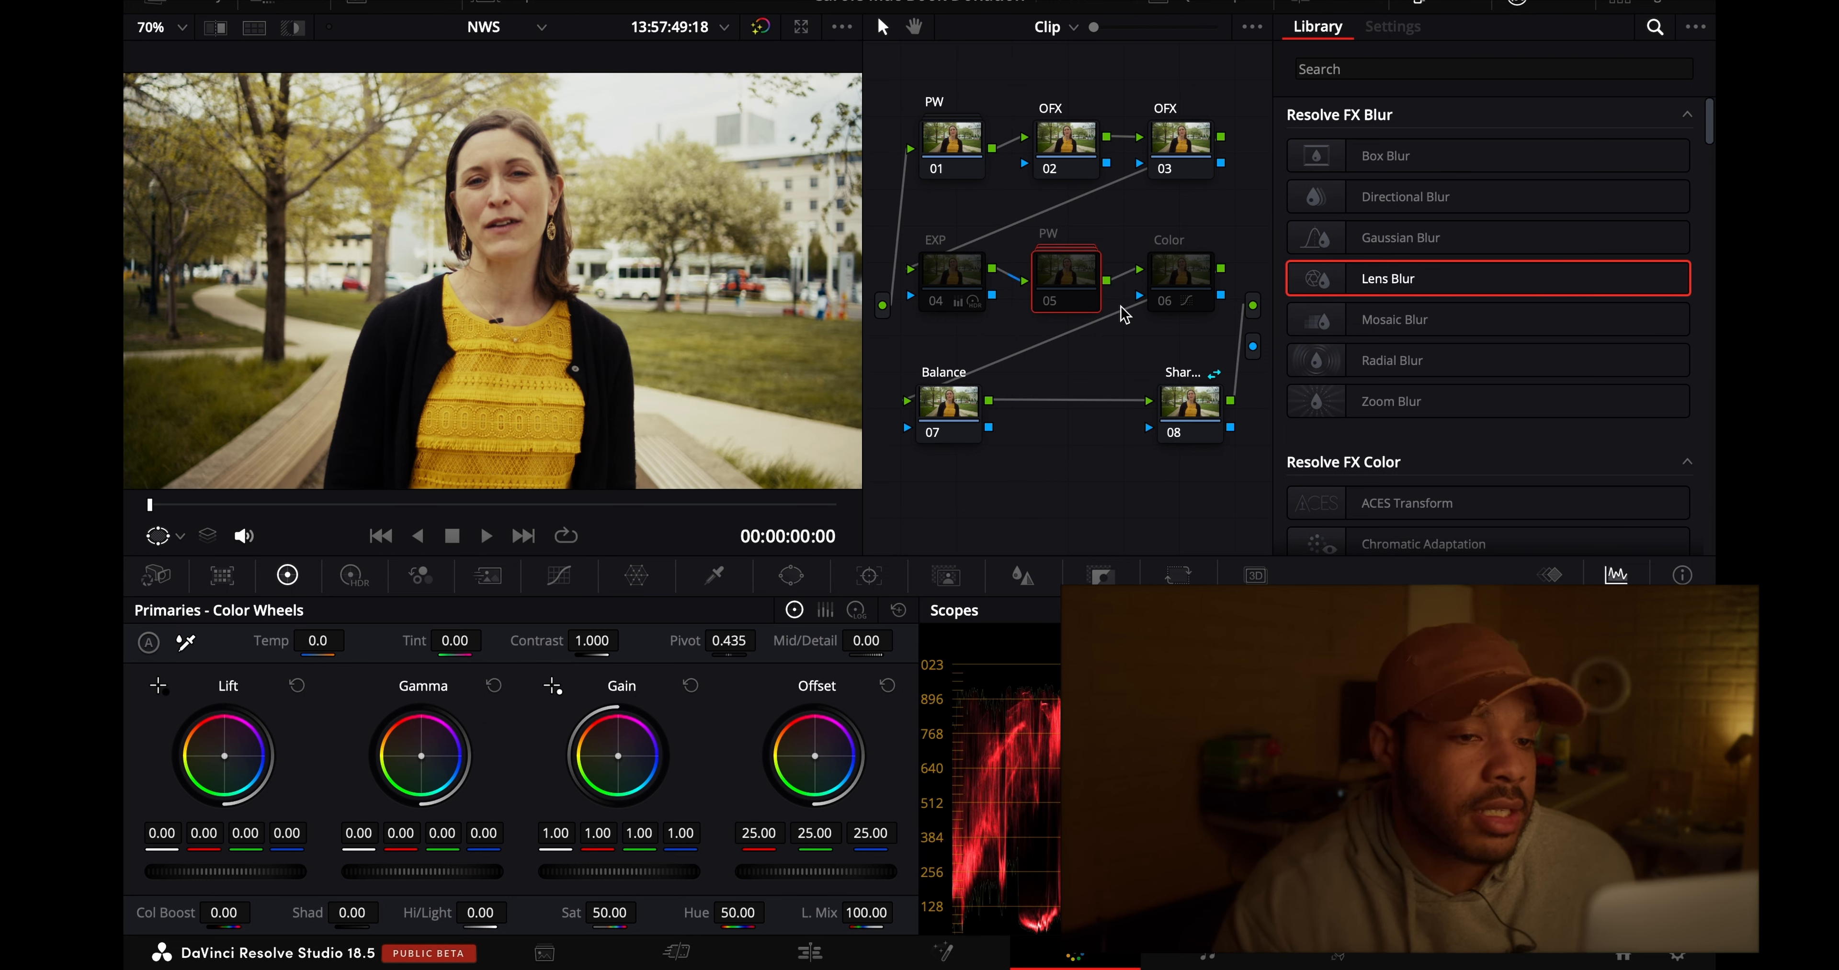
# - Switch the Color, PW and EXP nodes back on one at a time to compare their contributions
pyautogui.click(1164, 302)
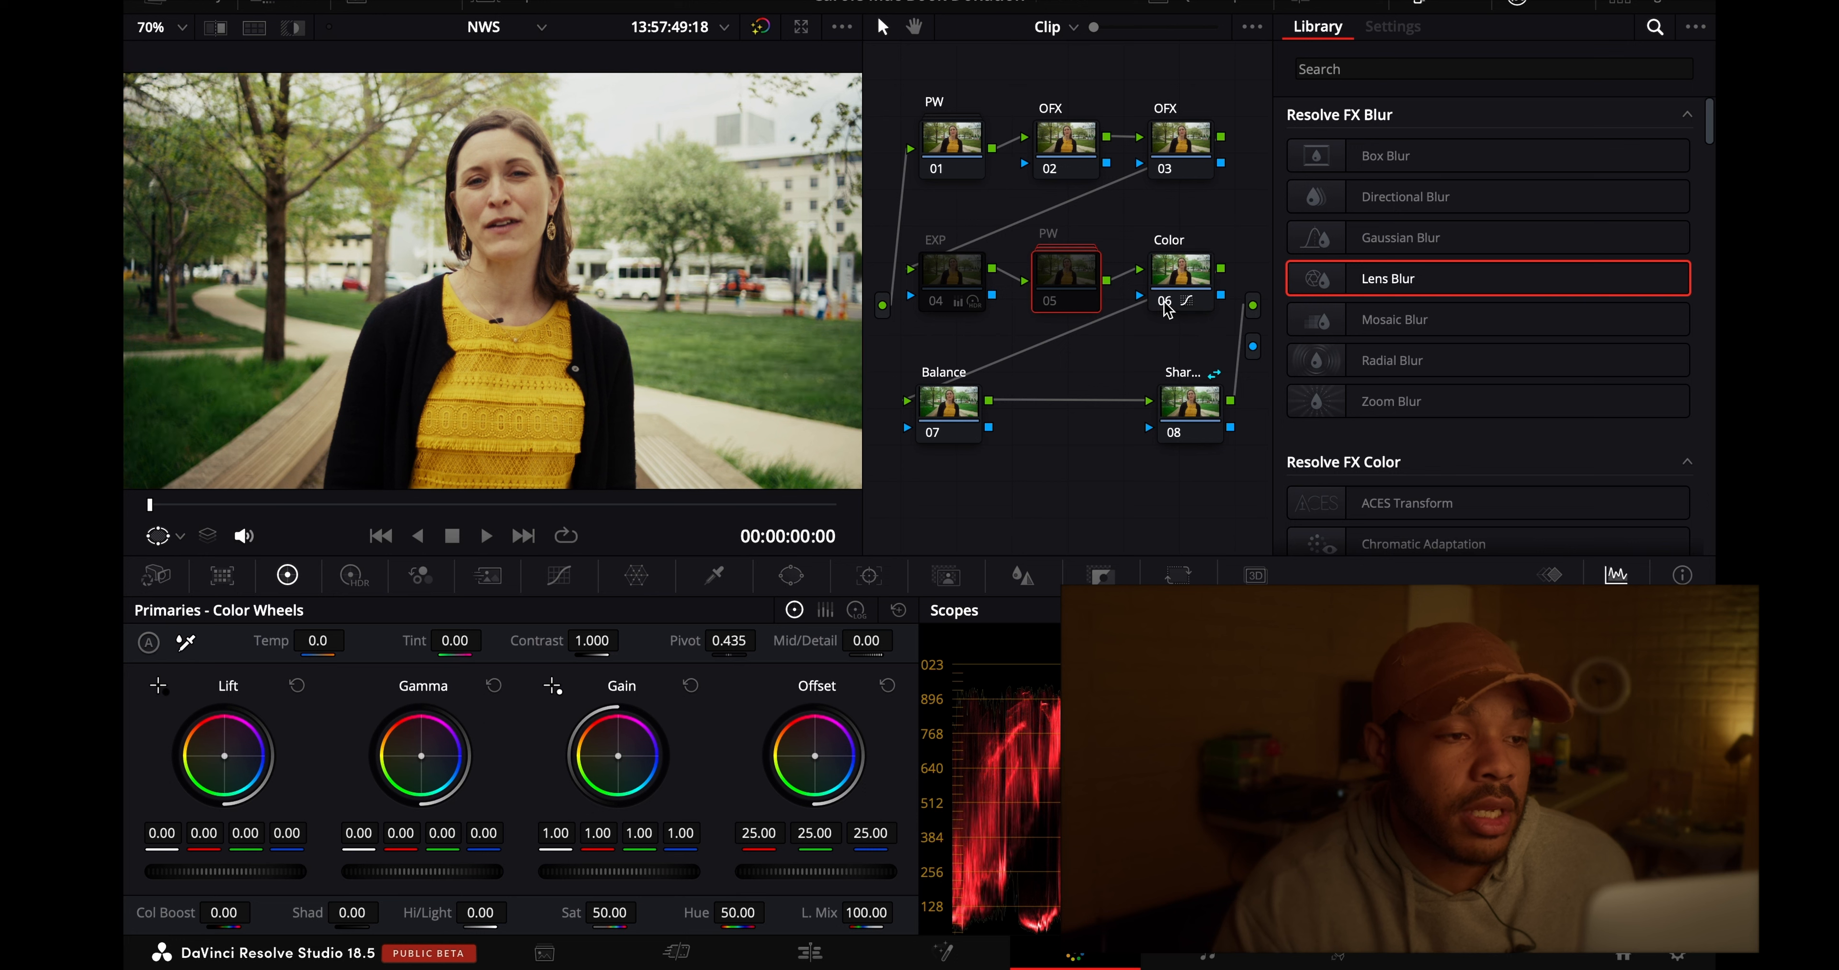
pyautogui.click(1047, 304)
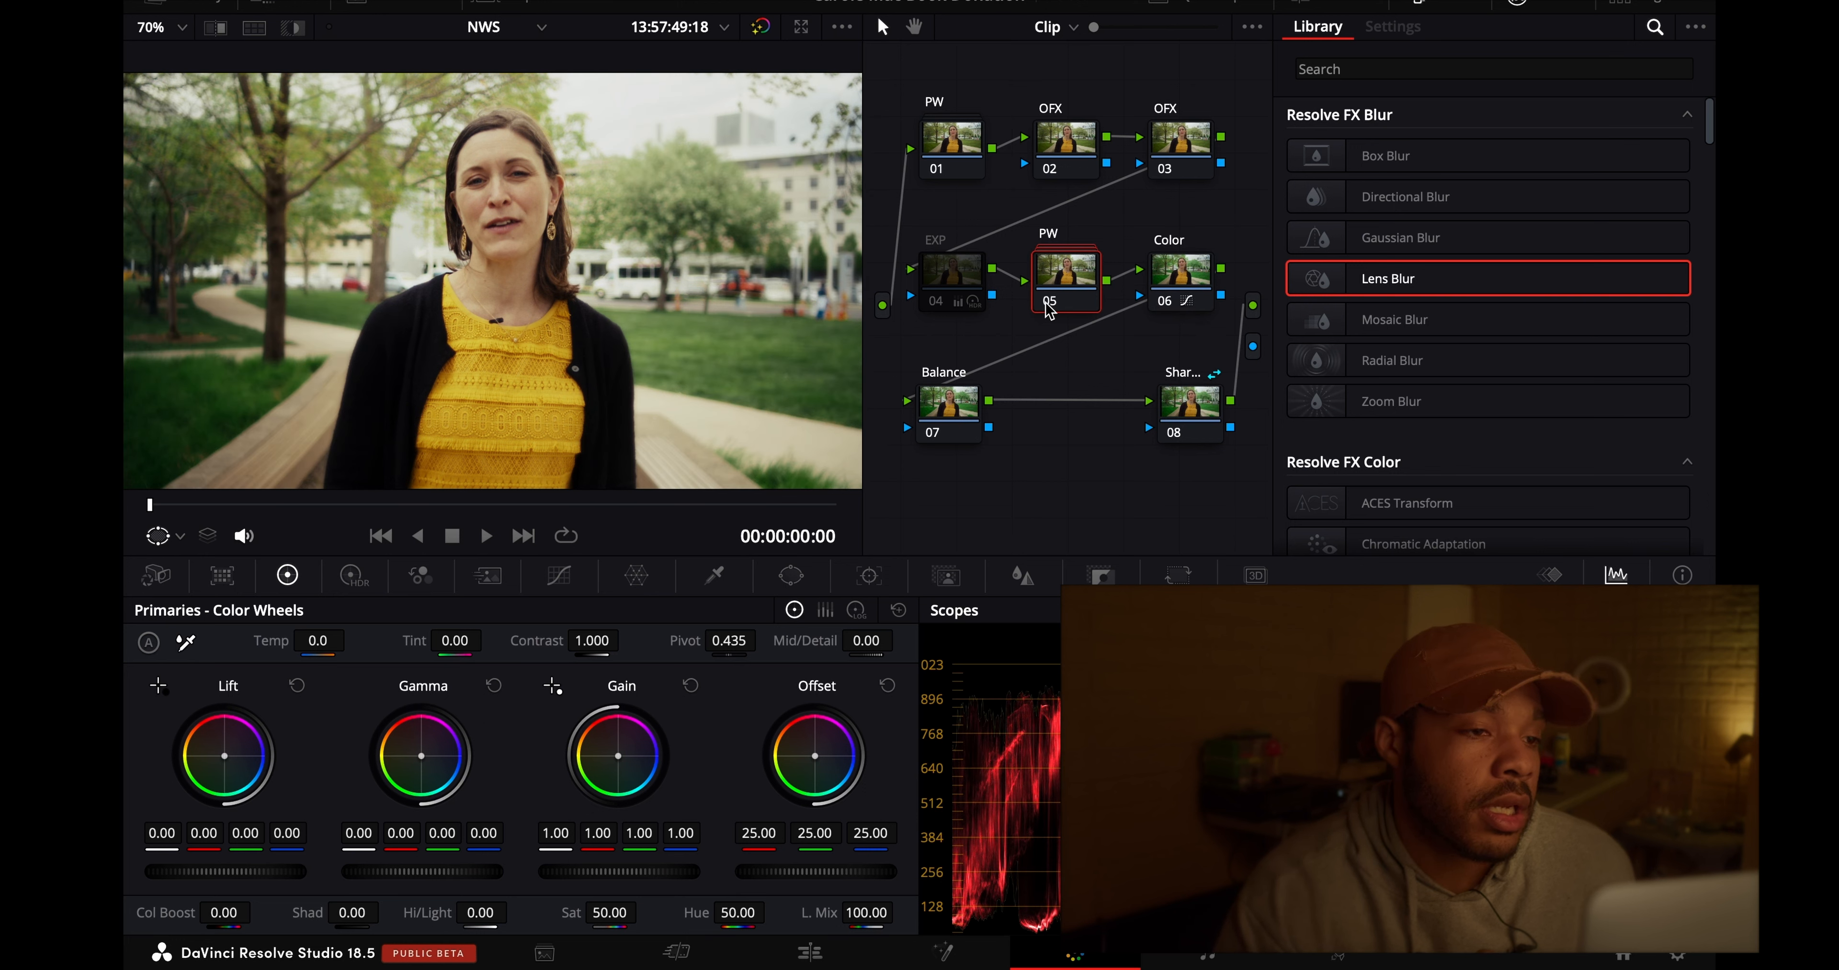
pyautogui.click(937, 305)
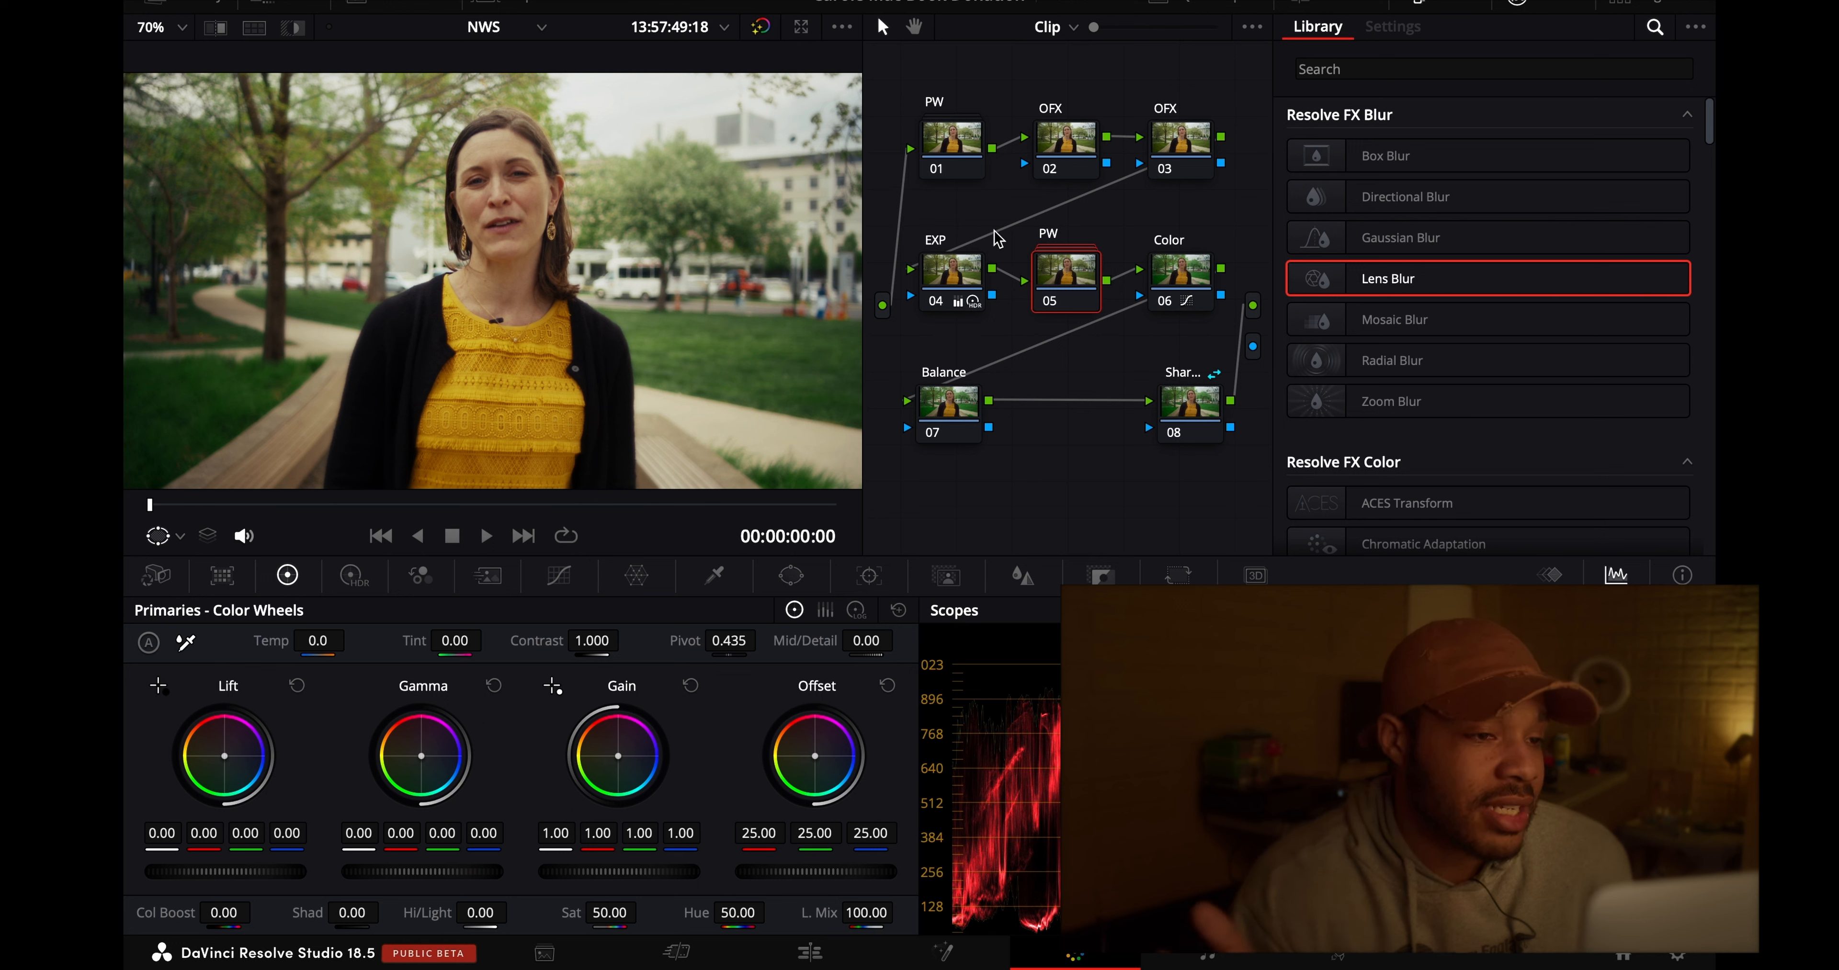
# - Review the EXP node's HDR color wheels and the Color node's Hue vs Hue curve
pyautogui.click(953, 271)
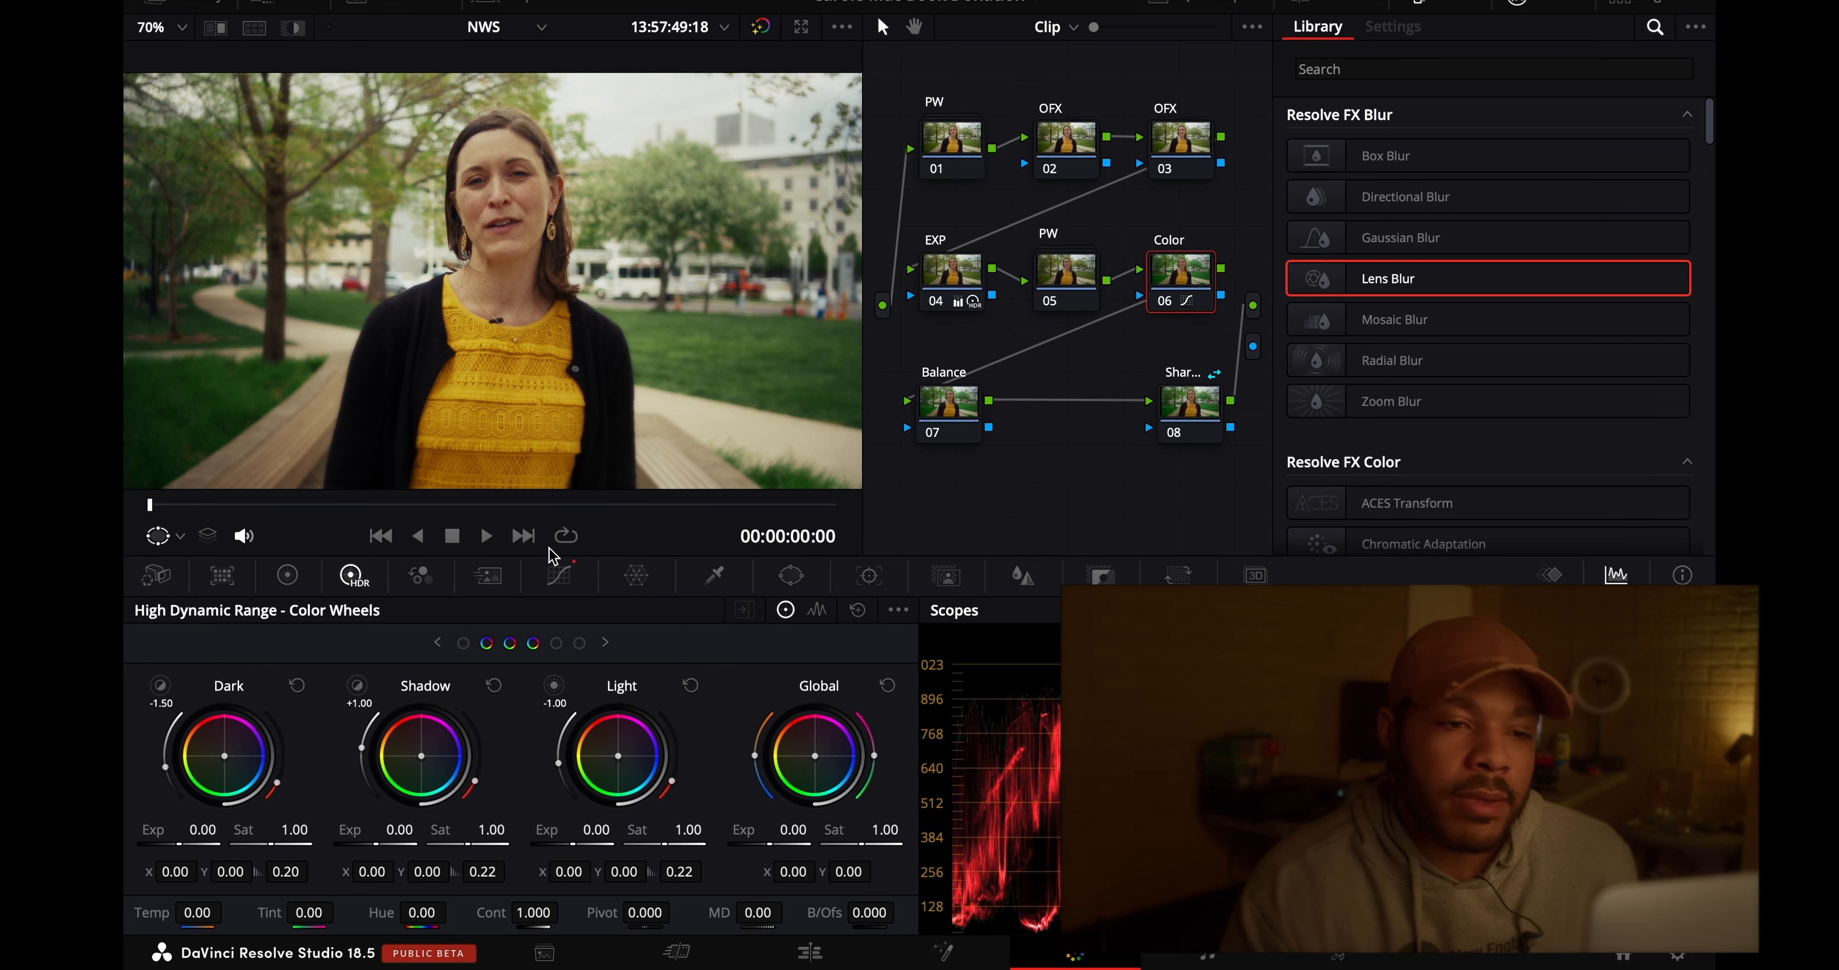
pyautogui.click(1182, 274)
pyautogui.click(559, 574)
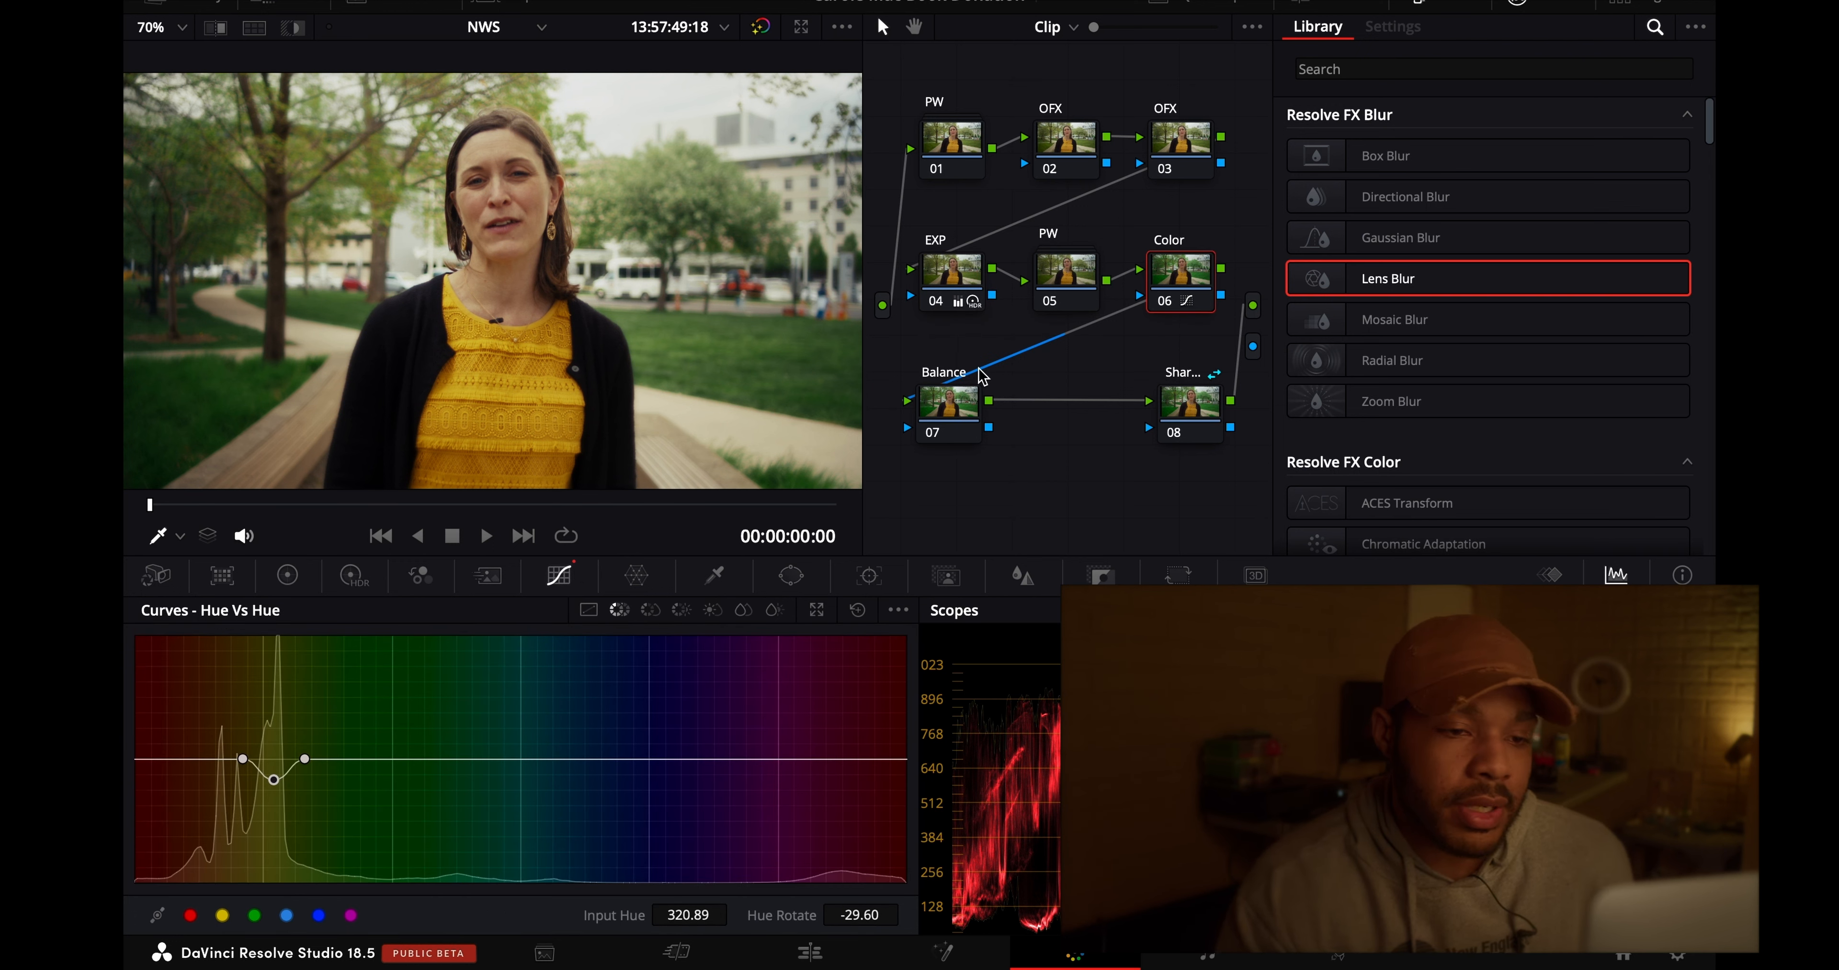
# - Rename the Balance node as Skin
pyautogui.click(974, 416)
pyautogui.rightClick(974, 415)
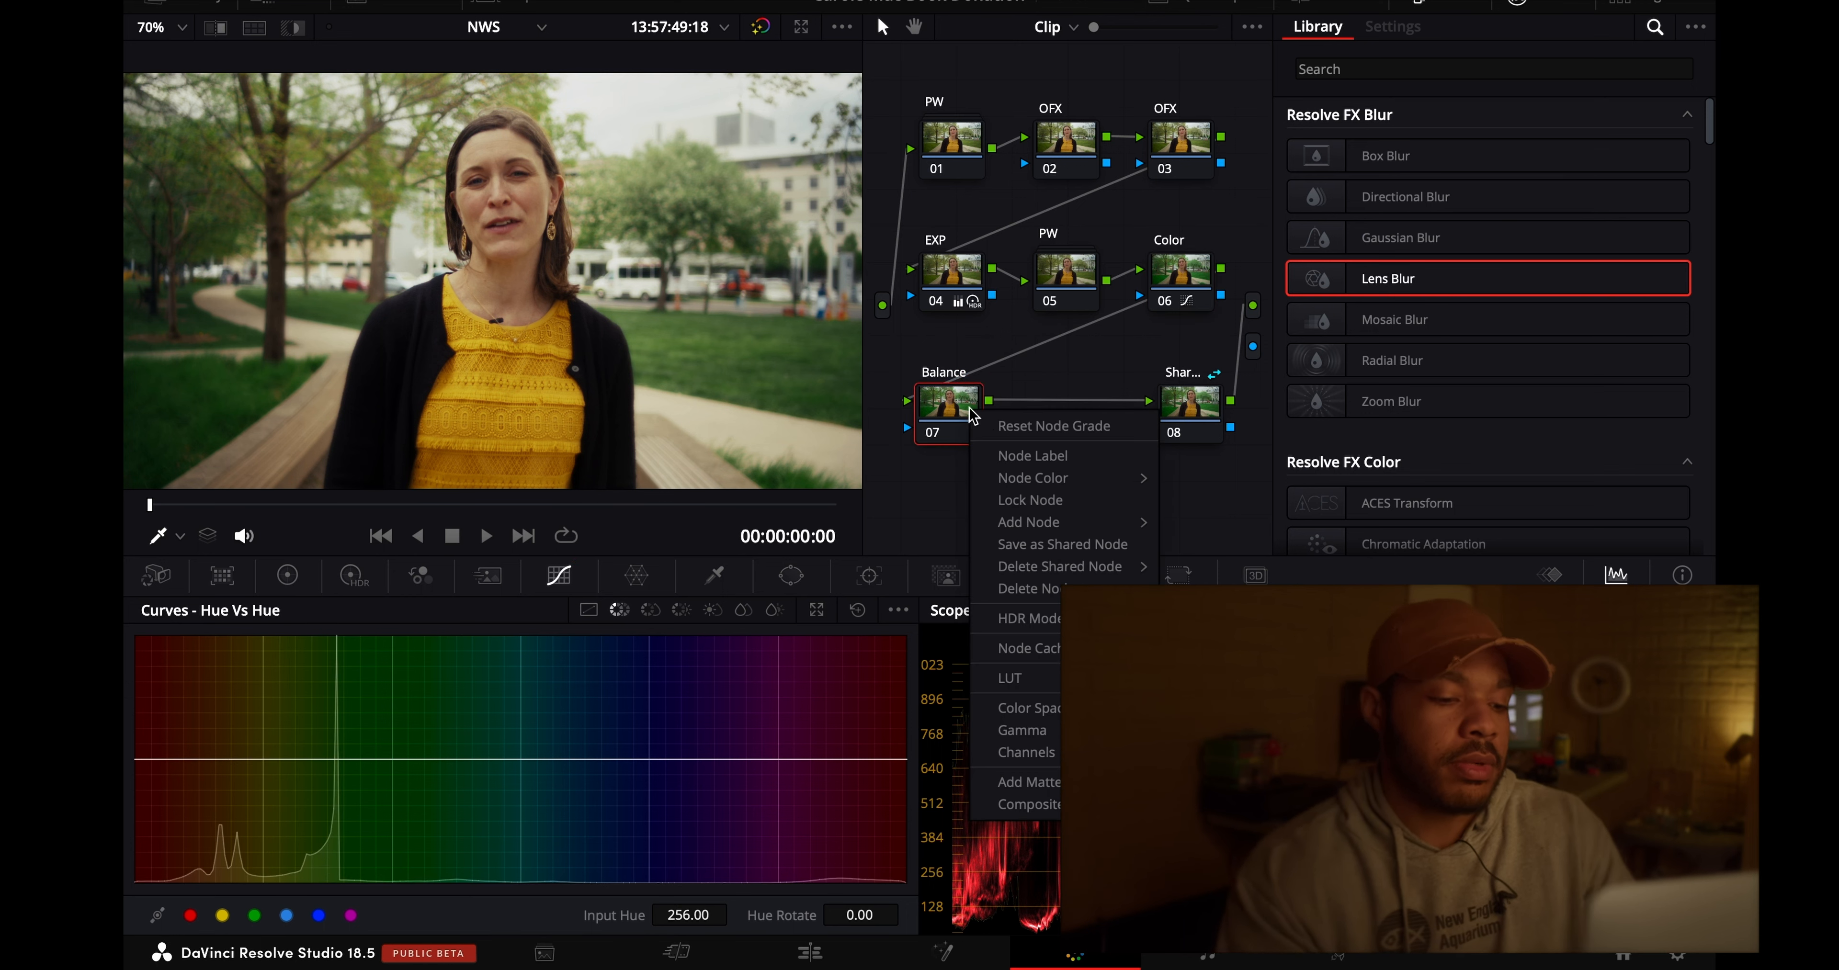
pyautogui.click(1053, 460)
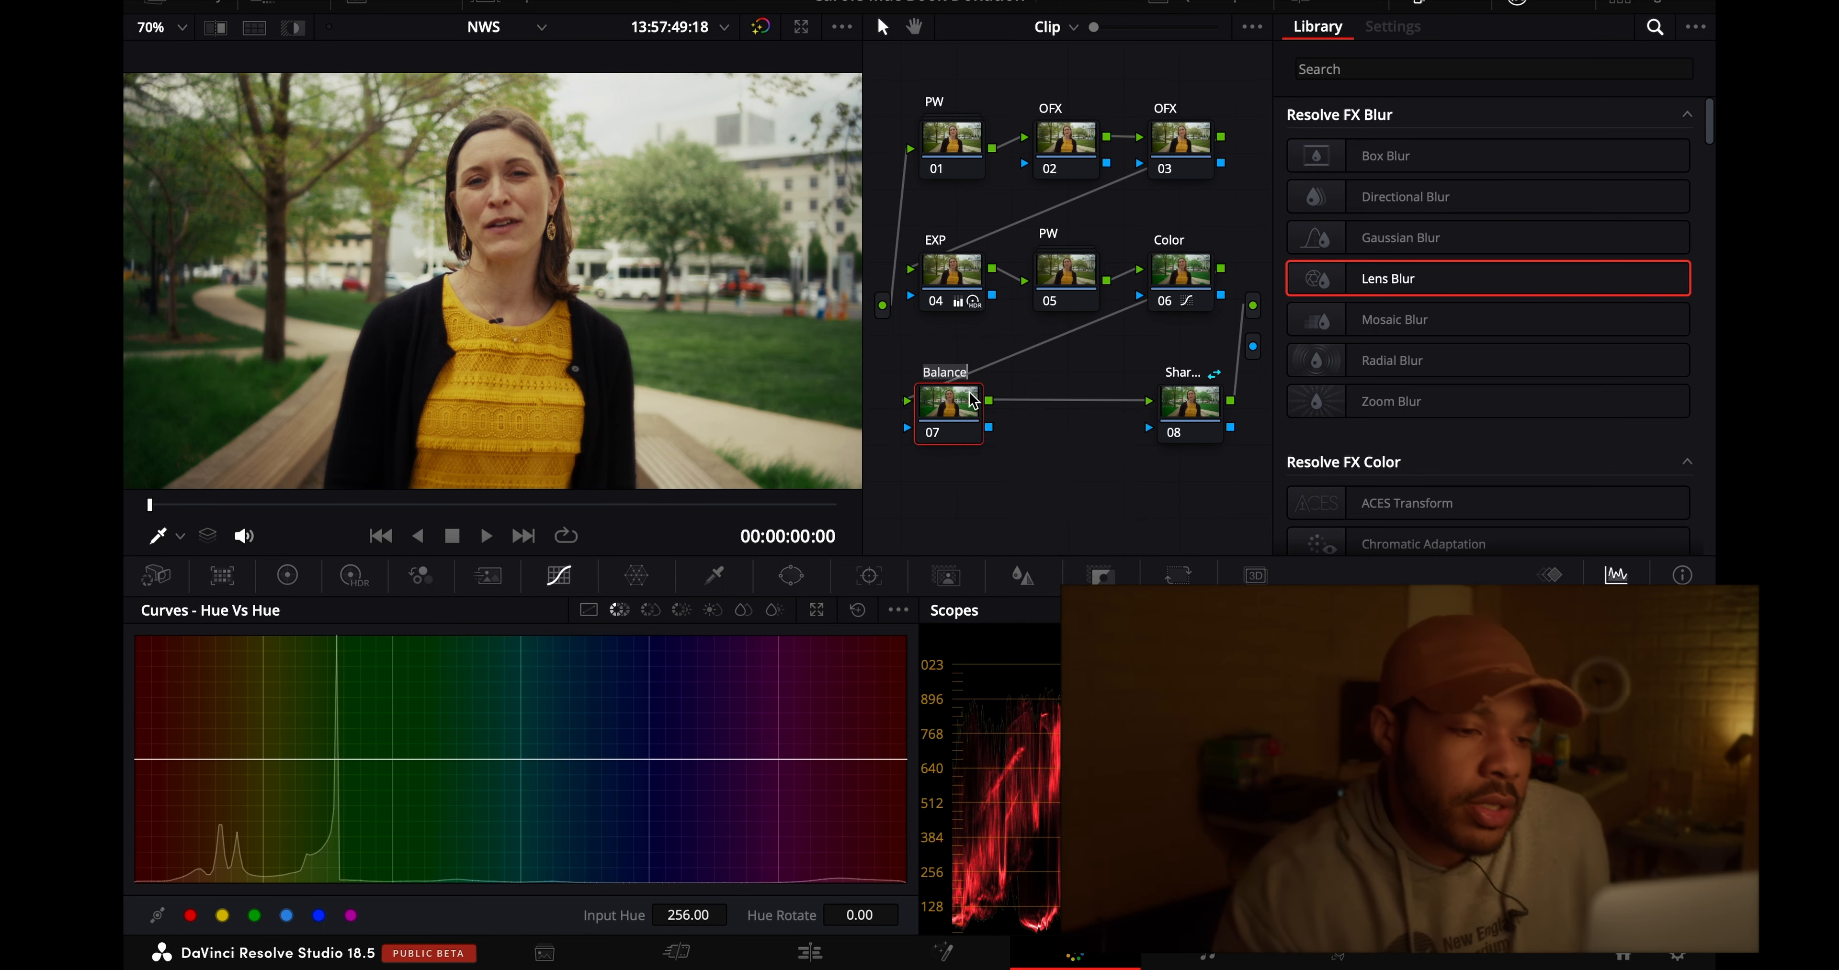
pyautogui.write('Skin')
pyautogui.press('Return')
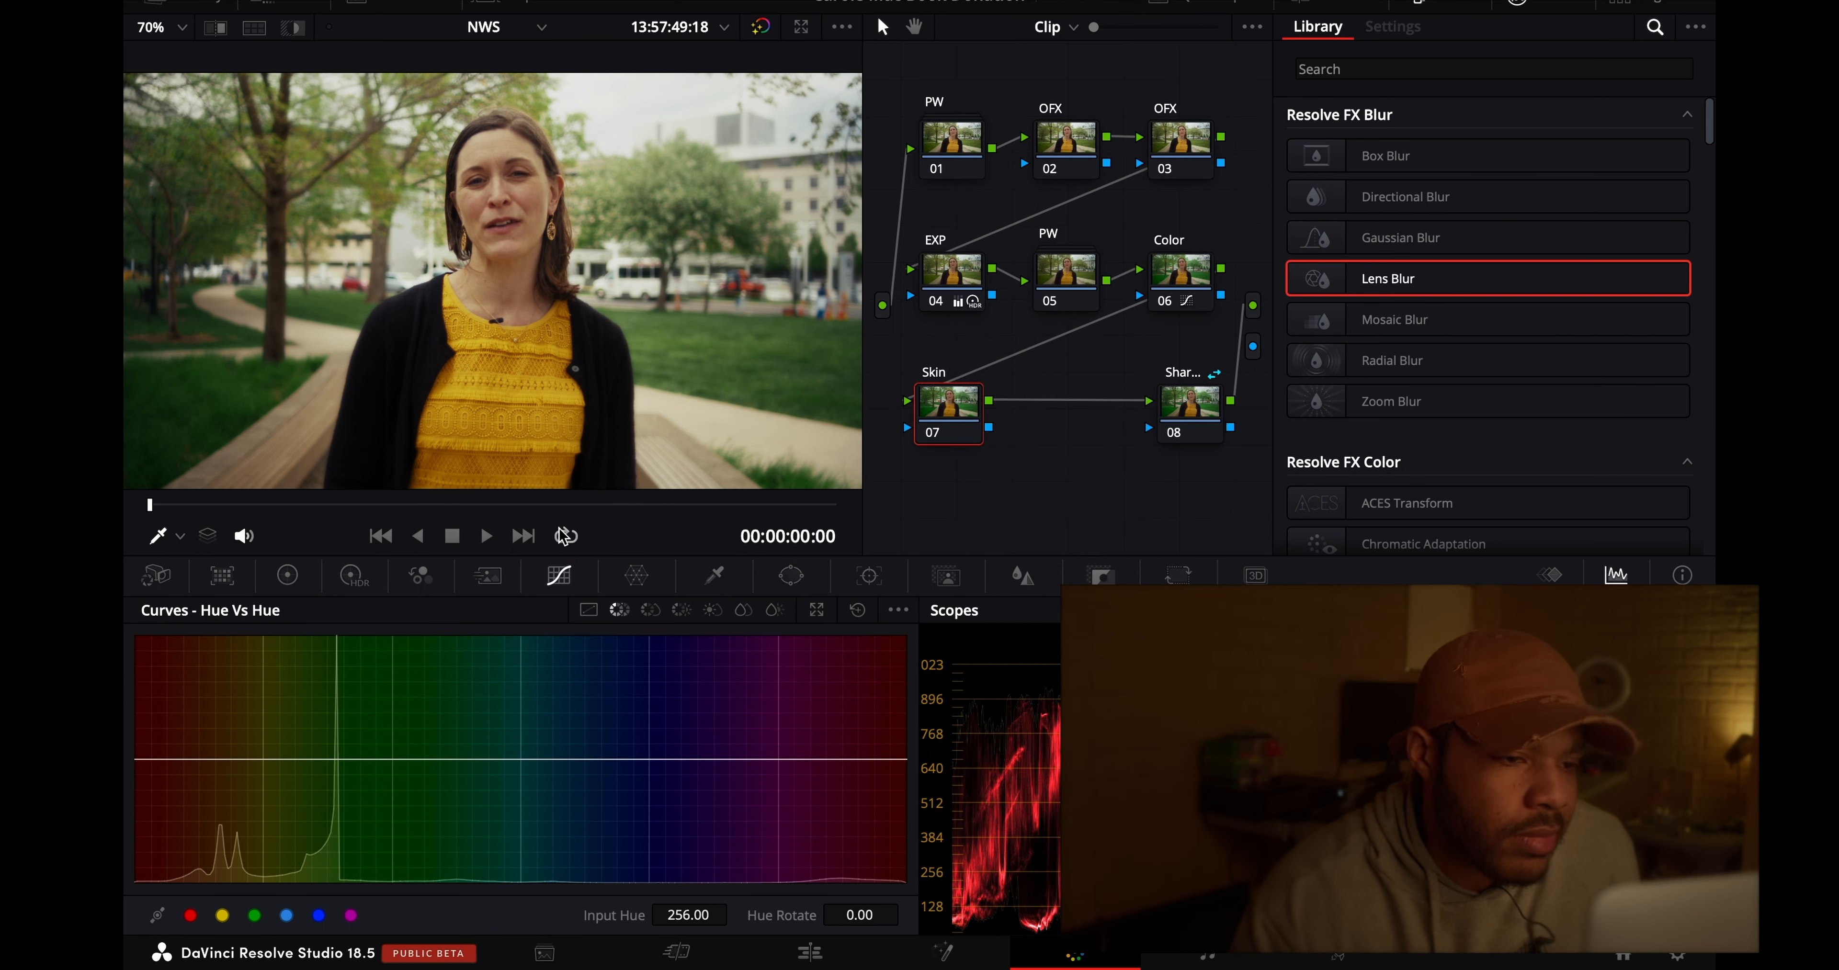
# - Shift the woman's forehead skin tone in the Skin node's Color Warper to Hue 0.01 and Sat 0.25
pyautogui.click(636, 577)
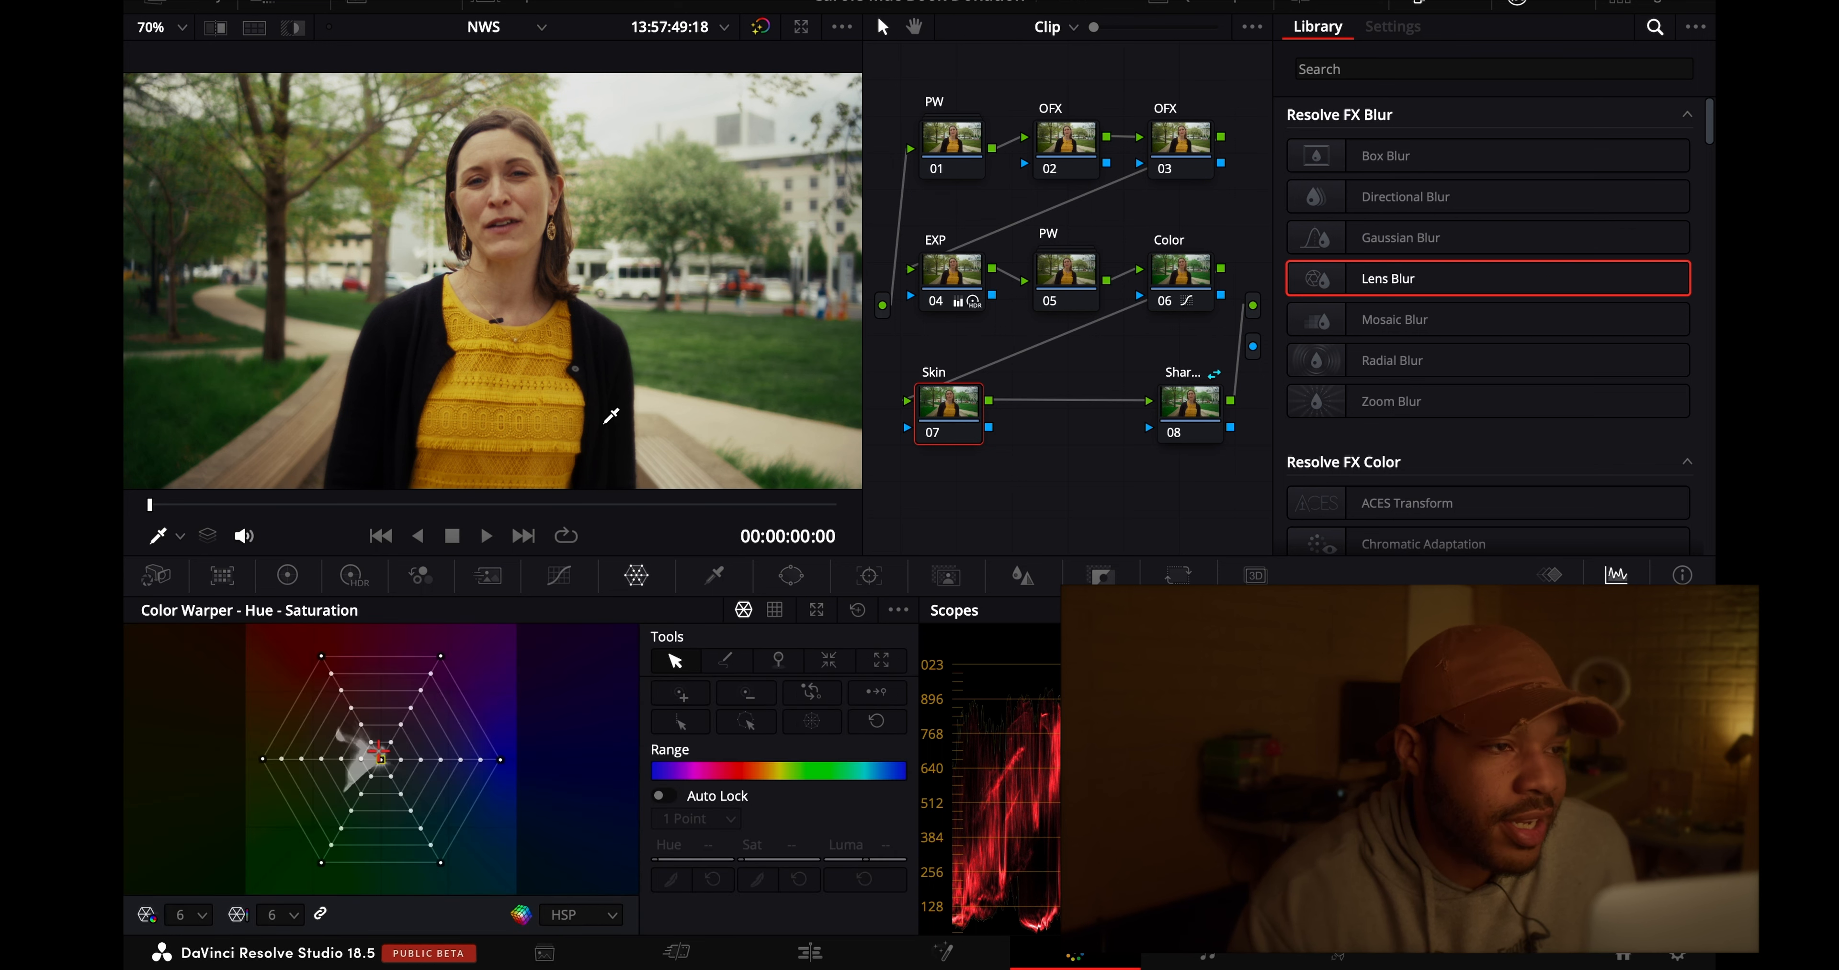
pyautogui.click(167, 28)
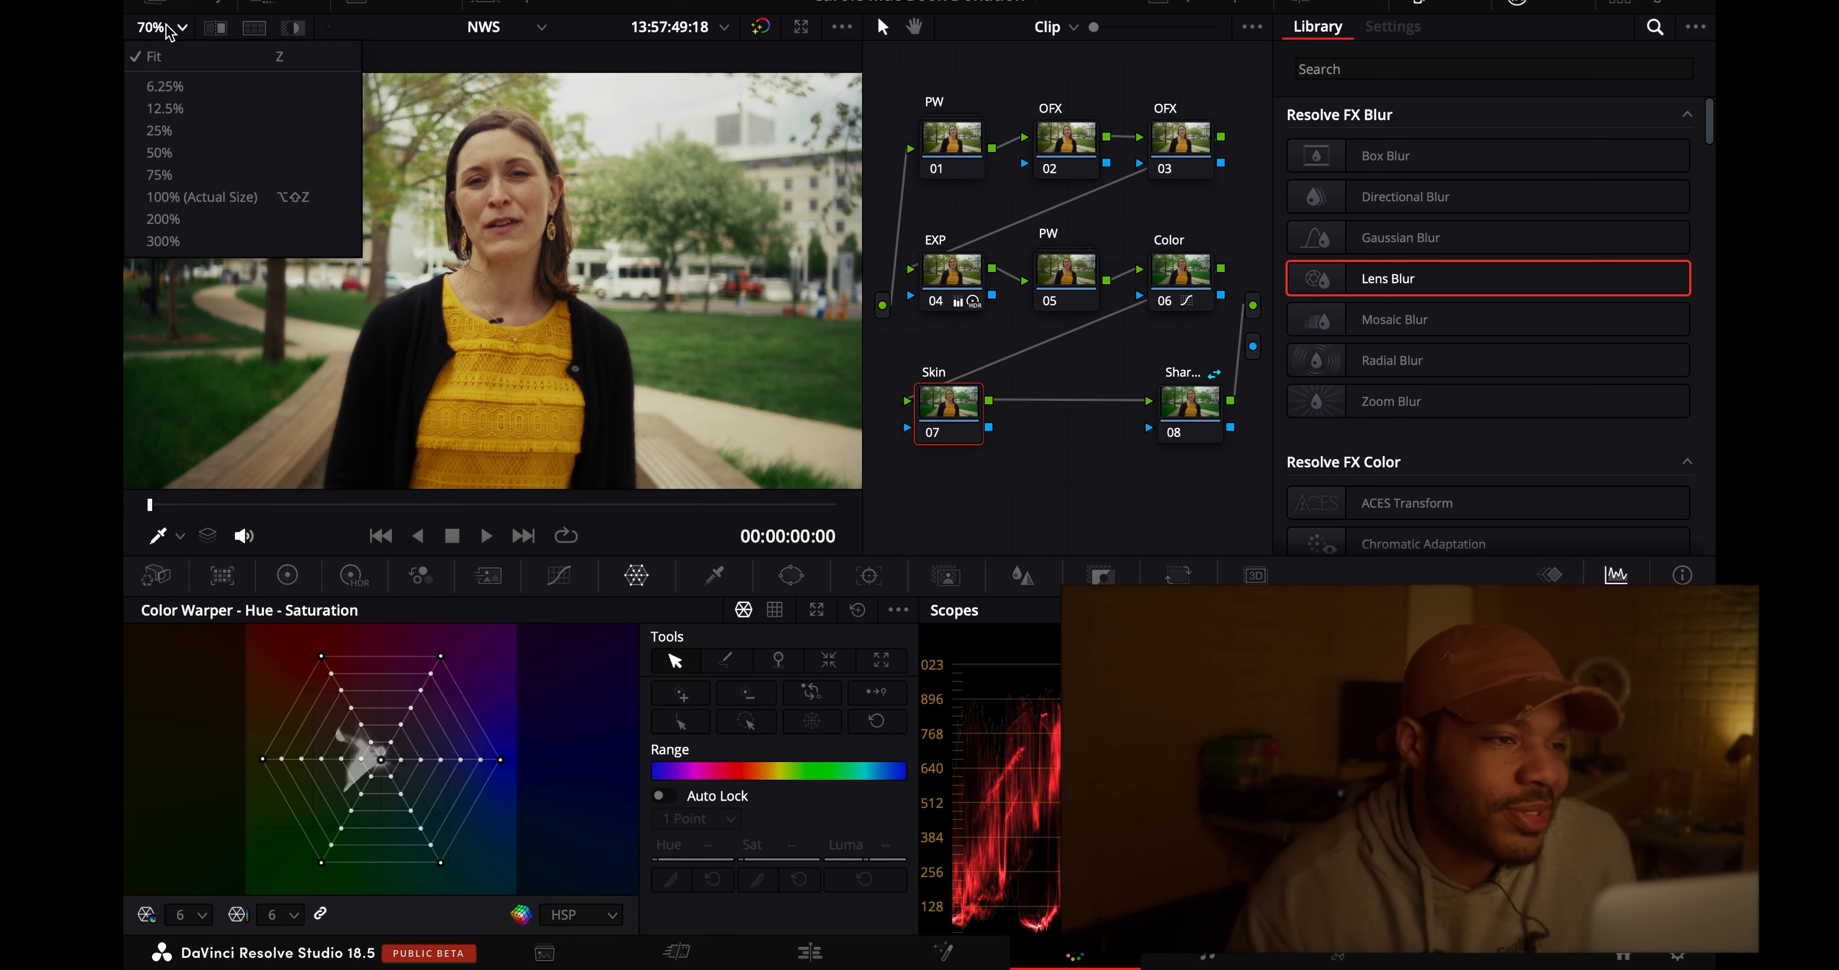
pyautogui.click(184, 188)
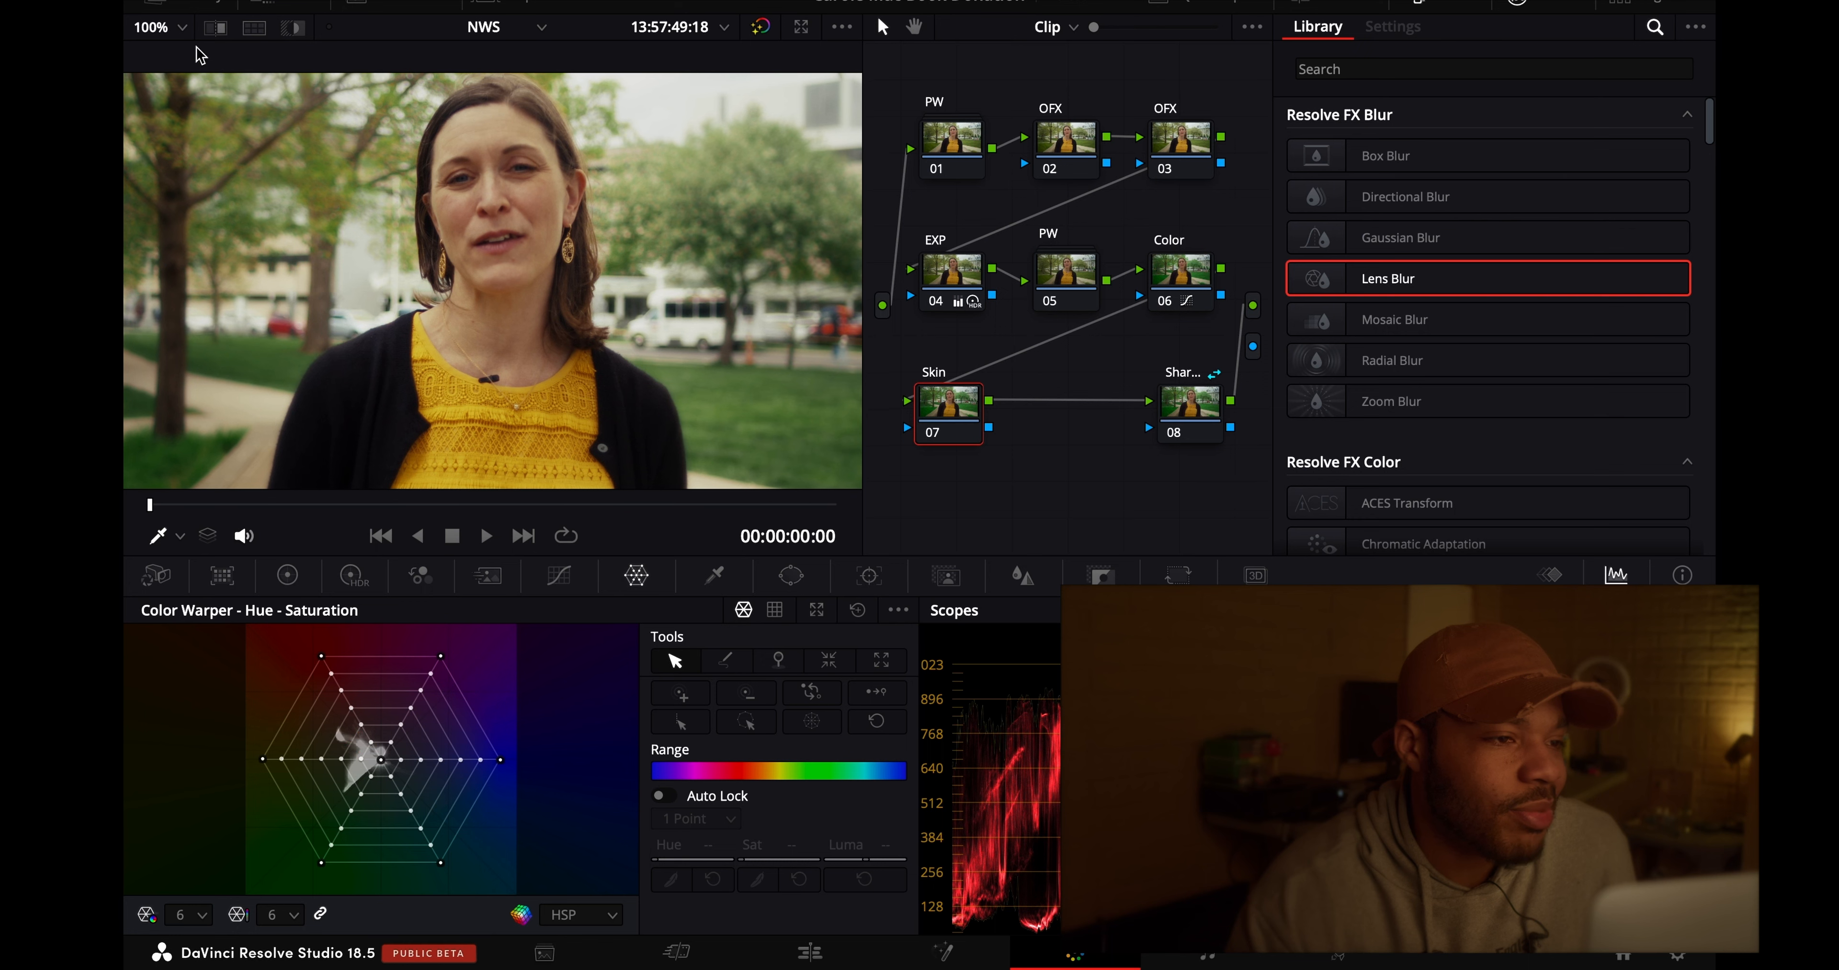
pyautogui.click(169, 29)
pyautogui.click(243, 218)
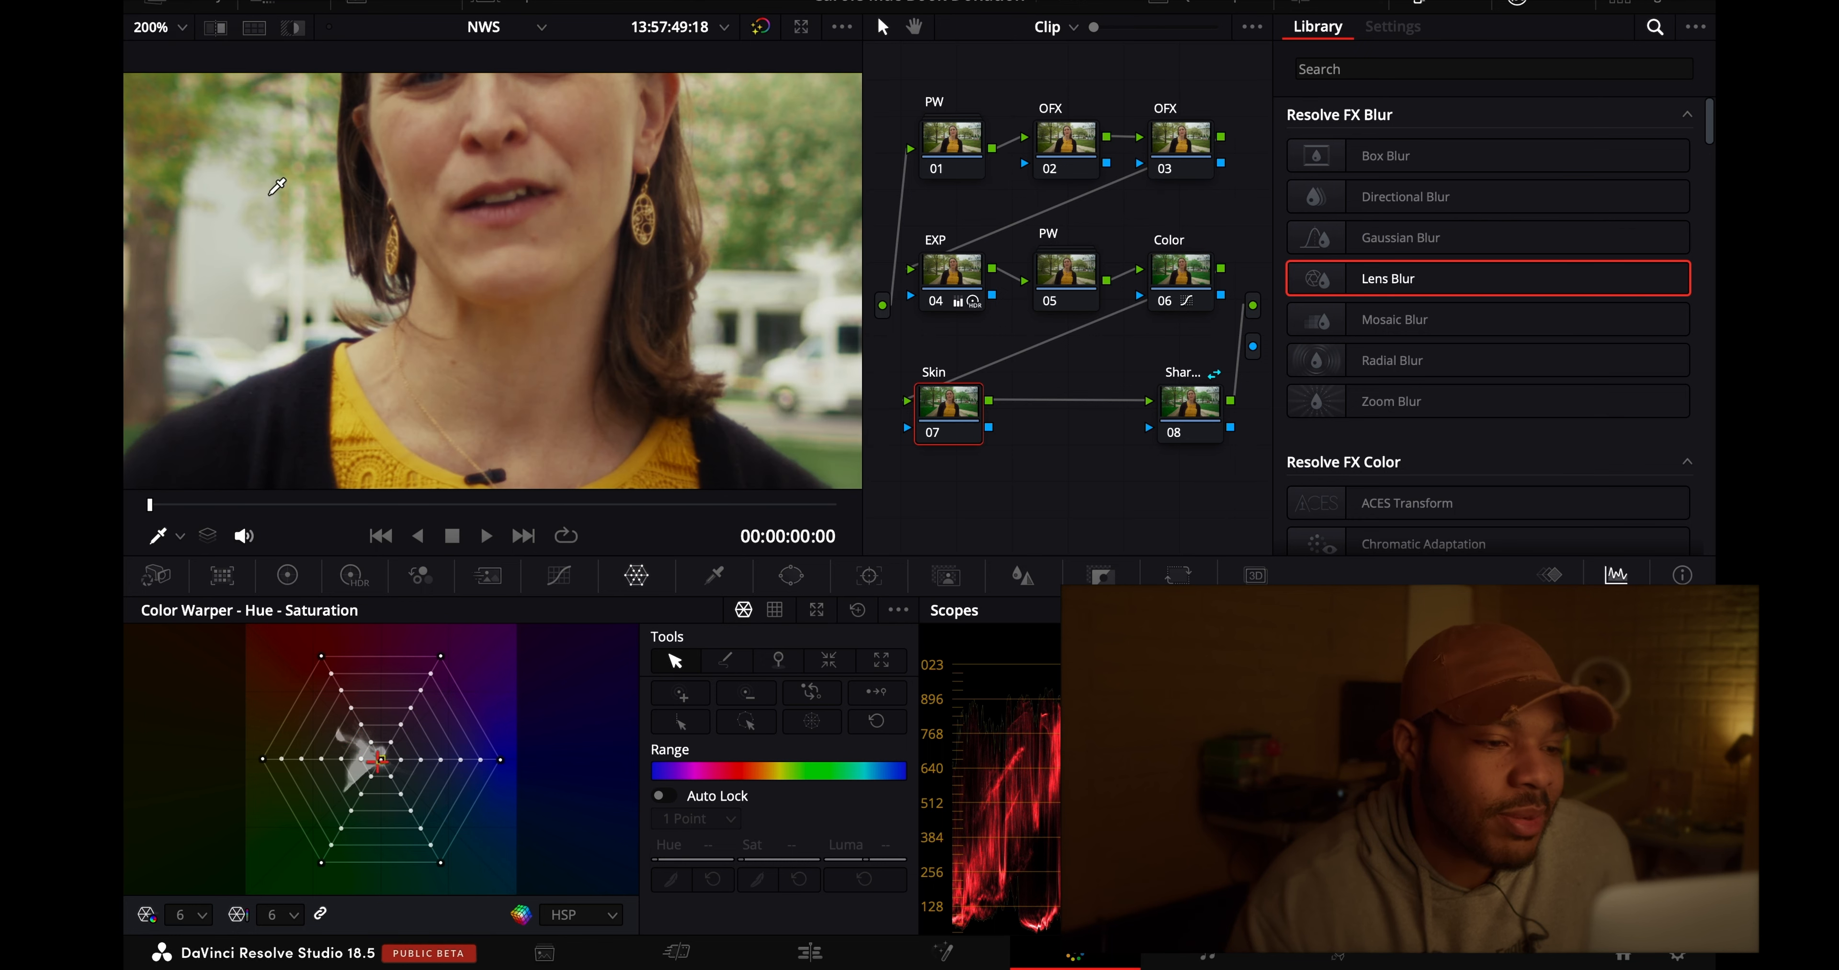
pyautogui.scroll(-4, 347, 175)
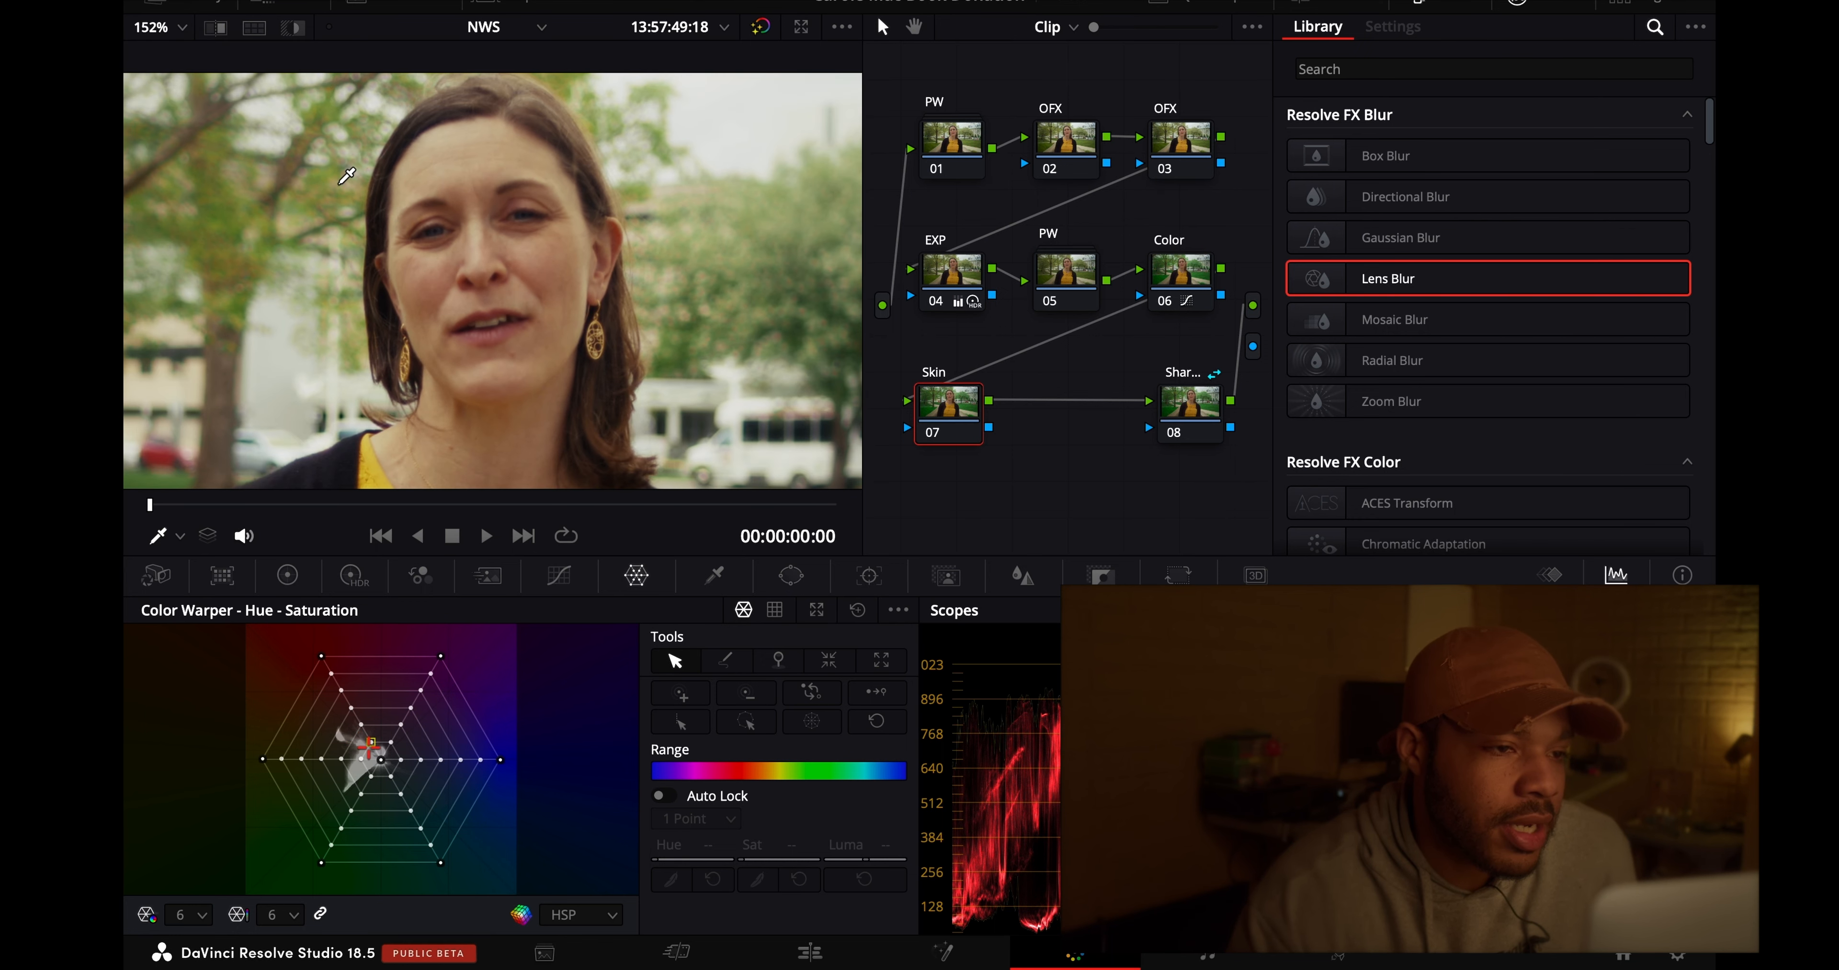
pyautogui.click(457, 154)
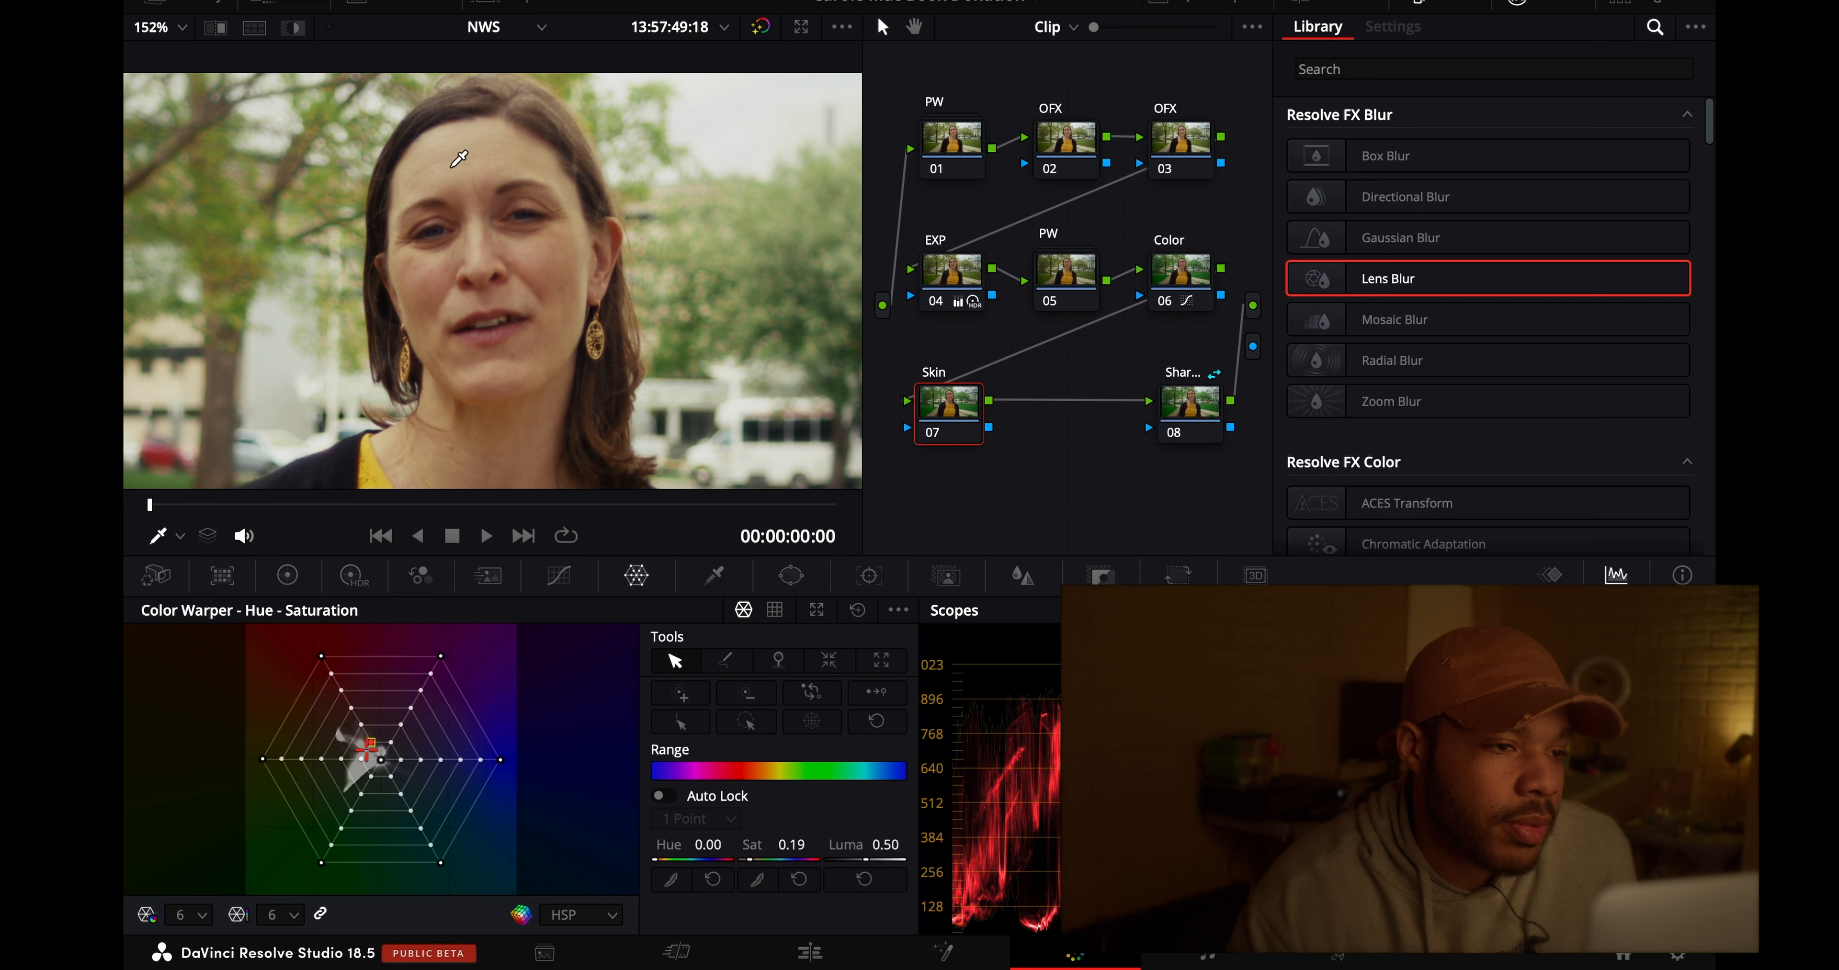
pyautogui.click(455, 154)
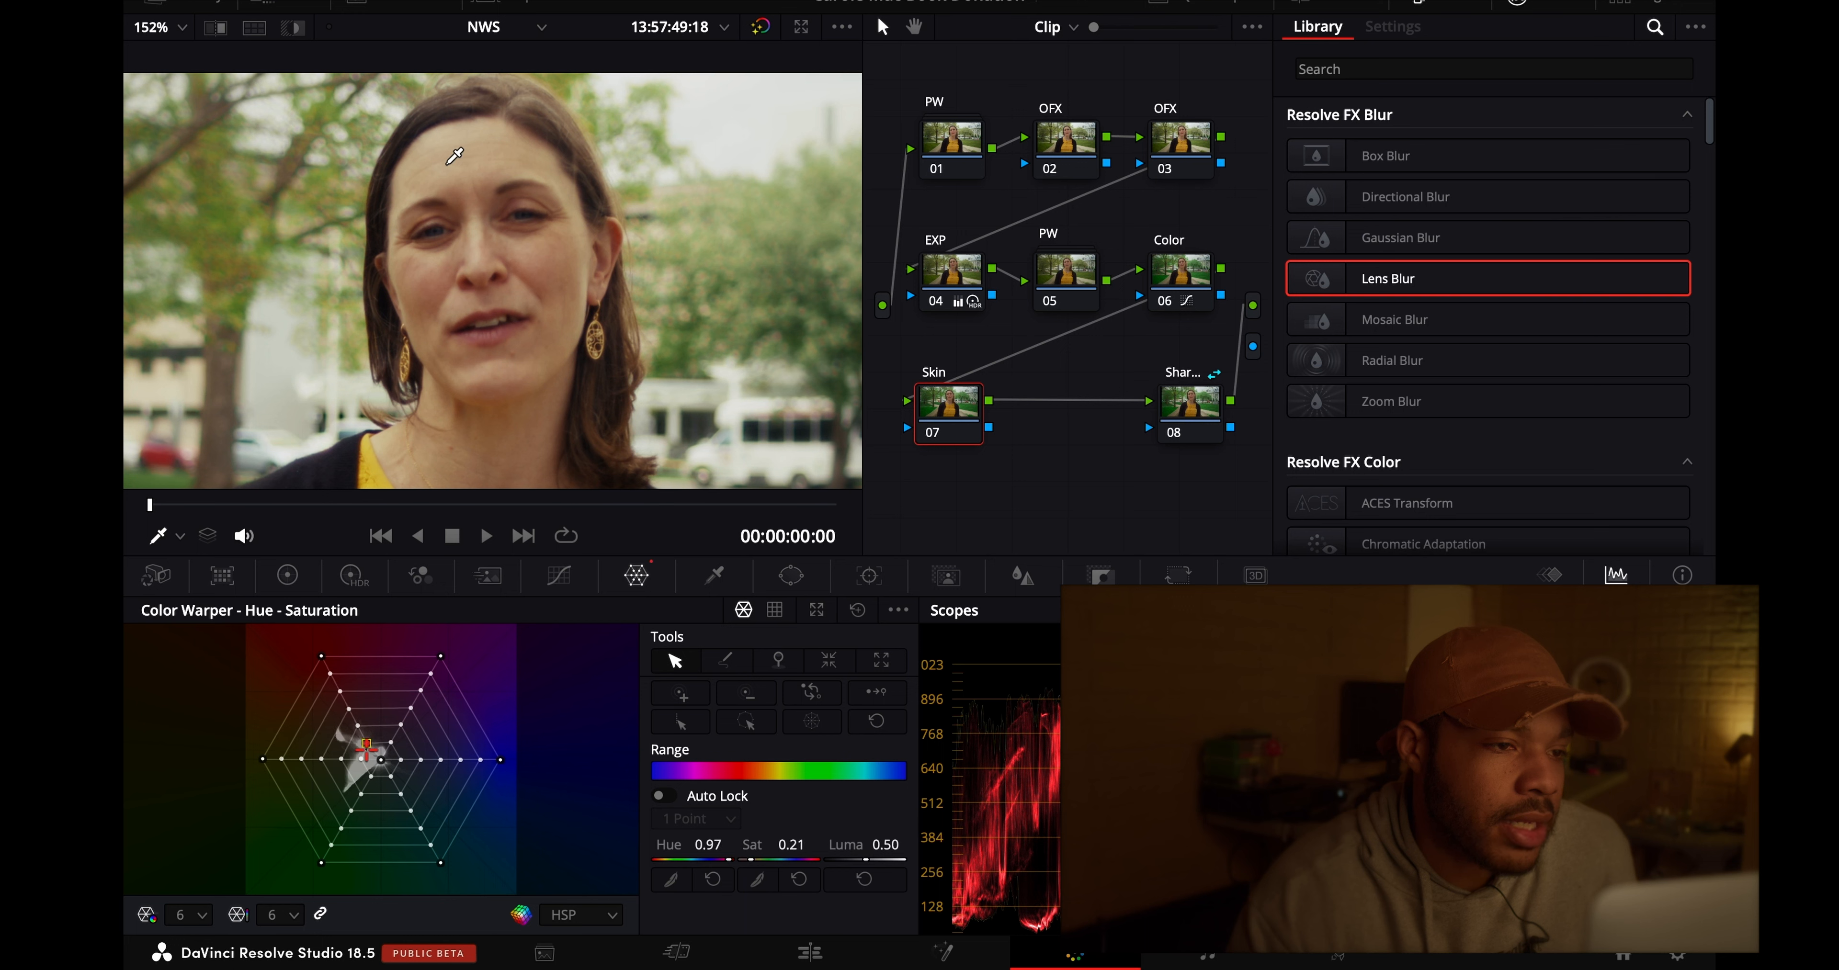
pyautogui.click(450, 156)
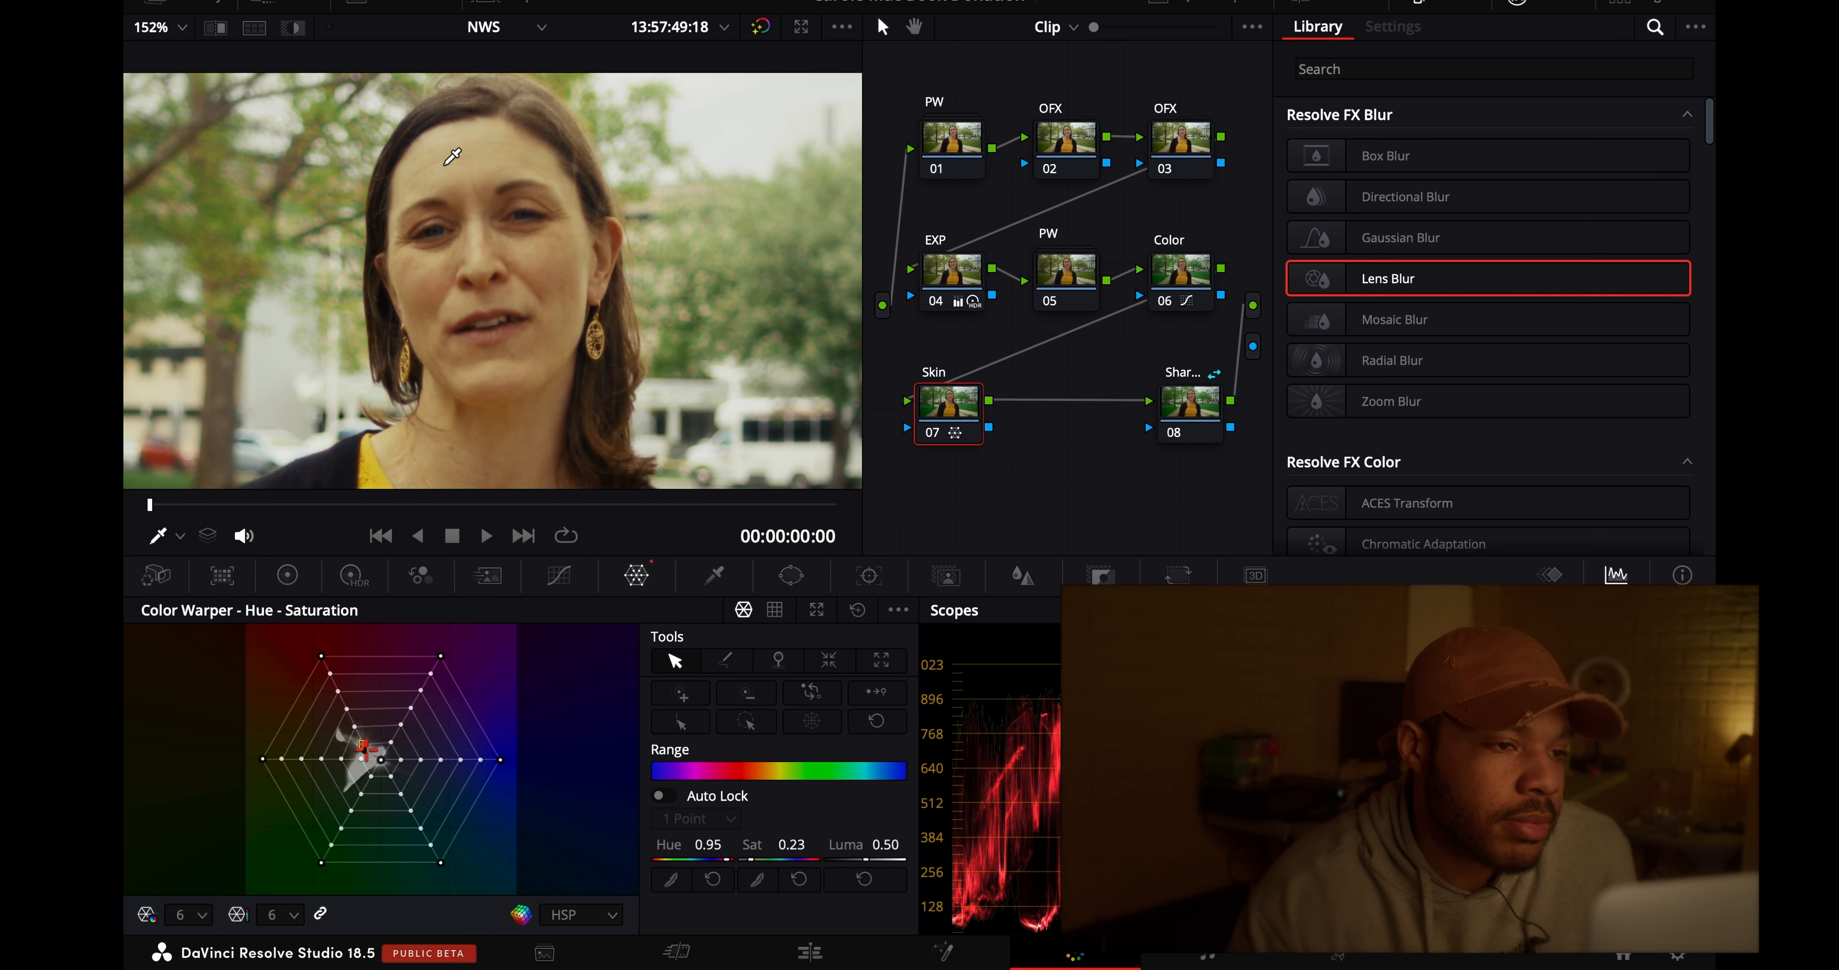
pyautogui.click(454, 155)
pyautogui.click(457, 152)
pyautogui.click(455, 157)
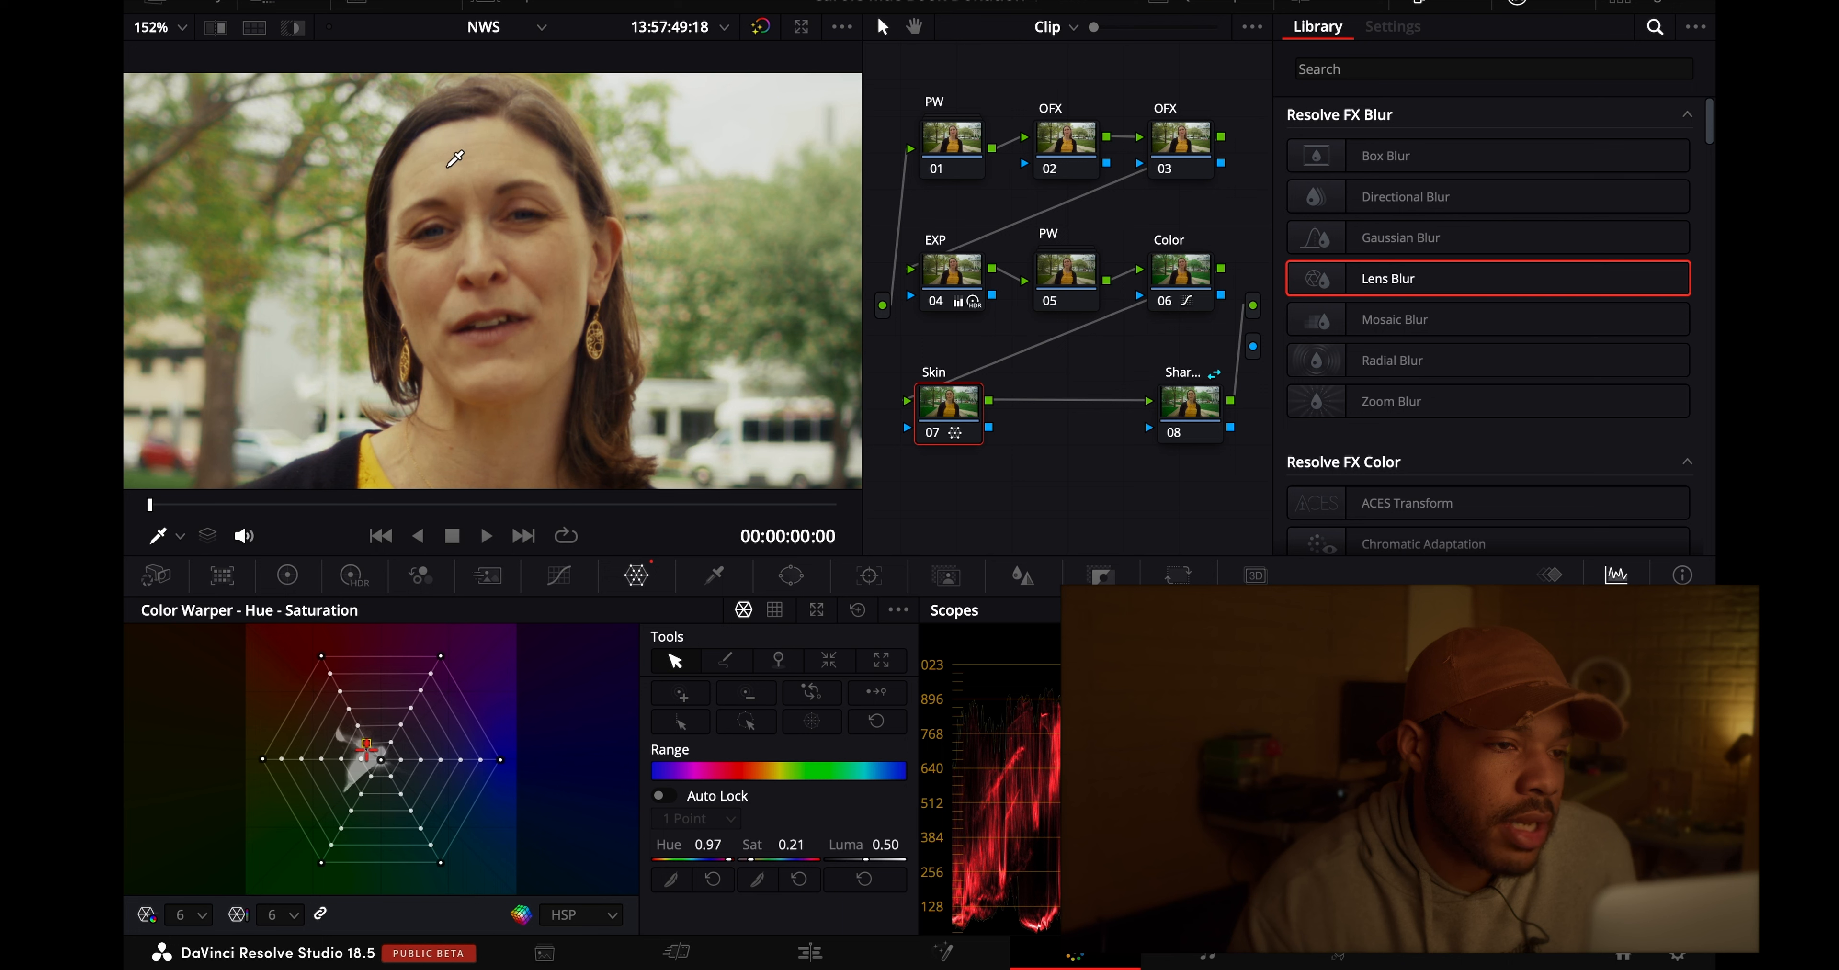
pyautogui.click(458, 152)
pyautogui.click(458, 150)
# - Compare the image with and without the Skin node, both close up on the face and fitted to the viewer
pyautogui.click(933, 438)
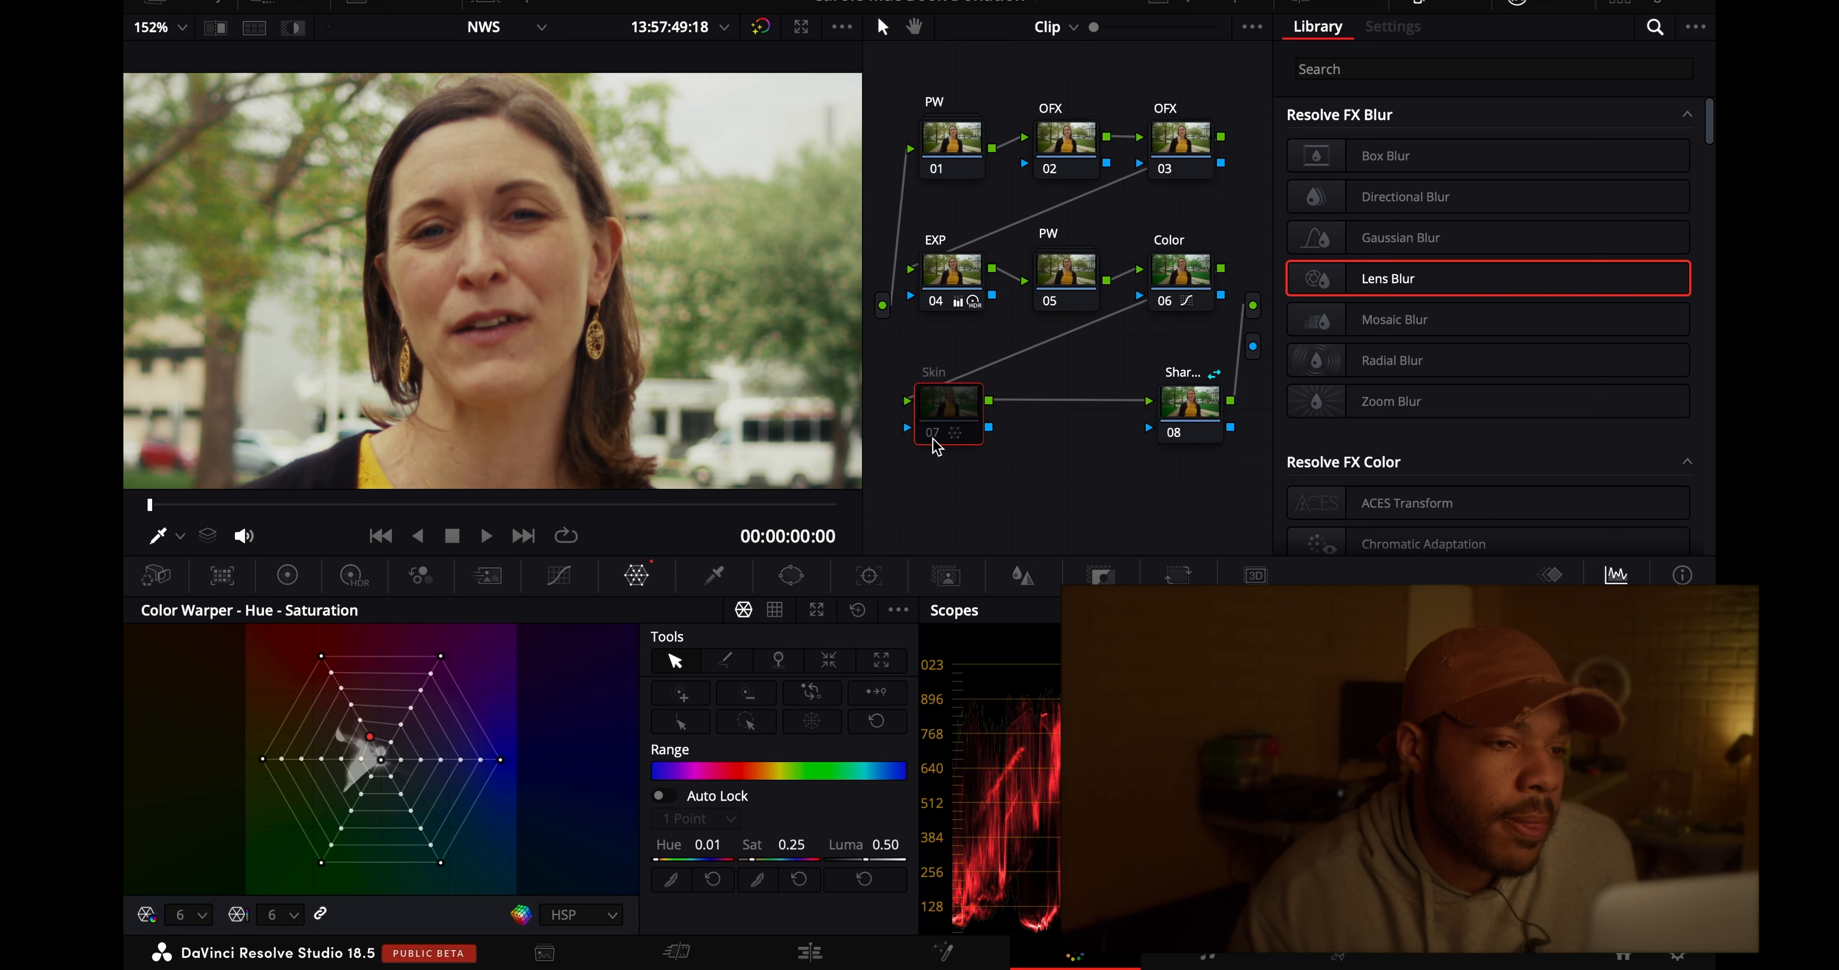
pyautogui.click(936, 437)
pyautogui.hotkey('shift', 'z')
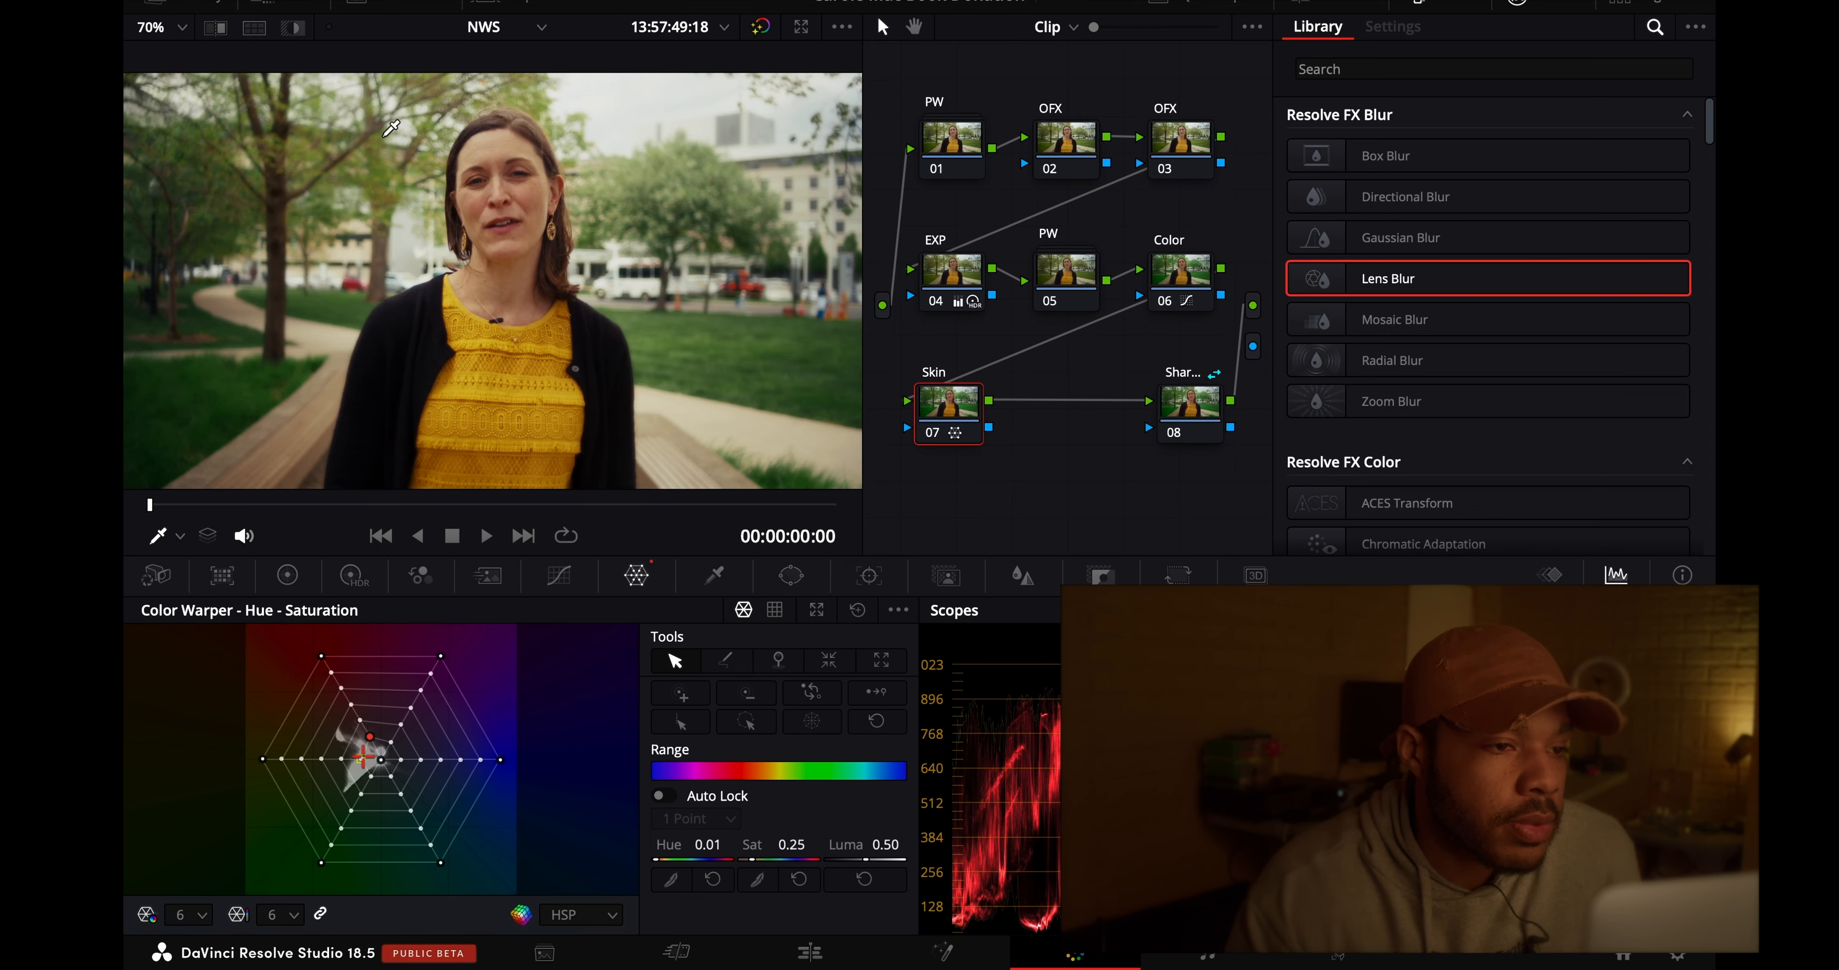
pyautogui.click(933, 437)
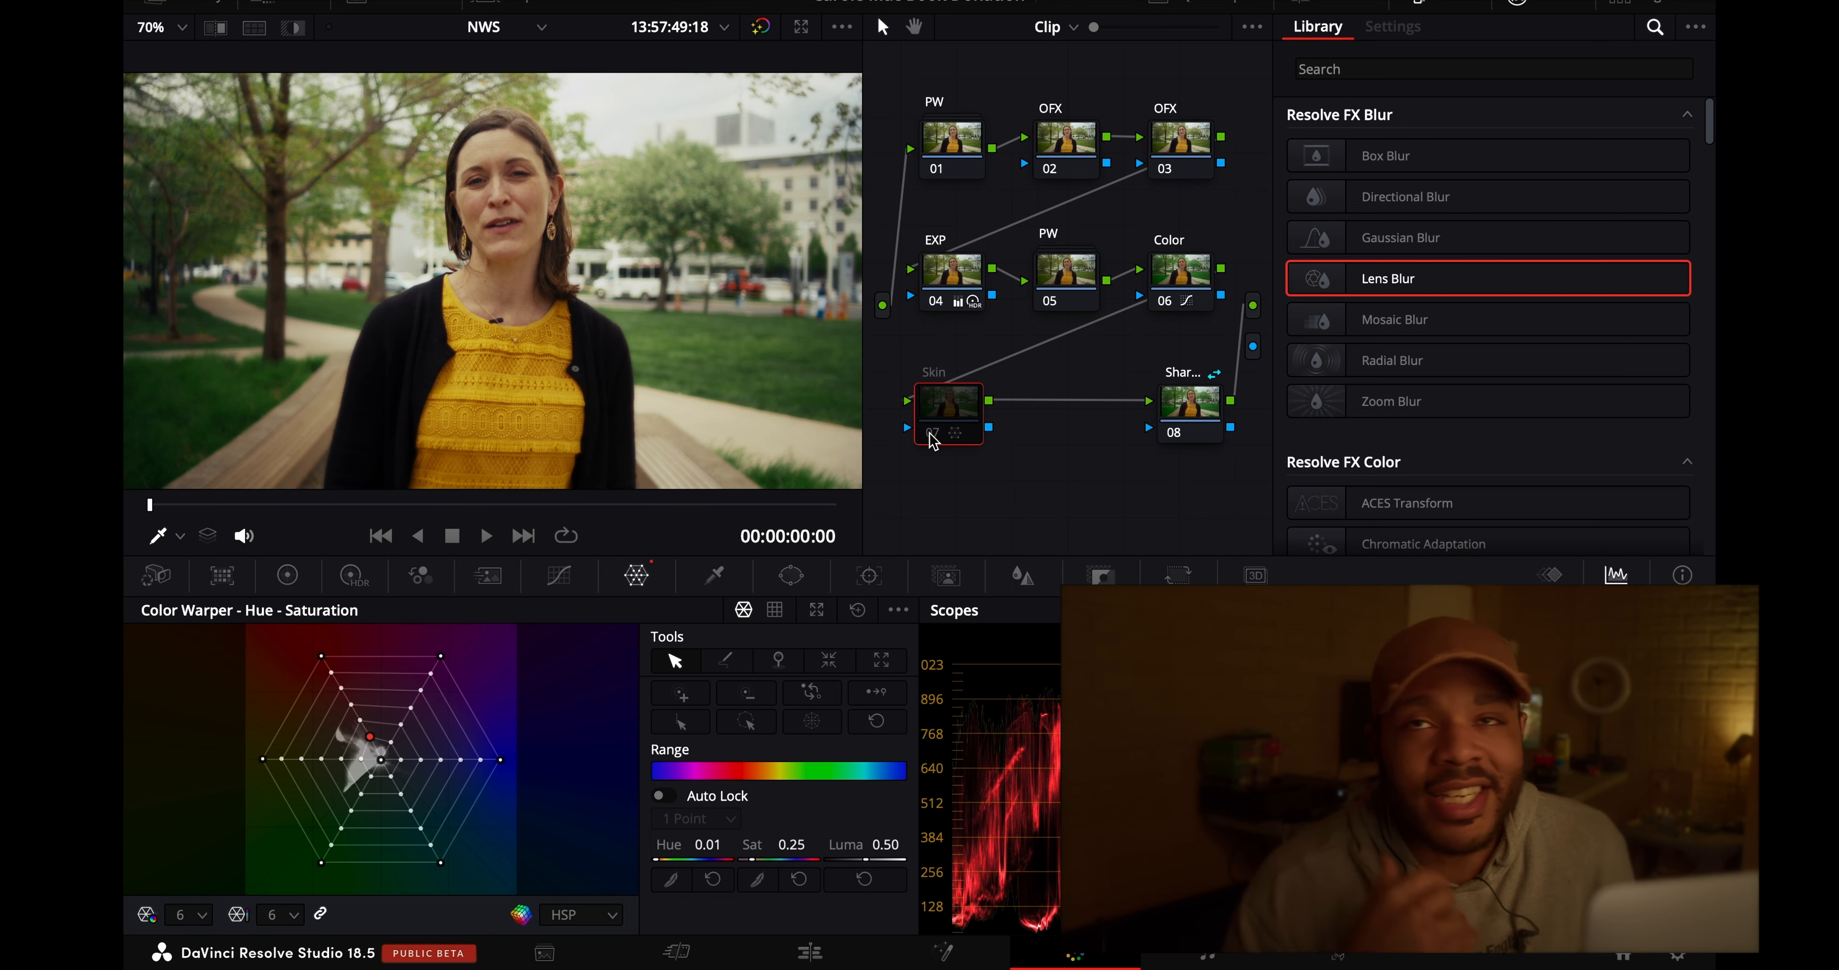
pyautogui.click(931, 435)
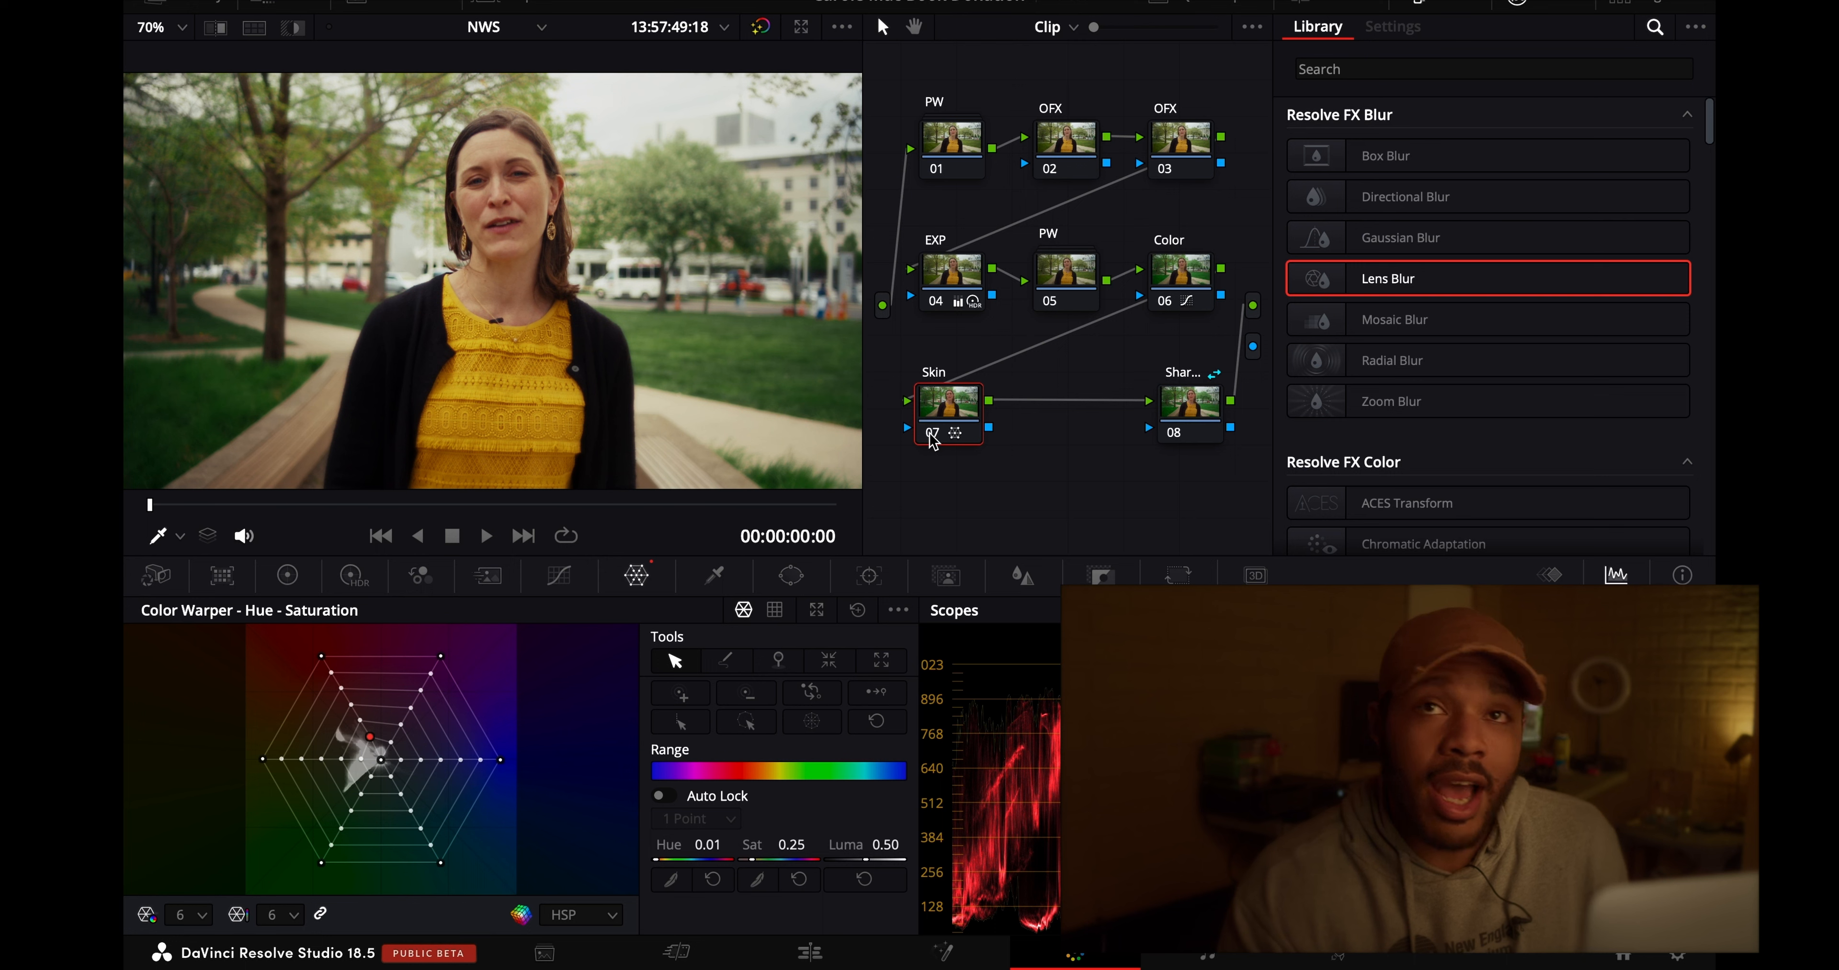
pyautogui.click(931, 435)
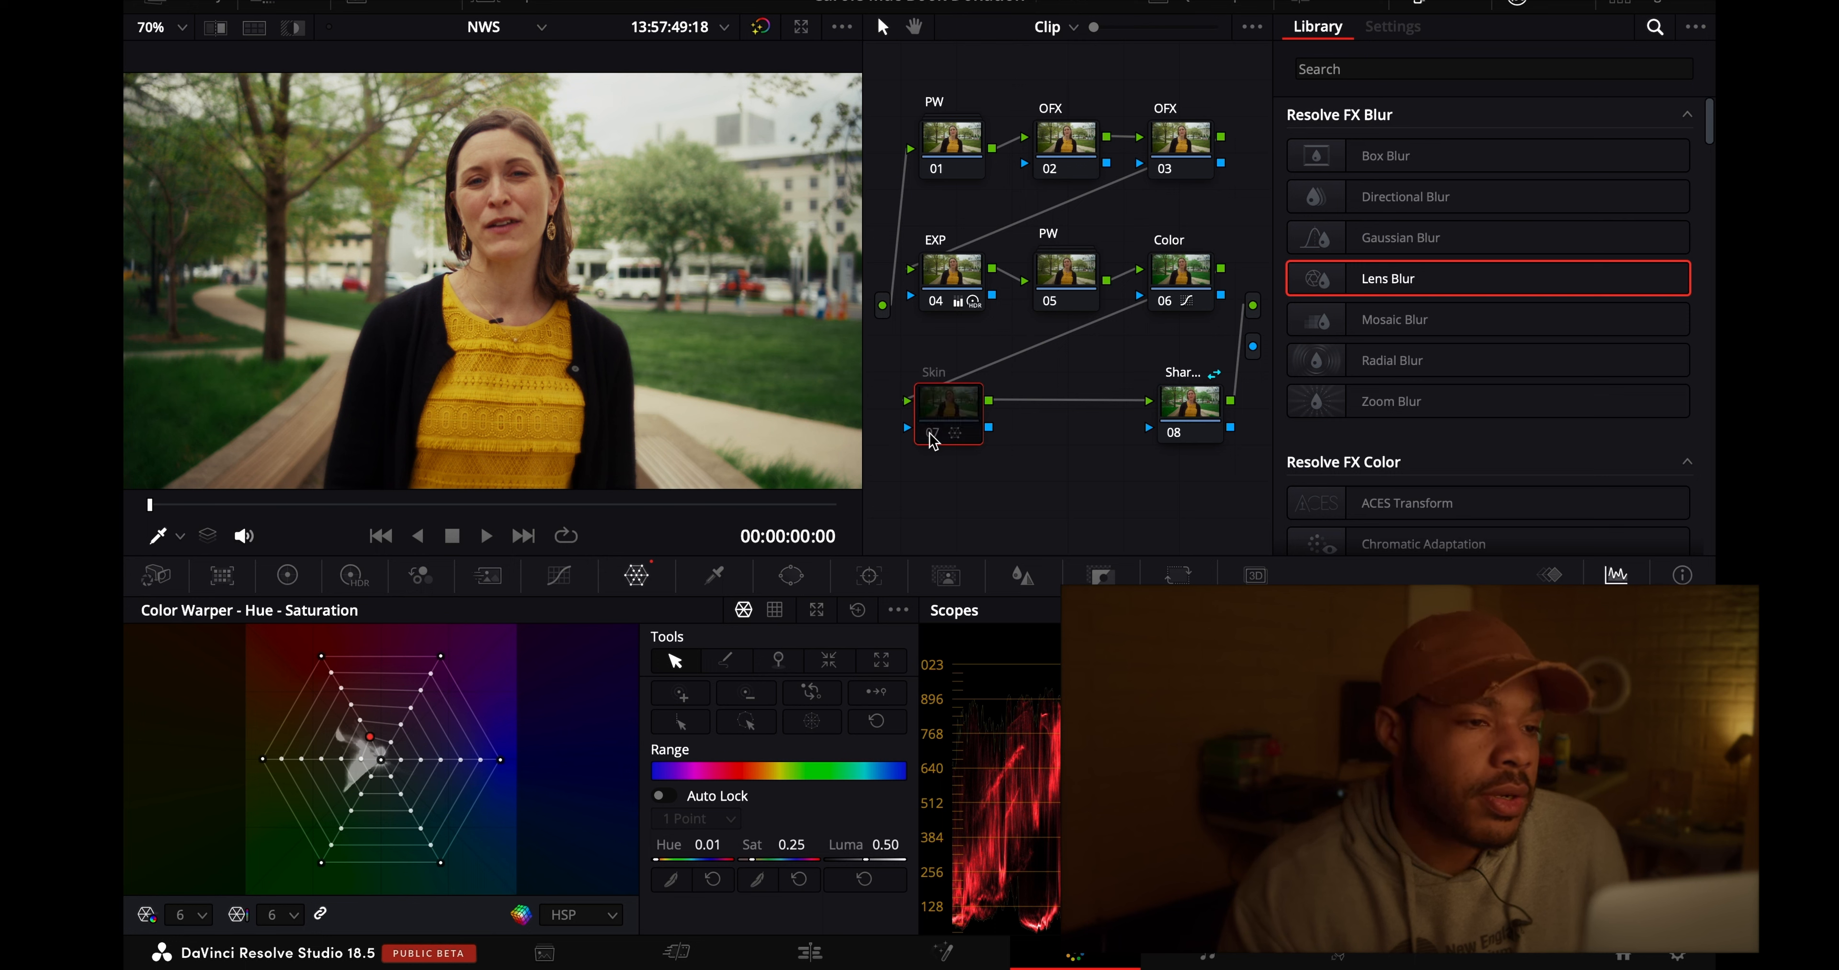
pyautogui.click(932, 435)
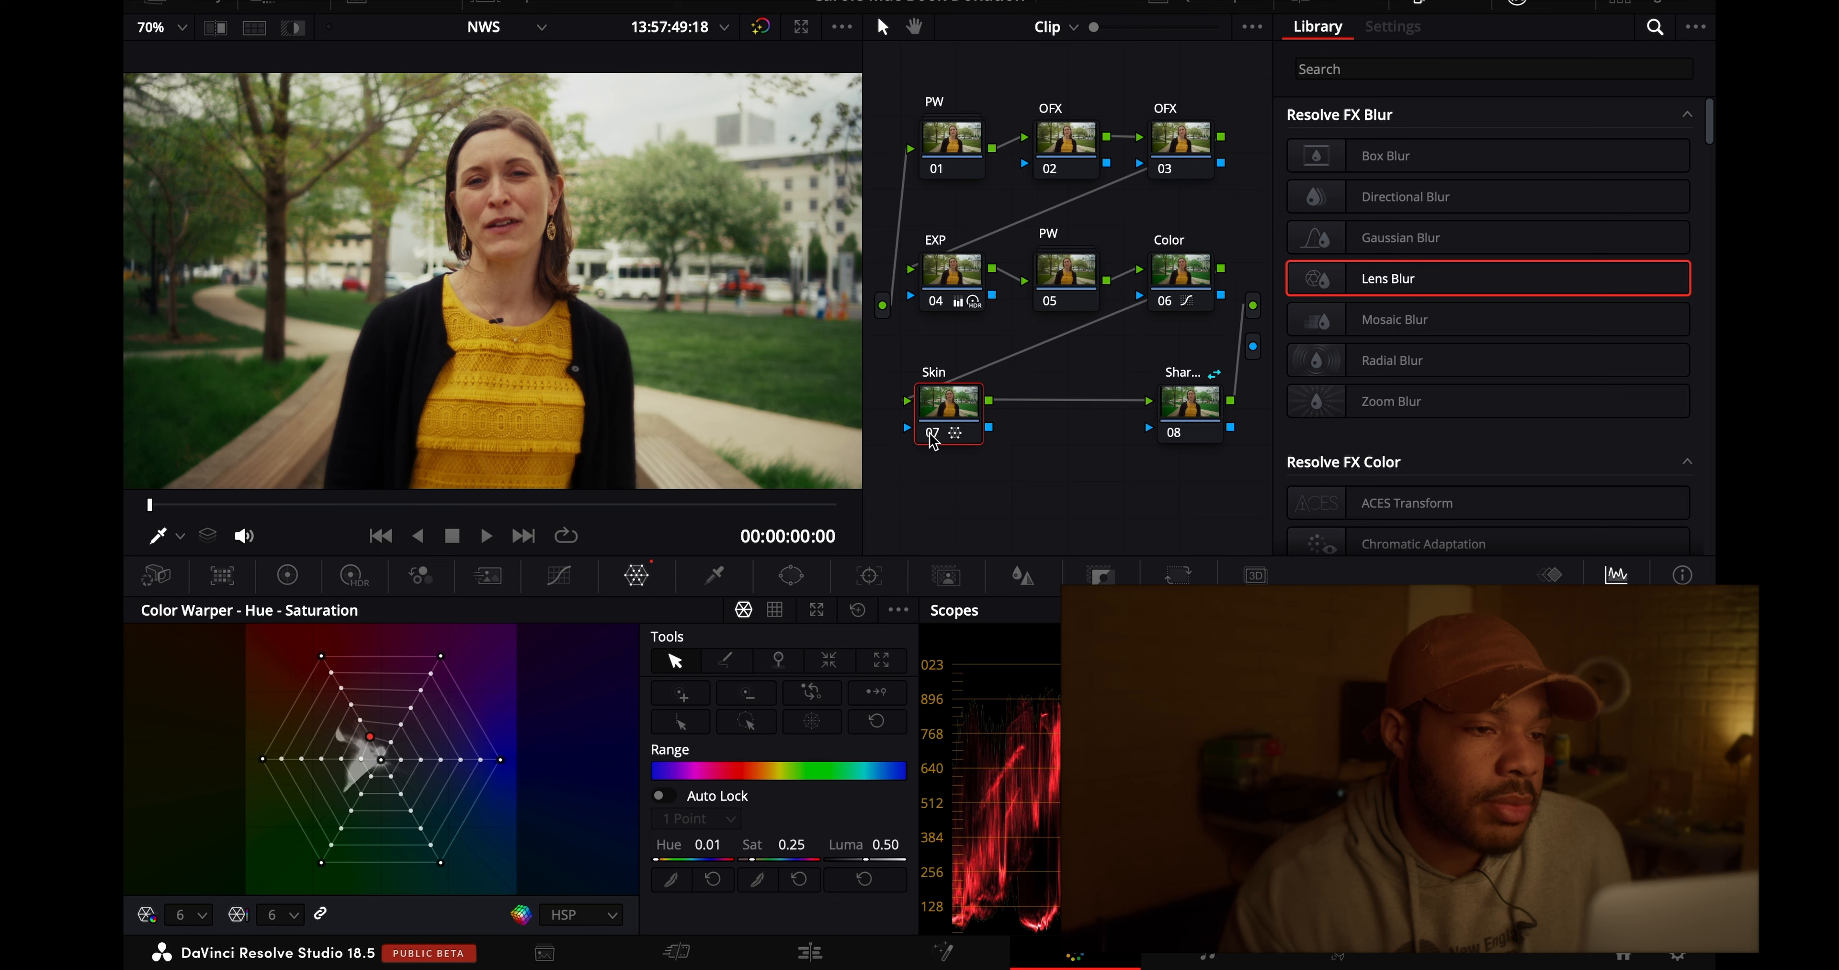
pyautogui.click(931, 436)
pyautogui.click(931, 436)
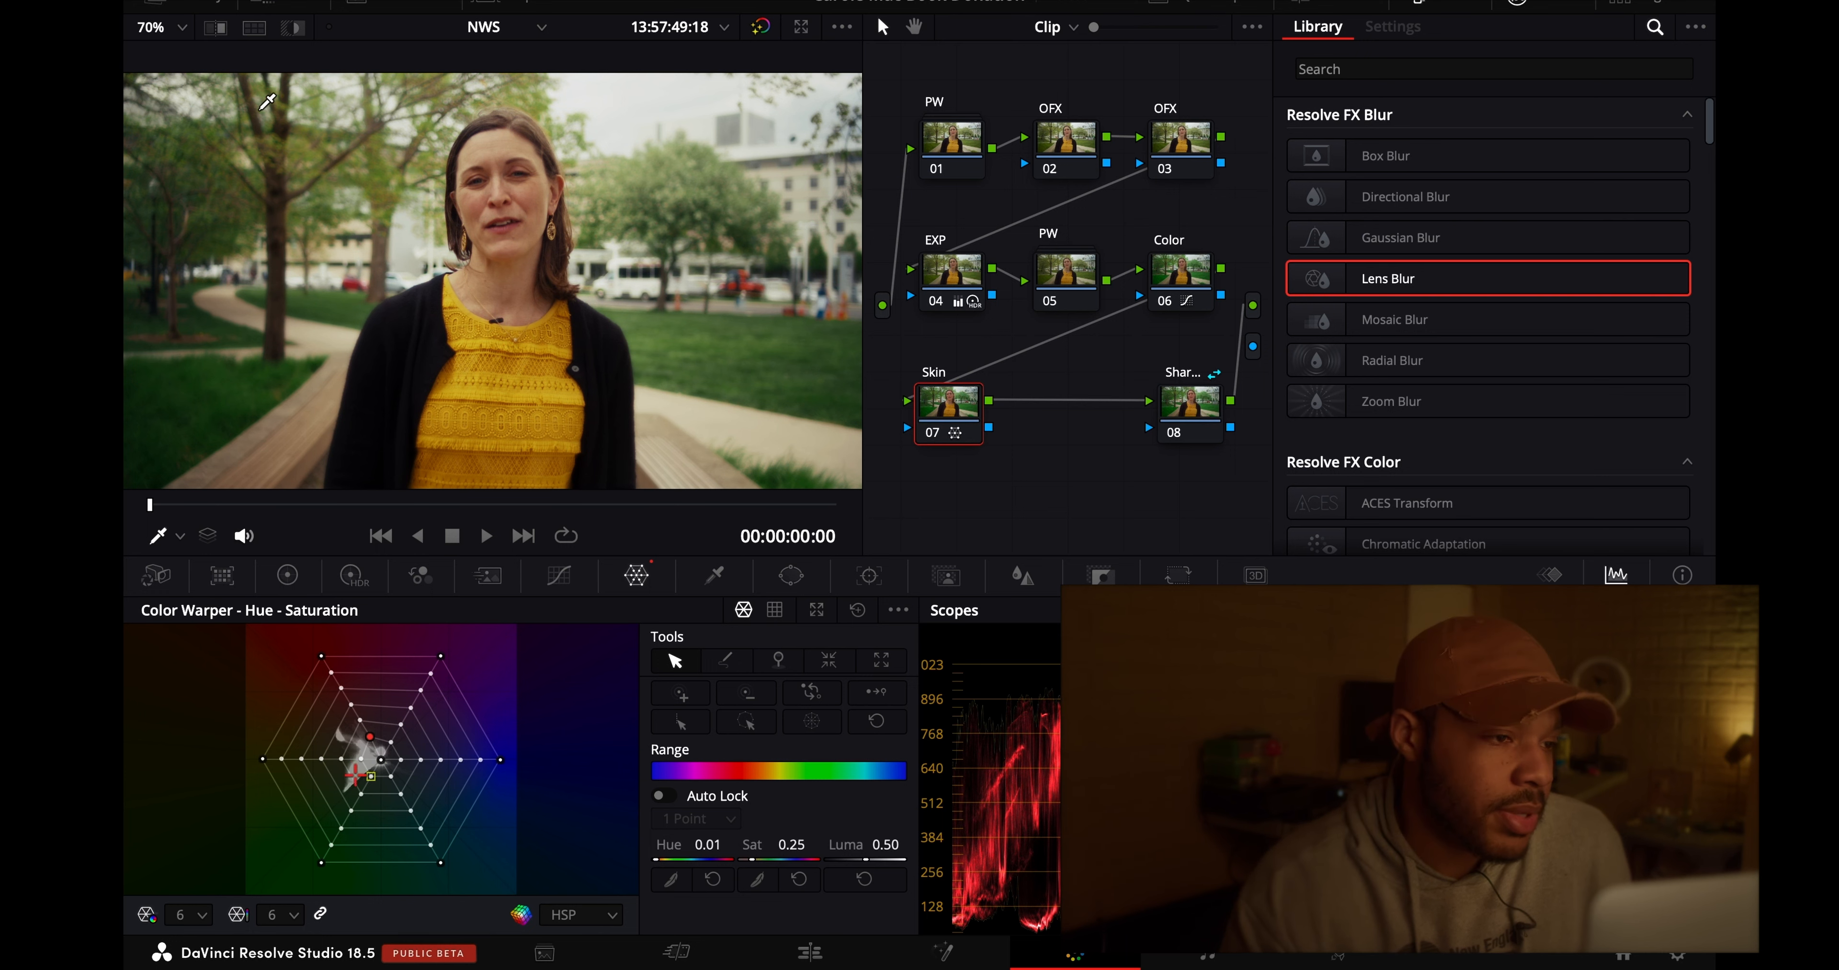
# - Zoom in on the woman's face and refine the Skin node's Color Warper point to Hue 0.02 and Sat 0.30
pyautogui.click(184, 32)
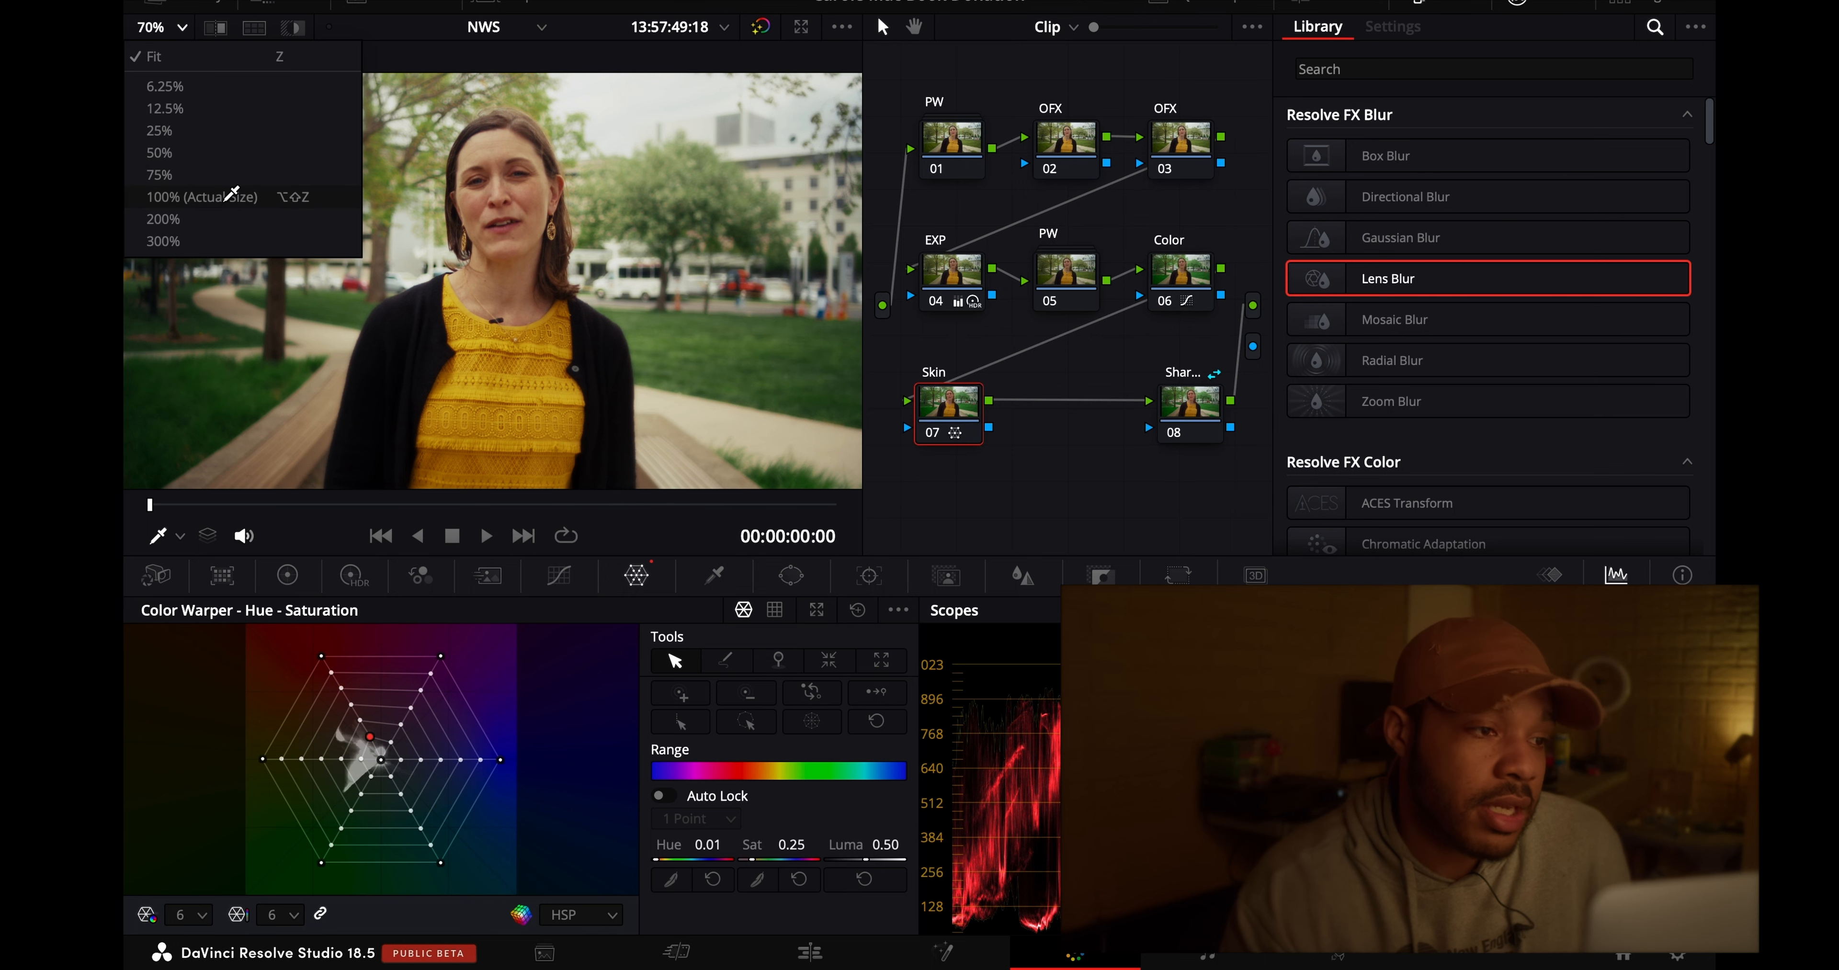
pyautogui.click(202, 197)
pyautogui.click(170, 32)
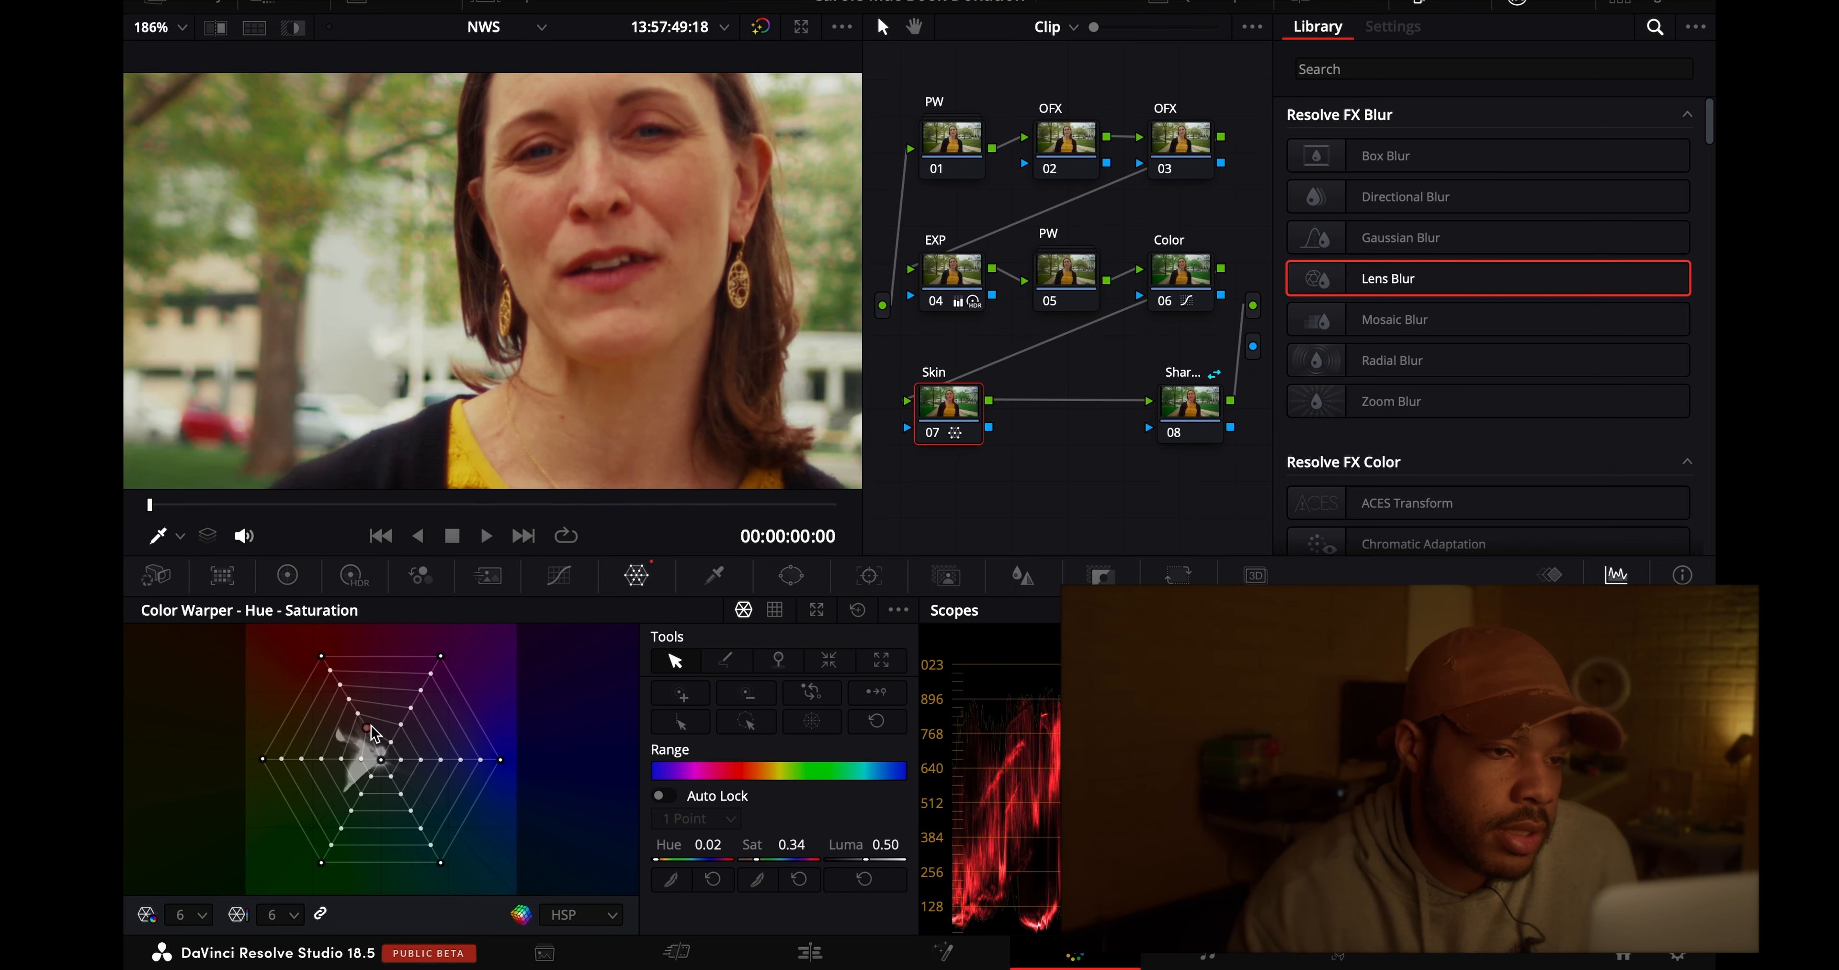
pyautogui.moveTo(371, 725); pyautogui.dragTo(371, 723)
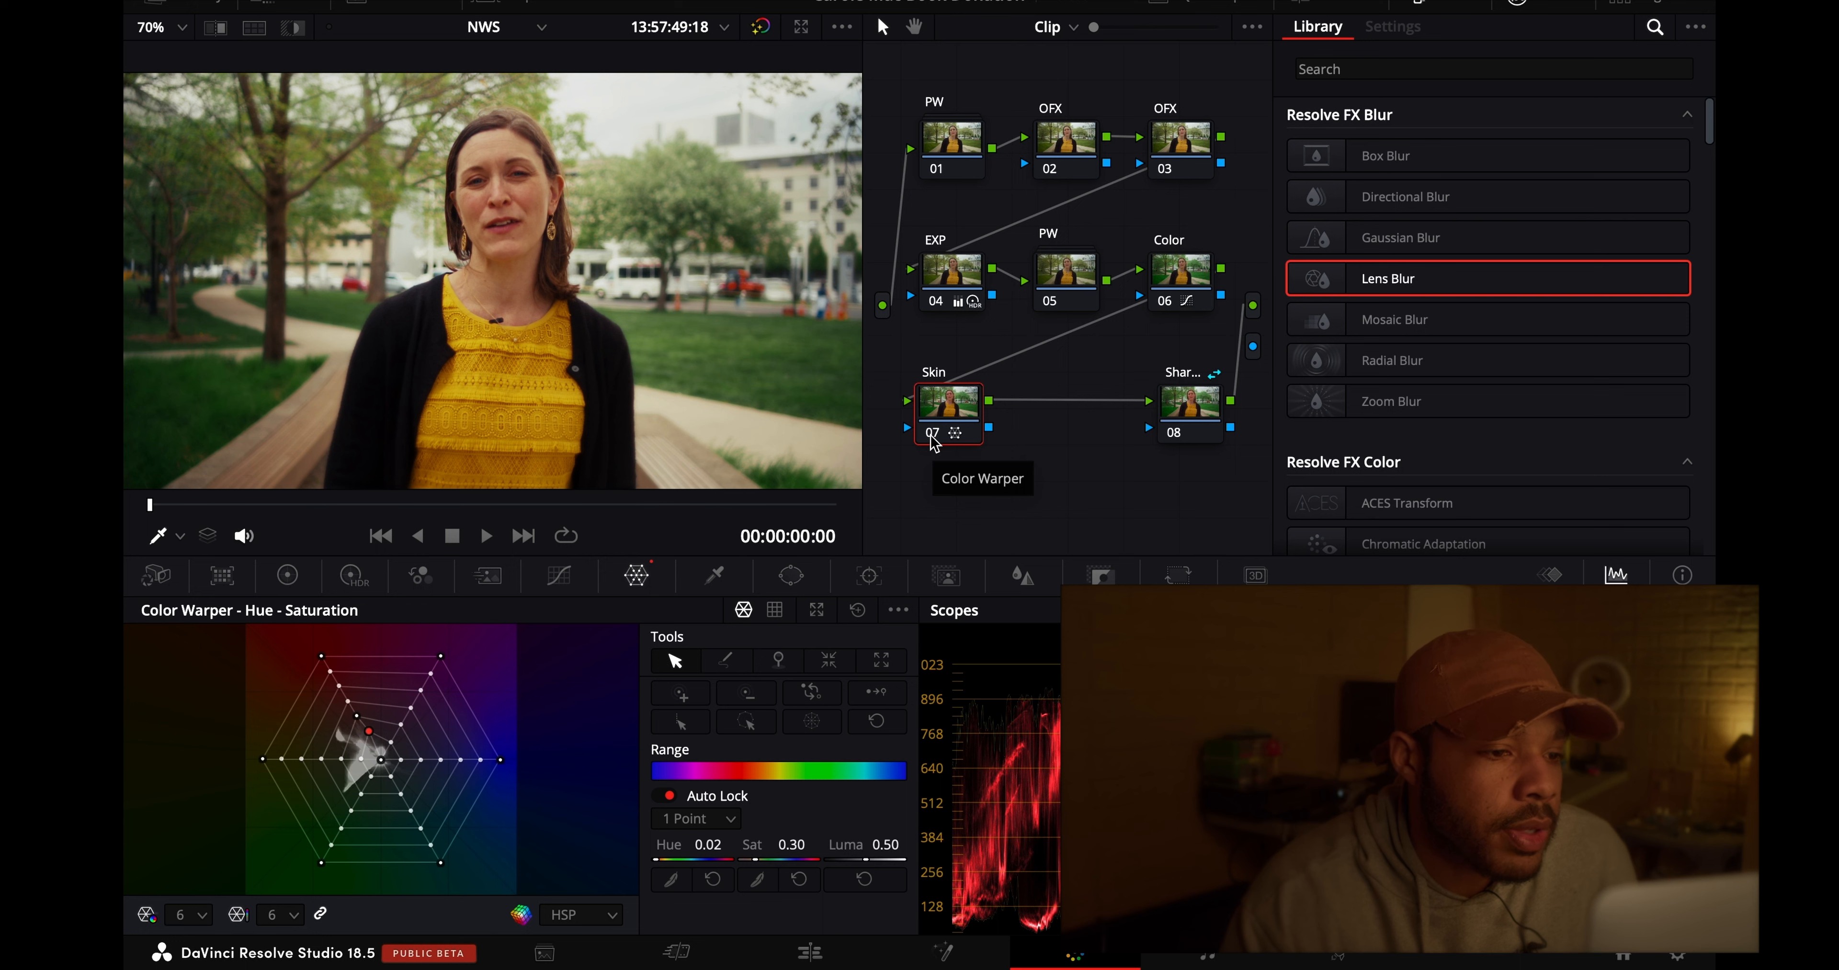
# - Set the EXP node's primary Gain to 0.98 and its HDR Shadow exposure to 0.60
pyautogui.click(950, 271)
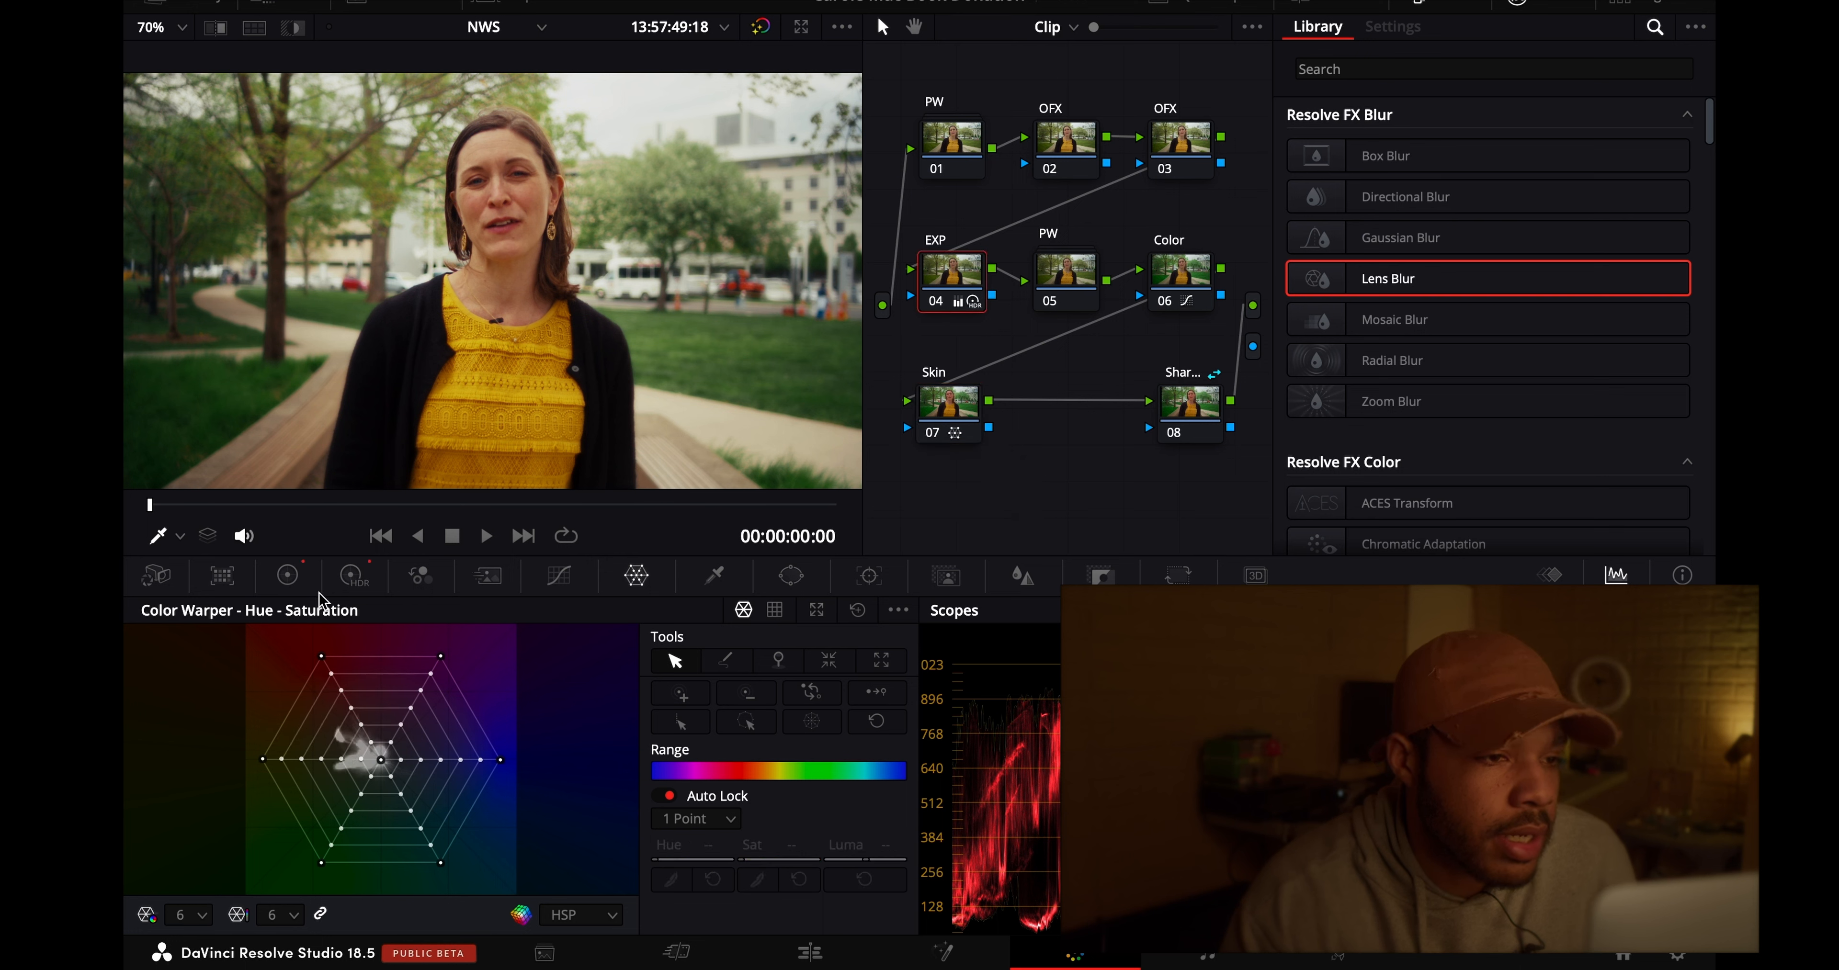
pyautogui.click(288, 584)
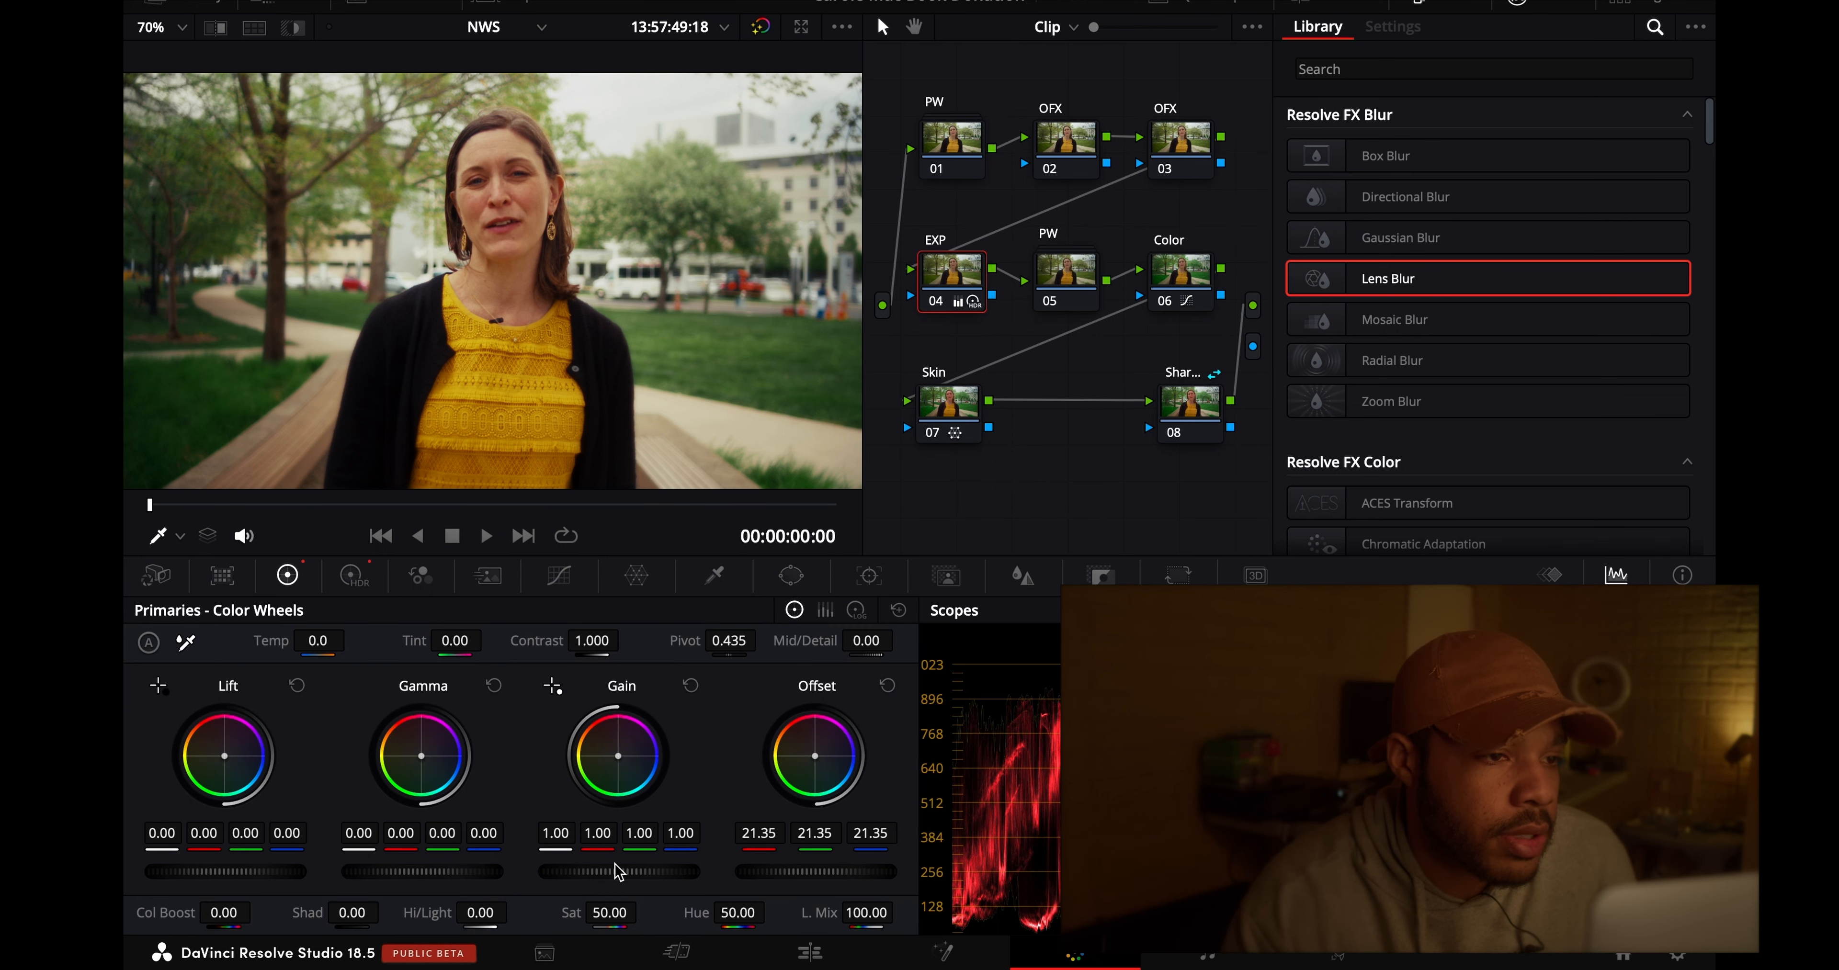
pyautogui.moveTo(618, 872); pyautogui.dragTo(591, 876)
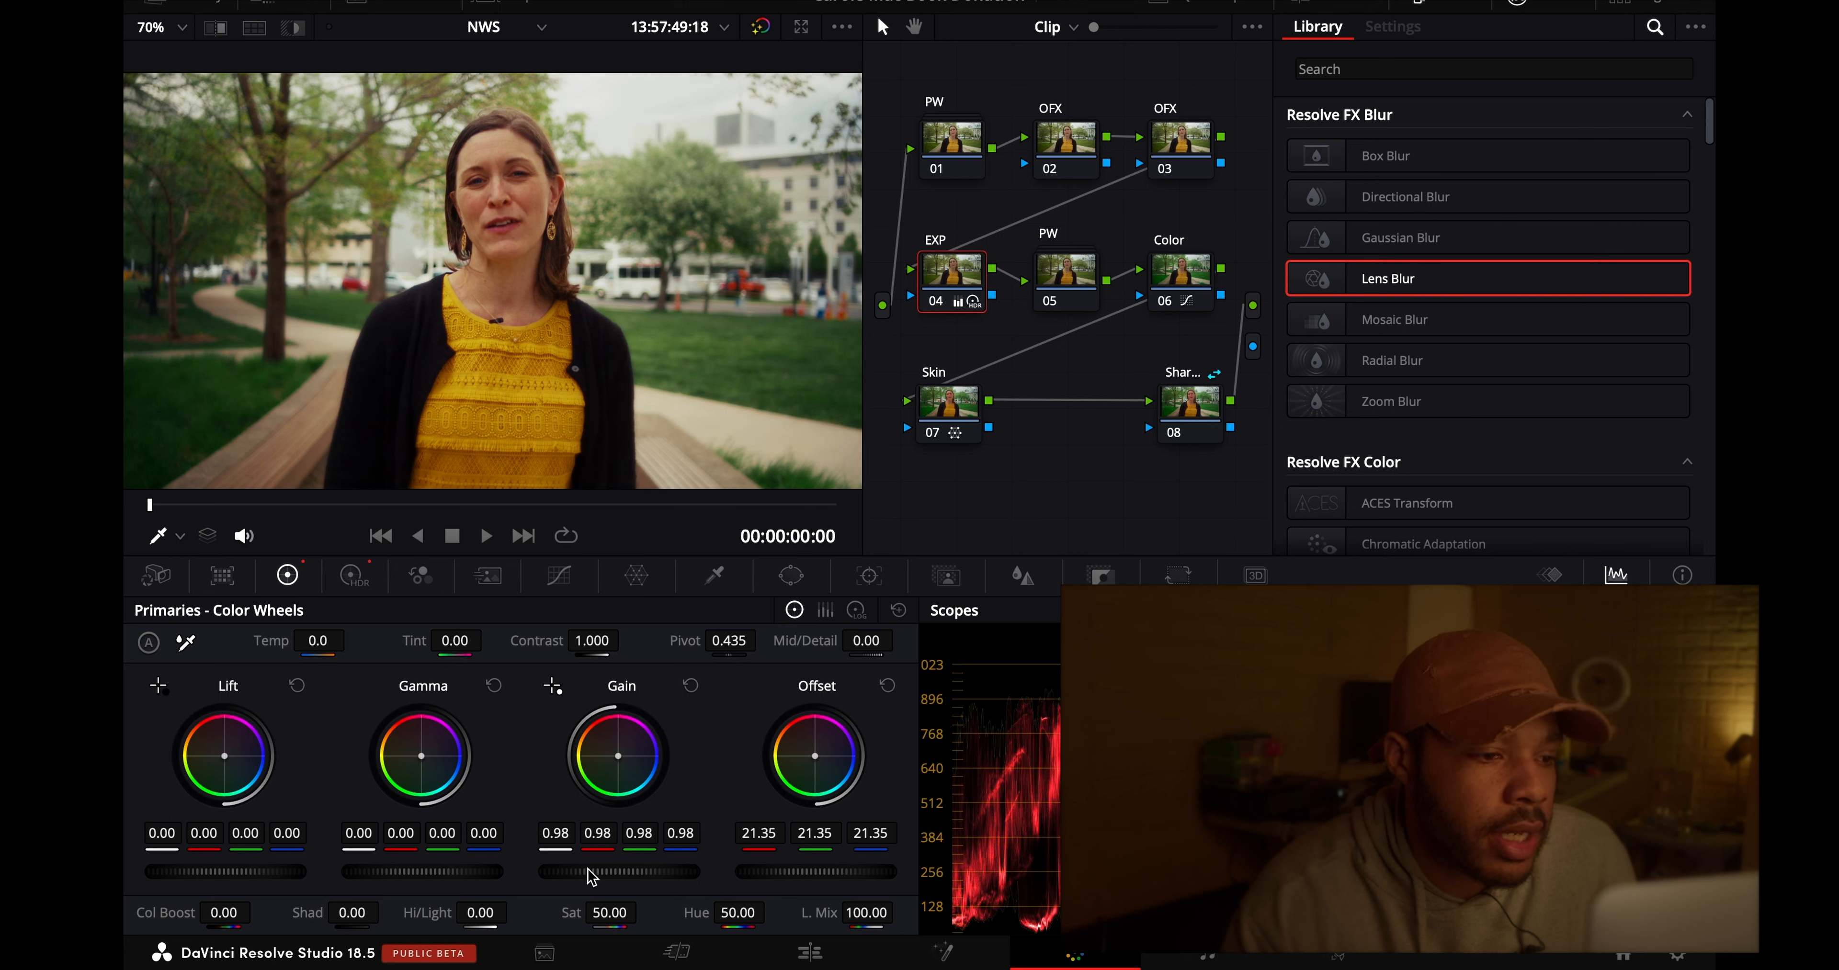
pyautogui.click(354, 575)
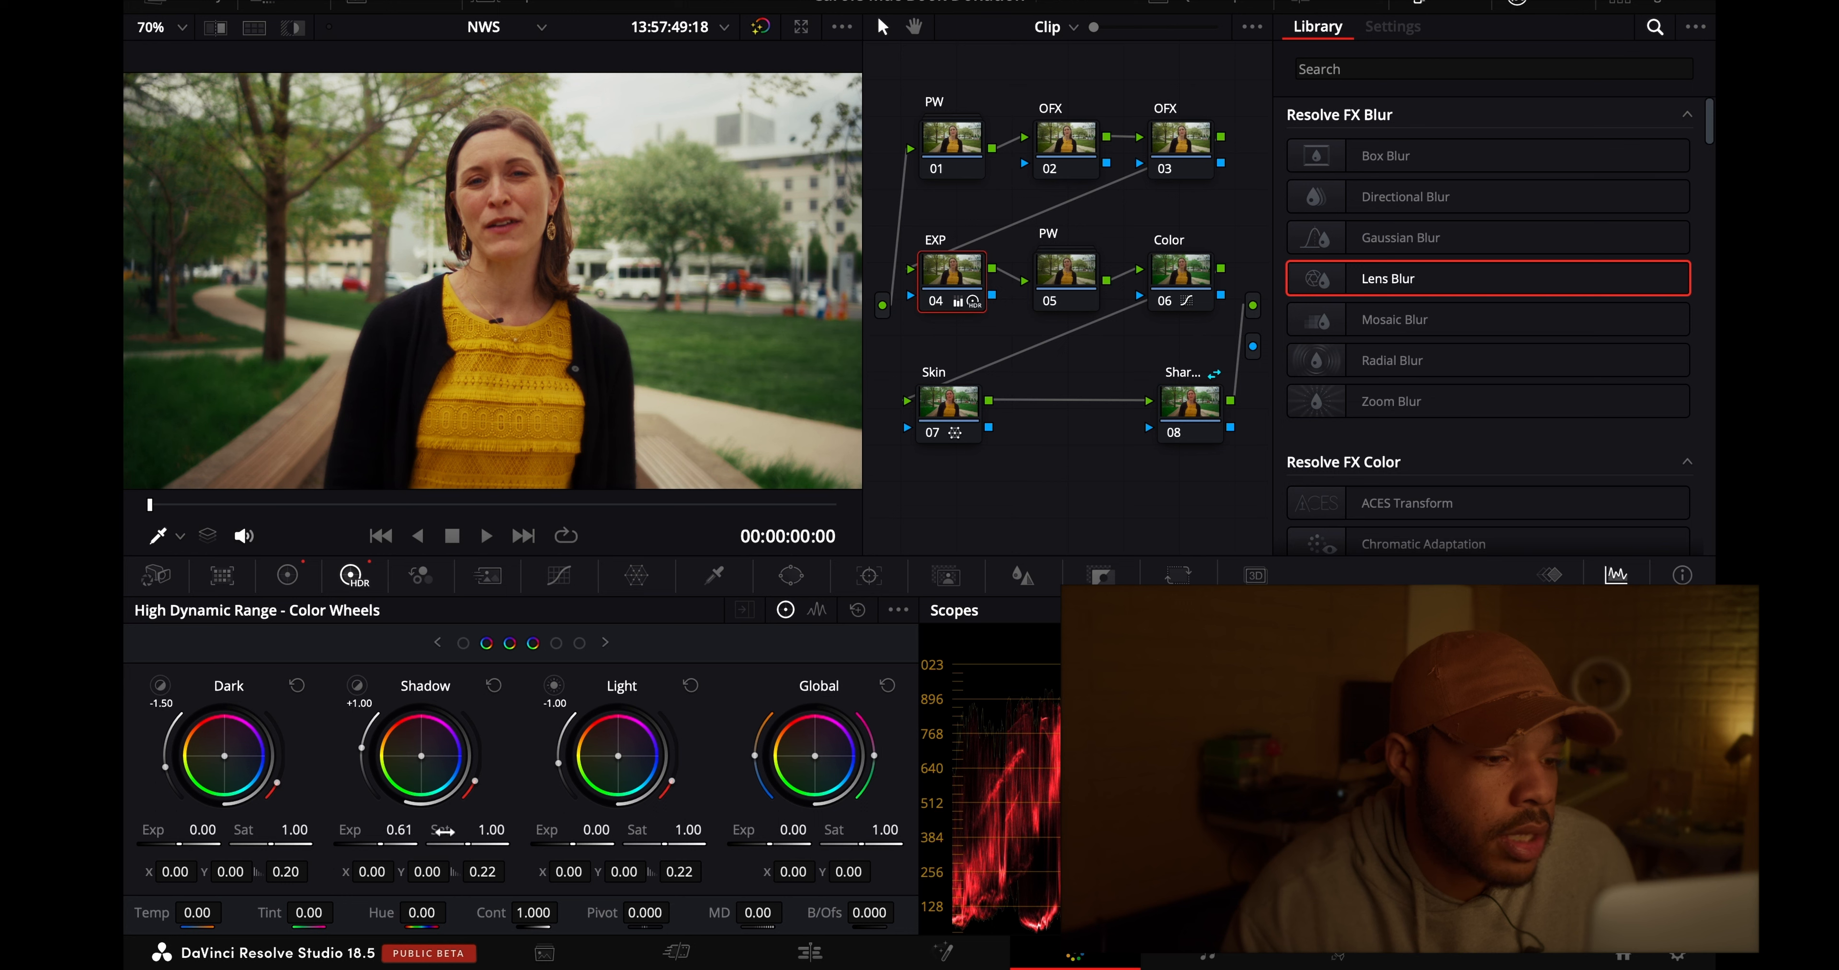
pyautogui.moveTo(444, 832); pyautogui.dragTo(442, 832)
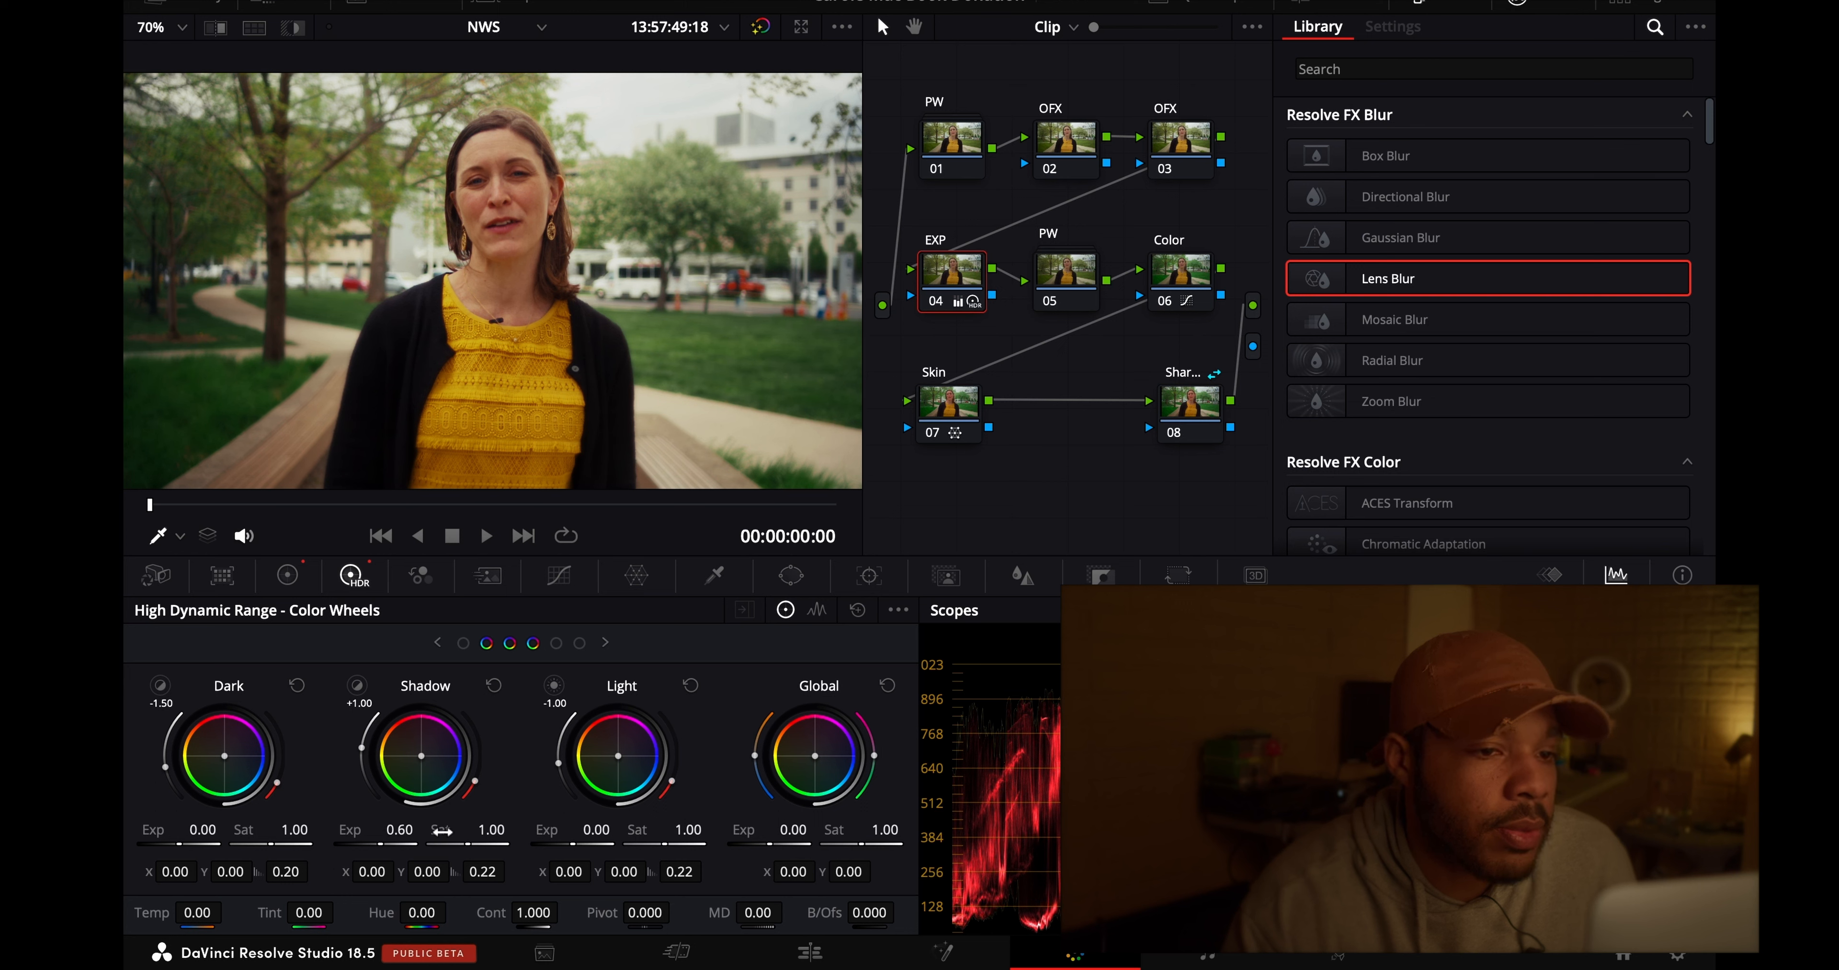
# - Compare the image with and without the EXP, Color and Skin nodes, leaving all three enabled
pyautogui.click(934, 303)
pyautogui.click(935, 303)
pyautogui.click(1158, 303)
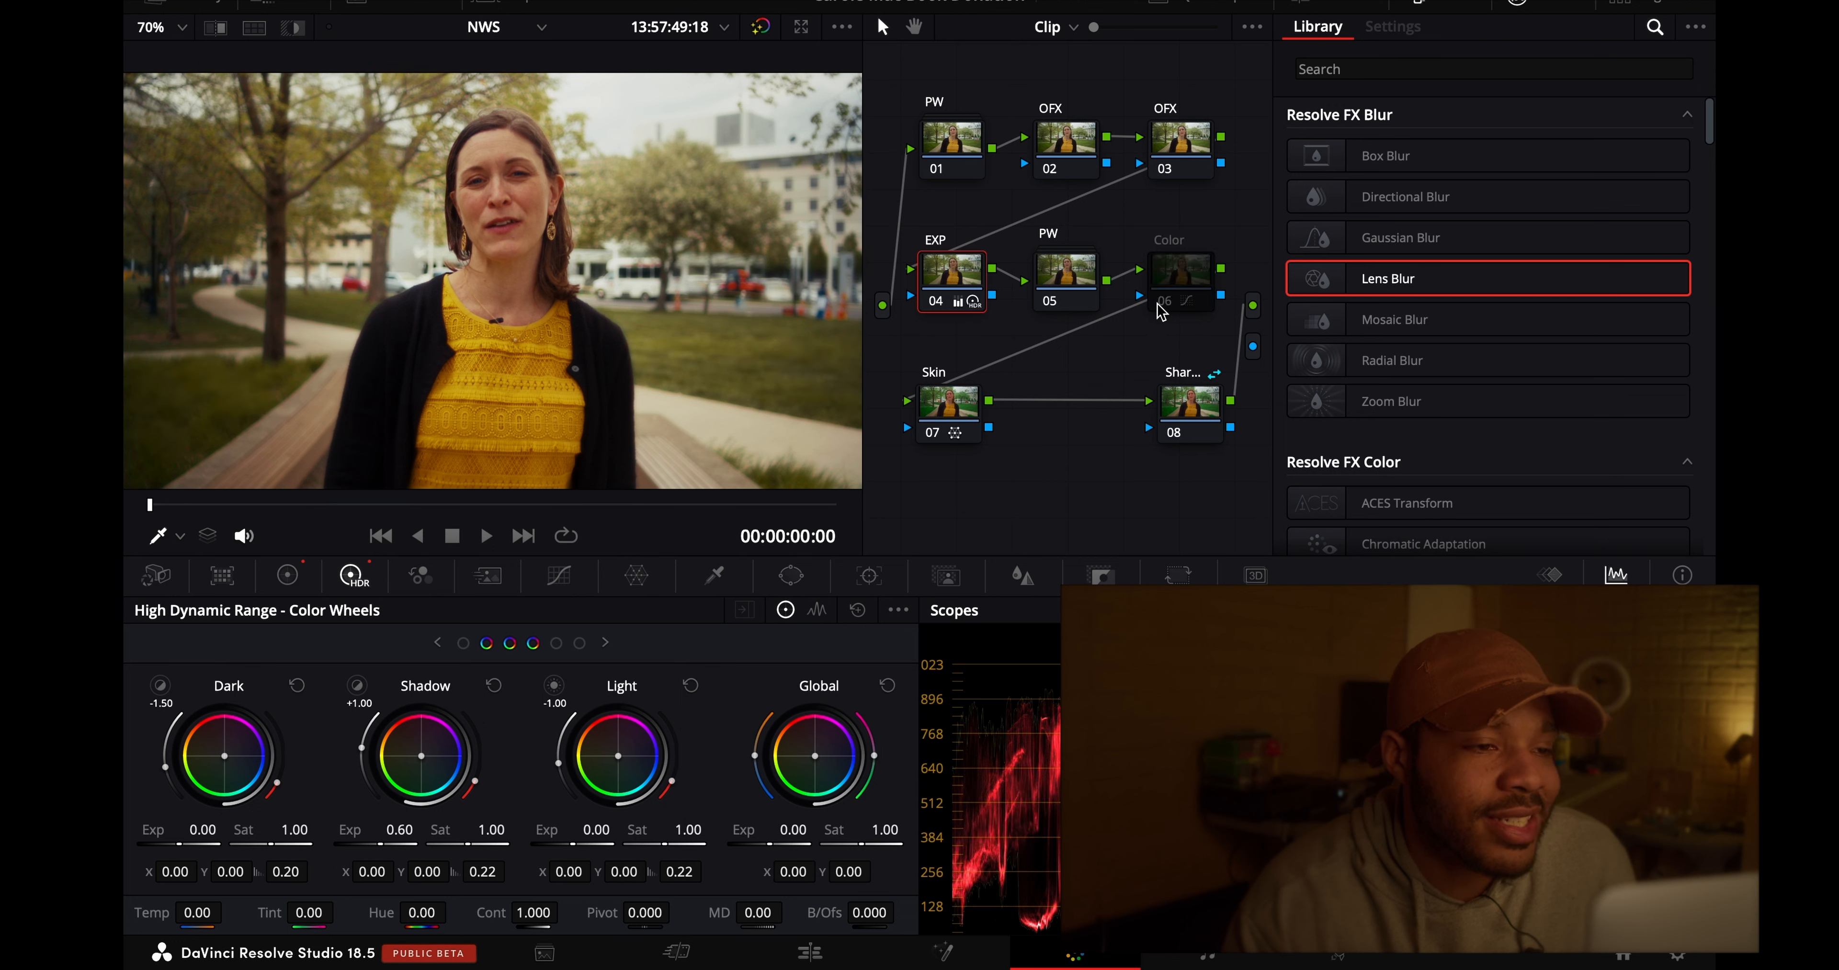
pyautogui.click(1158, 303)
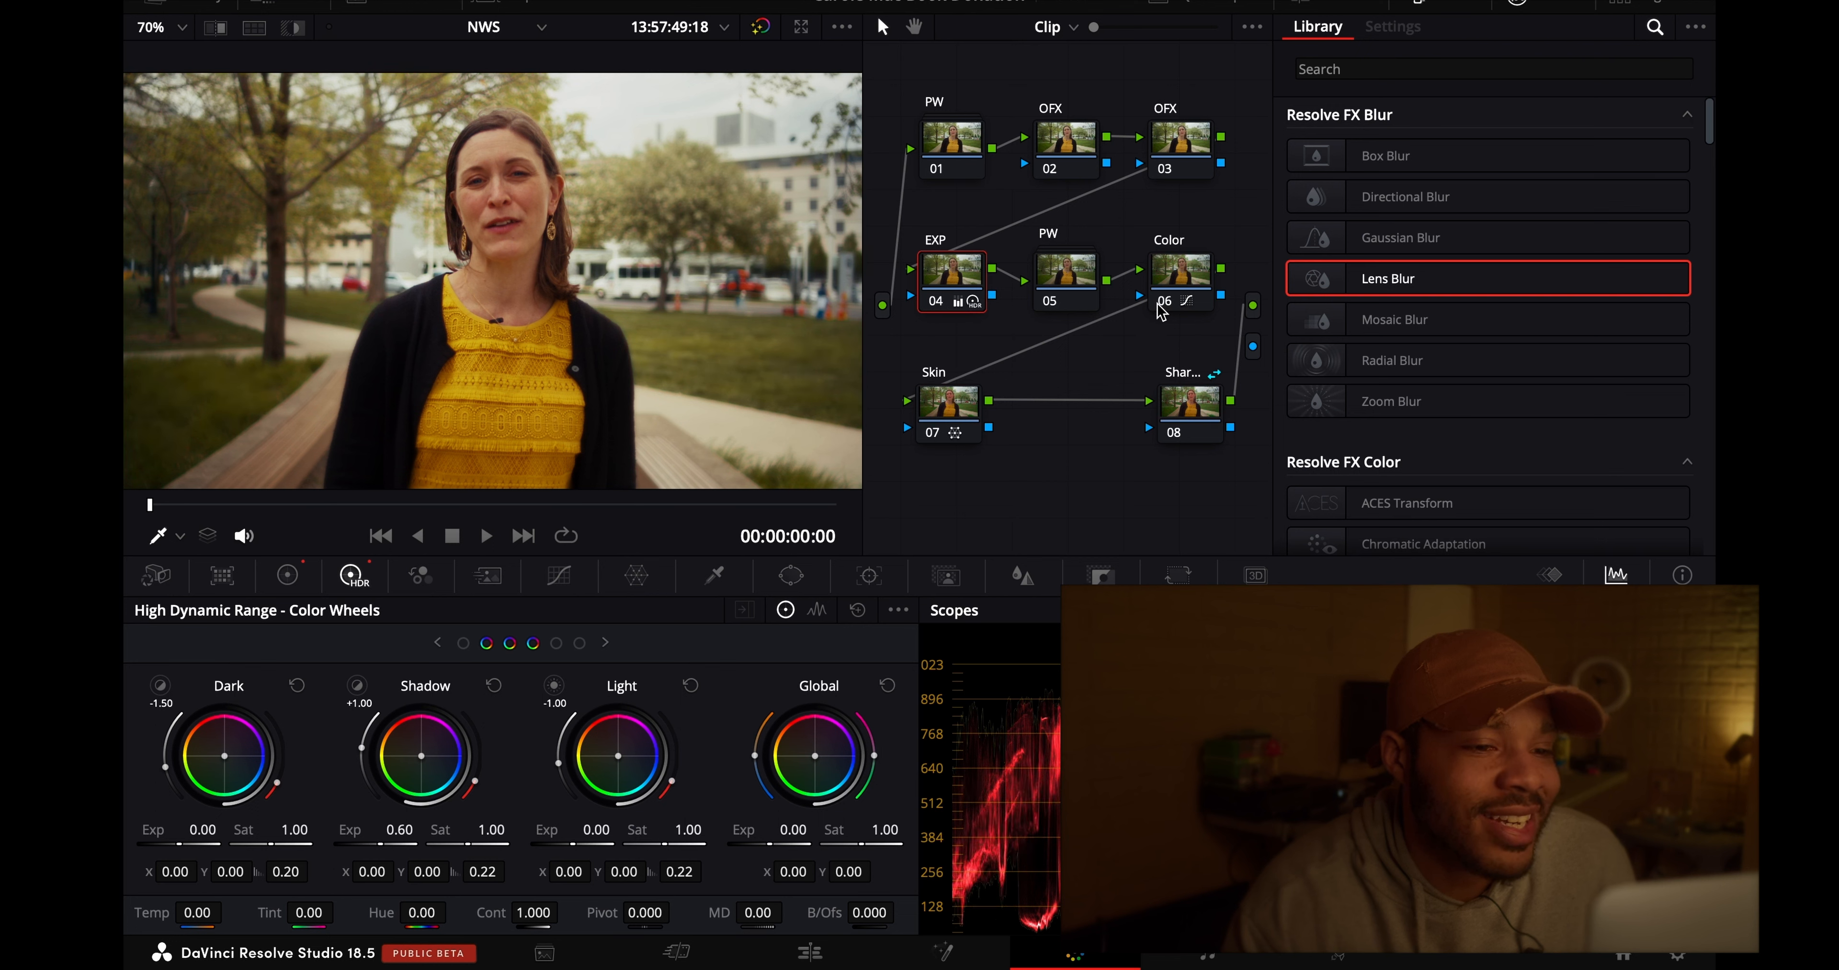
pyautogui.click(933, 437)
pyautogui.click(933, 437)
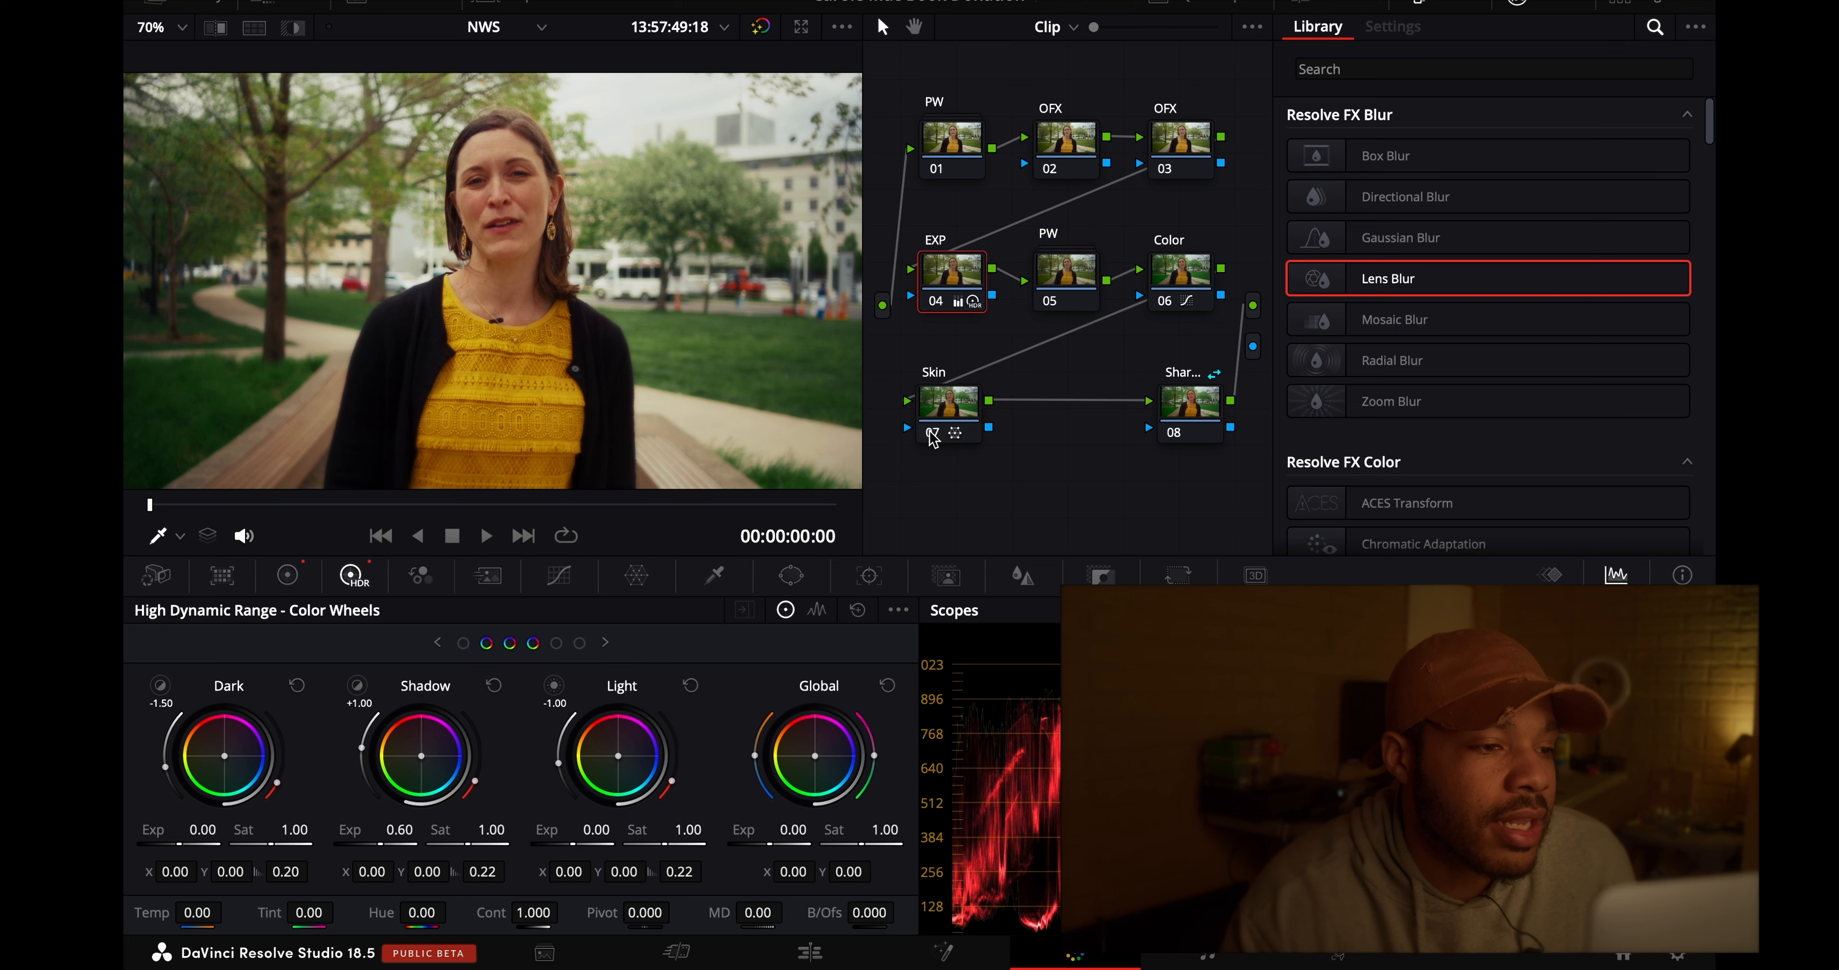
pyautogui.click(933, 437)
pyautogui.click(933, 437)
pyautogui.click(933, 436)
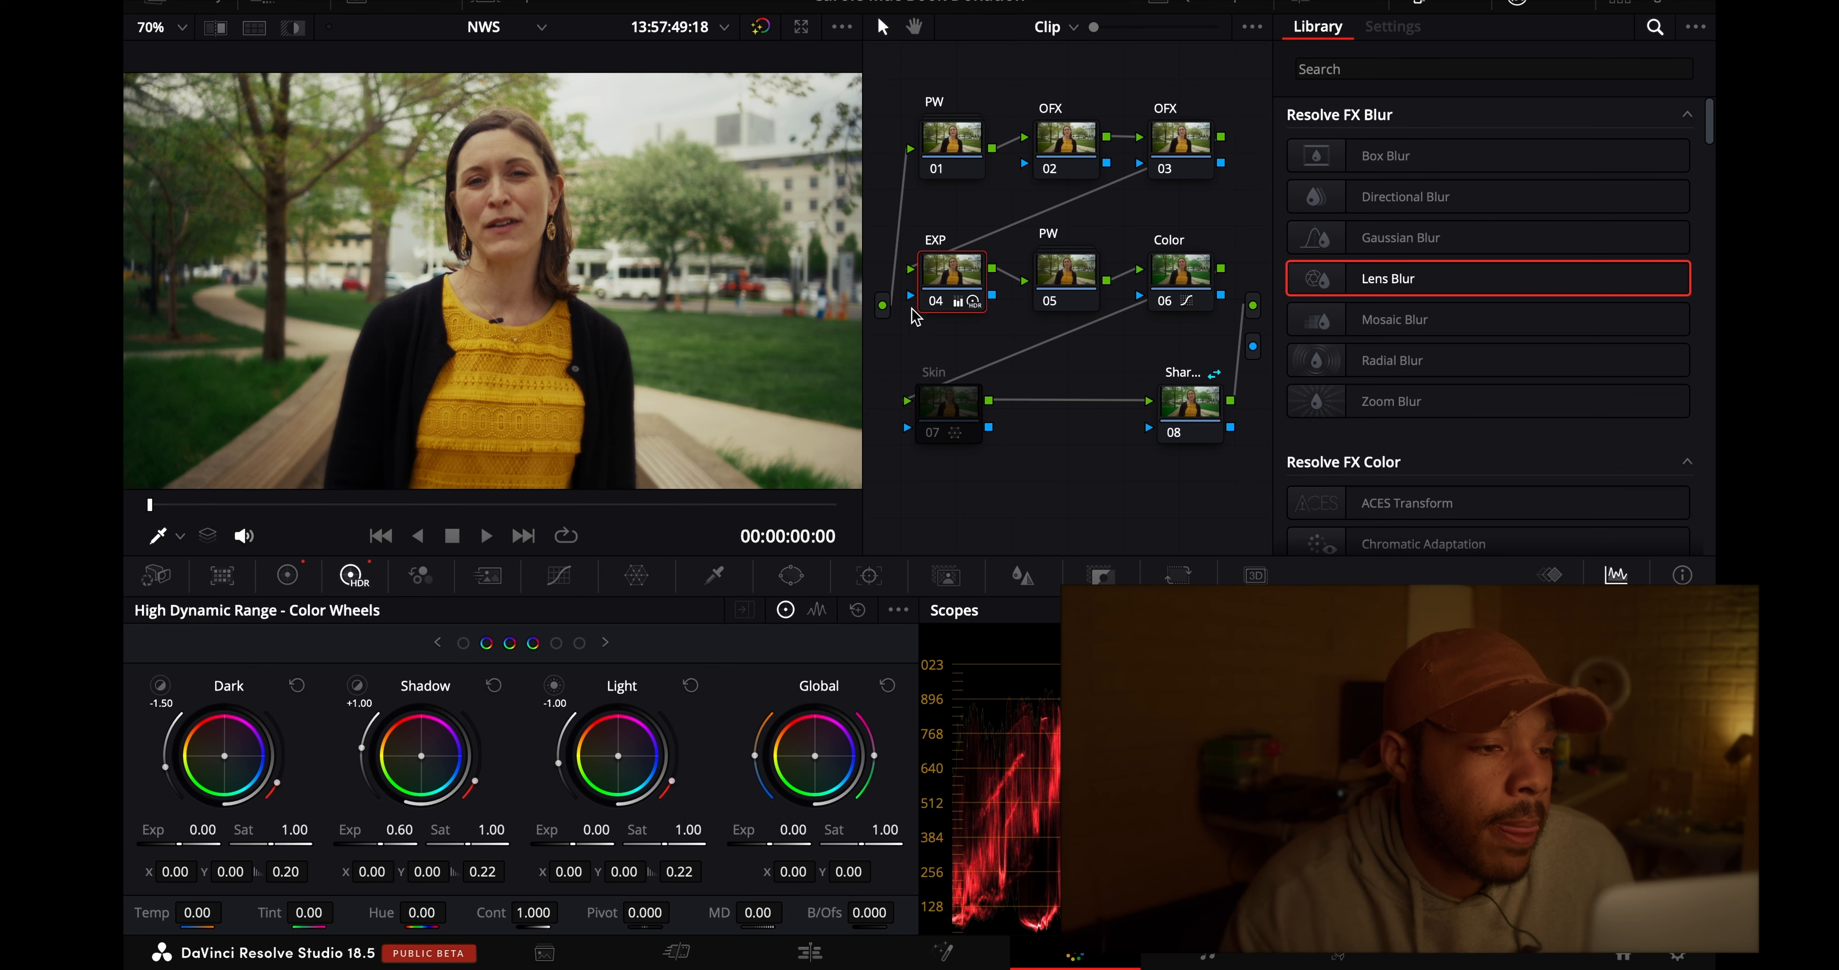
pyautogui.click(936, 434)
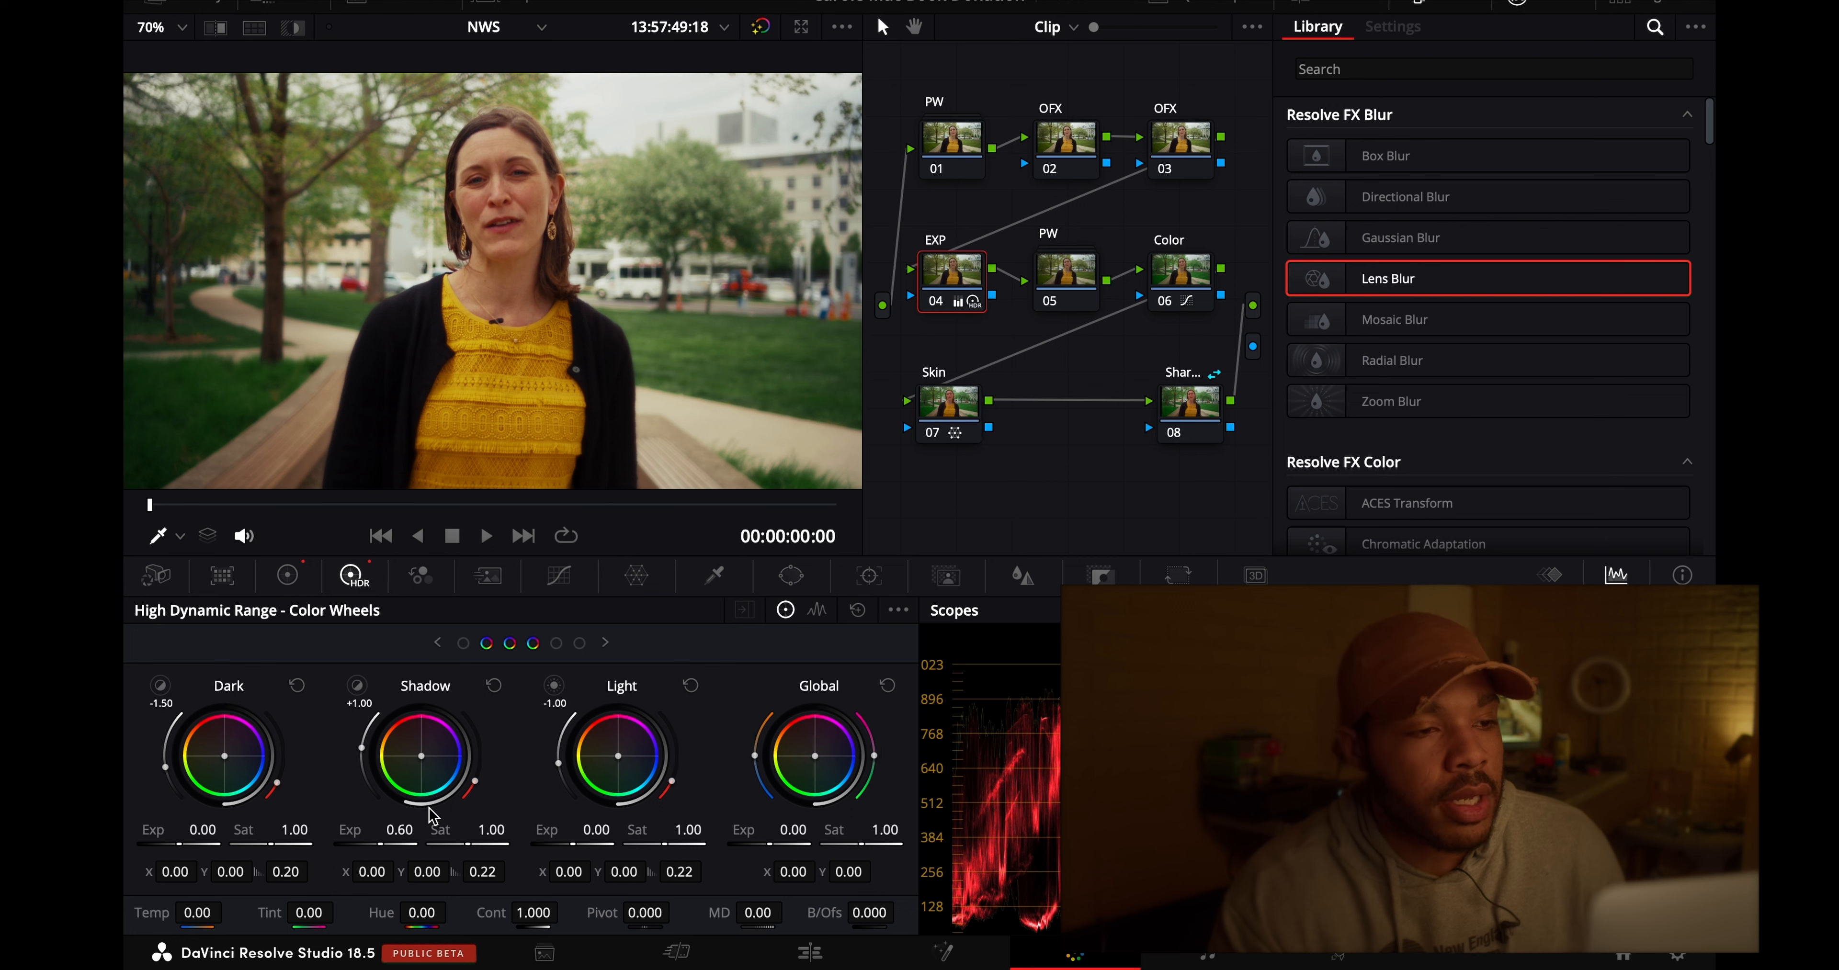
# - Try a primary saturation change on the EXP node, and set its HDR Global saturation to 0.95 instead
pyautogui.click(287, 576)
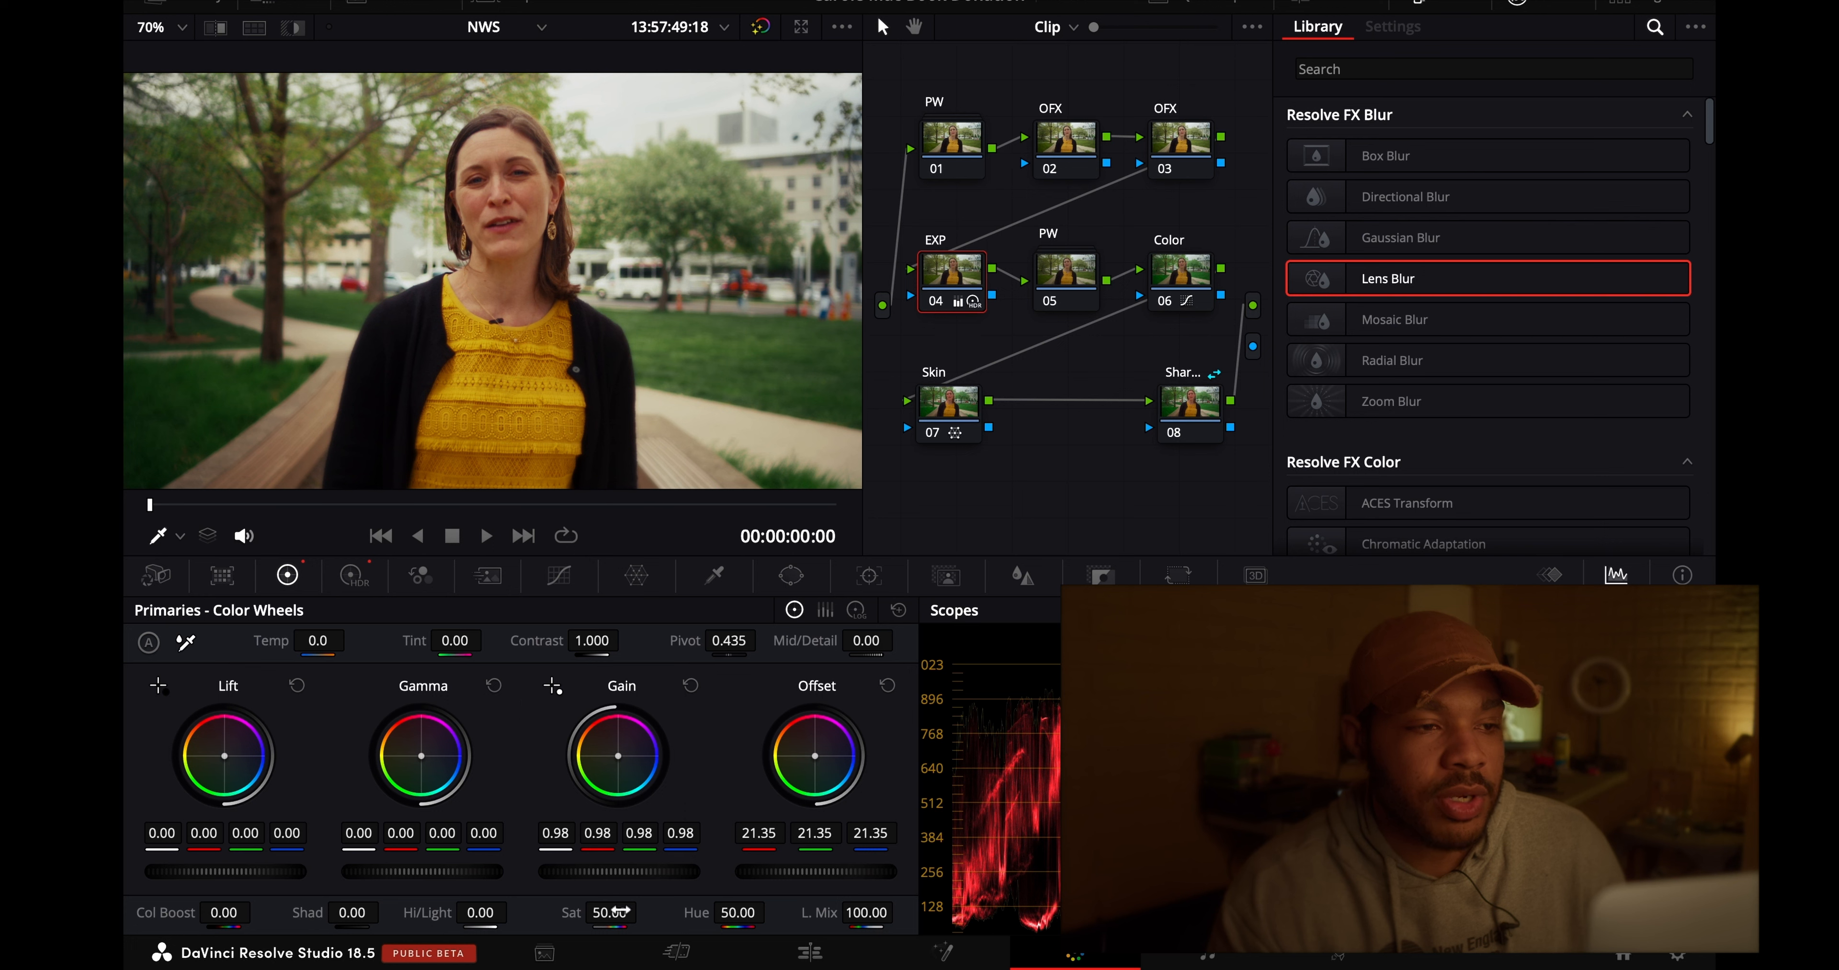
pyautogui.moveTo(666, 914); pyautogui.dragTo(707, 914)
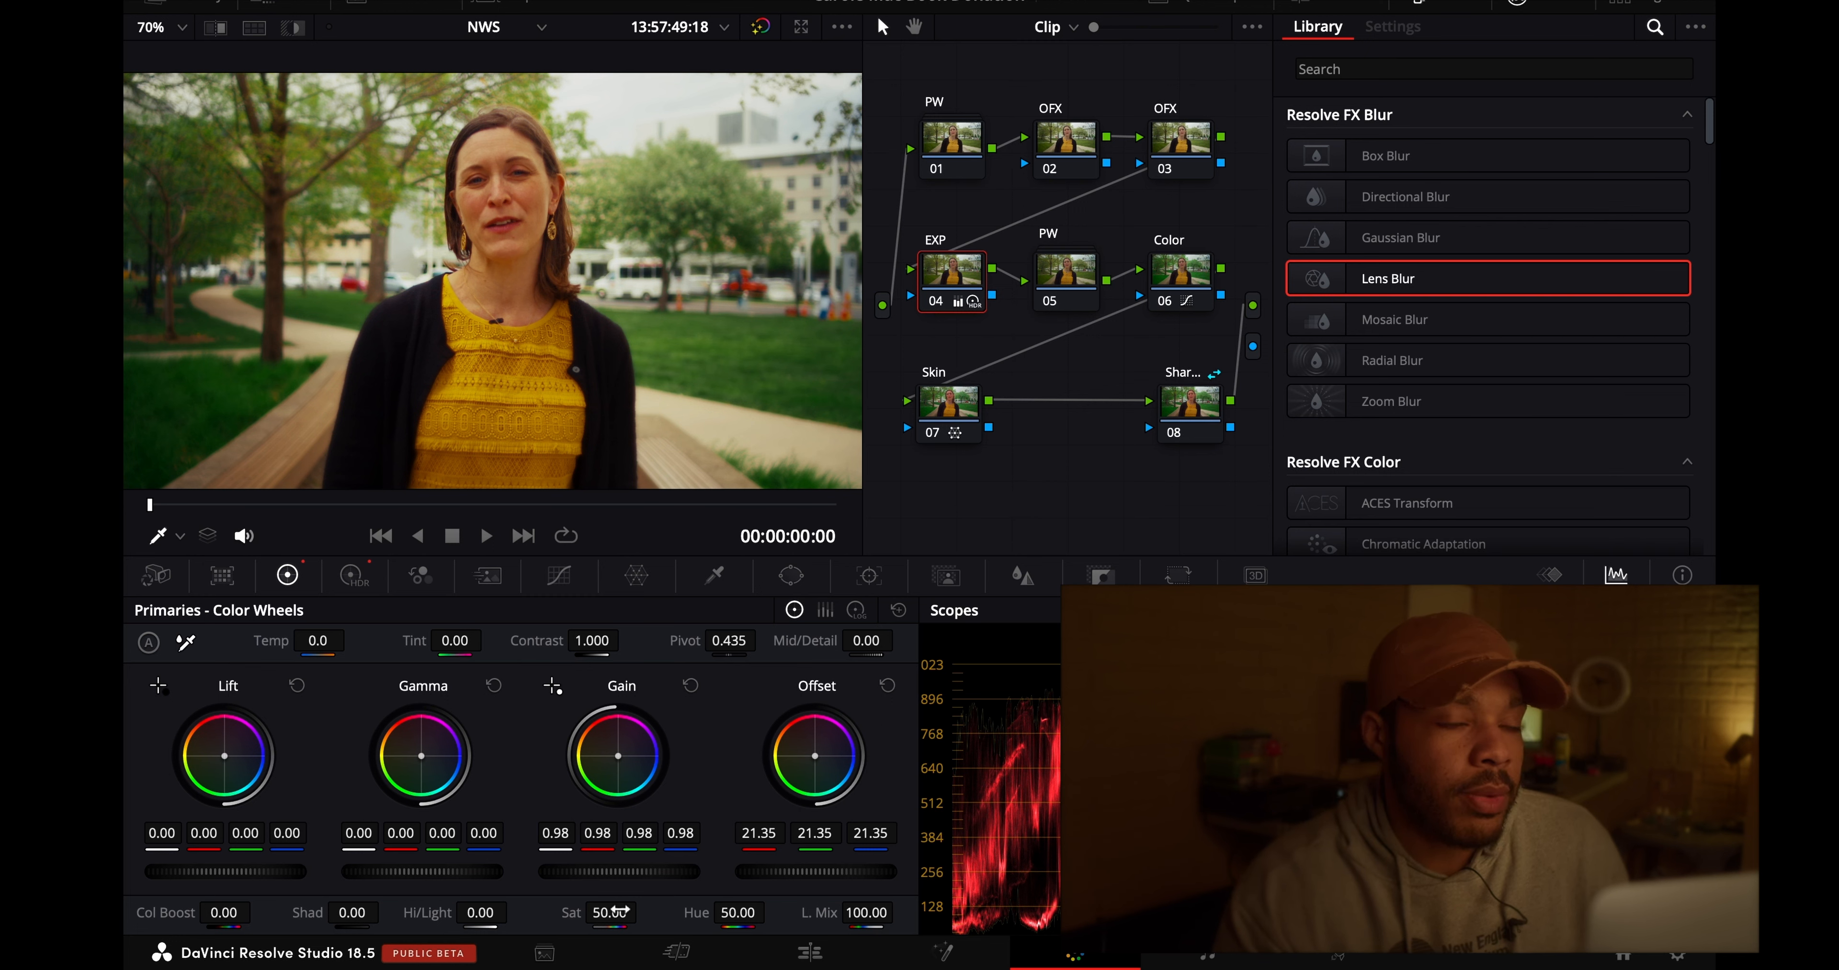
pyautogui.click(353, 575)
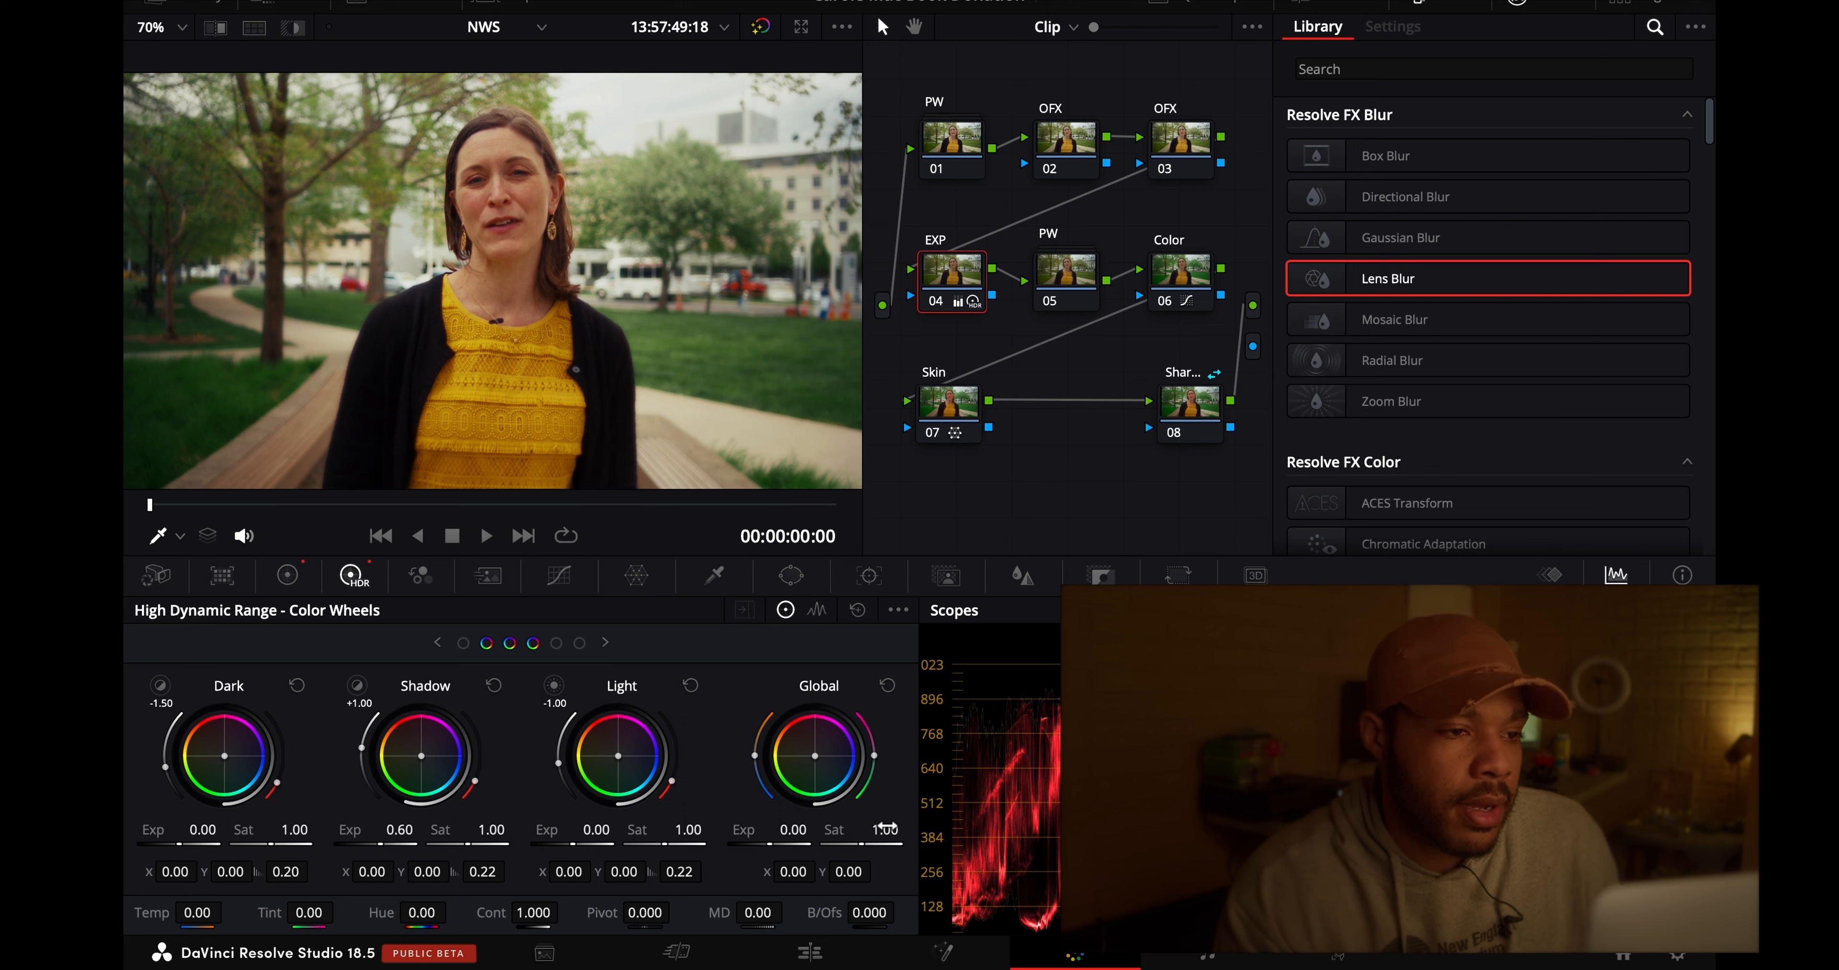
pyautogui.moveTo(873, 832); pyautogui.dragTo(916, 830)
pyautogui.moveTo(1171, 829); pyautogui.dragTo(1242, 830)
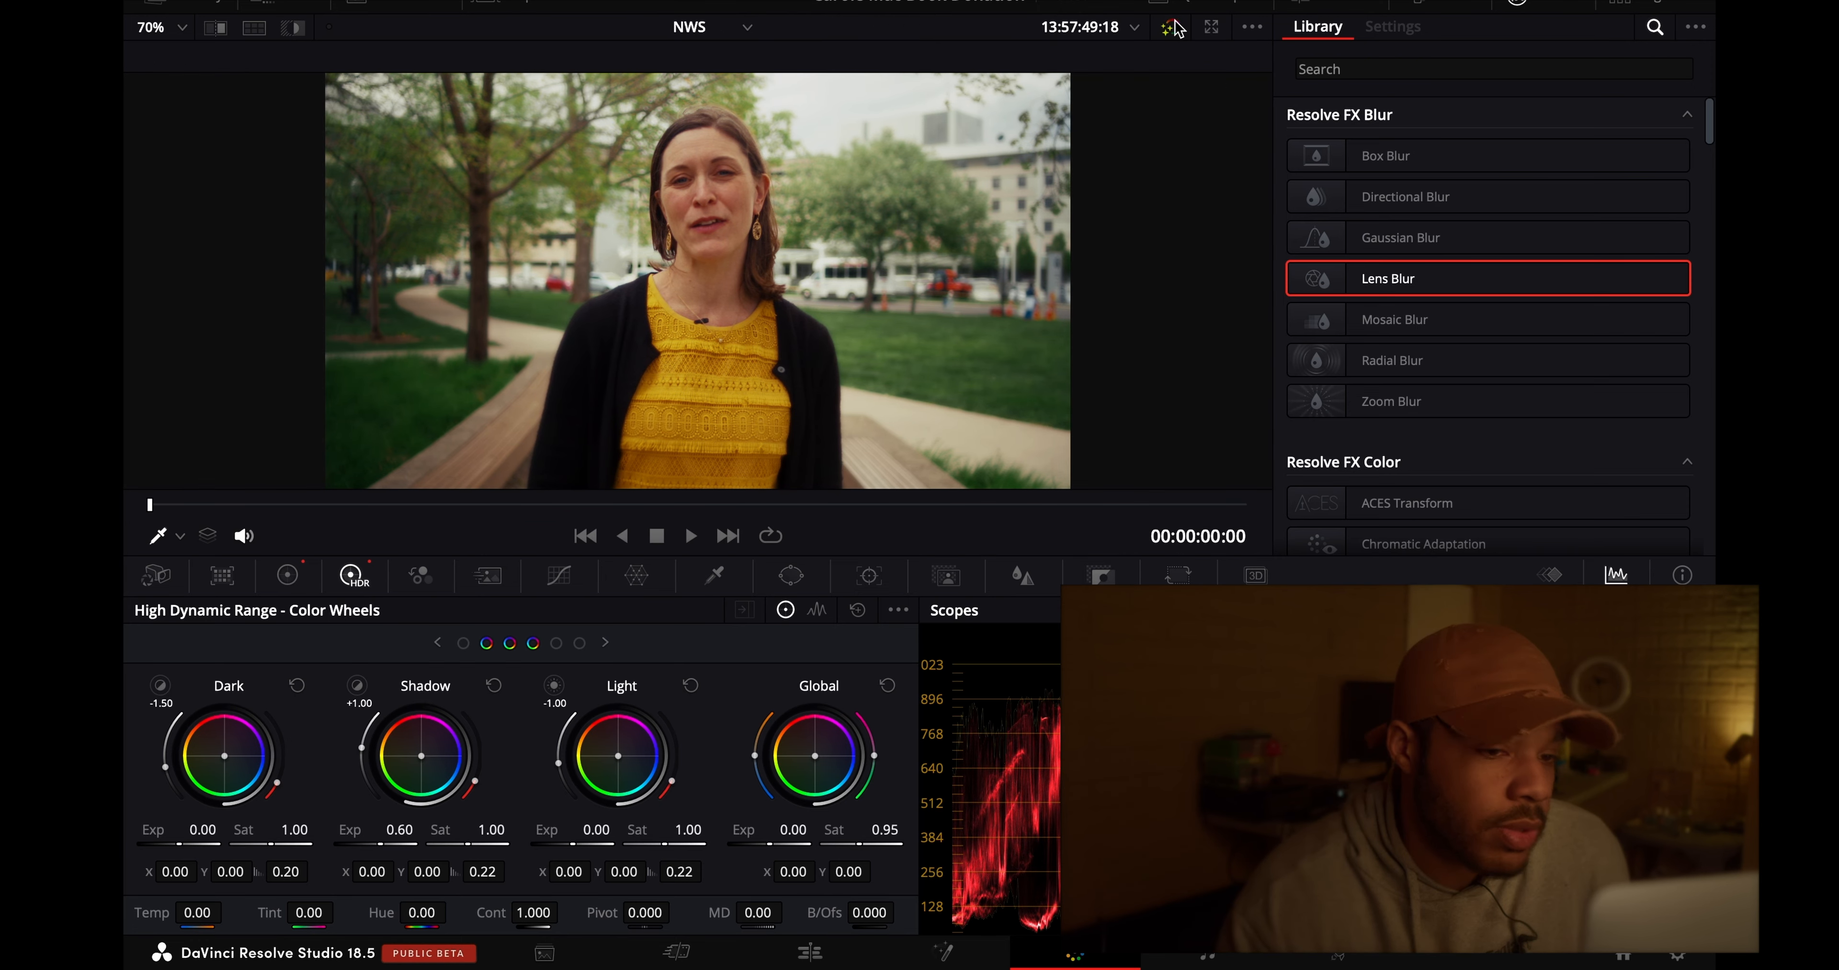
# - Compare the enlarged shot with and without all color grades and Fusion effects
pyautogui.click(1175, 27)
pyautogui.click(1175, 27)
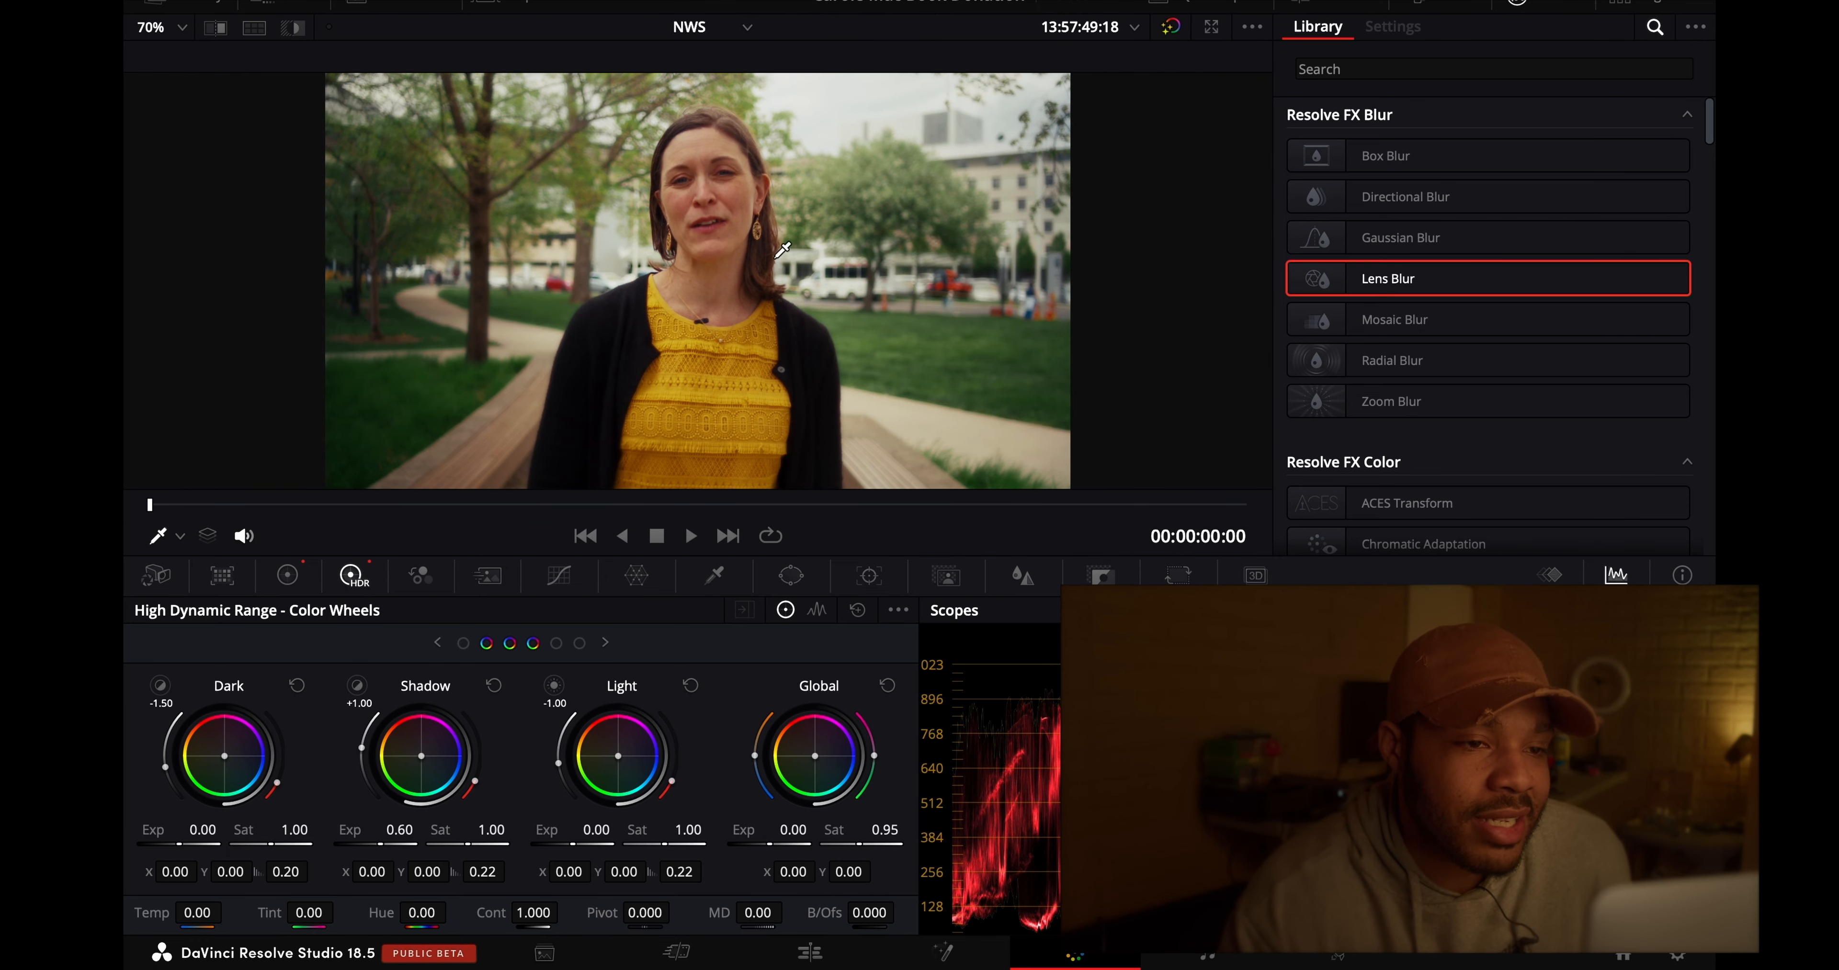
pyautogui.click(1173, 28)
pyautogui.click(1174, 27)
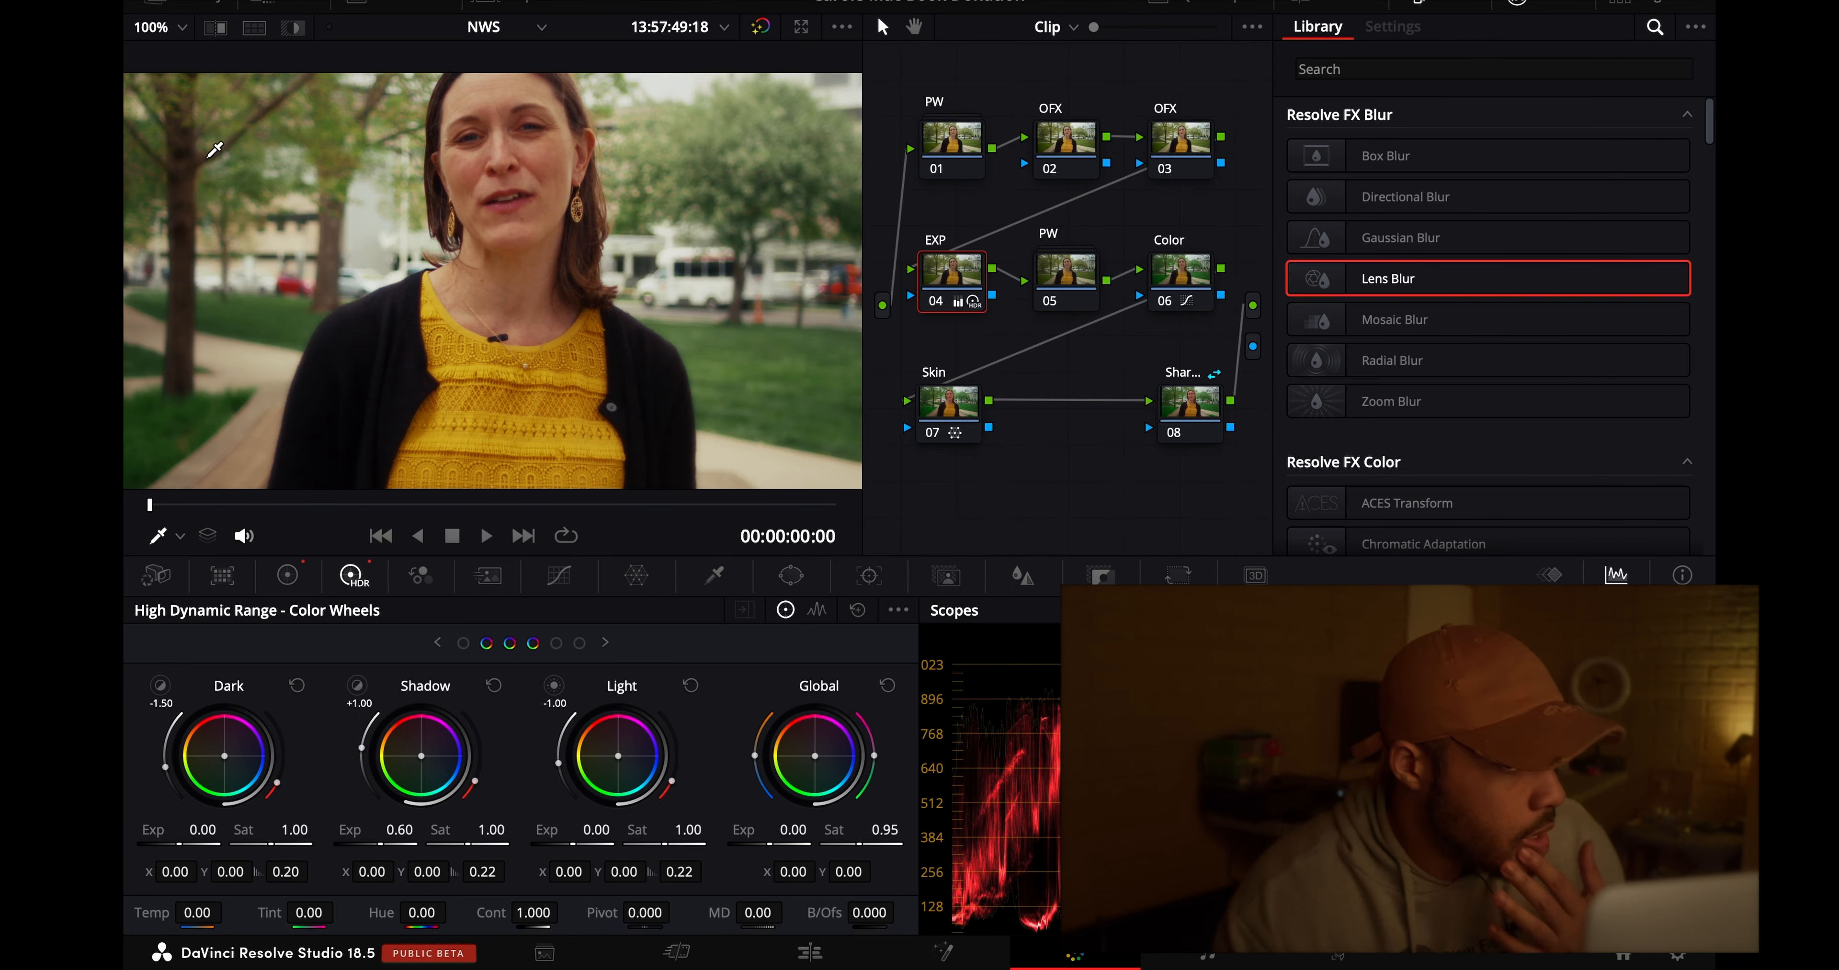
# - Inside the first PW compound node, set node 01's blur Radius to 0.48 and Mid/Detail to 5.00, checking the face close up
pyautogui.click(158, 27)
pyautogui.click(154, 56)
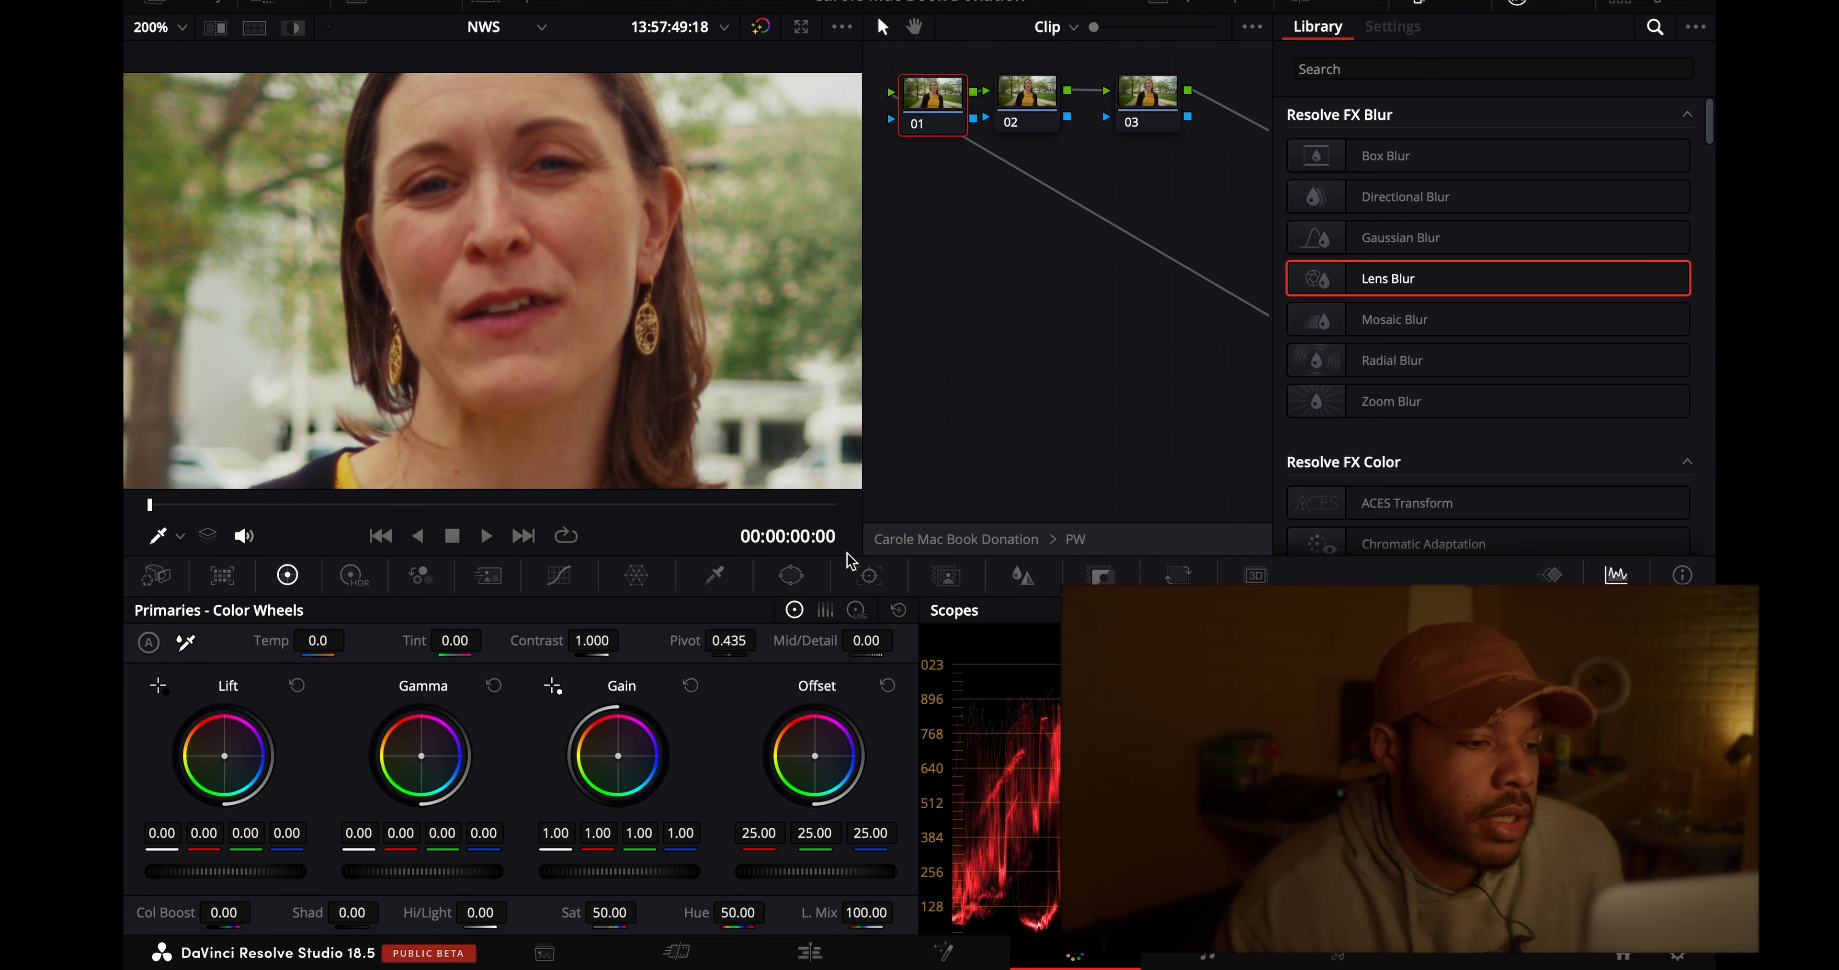
pyautogui.click(1021, 576)
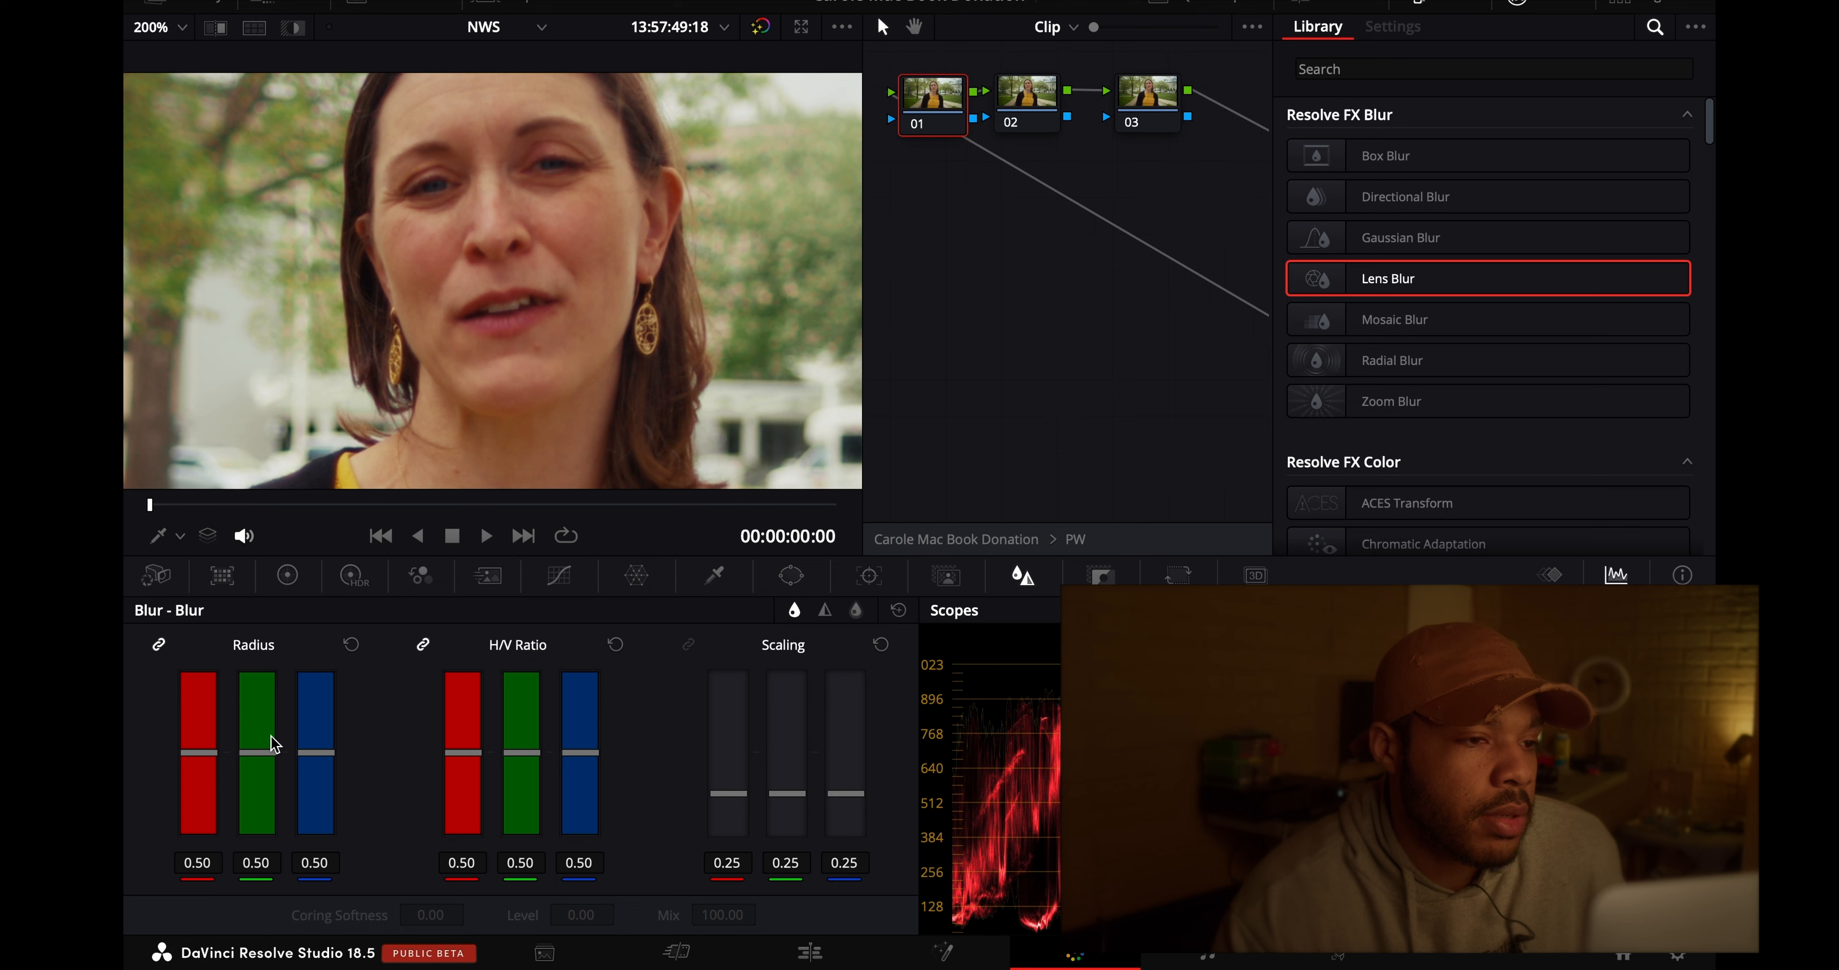
pyautogui.moveTo(258, 752); pyautogui.dragTo(262, 765)
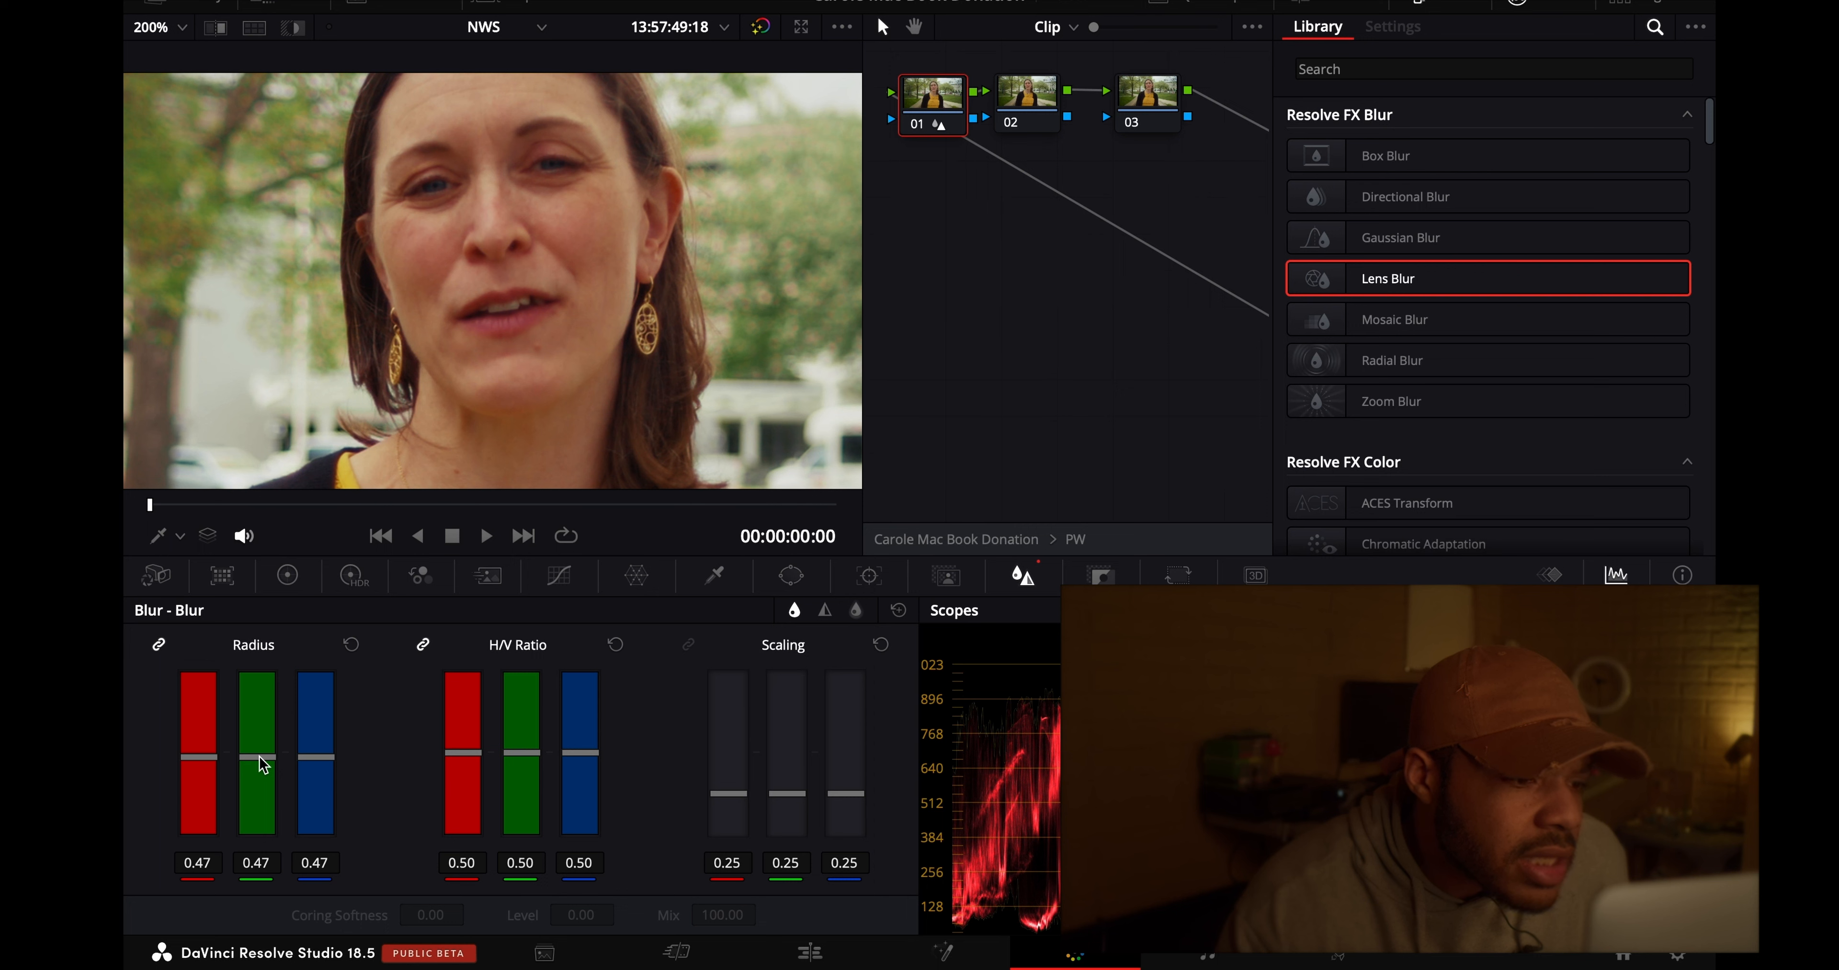
pyautogui.moveTo(262, 765); pyautogui.dragTo(262, 763)
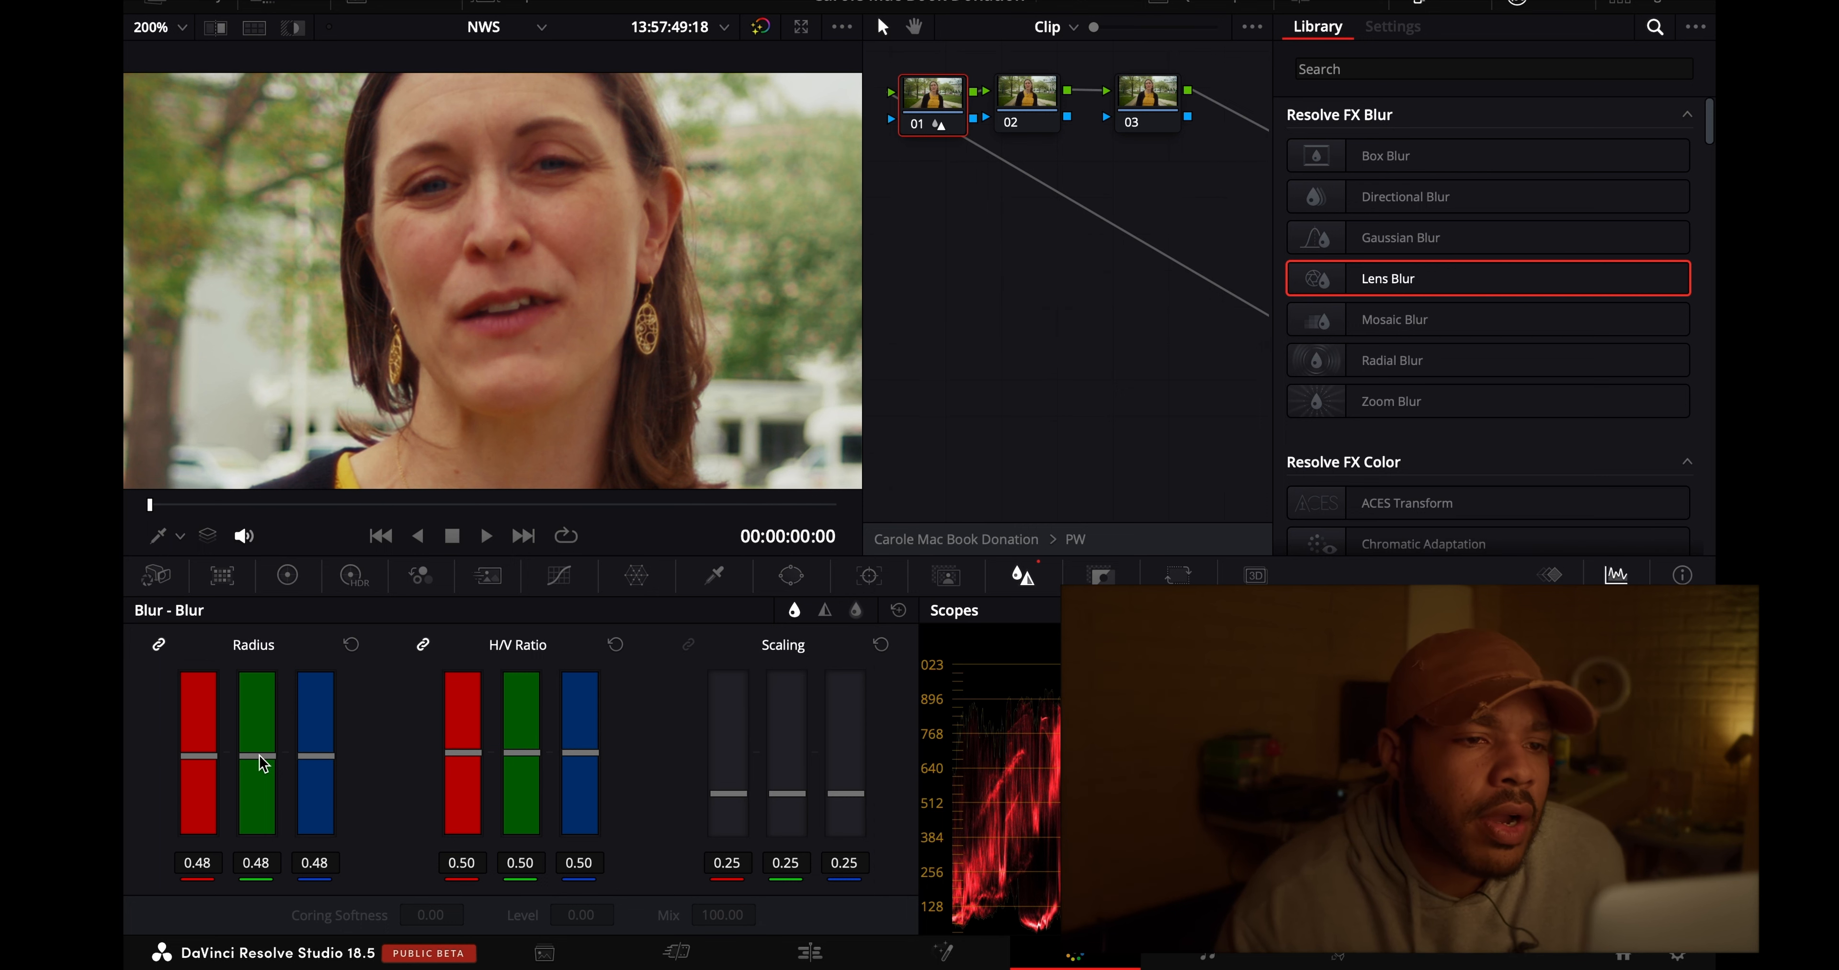
pyautogui.click(288, 576)
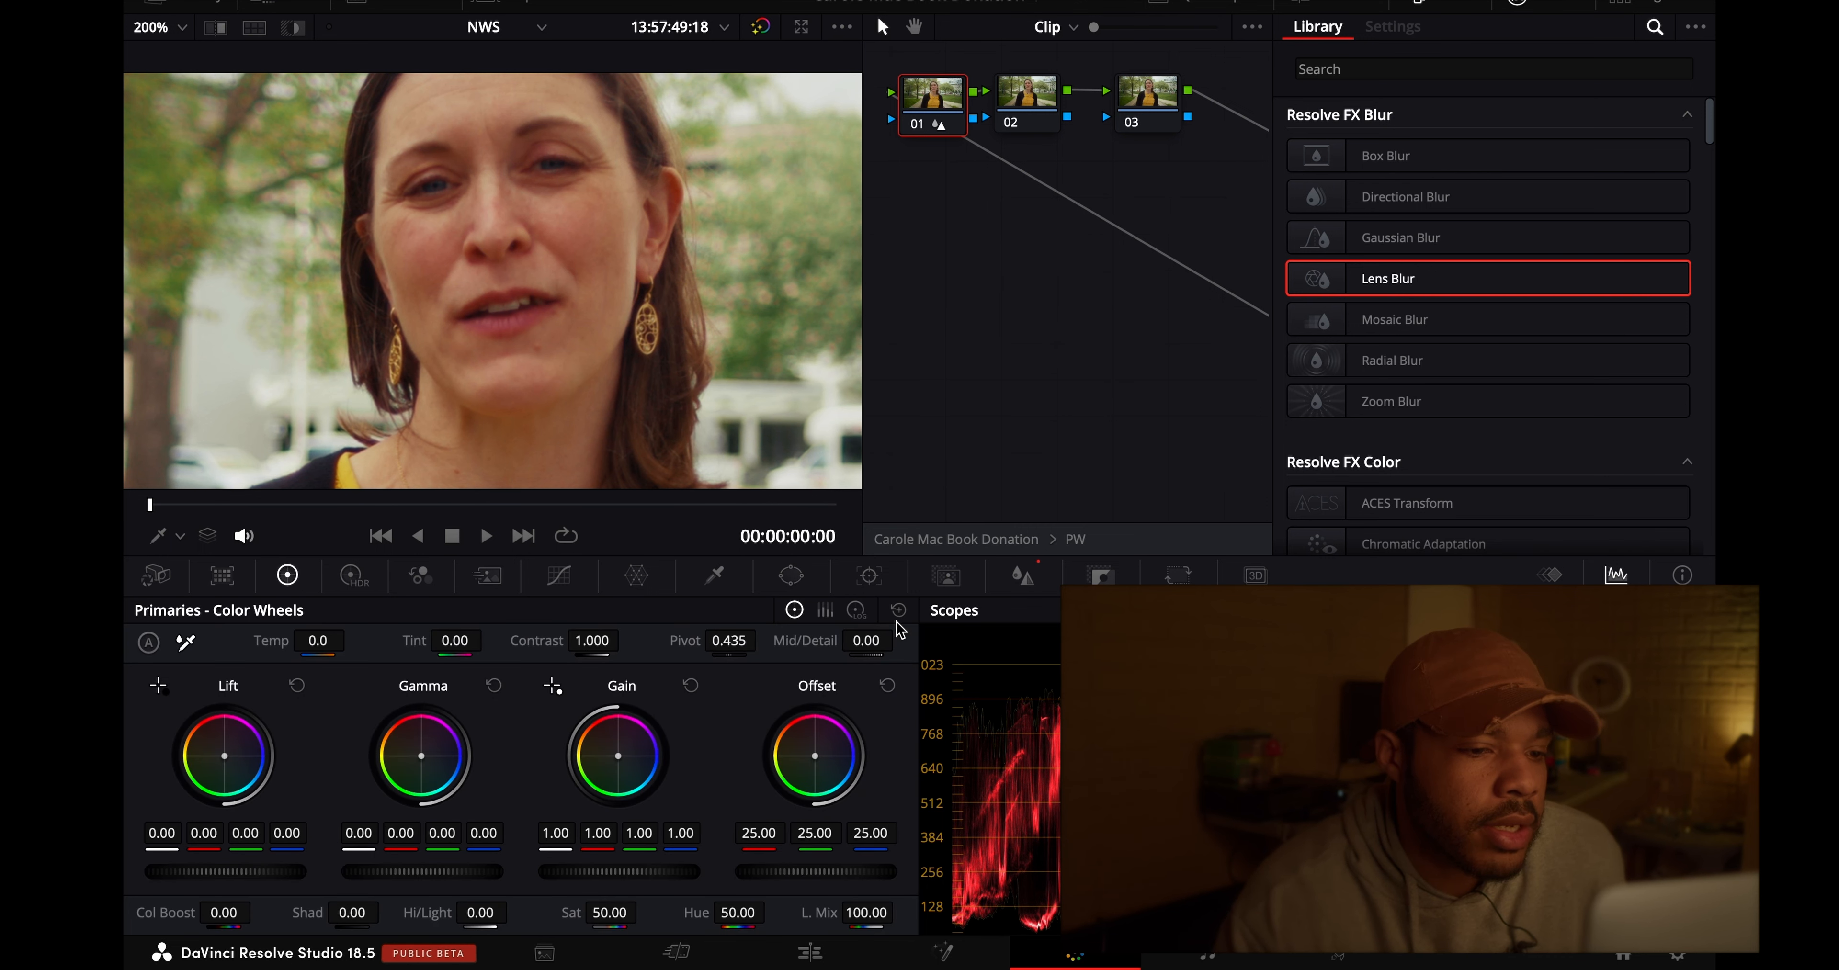
pyautogui.moveTo(885, 643); pyautogui.dragTo(891, 641)
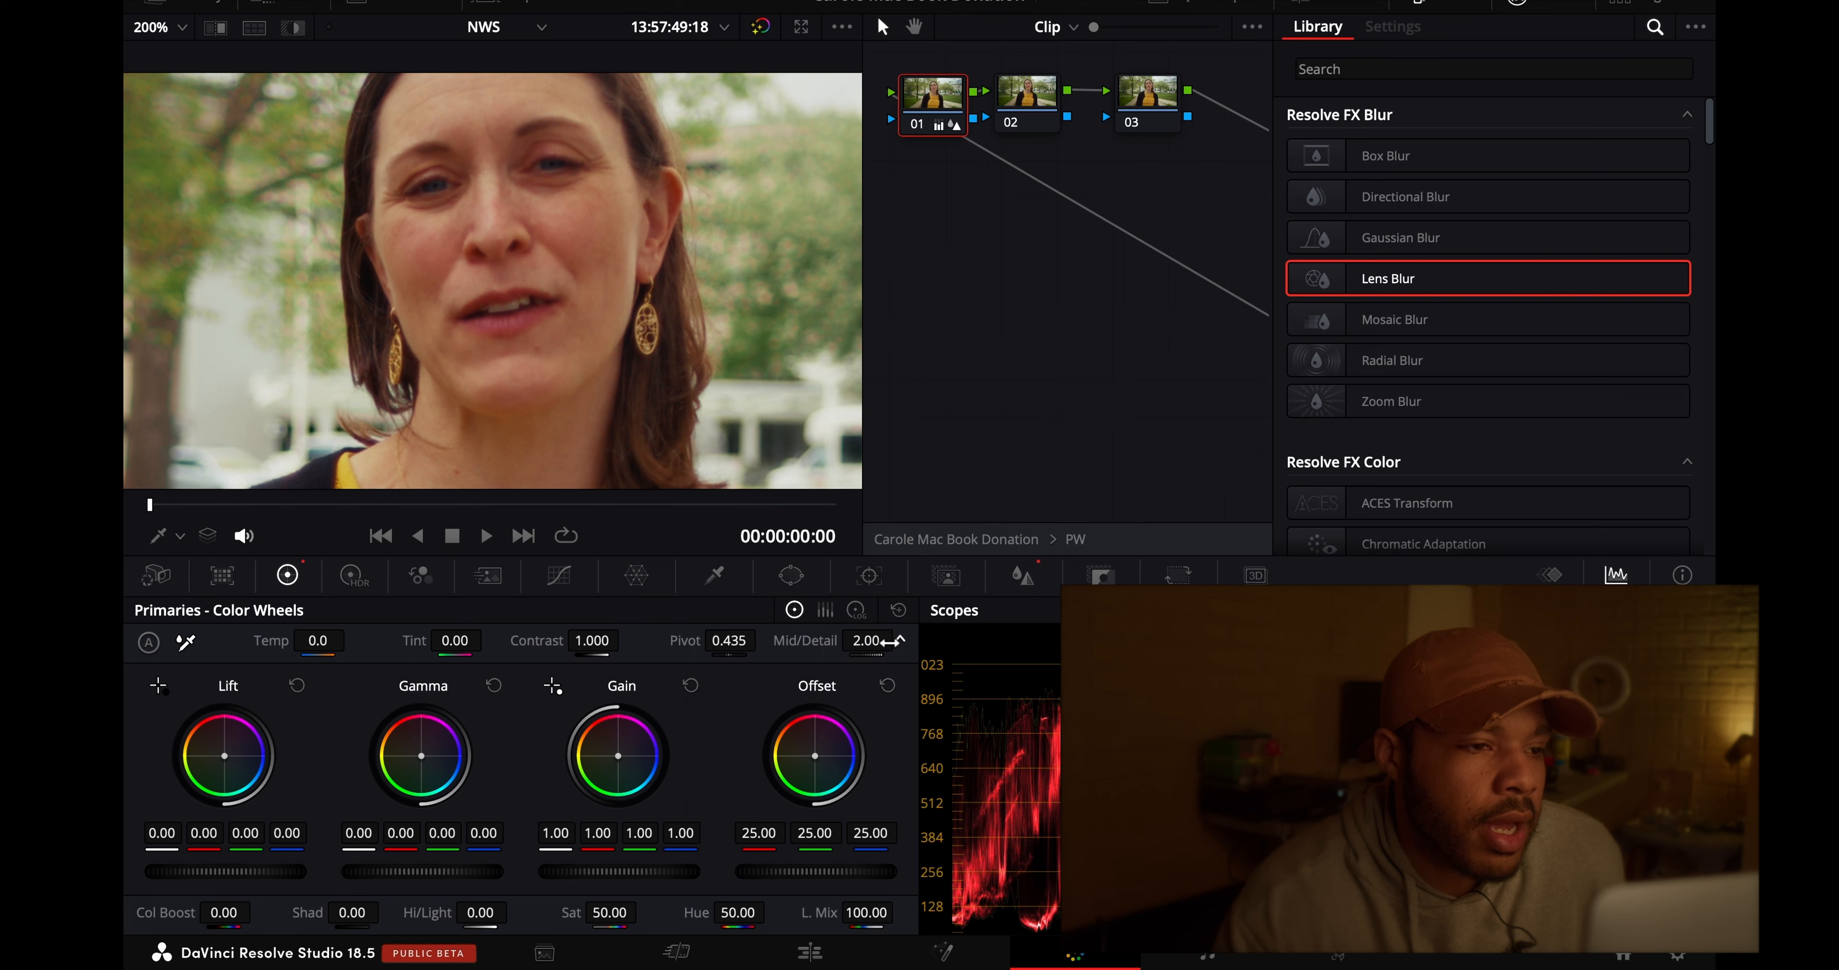
# - Compare the close-up of the face with and without the sharpening node 01
pyautogui.click(916, 127)
pyautogui.click(917, 127)
pyautogui.click(917, 127)
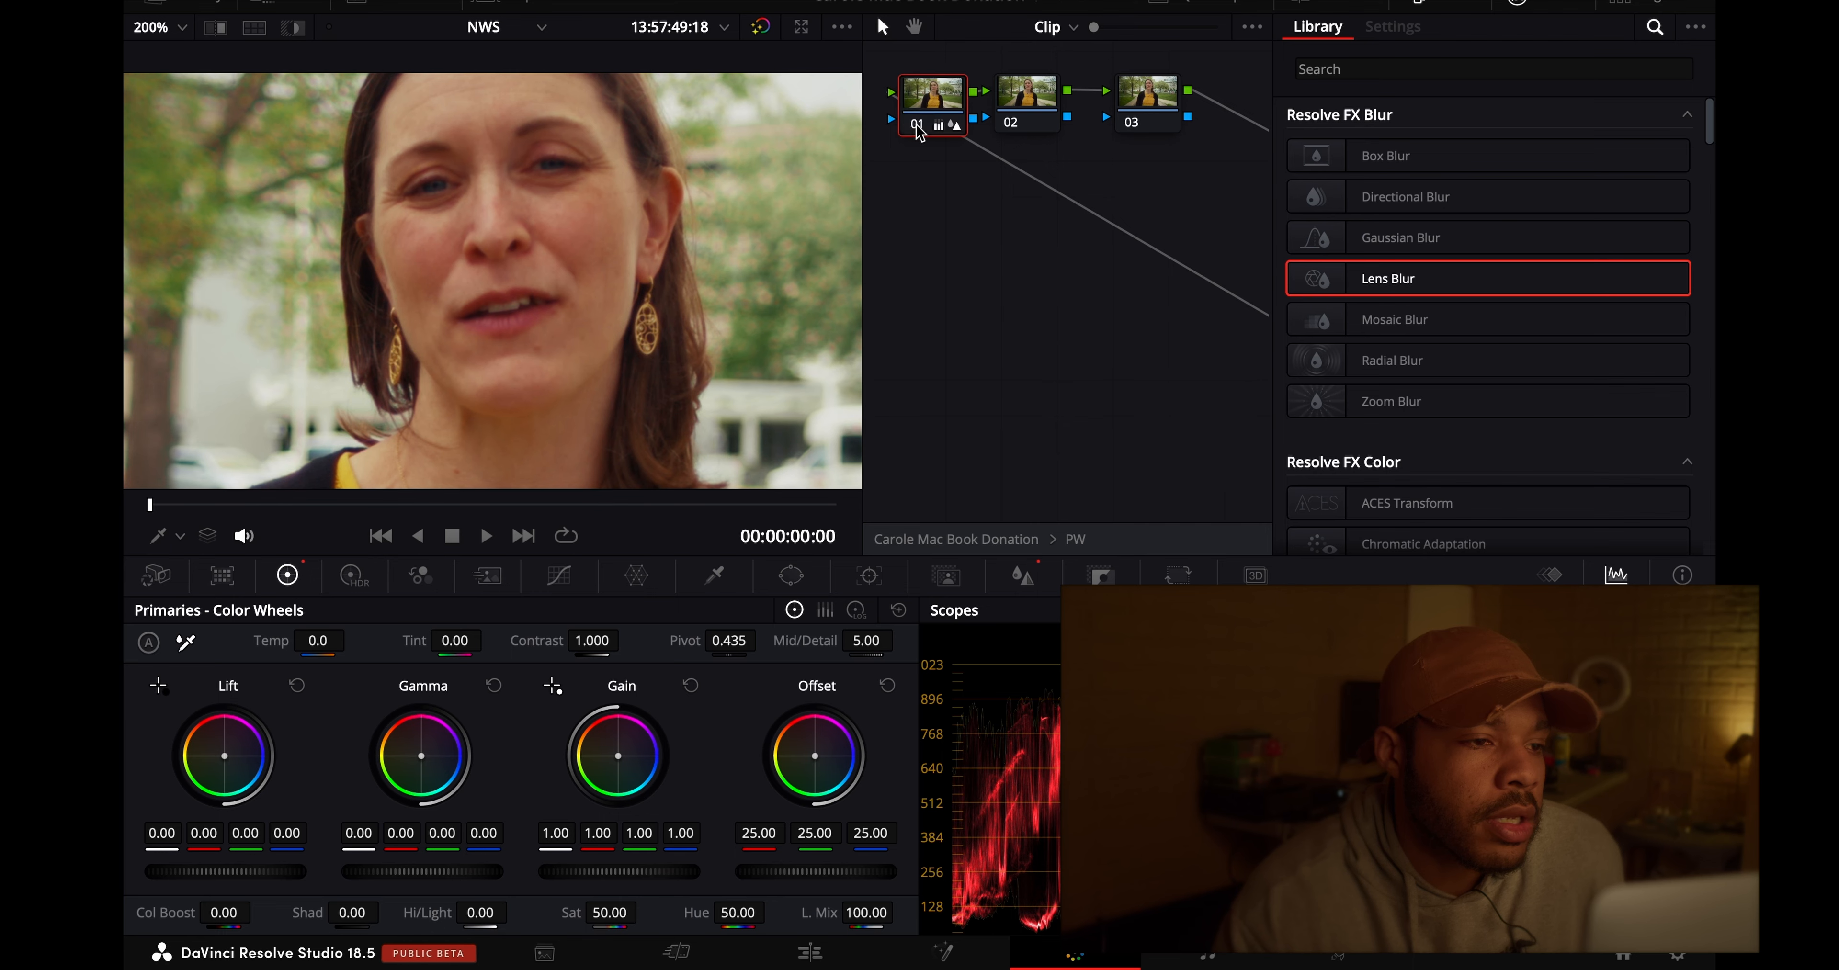
pyautogui.click(916, 127)
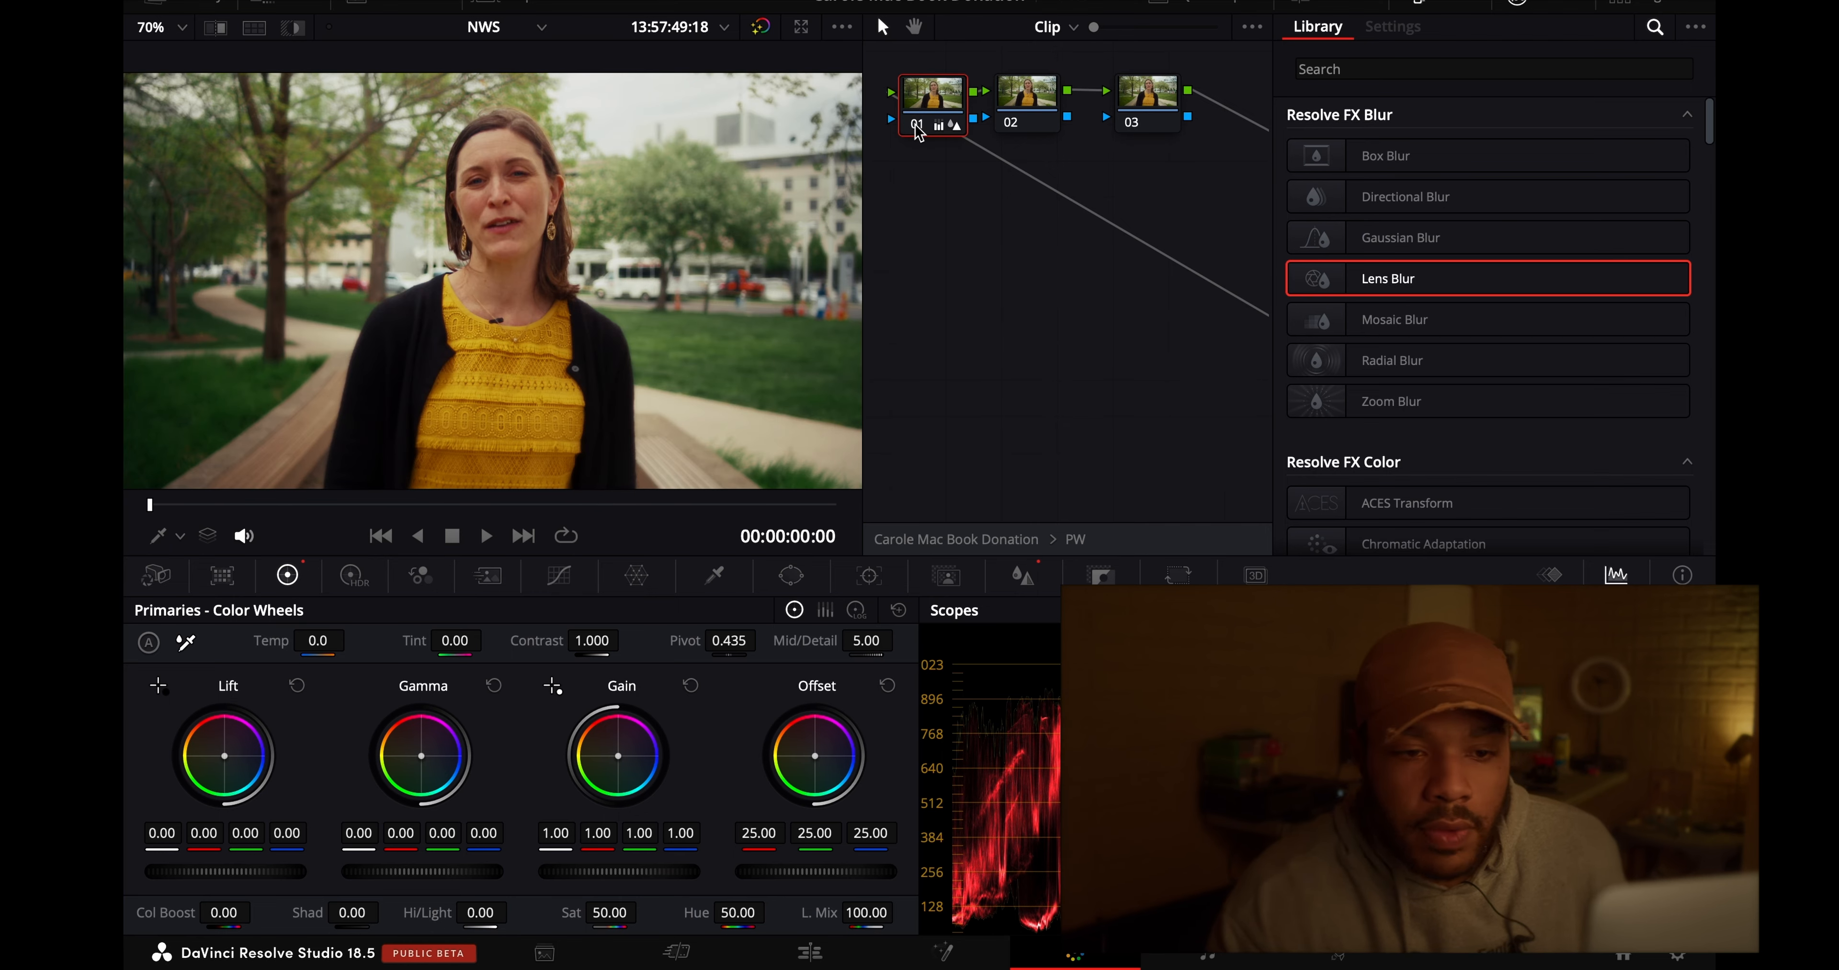
# - Add the Film Grain effect to node 02 inside the PW compound node and choose the 35mm preset
pyautogui.click(1026, 96)
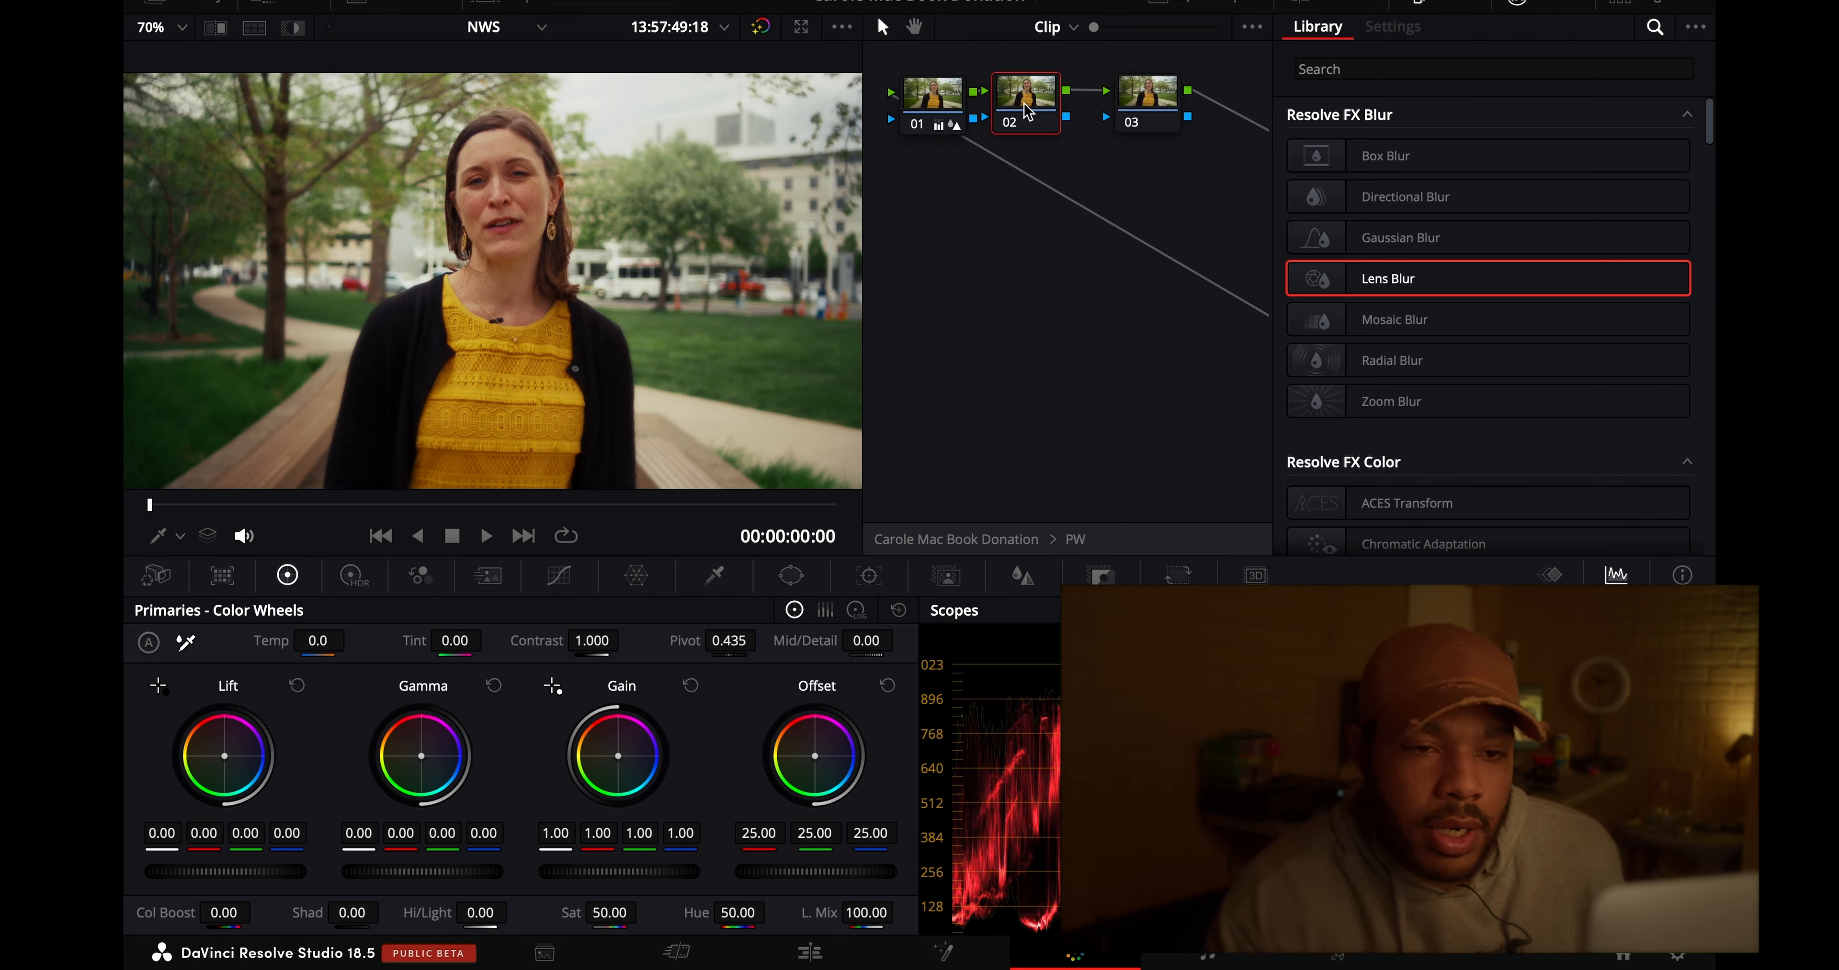
pyautogui.scroll(-10, 1532, 403)
pyautogui.scroll(-5, 1532, 403)
pyautogui.scroll(4, 1528, 402)
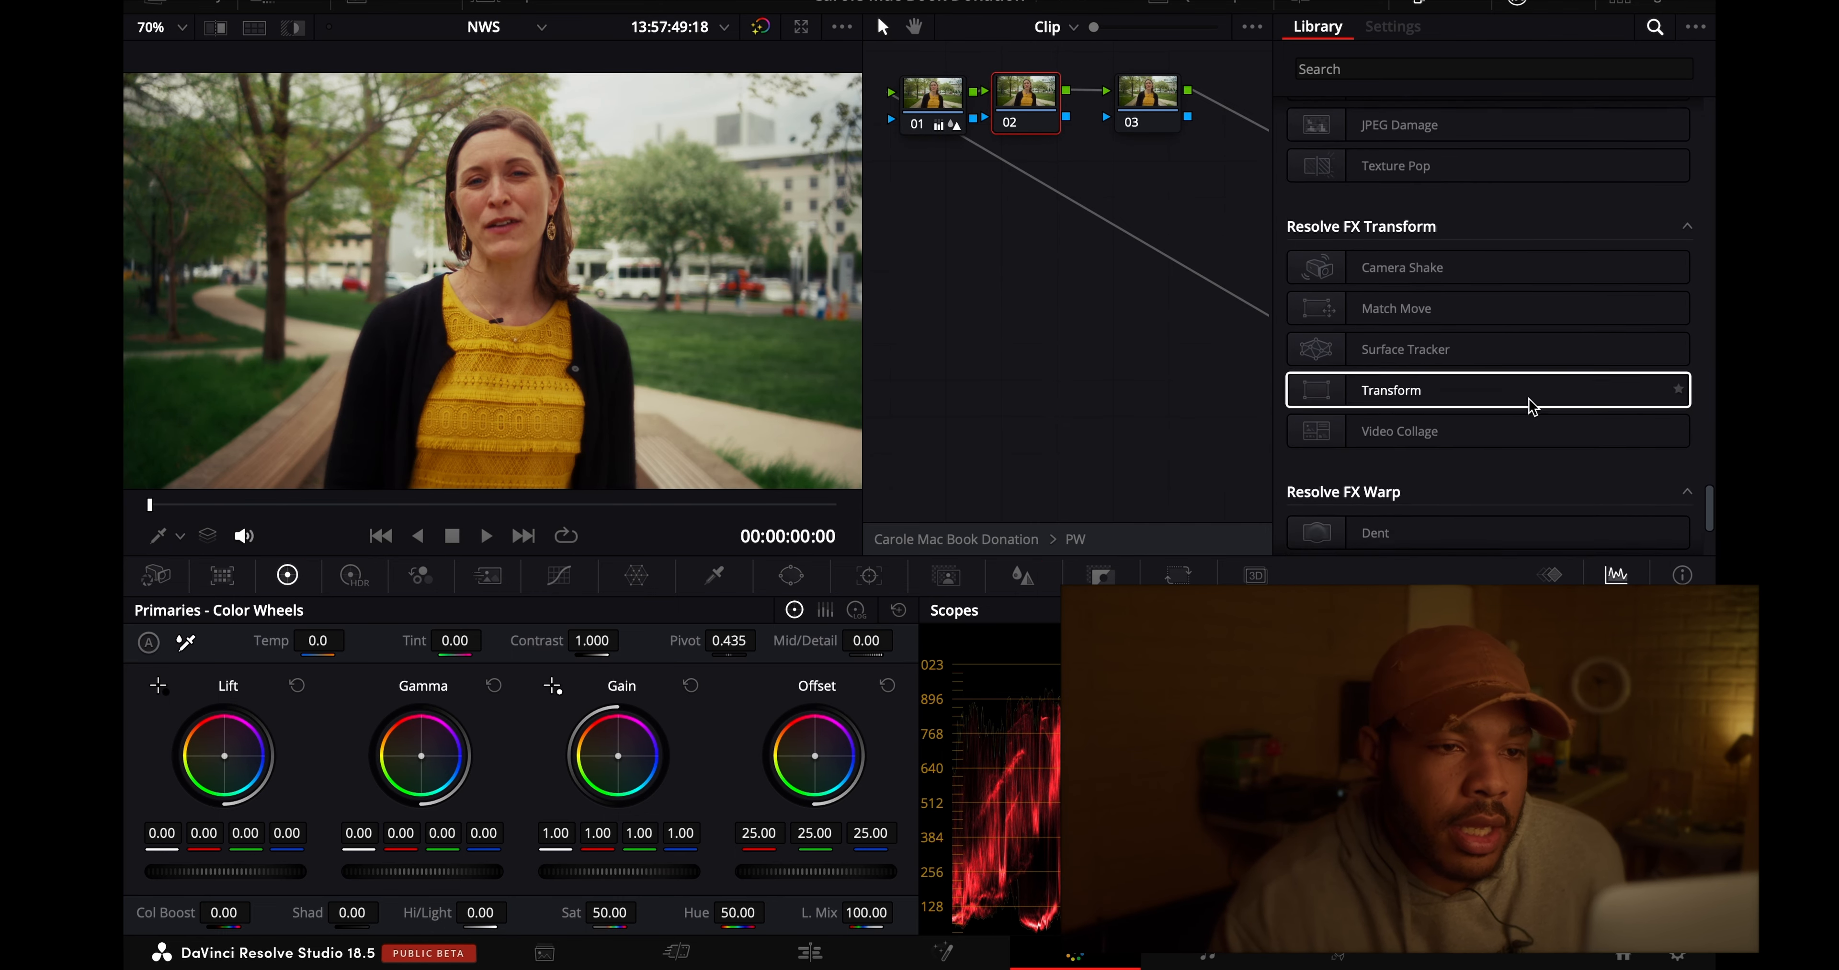
pyautogui.moveTo(1459, 320); pyautogui.dragTo(1029, 104)
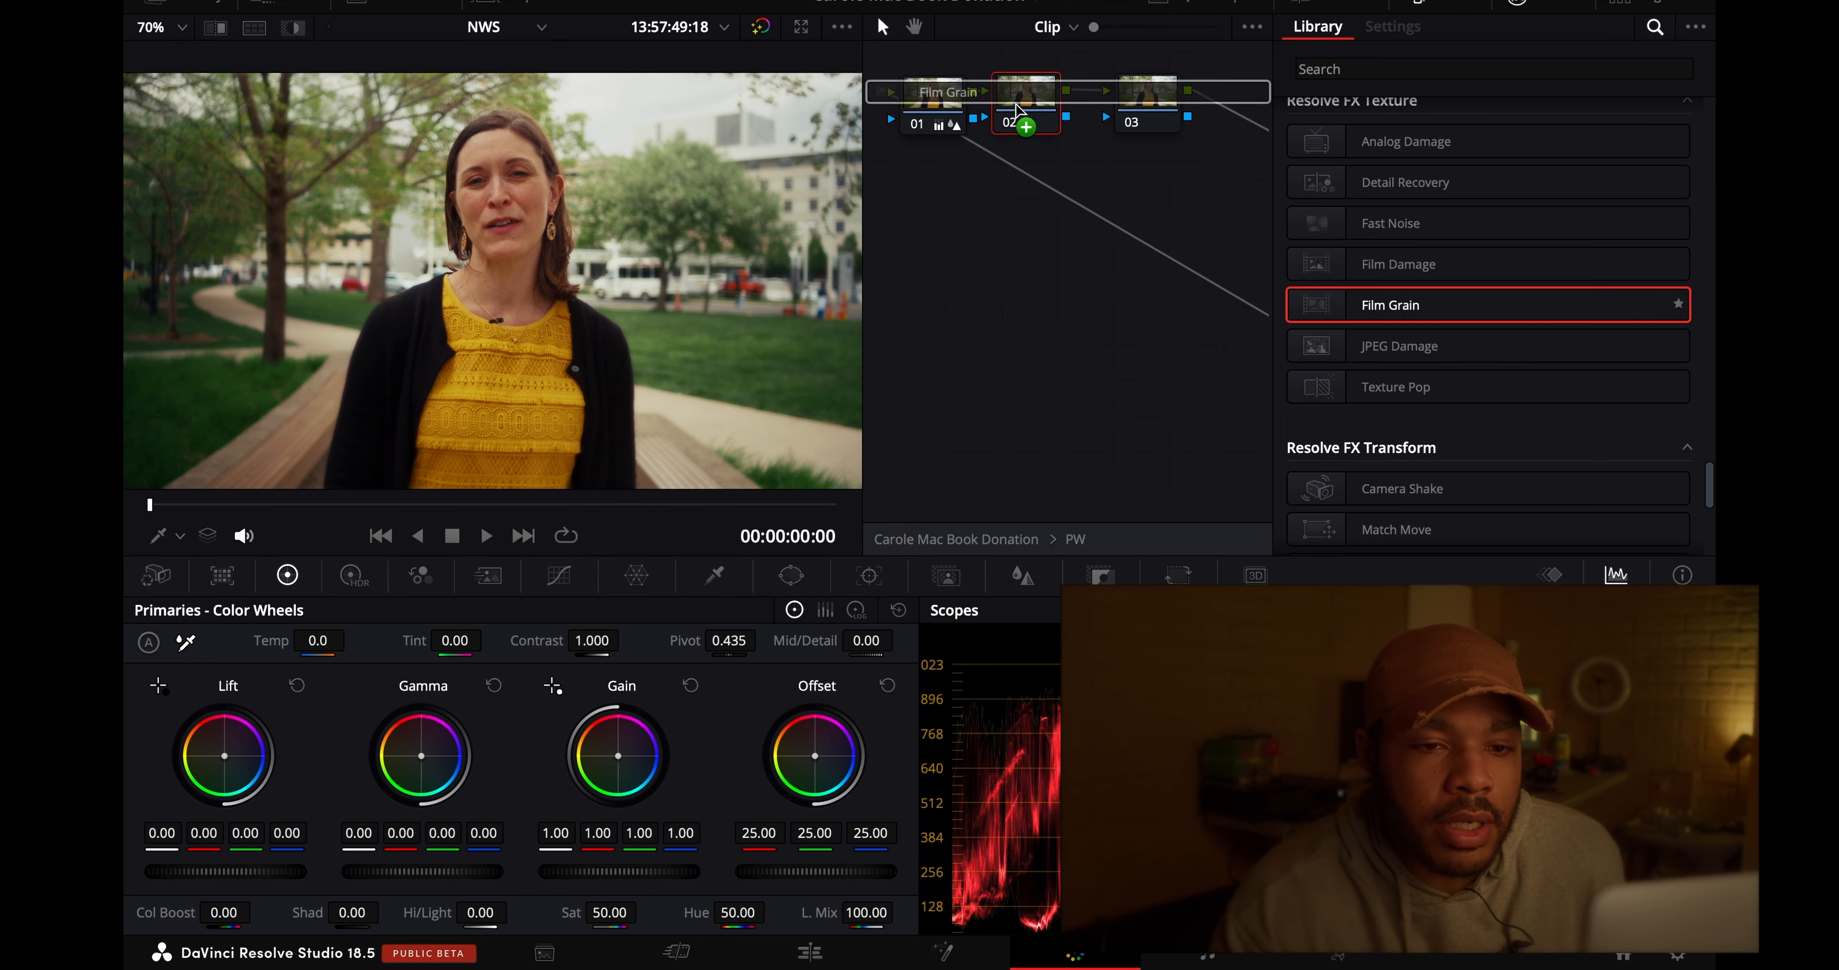
pyautogui.click(1478, 149)
pyautogui.scroll(-3, 1503, 314)
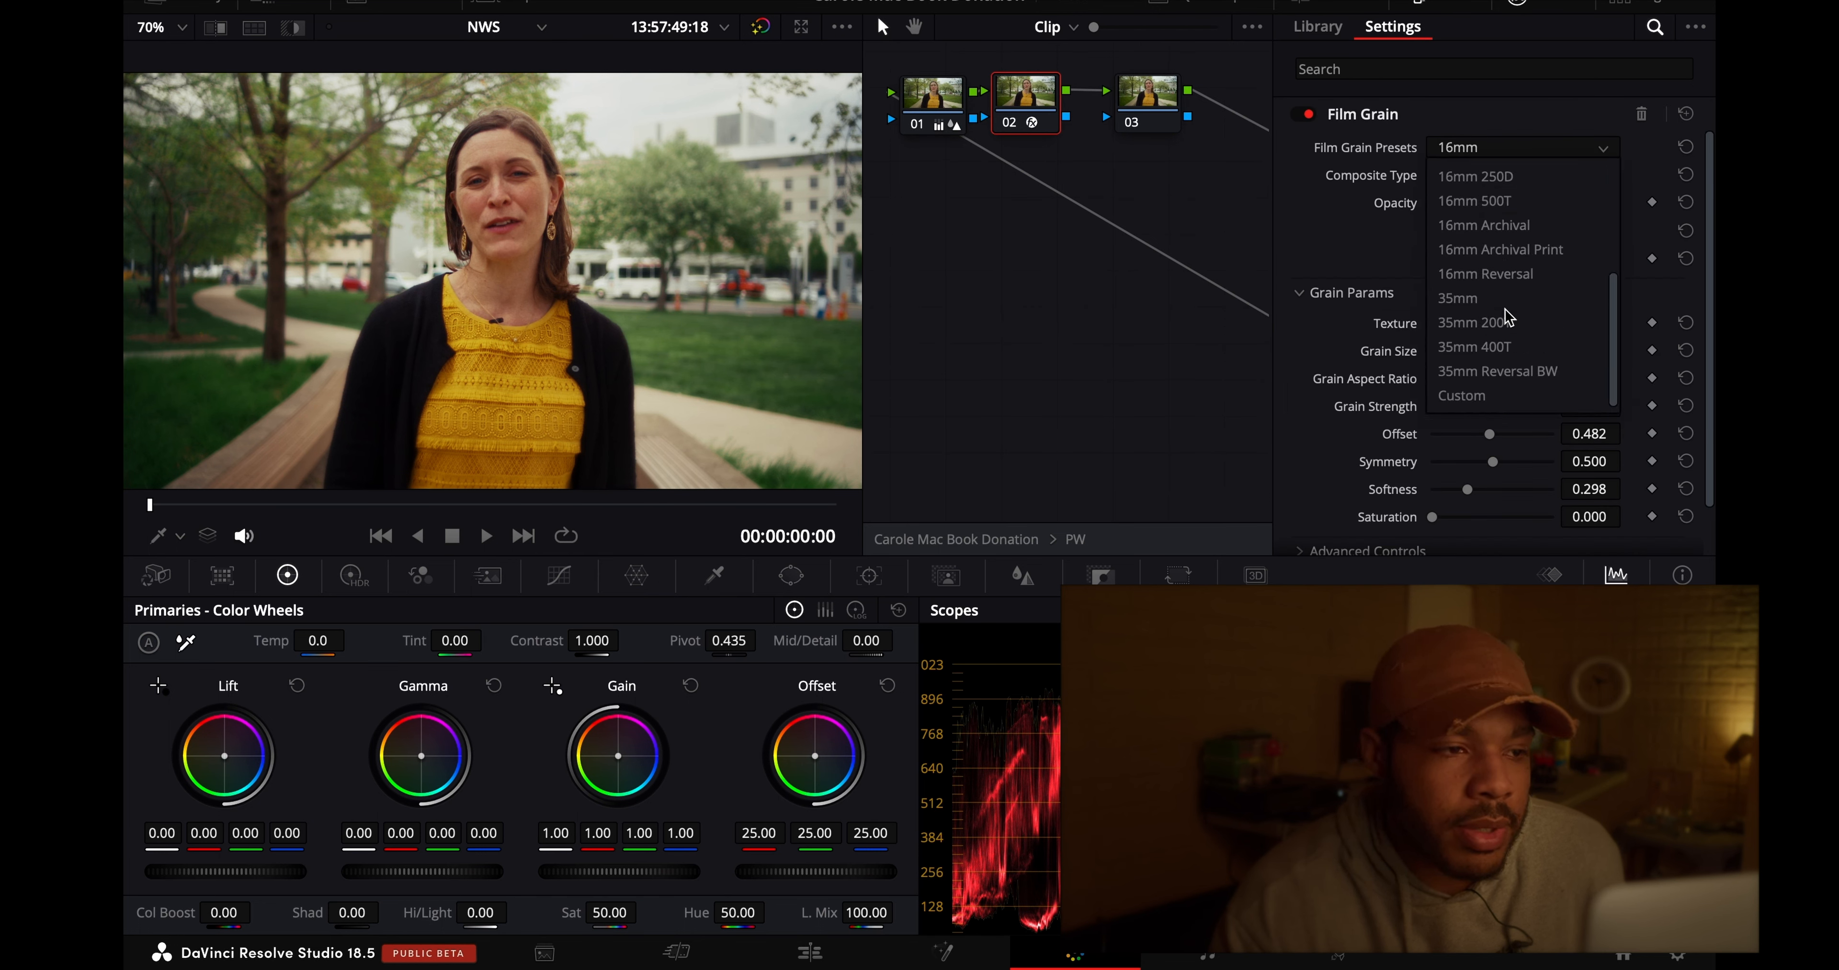
pyautogui.click(1470, 299)
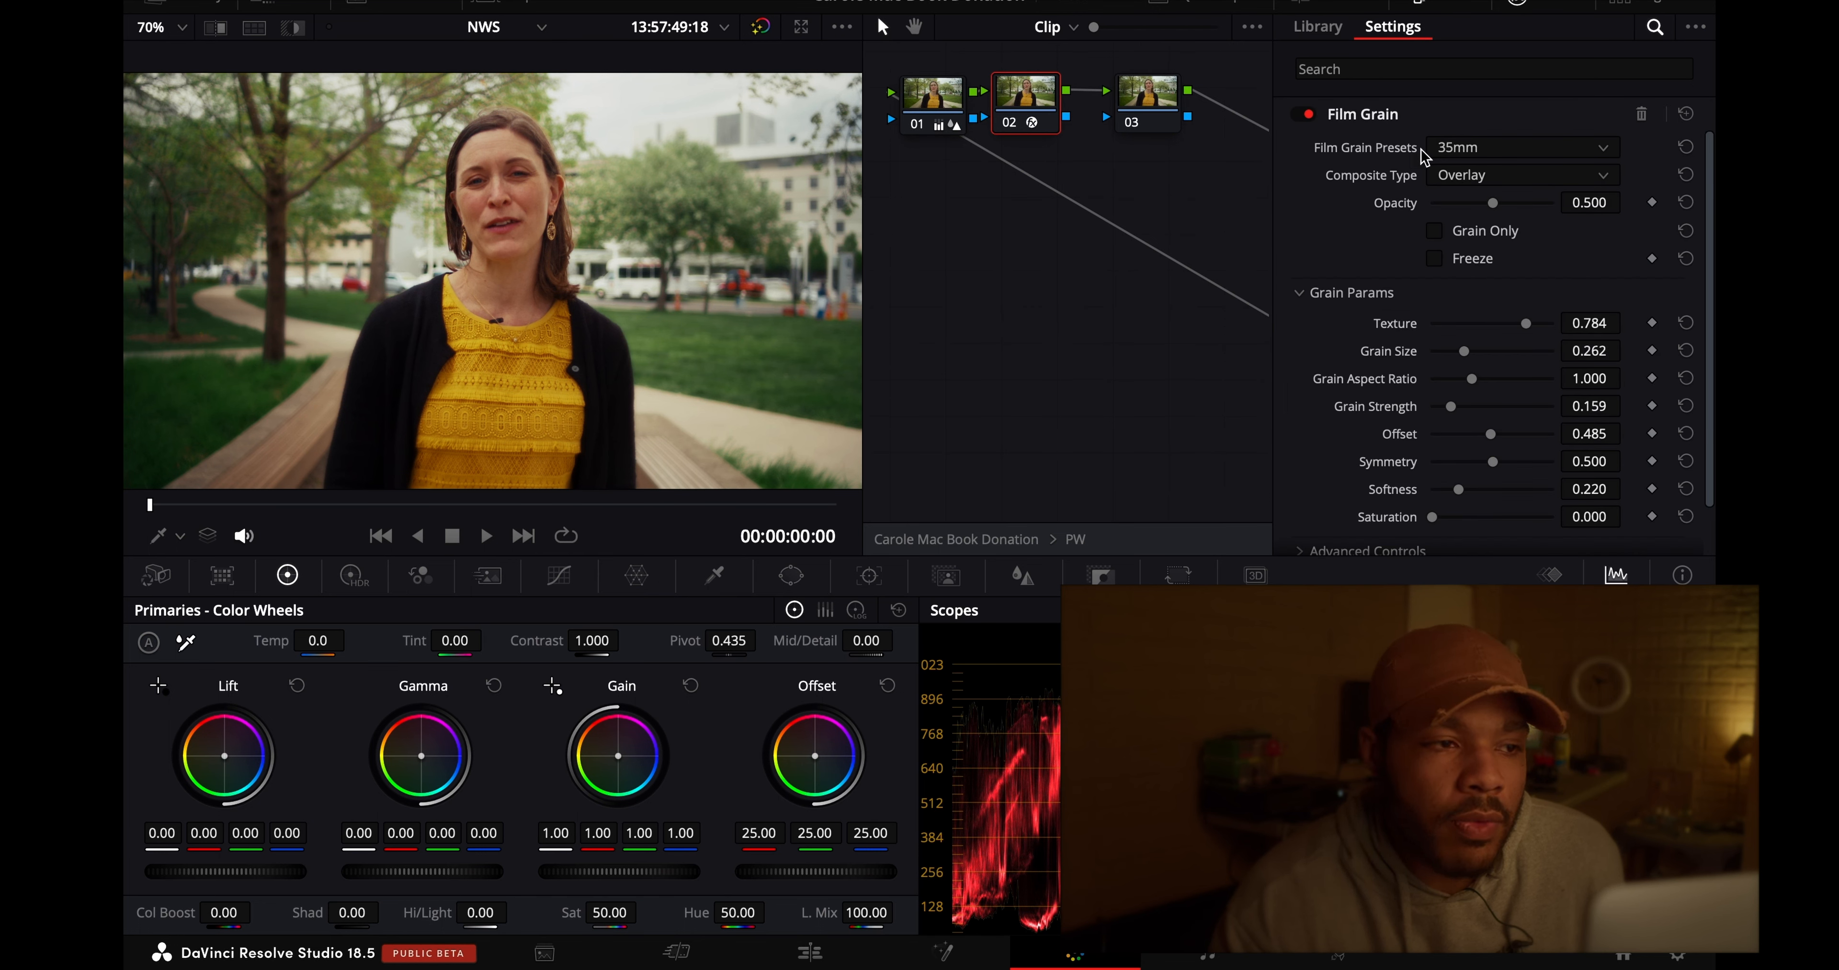
# - Fine-tune the opacity of the 35mm film grain, trying 0.565
pyautogui.scroll(-2, 1577, 173)
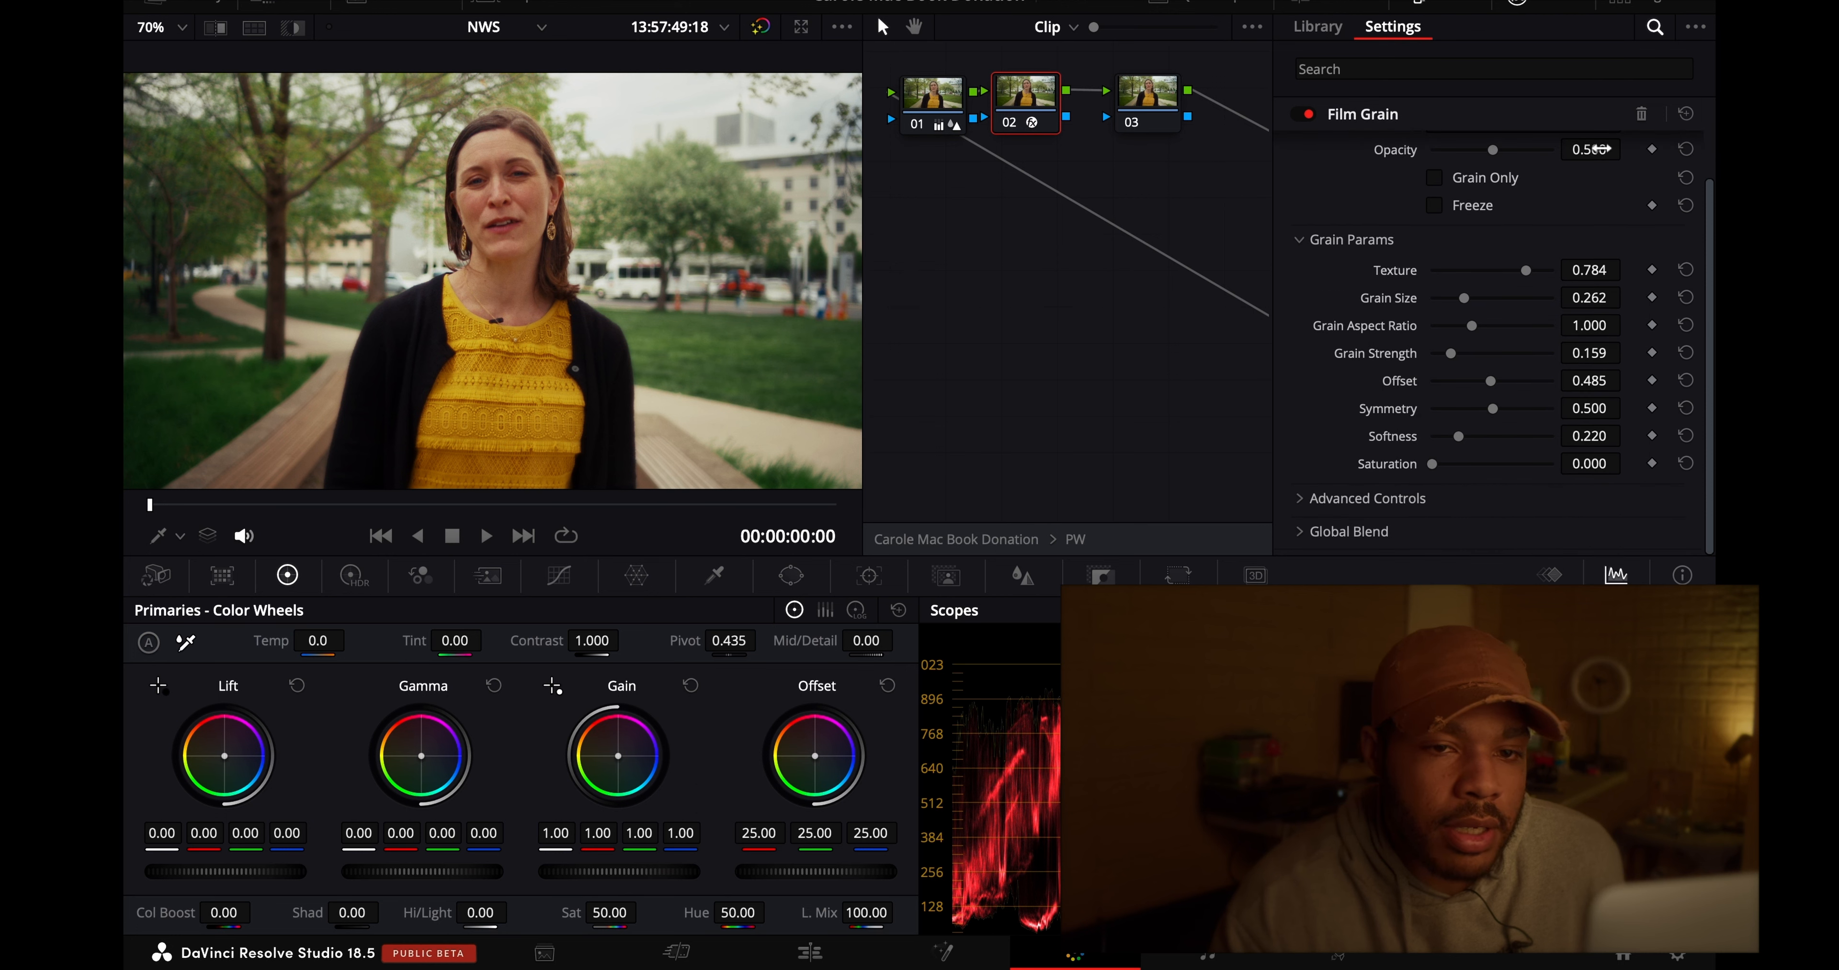
pyautogui.moveTo(1619, 149); pyautogui.dragTo(1666, 150)
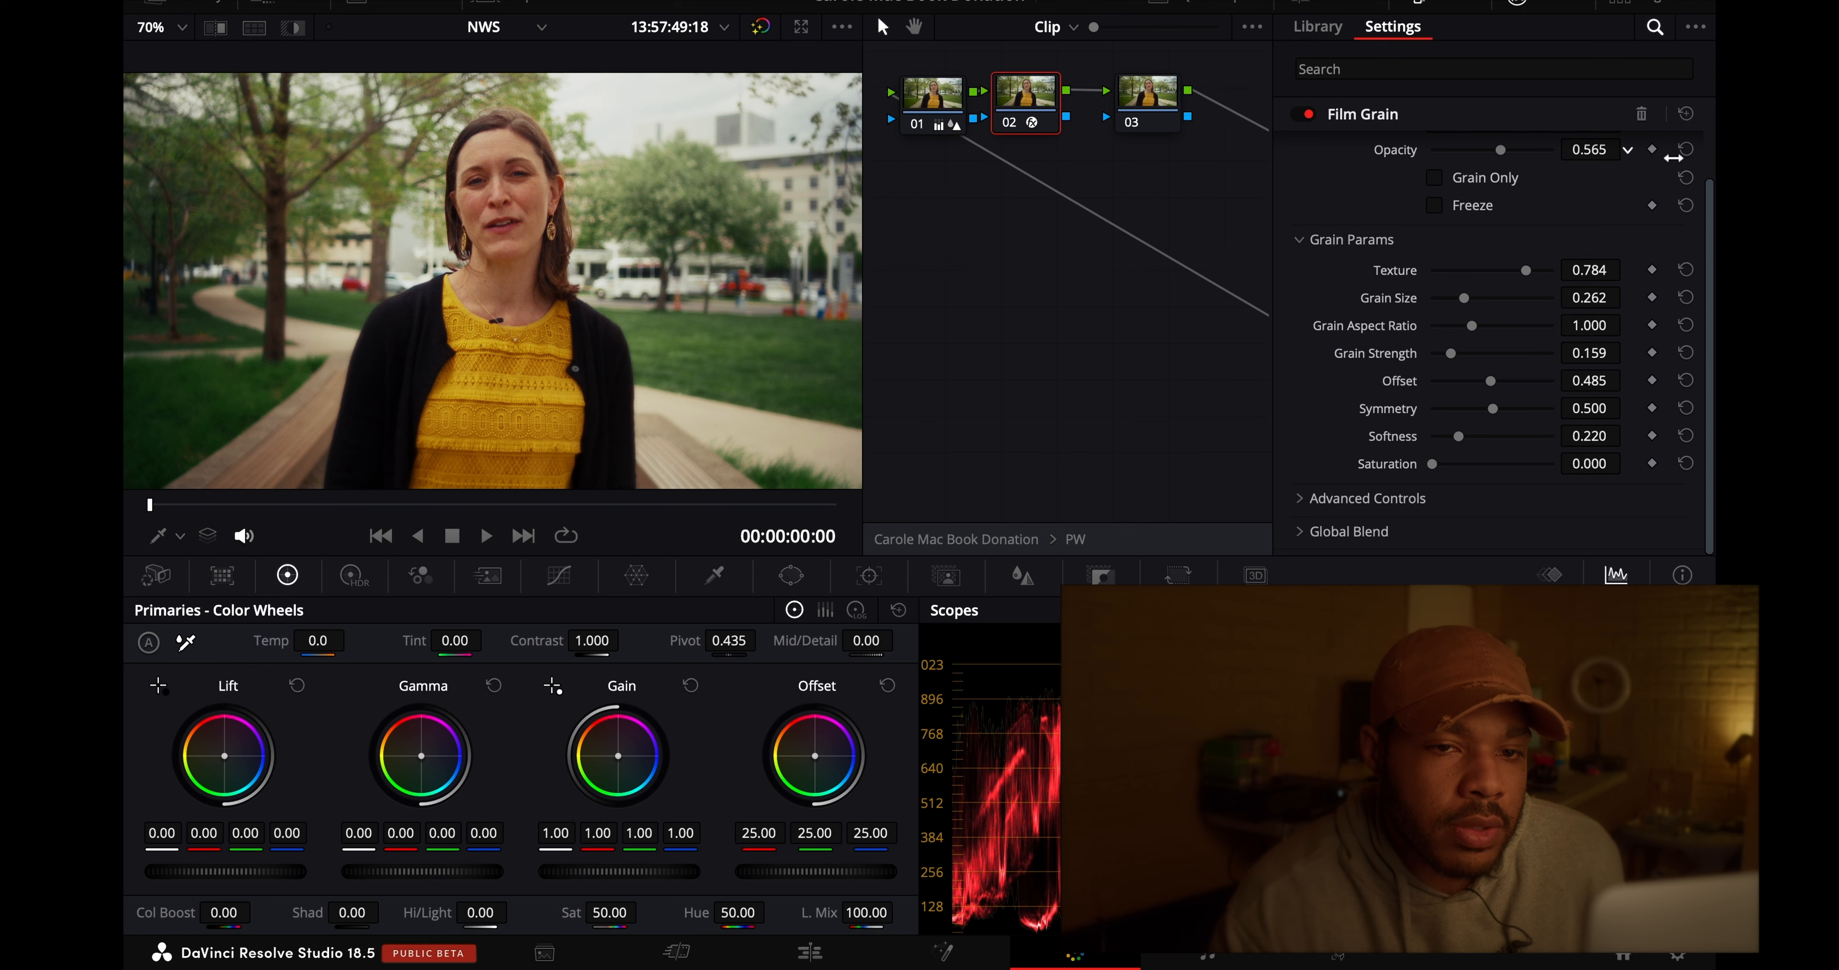
pyautogui.moveTo(1660, 163); pyautogui.dragTo(1629, 151)
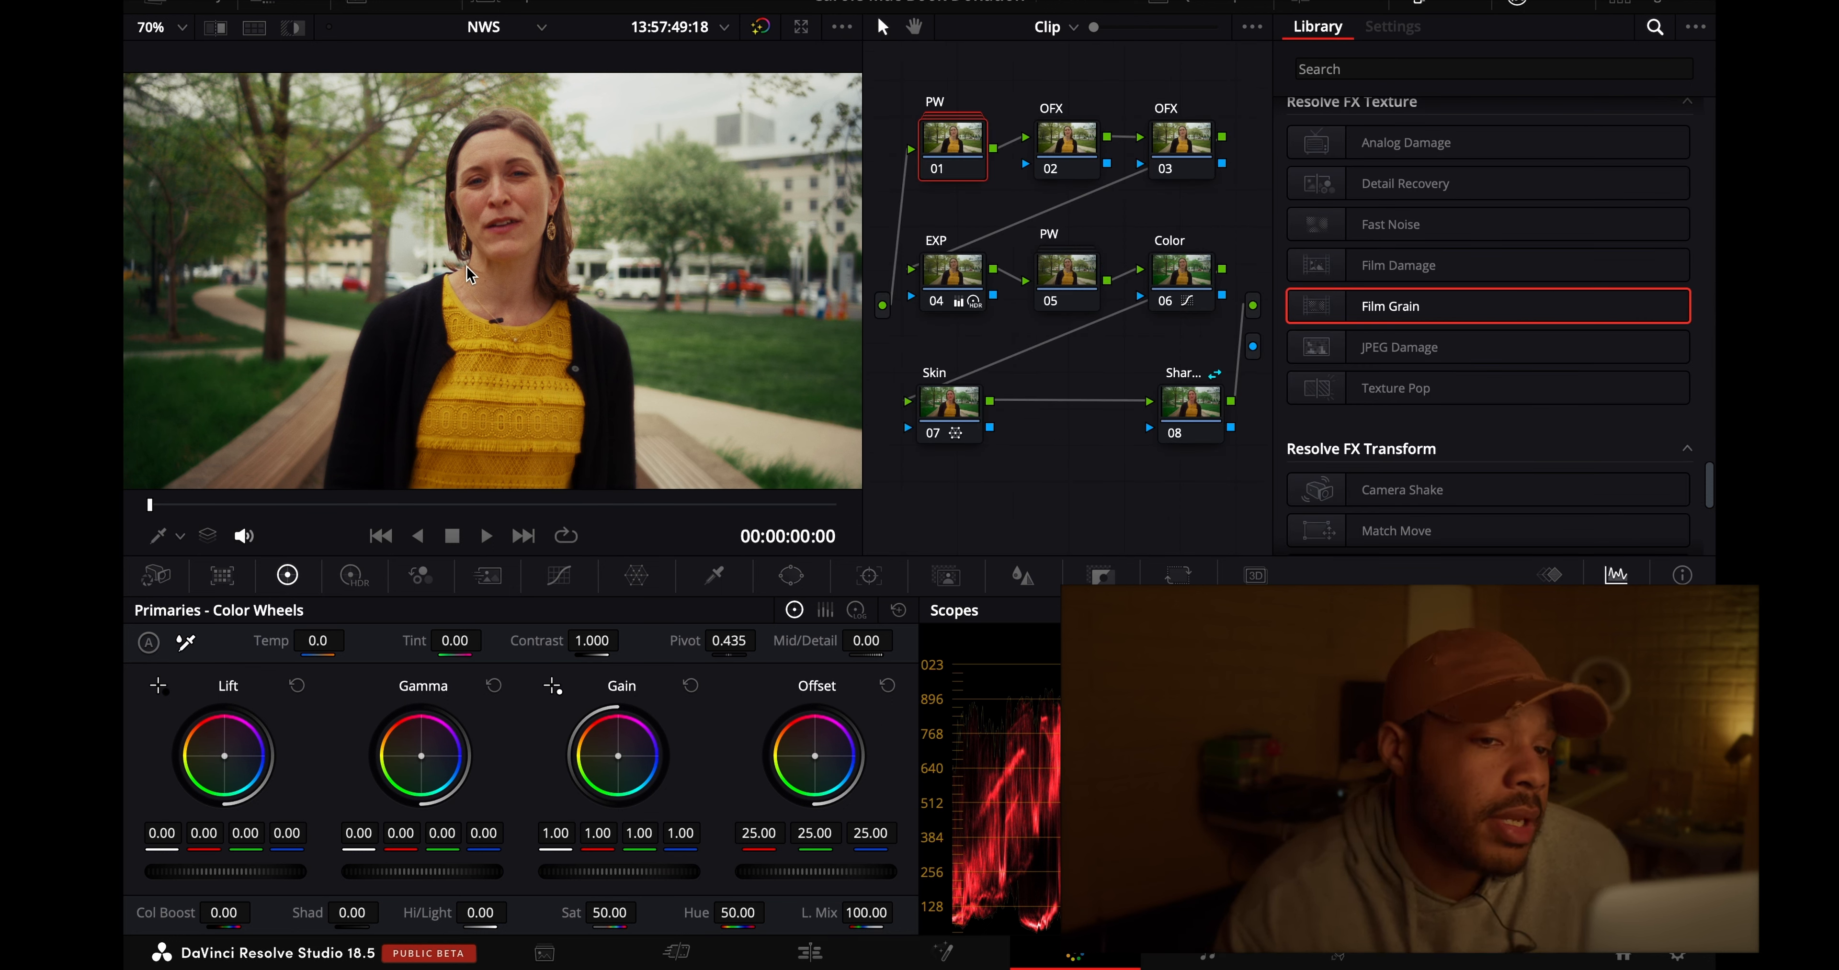
# - Apply Glow to the second OFX node, node 03, and set its Global Blend to 0.394
pyautogui.click(1193, 156)
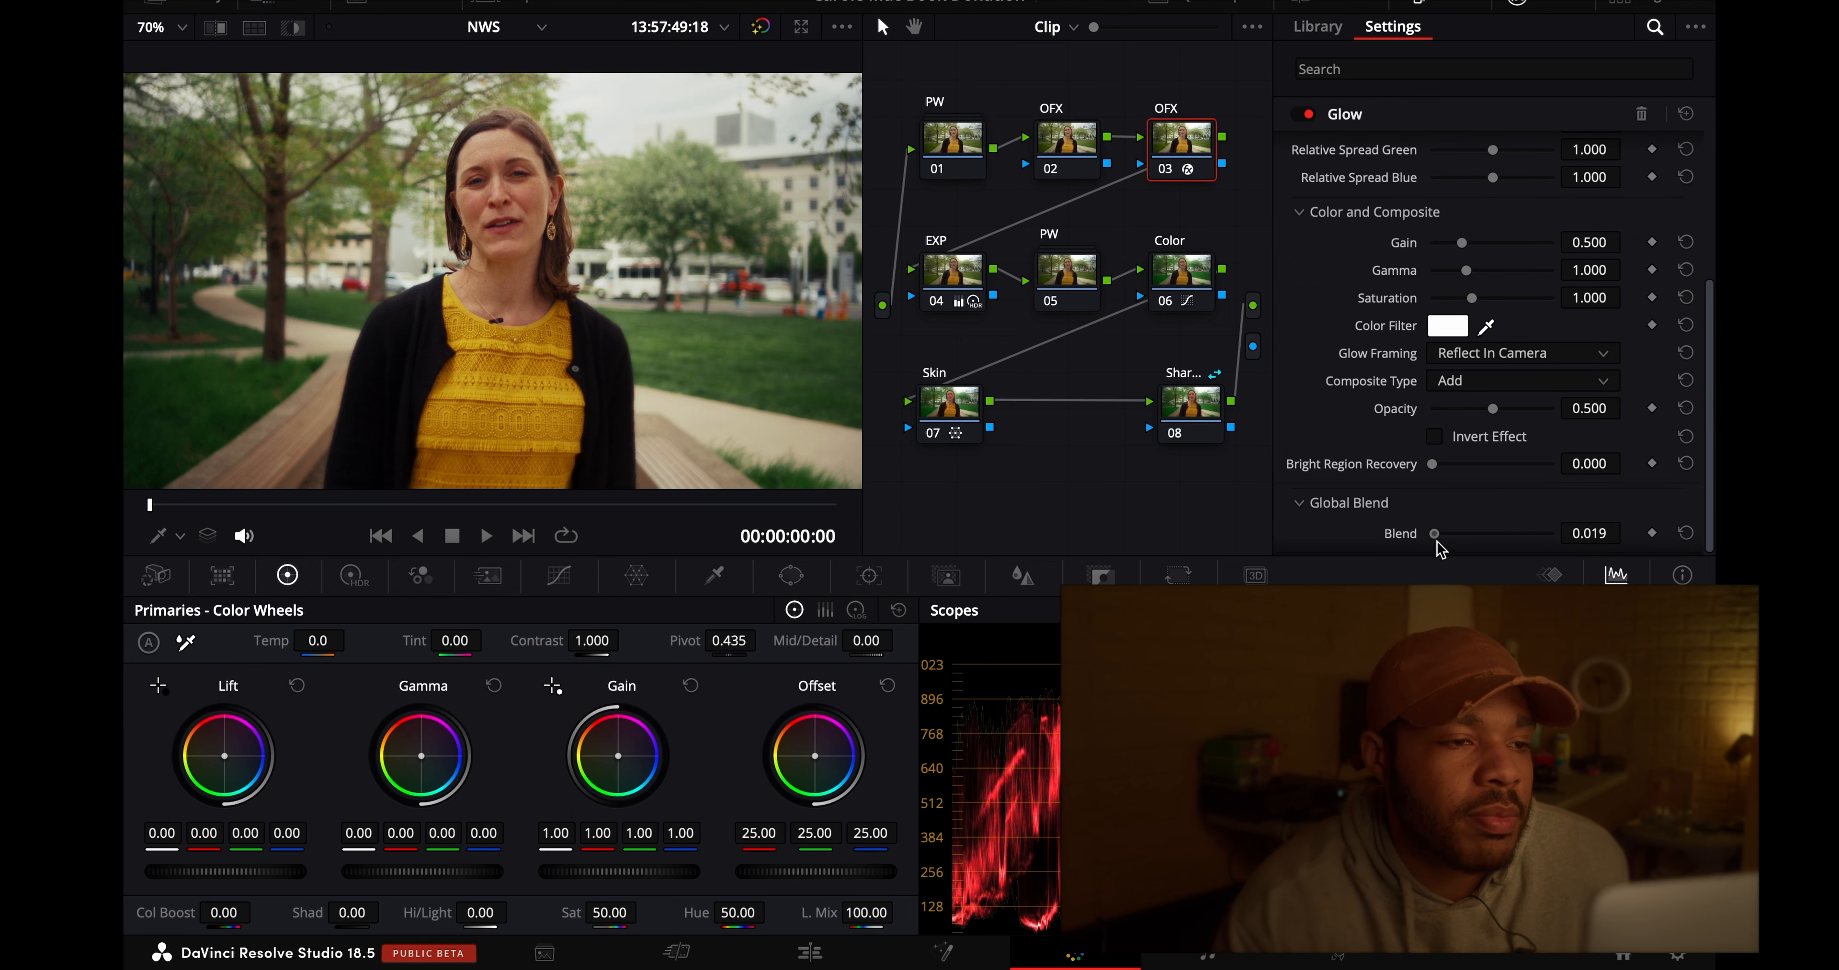
pyautogui.moveTo(1475, 549); pyautogui.dragTo(1484, 550)
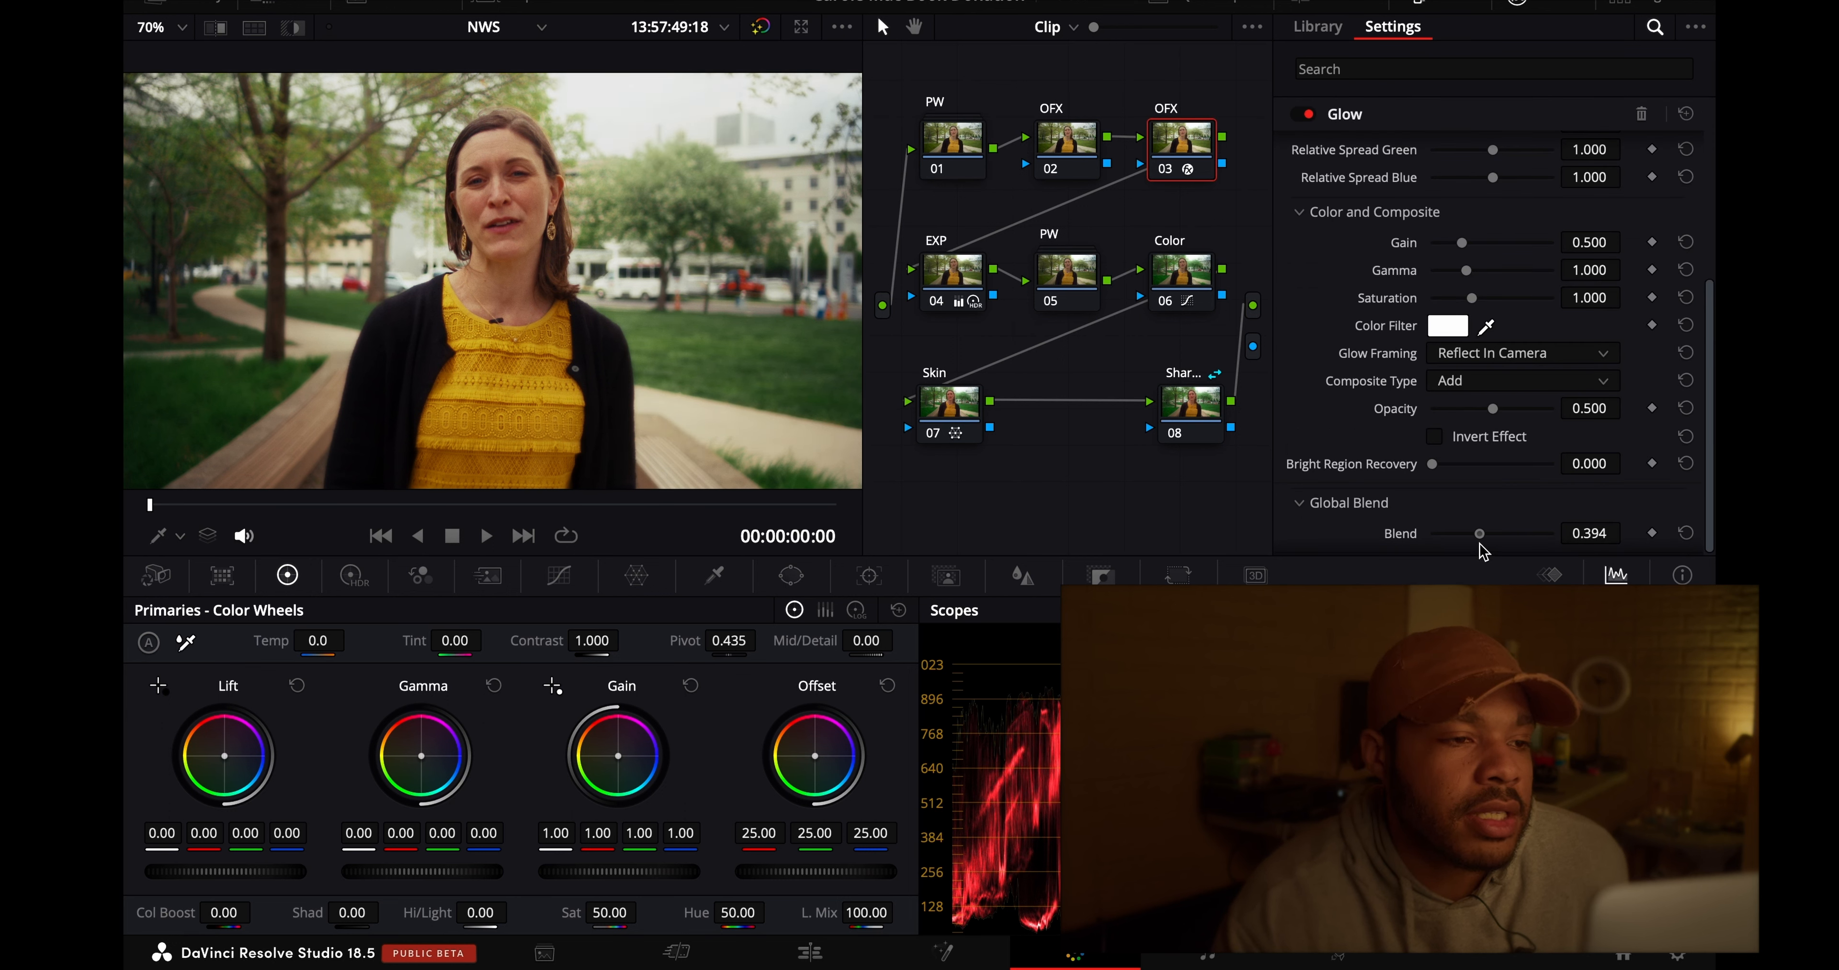
# - Compare the interview shot with and without the Glow effect on node 03 and leave Glow disabled
pyautogui.click(1310, 115)
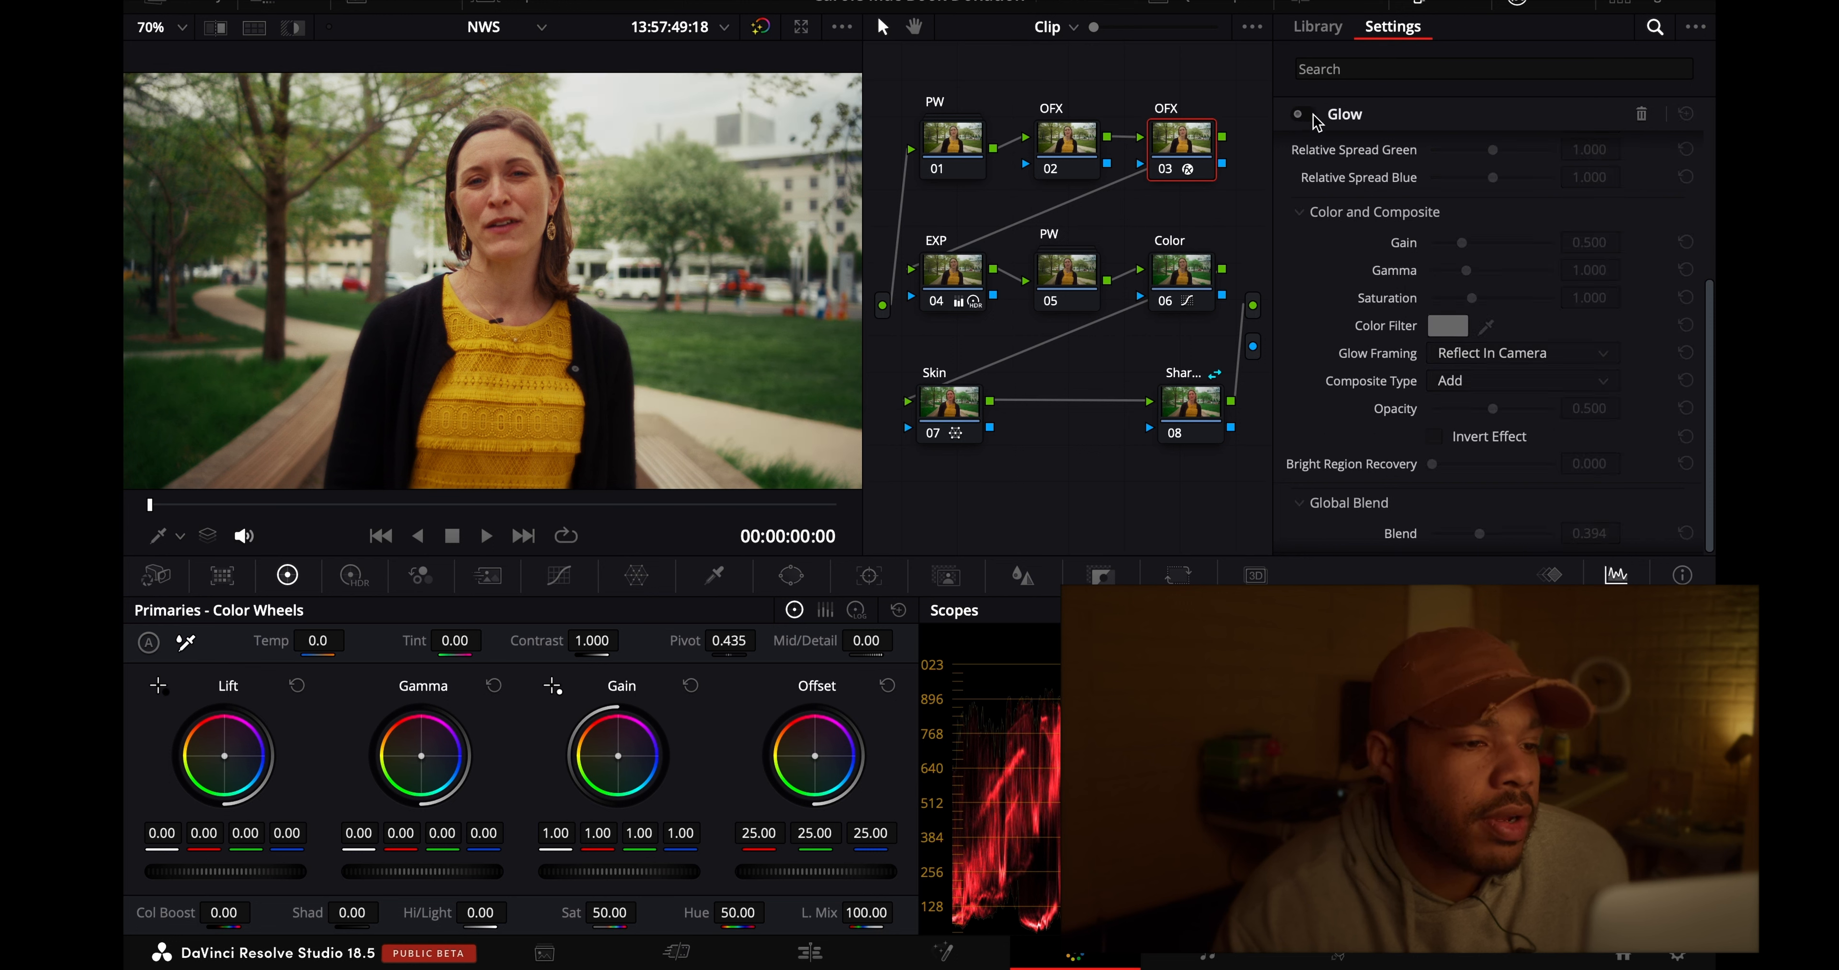
pyautogui.click(1311, 115)
pyautogui.click(1309, 114)
pyautogui.click(1309, 114)
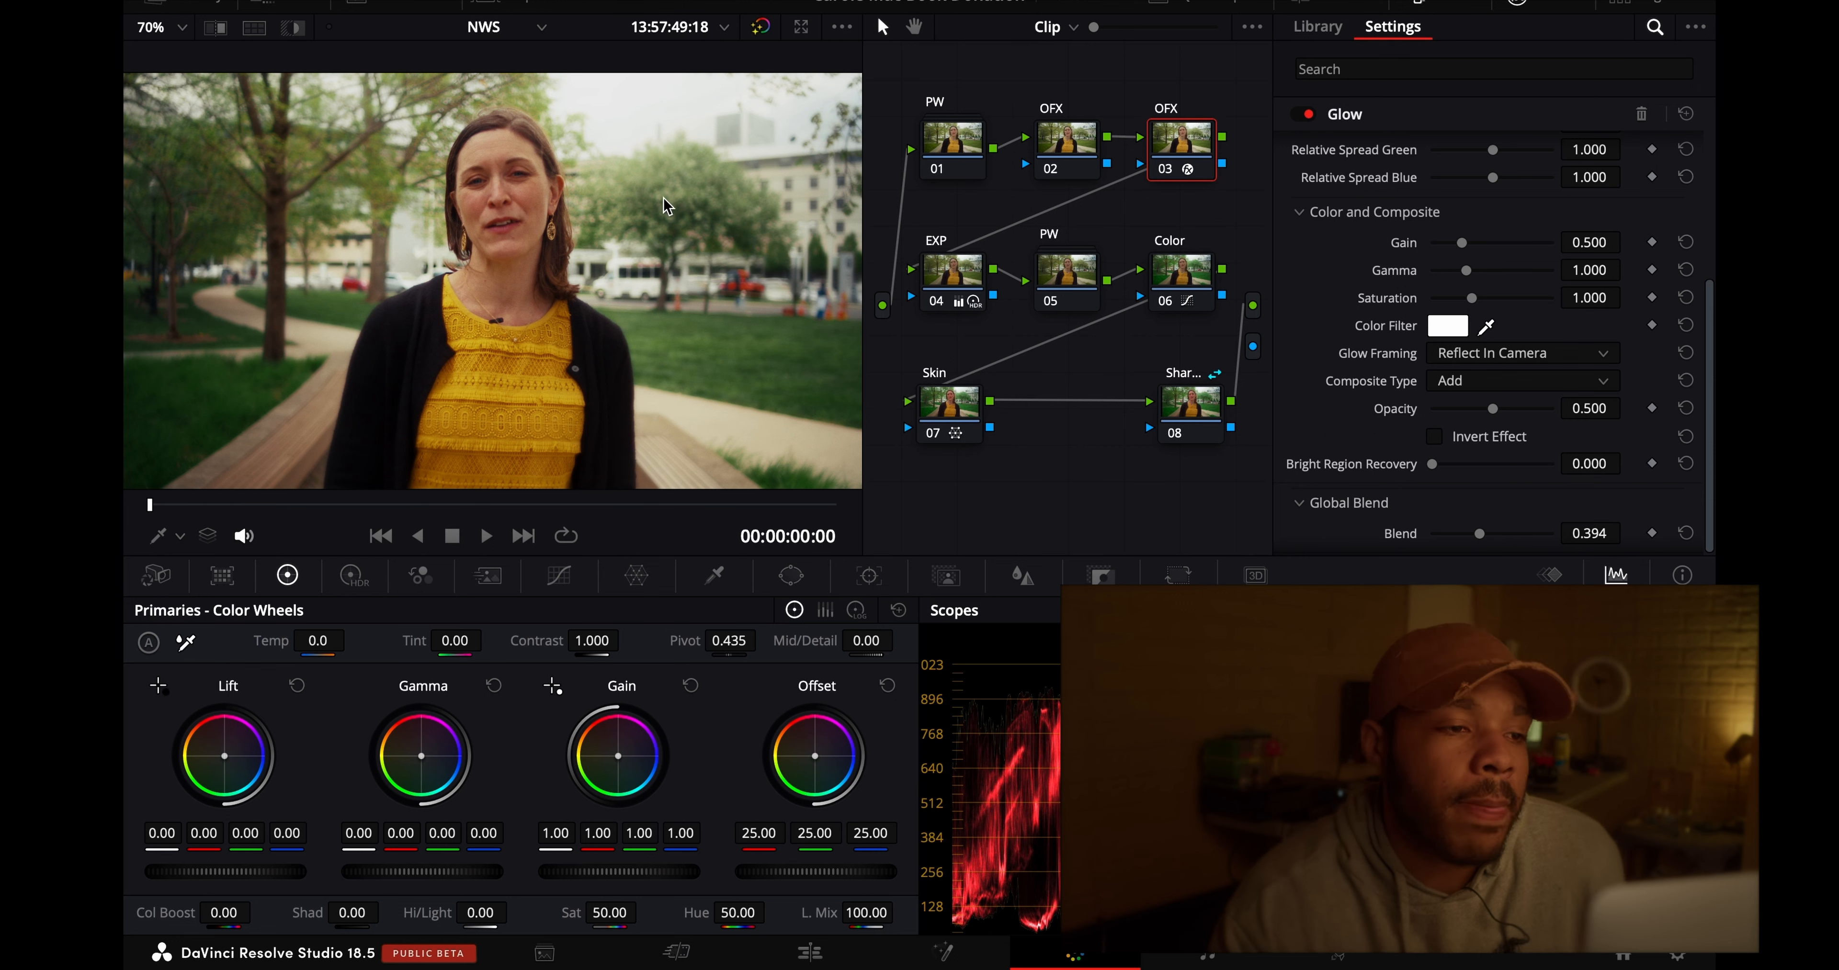
pyautogui.click(1304, 116)
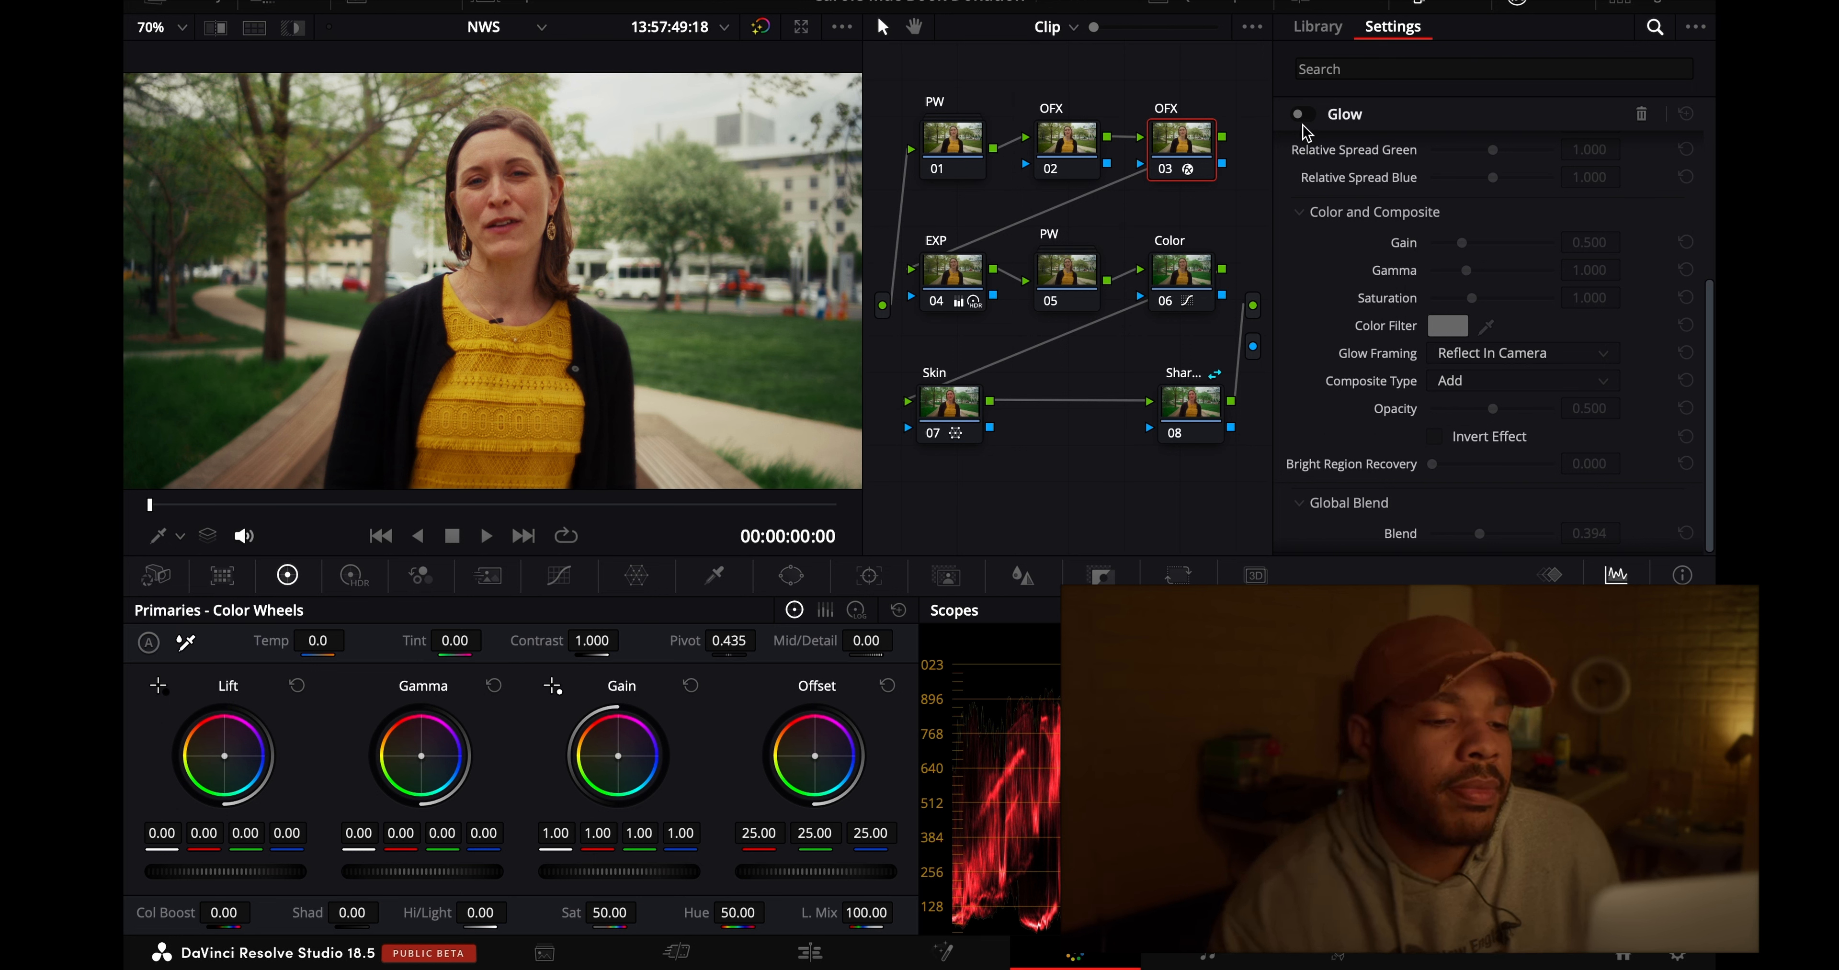
# - Go to the Edit page, bypass the color grades and play the first clip from the start to examine its camera movement
pyautogui.click(809, 953)
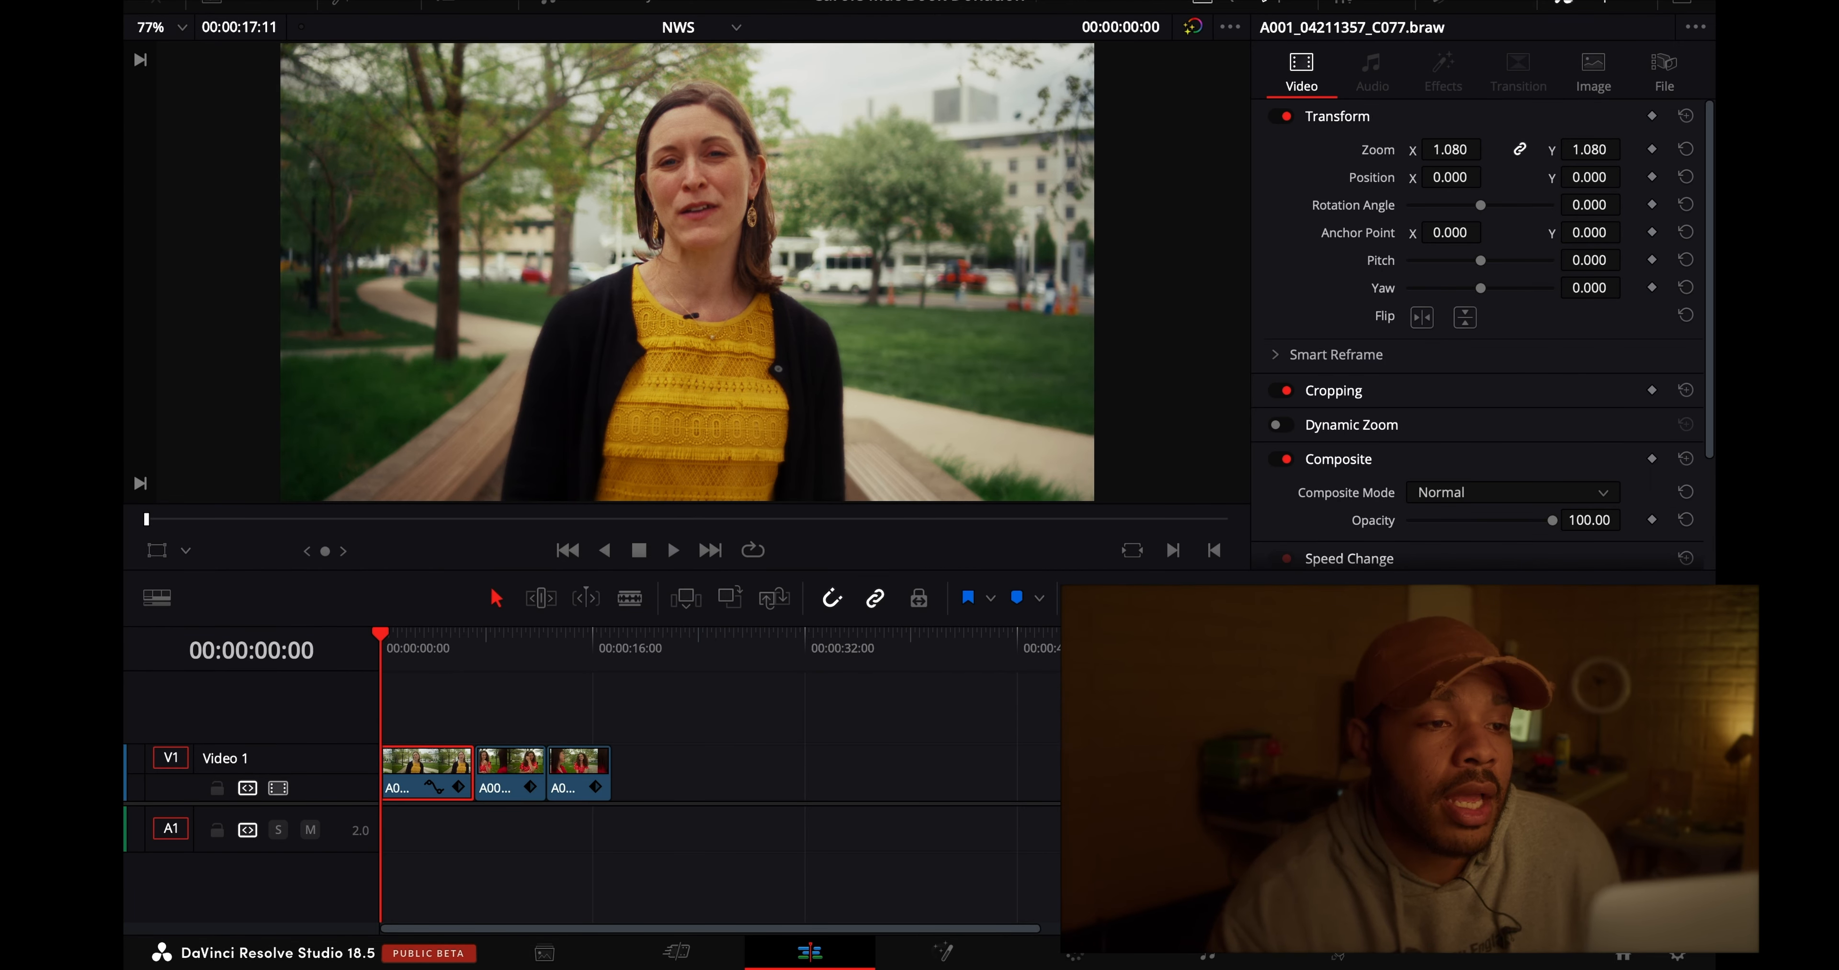
pyautogui.click(1193, 25)
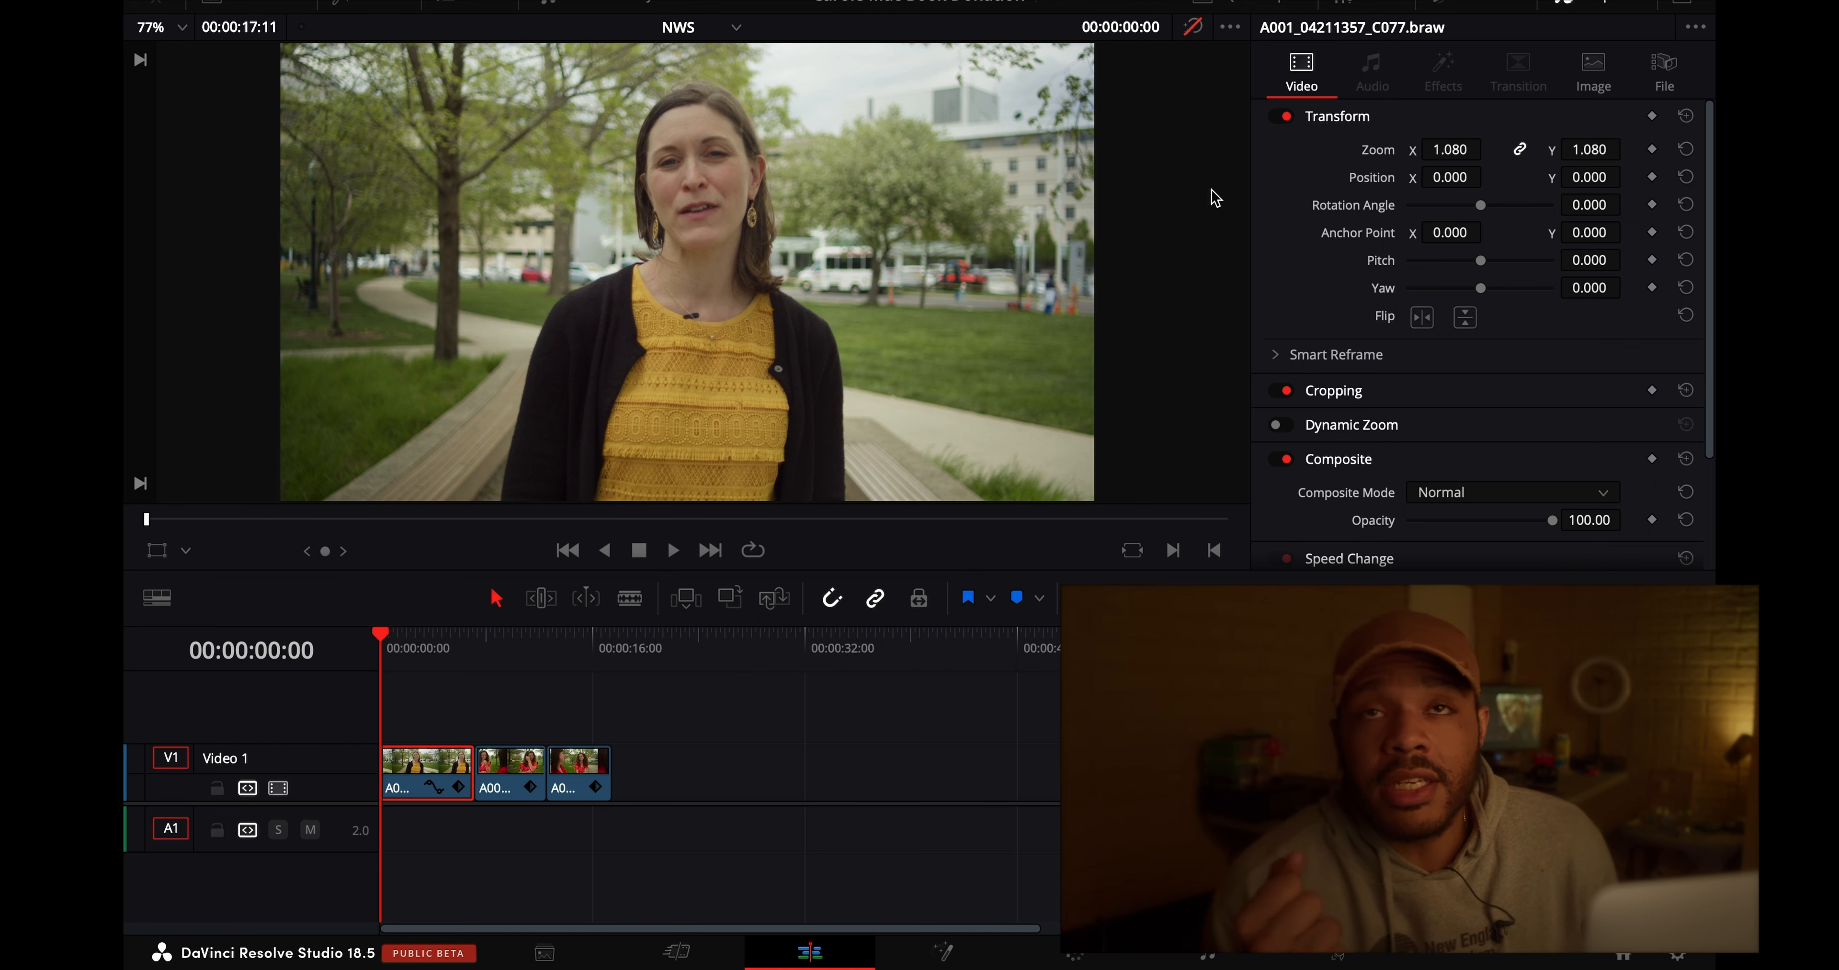
pyautogui.press('space')
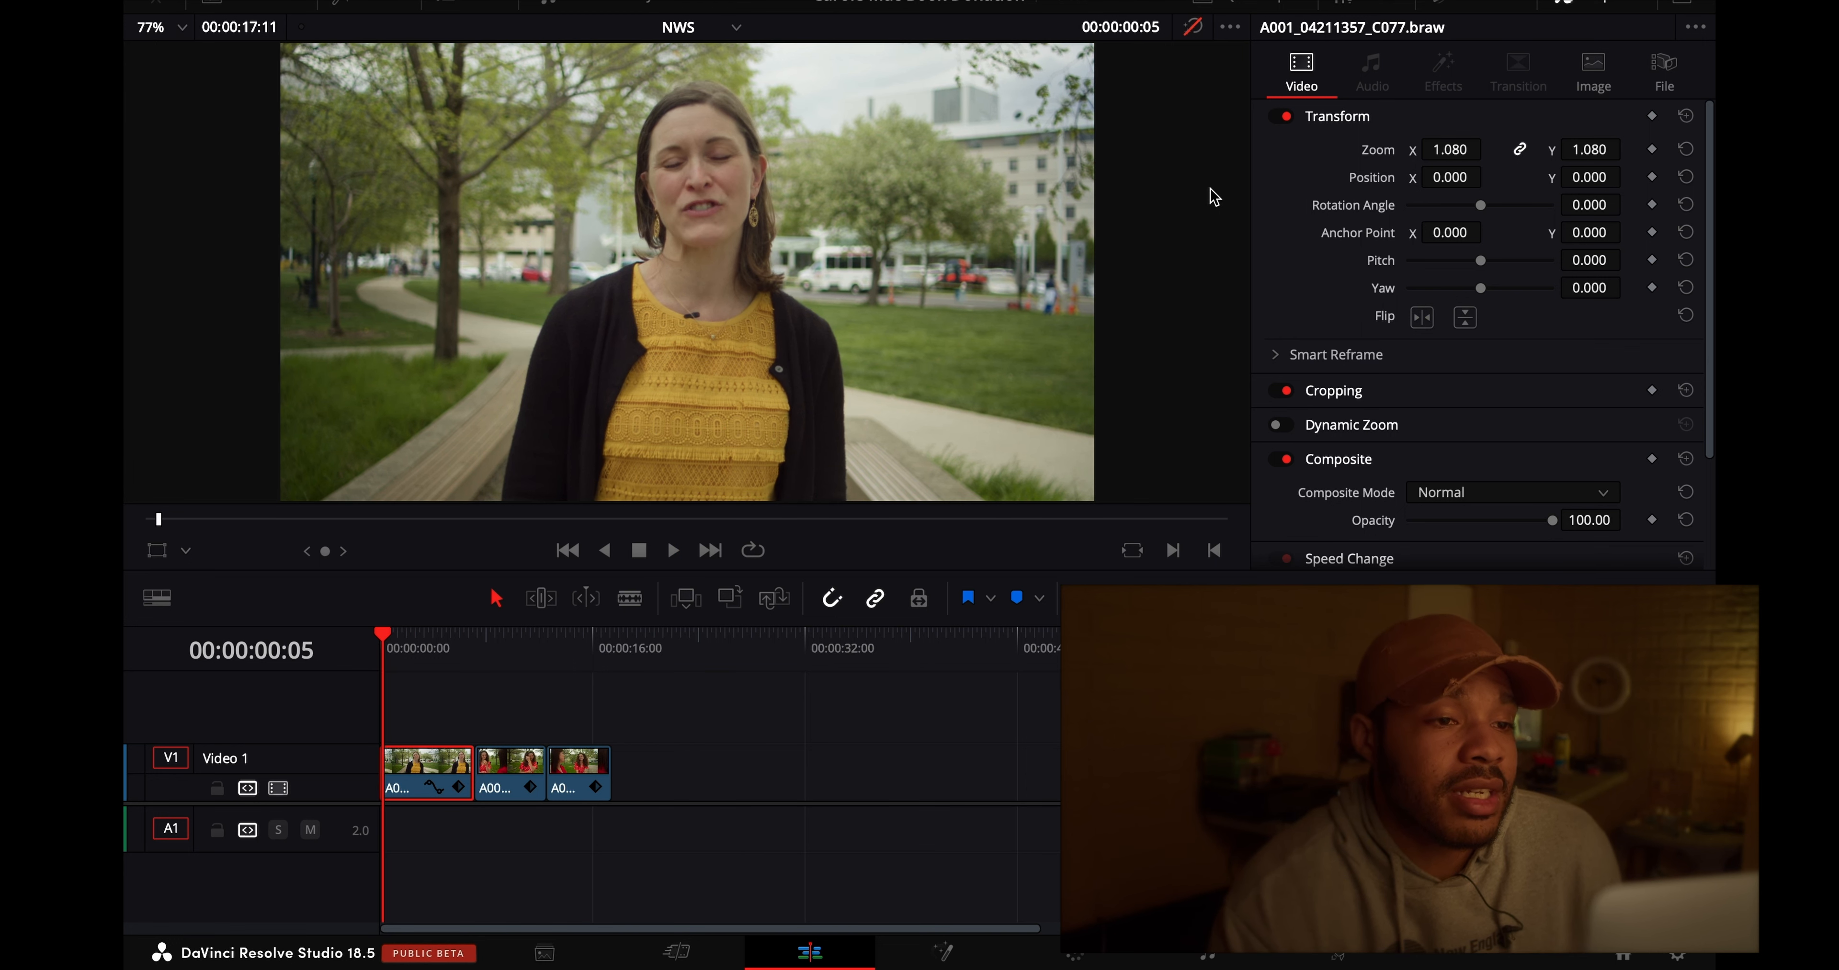
pyautogui.moveTo(384, 648); pyautogui.dragTo(329, 648)
pyautogui.press('space')
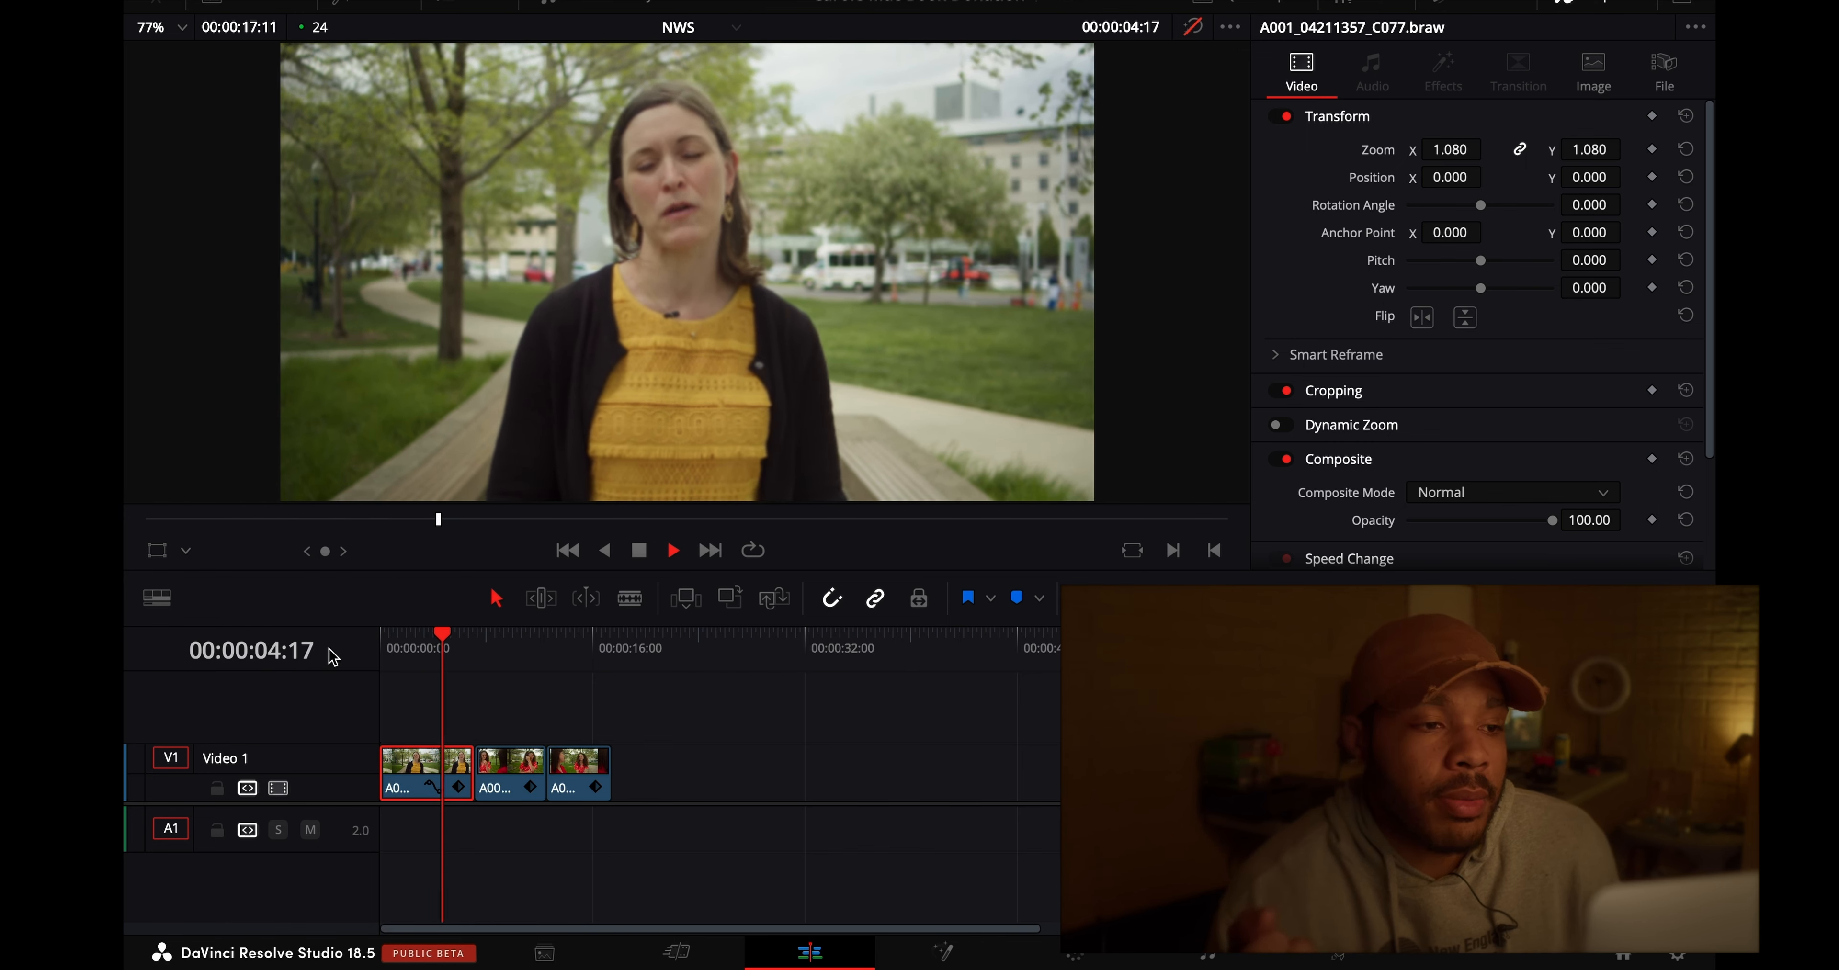
pyautogui.press('space')
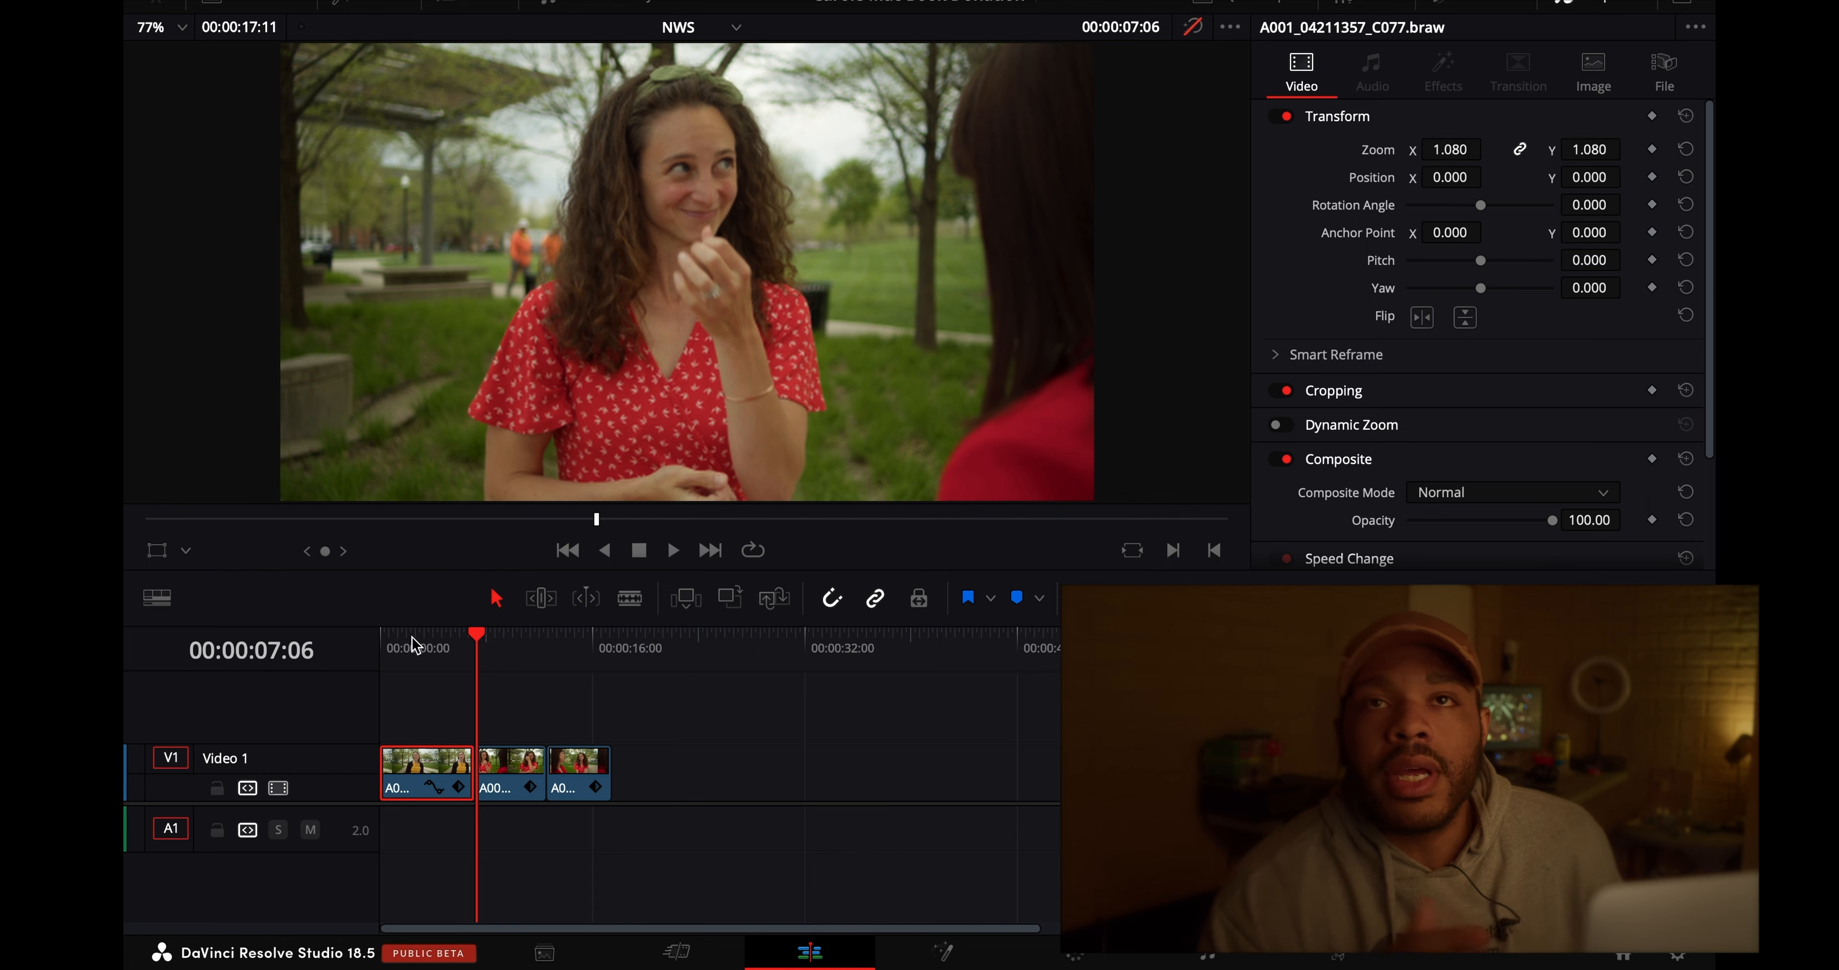
pyautogui.moveTo(421, 634); pyautogui.dragTo(214, 645)
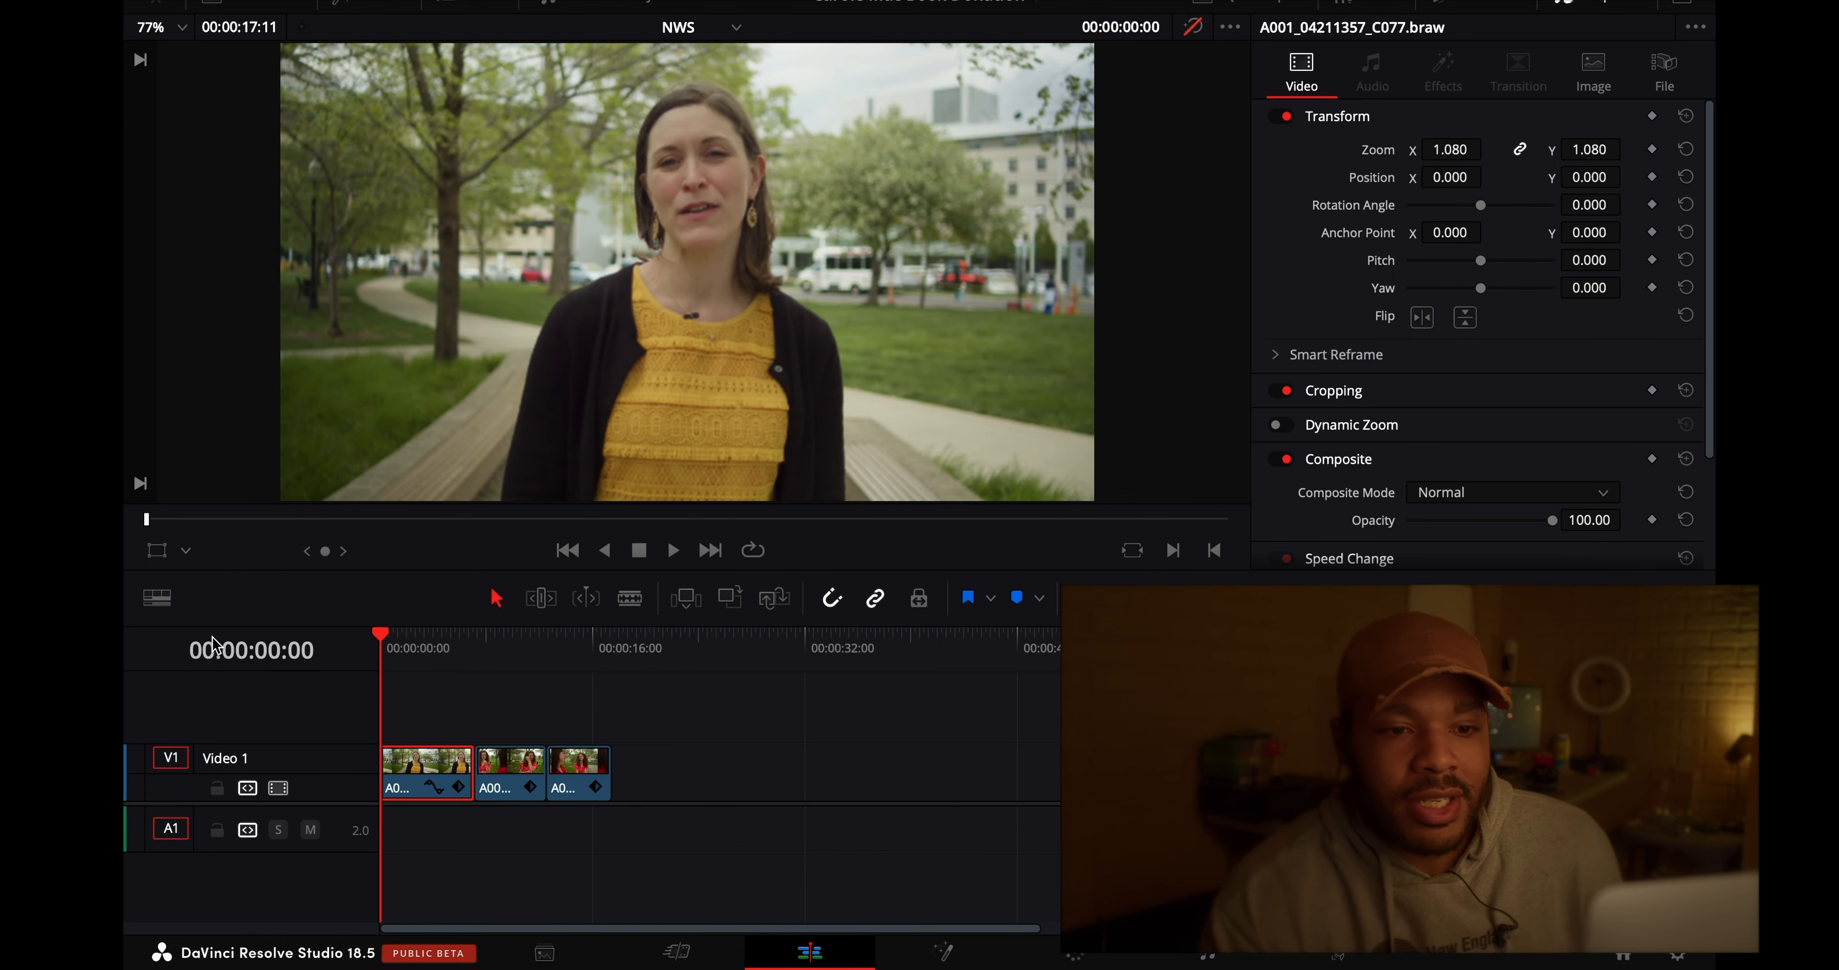
# - Stabilize the first clip in Perspective mode with Camera Lock enabled and play it back to check the motion
pyautogui.scroll(-4, 1335, 450)
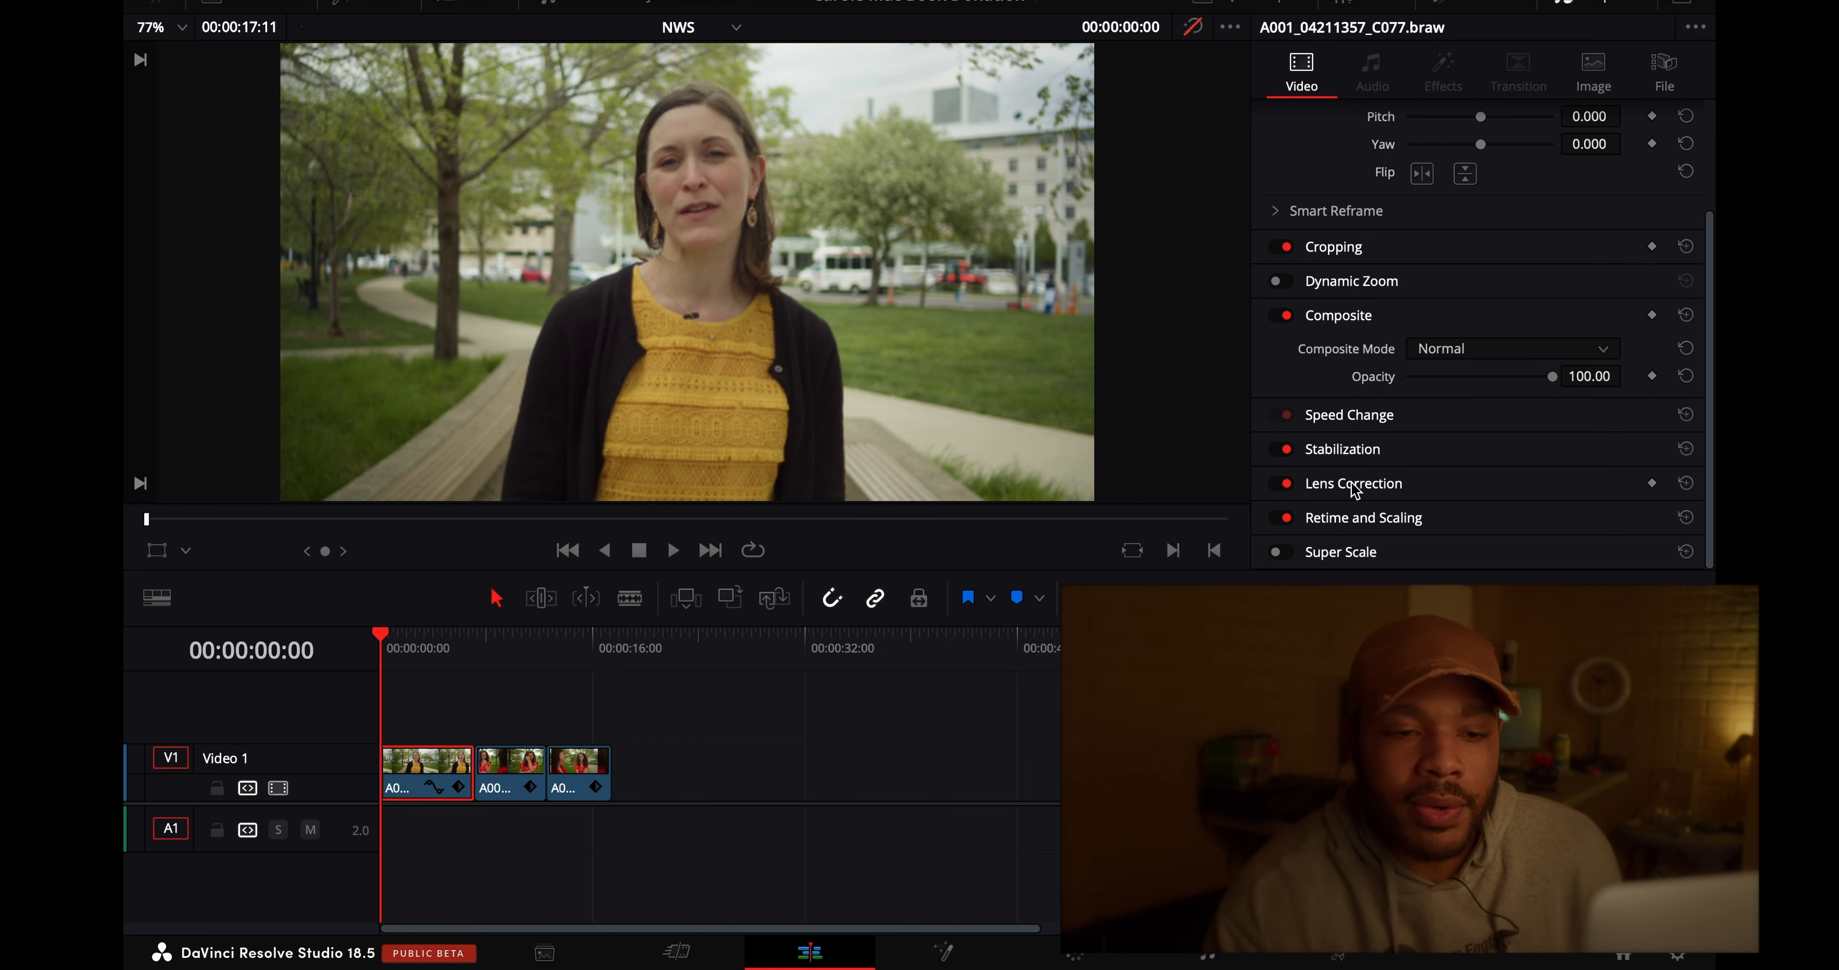
pyautogui.click(1390, 461)
pyautogui.scroll(-2, 1450, 451)
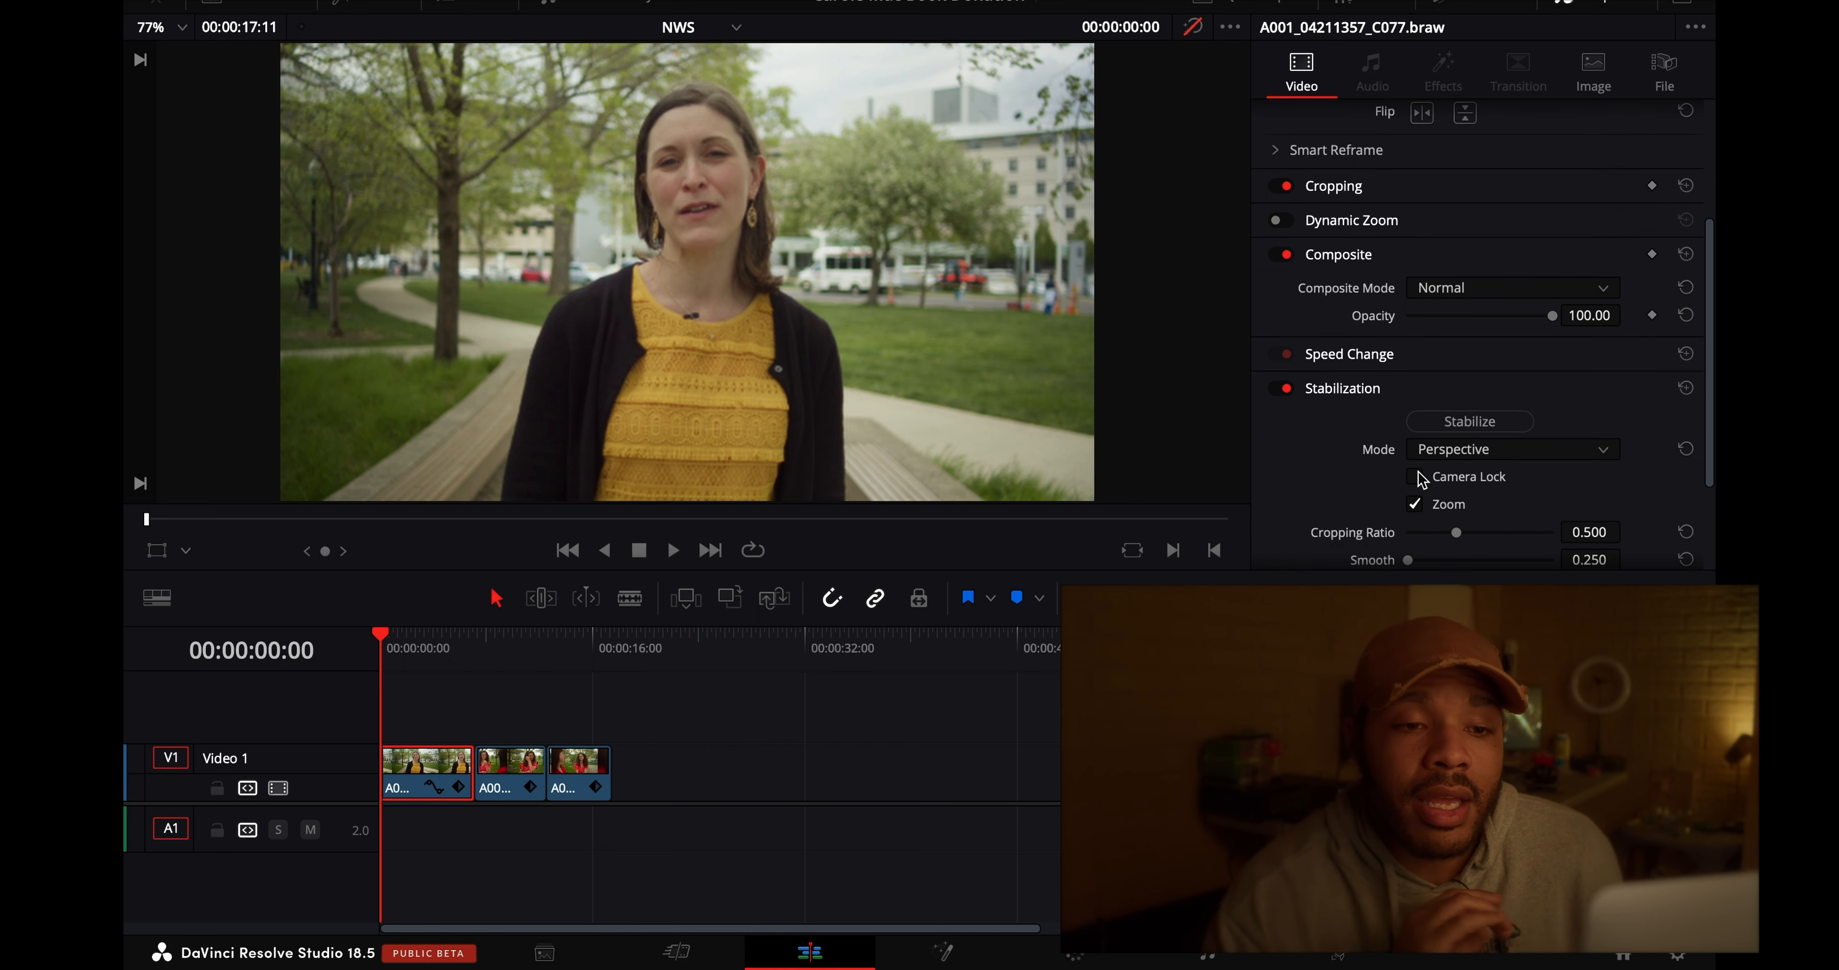
pyautogui.click(1416, 477)
pyautogui.click(1460, 419)
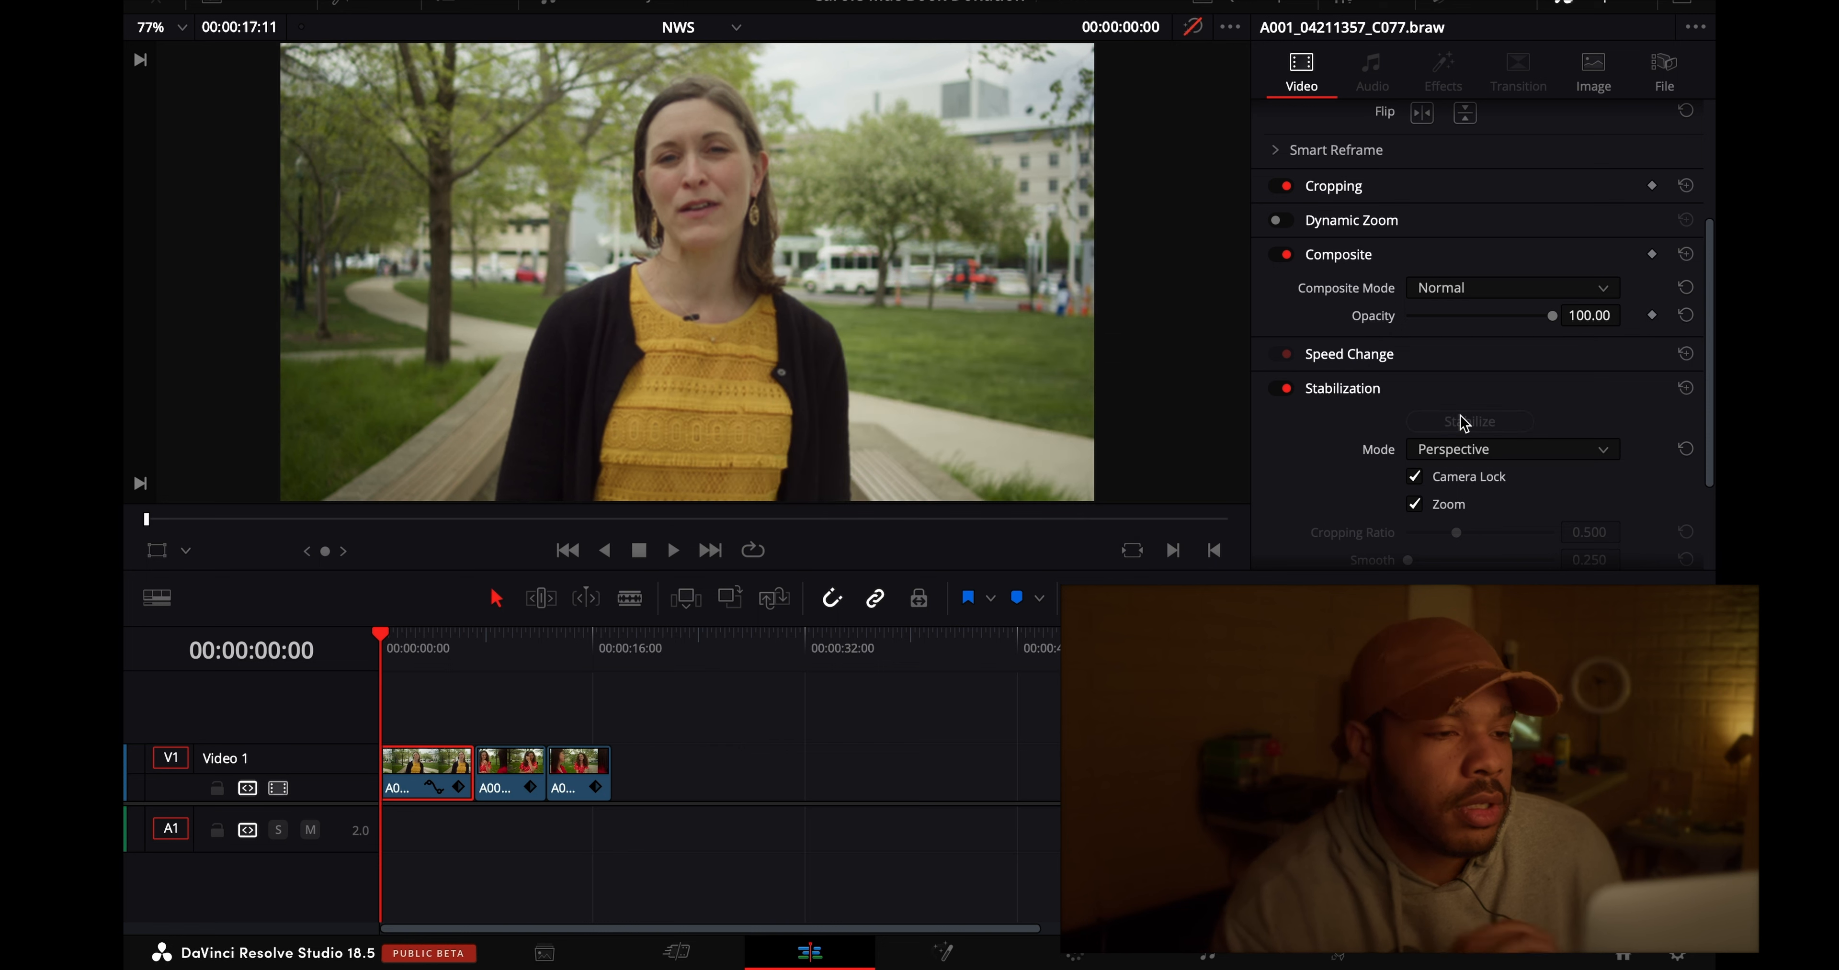
pyautogui.press('space')
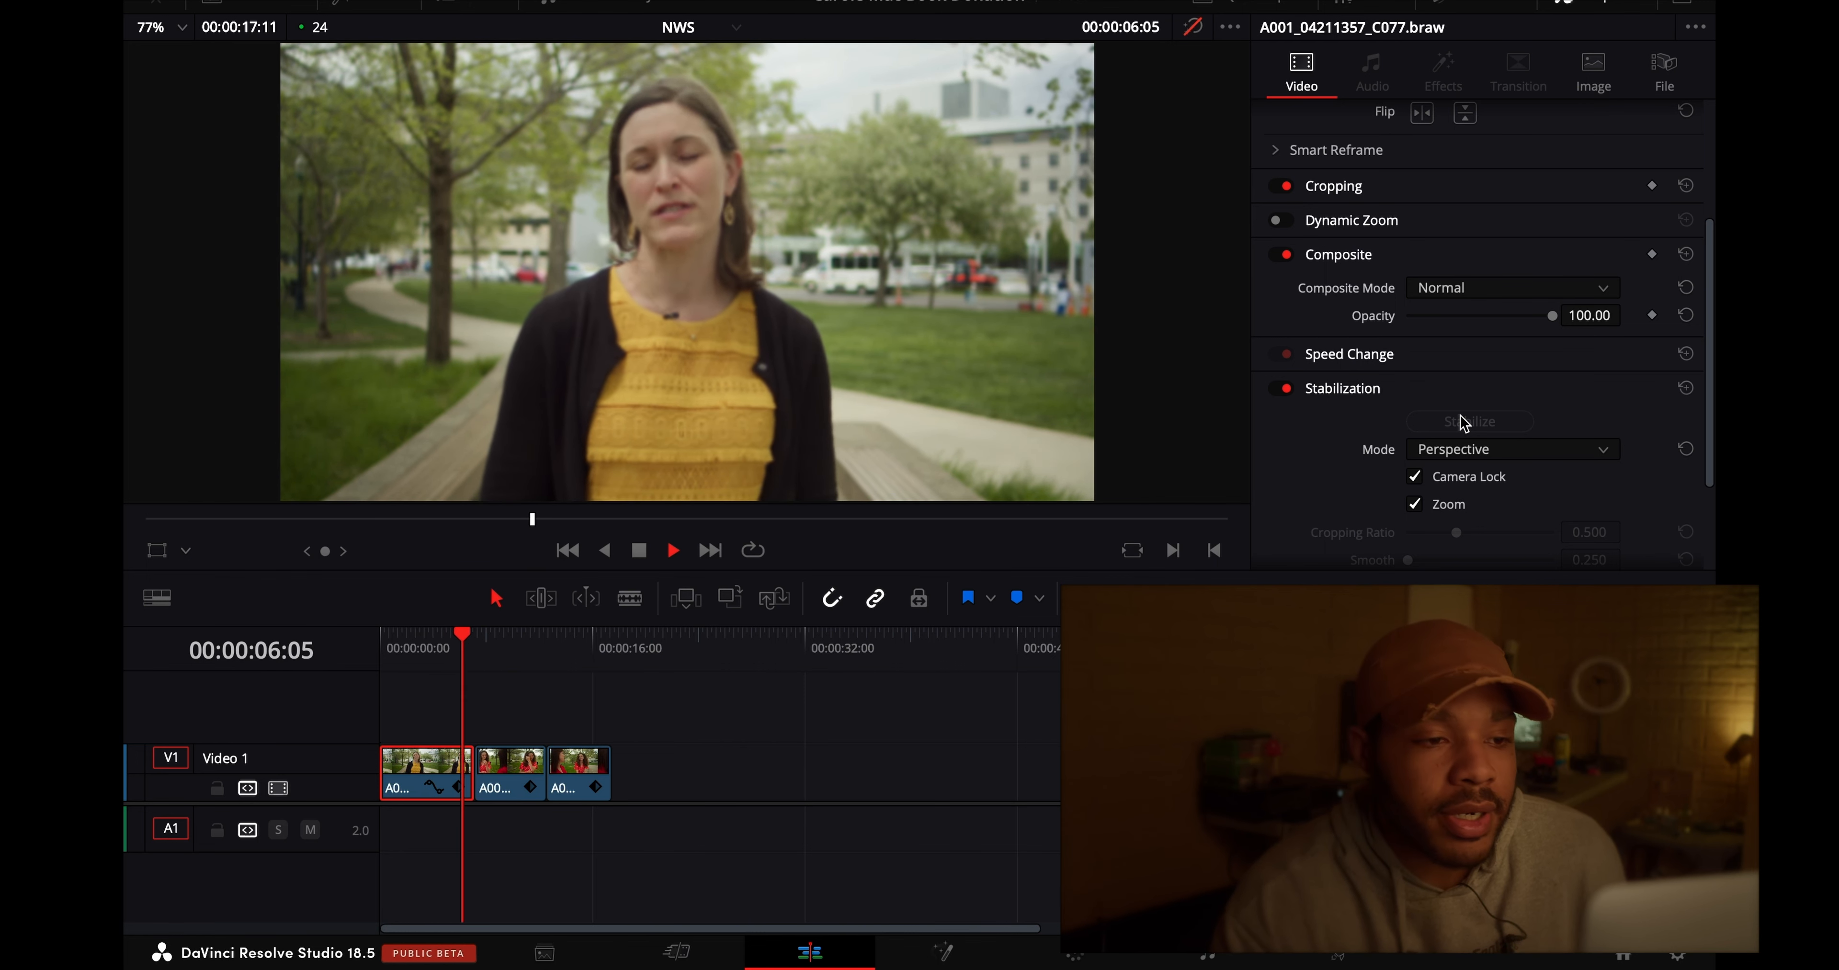
pyautogui.press('space')
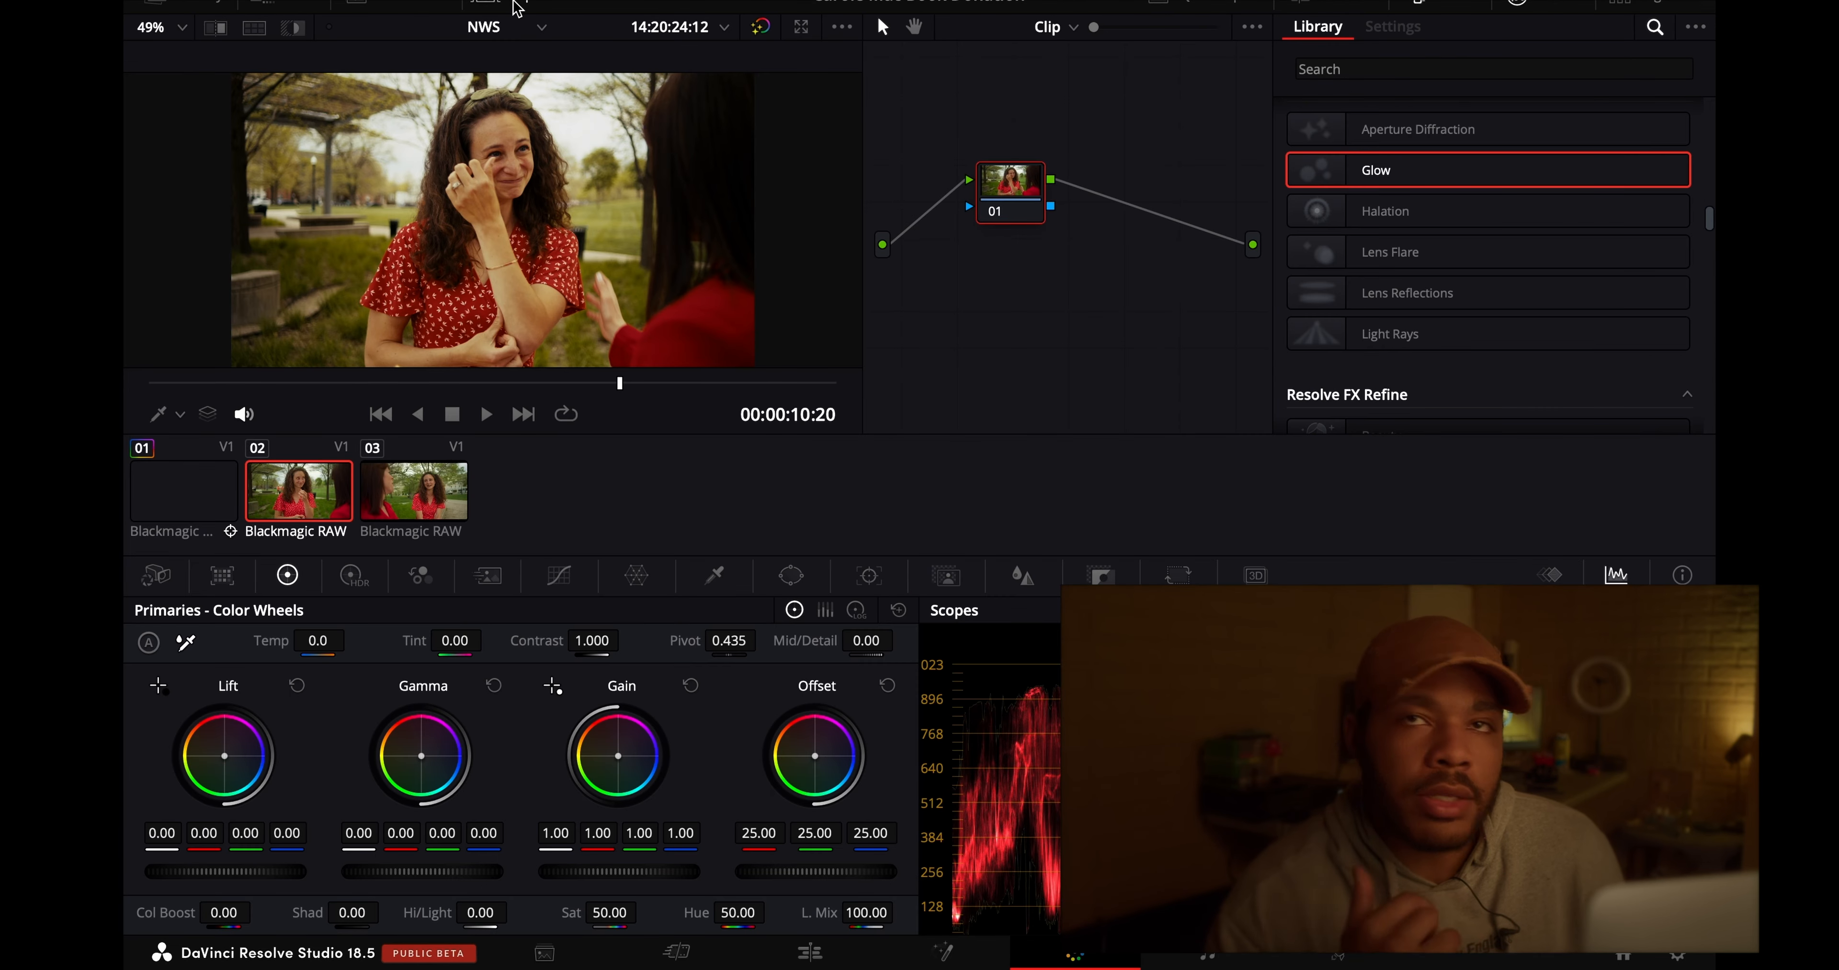
# - Copy the full grade from clip 01 to clip 02 on the Color page
pyautogui.click(209, 527)
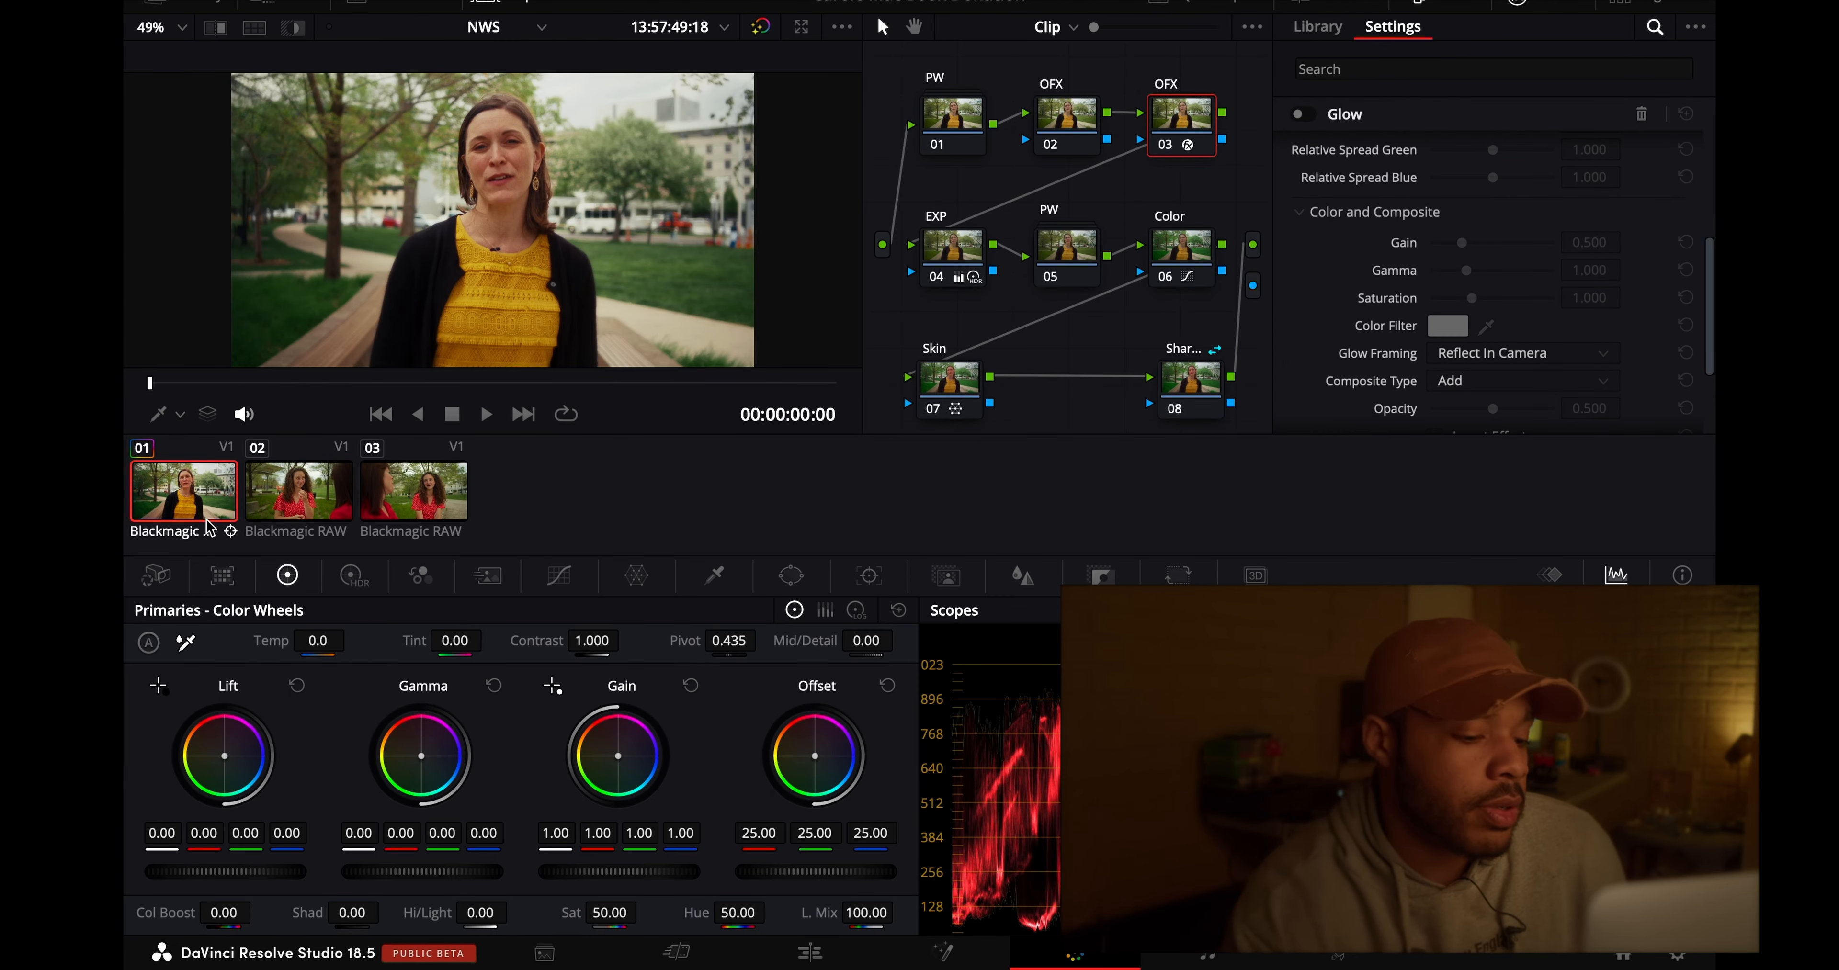
pyautogui.click(315, 511)
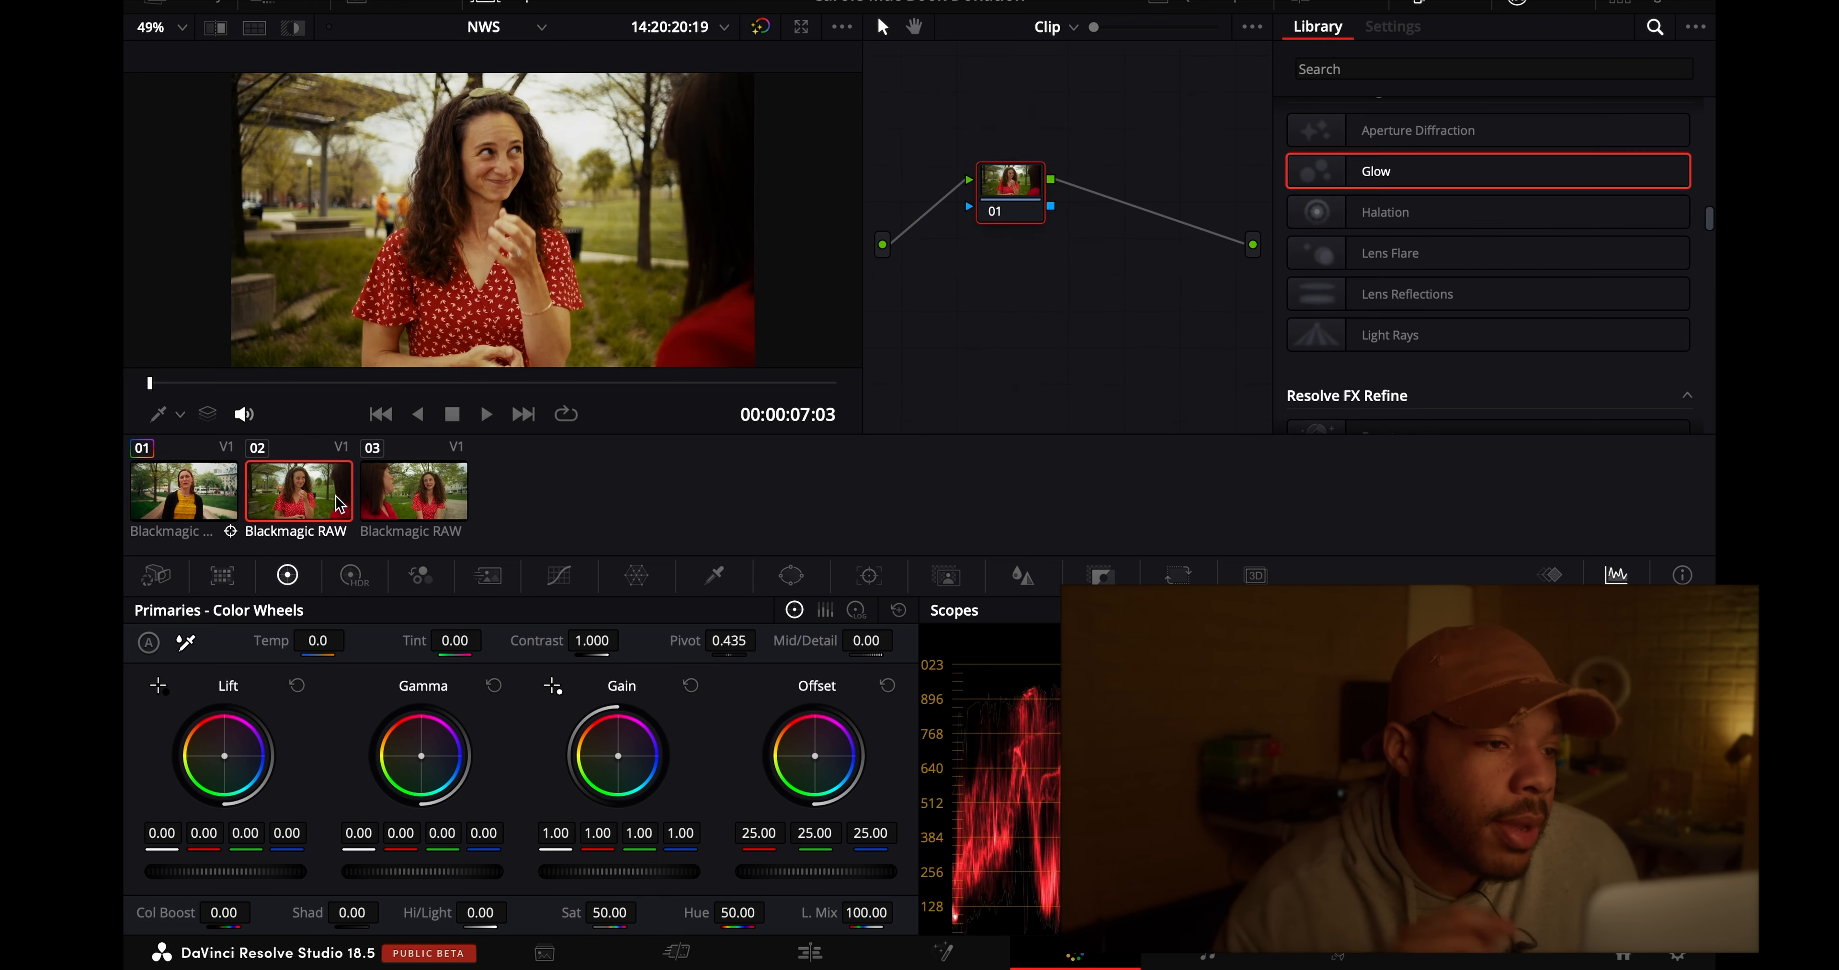
pyautogui.press('super+v')
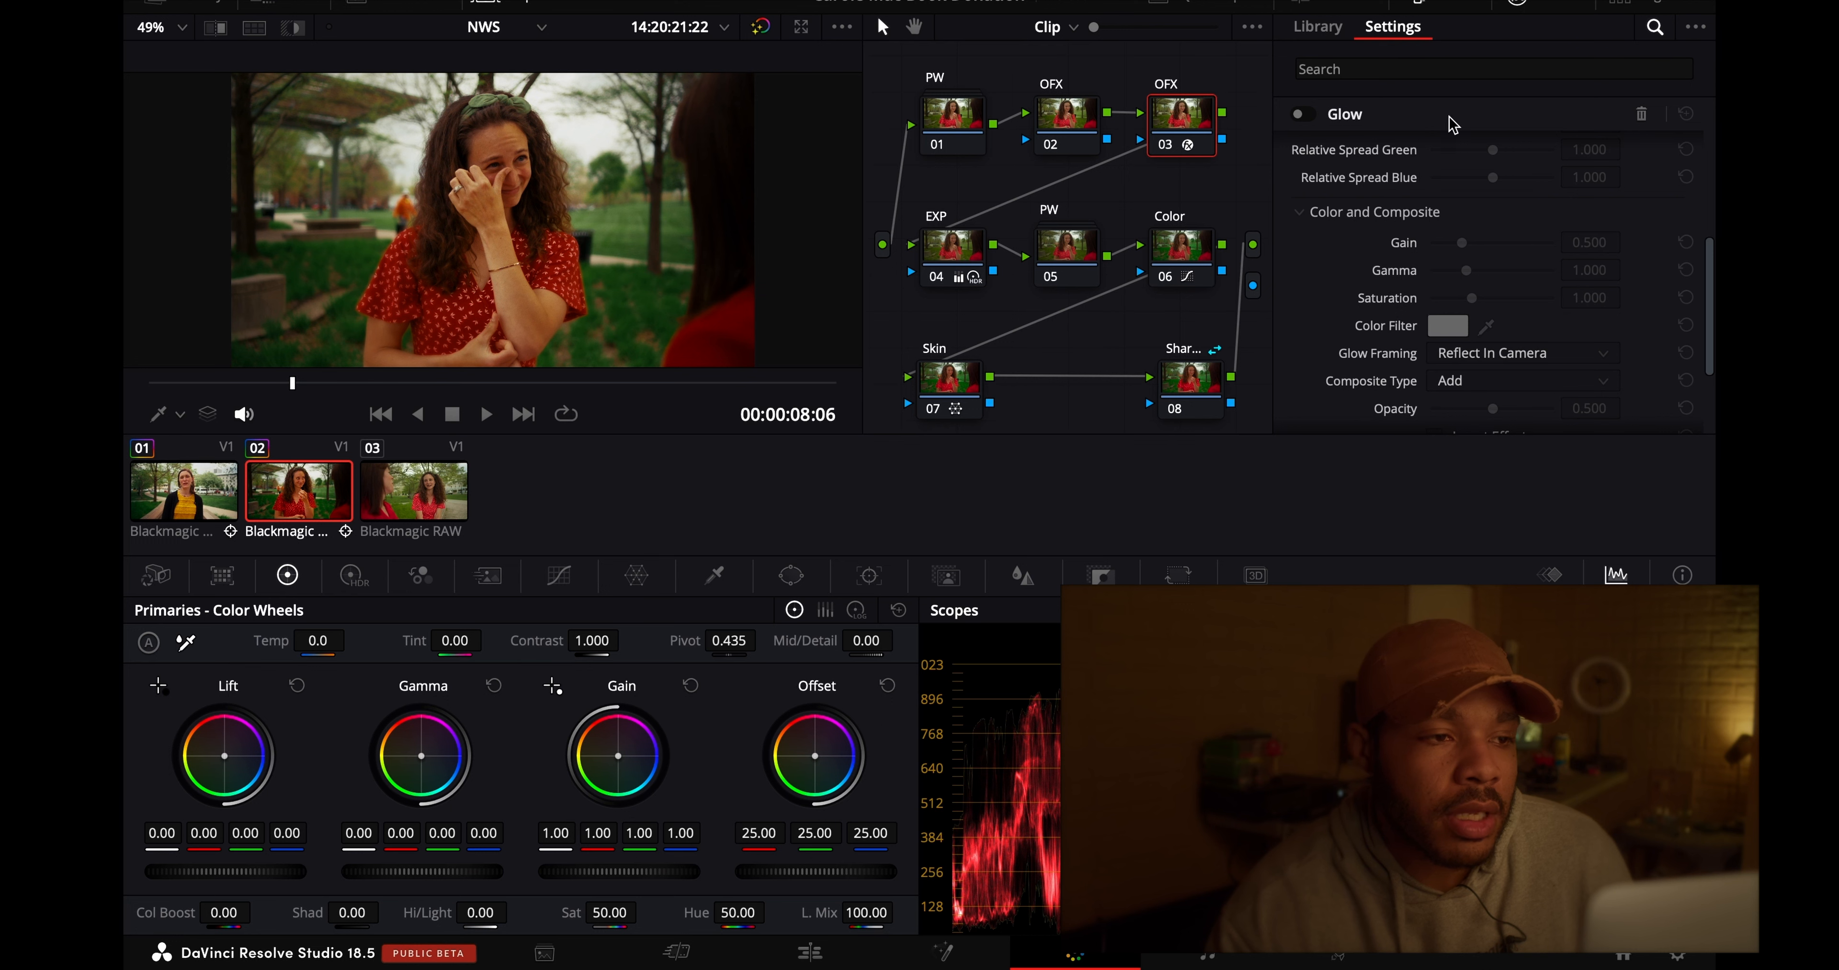
# - Disable PW node 05 on clip 02 and inspect the picture at 100% before fitting it to the viewer
pyautogui.click(1075, 120)
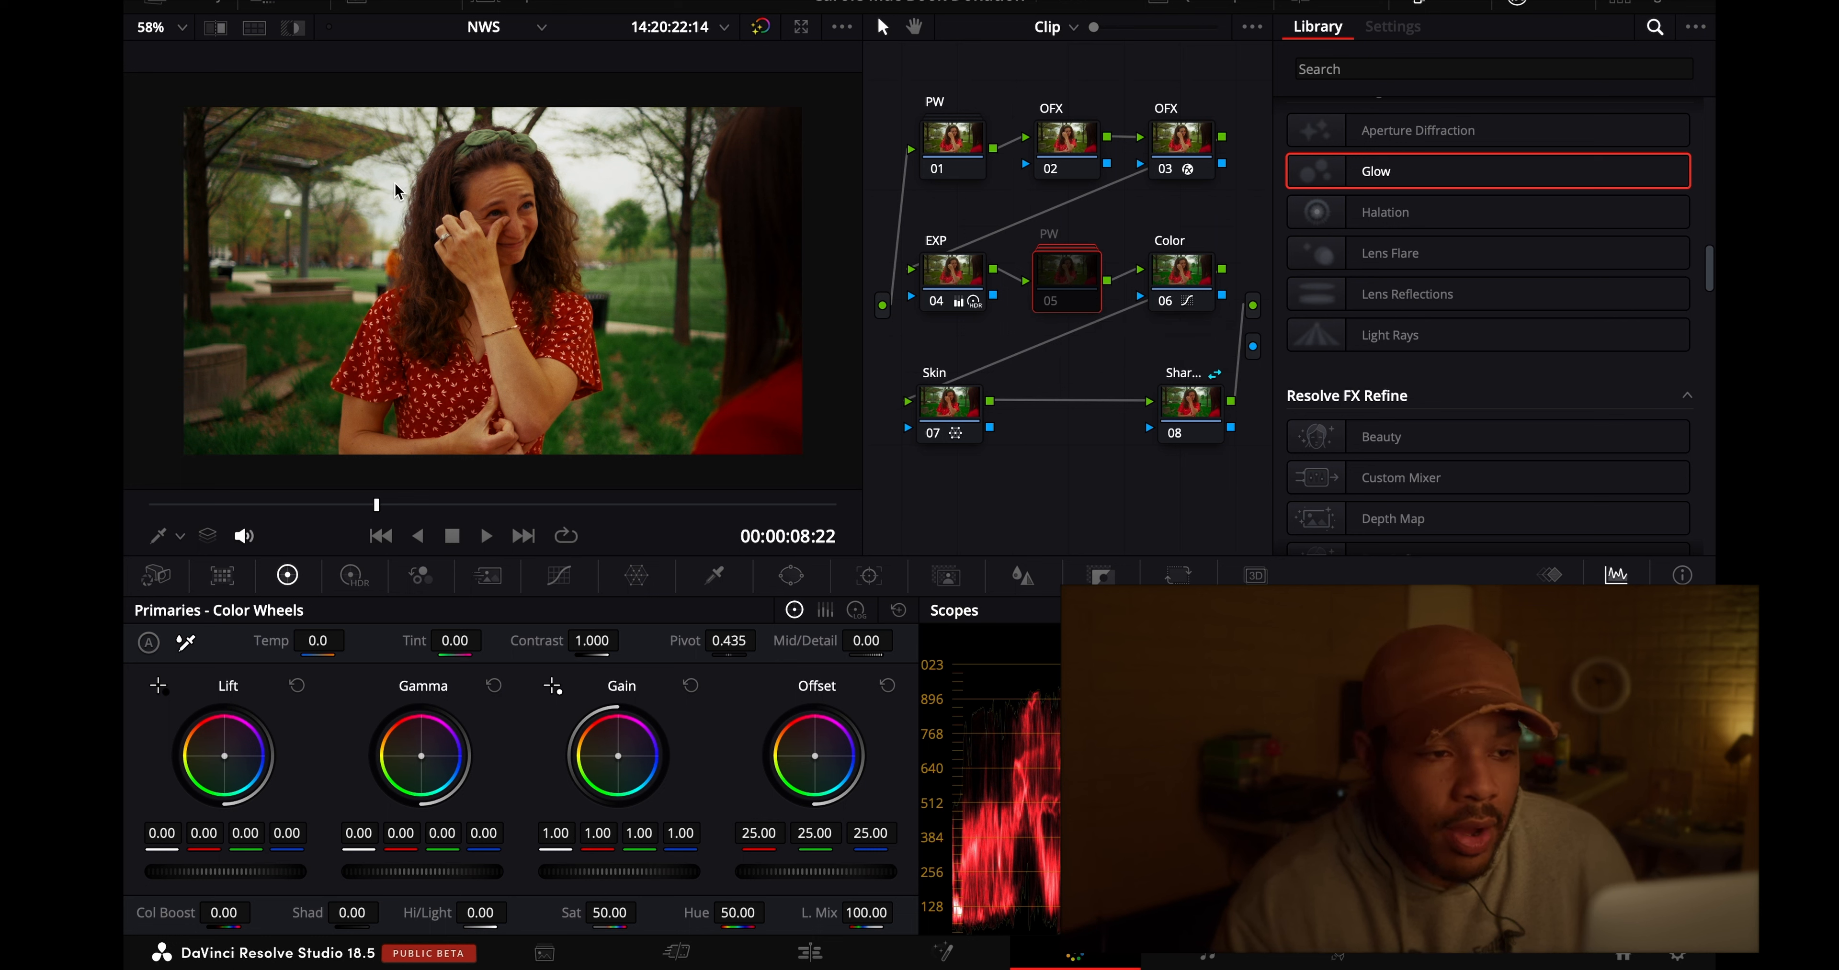
pyautogui.click(163, 33)
pyautogui.click(235, 202)
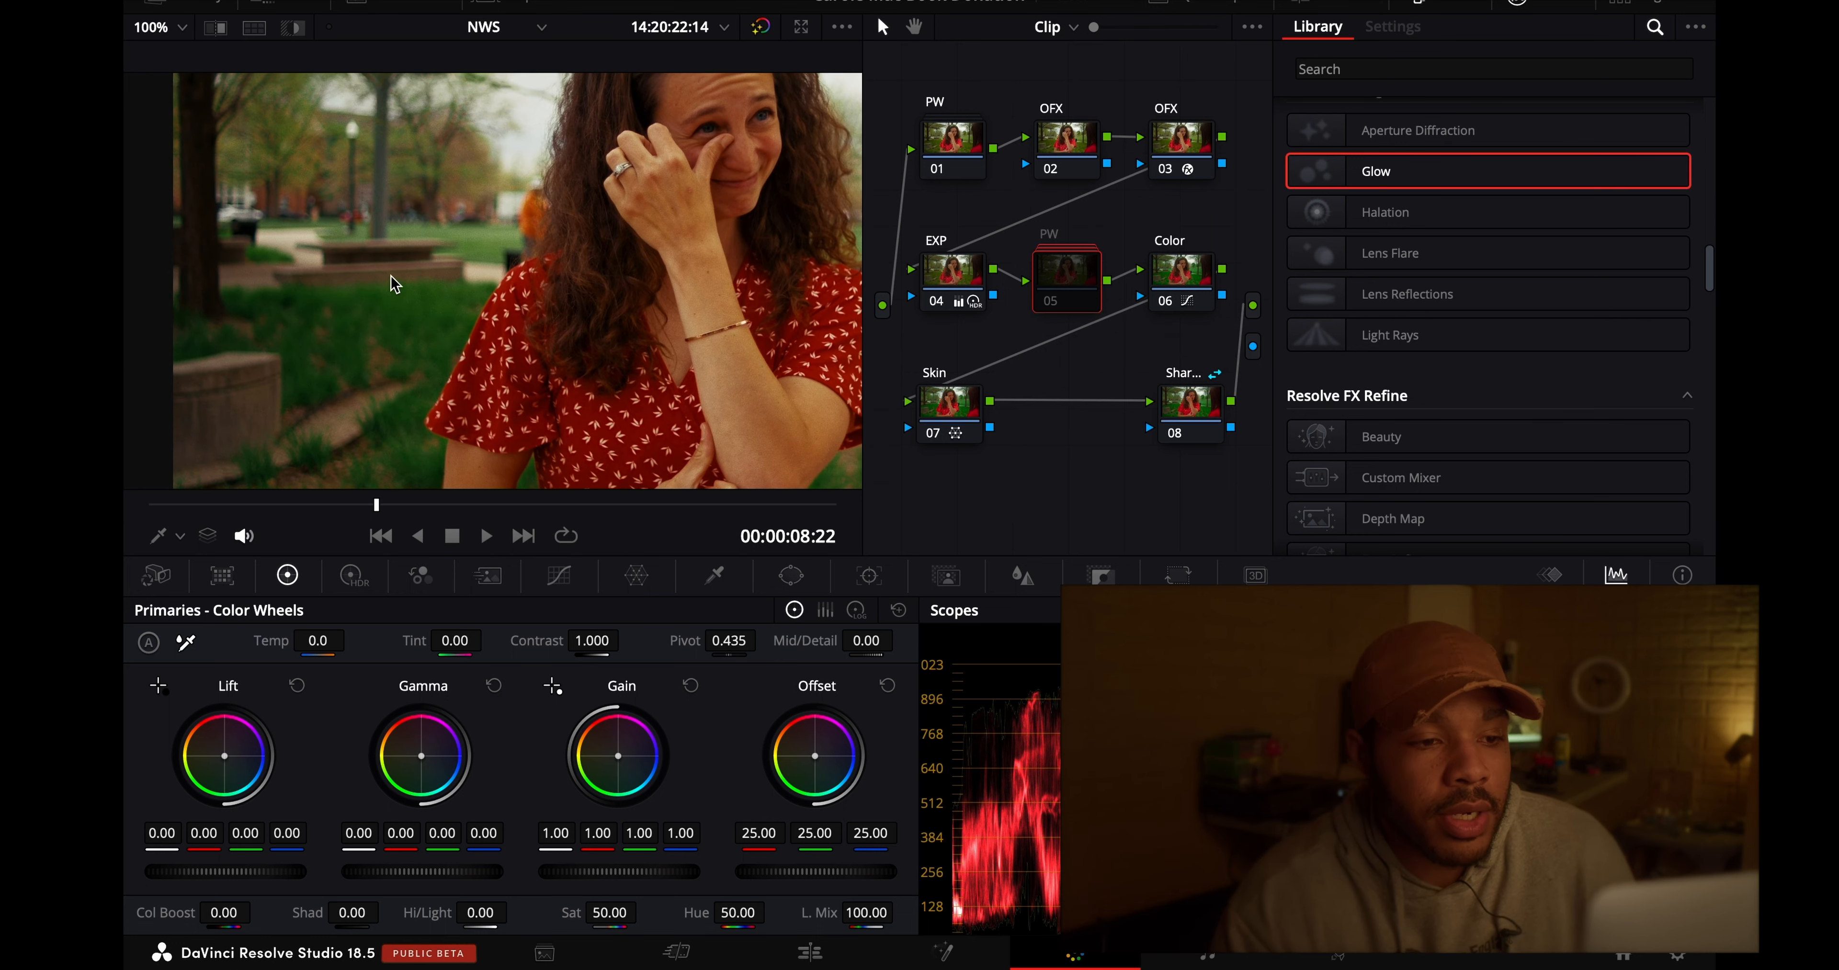
pyautogui.scroll(-3, 395, 284)
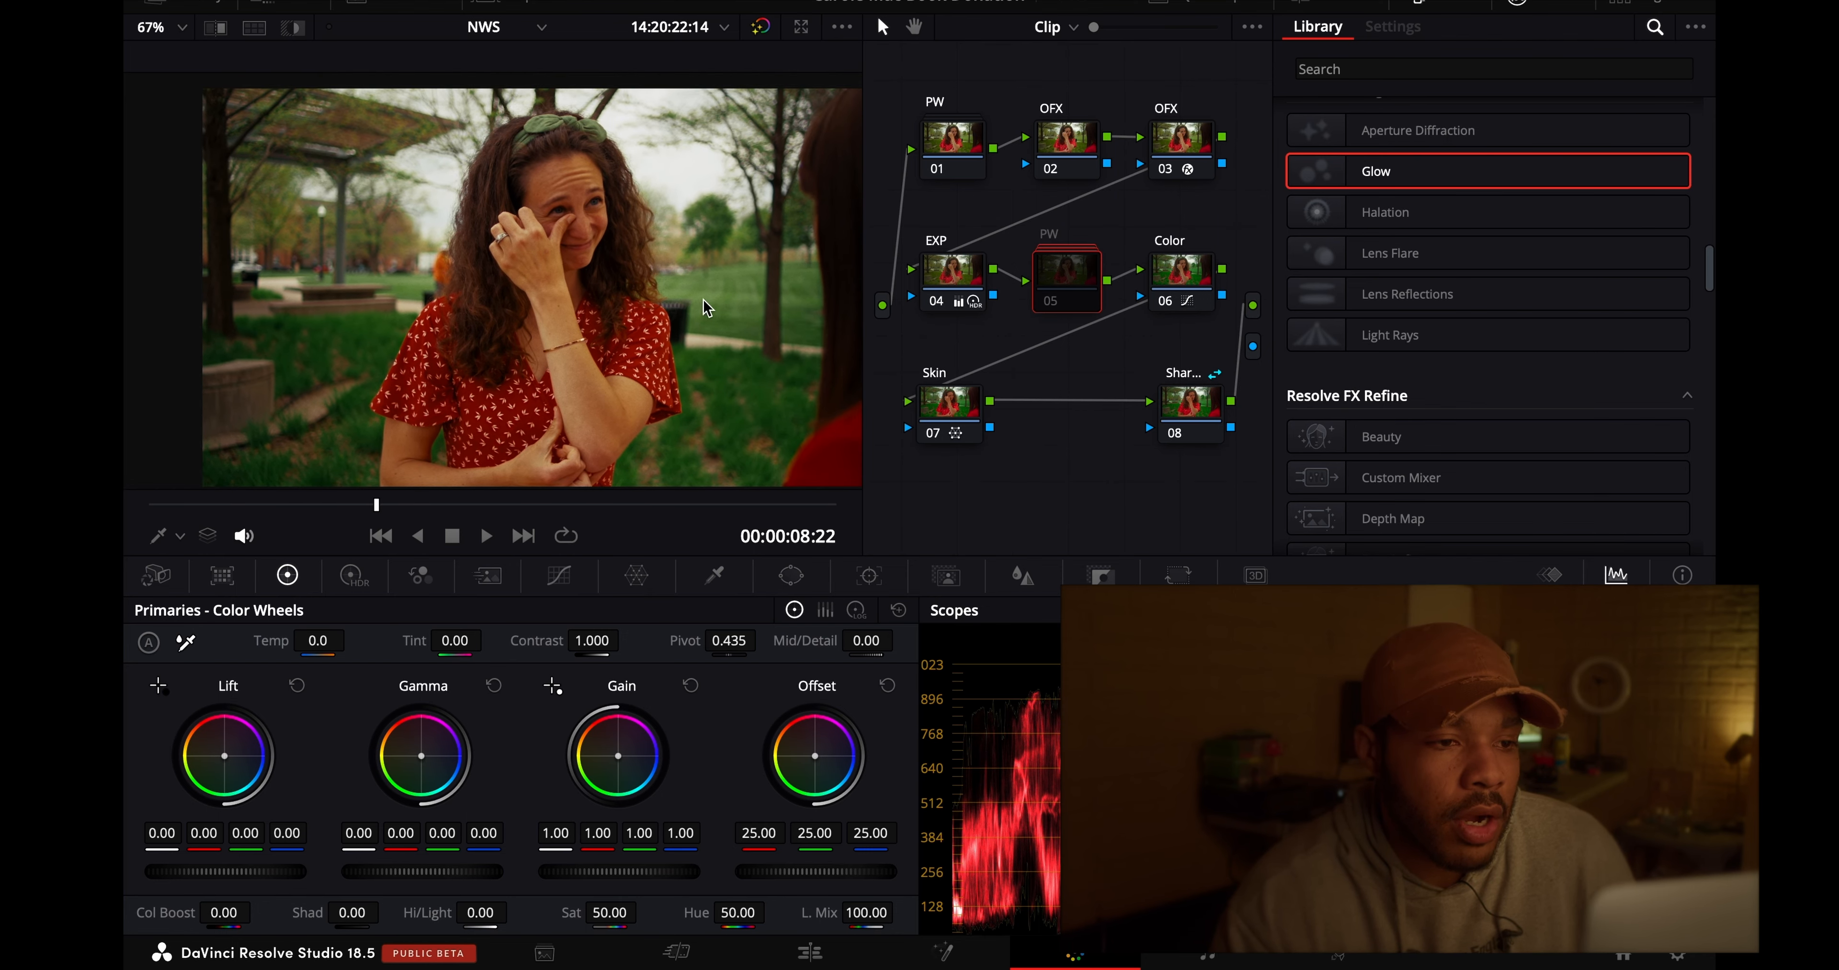
pyautogui.scroll(-2, 703, 309)
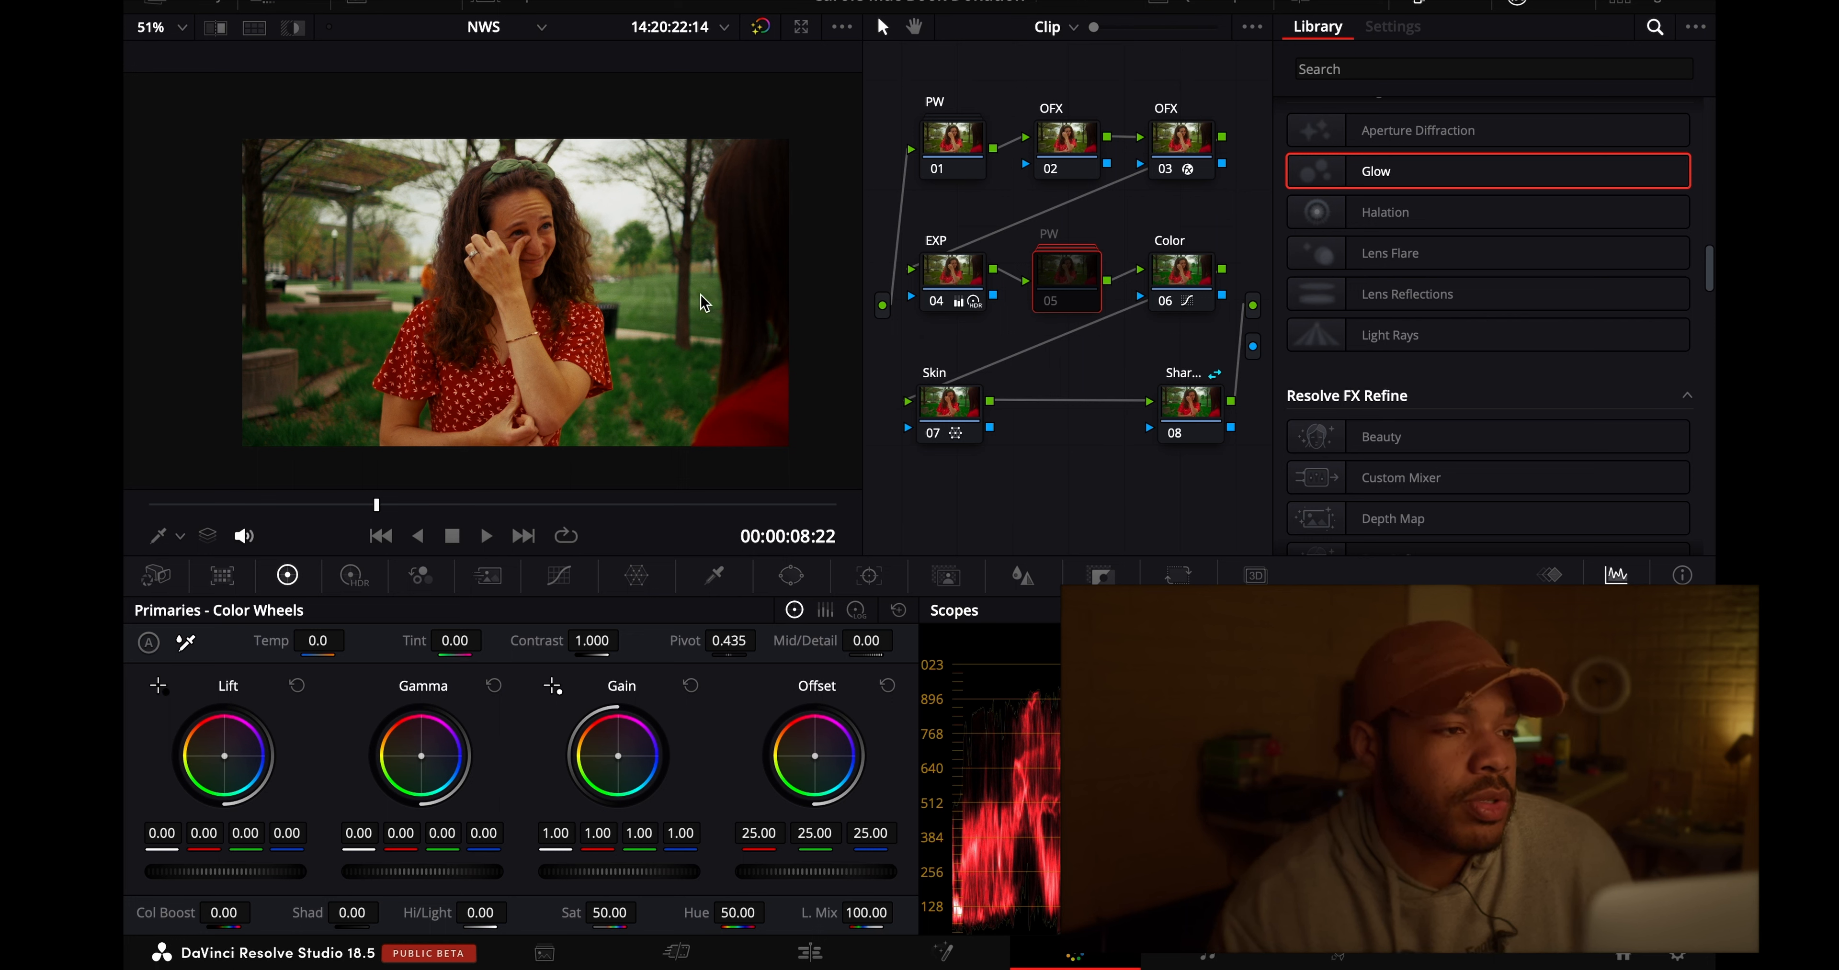
pyautogui.click(175, 27)
pyautogui.click(169, 59)
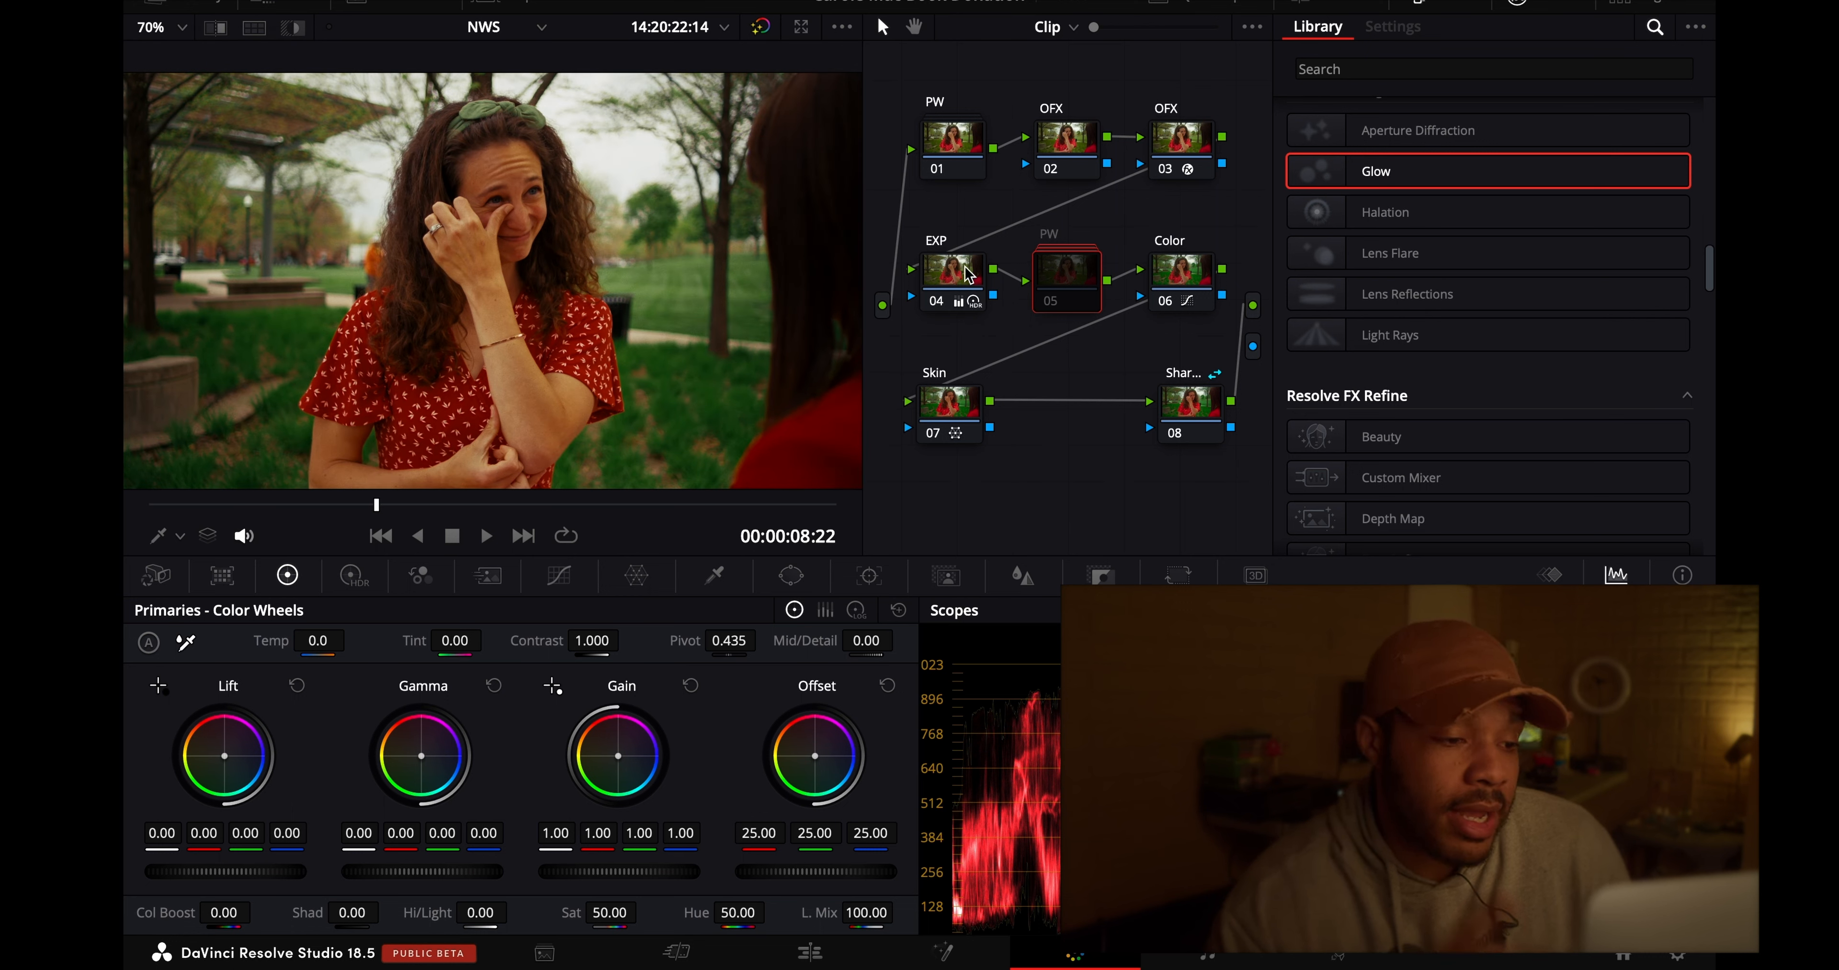
# - Raise the HDR Shadow exposure on the EXP node 04 of clip 02 to 0.95
pyautogui.hotkey('alt', 'shift', ';')
pyautogui.click(353, 575)
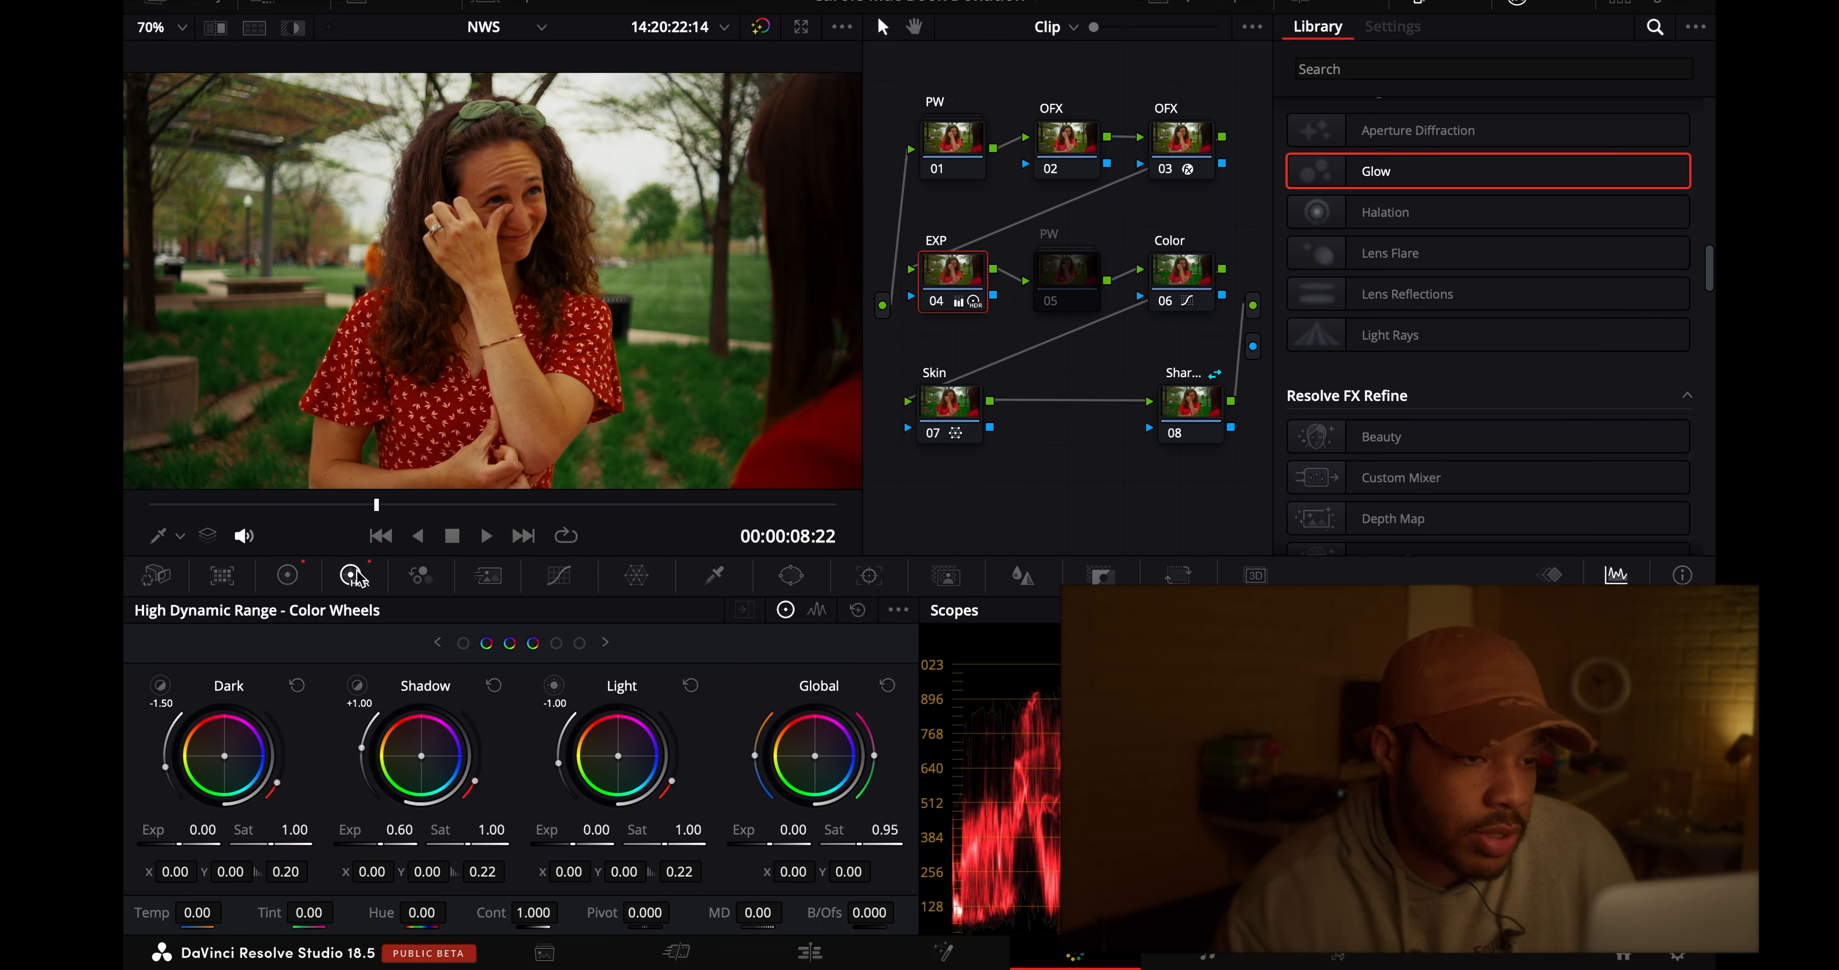
pyautogui.doubleClick(400, 830)
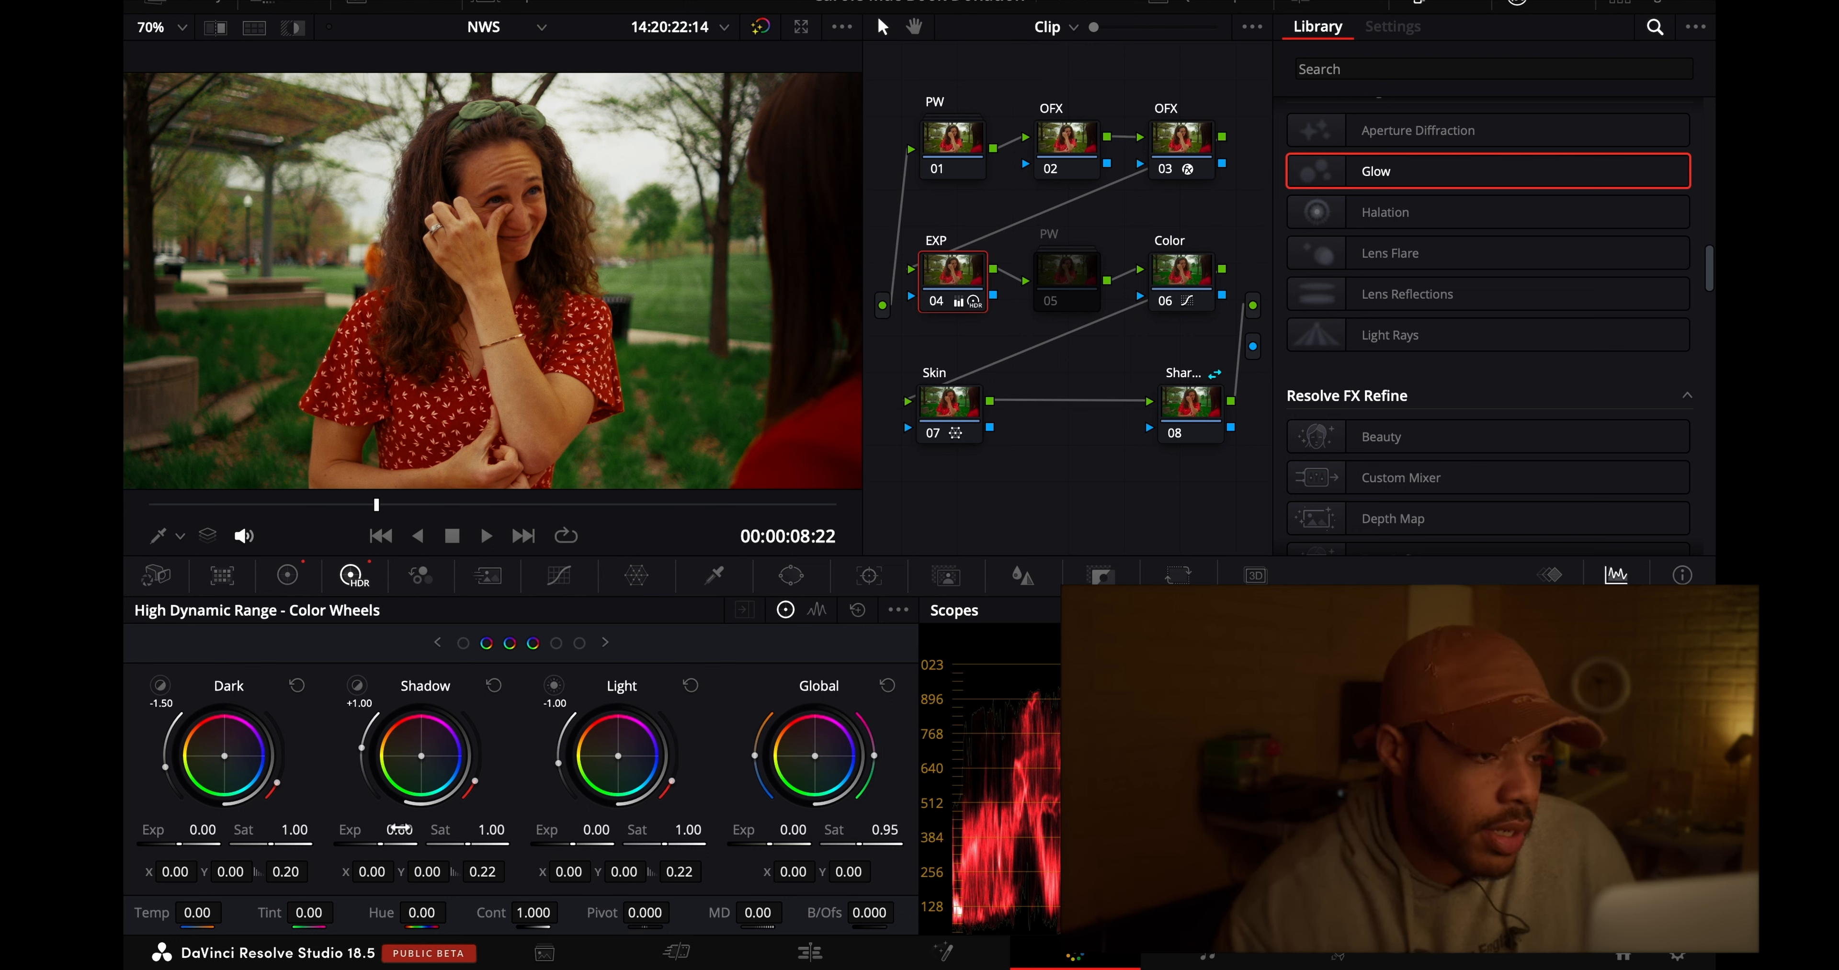
pyautogui.moveTo(416, 828); pyautogui.dragTo(564, 862)
# - Compare the woman's face and hand at 200% with and without PW node 01
pyautogui.click(163, 26)
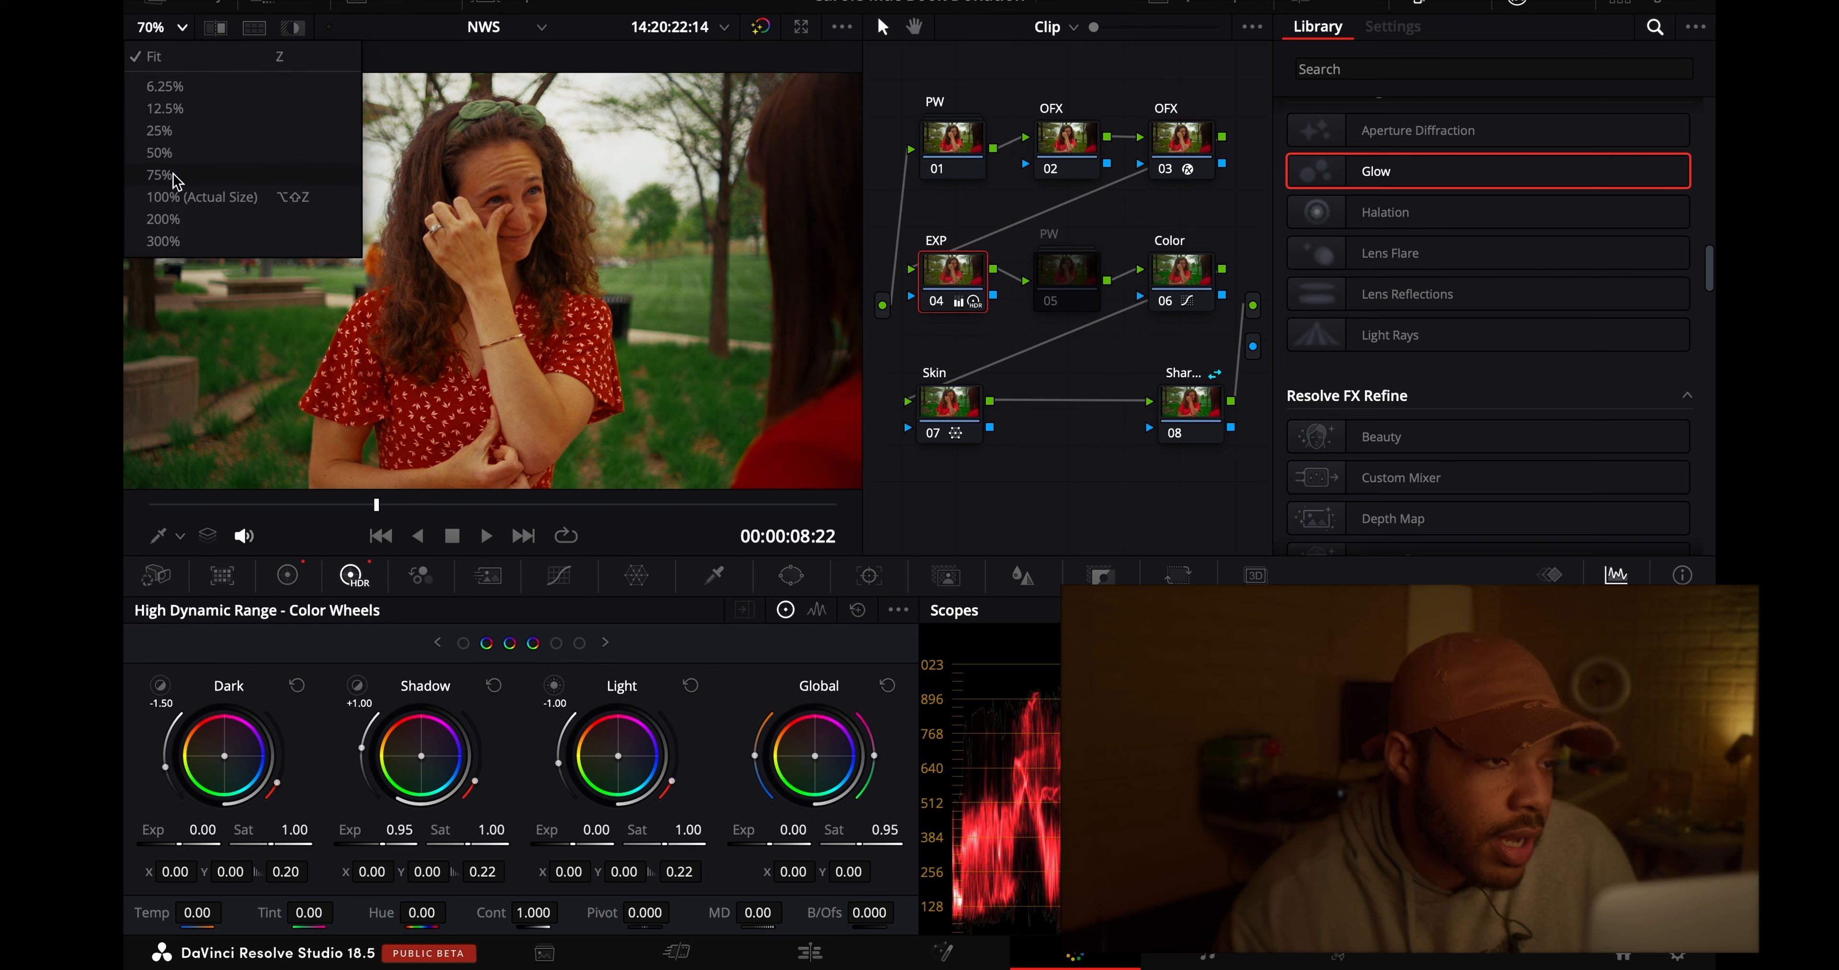
pyautogui.click(177, 200)
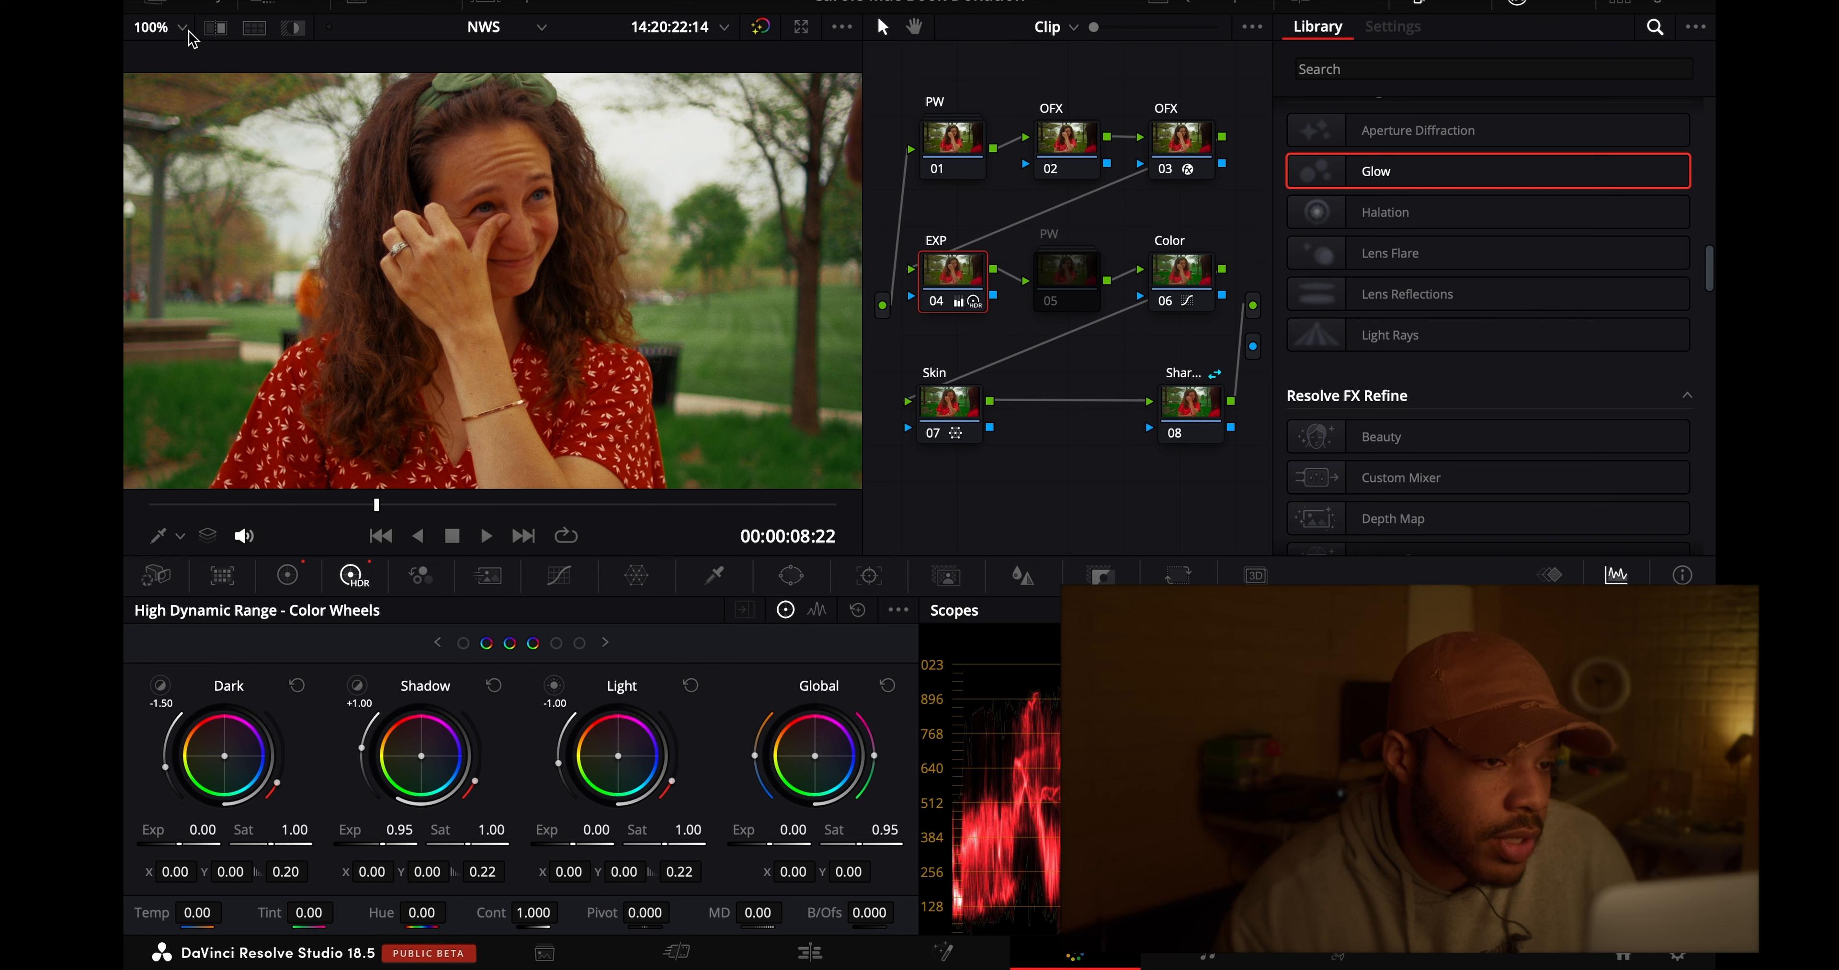
pyautogui.click(189, 32)
pyautogui.click(211, 214)
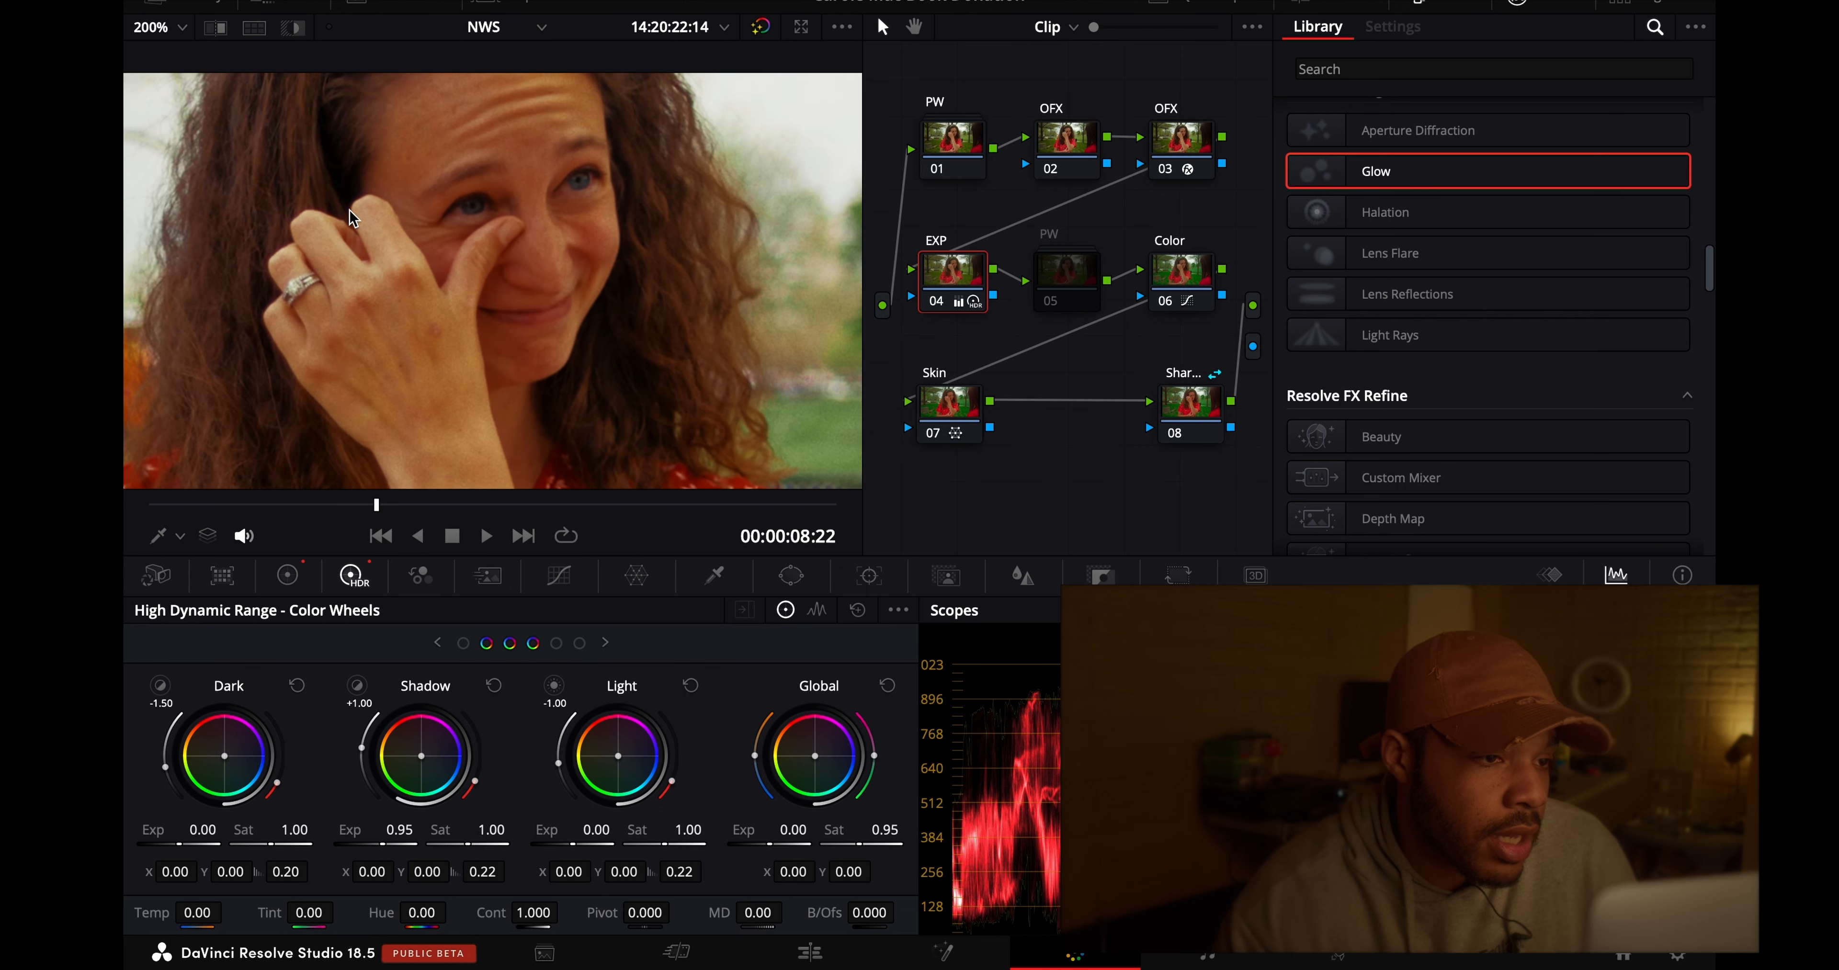
pyautogui.scroll(3, 350, 214)
pyautogui.hscroll(-2, 350, 214)
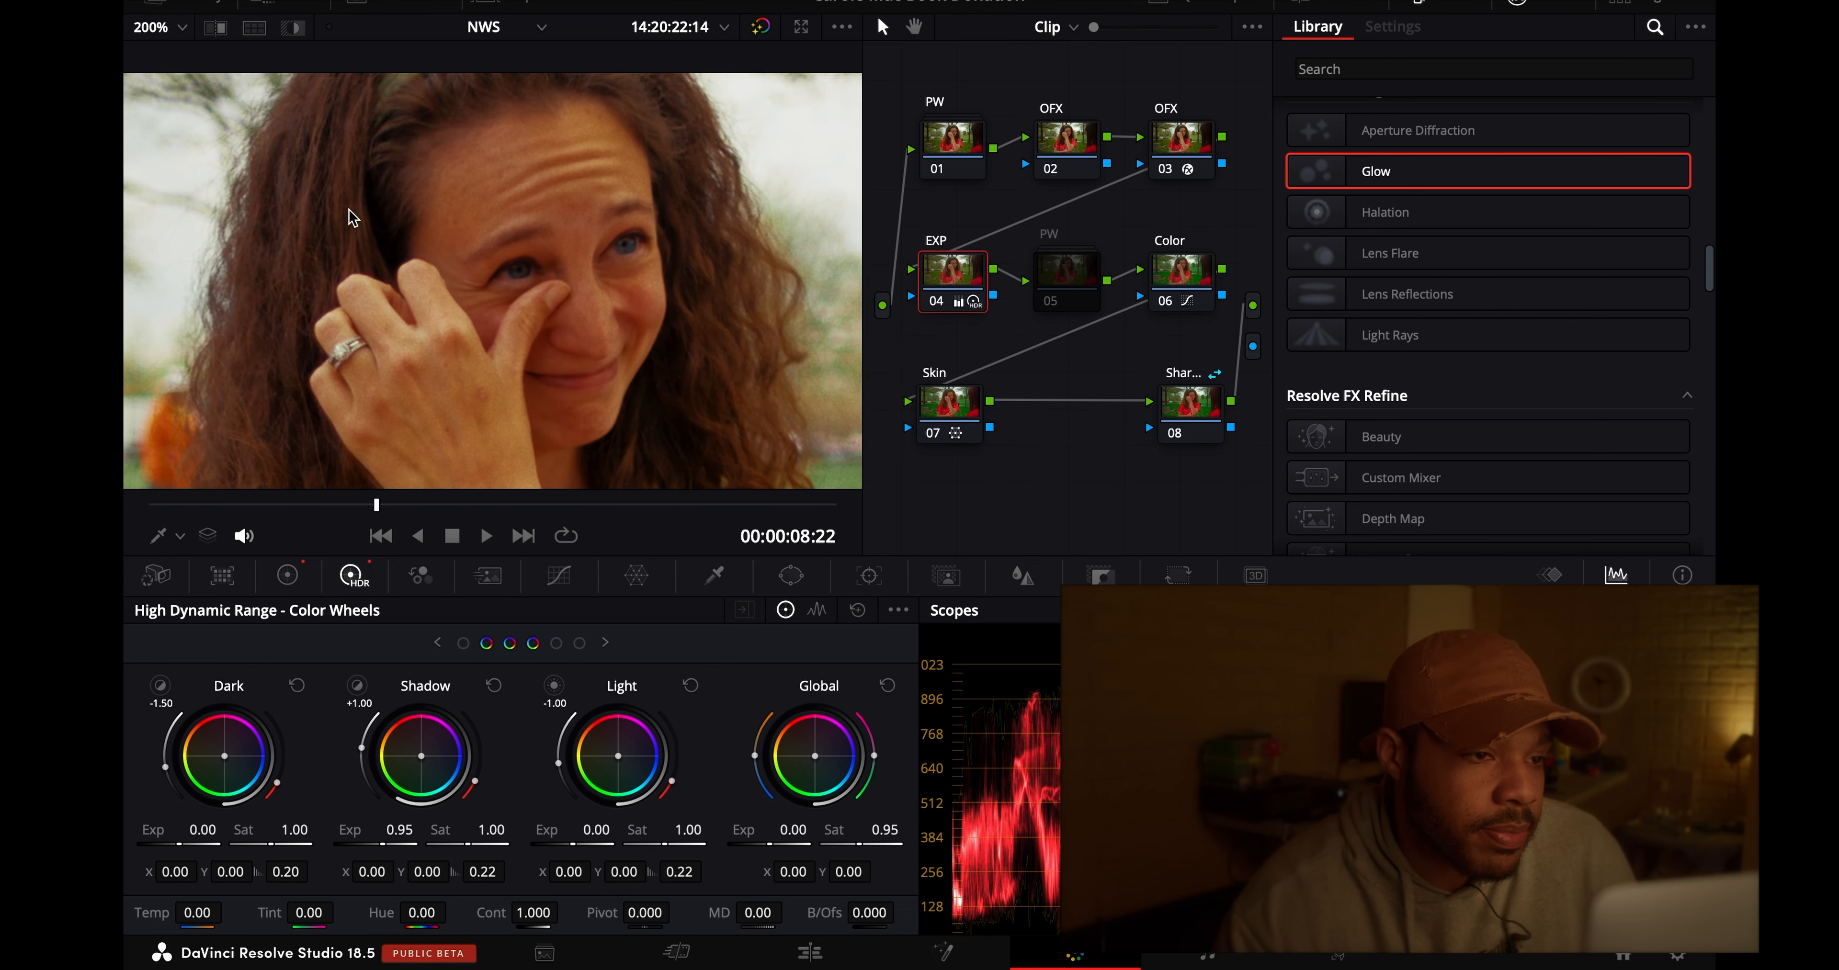
pyautogui.click(937, 170)
pyautogui.click(937, 170)
pyautogui.scroll(-3, 598, 216)
pyautogui.hscroll(-2, 598, 215)
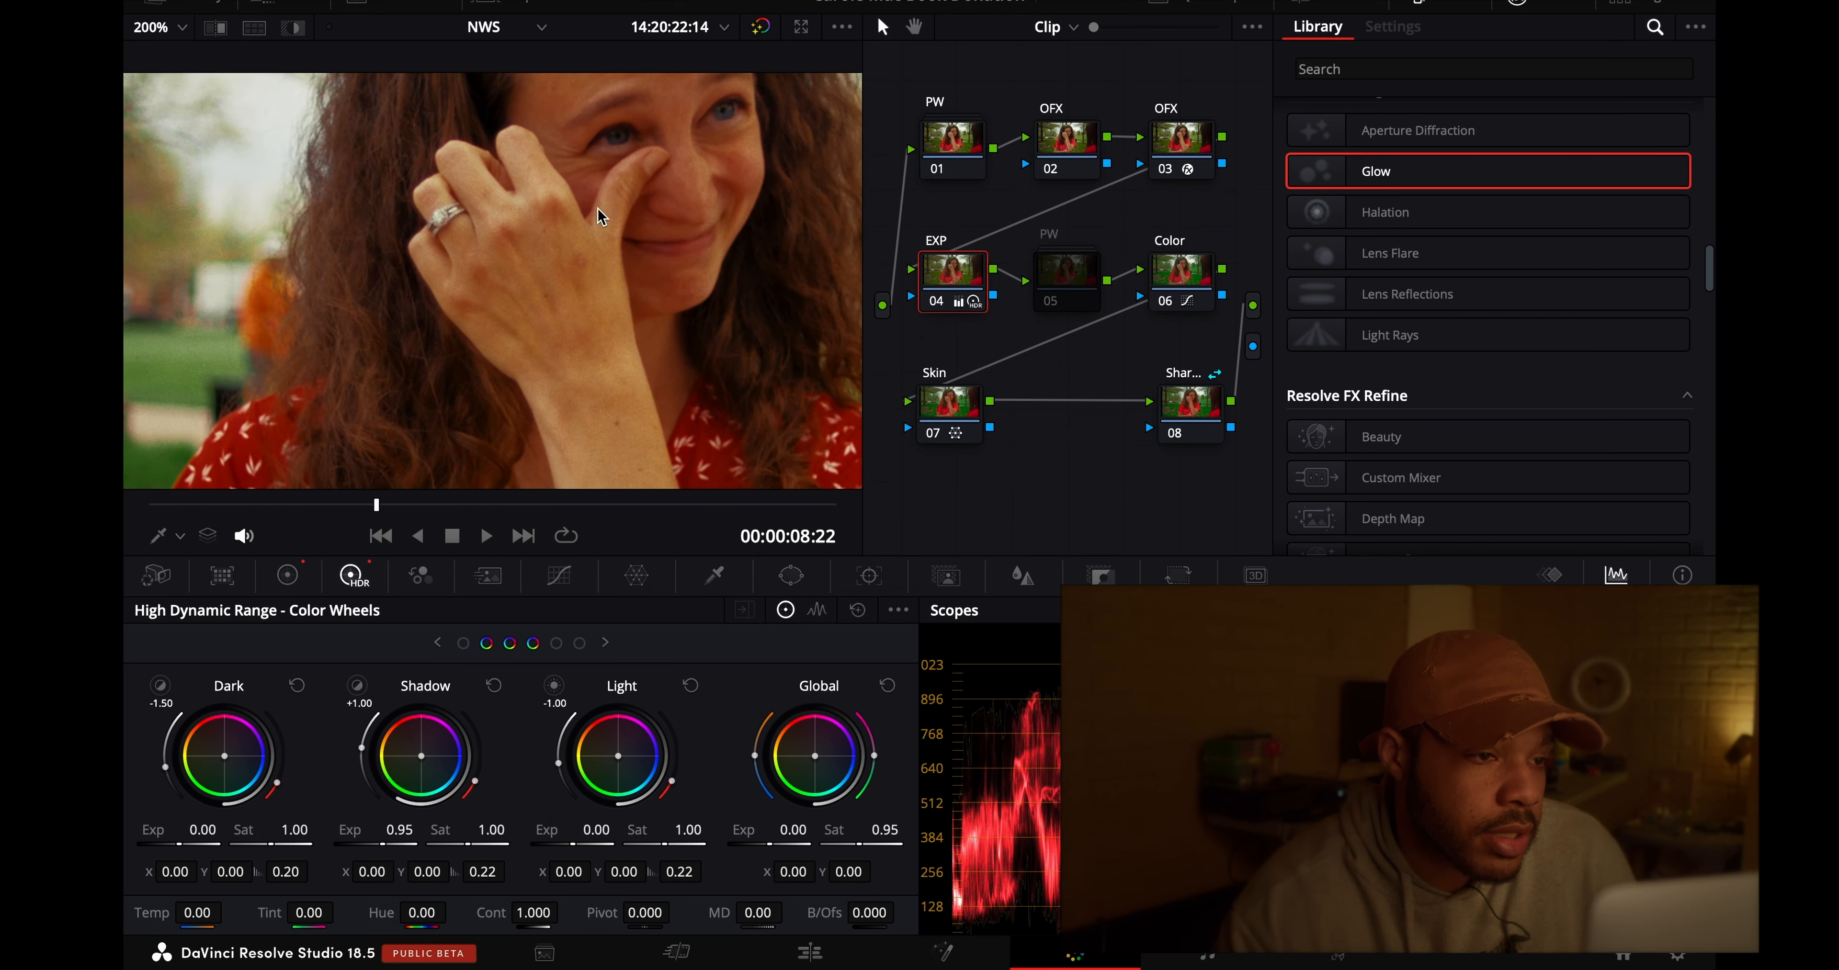
pyautogui.click(937, 170)
pyautogui.click(937, 170)
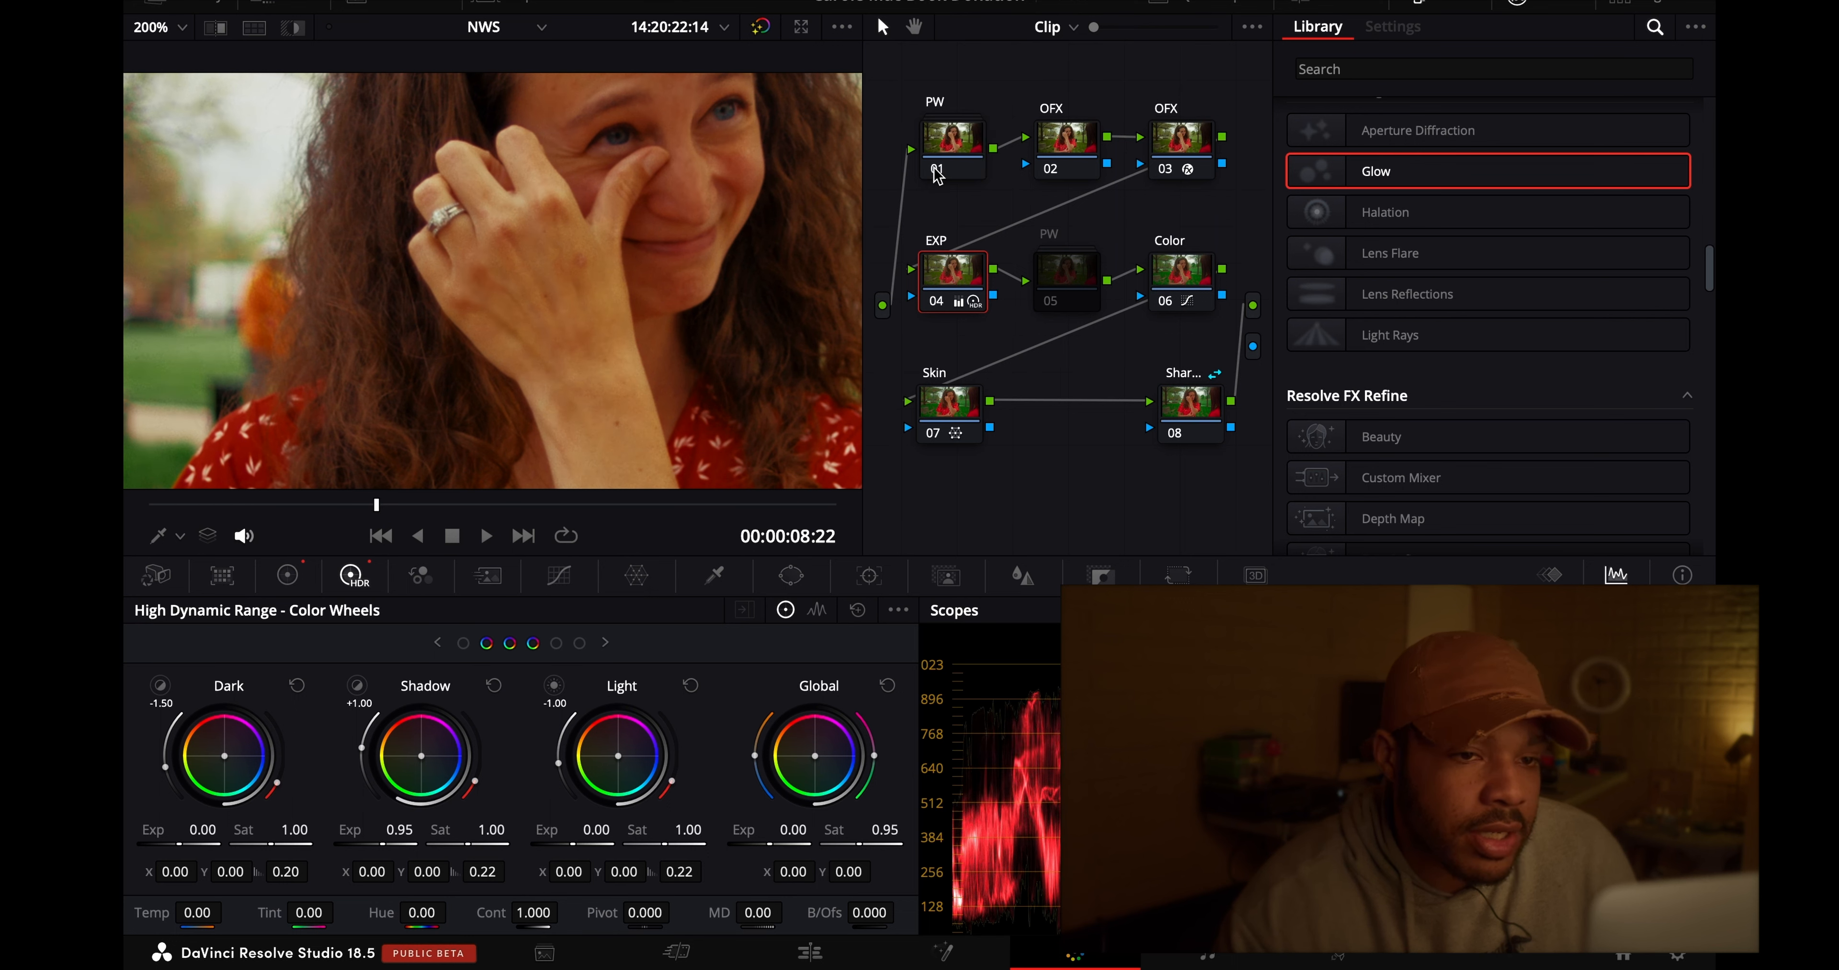
# - Select OFX node 03 and examine the hand, ring and face at 300%
pyautogui.click(1182, 147)
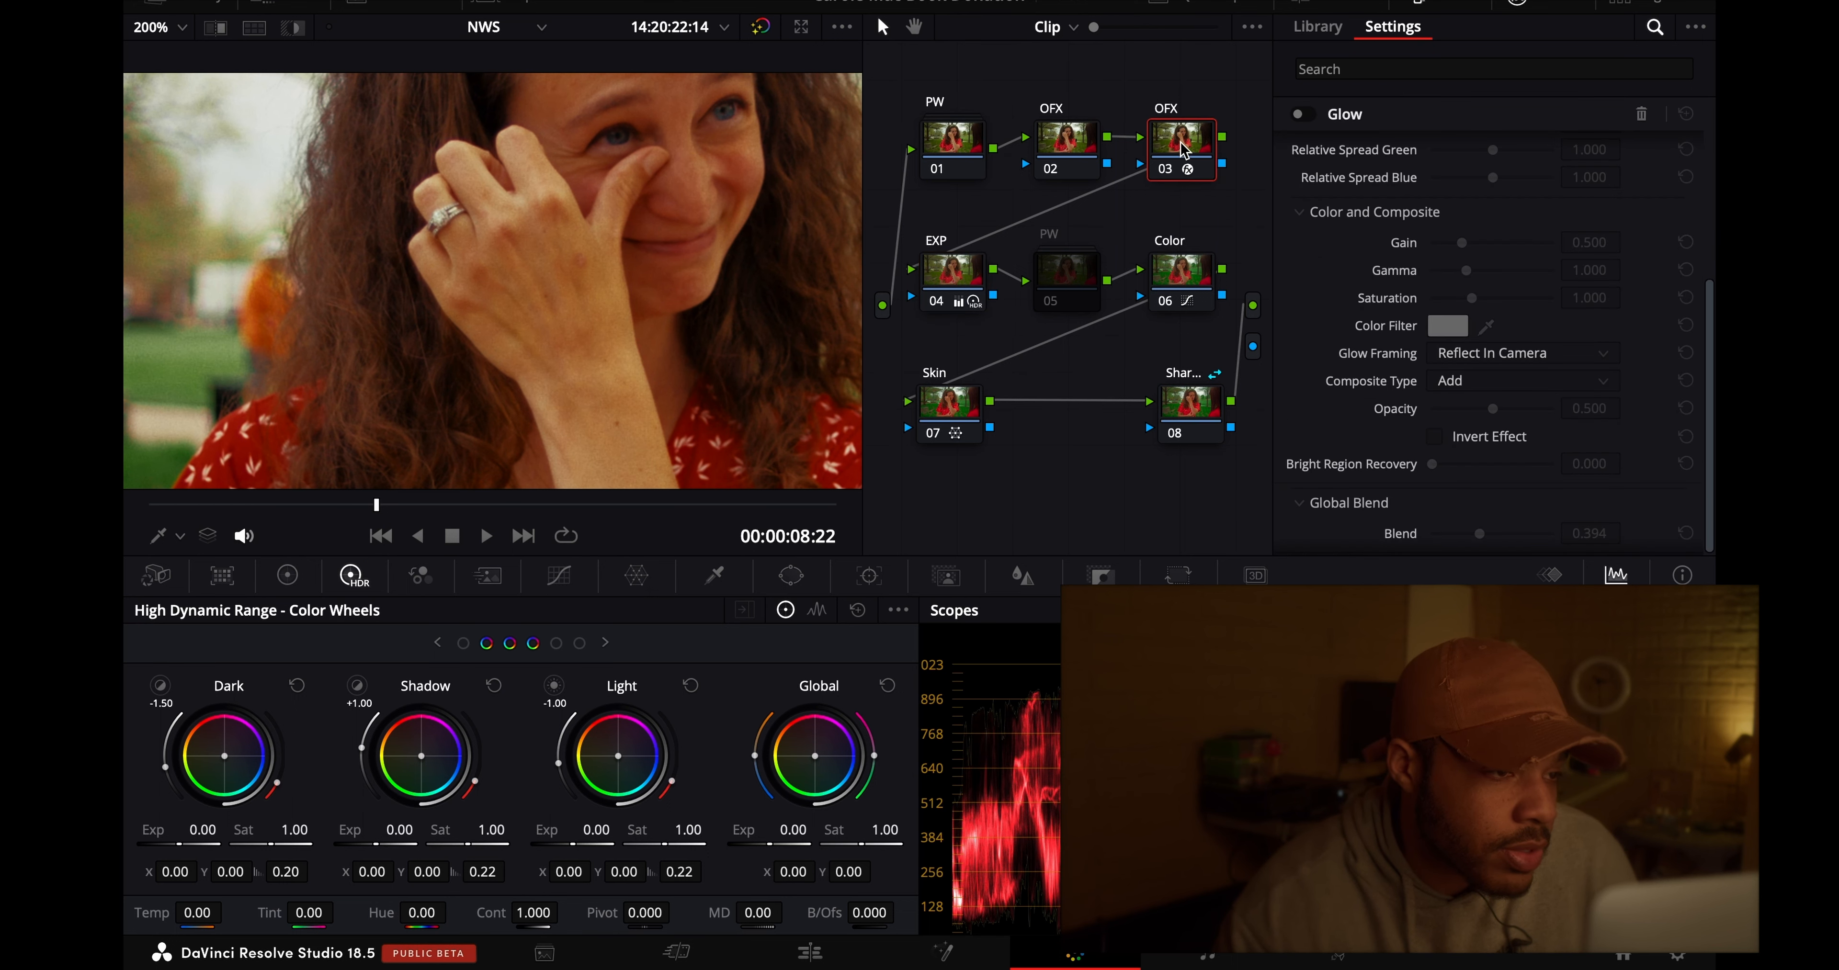
pyautogui.click(161, 27)
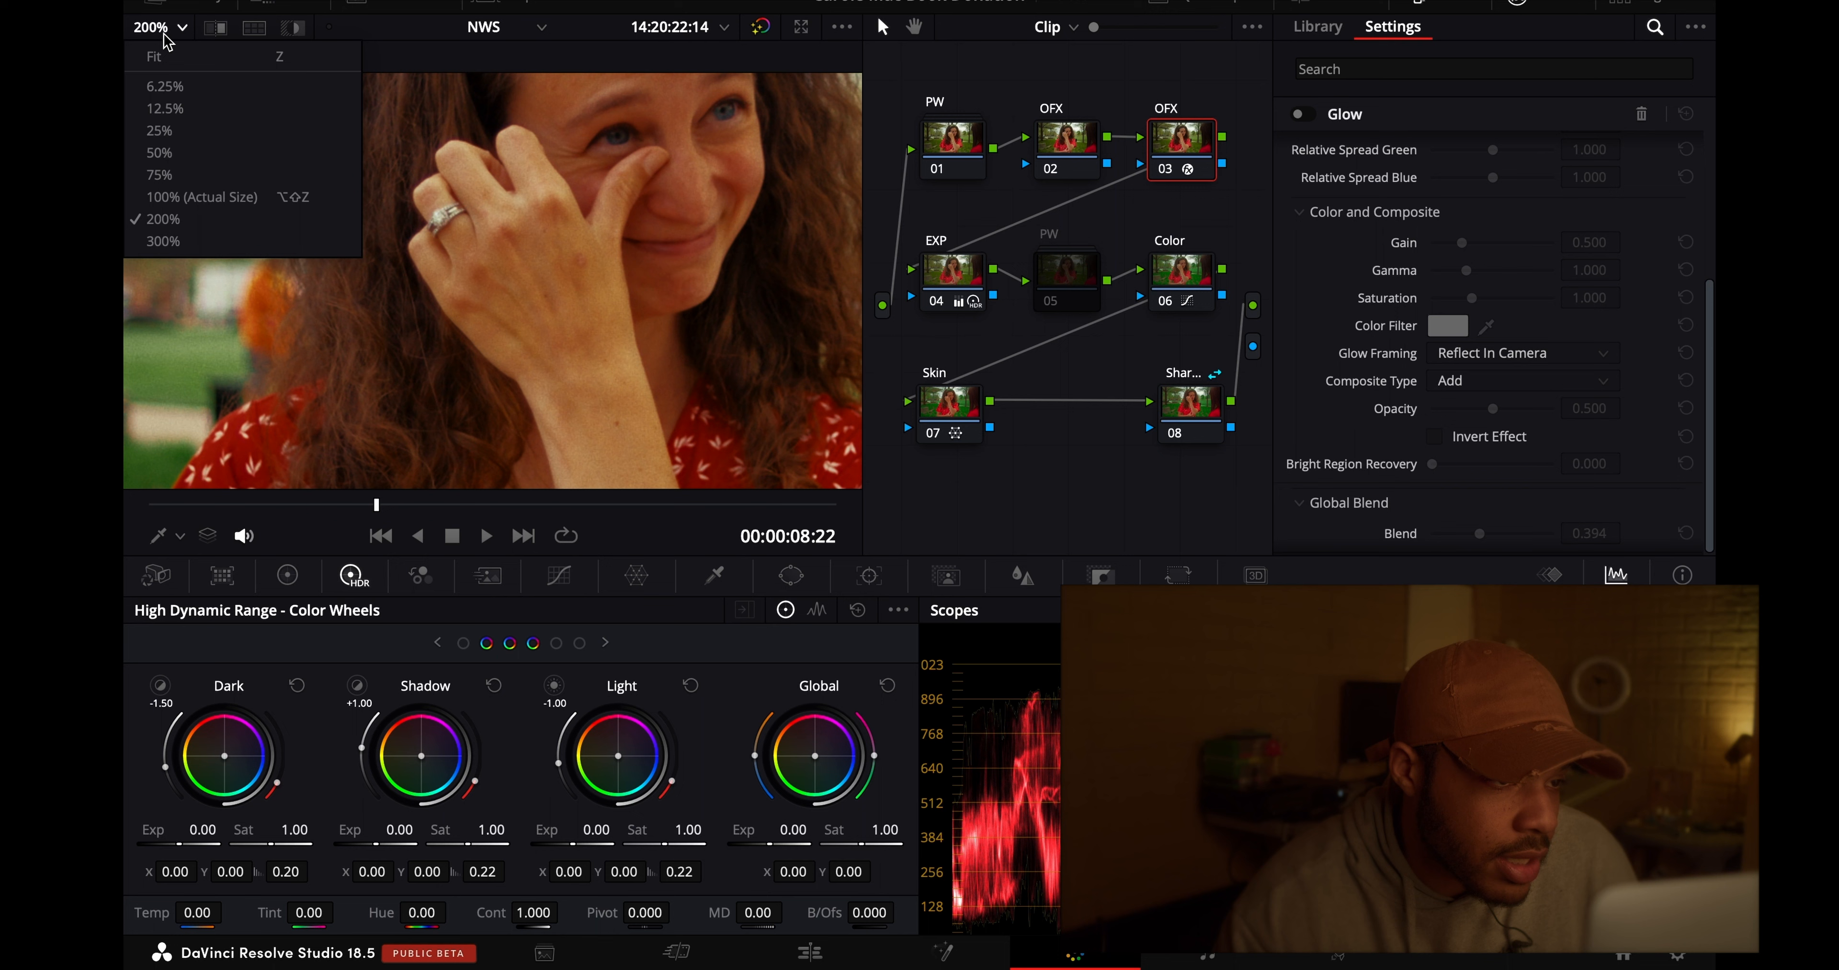
pyautogui.click(218, 235)
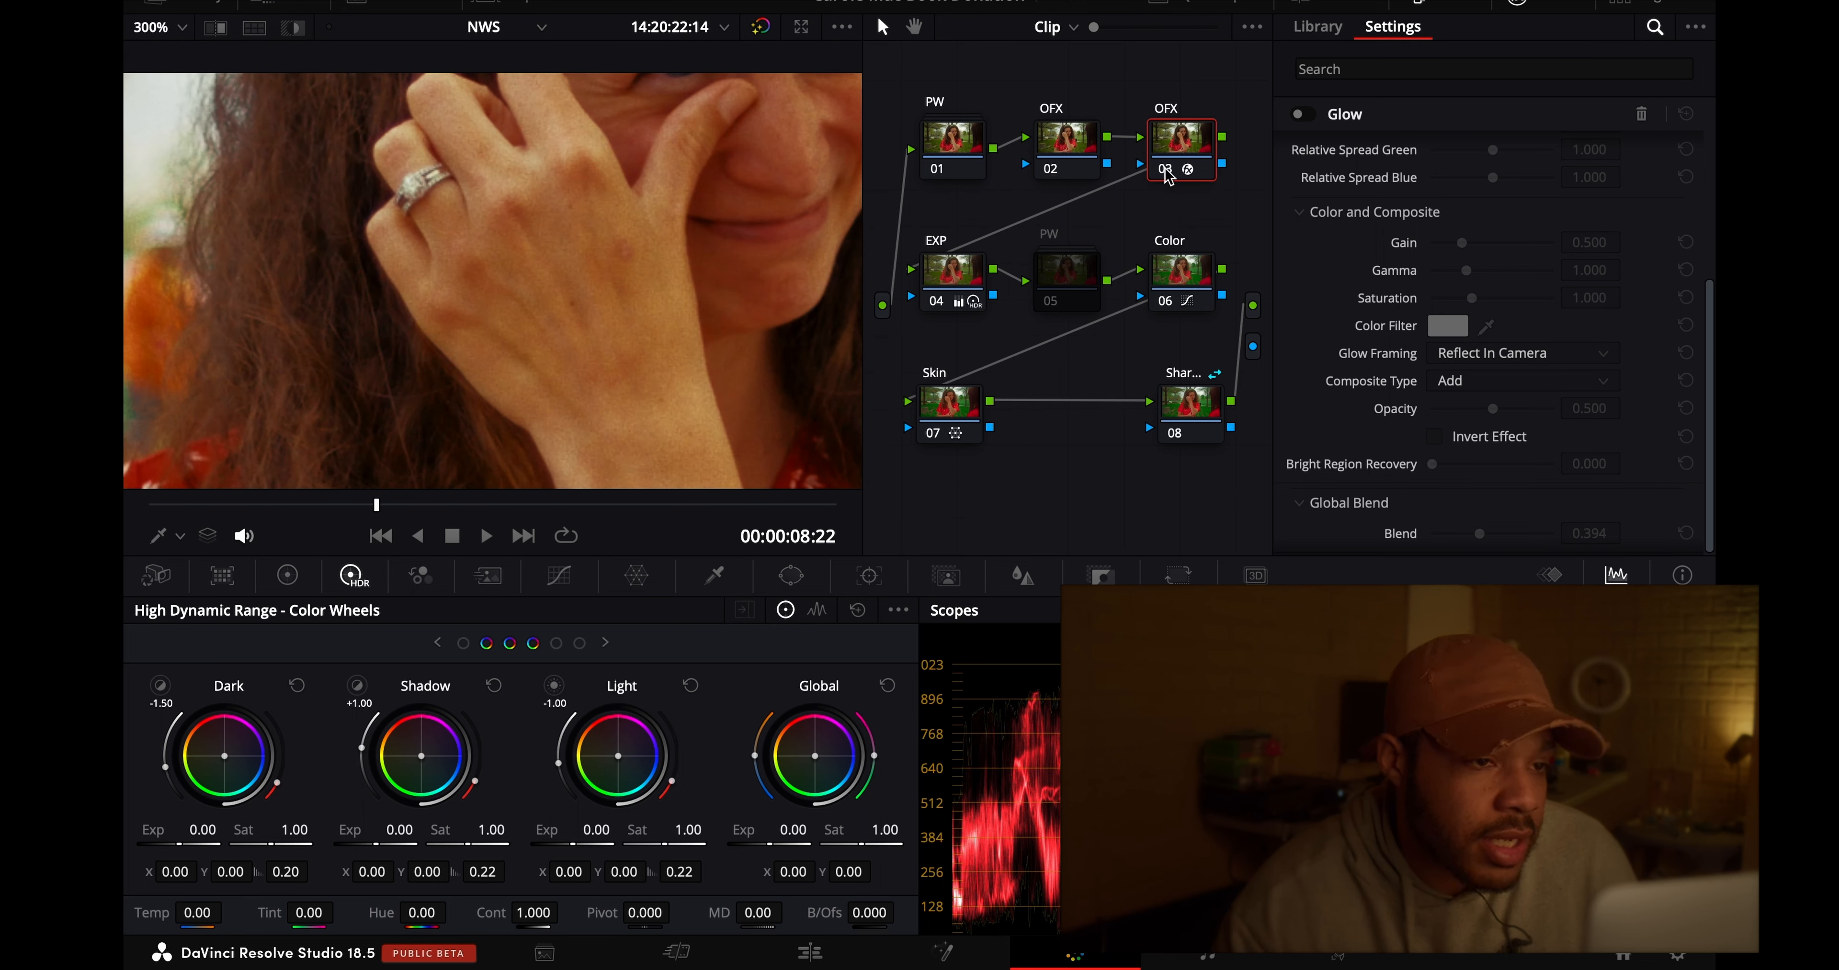
pyautogui.scroll(-3, 440, 286)
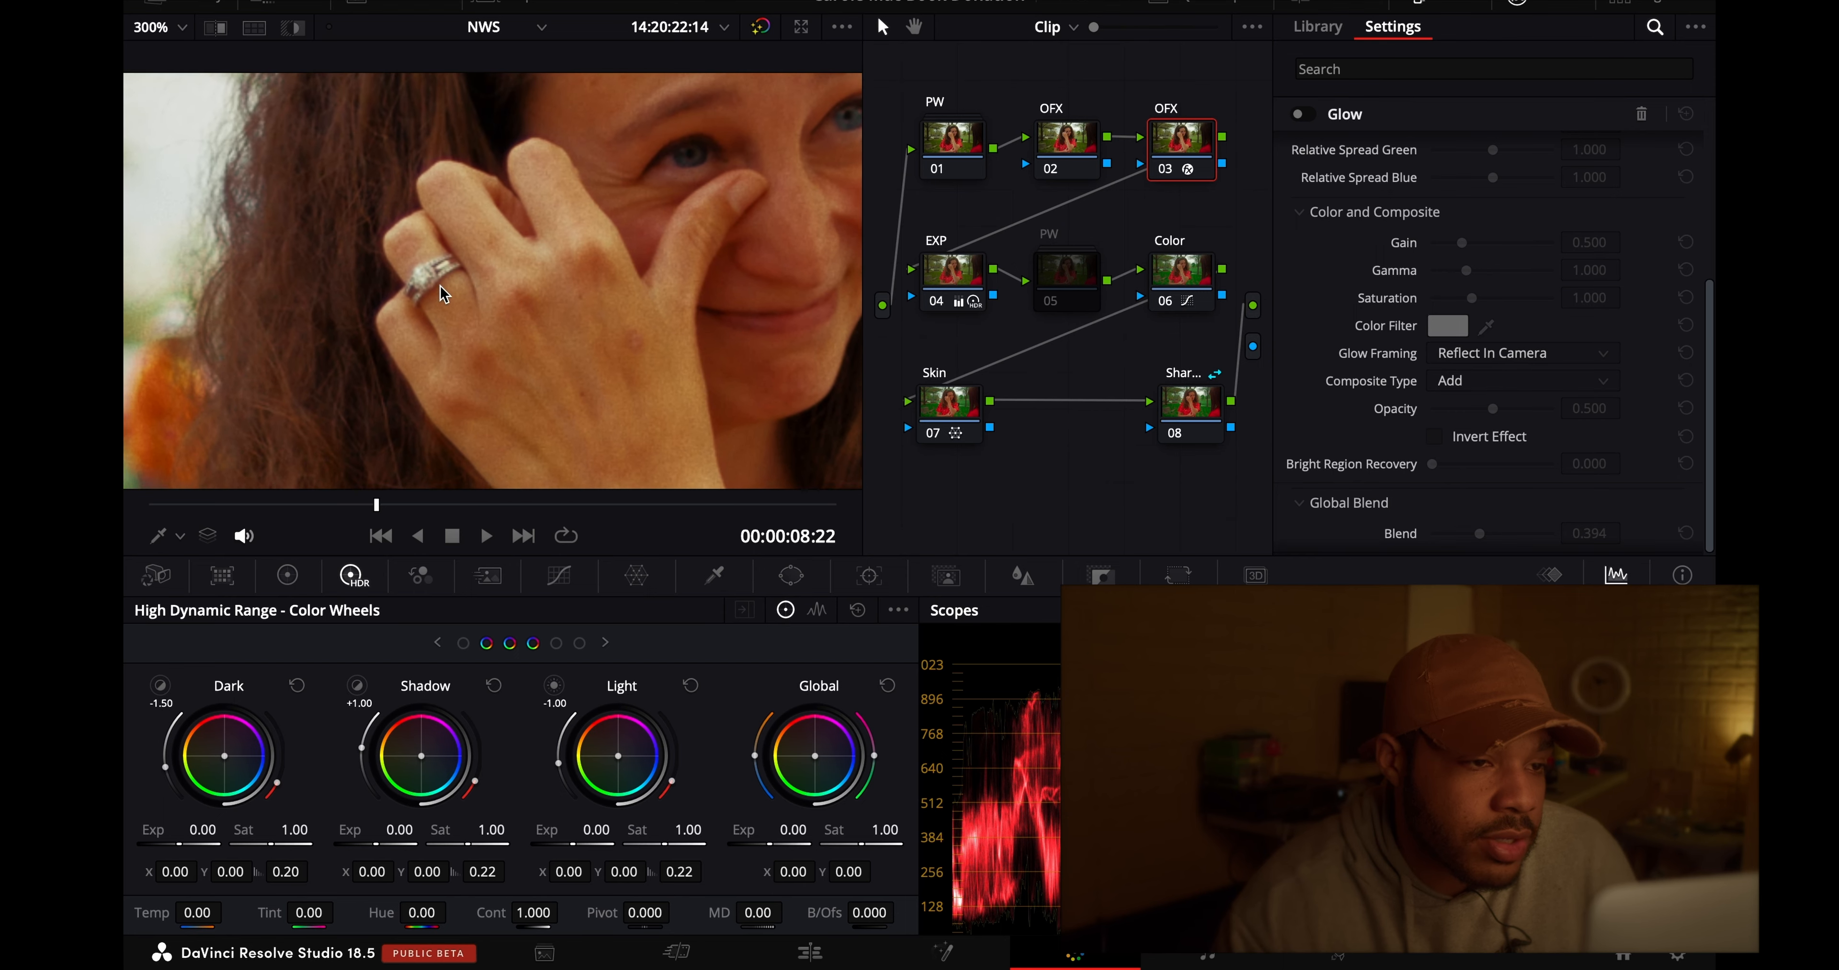
pyautogui.scroll(3, 509, 251)
pyautogui.scroll(-3, 510, 259)
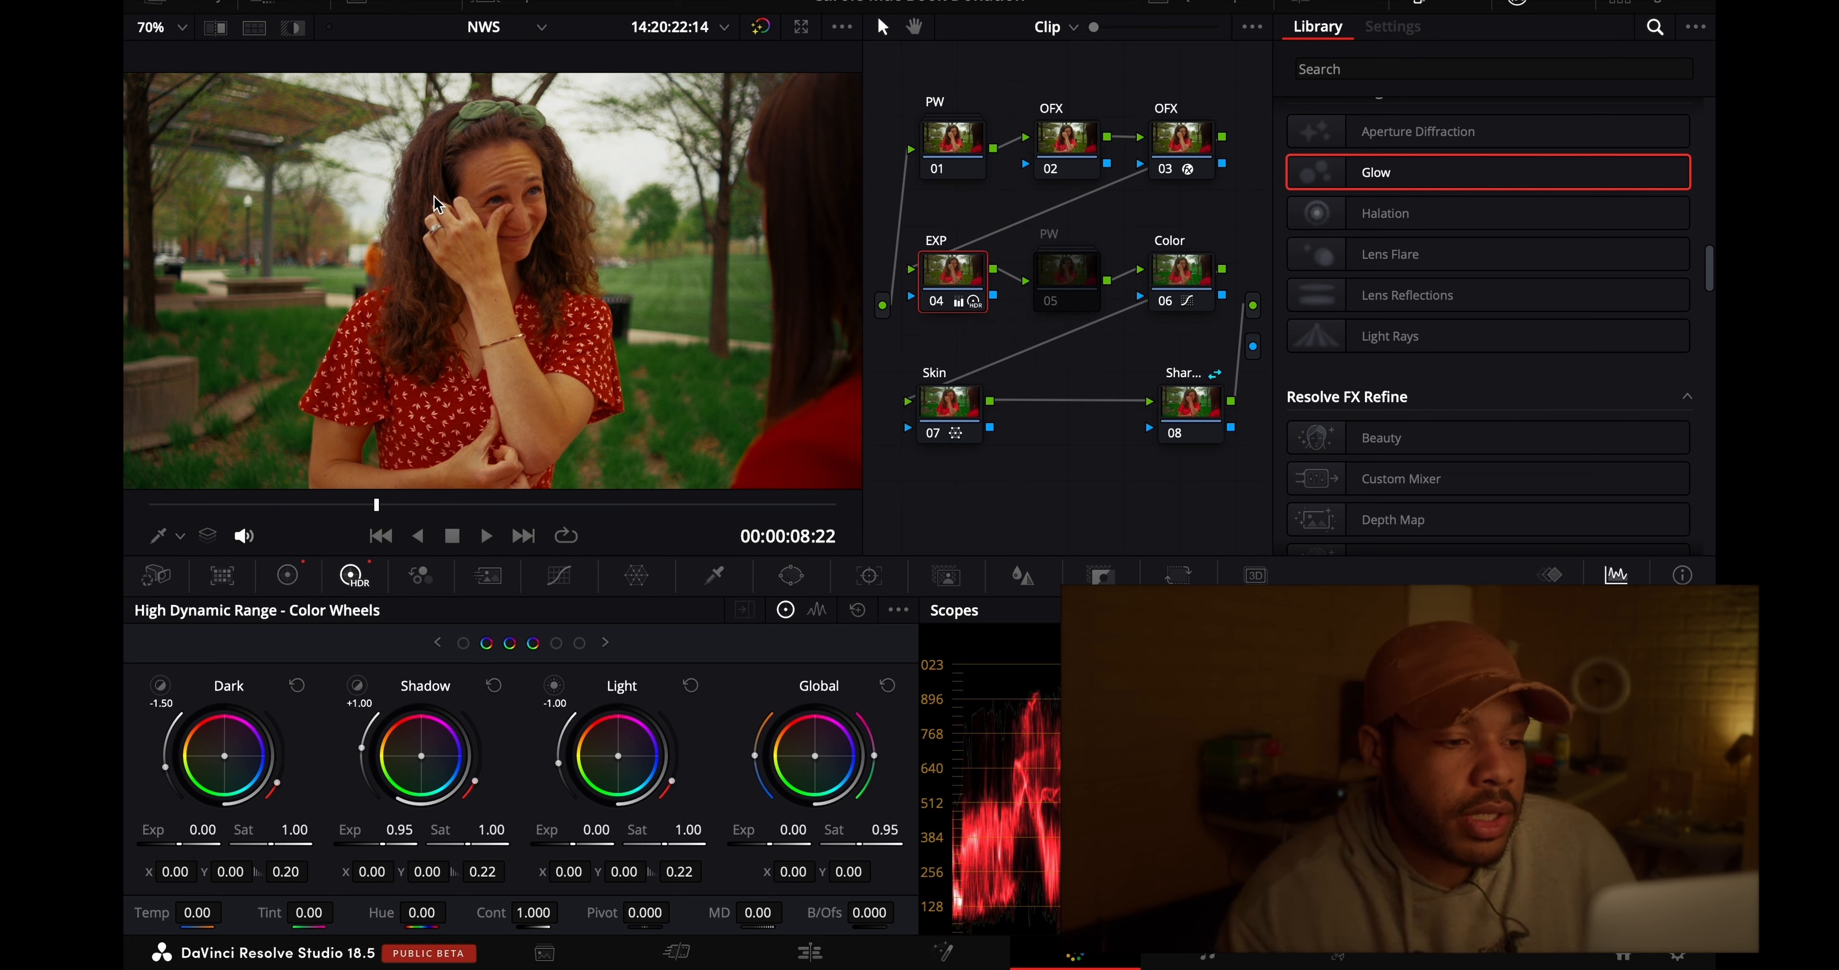
# - Try a primary contrast of 1.028 on EXP node 04 while examining the woman's face and hand at 200%
pyautogui.click(287, 575)
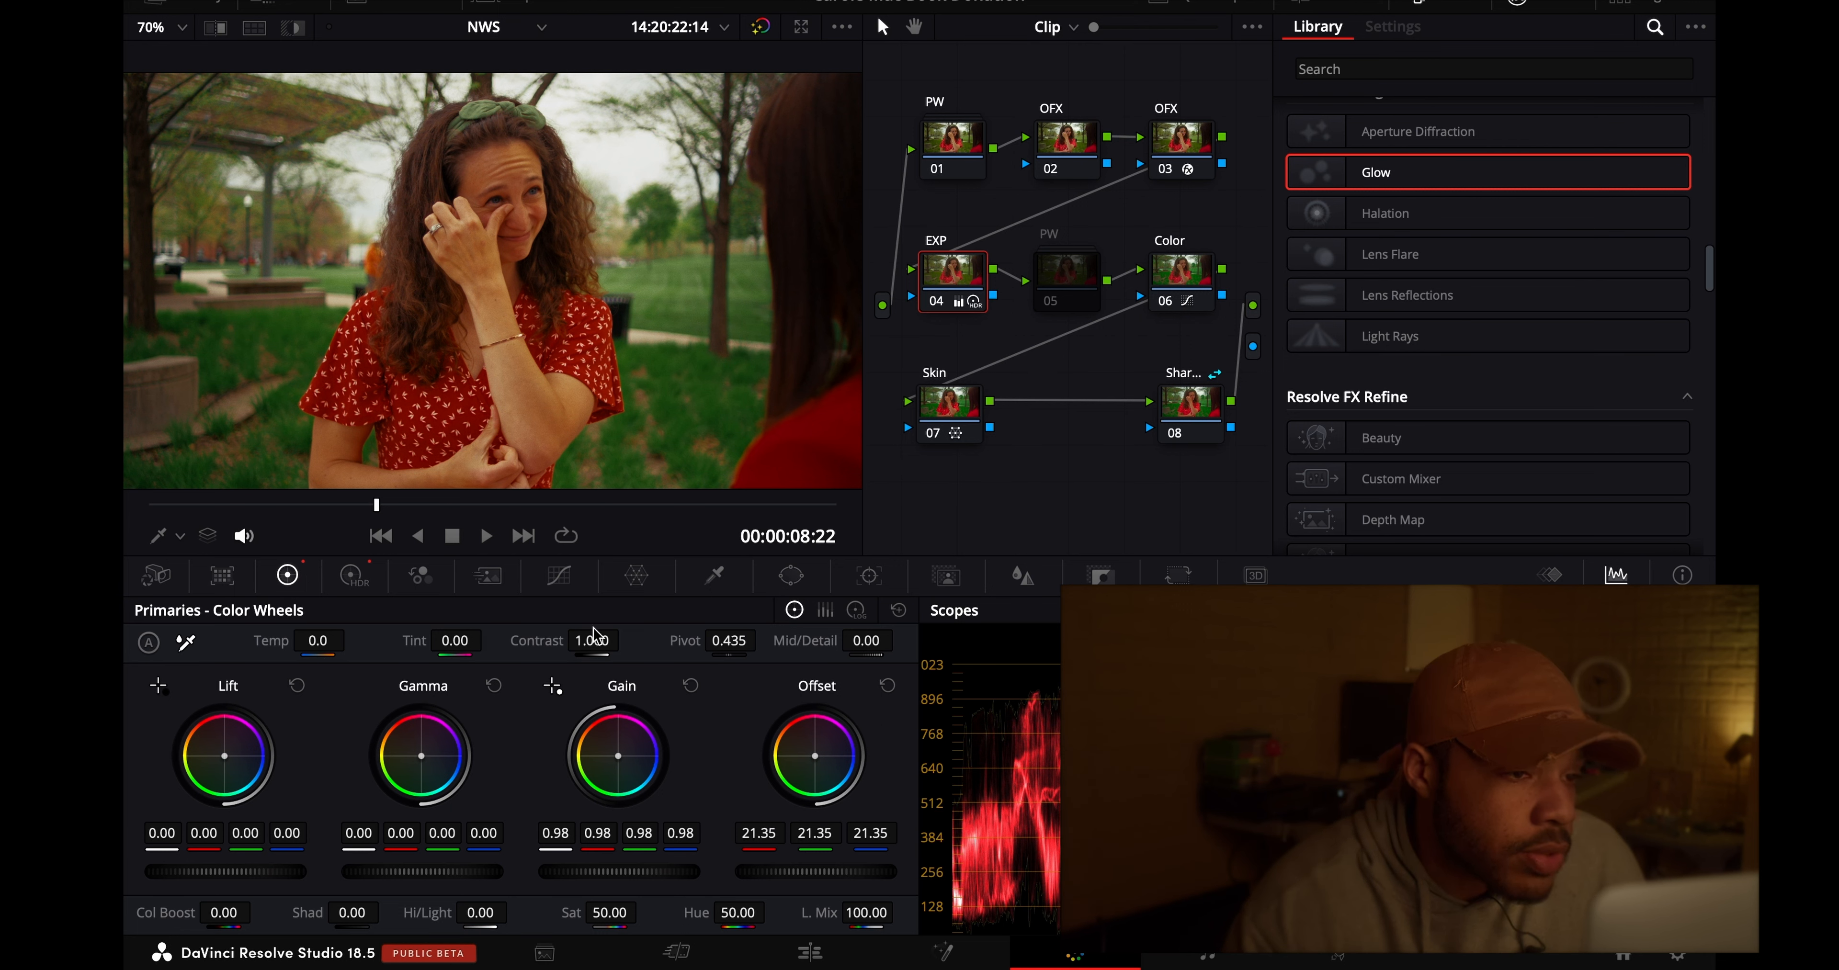
pyautogui.click(150, 29)
pyautogui.click(182, 200)
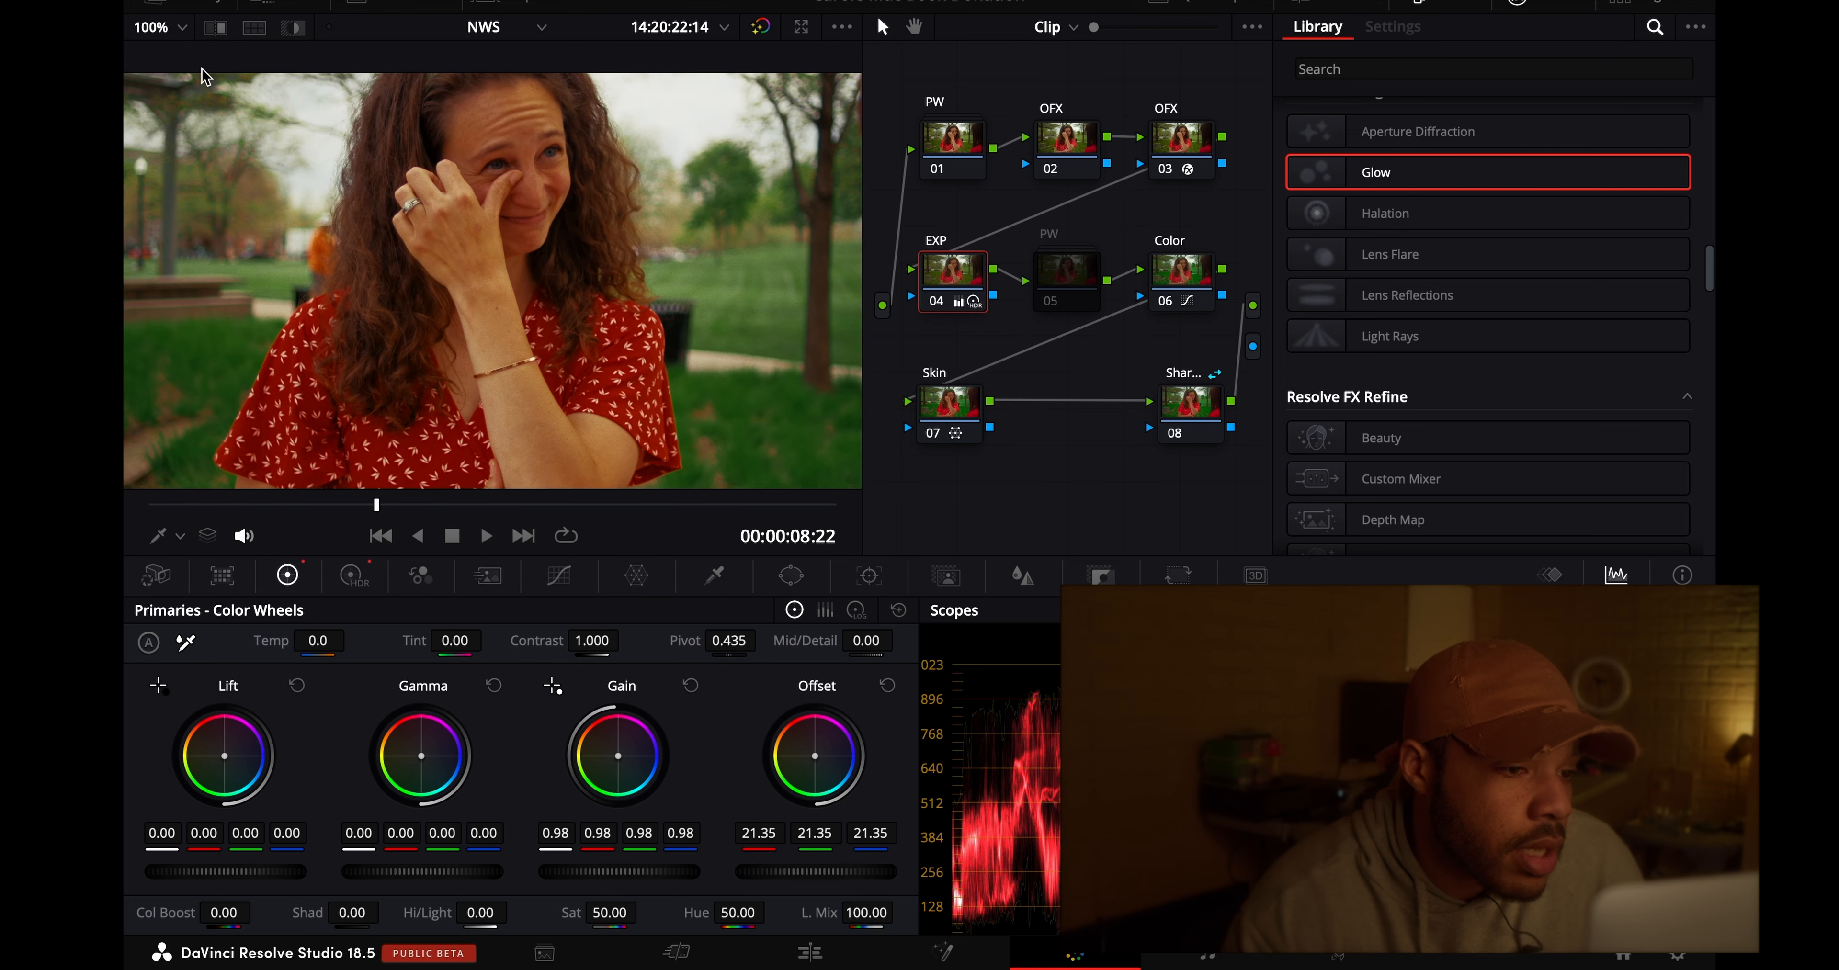
pyautogui.click(172, 28)
pyautogui.click(163, 218)
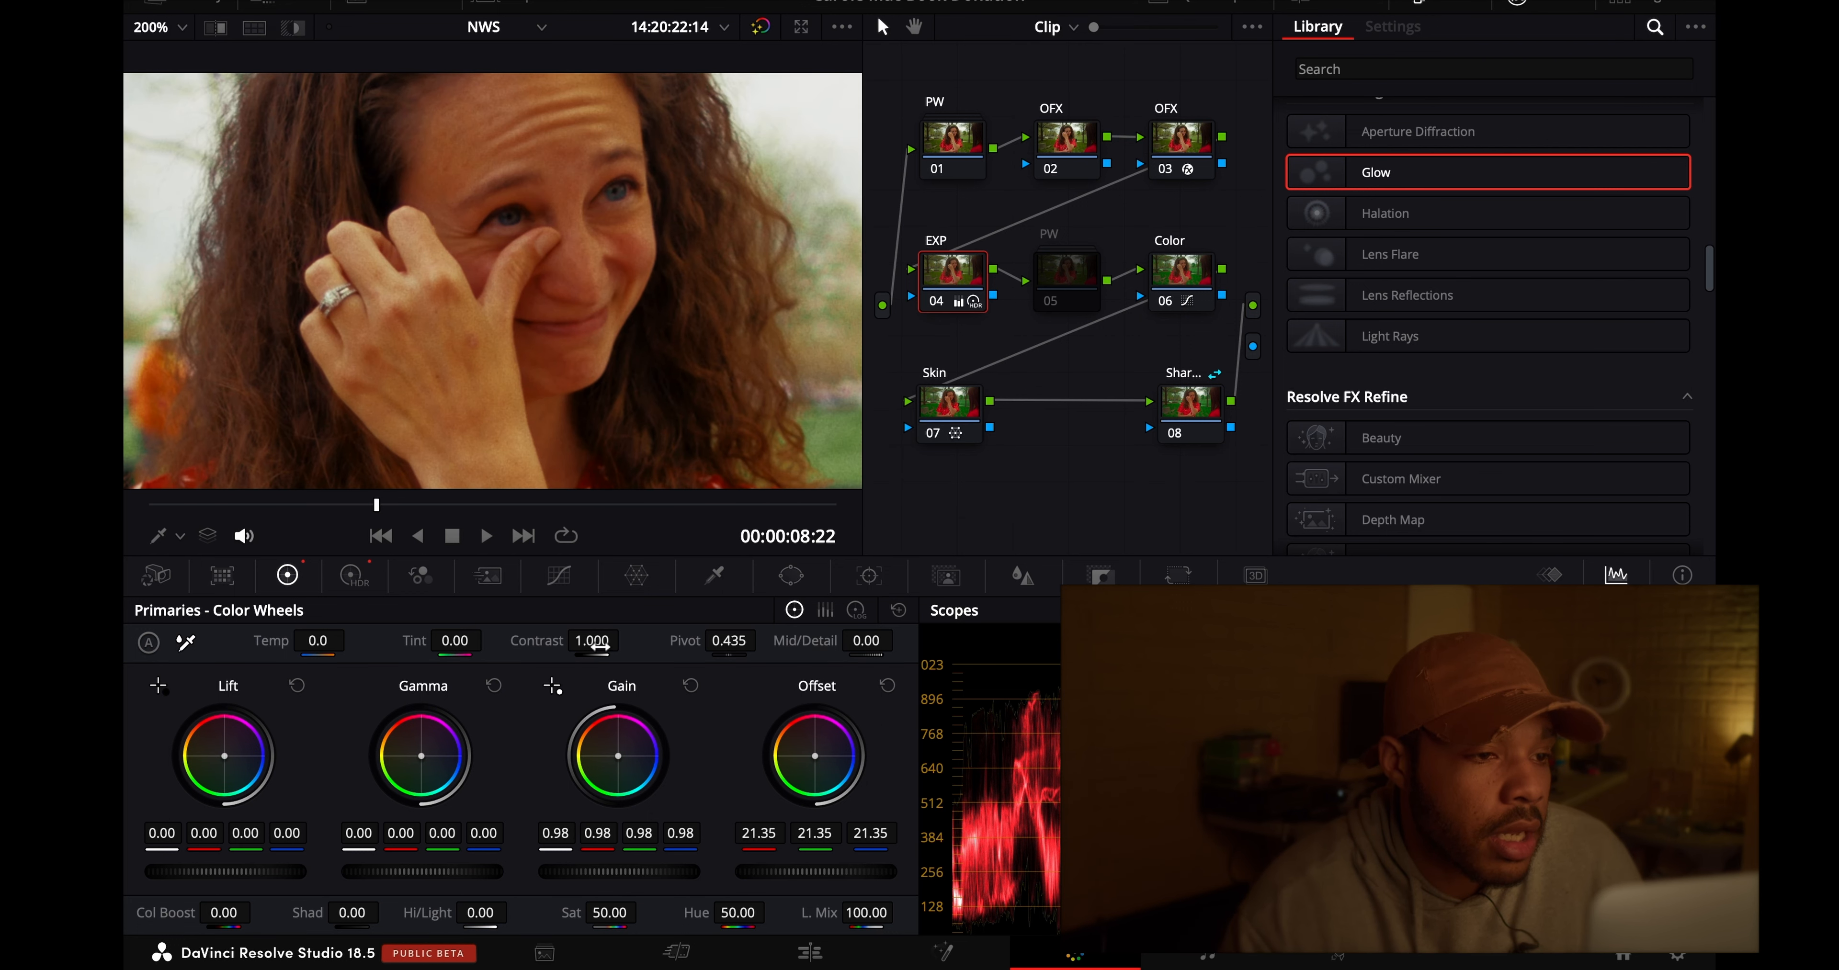
pyautogui.moveTo(599, 645); pyautogui.dragTo(605, 646)
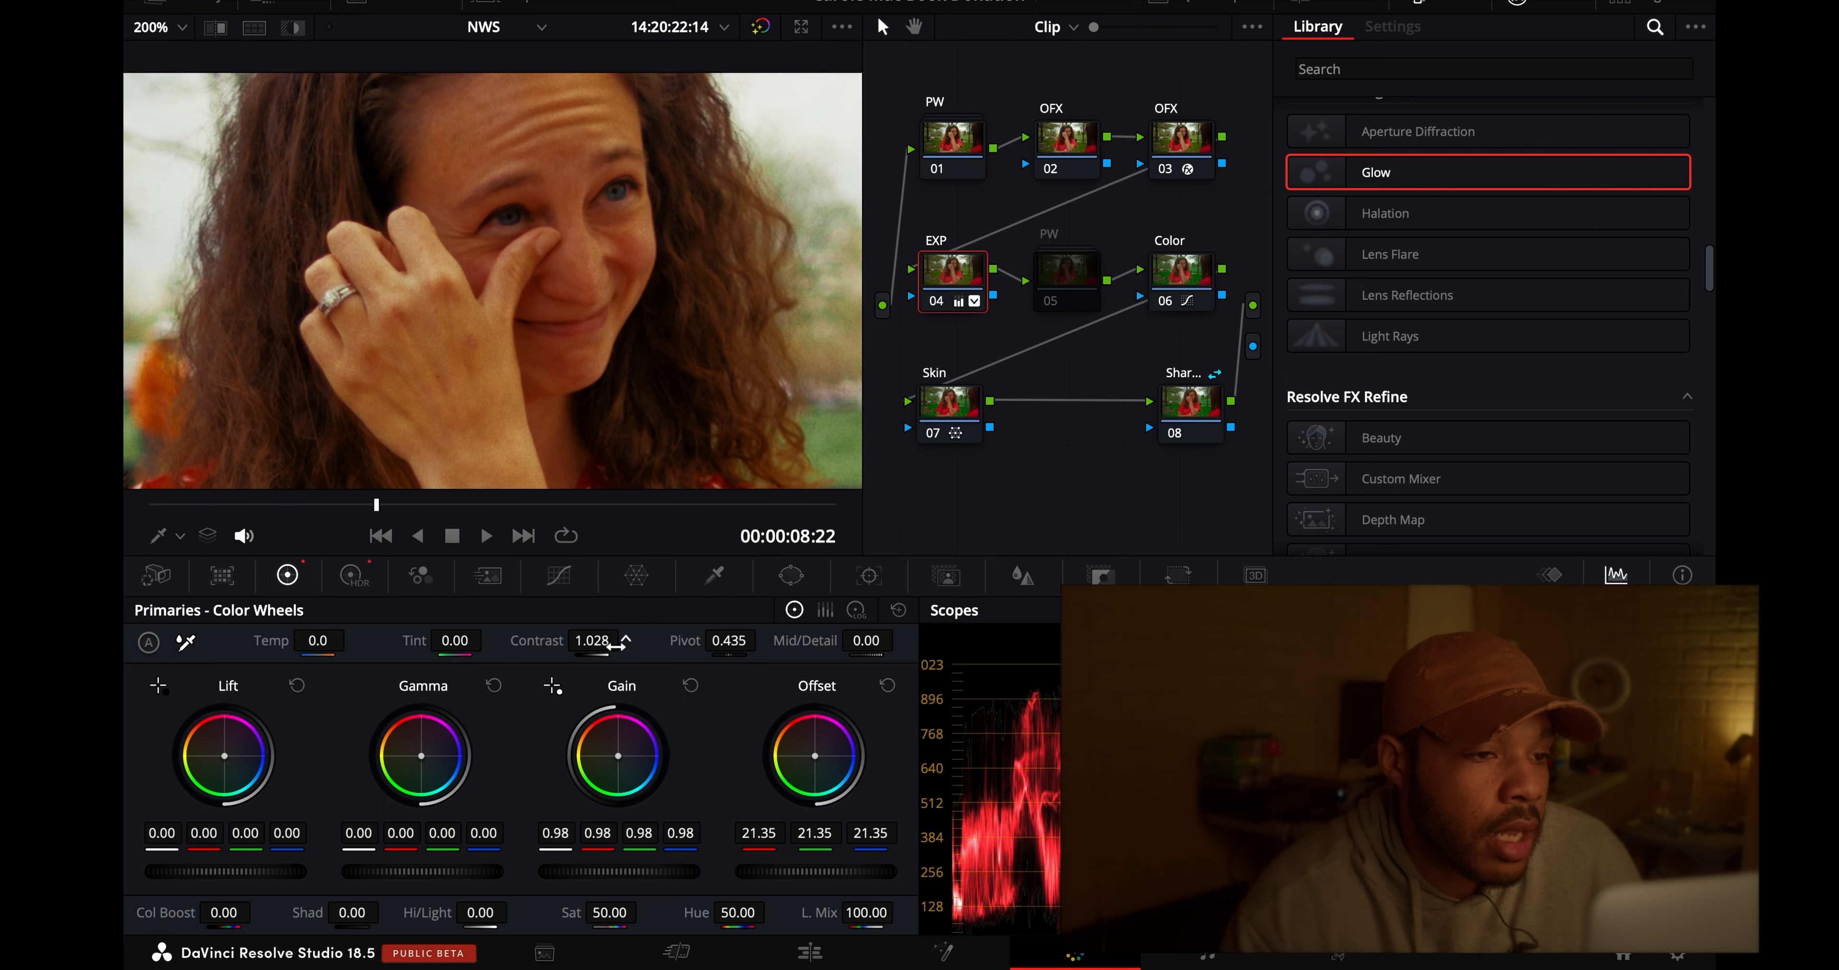
pyautogui.hotkey('shift', 'z')
# - Set the contrast of Skin node 07 to 1.030, show its Color Warper, and compare the picture with and without the node
pyautogui.click(933, 437)
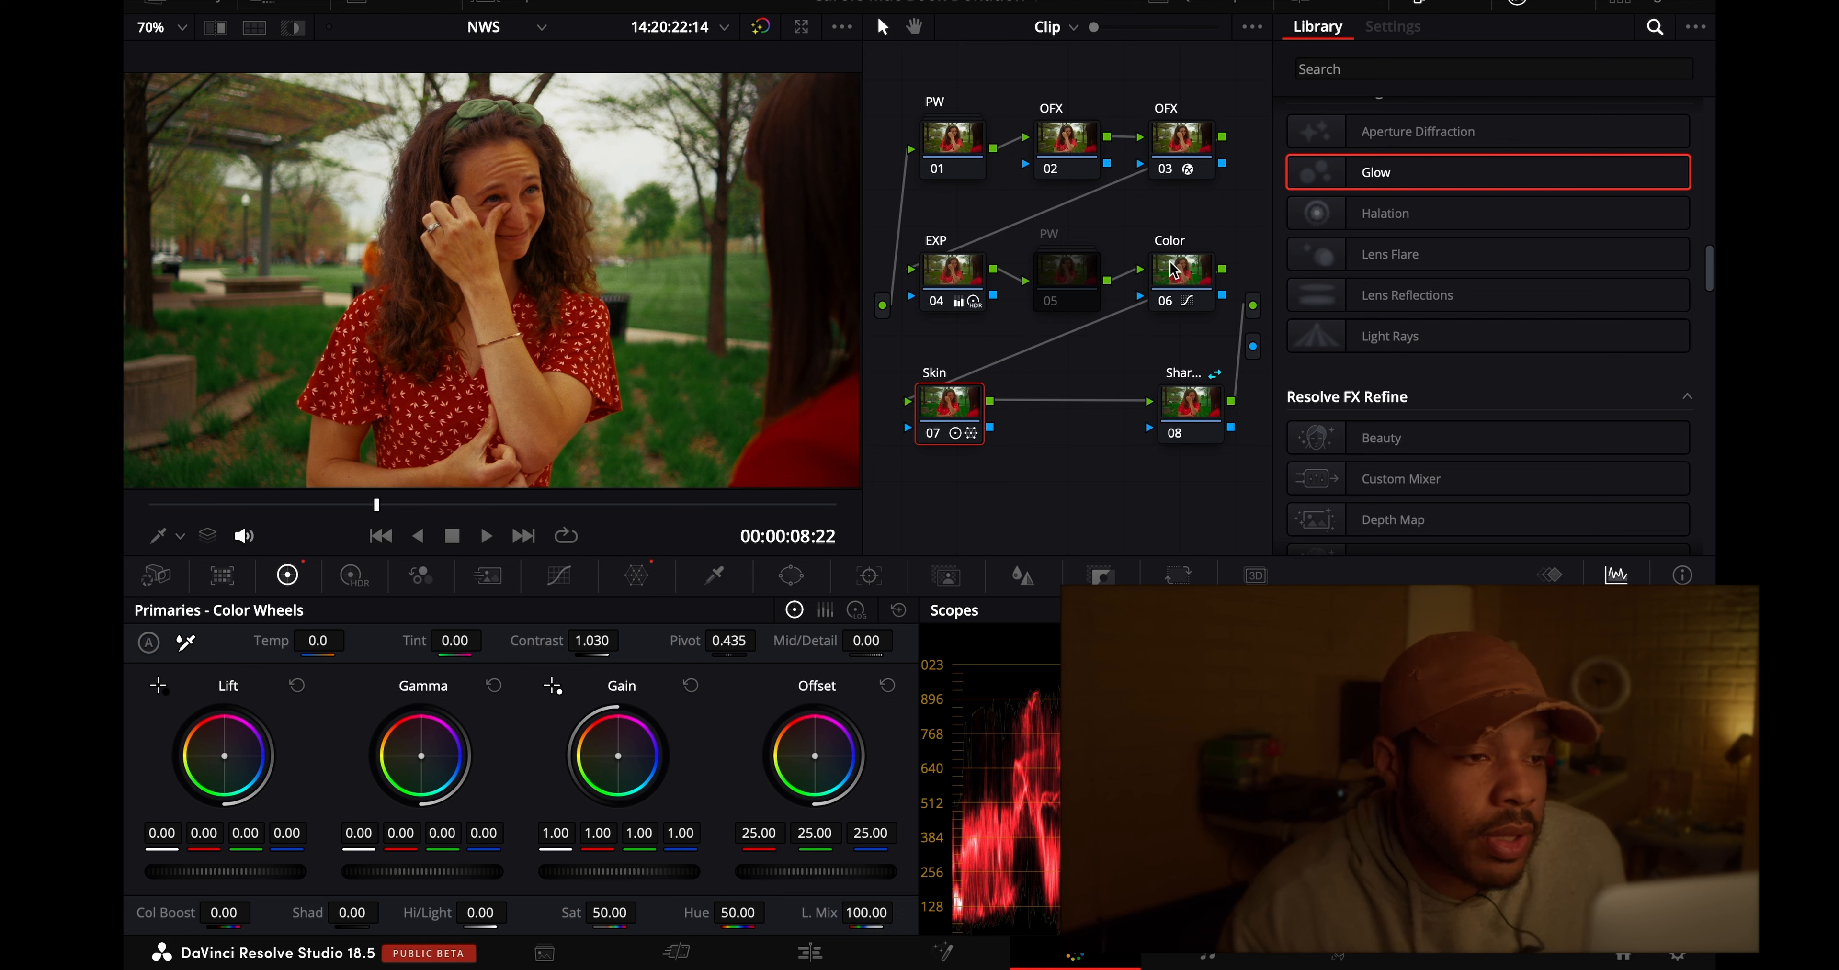
pyautogui.click(1168, 302)
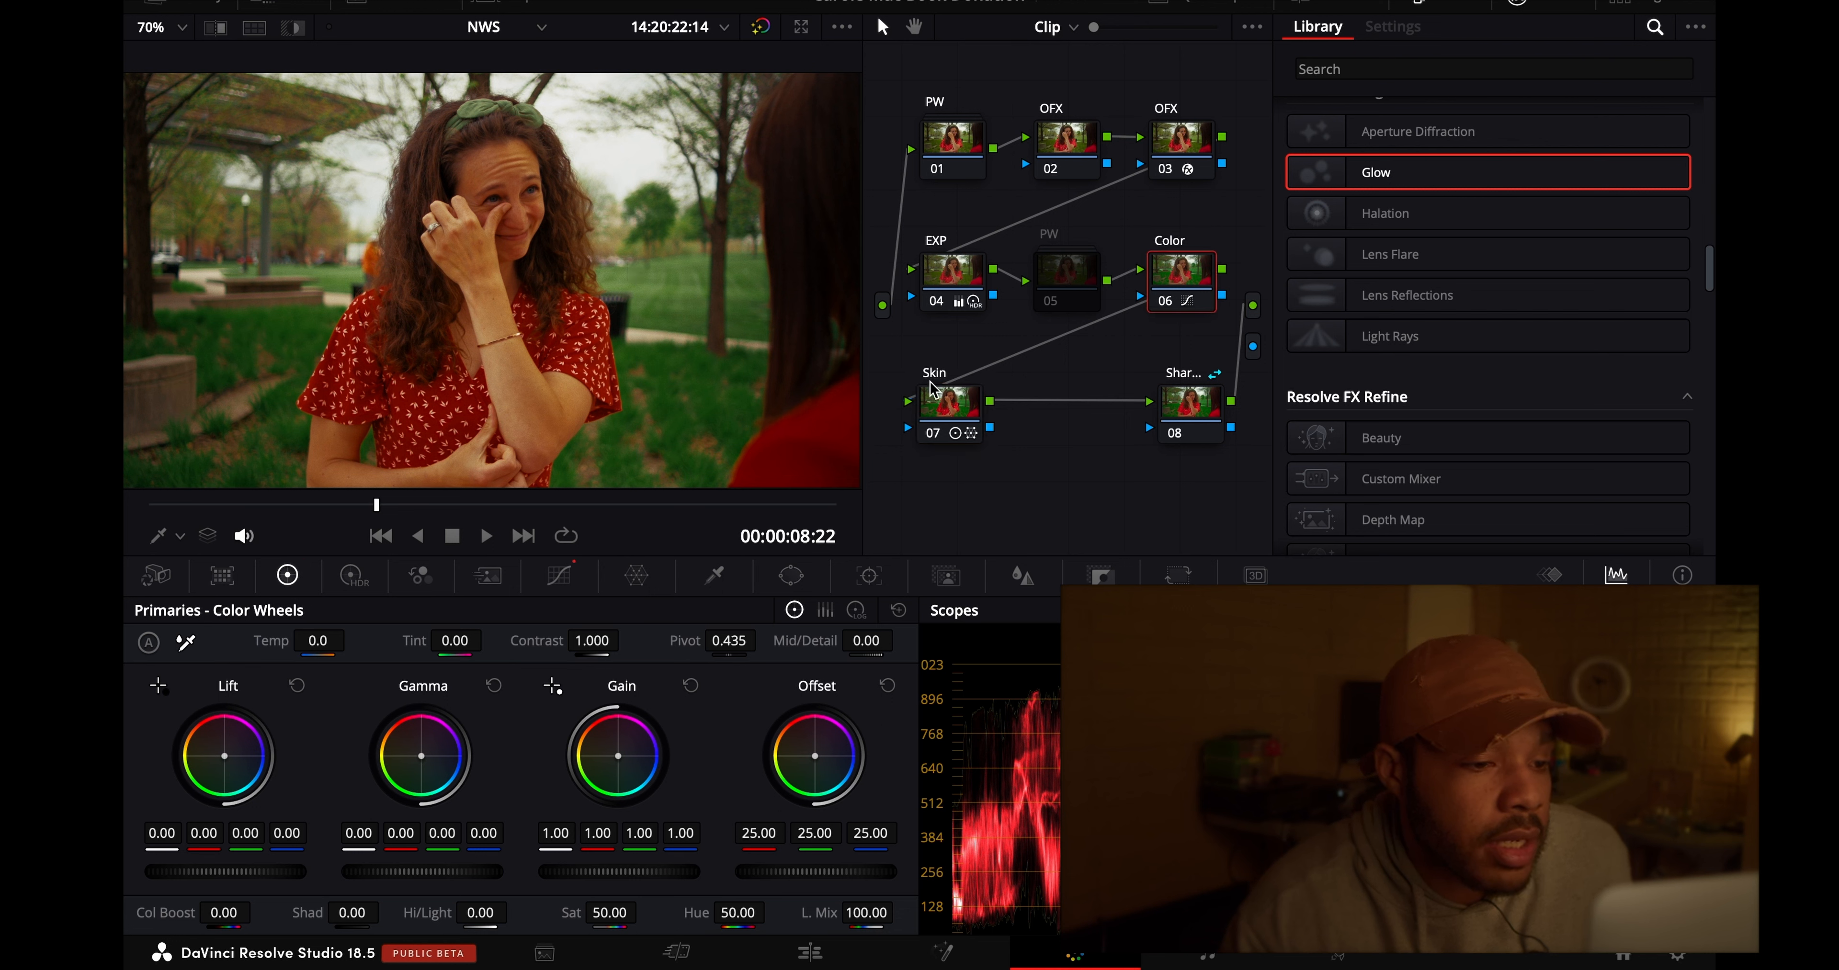
pyautogui.click(950, 405)
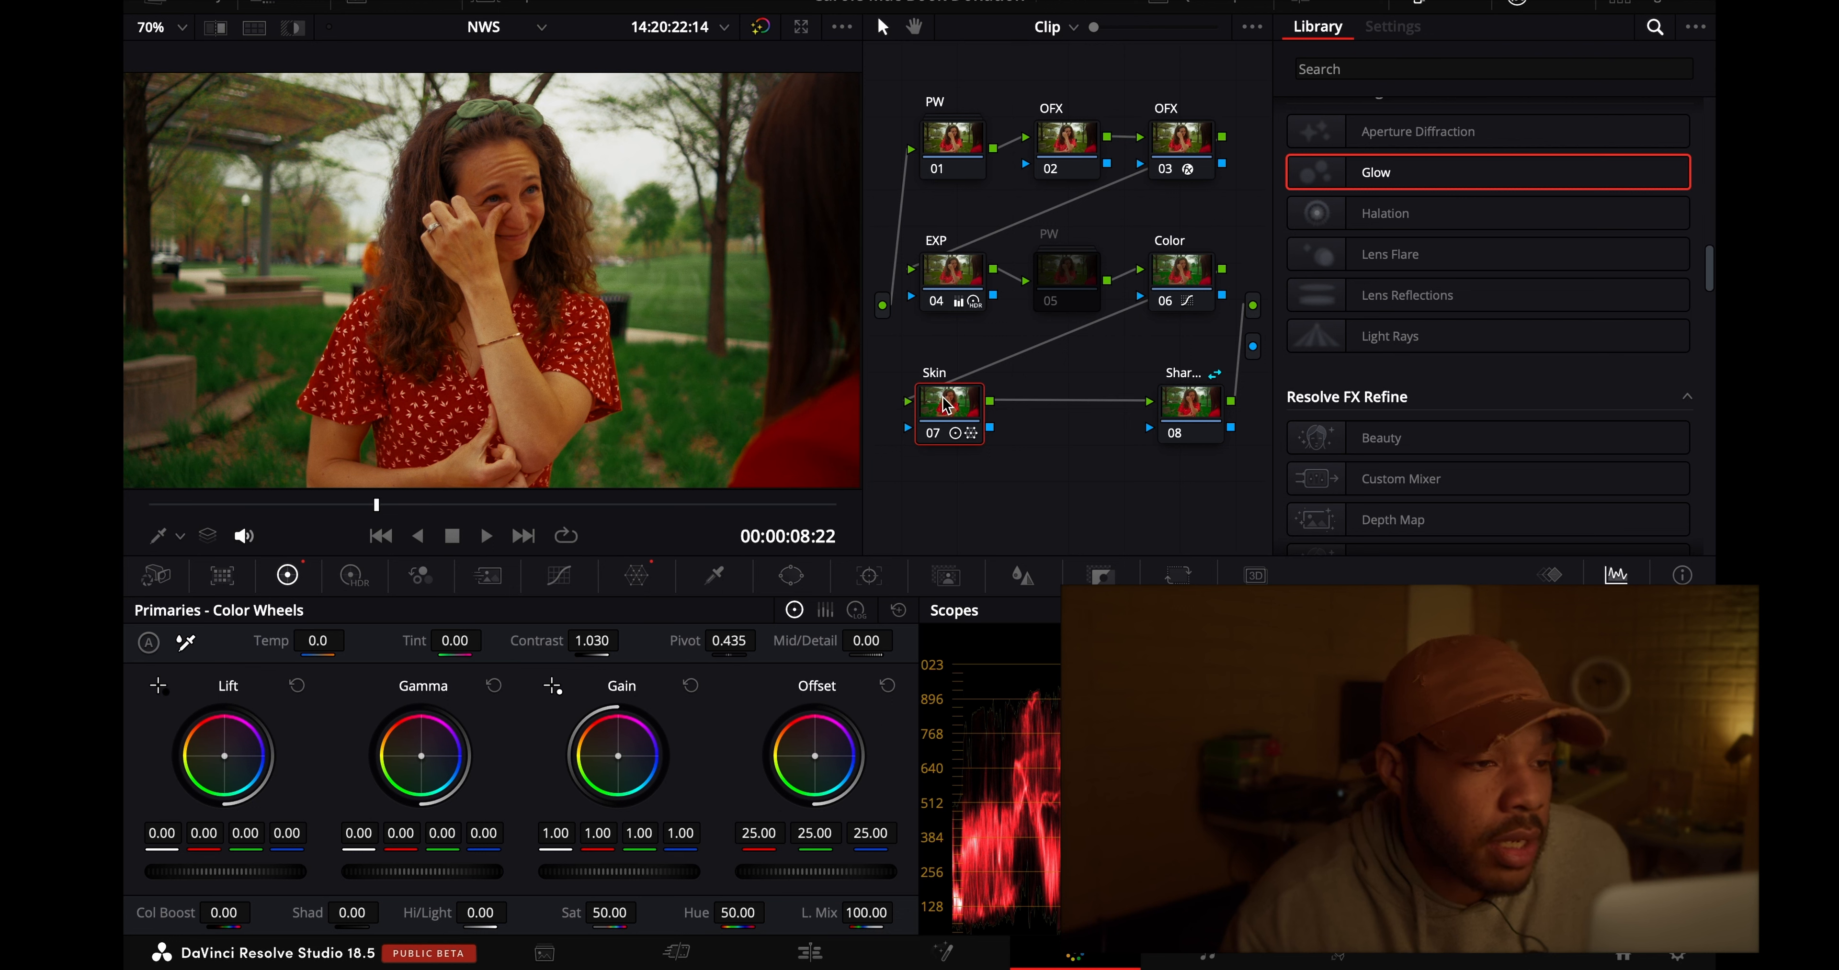
pyautogui.click(640, 575)
pyautogui.click(932, 434)
pyautogui.click(933, 433)
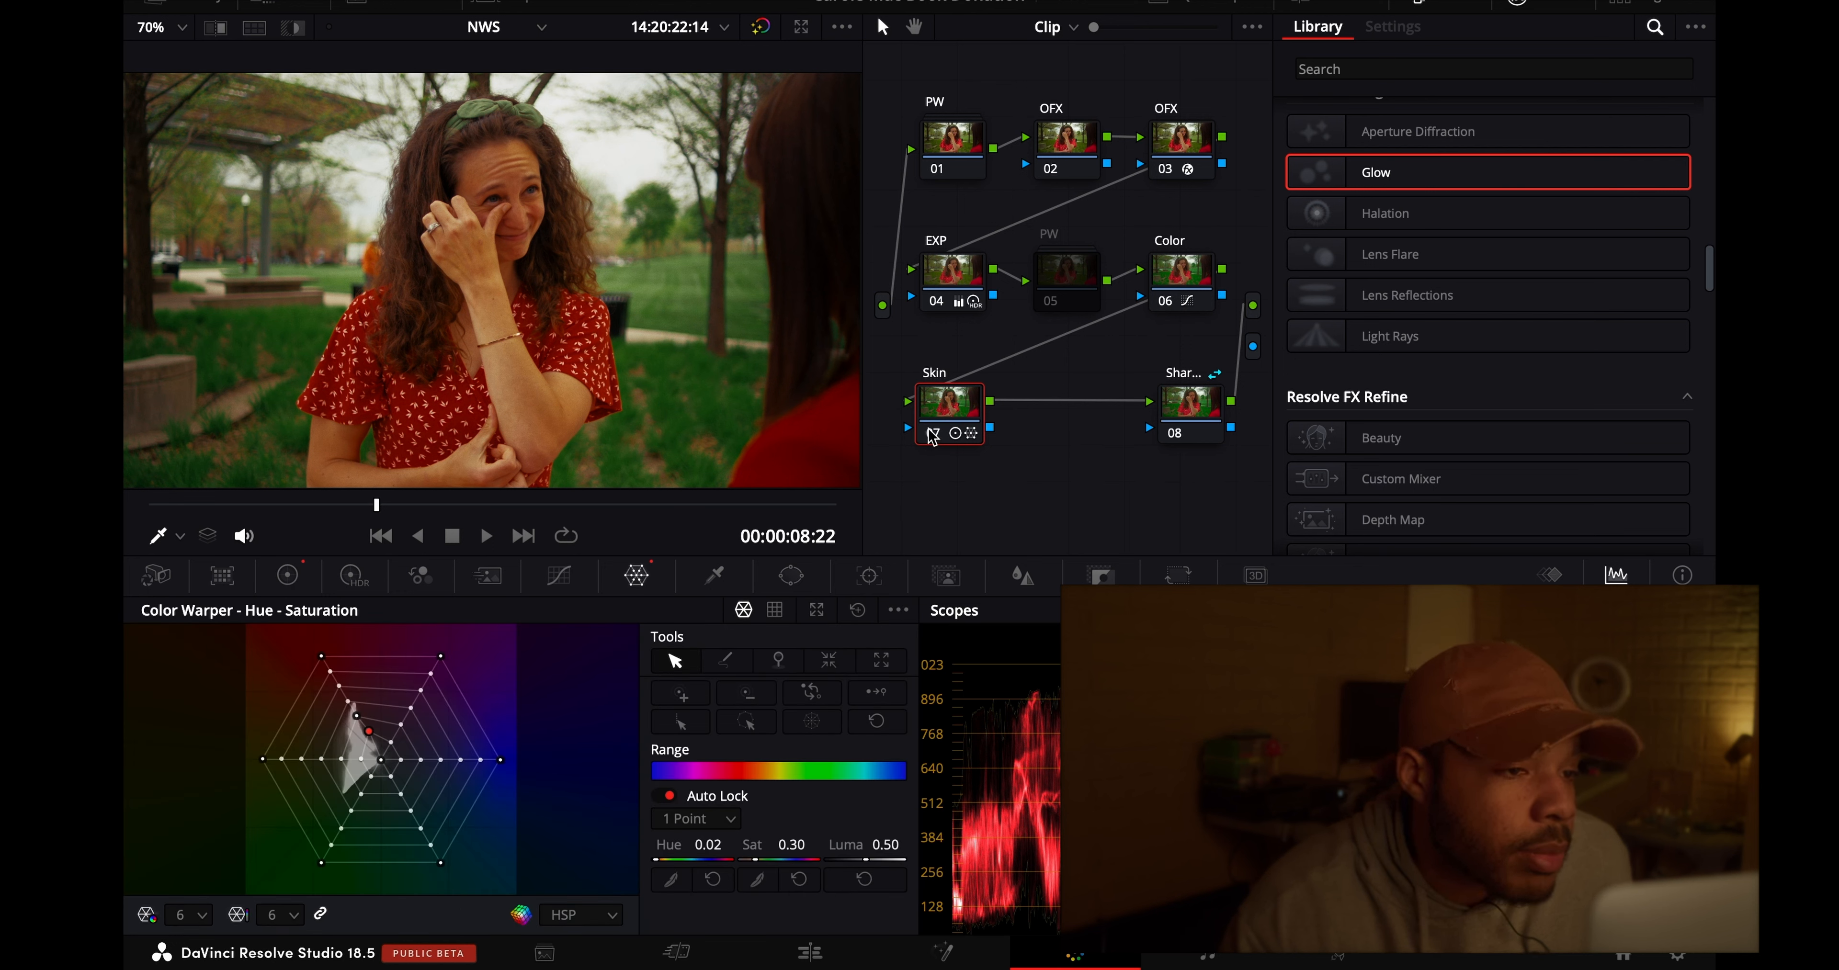
pyautogui.click(933, 434)
pyautogui.click(933, 434)
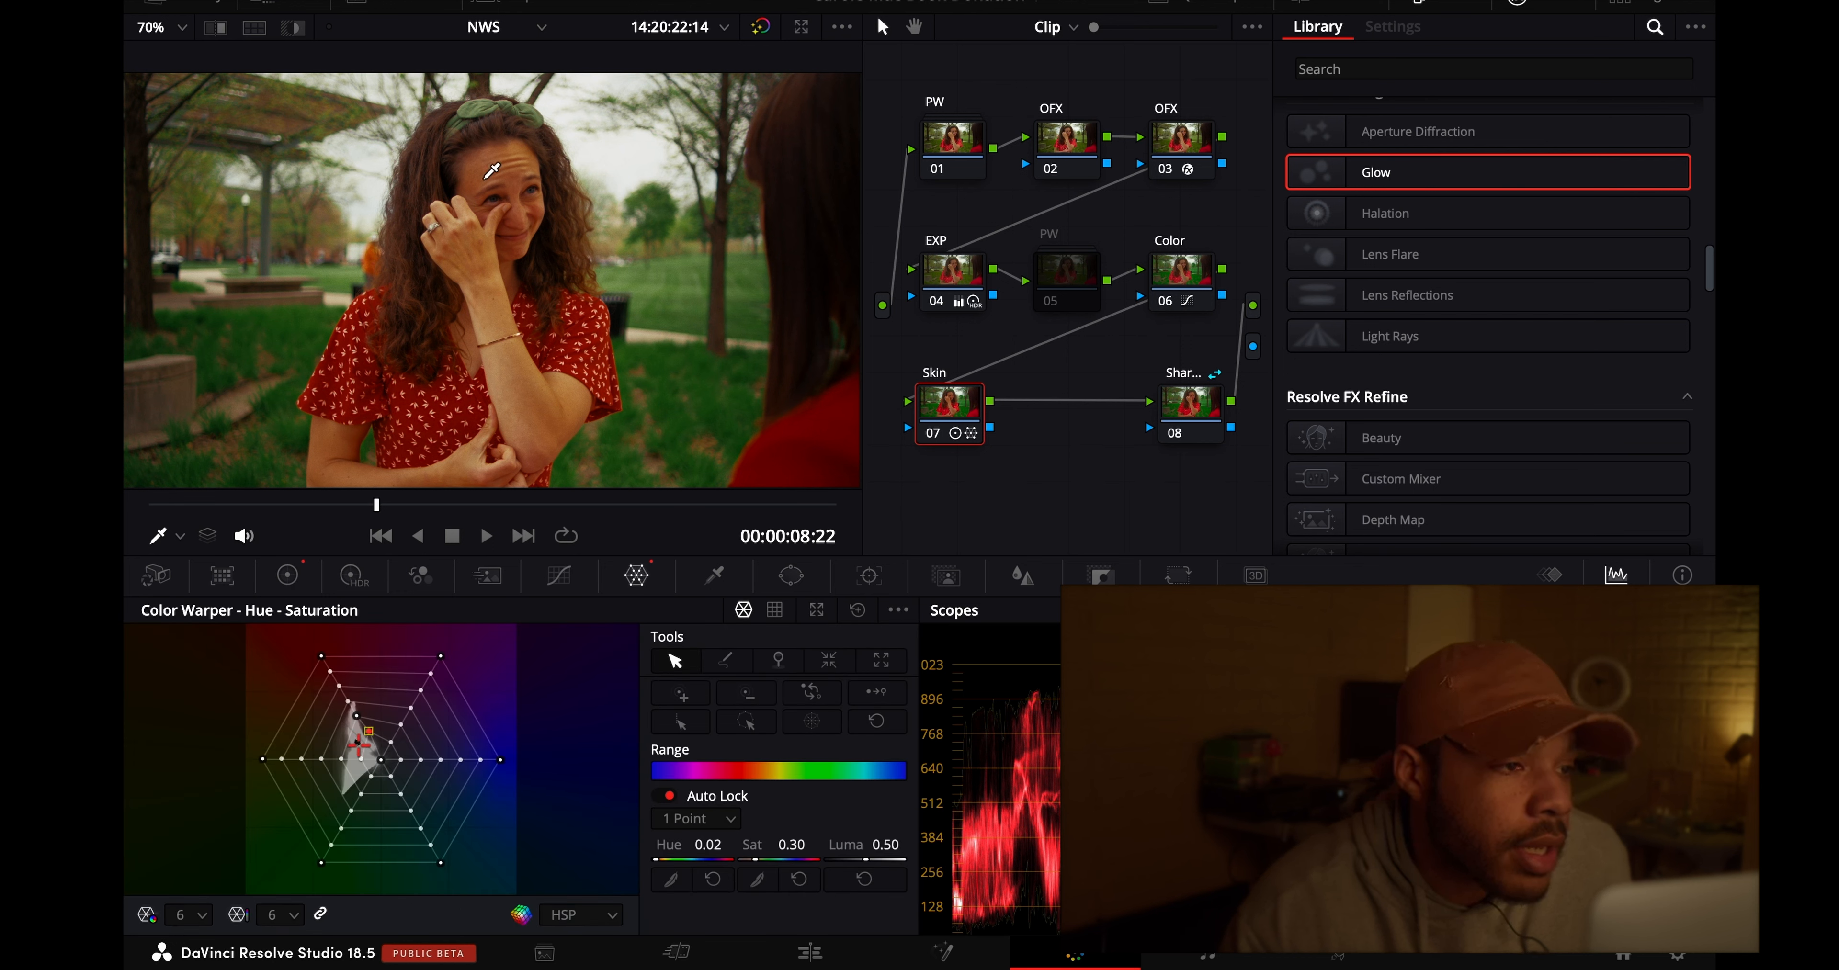
# - Enlarge the woman's face to 150% and lower the HDR Global saturation of Skin node 07 to 0.88
pyautogui.click(151, 27)
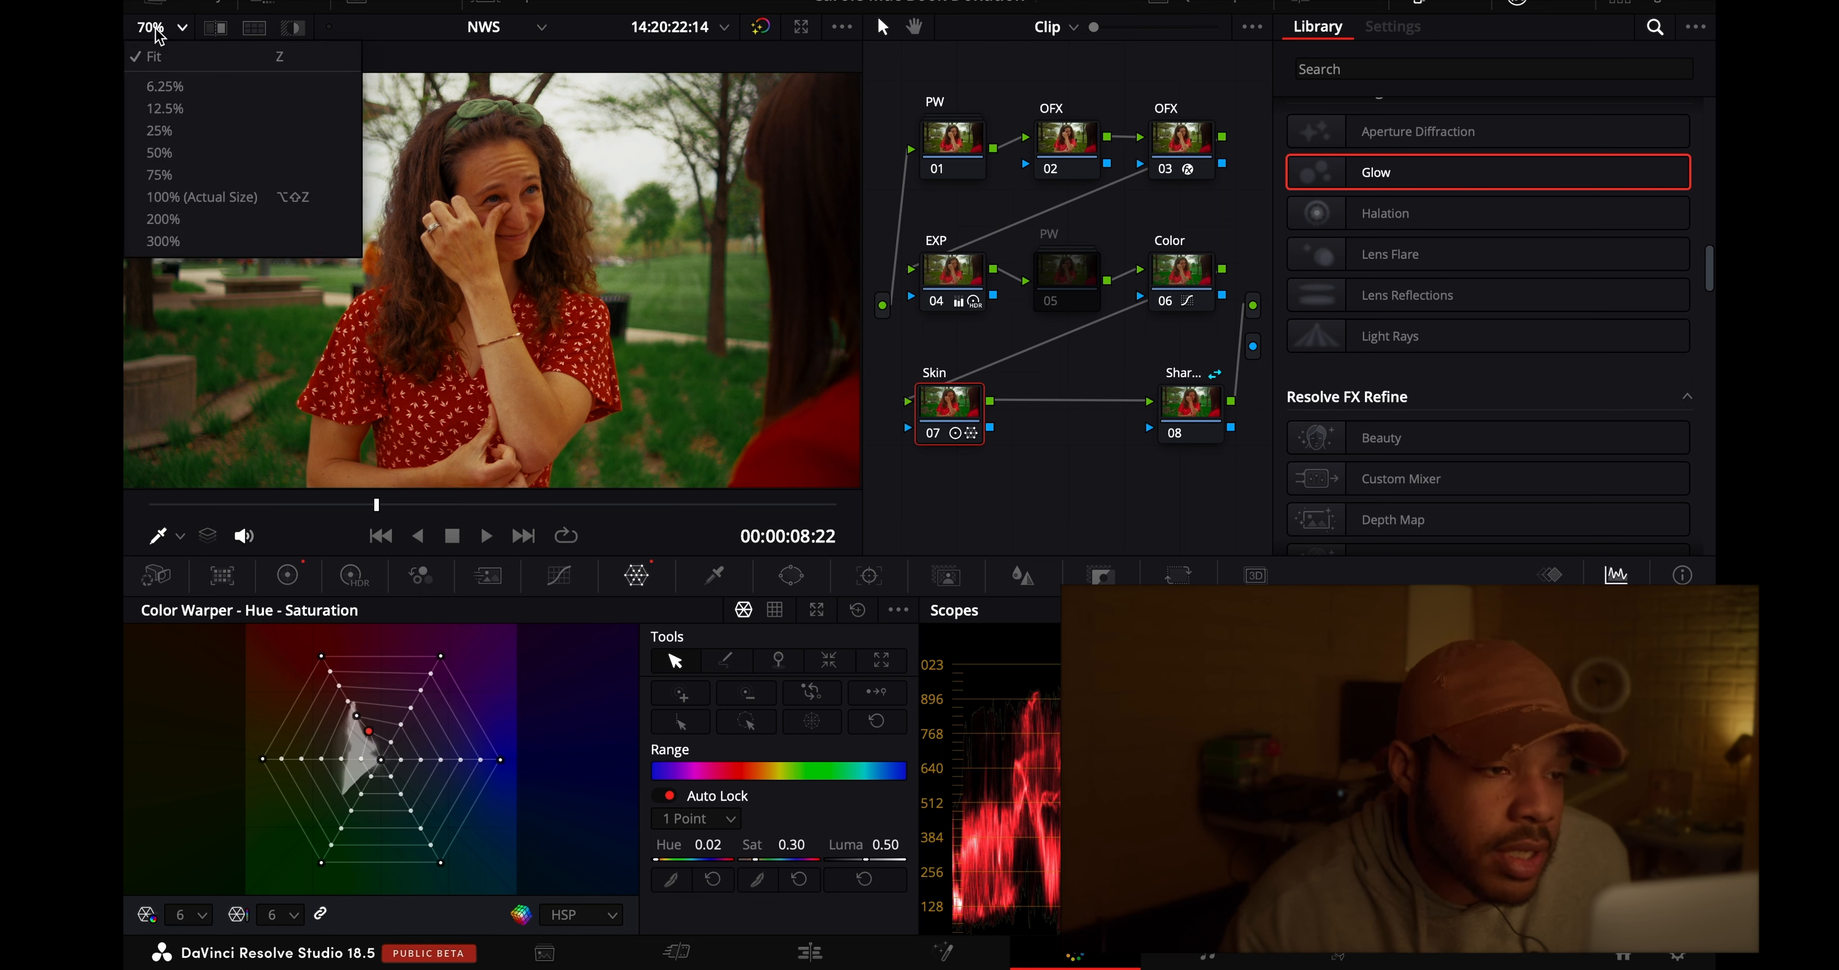
pyautogui.click(194, 197)
pyautogui.click(154, 27)
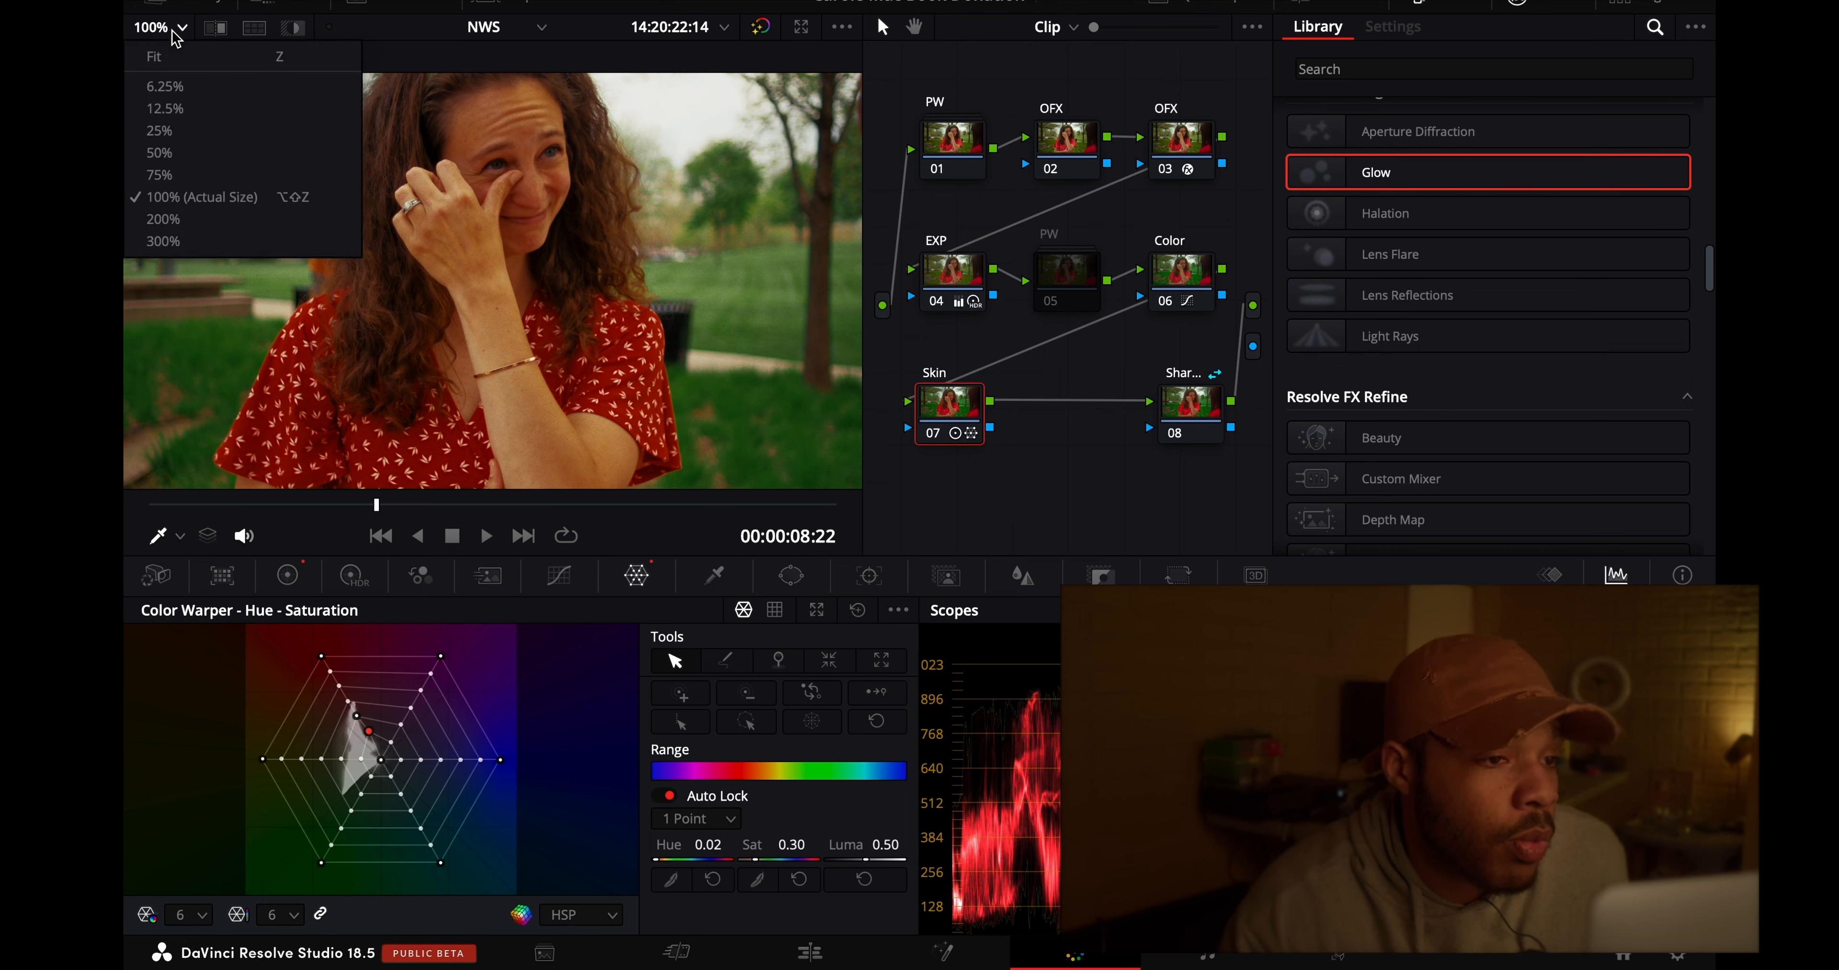
pyautogui.click(163, 218)
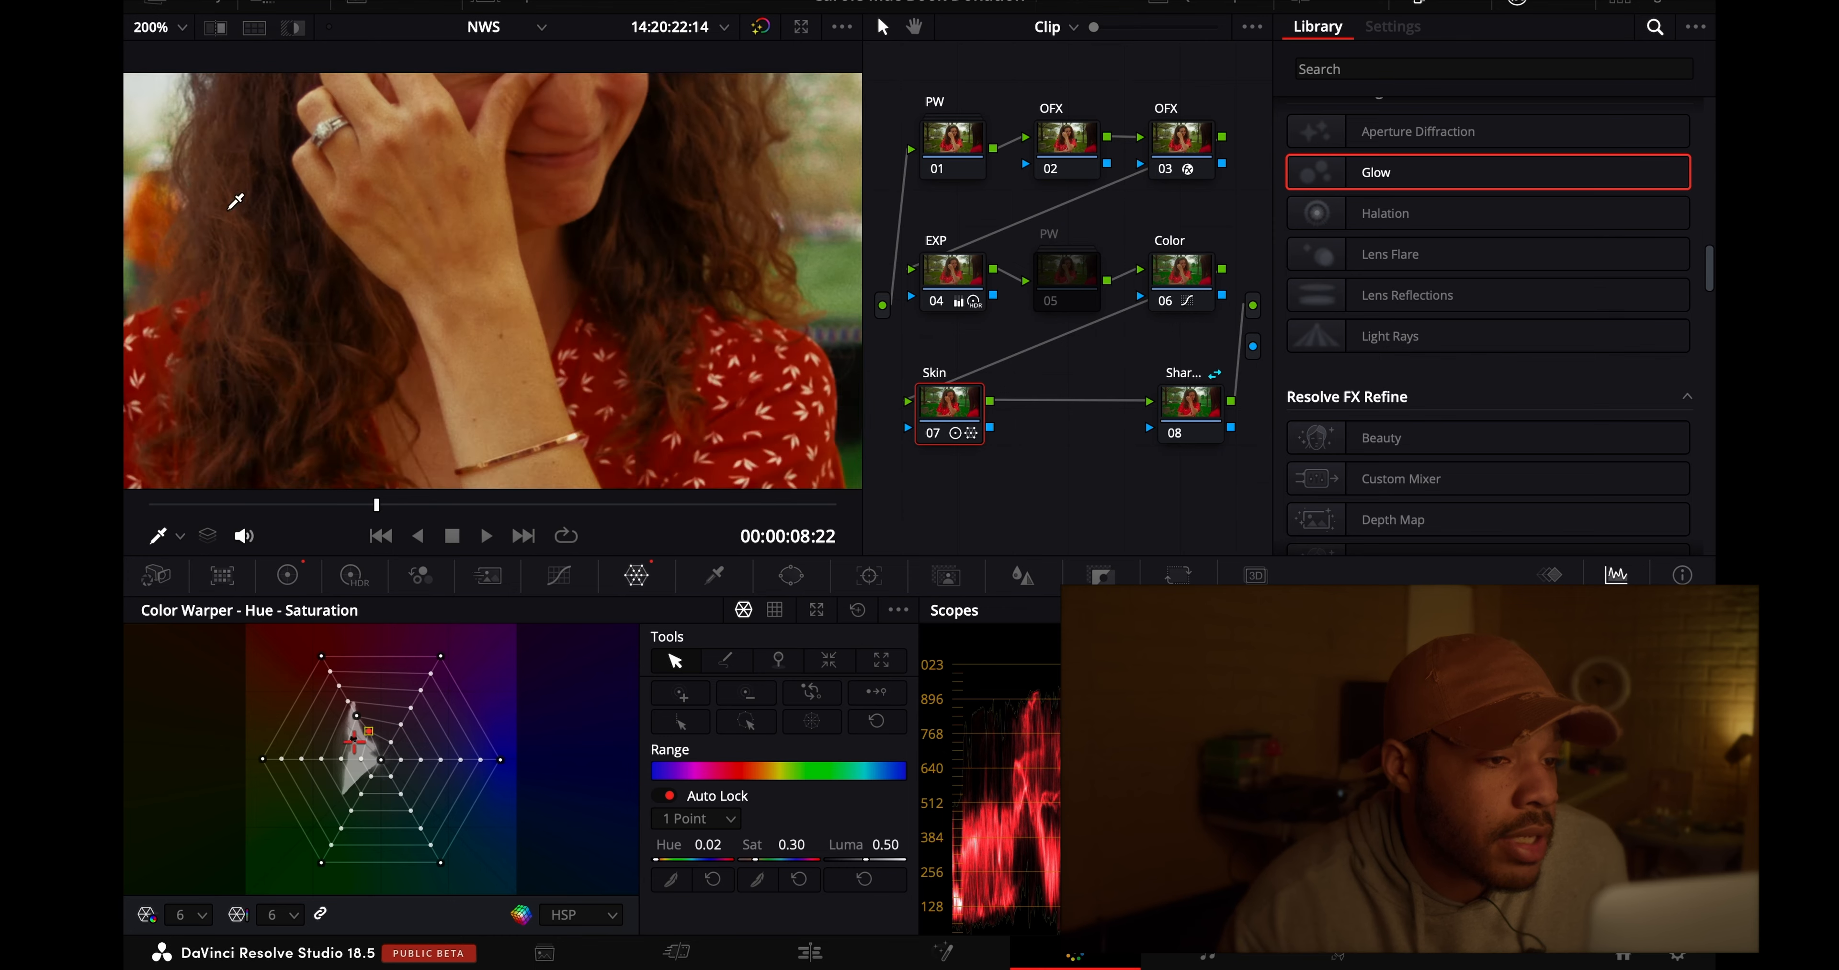
pyautogui.scroll(-2, 325, 192)
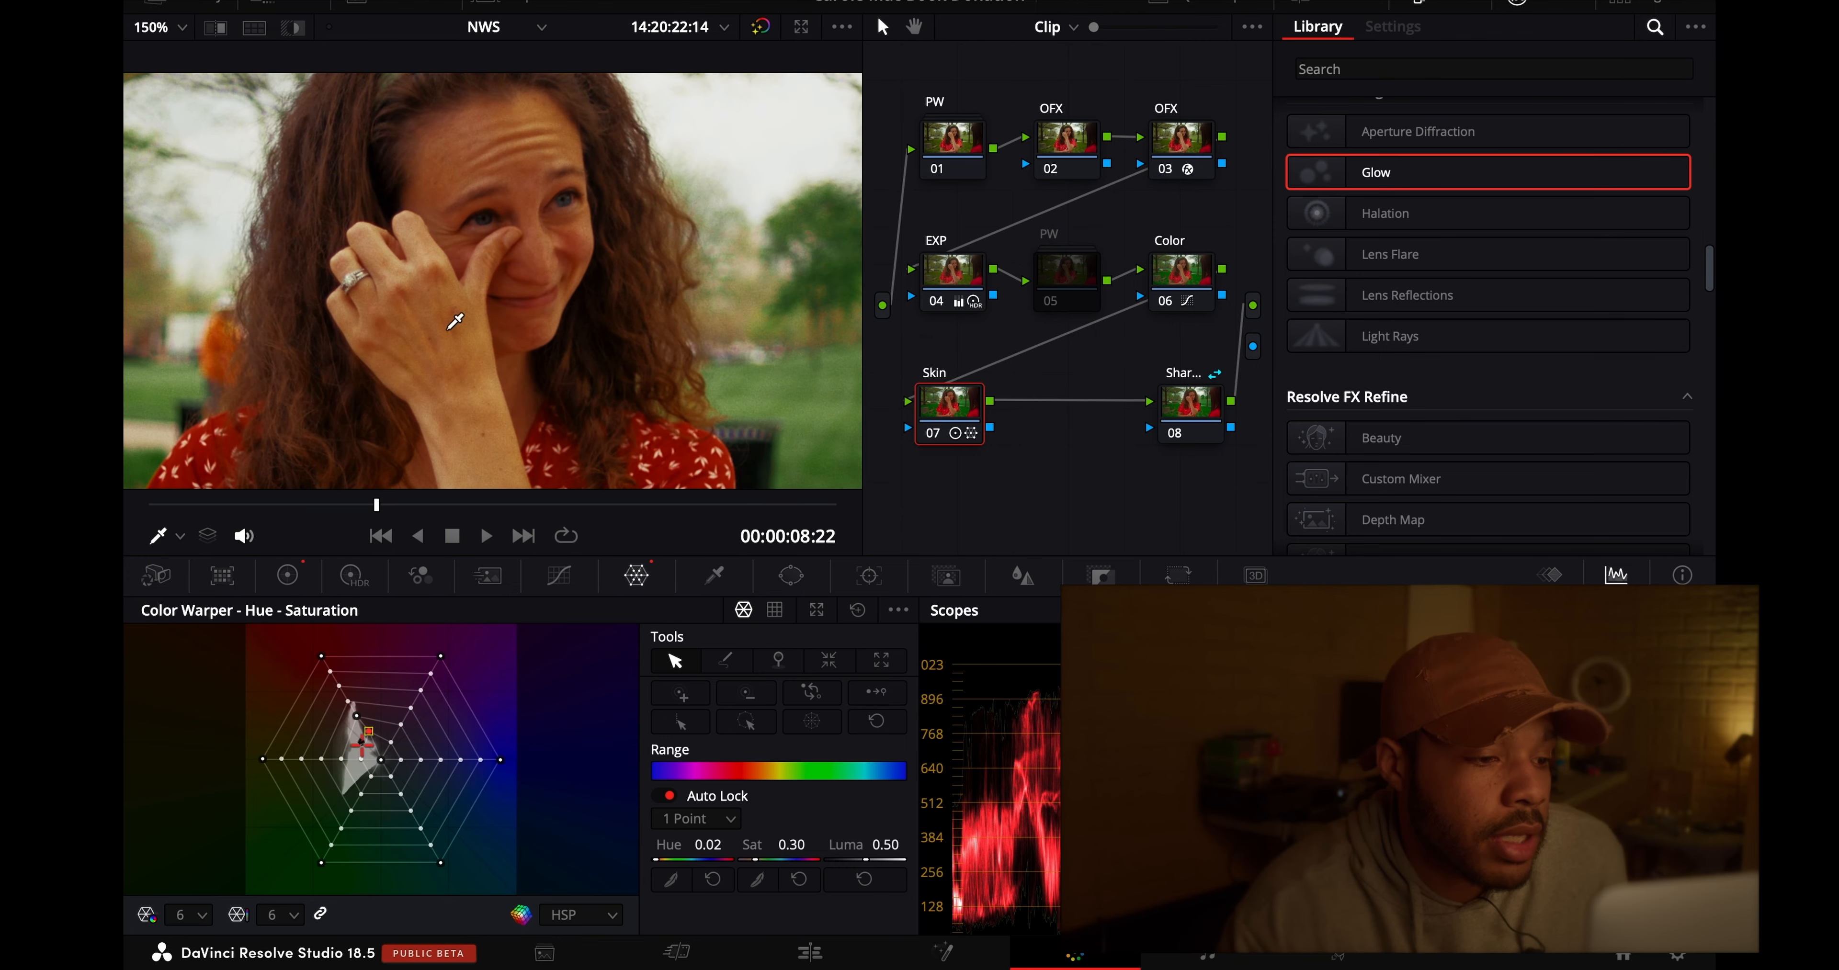
pyautogui.click(353, 578)
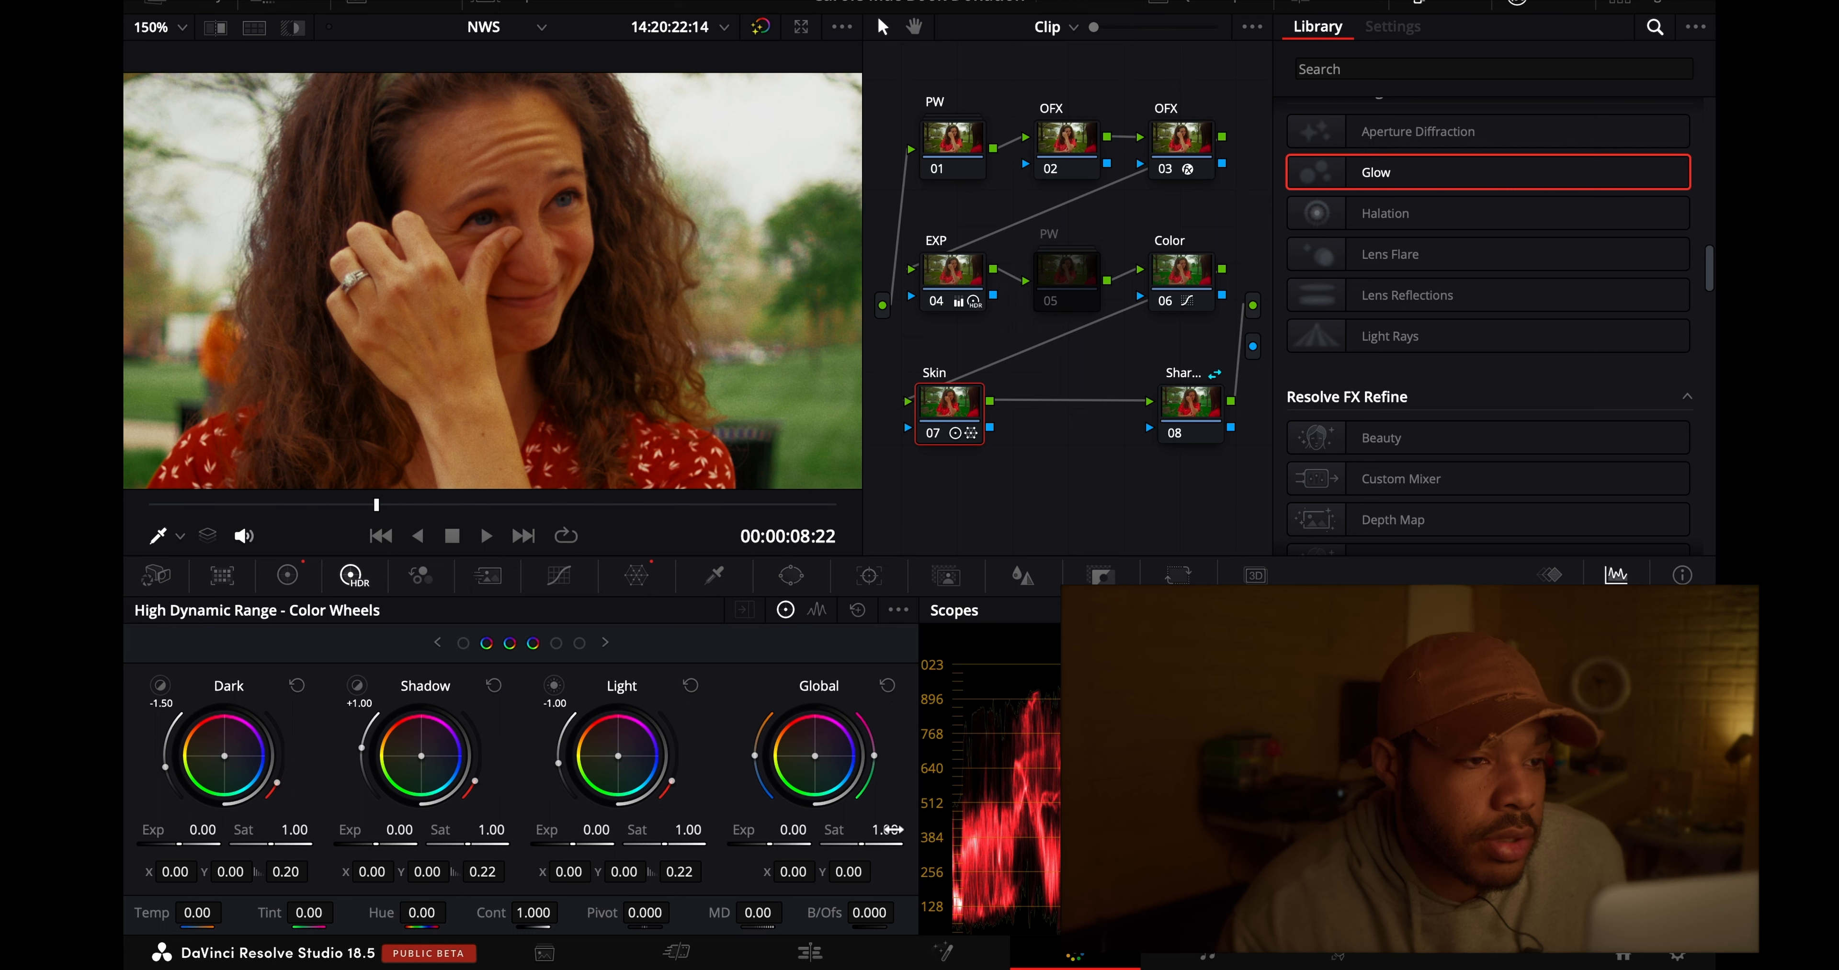
pyautogui.moveTo(819, 821); pyautogui.dragTo(816, 815)
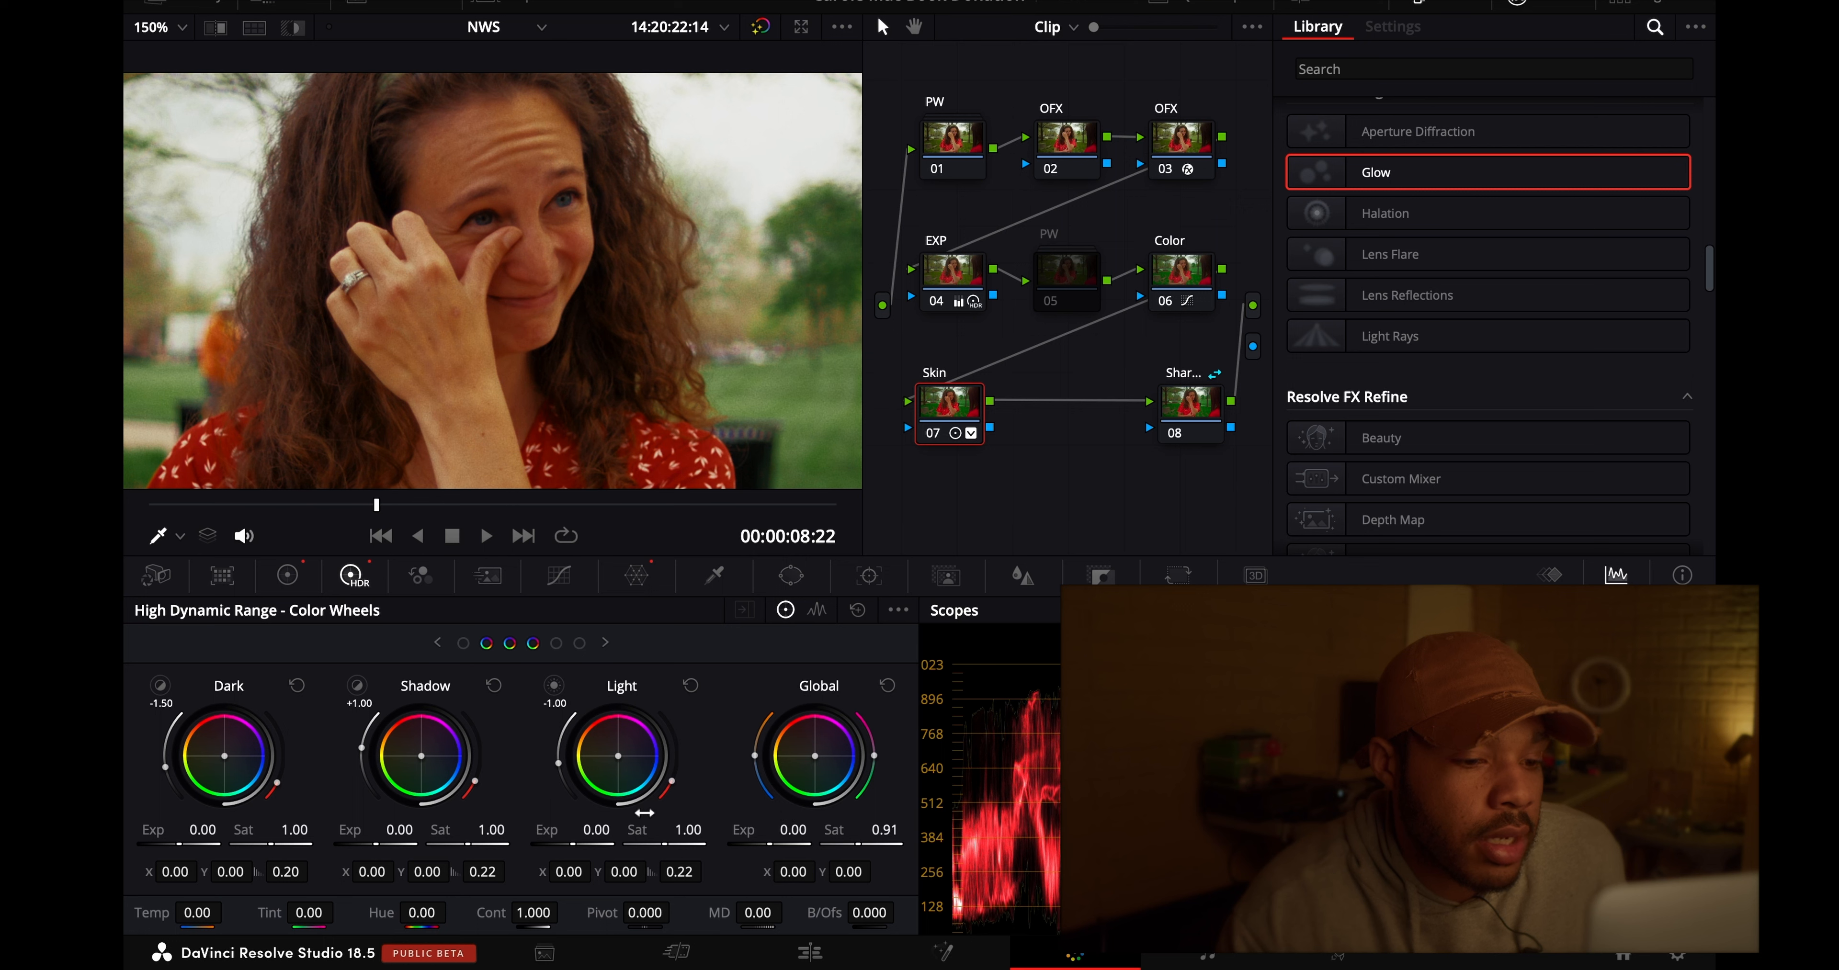
pyautogui.moveTo(617, 816); pyautogui.dragTo(597, 815)
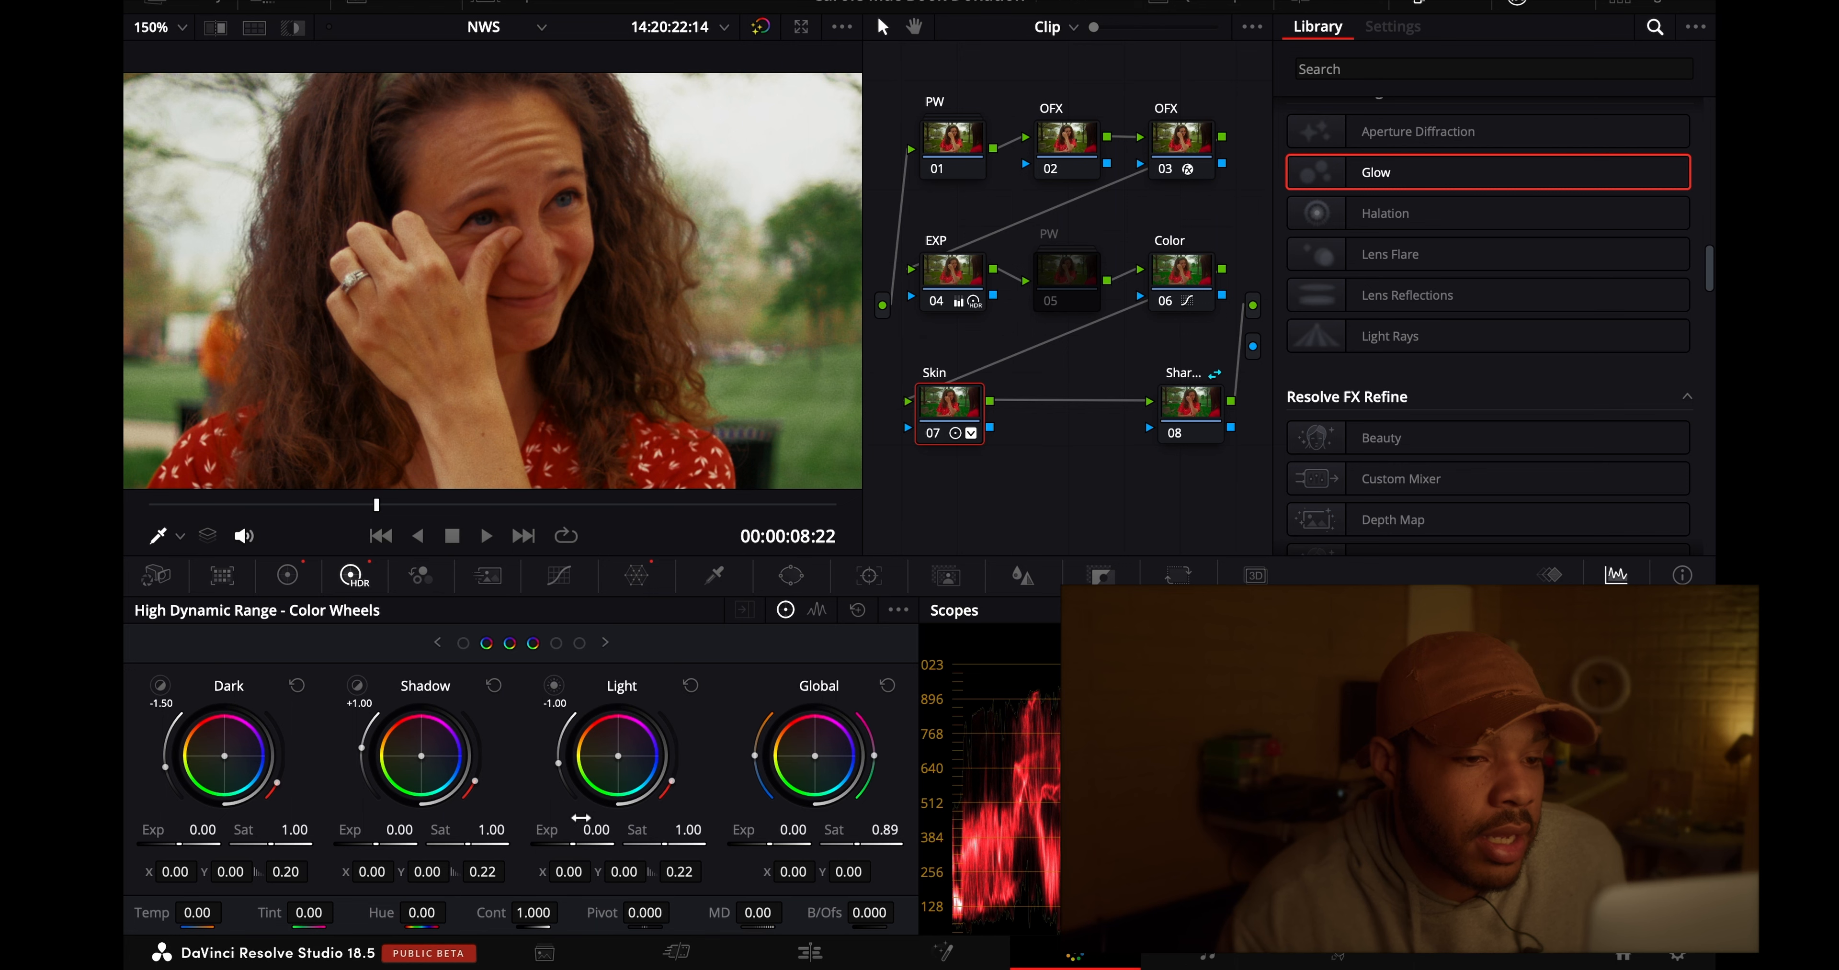
# - Set the contrast of Skin node 07 to 1.040 and its HDR Global exposure to -0.10
pyautogui.click(932, 433)
pyautogui.click(933, 433)
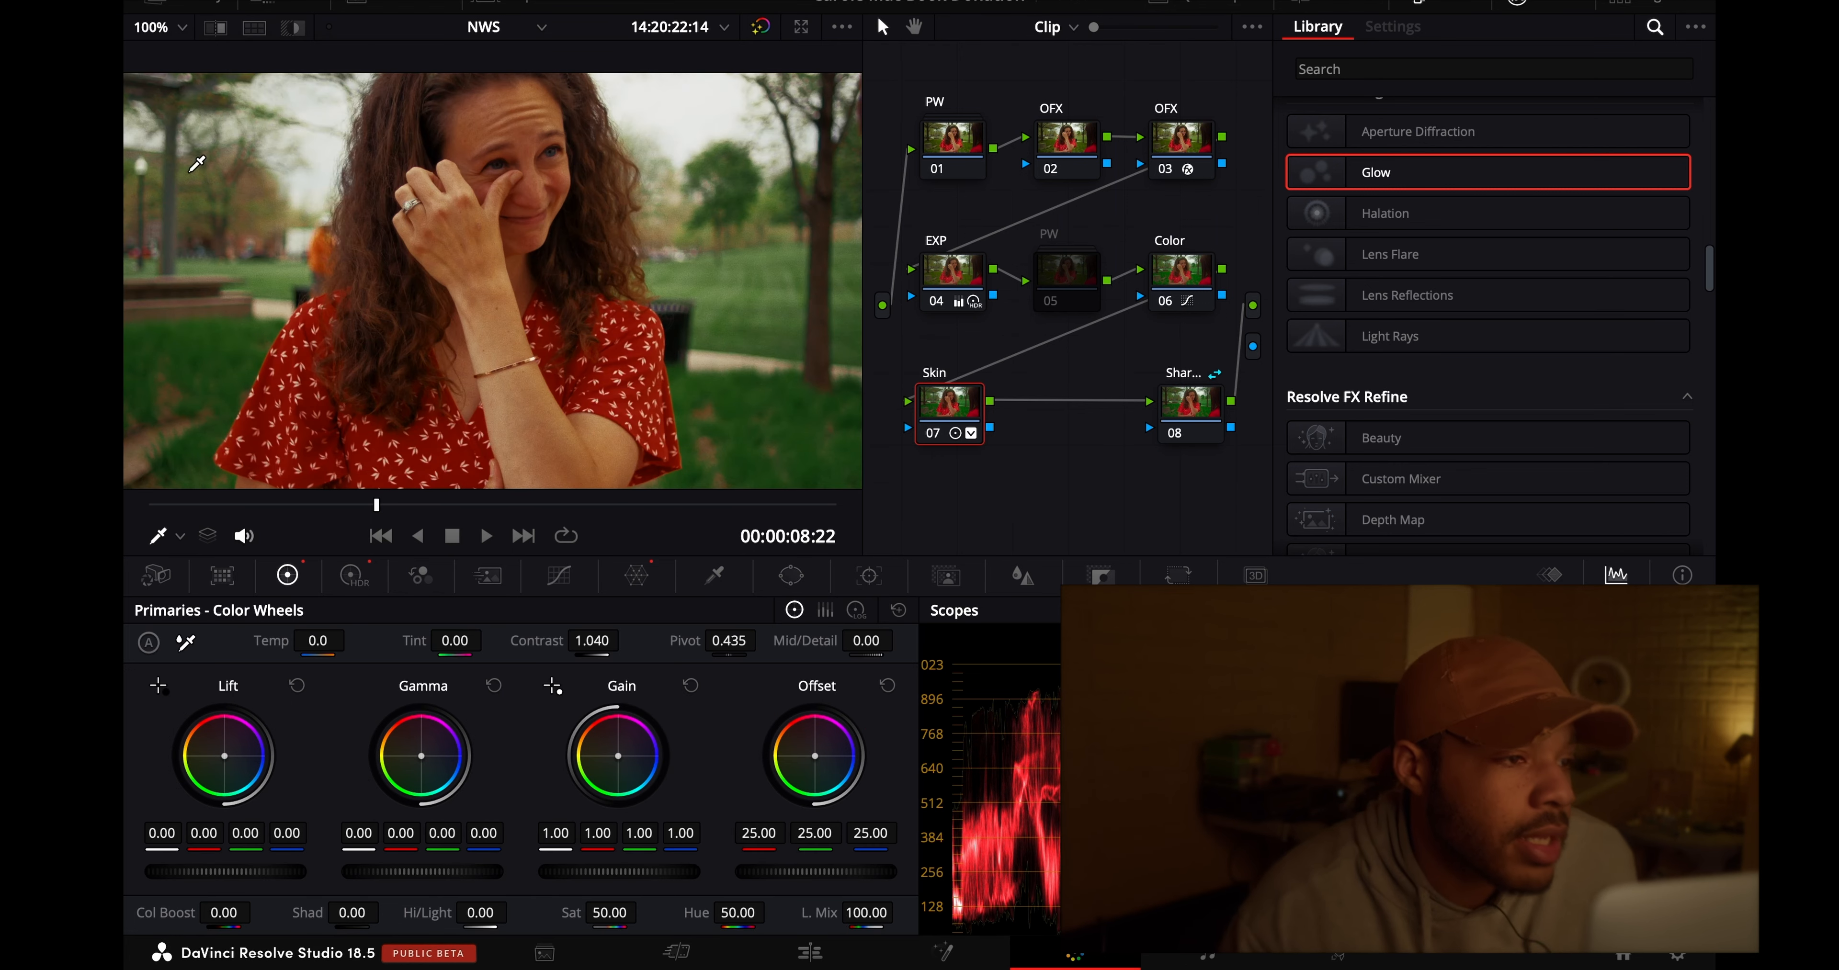
pyautogui.click(154, 28)
pyautogui.click(174, 59)
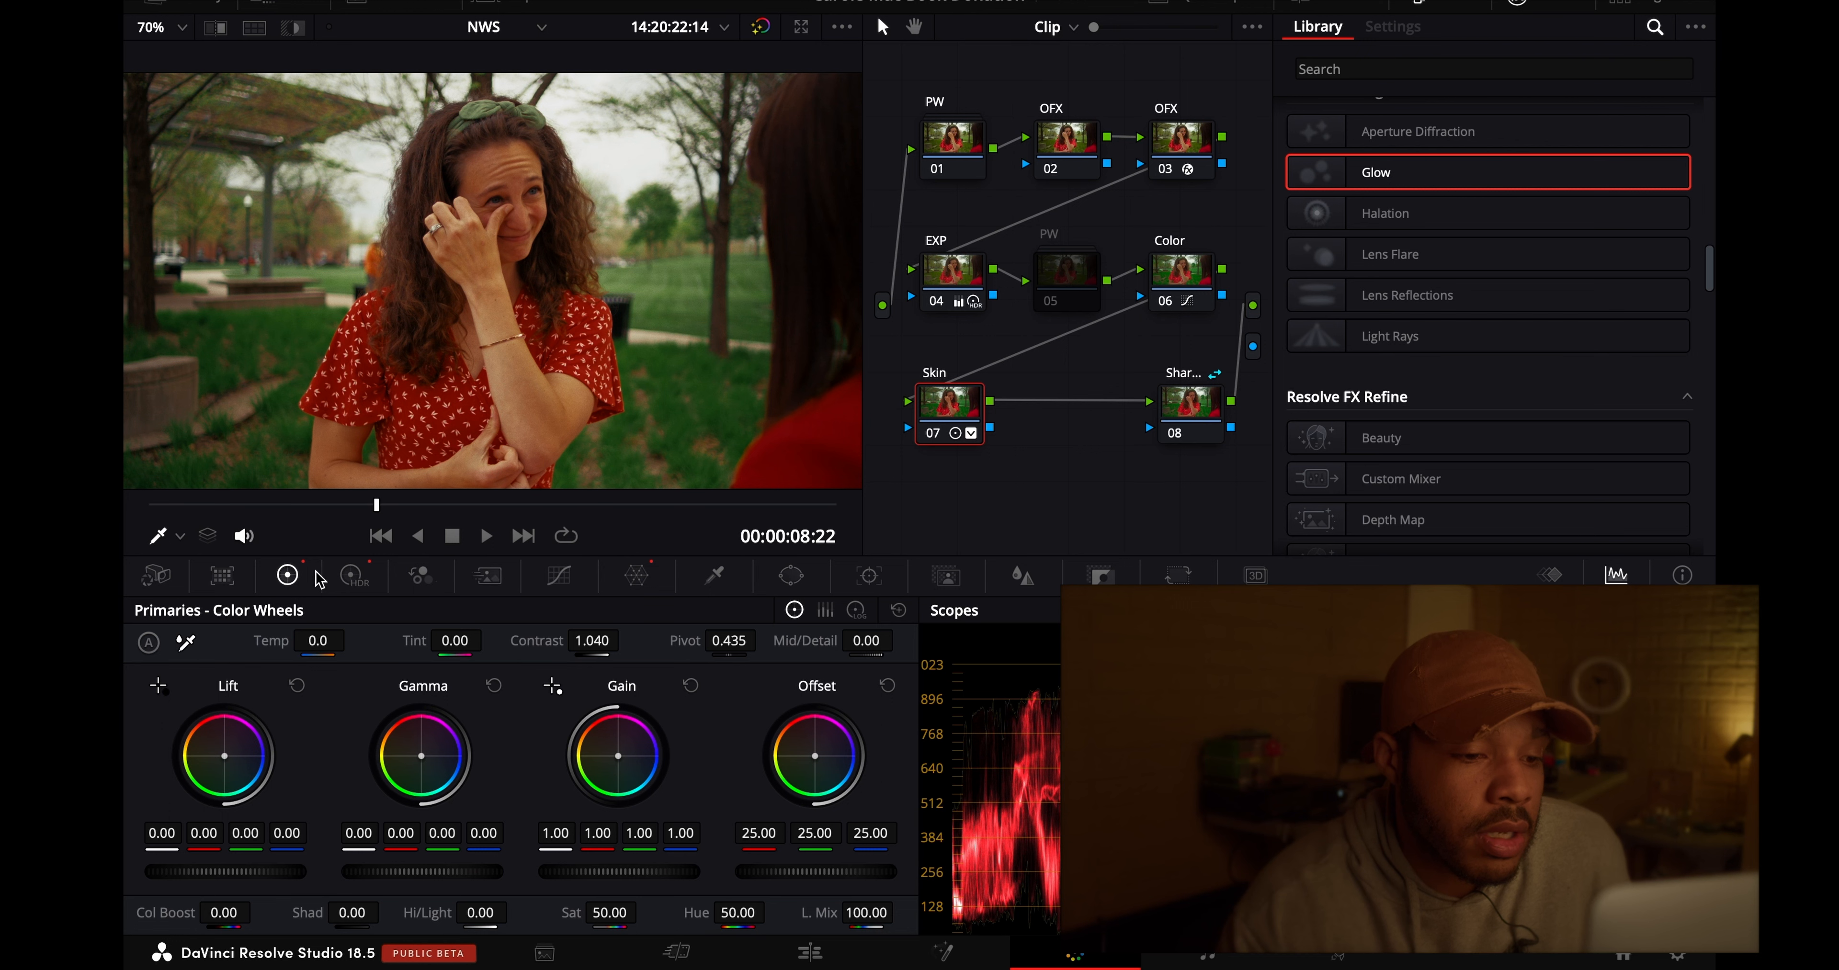
pyautogui.click(355, 575)
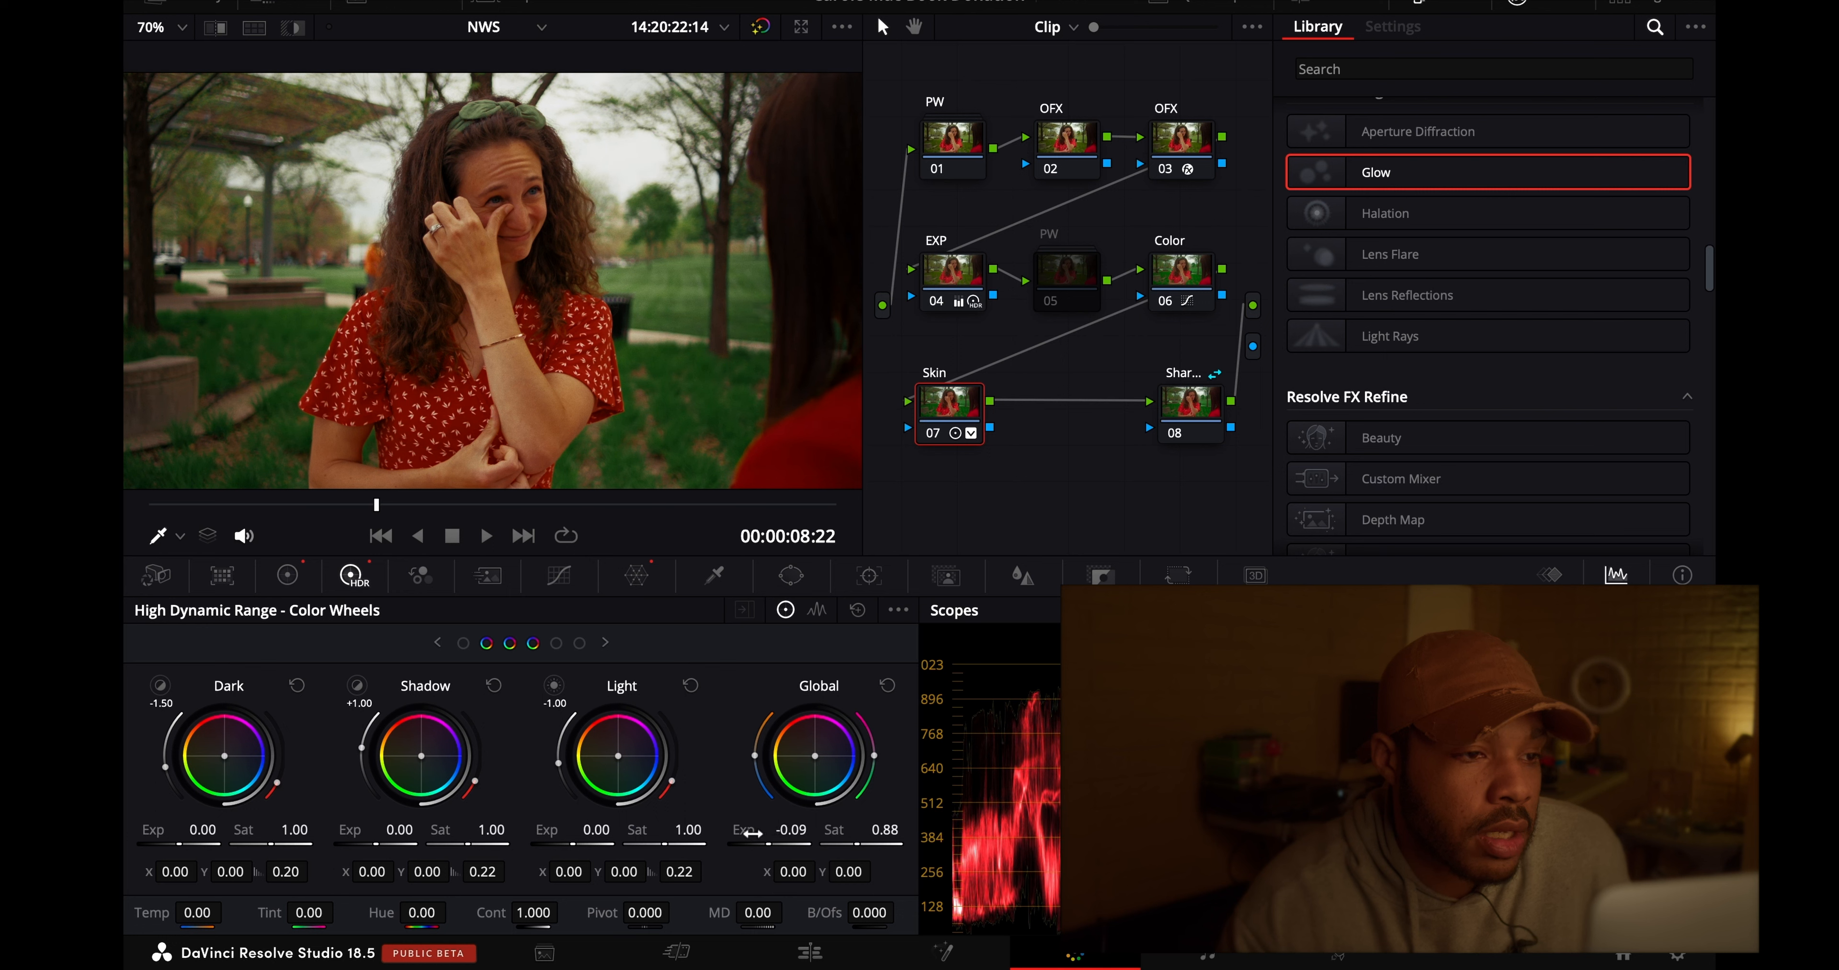
pyautogui.moveTo(748, 834); pyautogui.dragTo(744, 833)
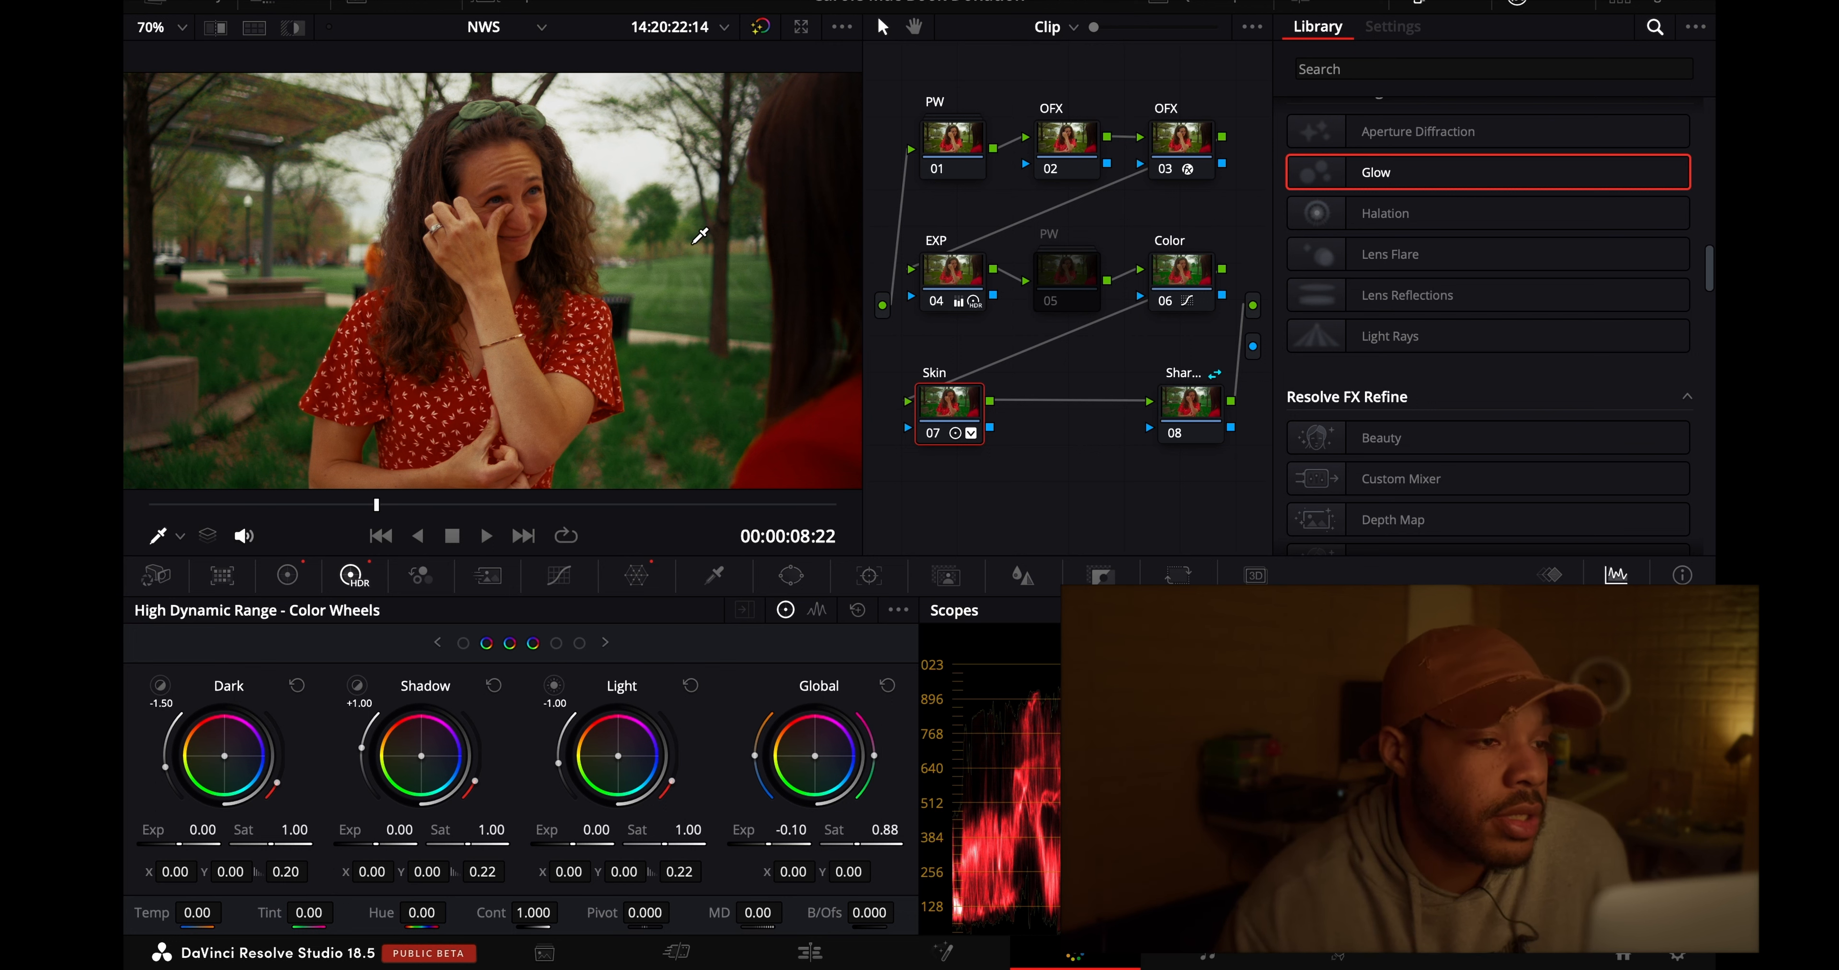
# - Compare the woman's face and hand at 190% with and without PW node 01, and fit the picture to the viewer
pyautogui.click(181, 28)
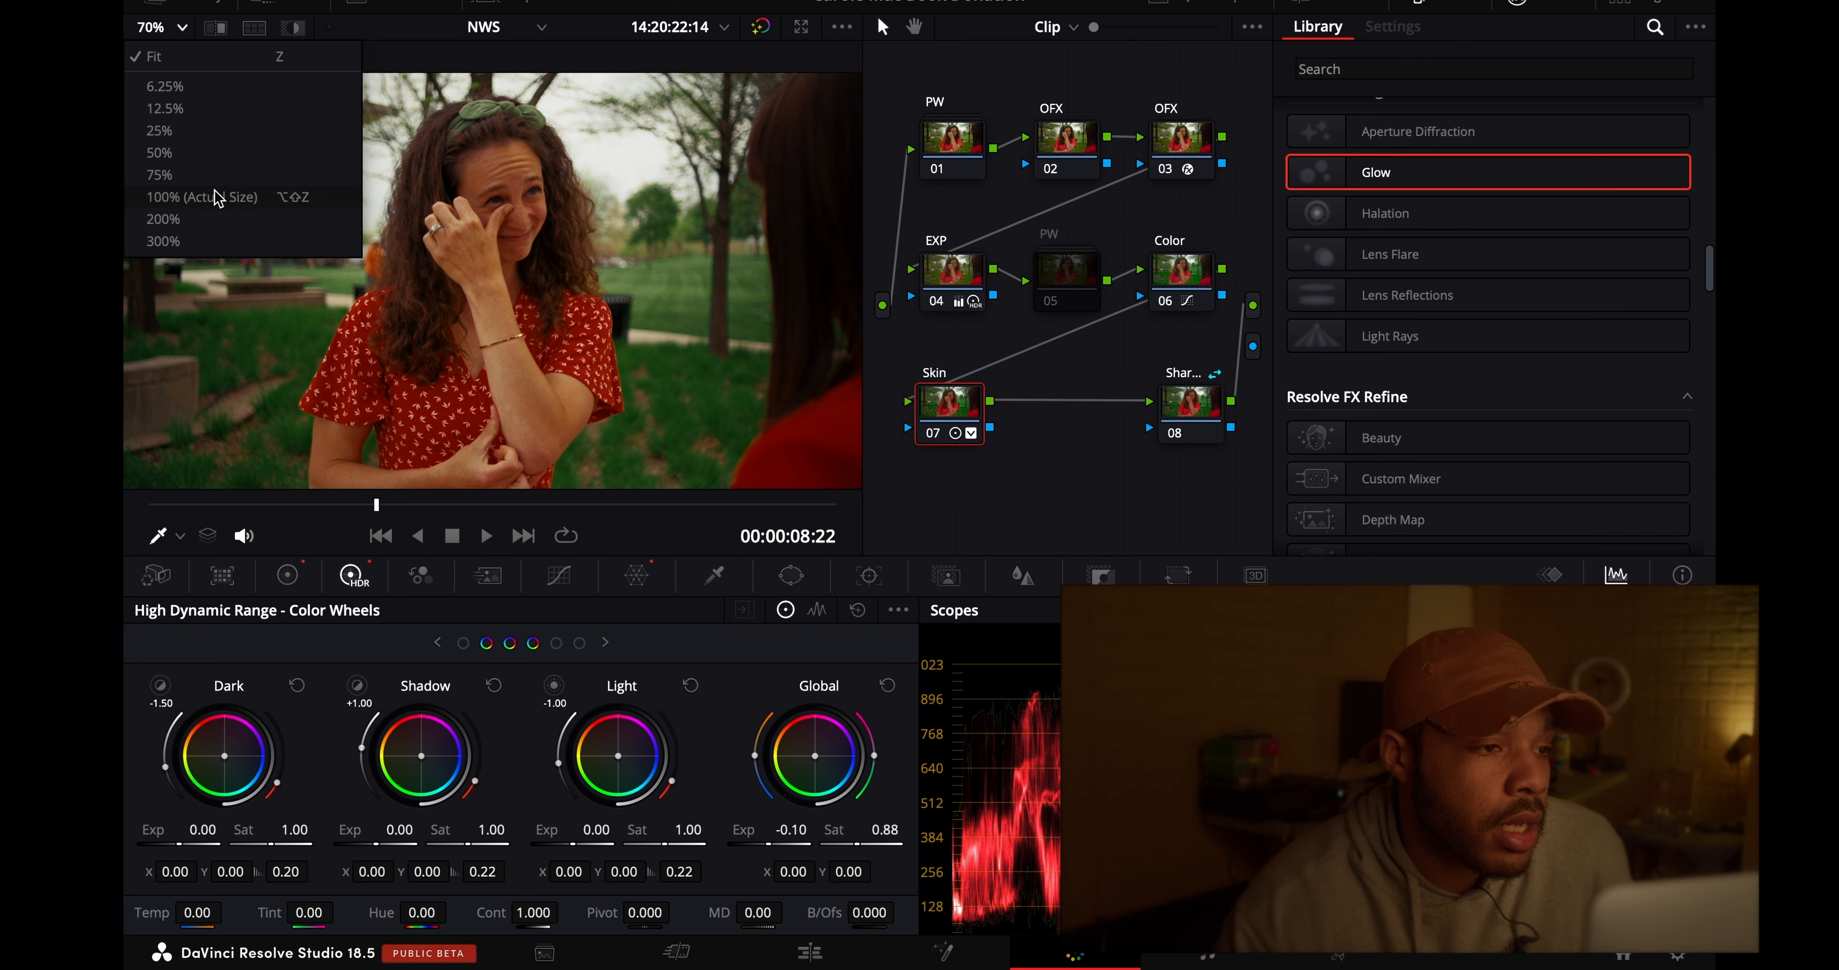
pyautogui.click(220, 191)
pyautogui.click(157, 28)
pyautogui.click(207, 213)
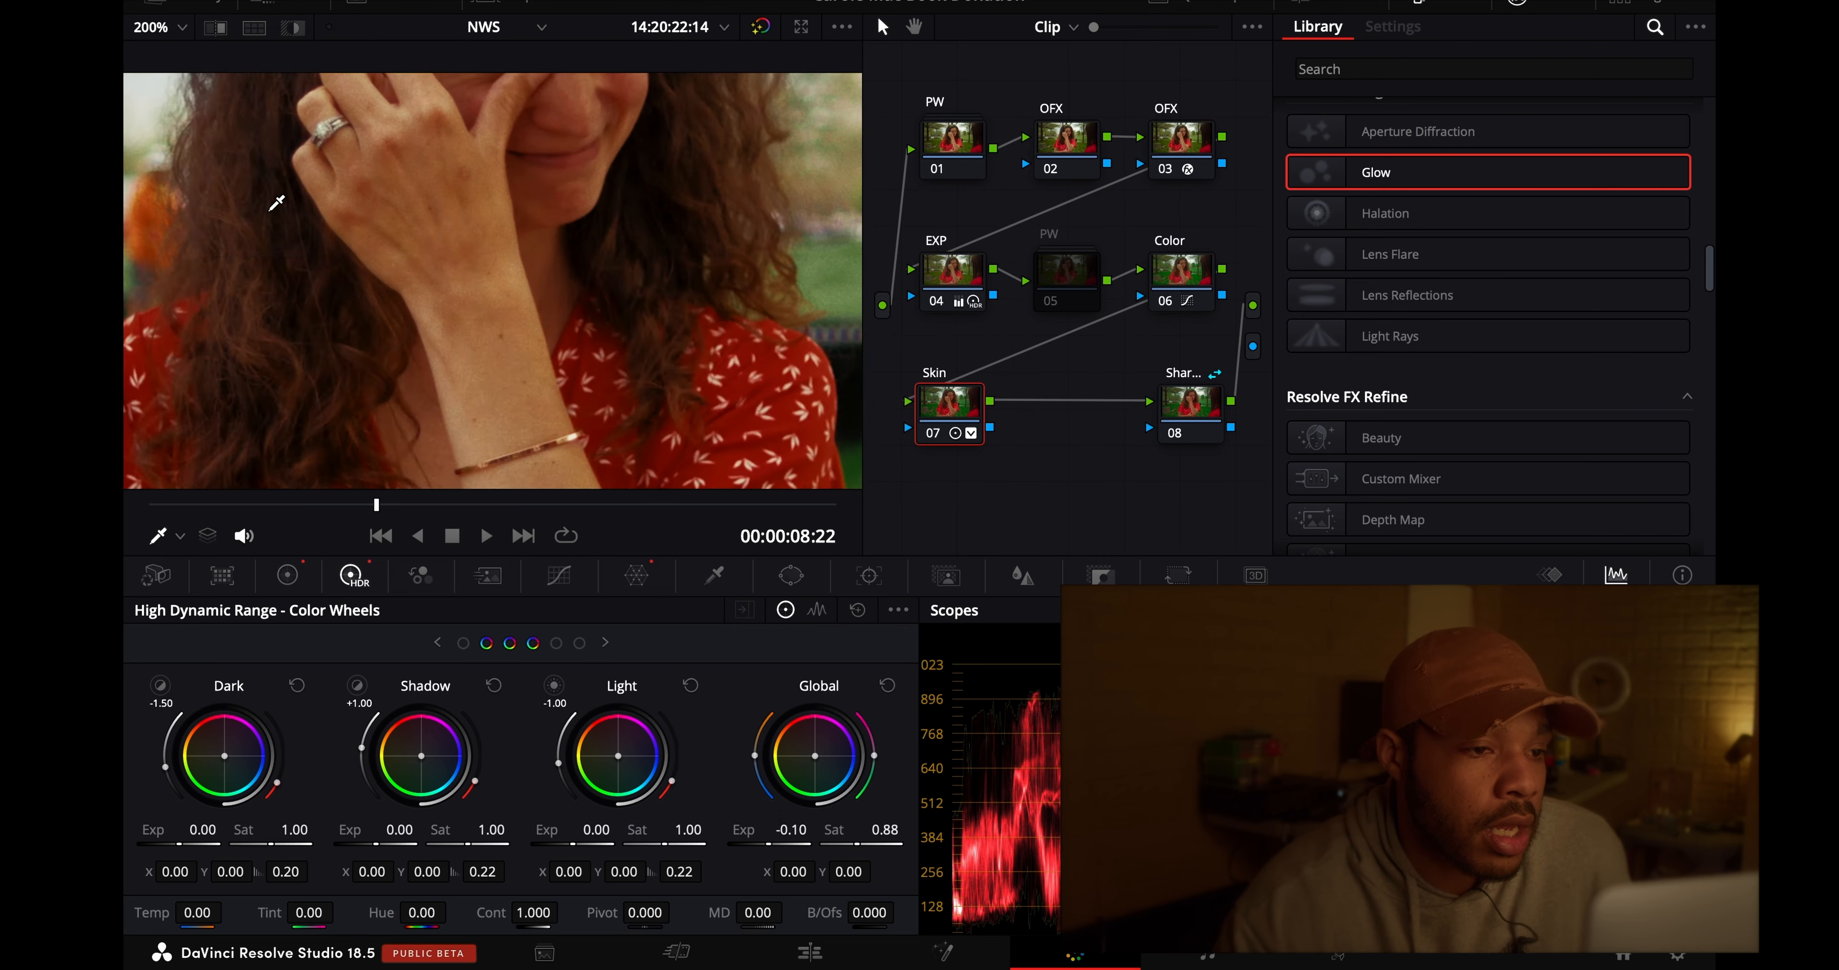
pyautogui.scroll(-1, 292, 203)
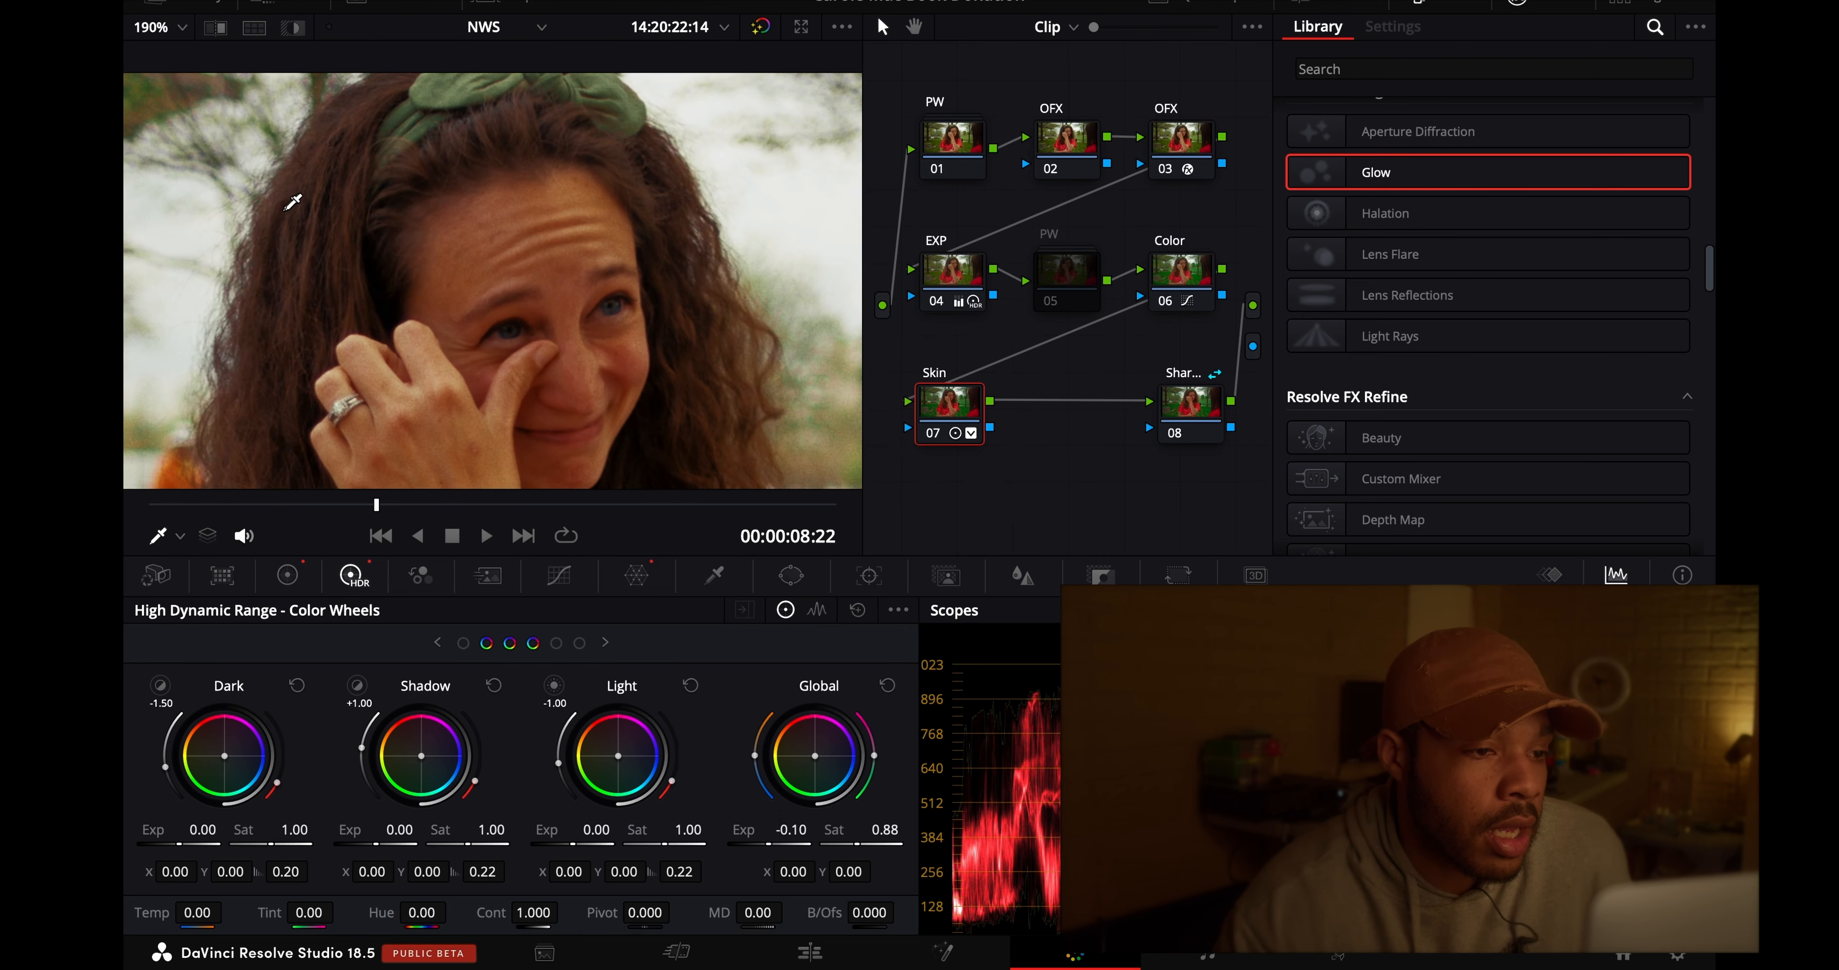
pyautogui.click(936, 170)
pyautogui.click(936, 170)
pyautogui.click(936, 170)
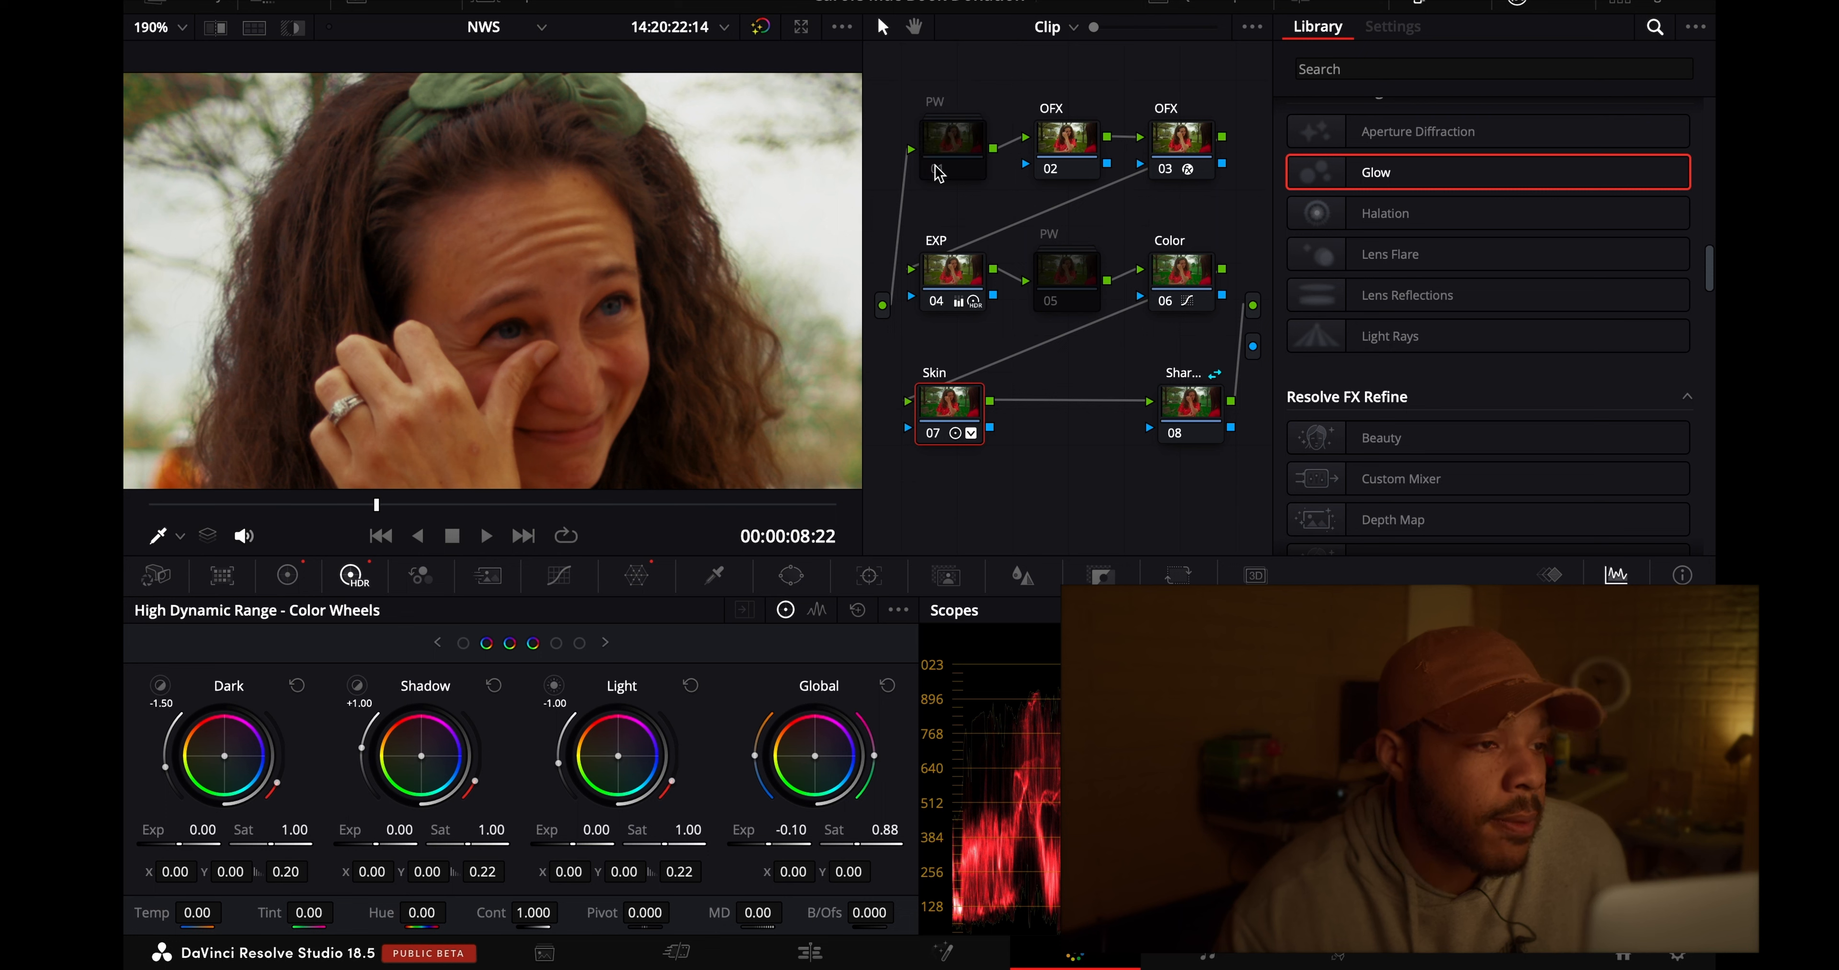
pyautogui.click(936, 168)
pyautogui.click(182, 27)
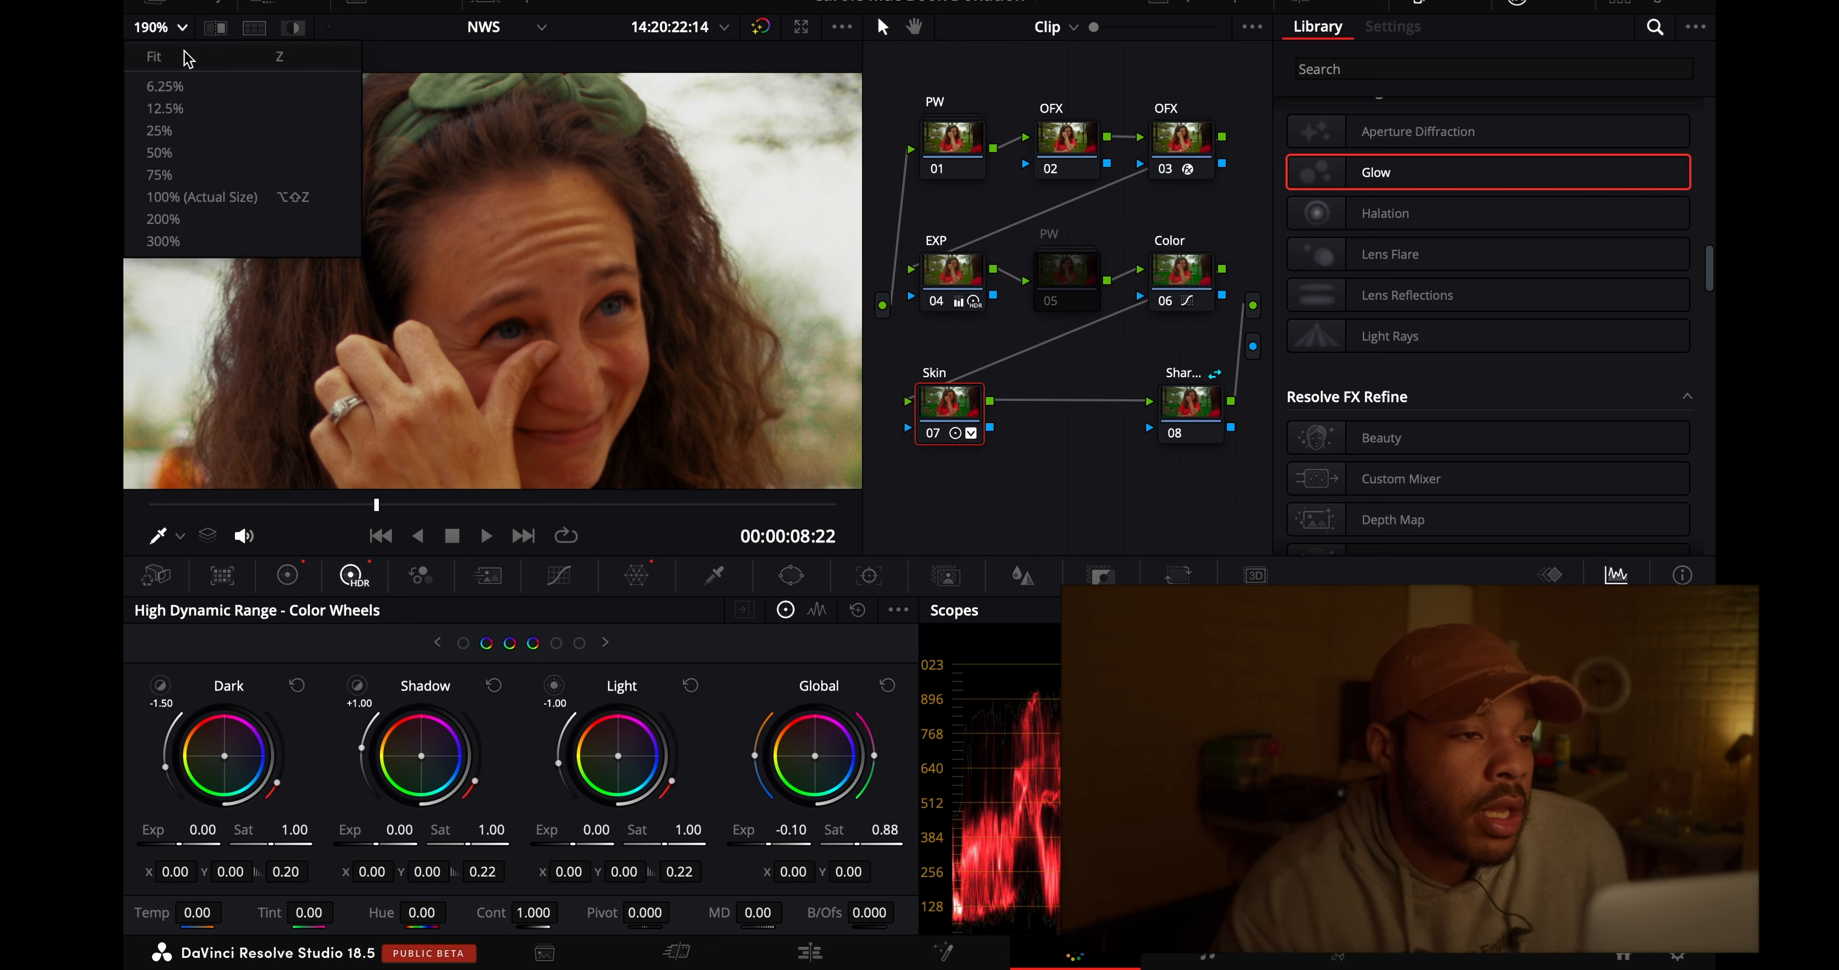
pyautogui.click(188, 58)
# - Play the clip at Quarter Timeline Proxy Resolution and restore the resolution to Full
pyautogui.press('space')
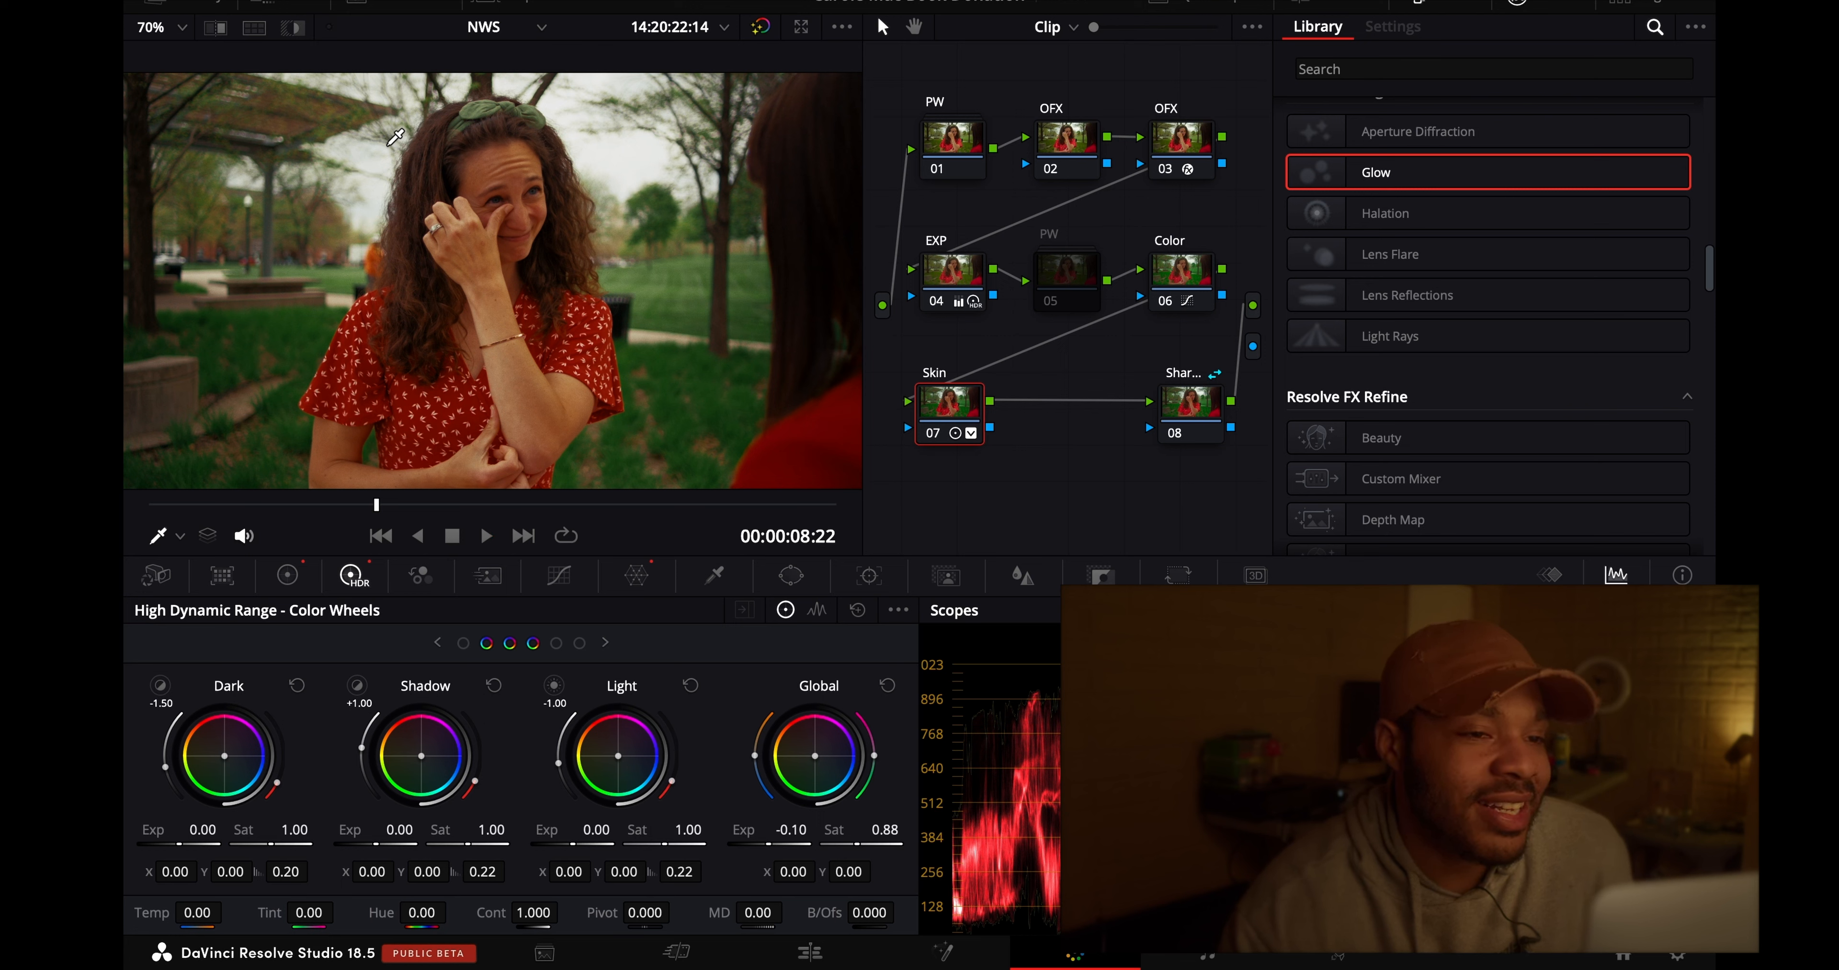
pyautogui.click(710, 2)
pyautogui.moveTo(764, 82)
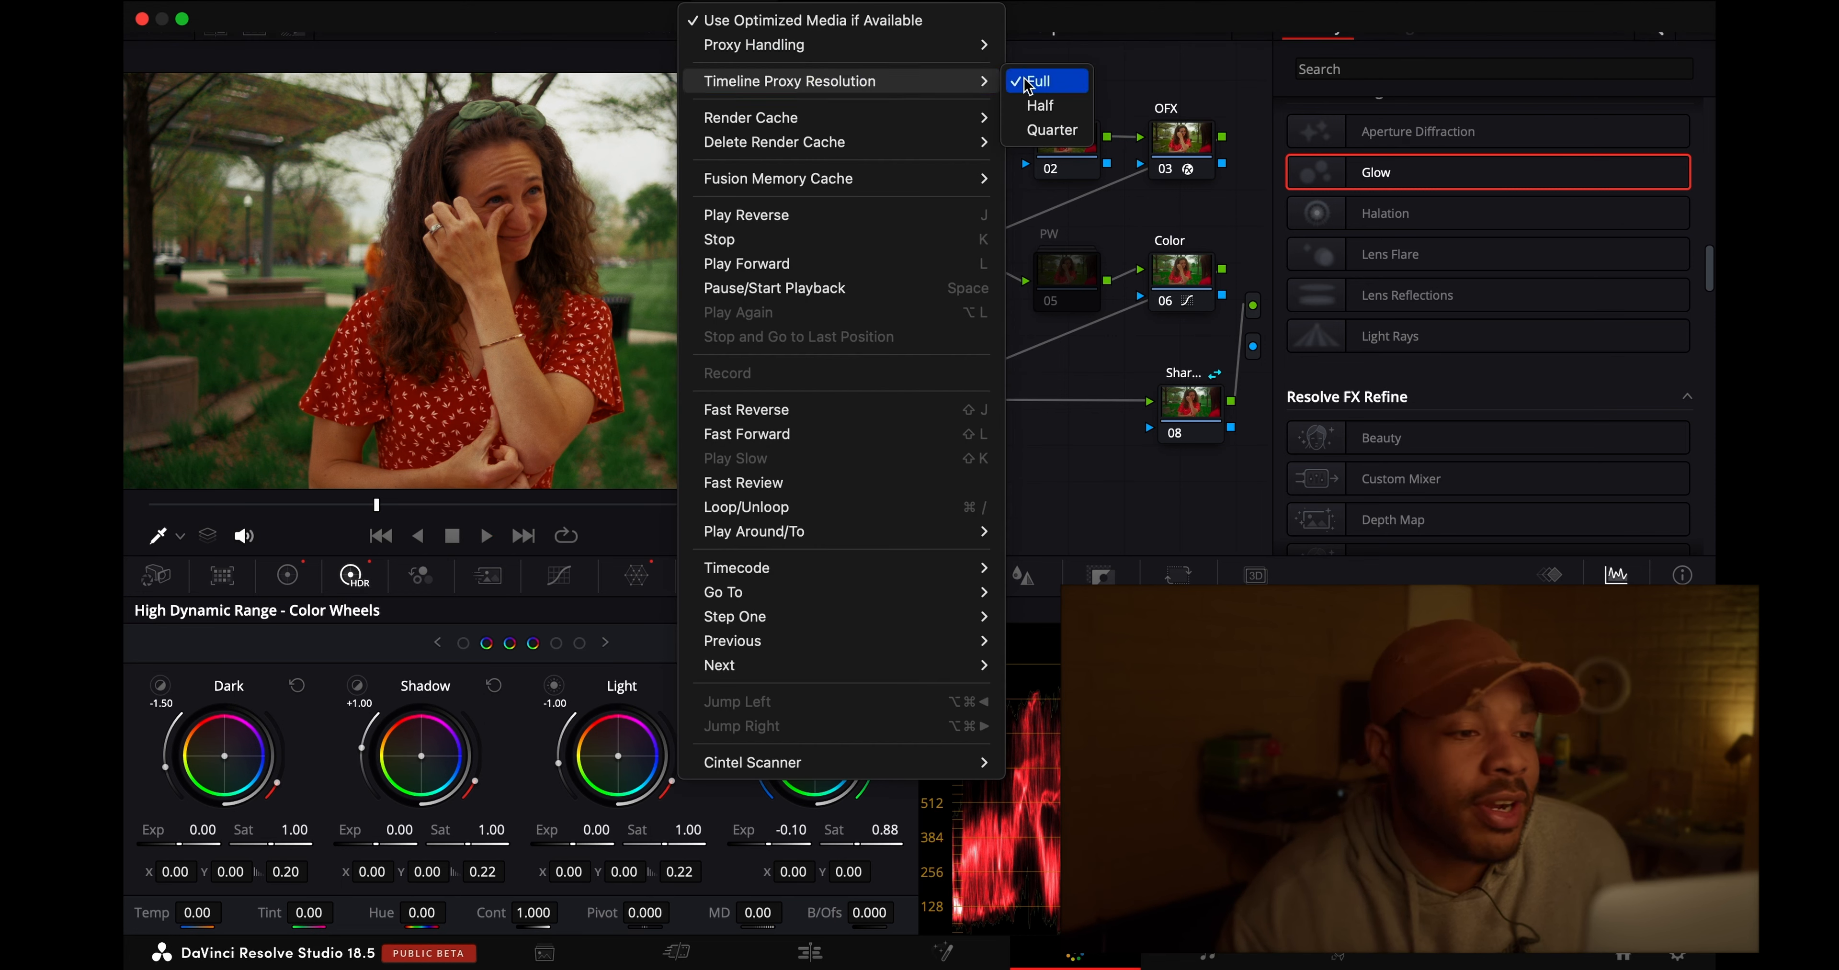
pyautogui.click(1036, 125)
pyautogui.click(711, 2)
pyautogui.moveTo(959, 86)
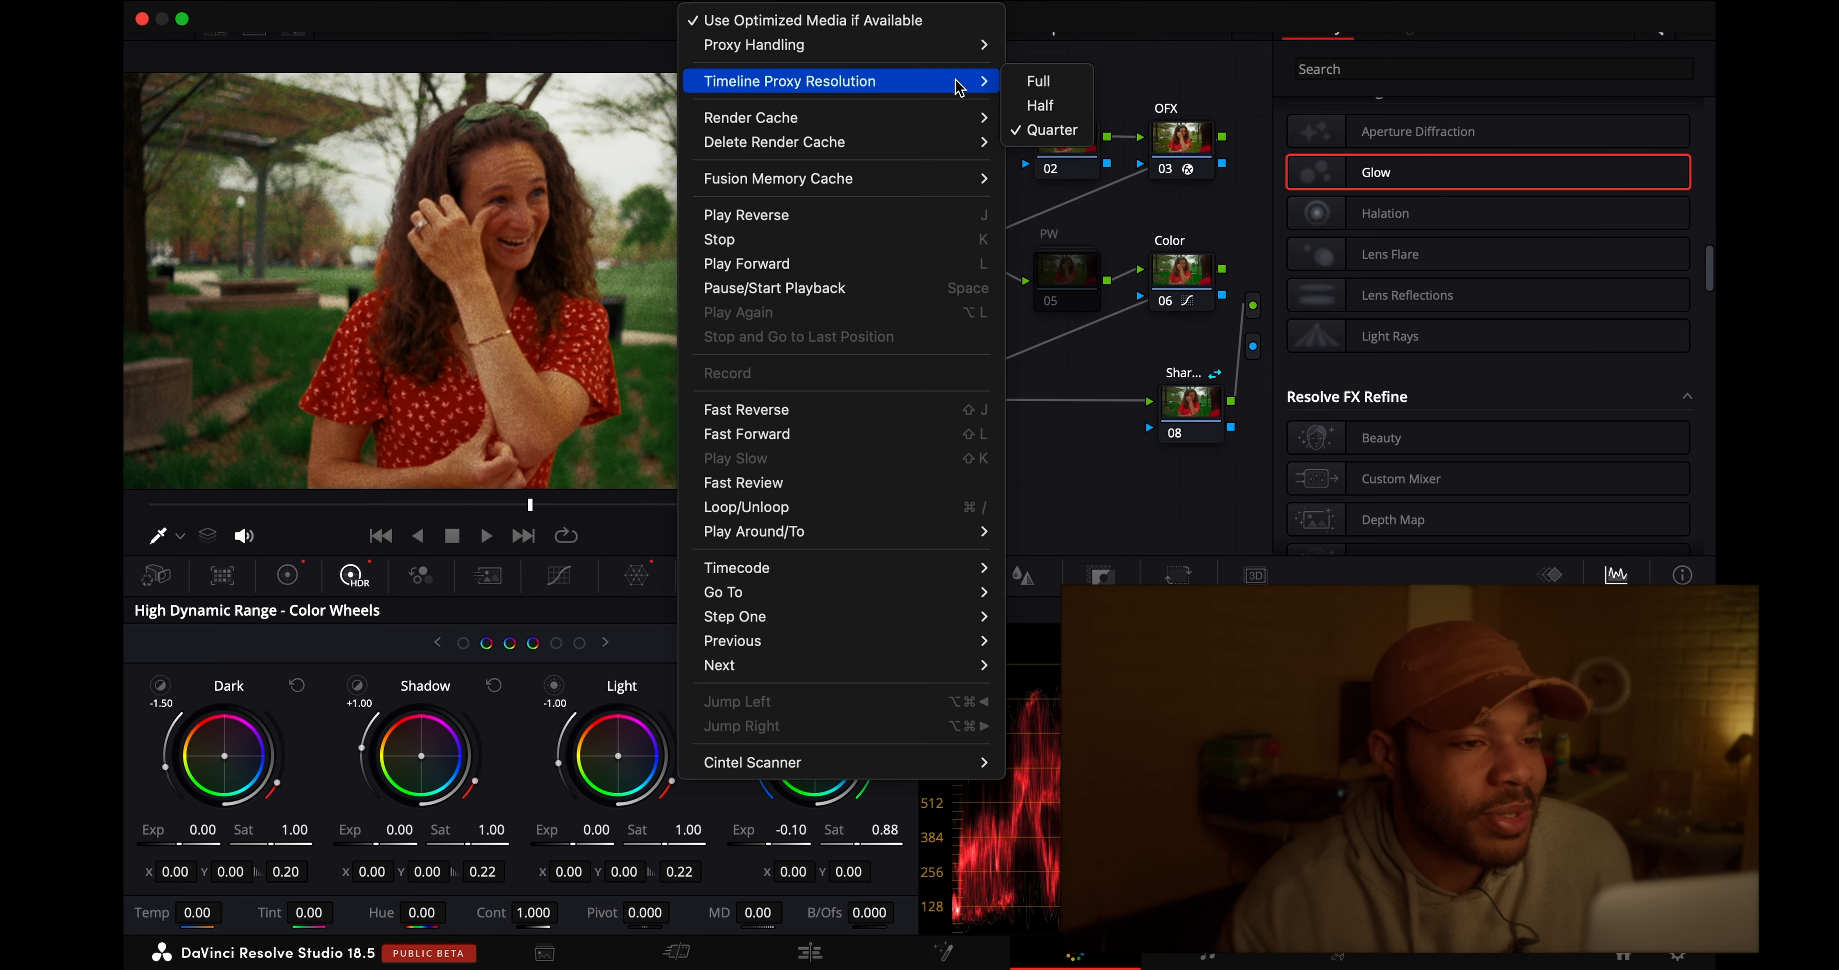
pyautogui.click(1038, 80)
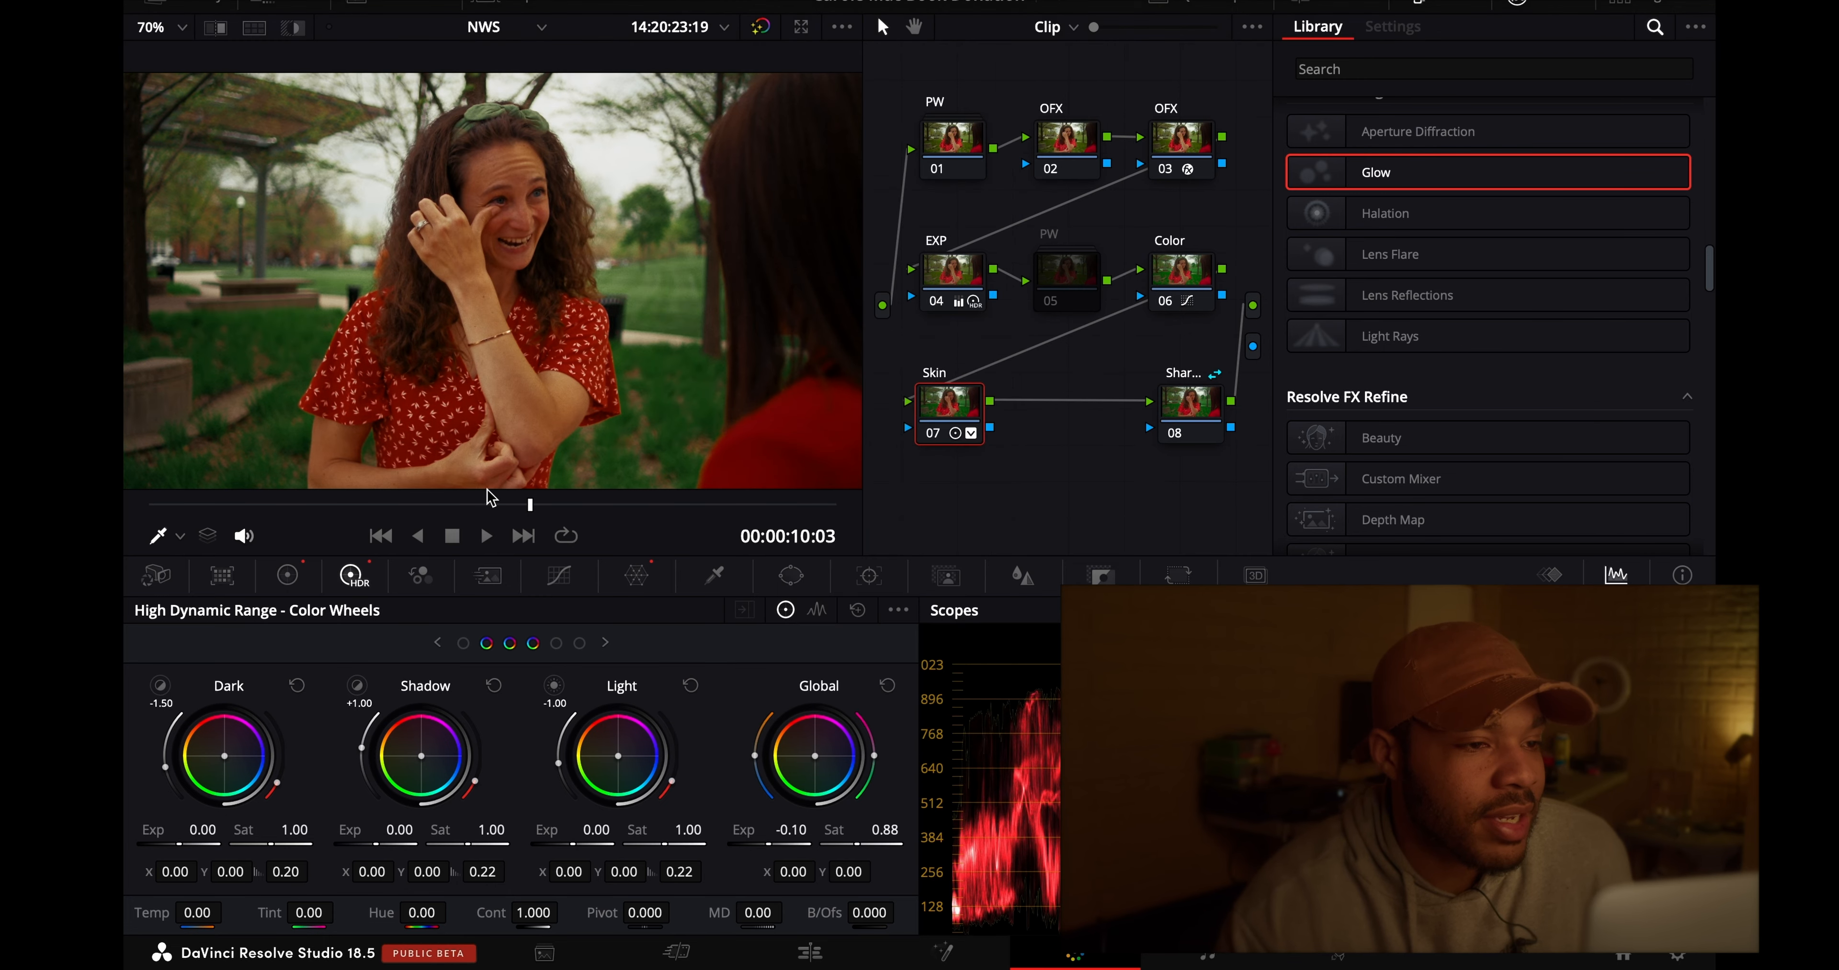
# - Scrub through clip 02 to review the grade, ending at 00:00:09:15
pyautogui.moveTo(476, 508); pyautogui.dragTo(735, 553)
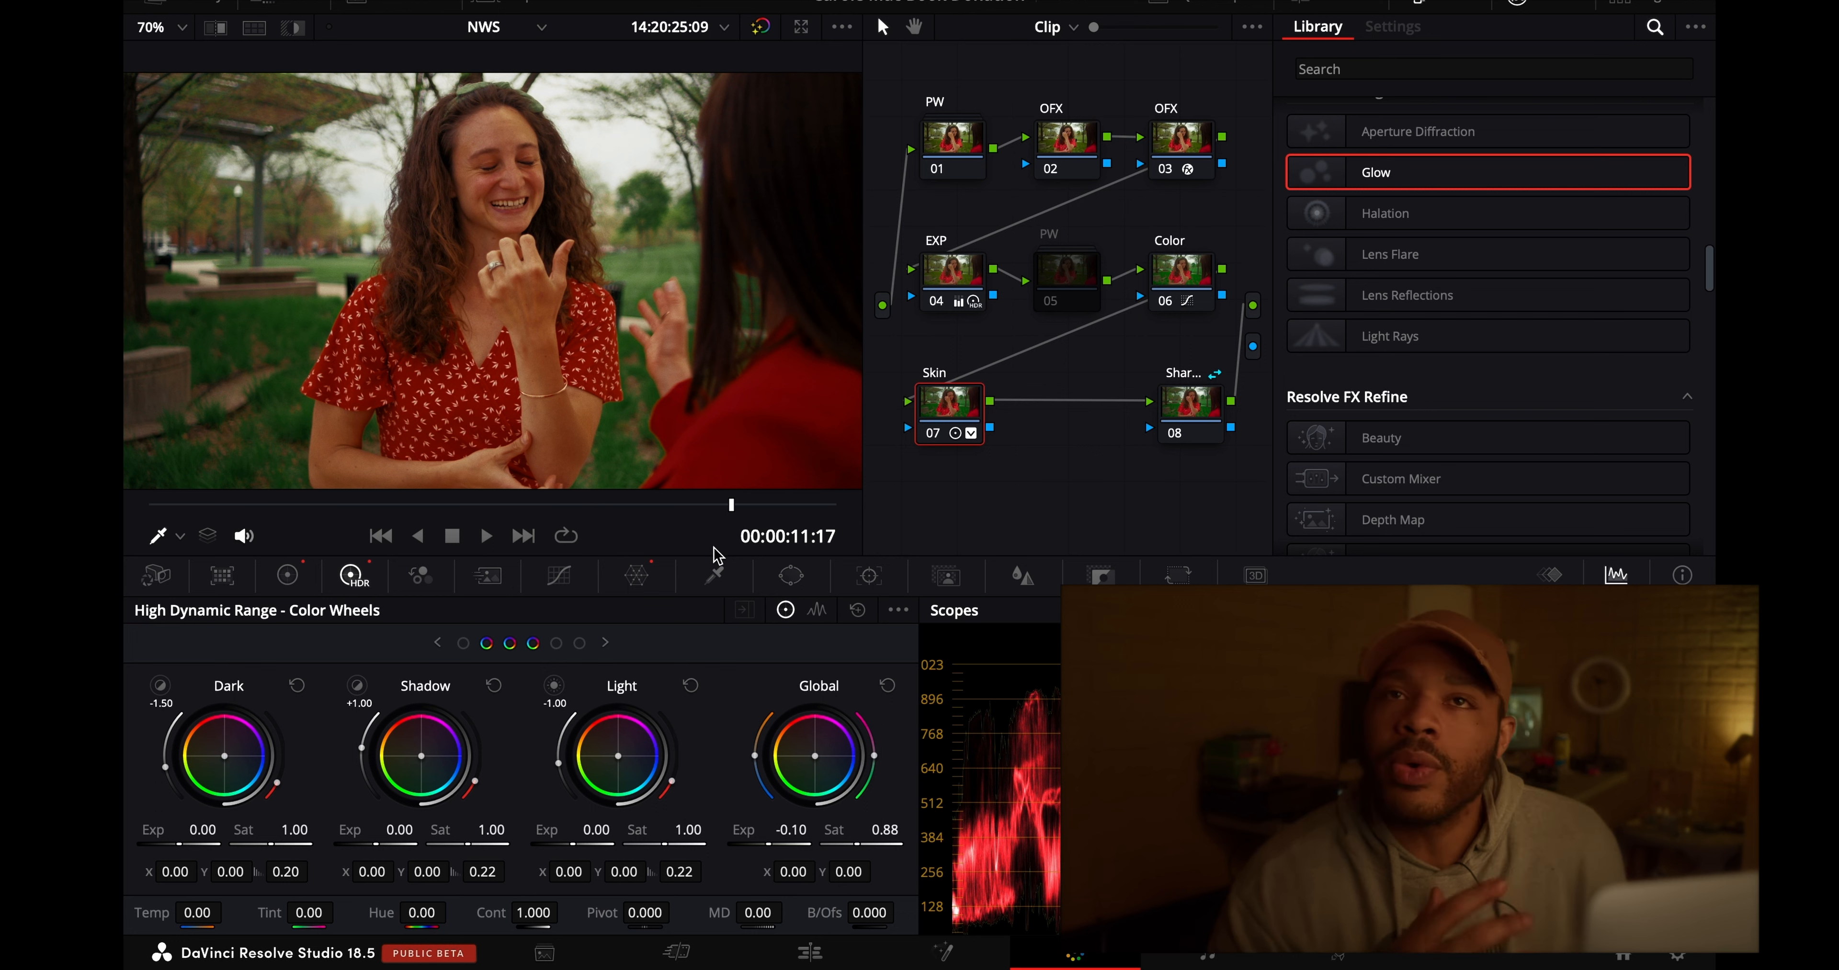
pyautogui.click(668, 508)
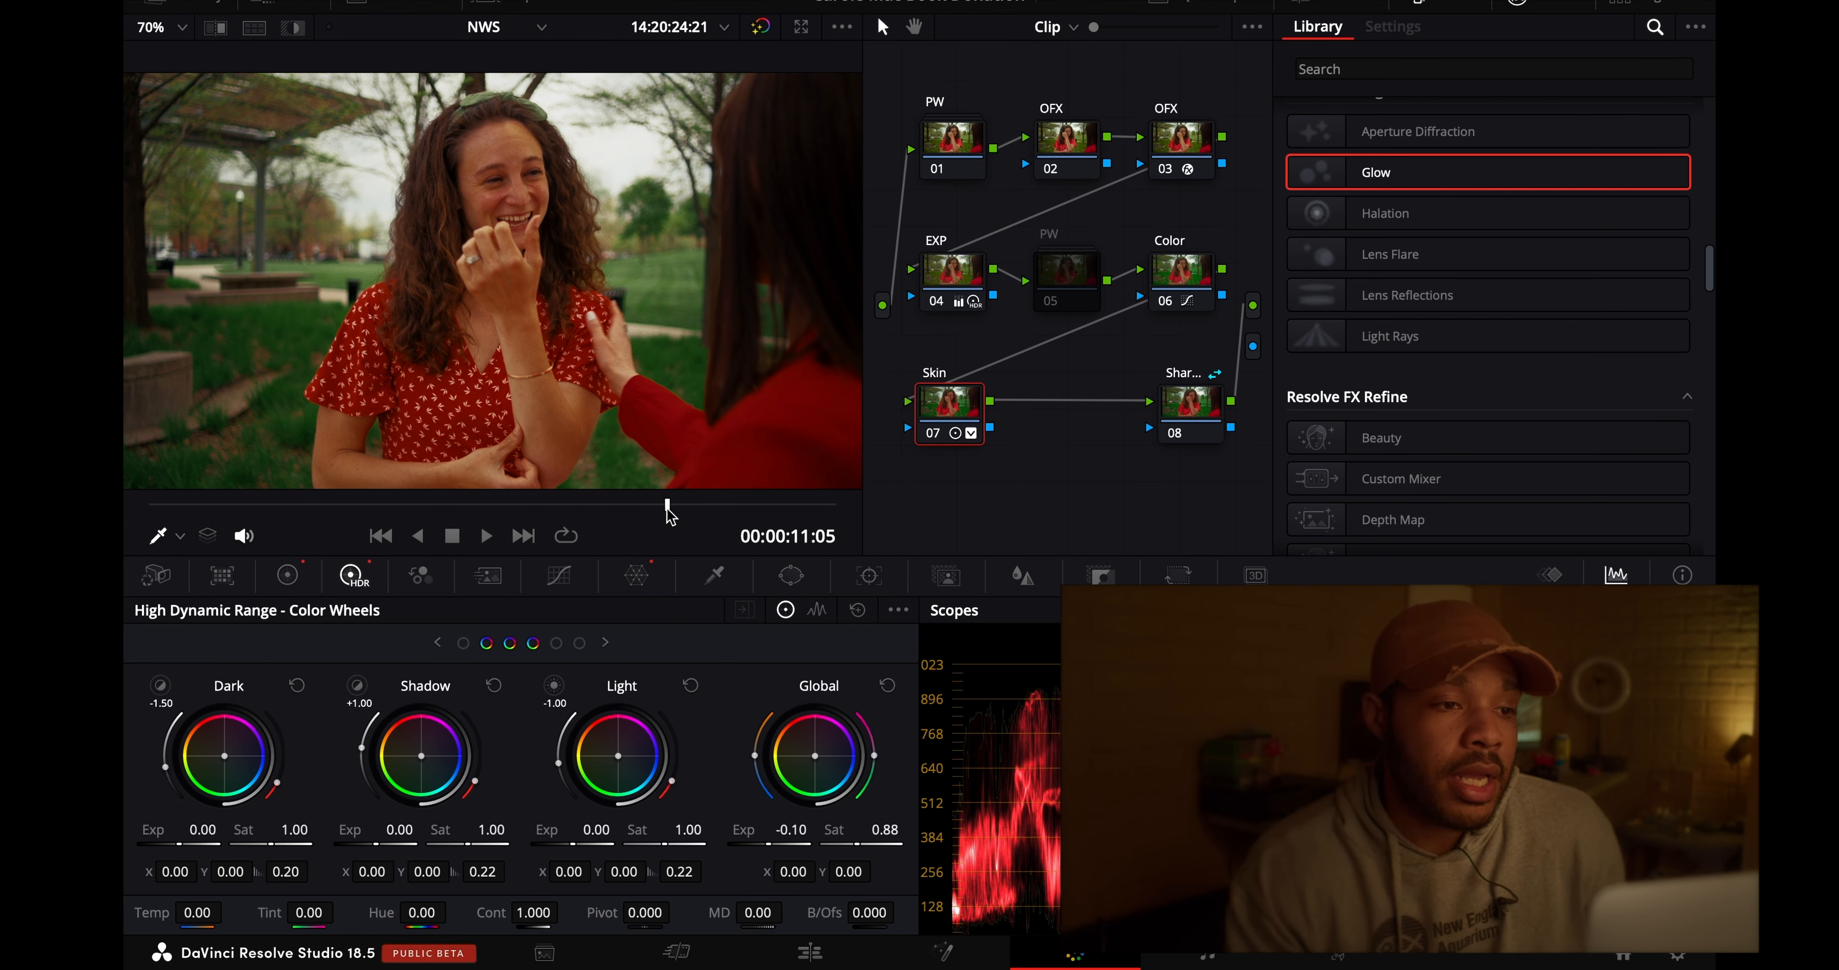
pyautogui.moveTo(668, 506); pyautogui.dragTo(429, 506)
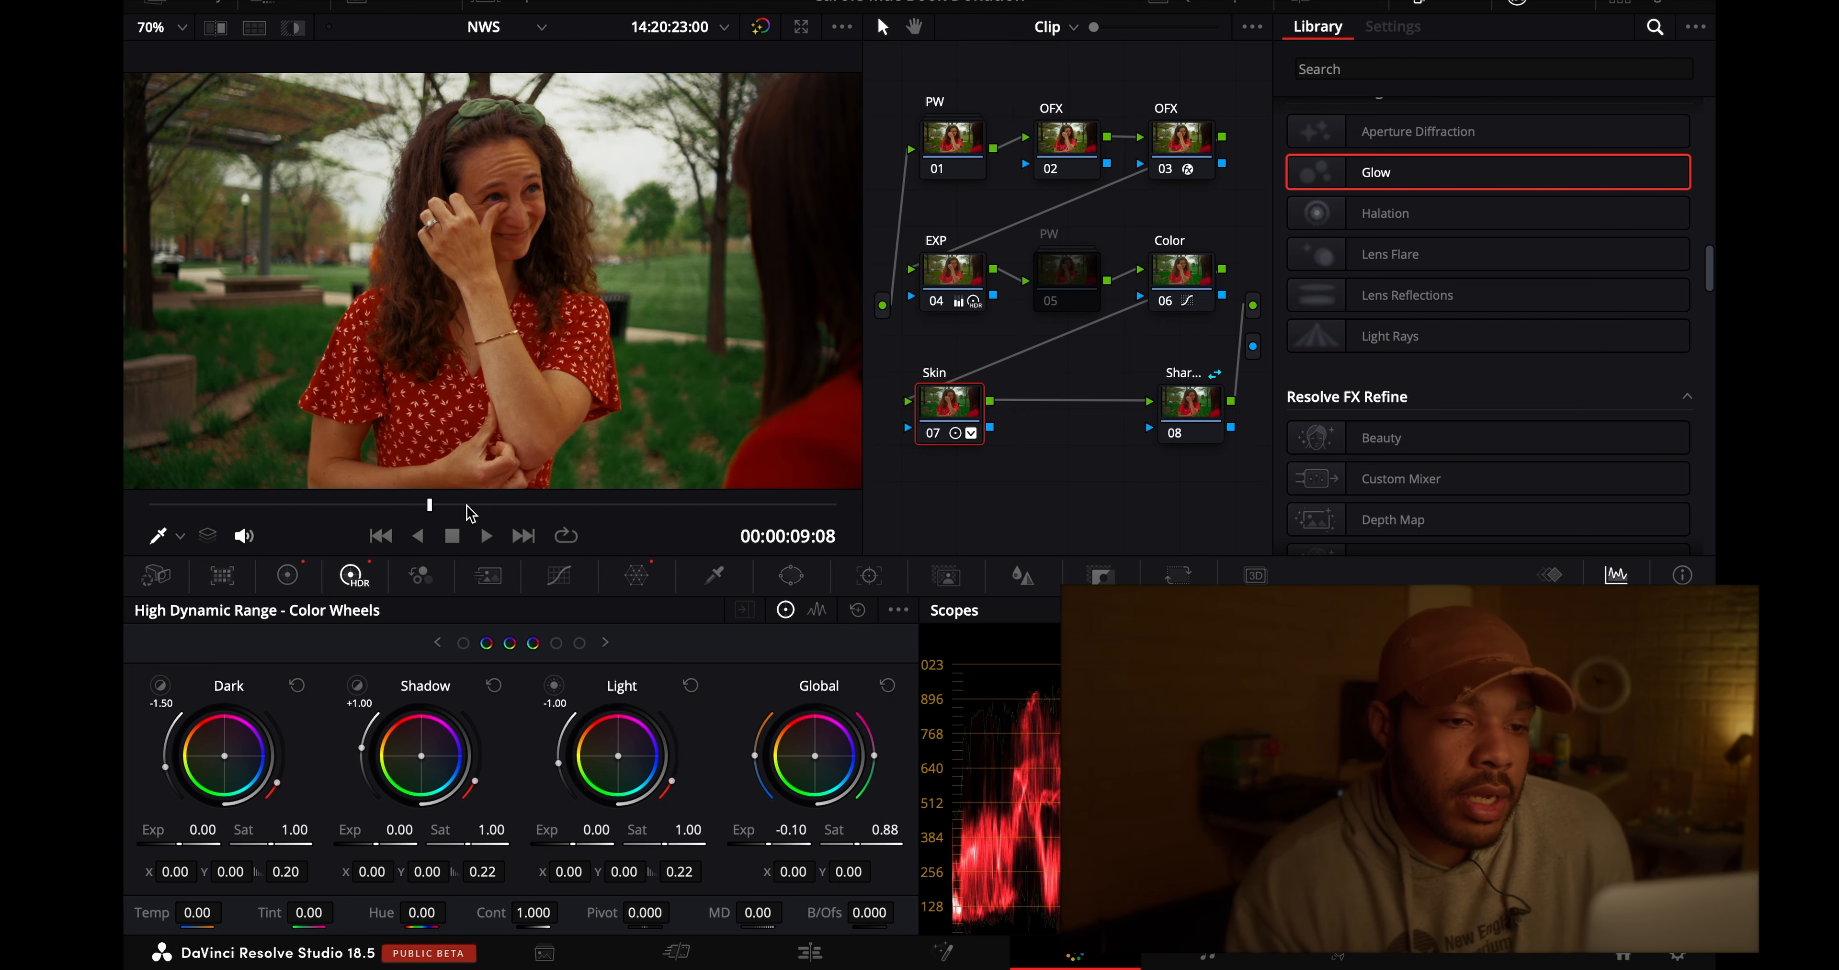
pyautogui.click(467, 506)
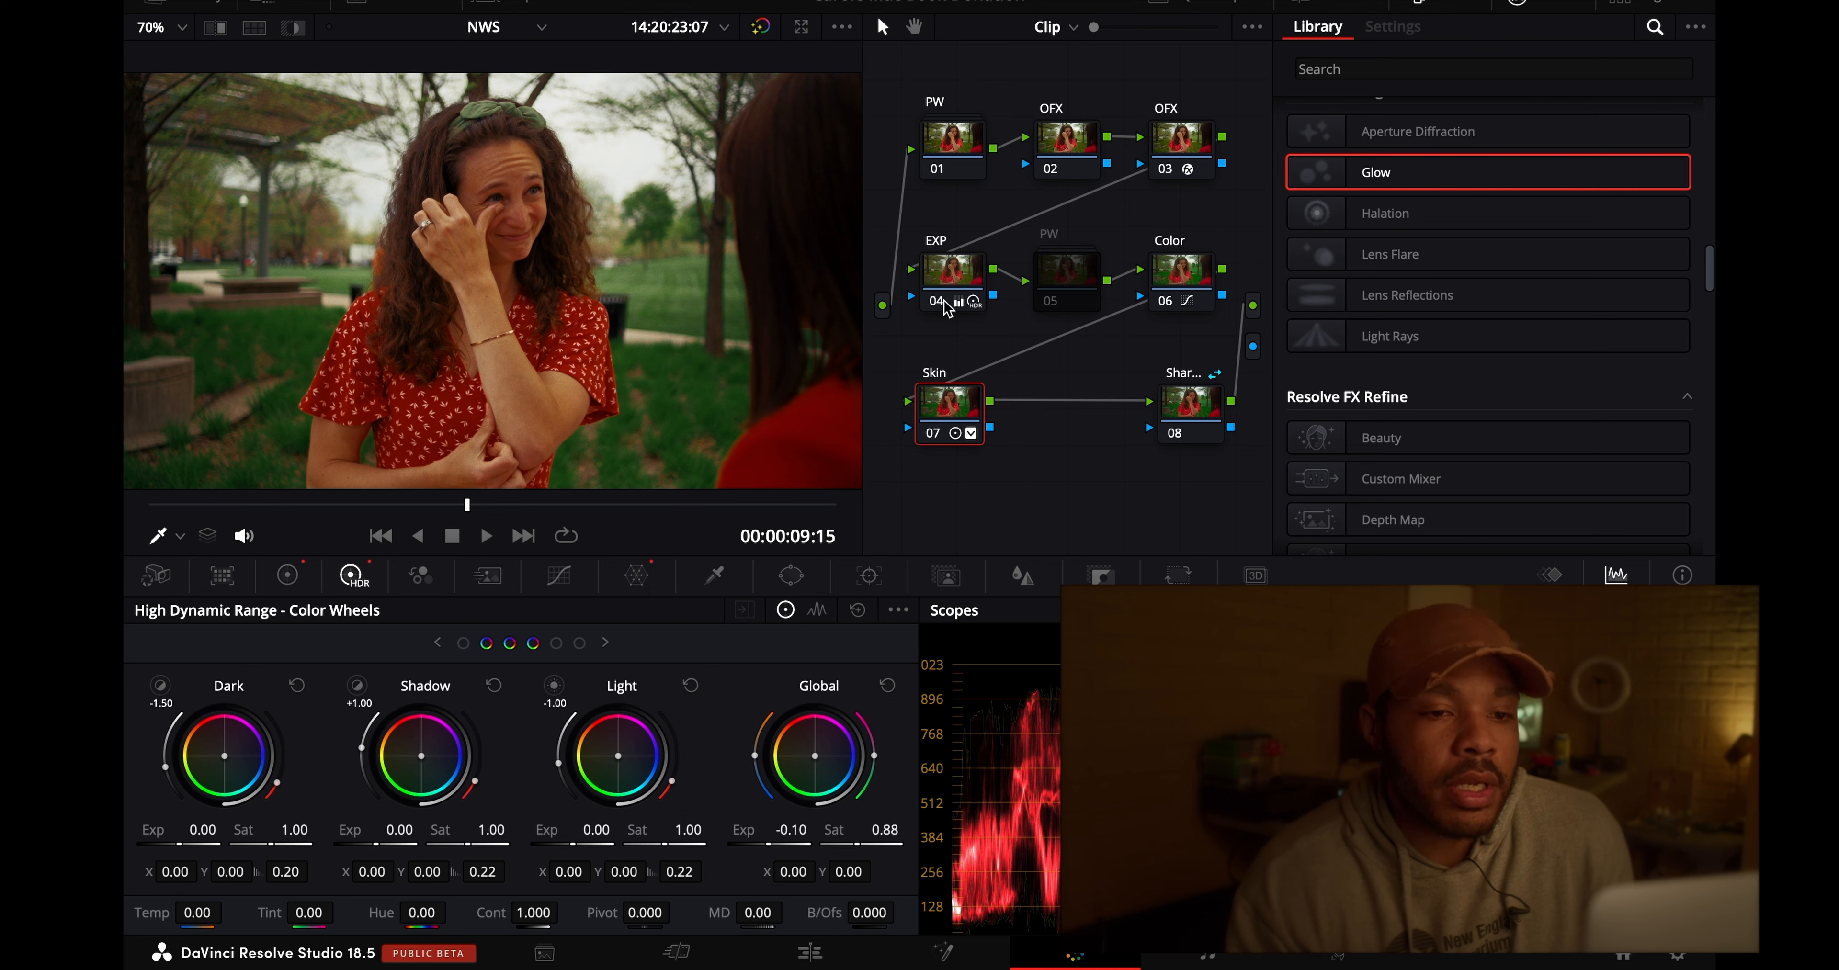
# - Disable the Skin 07, EXP 04, Color 06, PW 01 and Glow 03 nodes and compare the picture with all grades bypassed
pyautogui.click(933, 433)
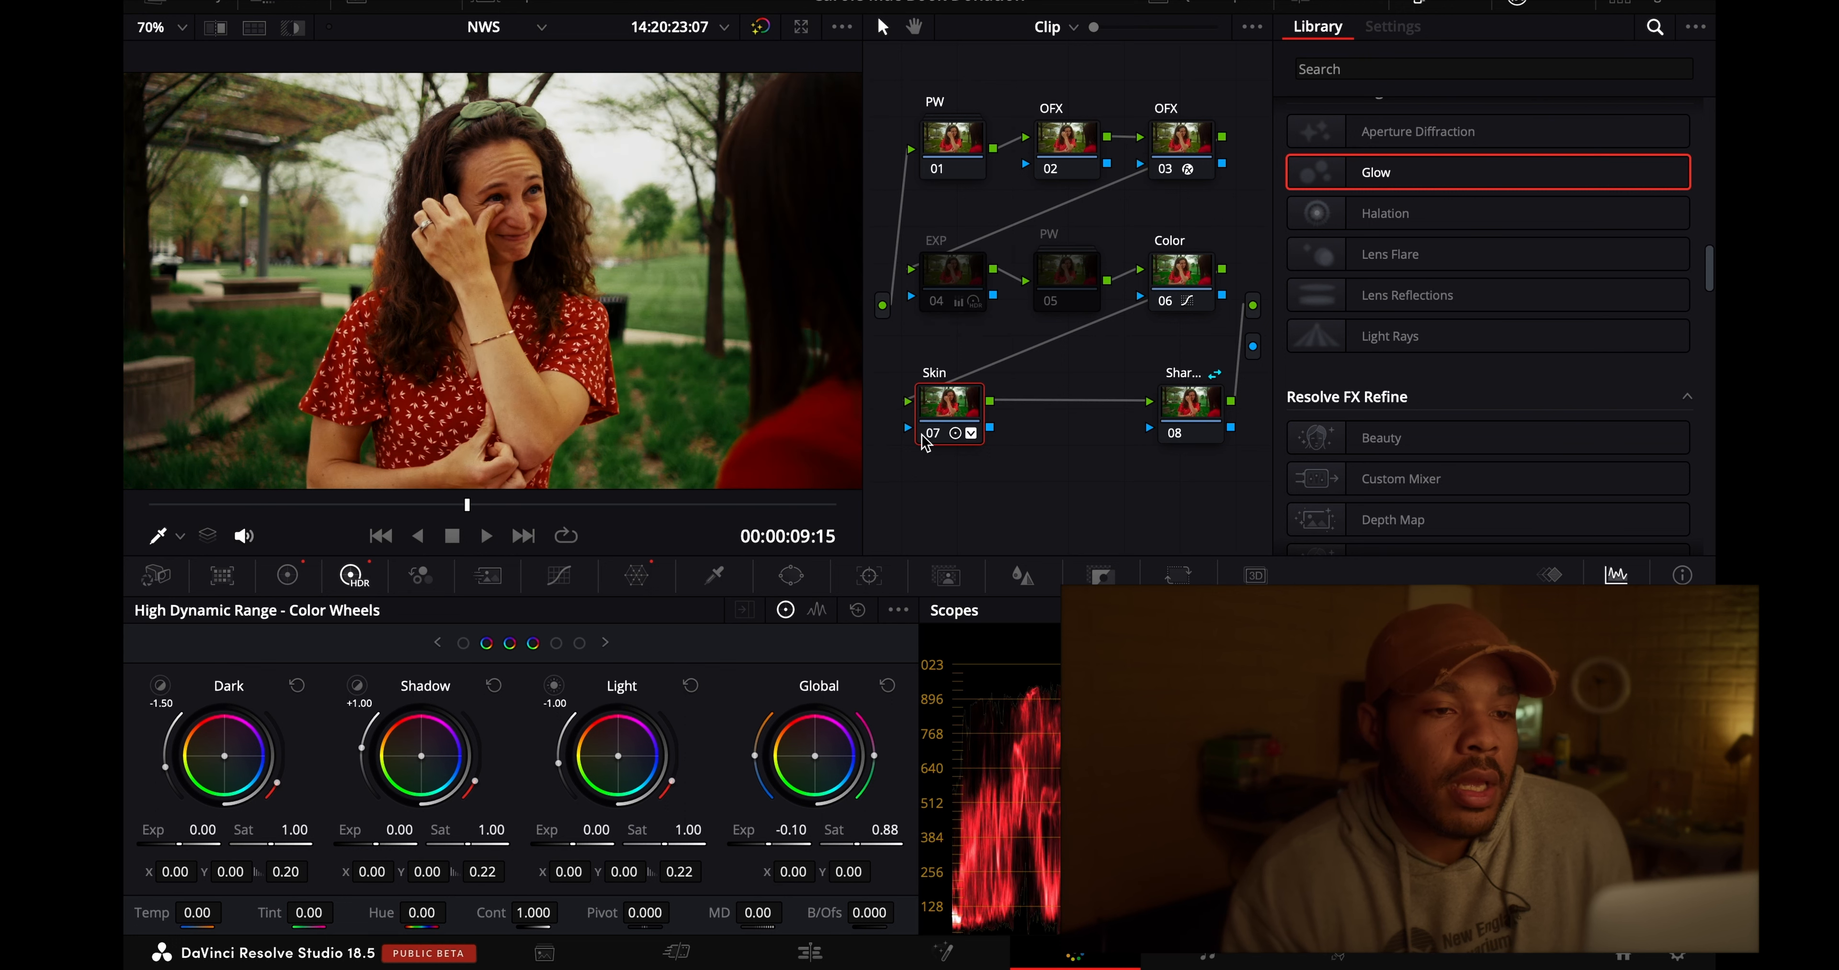
pyautogui.click(1165, 300)
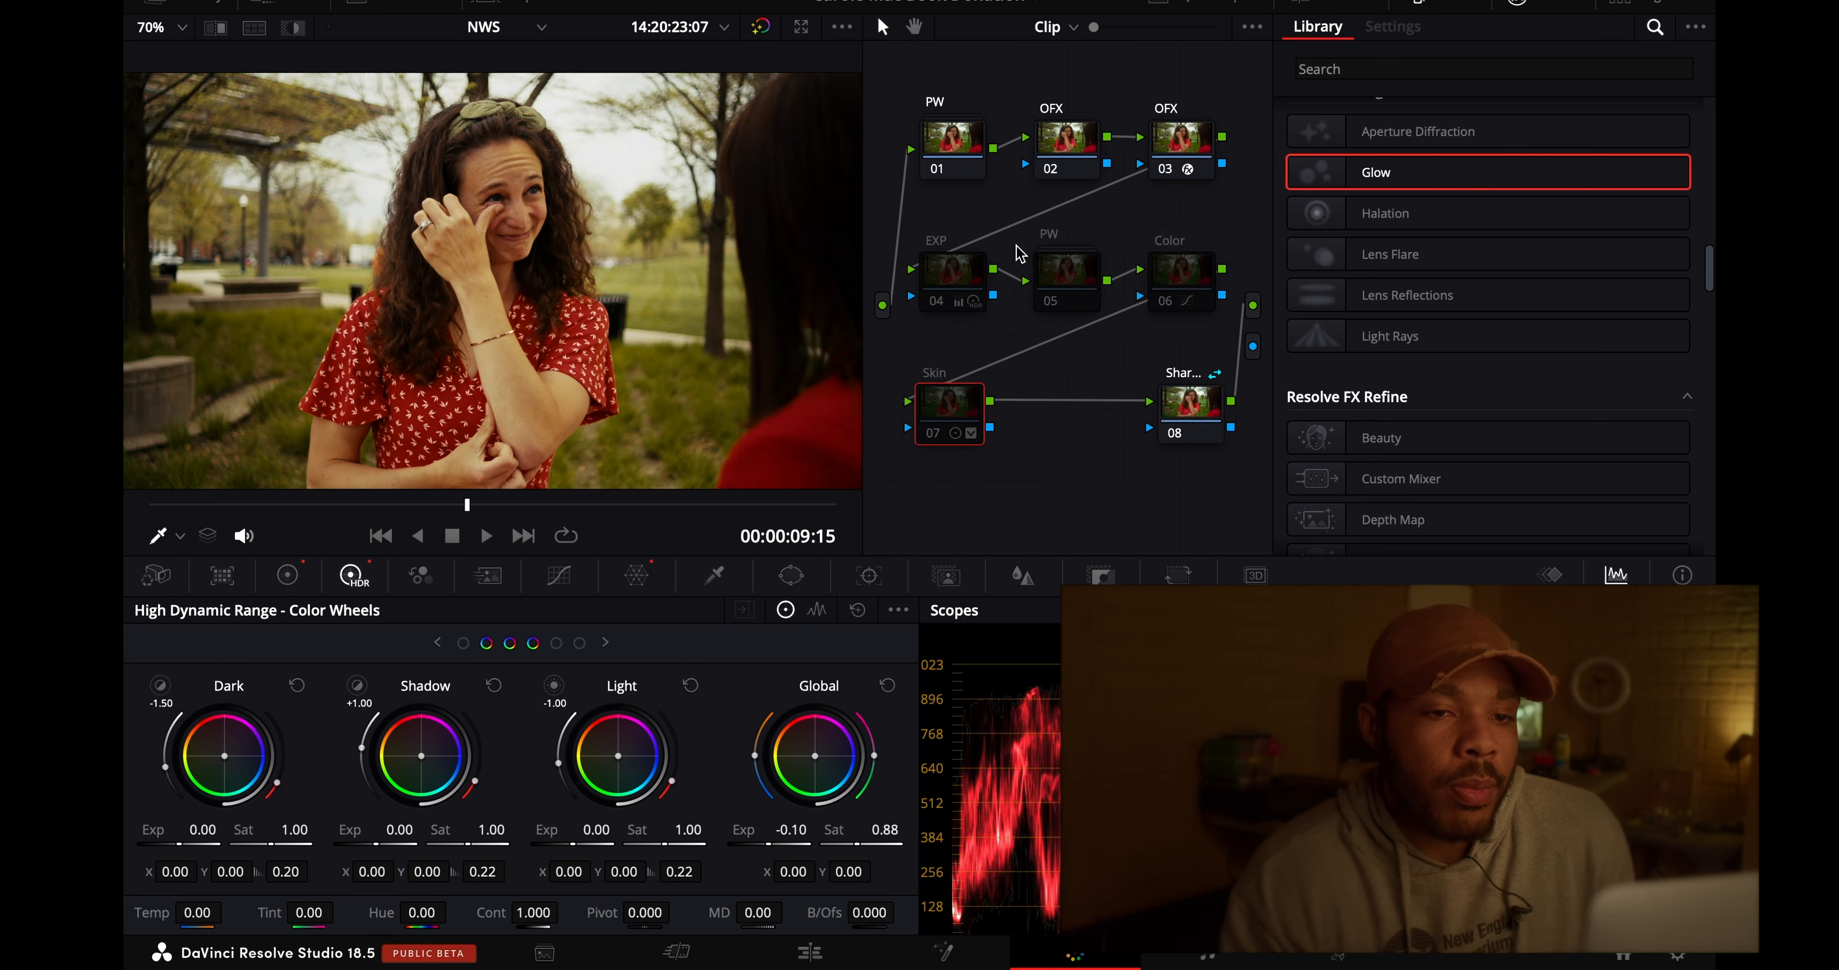
pyautogui.click(1183, 154)
pyautogui.click(1166, 169)
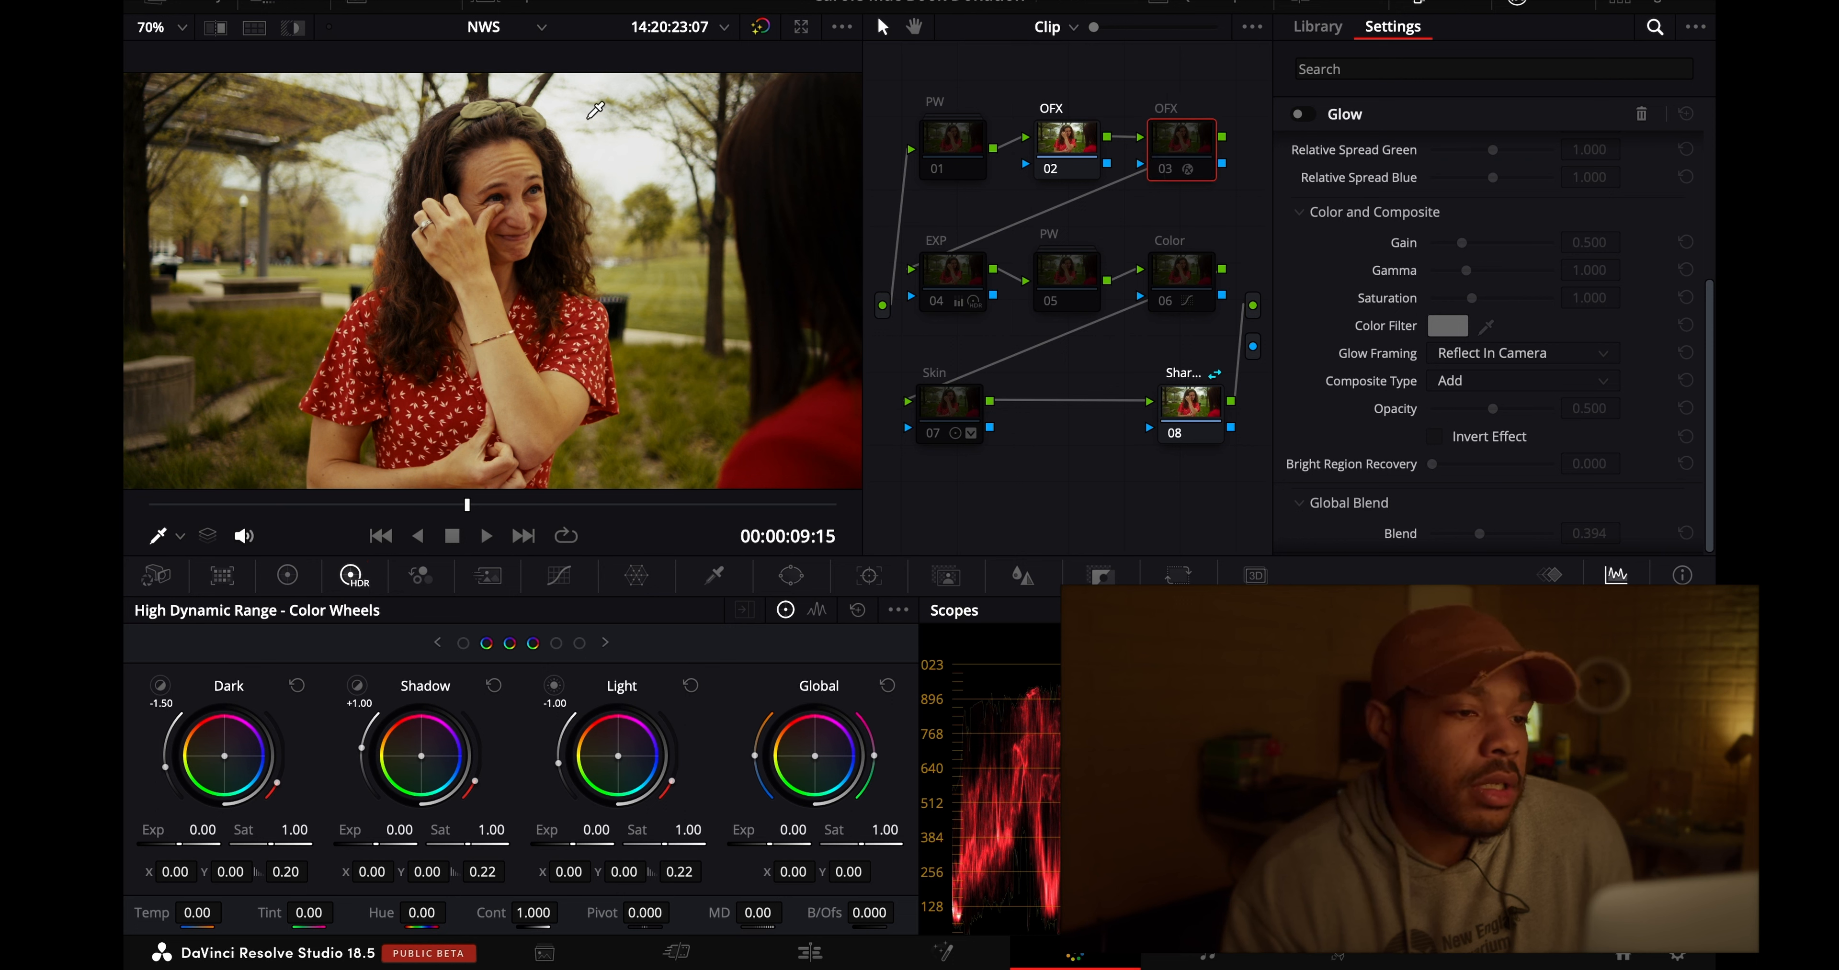
pyautogui.click(763, 33)
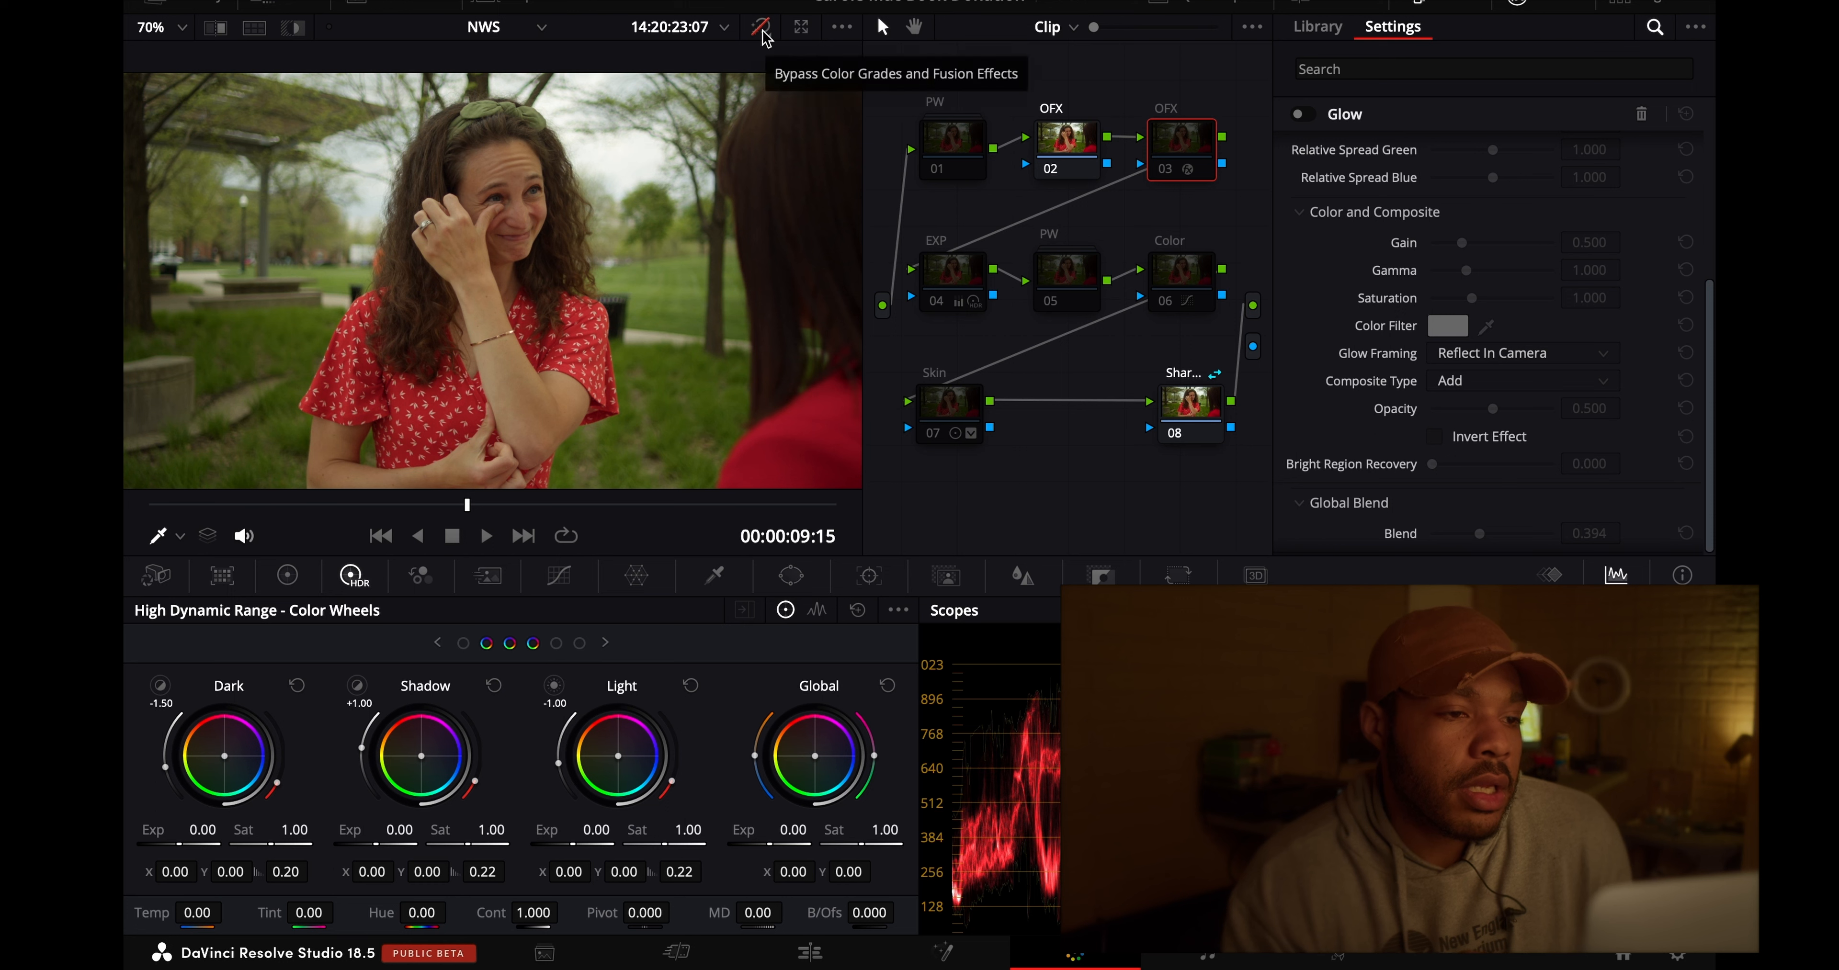
pyautogui.click(762, 33)
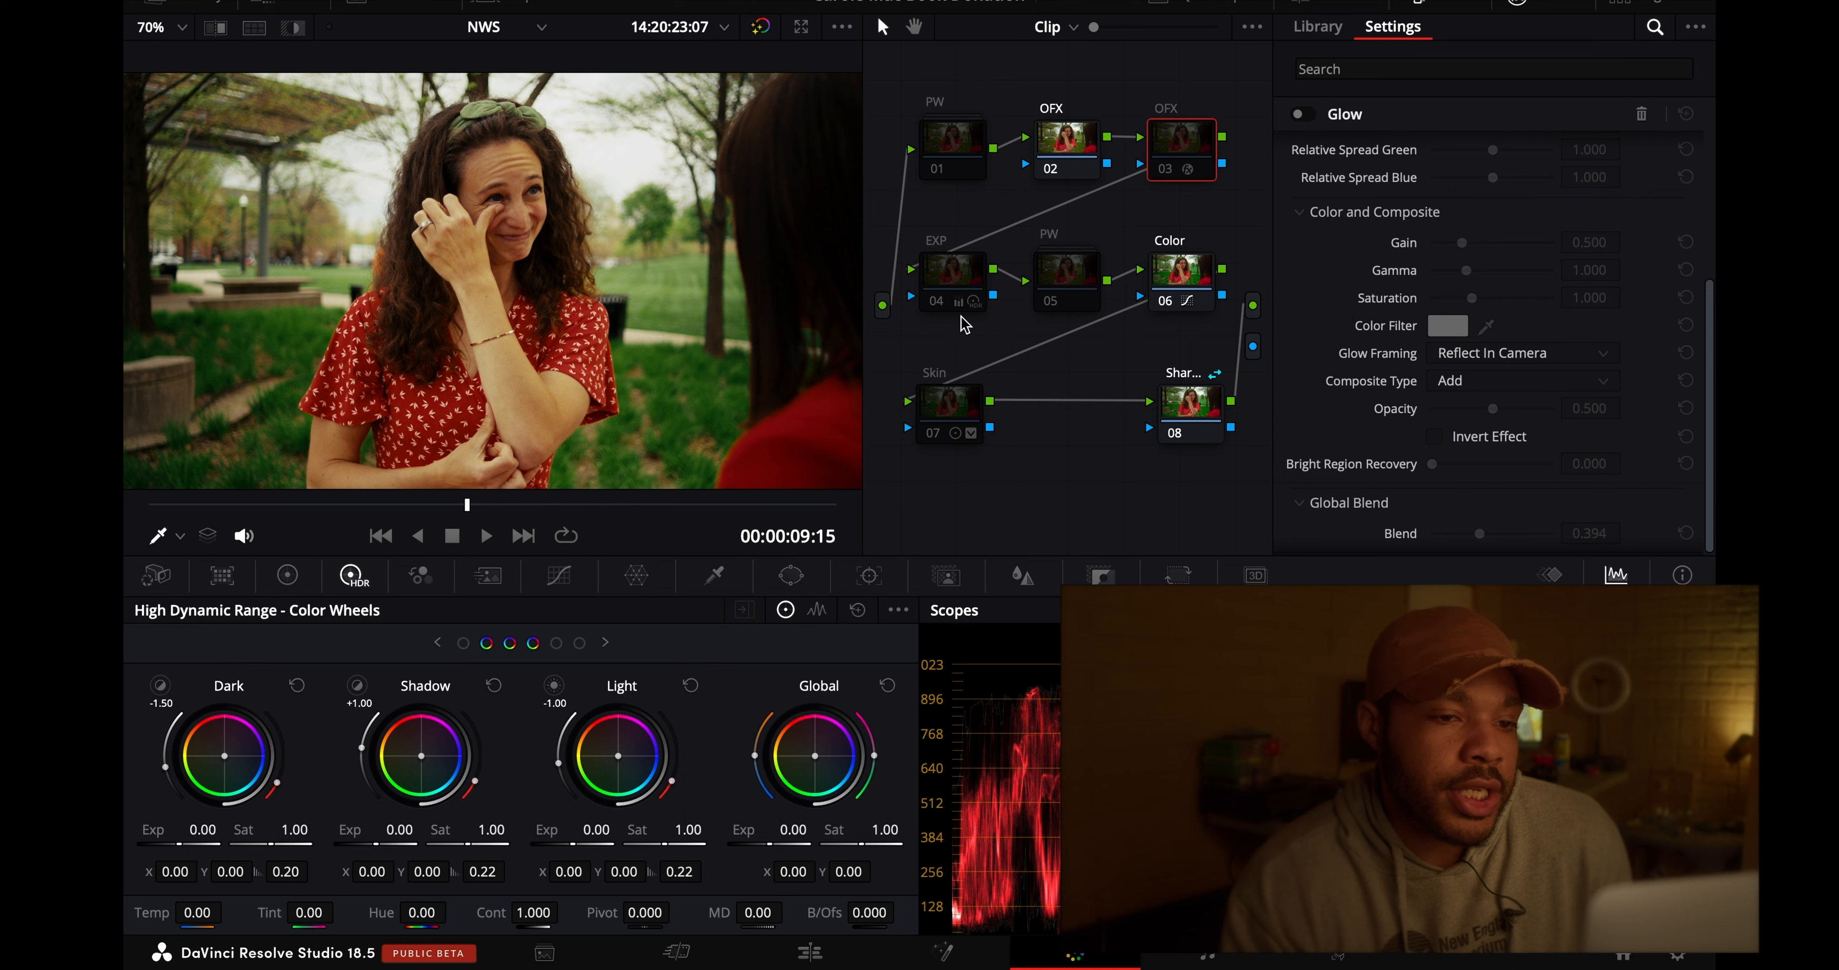
# - Re-enable the EXP 04, Skin 07 and PW 01 nodes one by one, checking PW node 05 on and off
pyautogui.click(936, 303)
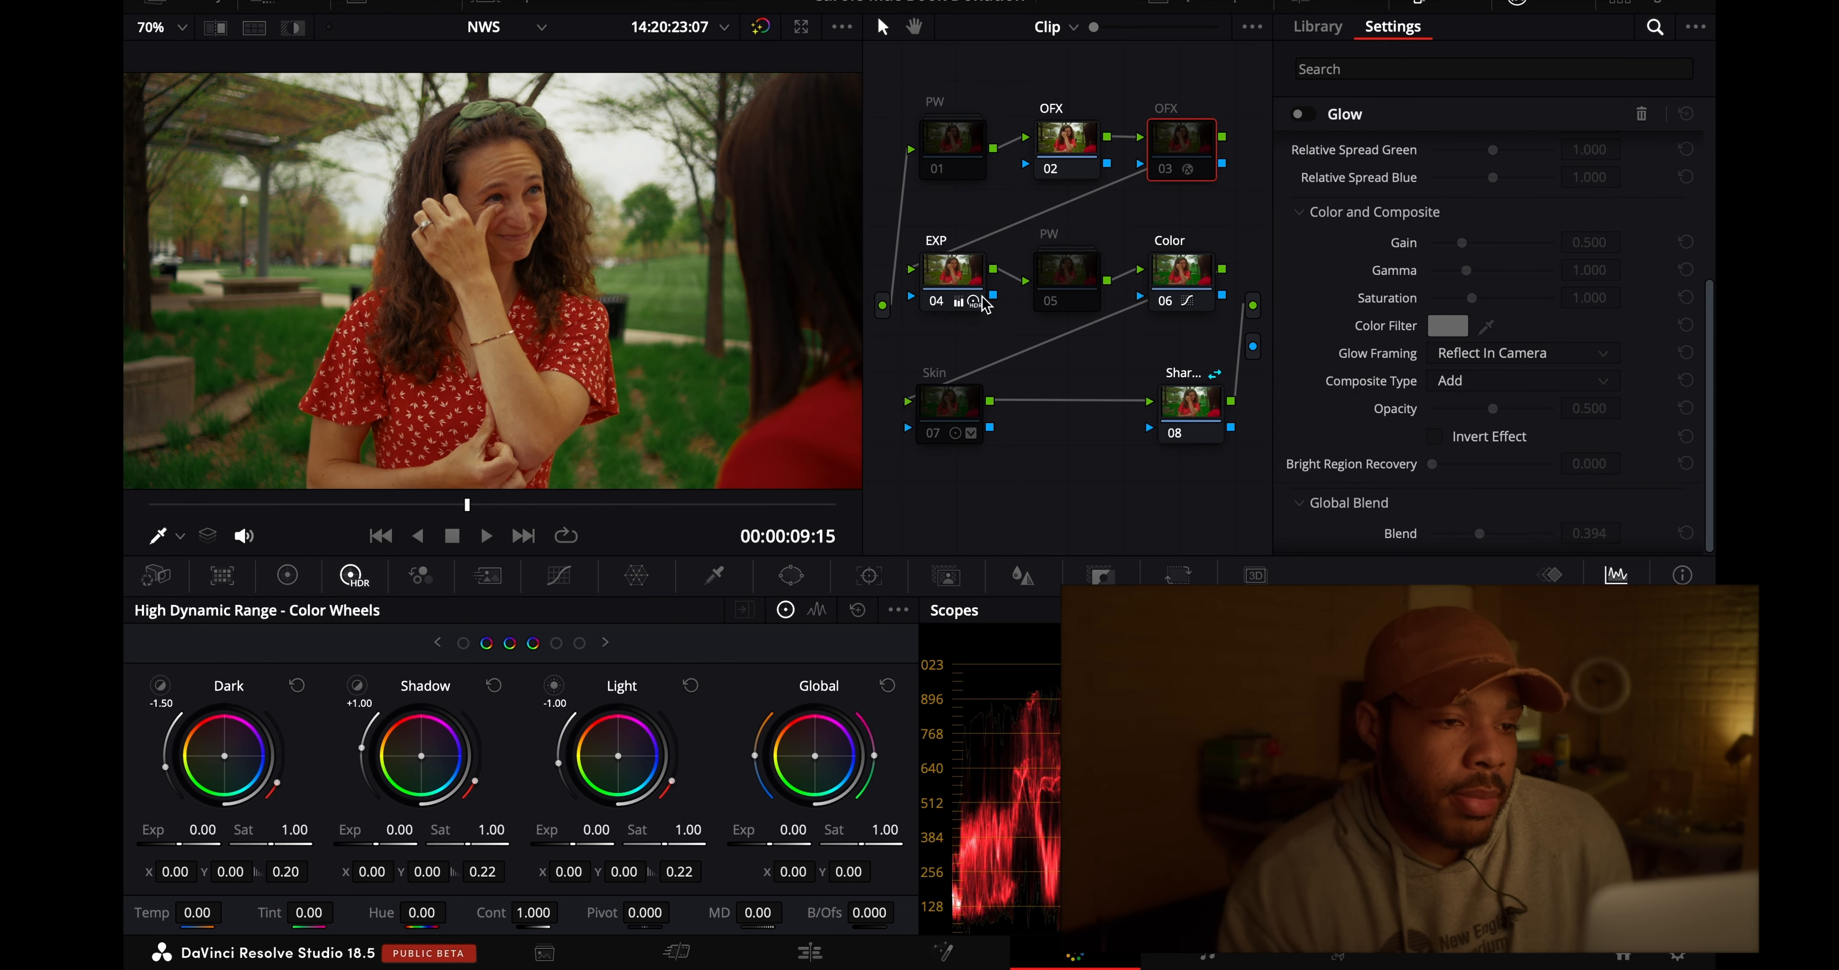
pyautogui.click(1049, 301)
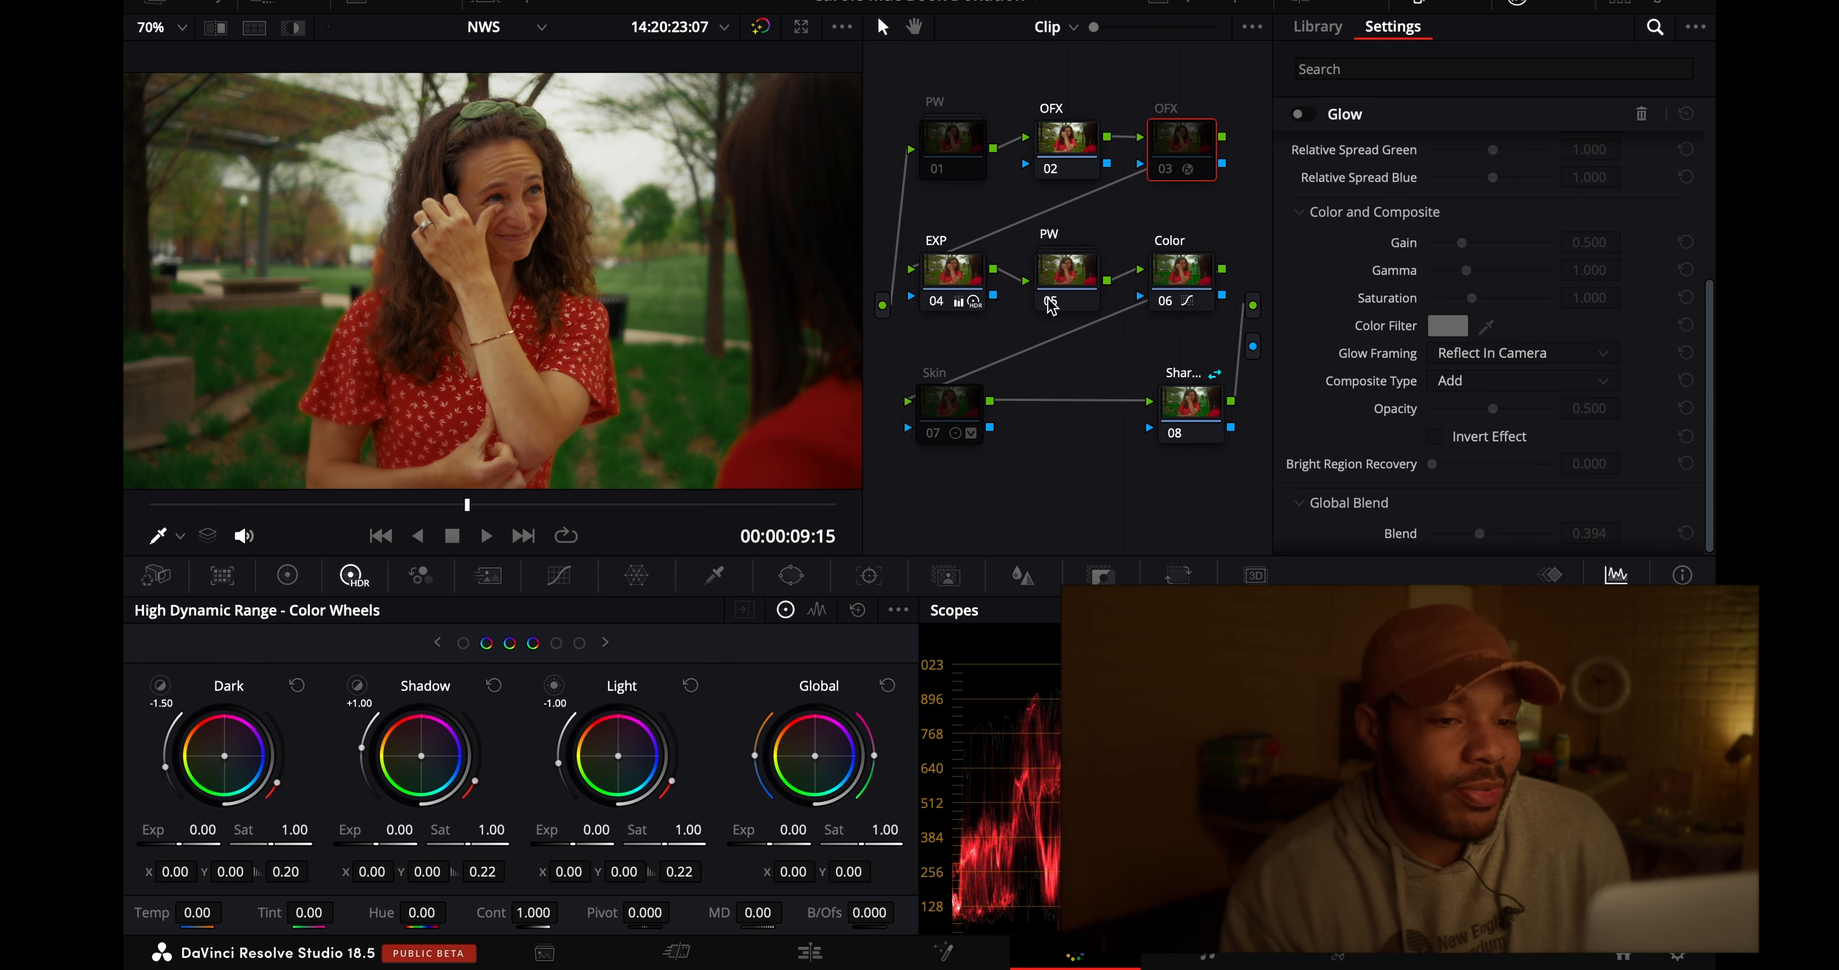
pyautogui.click(1051, 303)
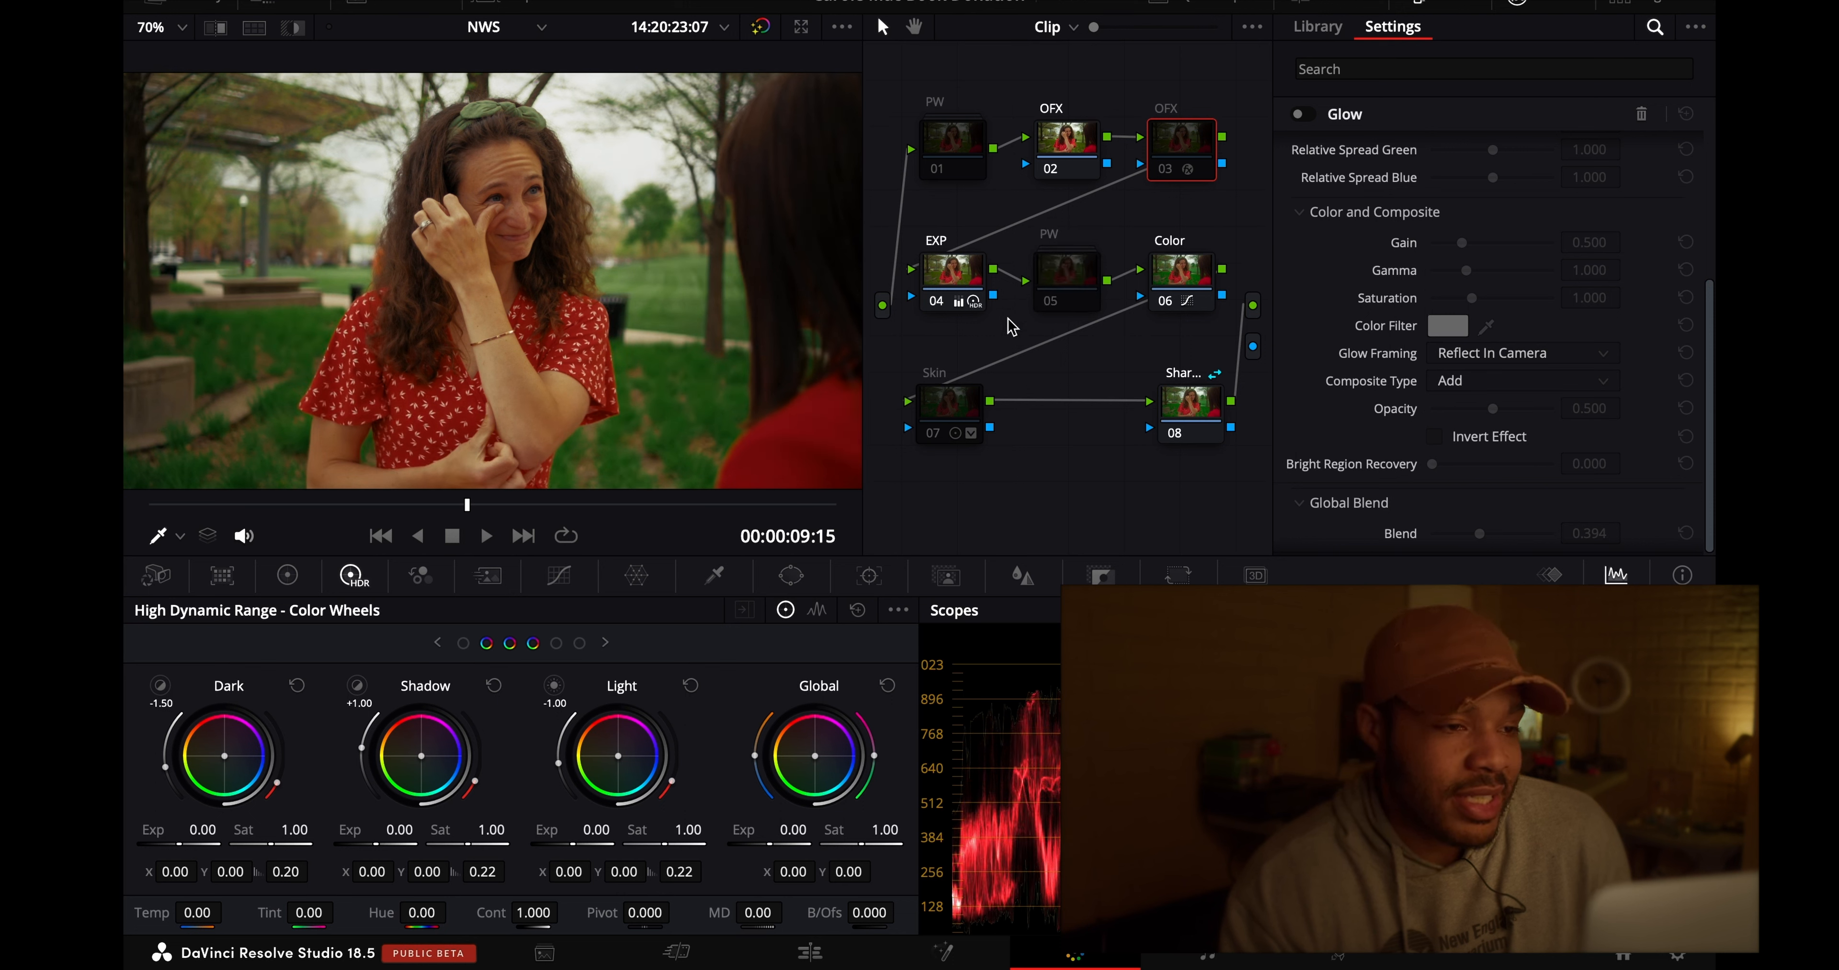
pyautogui.click(933, 437)
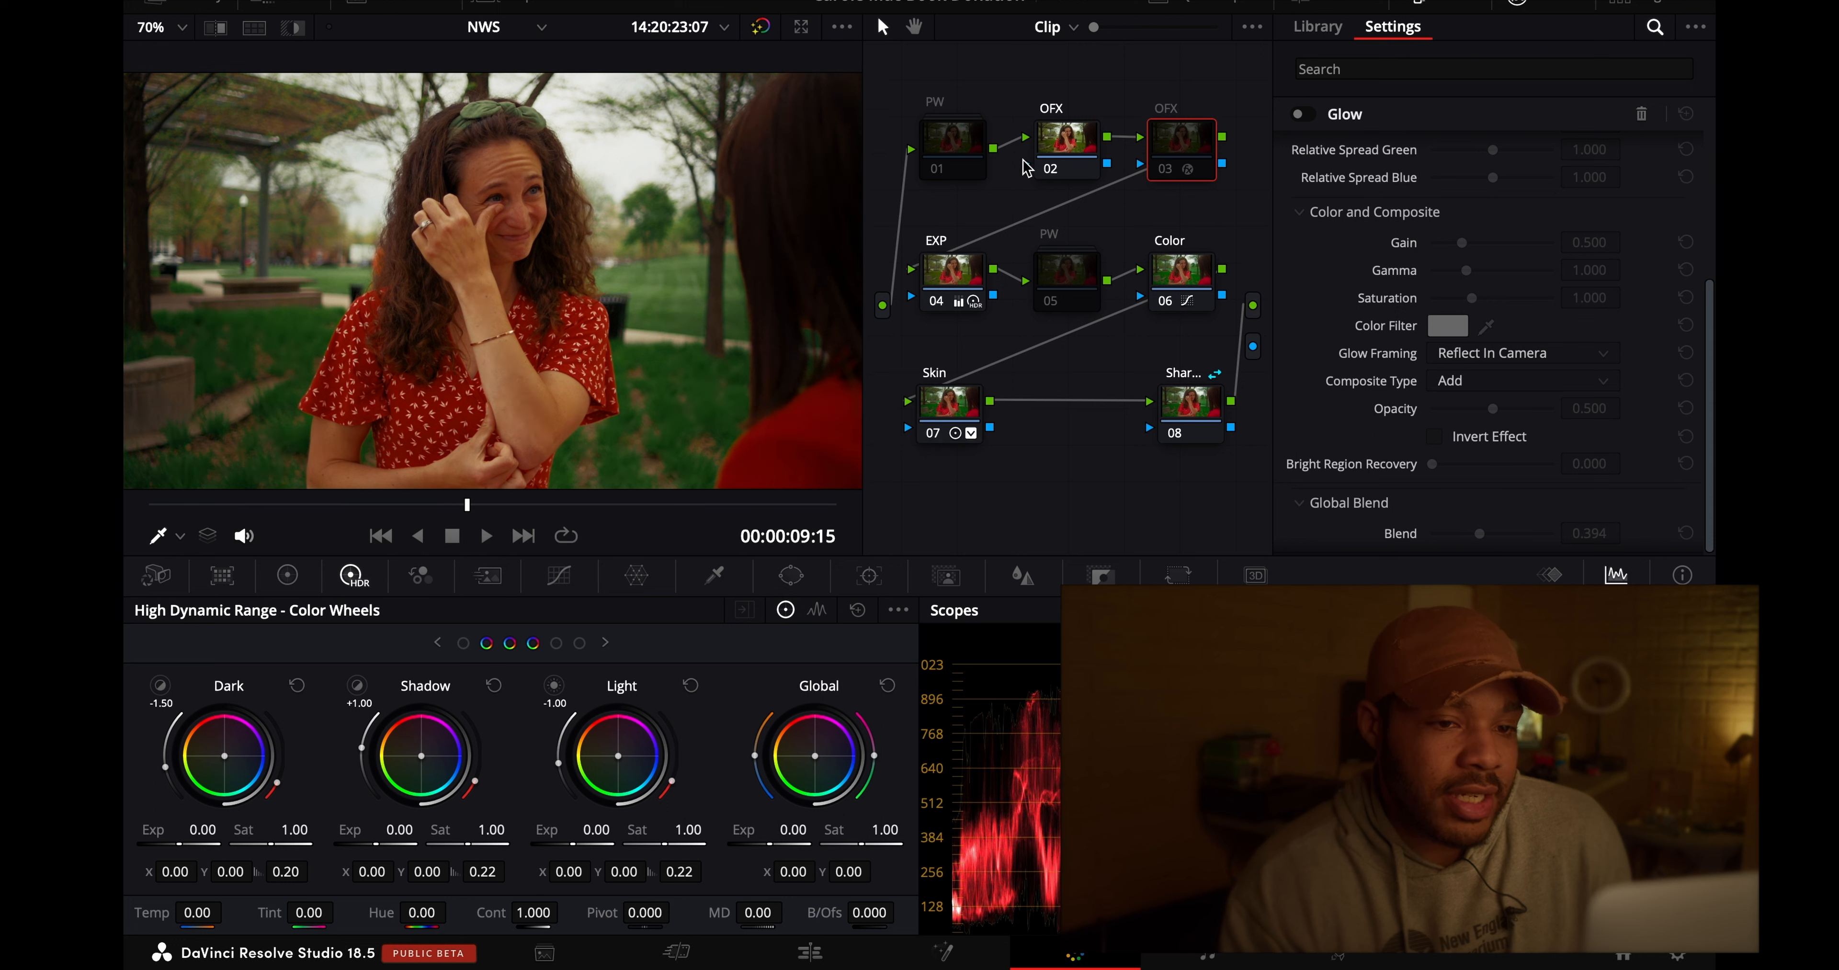
pyautogui.click(932, 174)
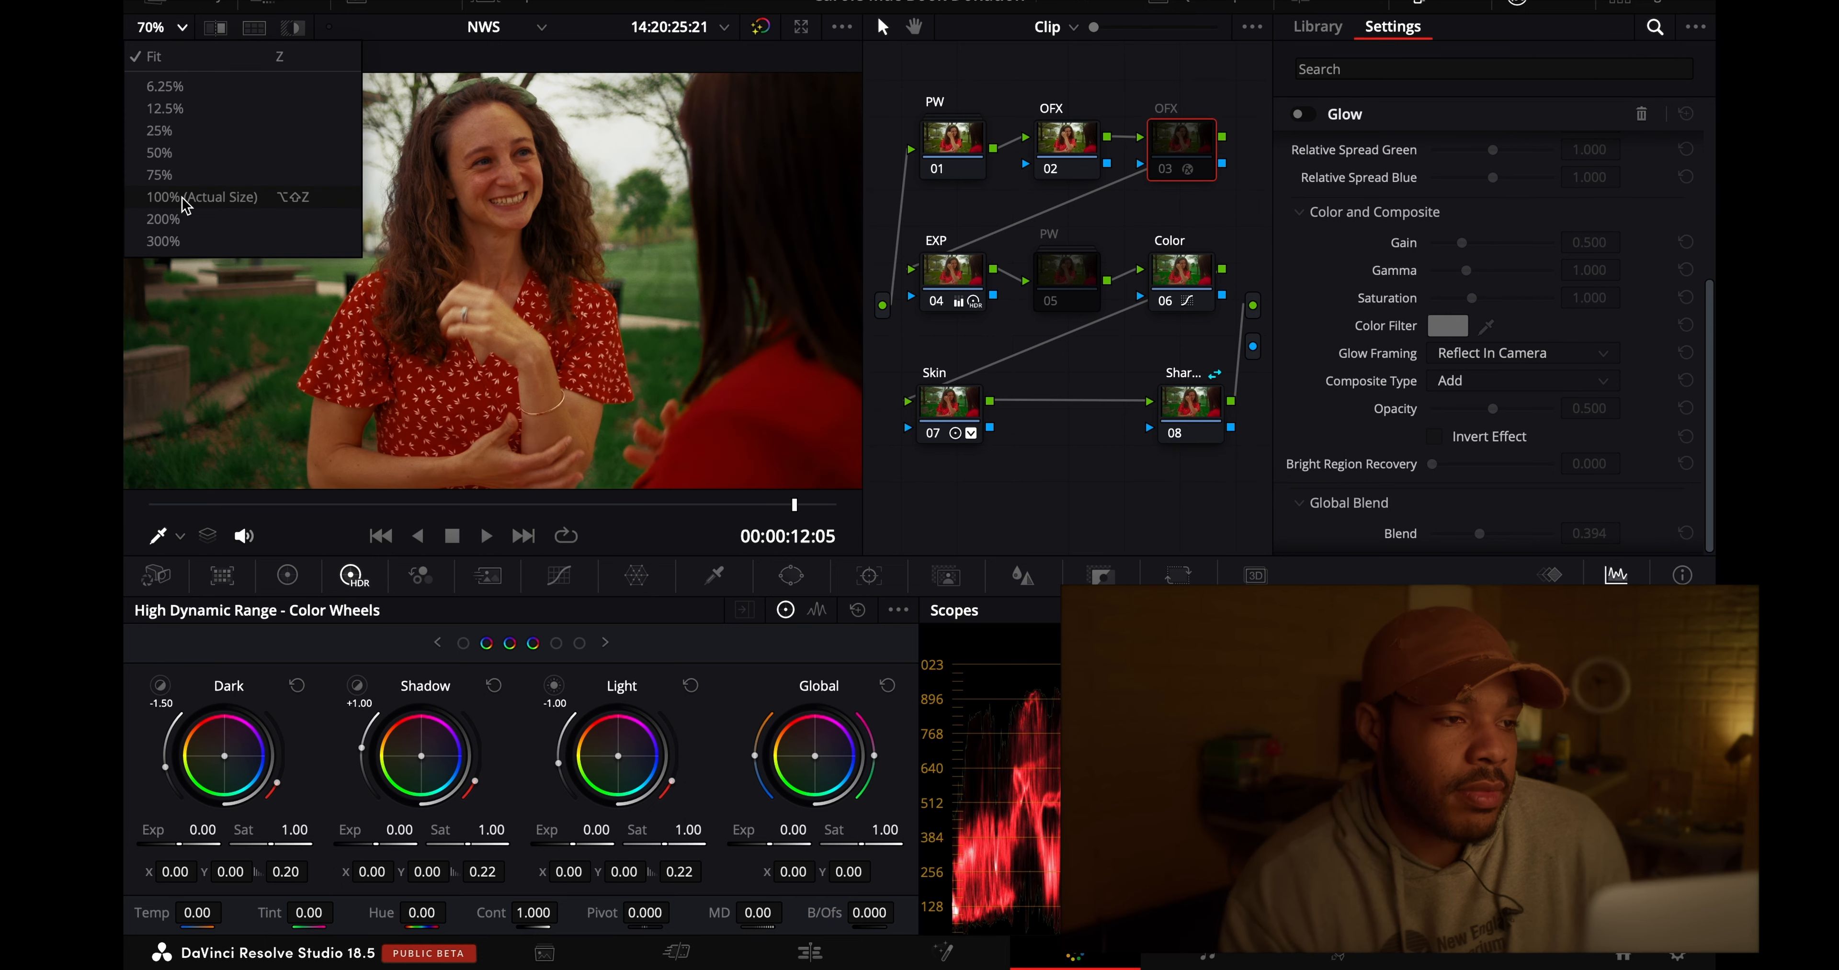
# - Examine clip 02 at 100% at 00:00:12:05 and fit the picture back to the viewer
pyautogui.click(161, 138)
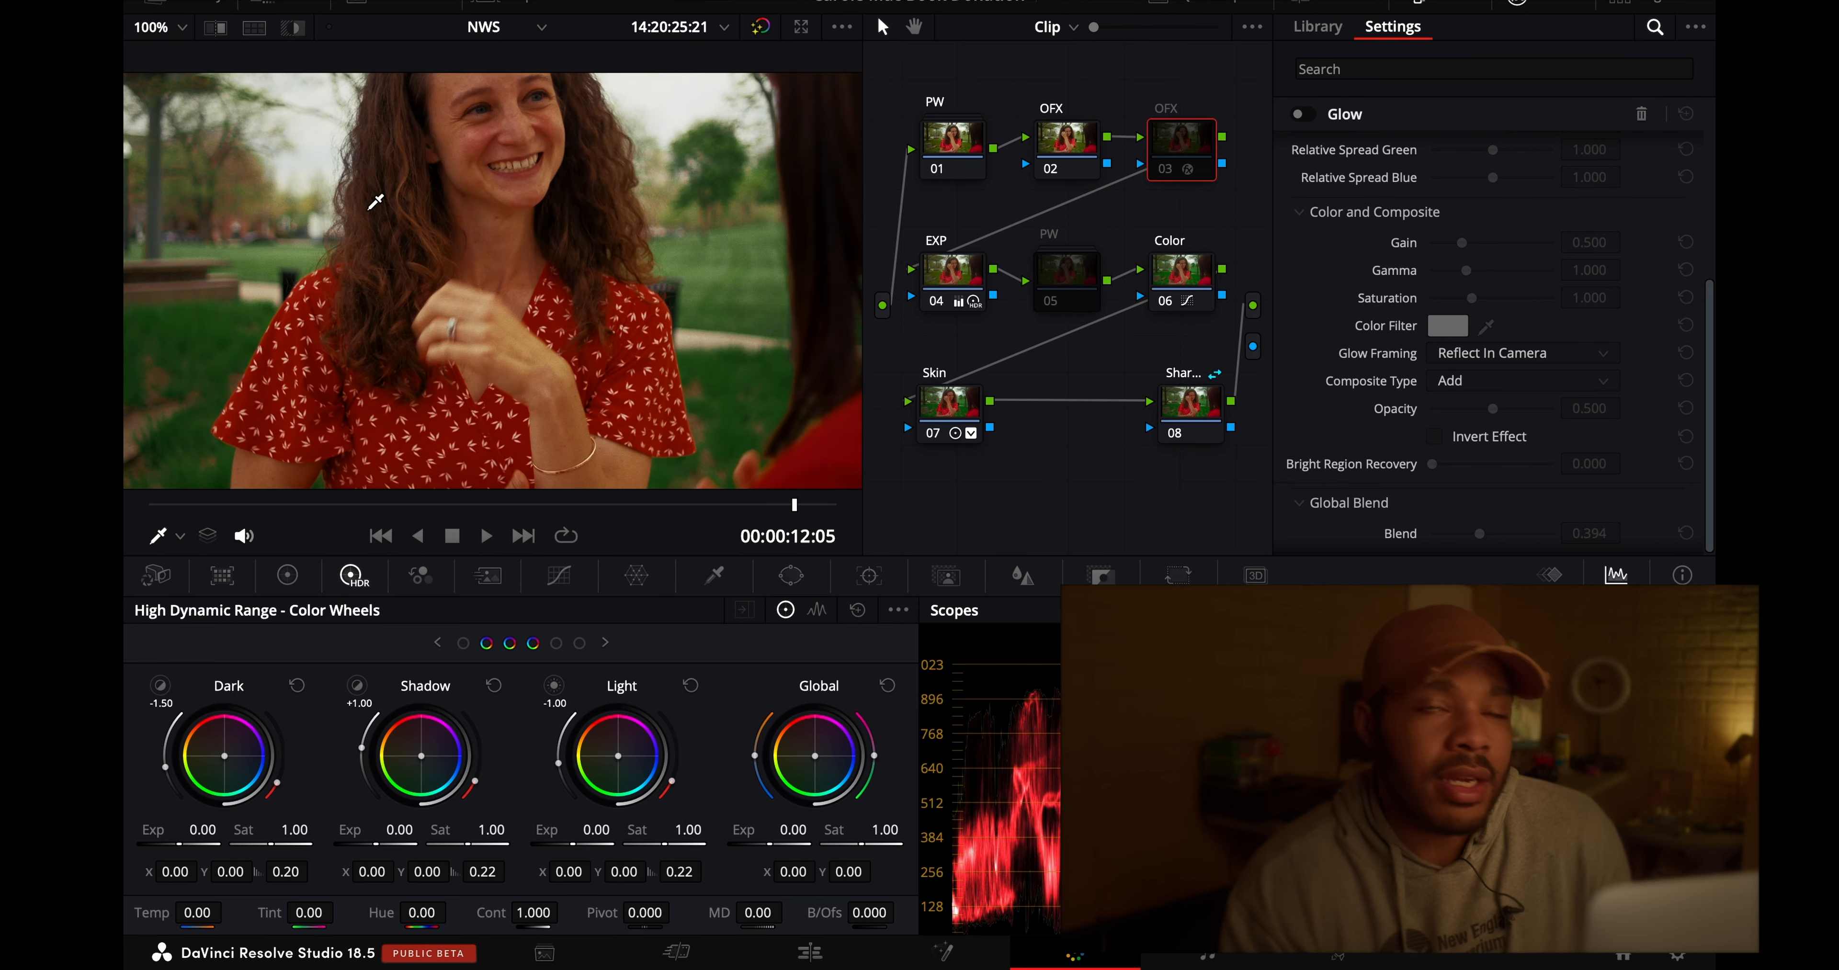
pyautogui.click(161, 27)
pyautogui.click(161, 114)
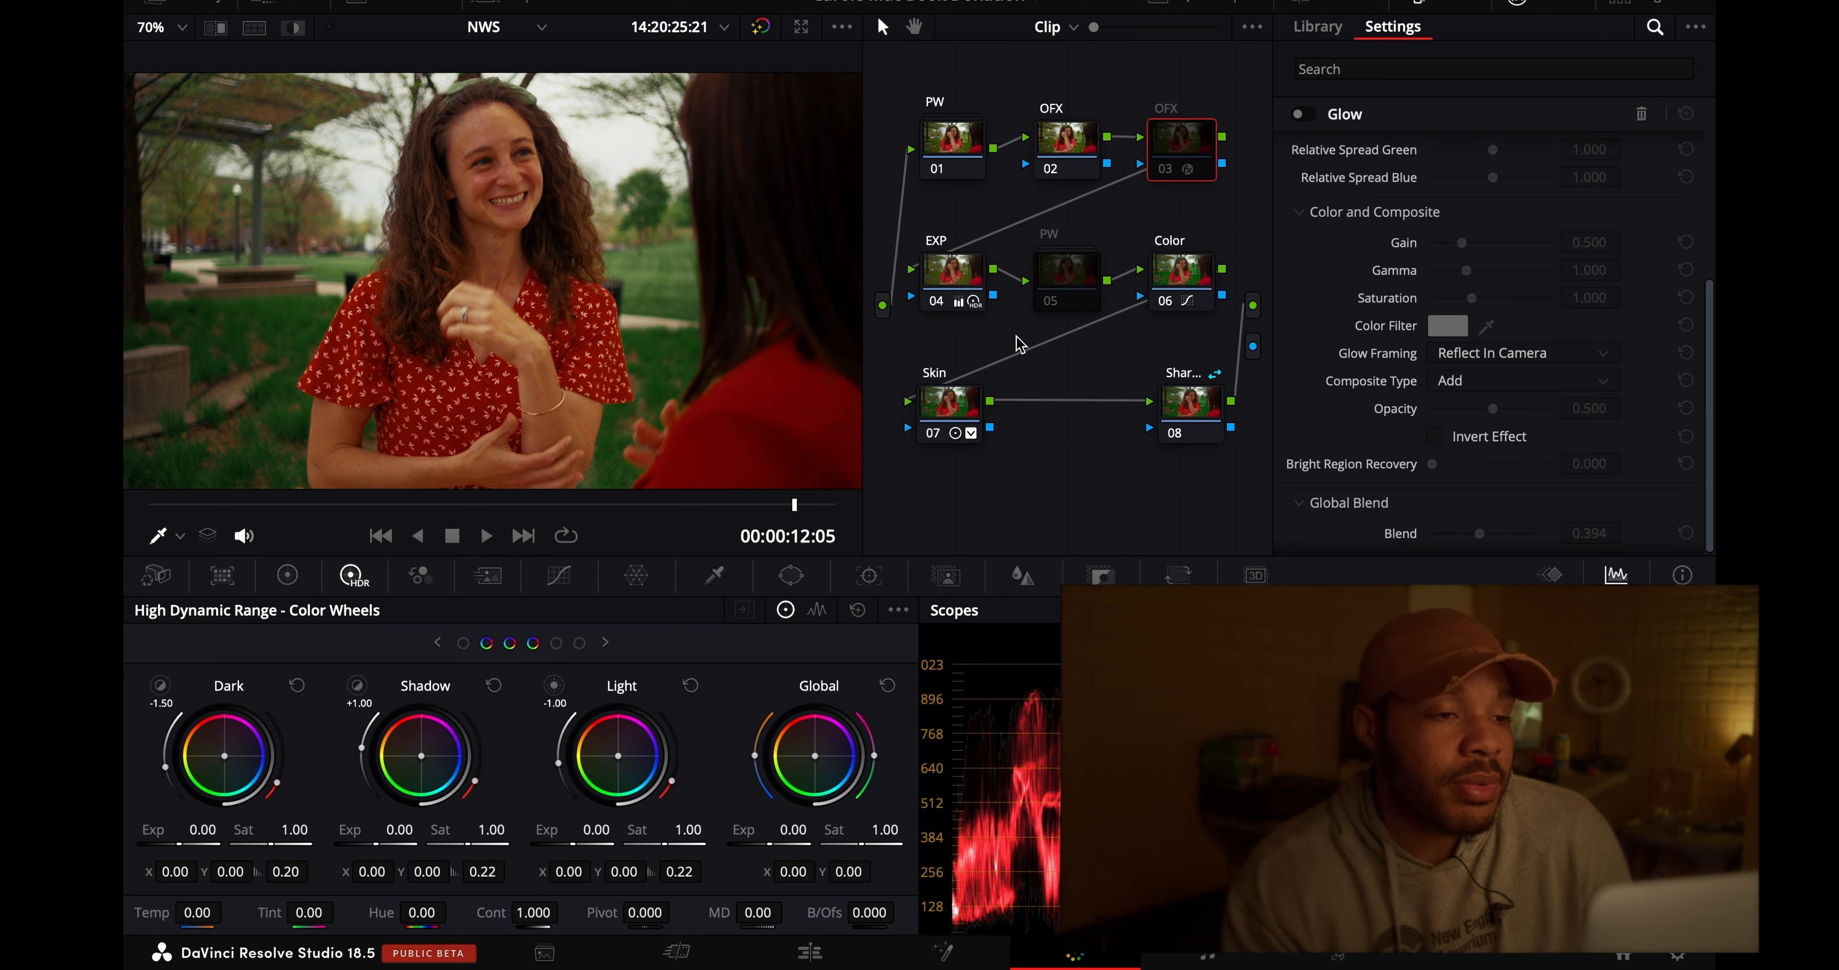
# - Apply clip 02's grade to clip 03, examine the woman's face up close, and fit the picture to the enlarged viewer
pyautogui.click(287, 575)
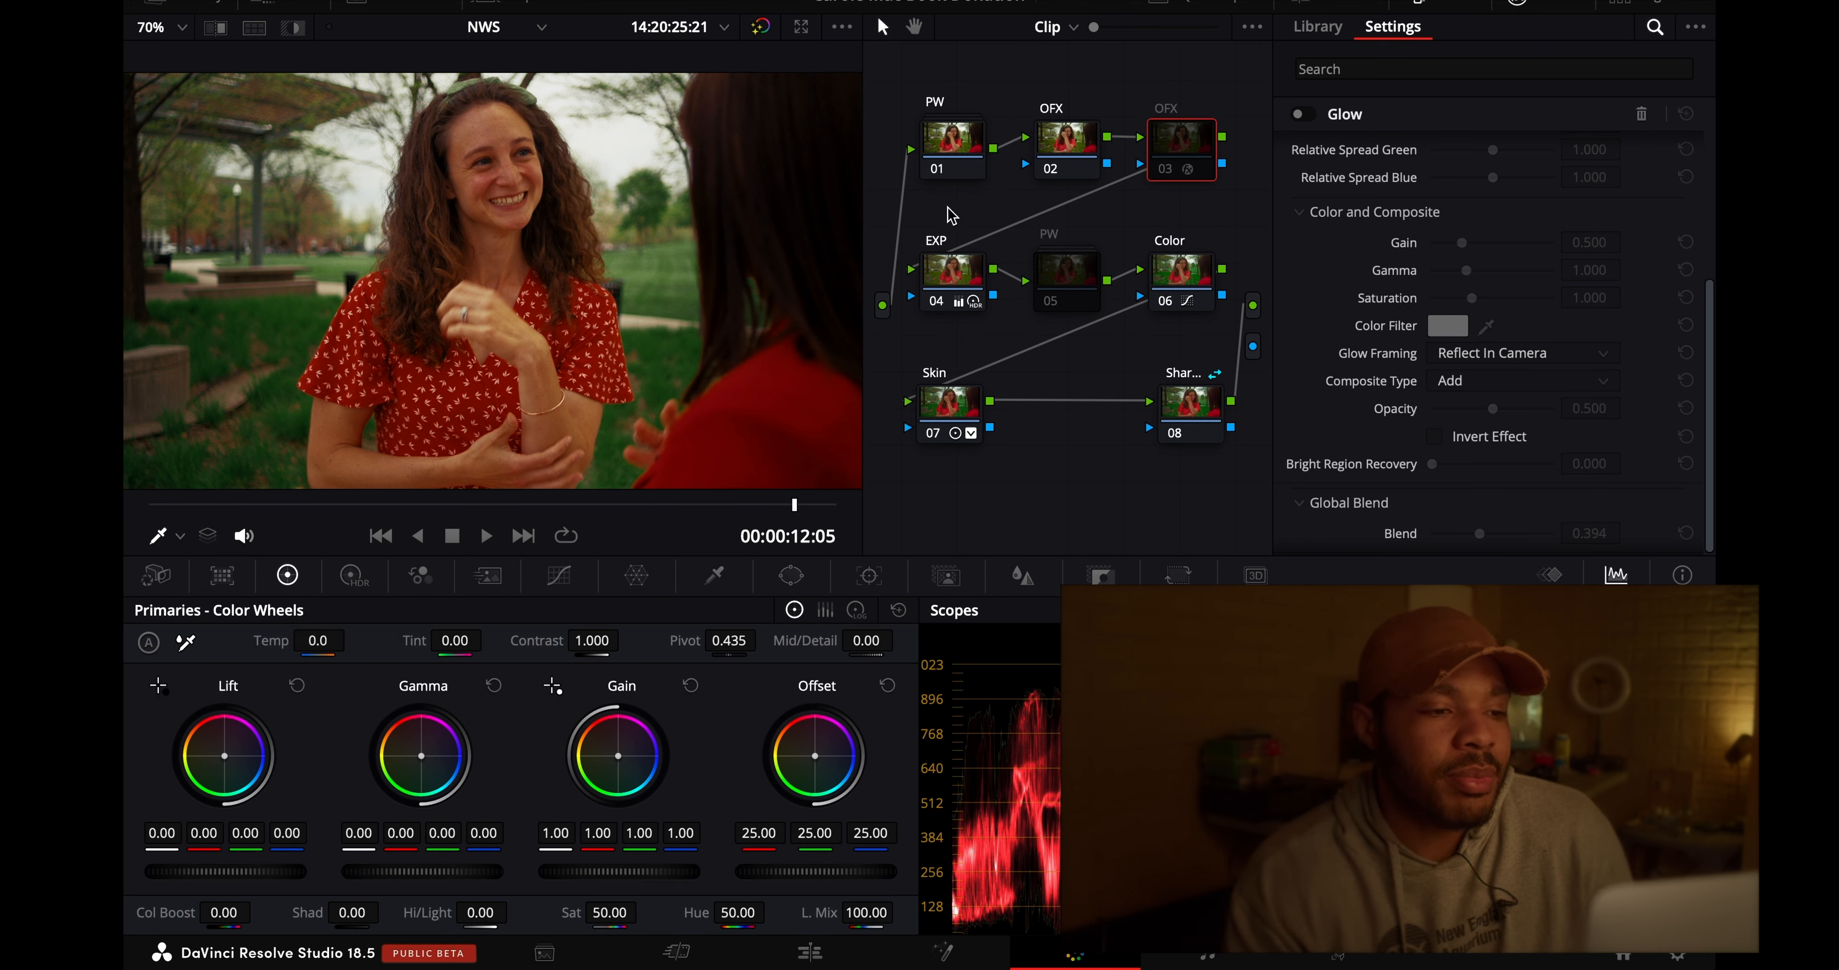
pyautogui.click(533, 11)
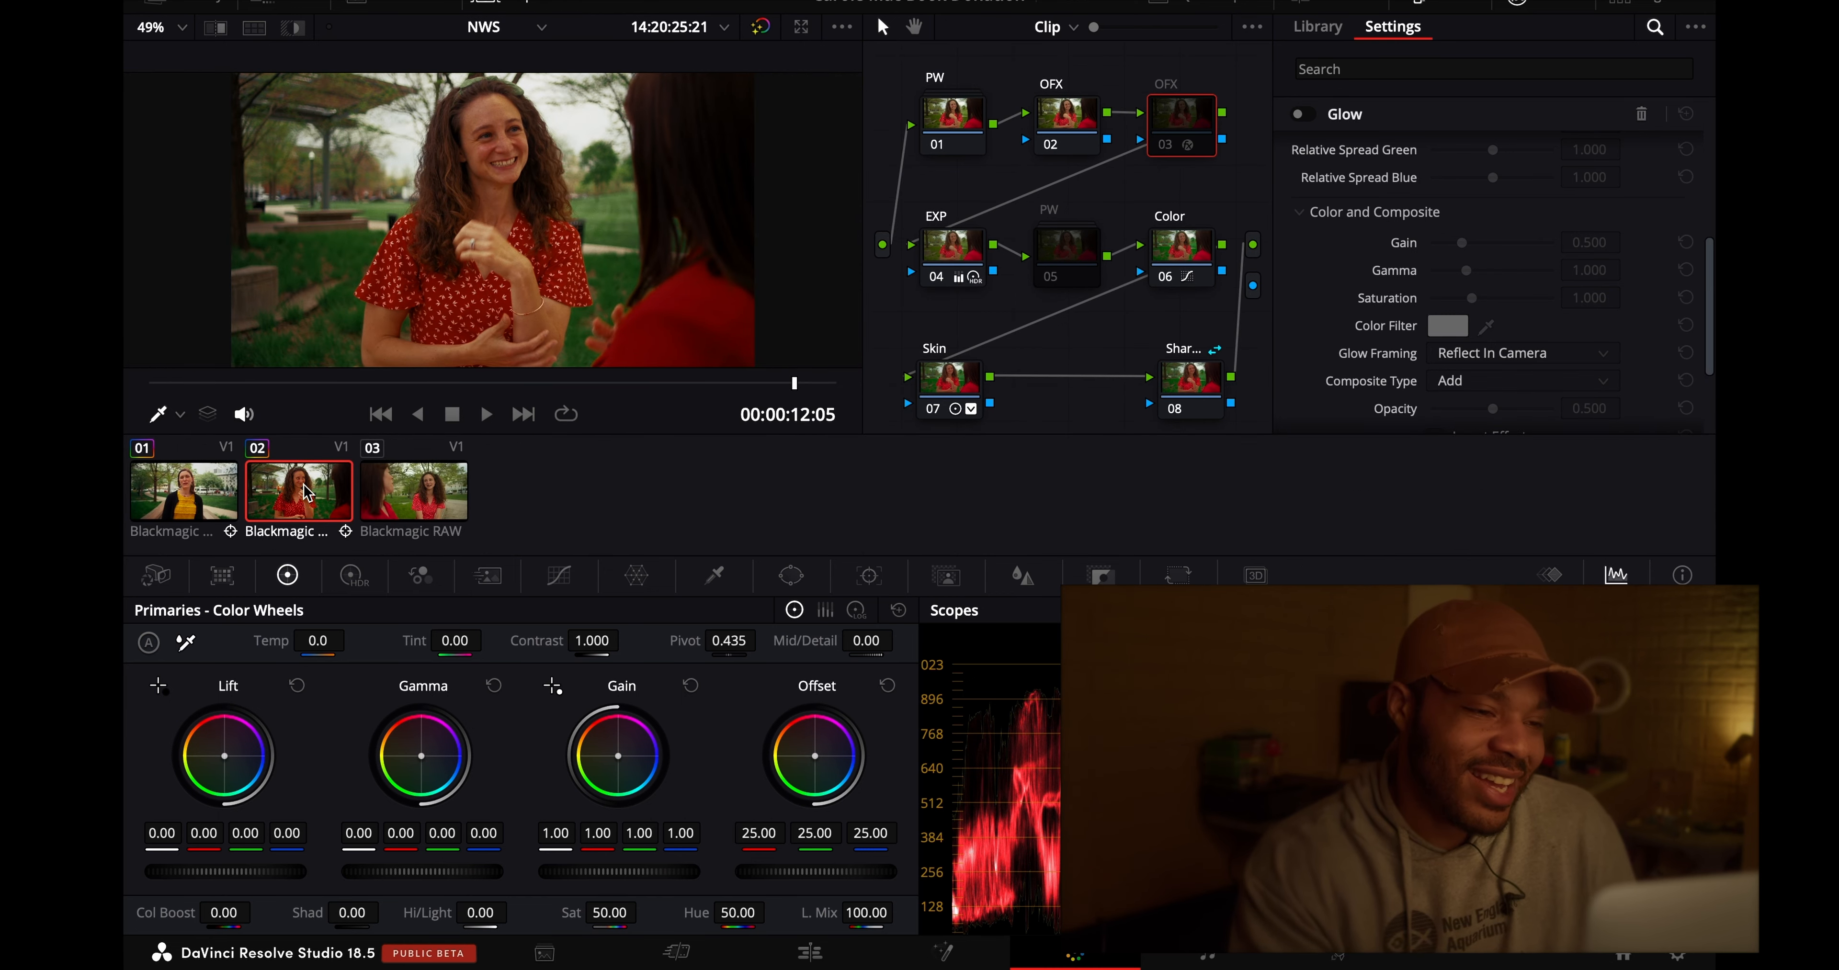
pyautogui.click(415, 492)
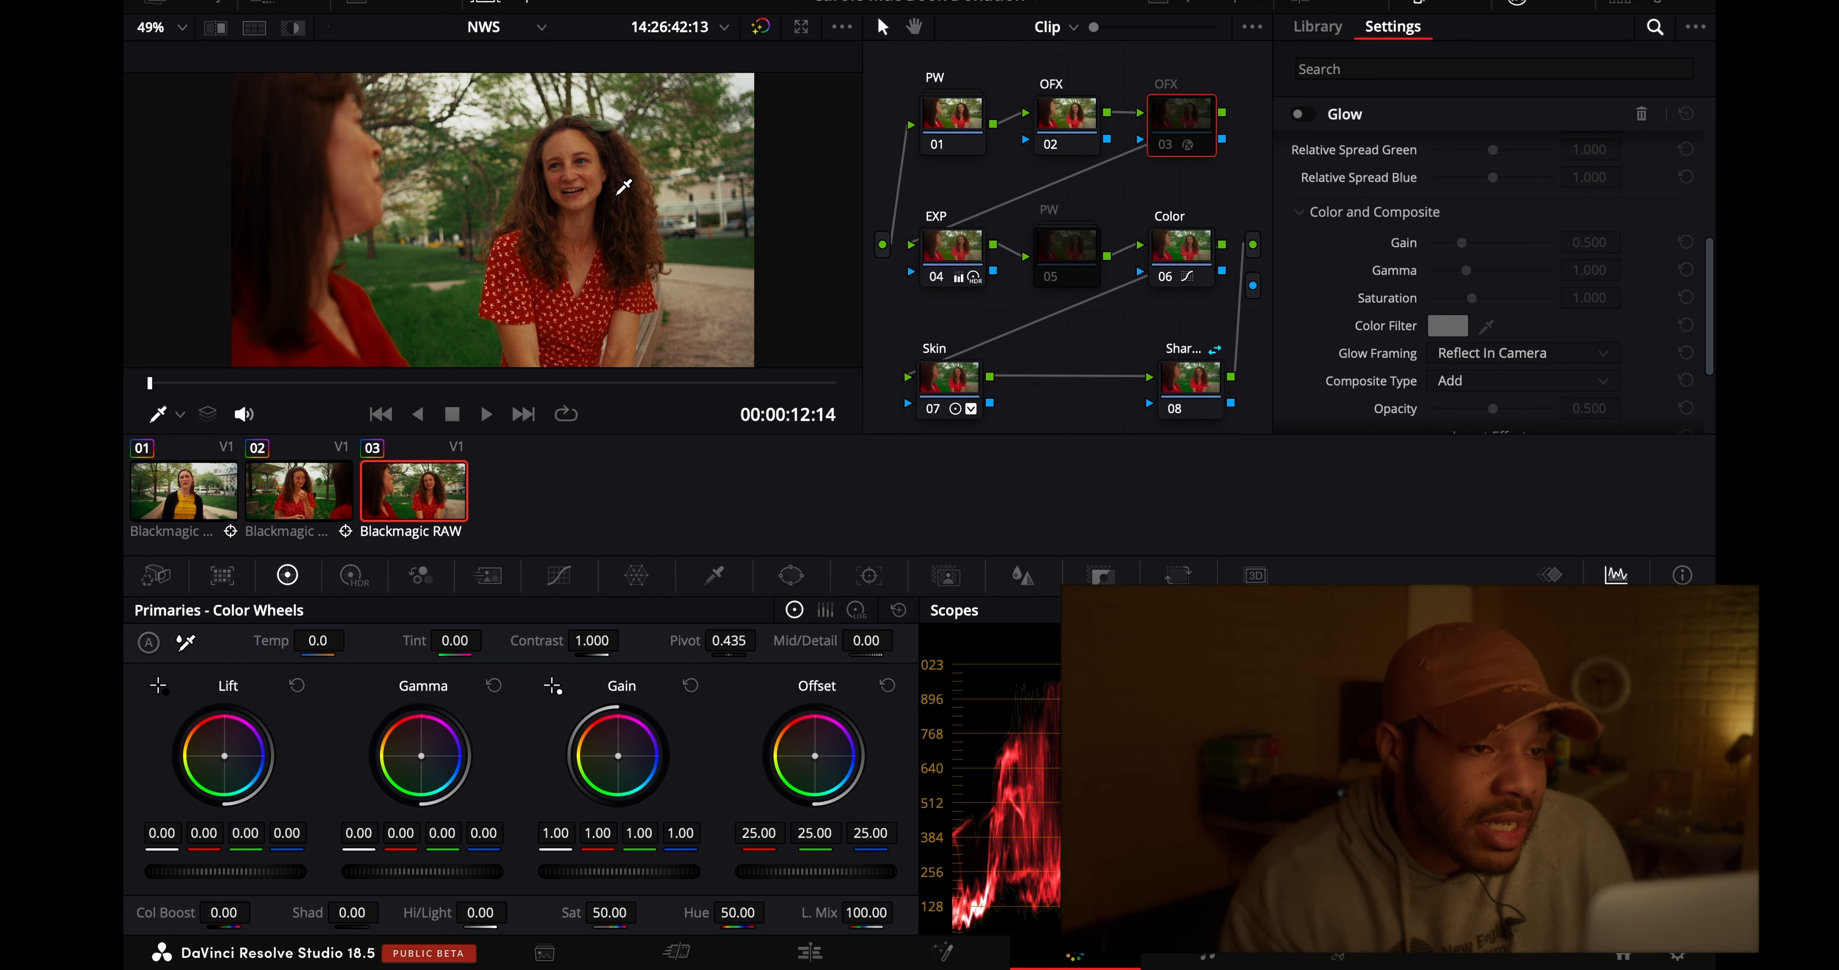
pyautogui.hotkey('alt', 'f')
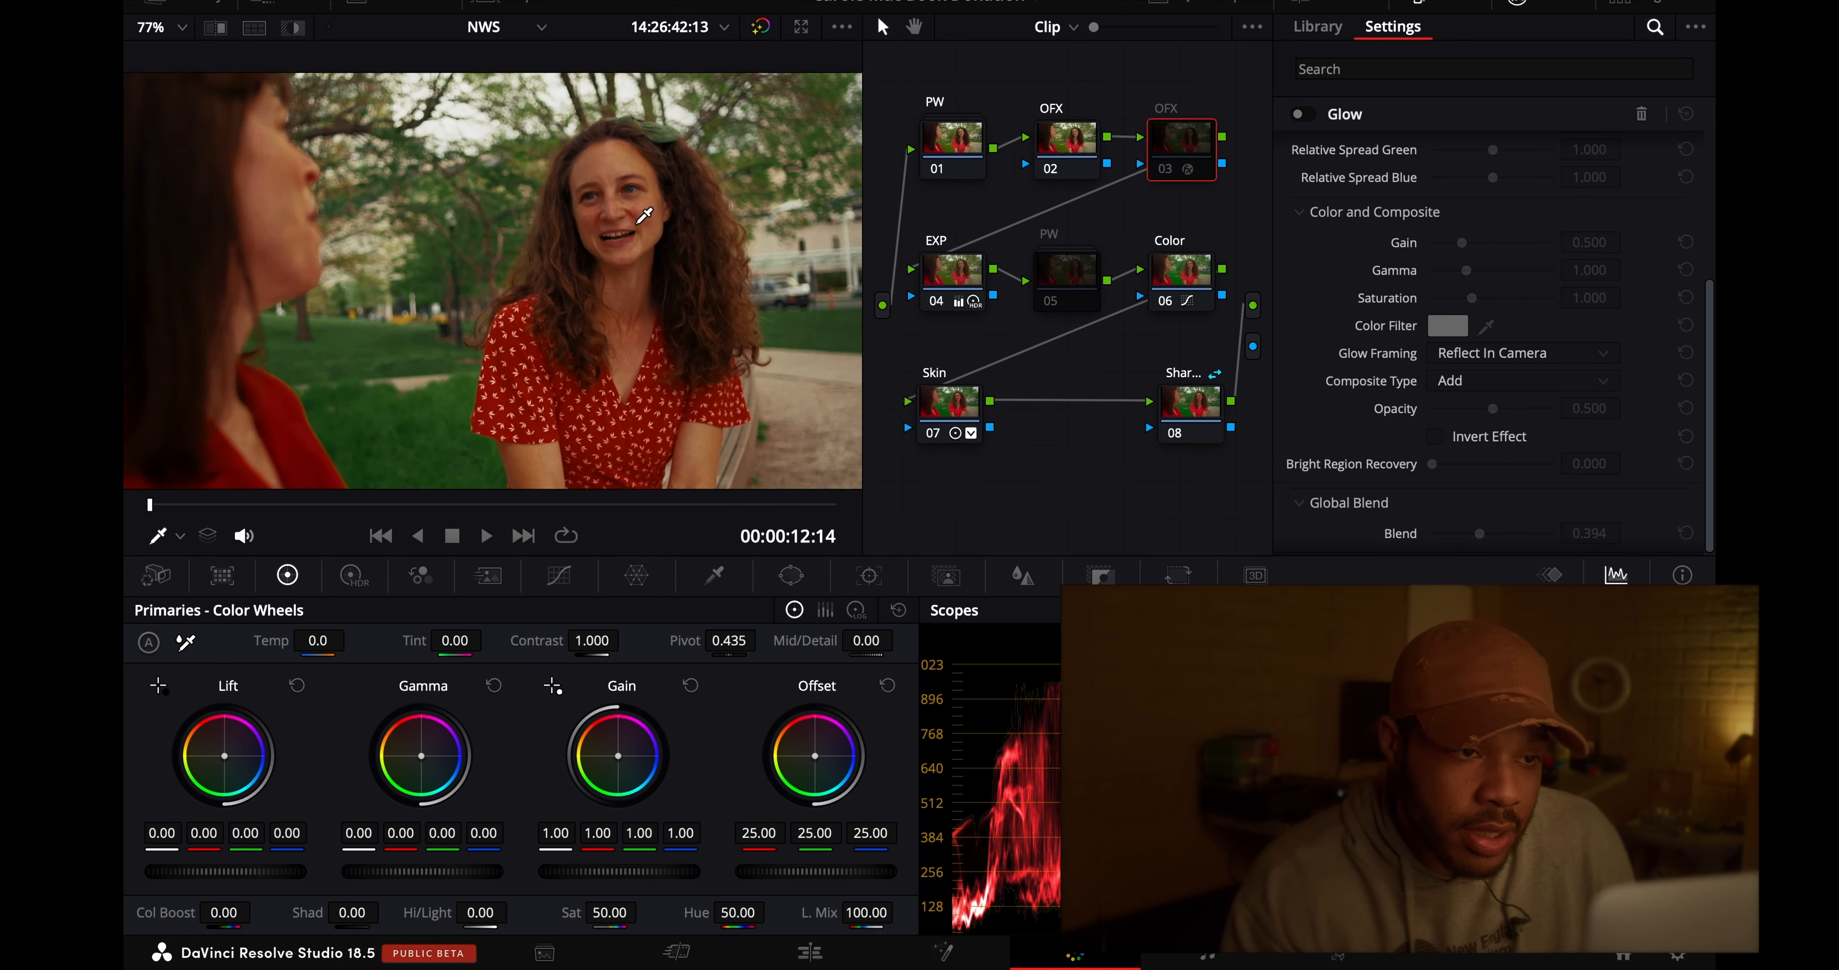
pyautogui.scroll(4, 644, 214)
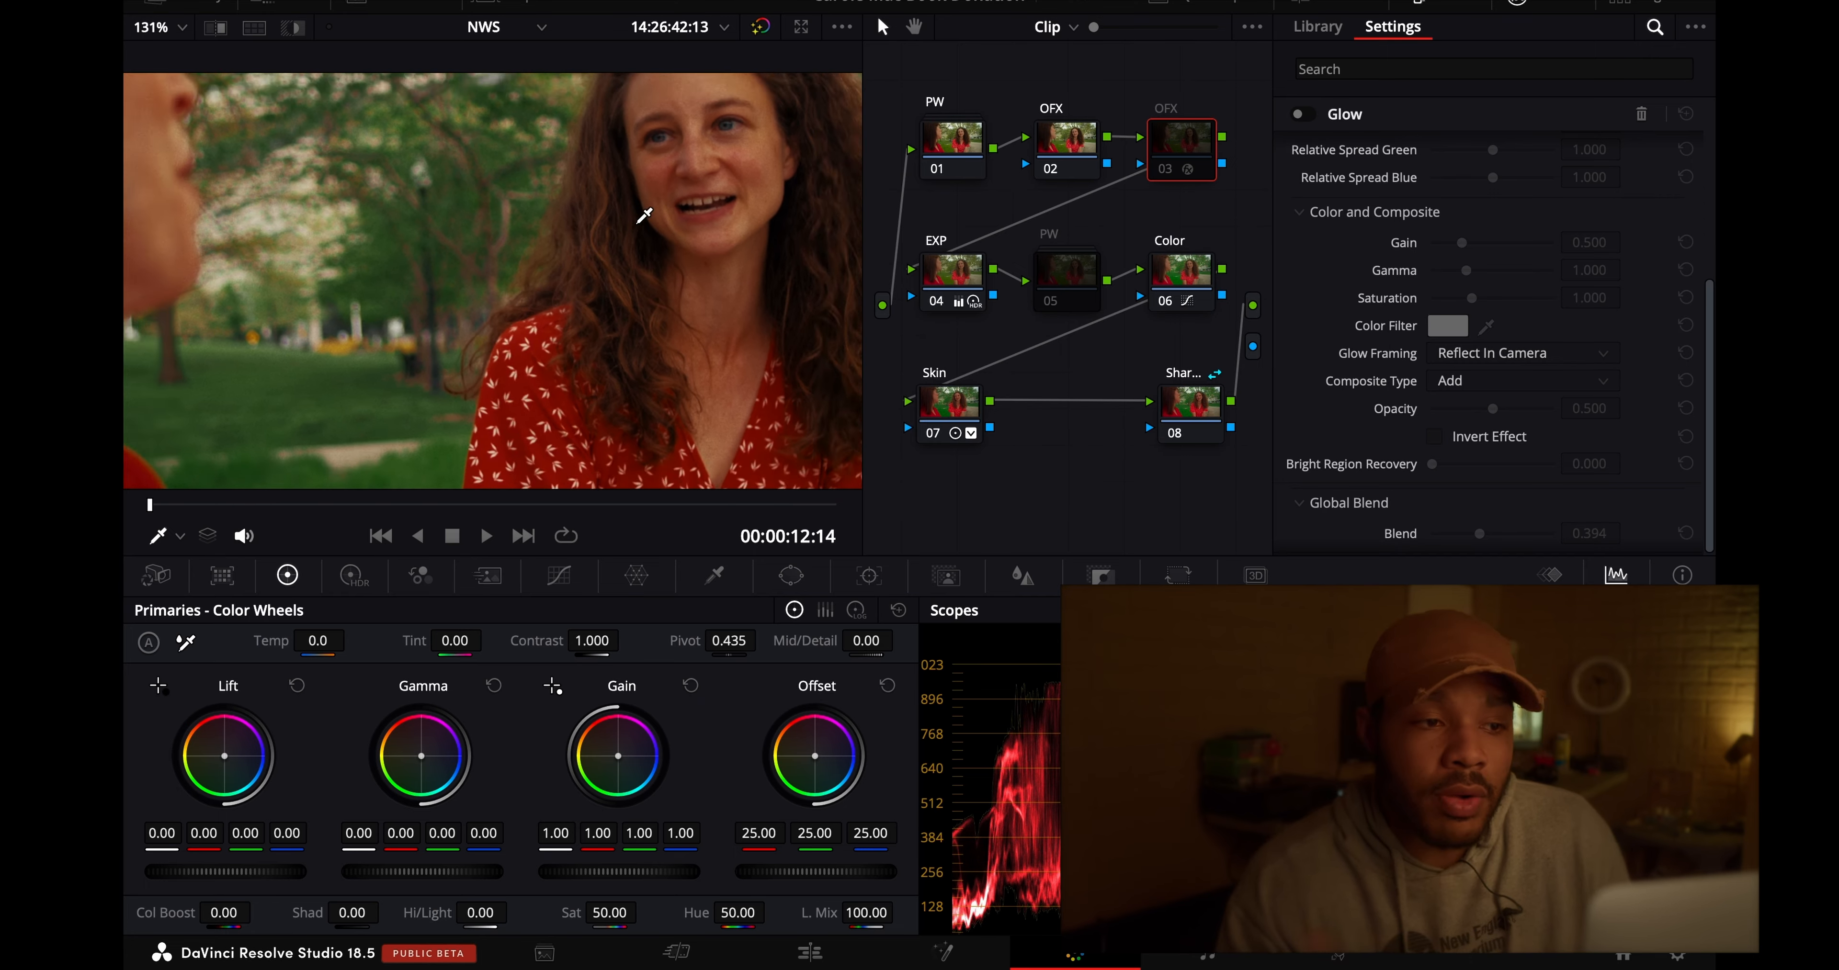
pyautogui.scroll(-5, 644, 214)
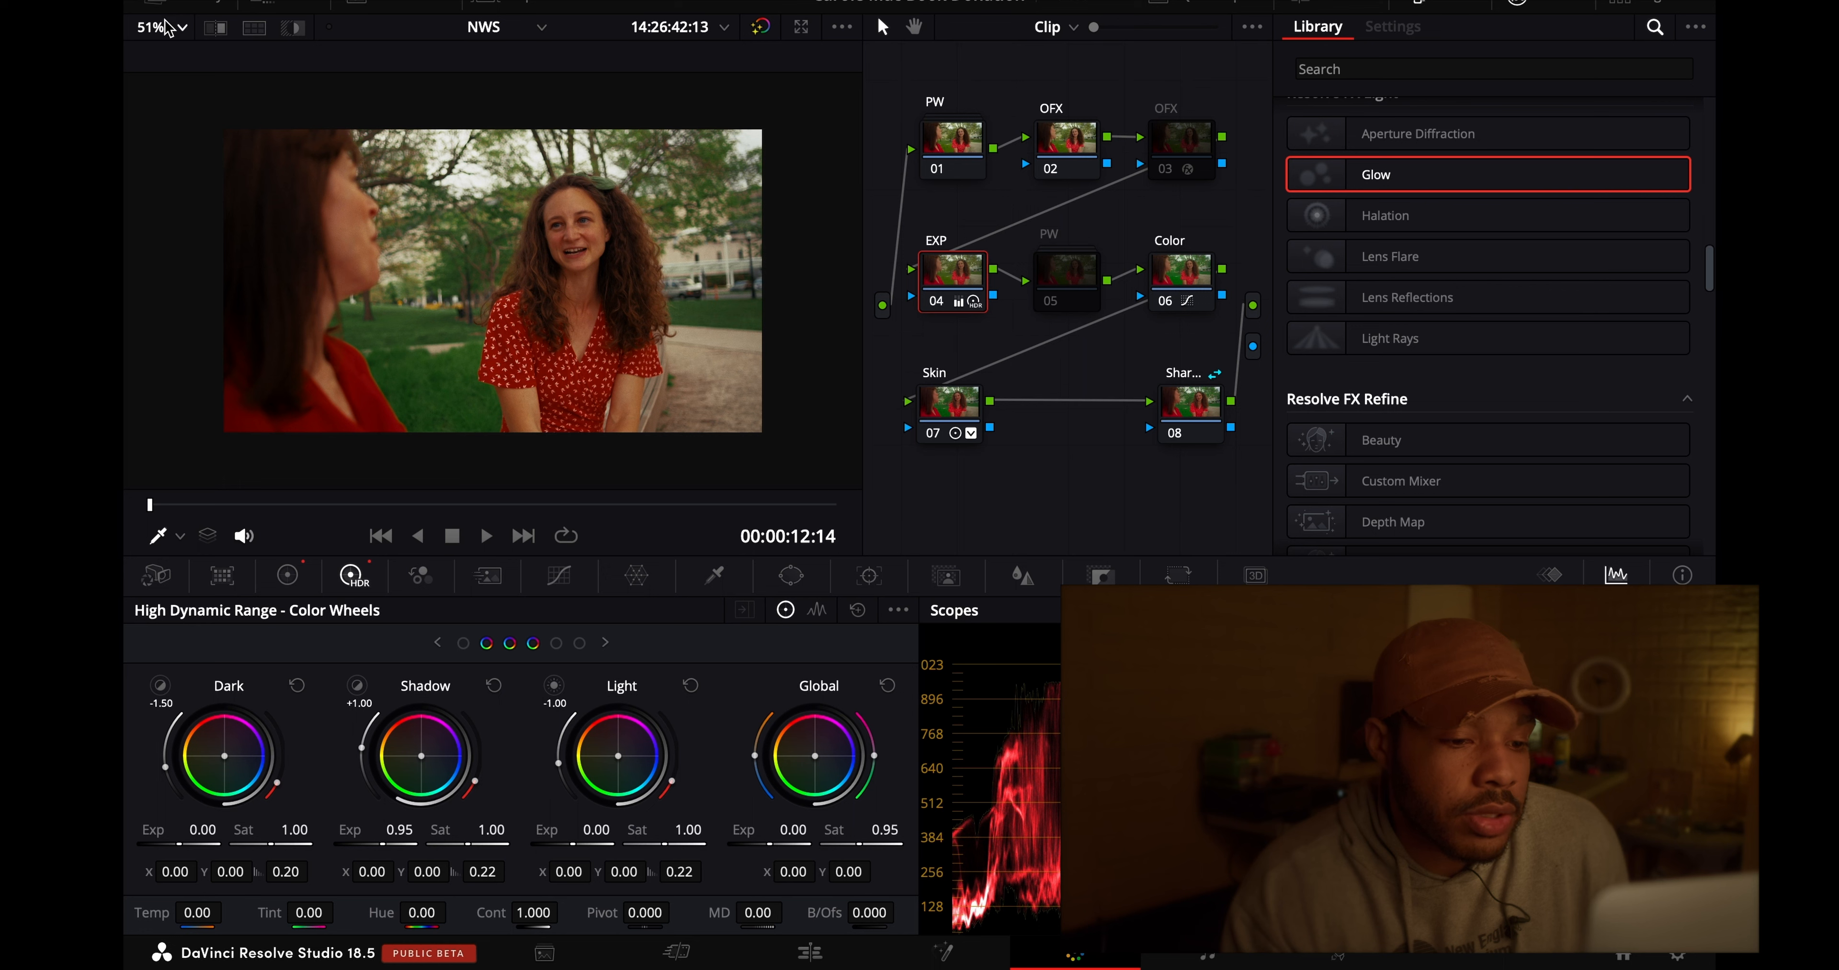
pyautogui.click(163, 26)
pyautogui.click(168, 64)
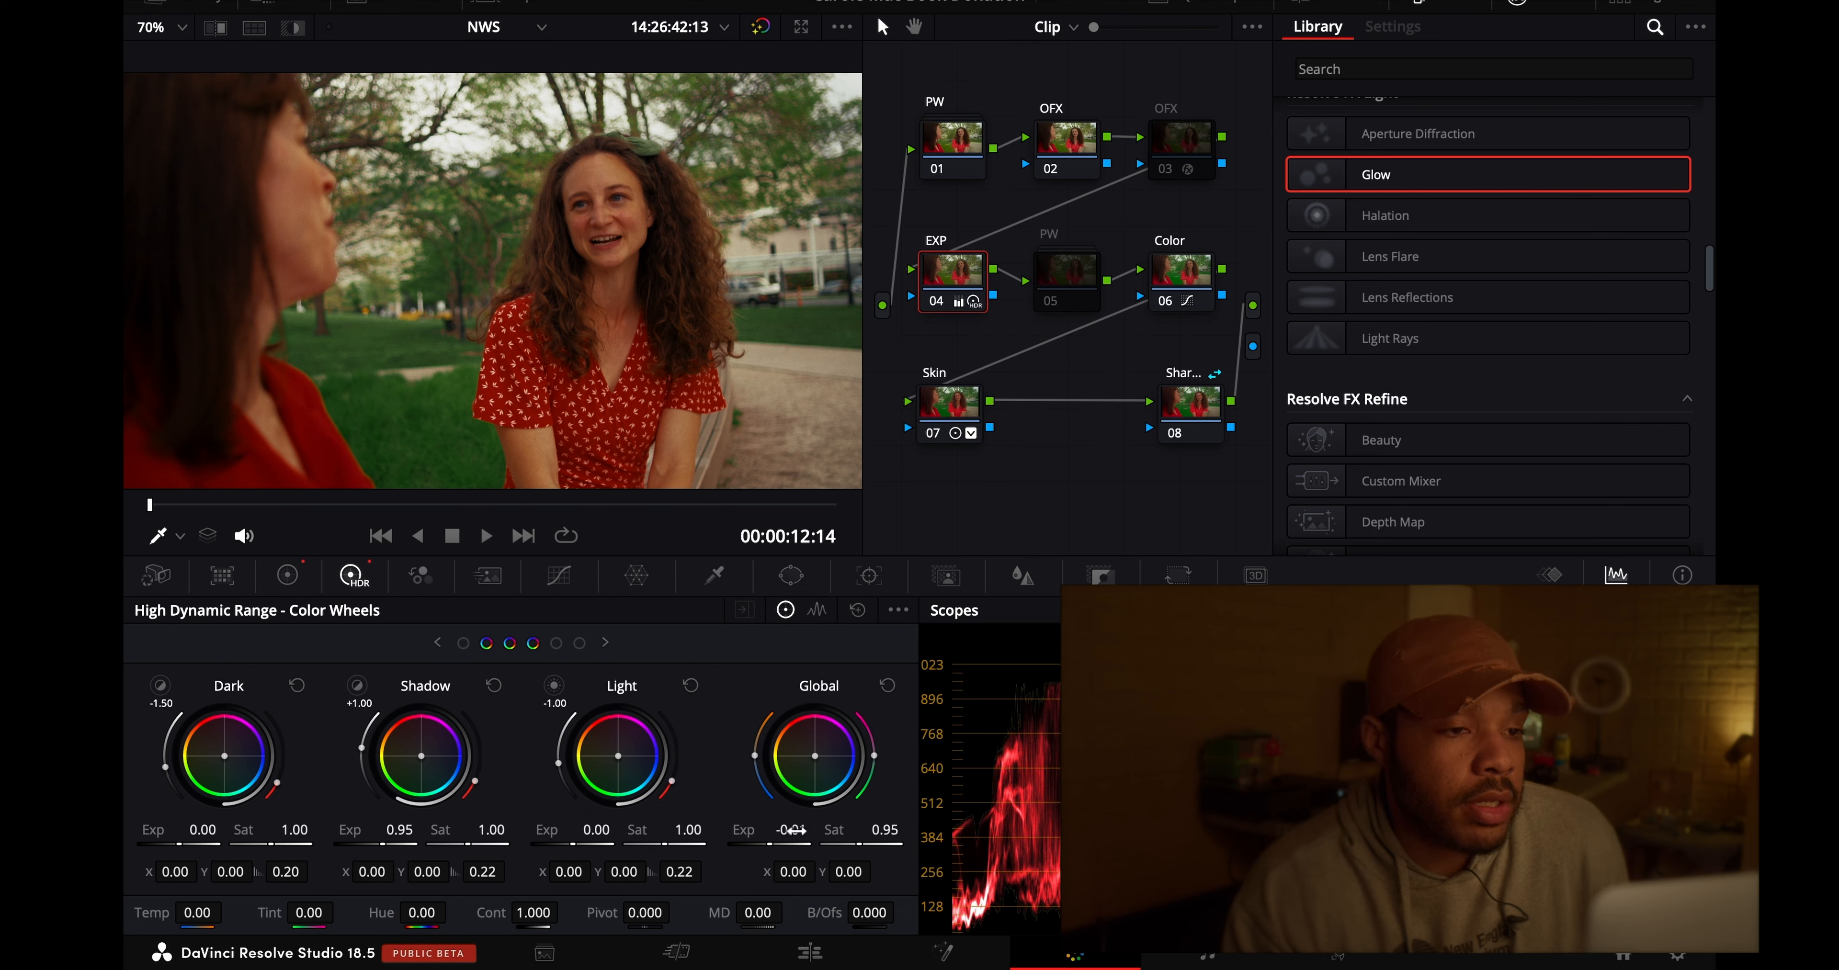
# - Try an HDR Global exposure of -0.20 on clip 03's EXP node 04, undo it, and try -0.20 on Skin node 07 instead
pyautogui.moveTo(792, 830); pyautogui.dragTo(712, 832)
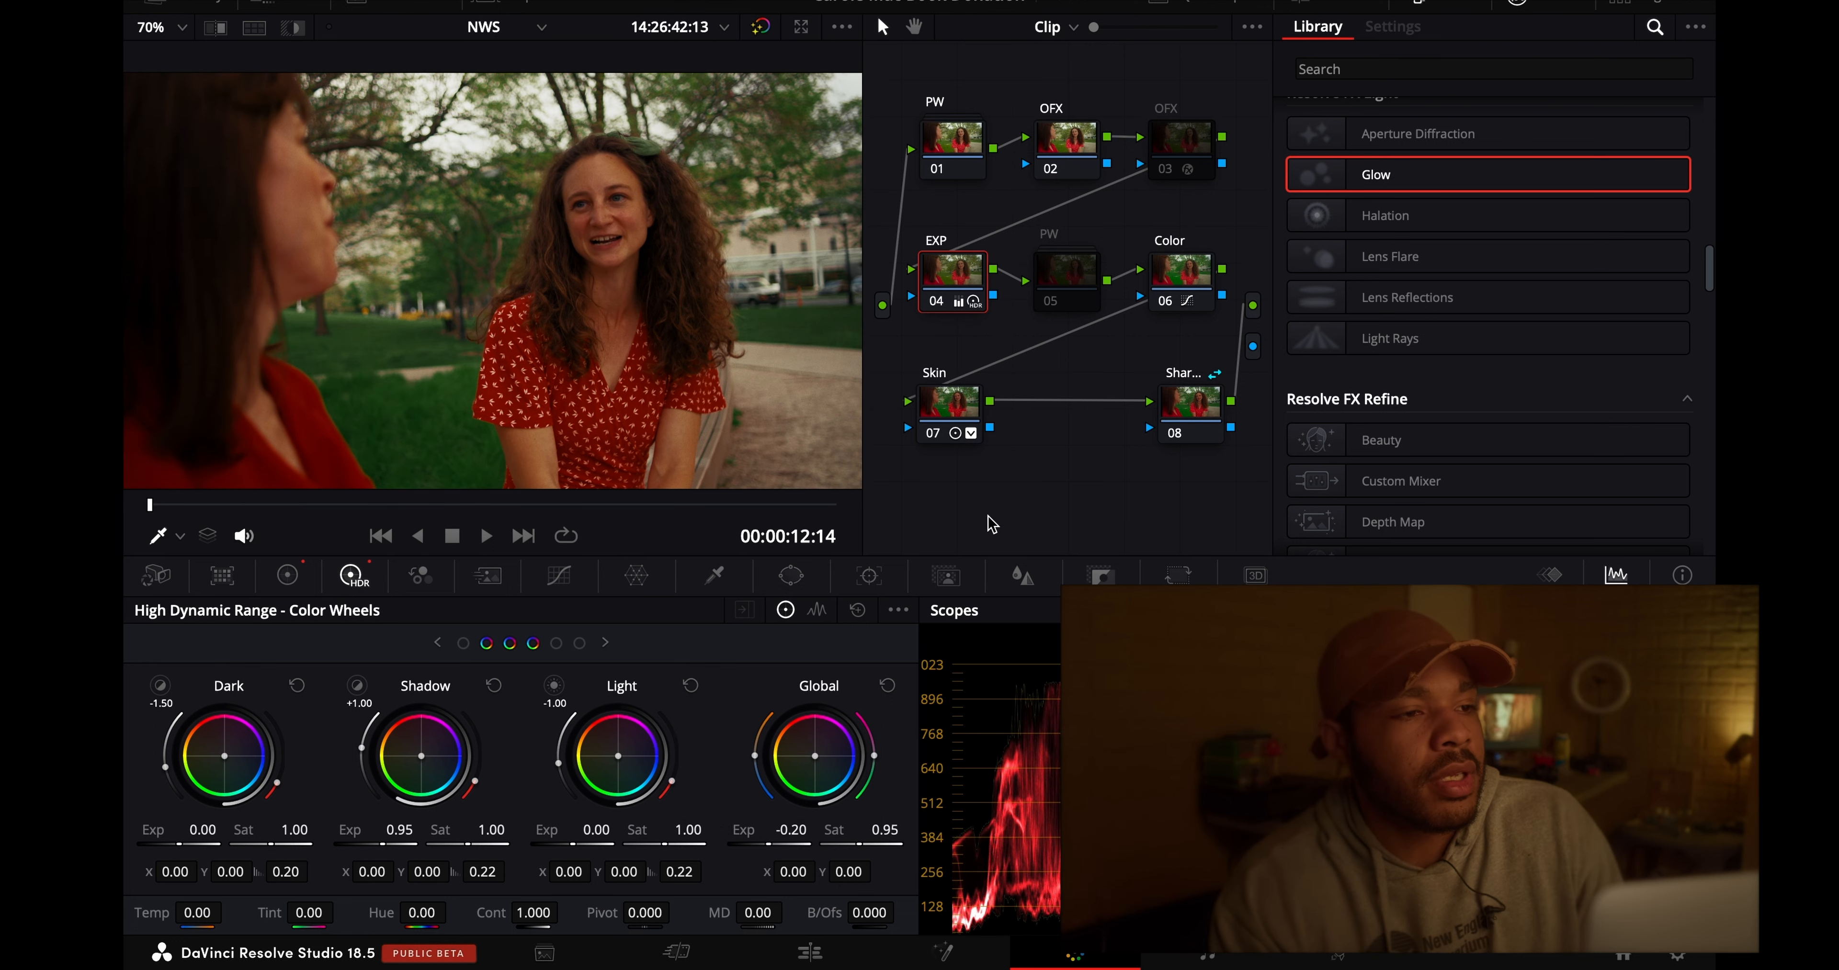
pyautogui.press('super+z')
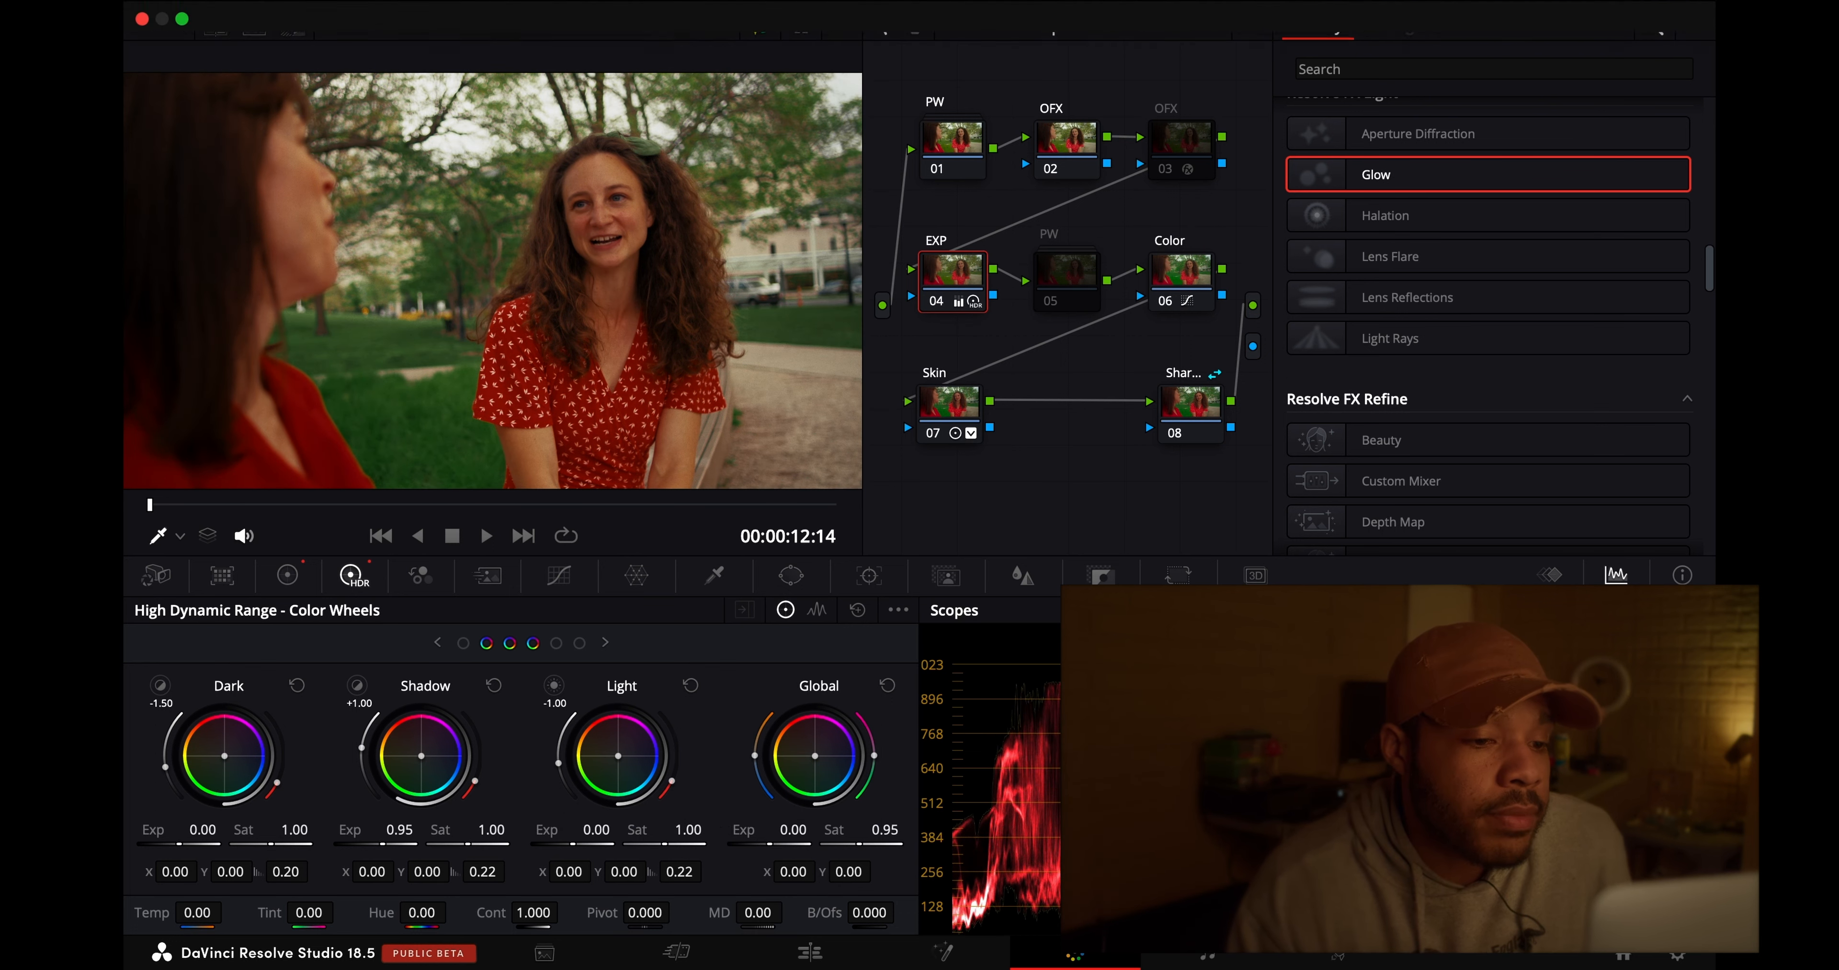
pyautogui.click(957, 411)
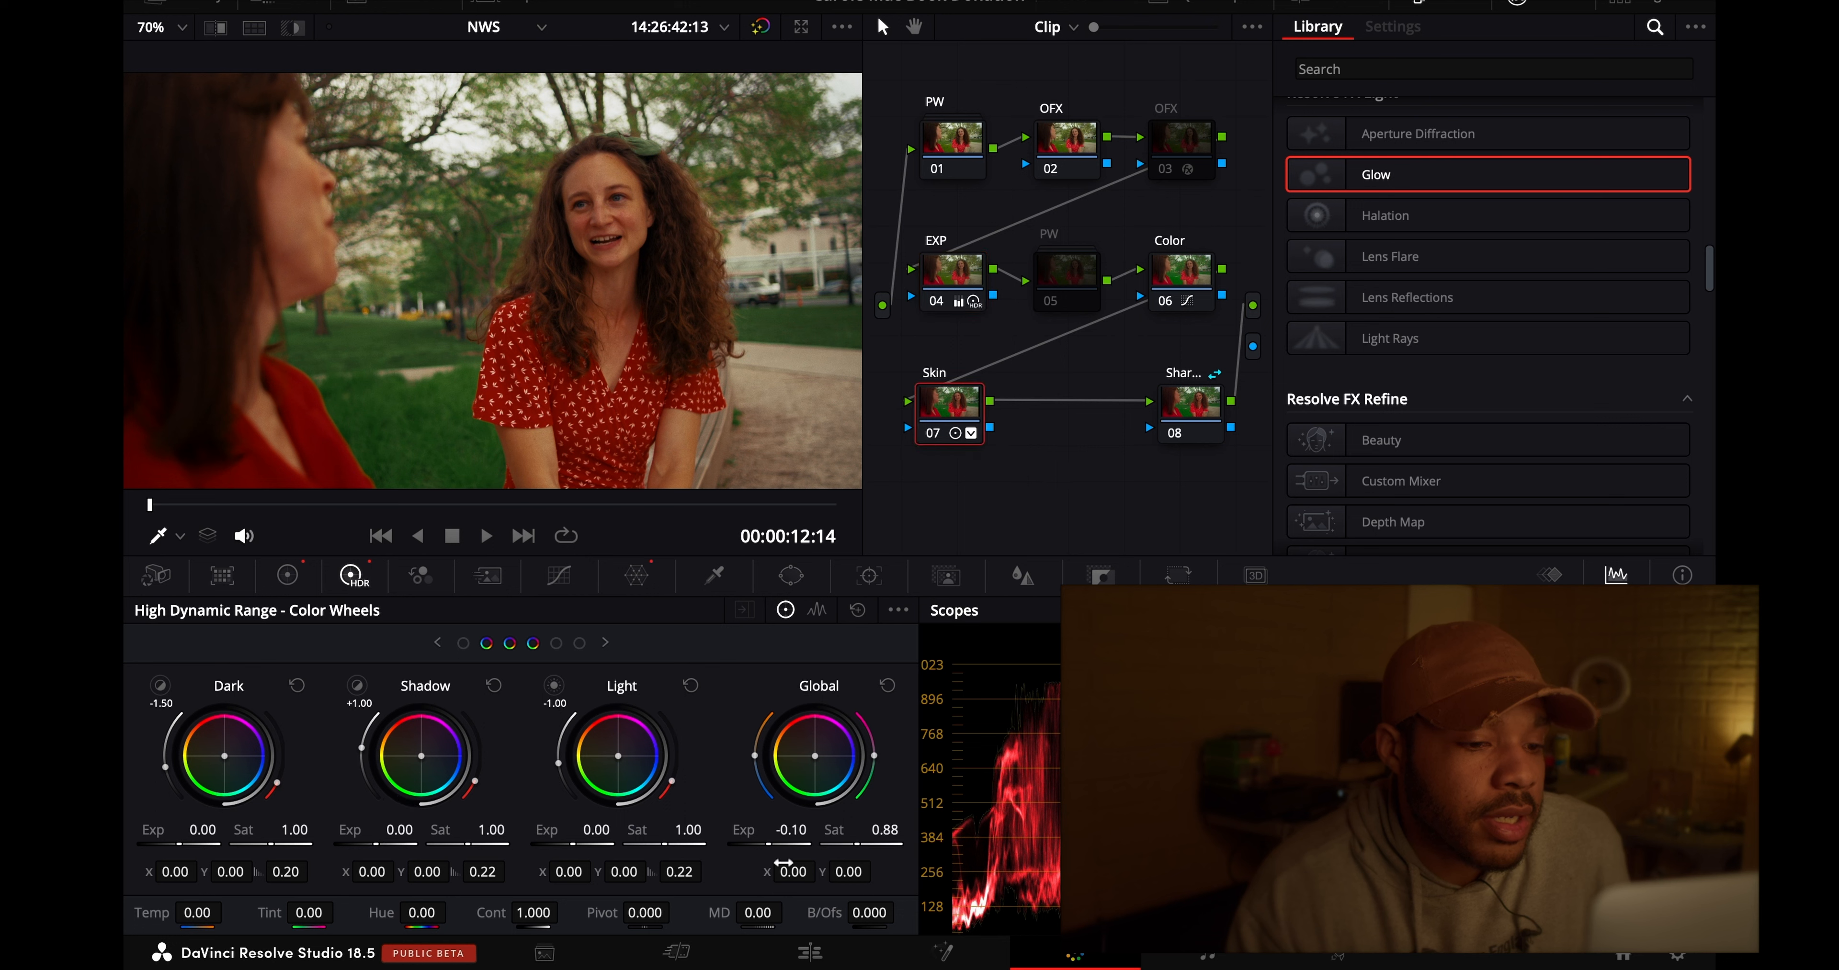
pyautogui.moveTo(784, 838); pyautogui.dragTo(743, 847)
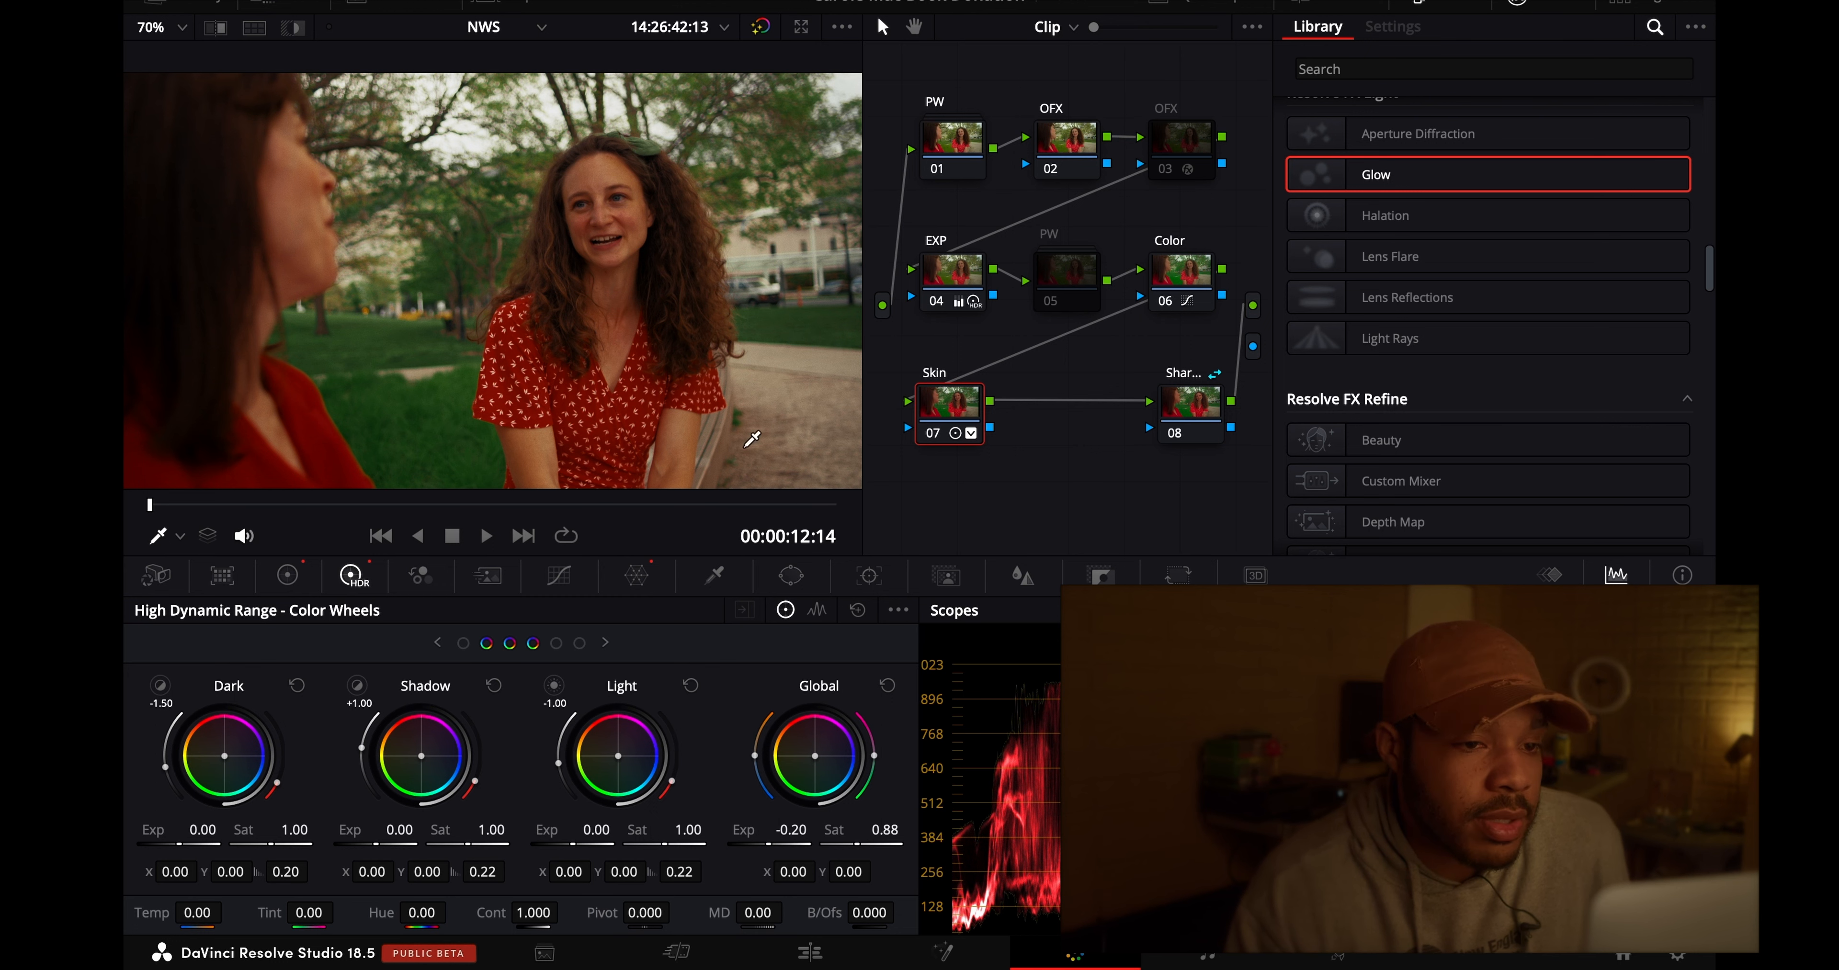
pyautogui.click(182, 32)
pyautogui.click(180, 57)
# - Enable PW node 05 on clip 03 and compare the picture with and without Skin node 07
pyautogui.click(1040, 241)
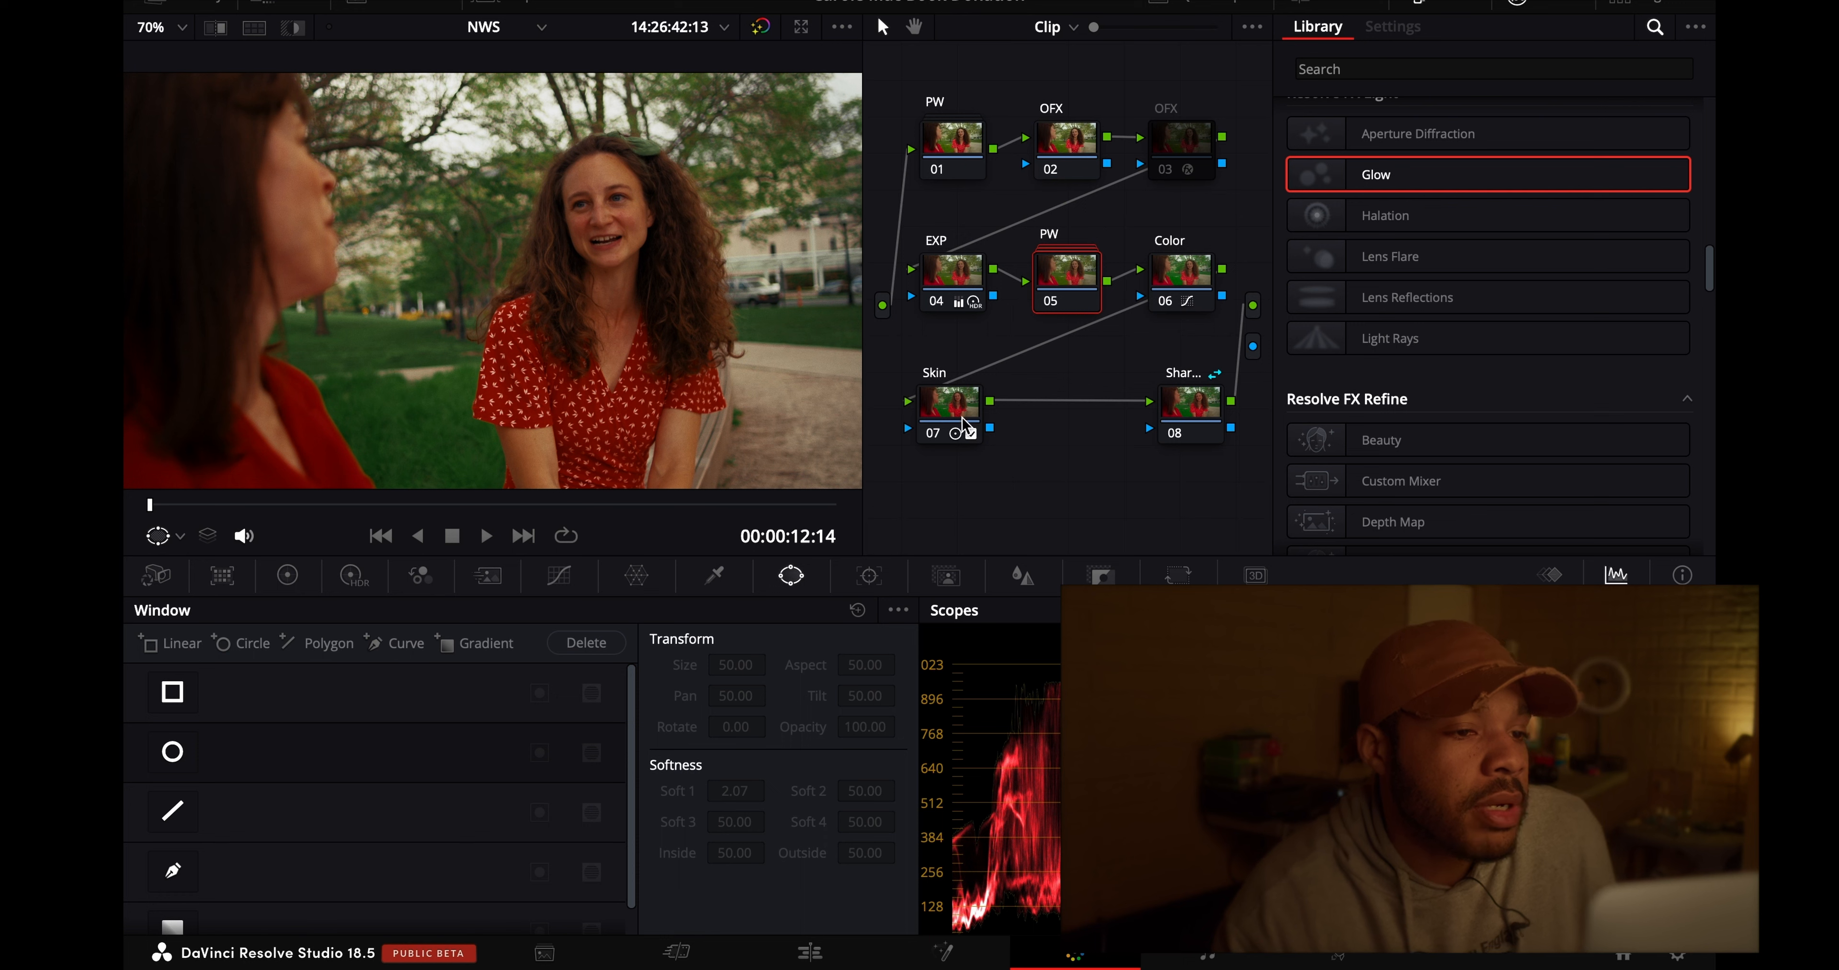
pyautogui.click(934, 432)
pyautogui.click(934, 432)
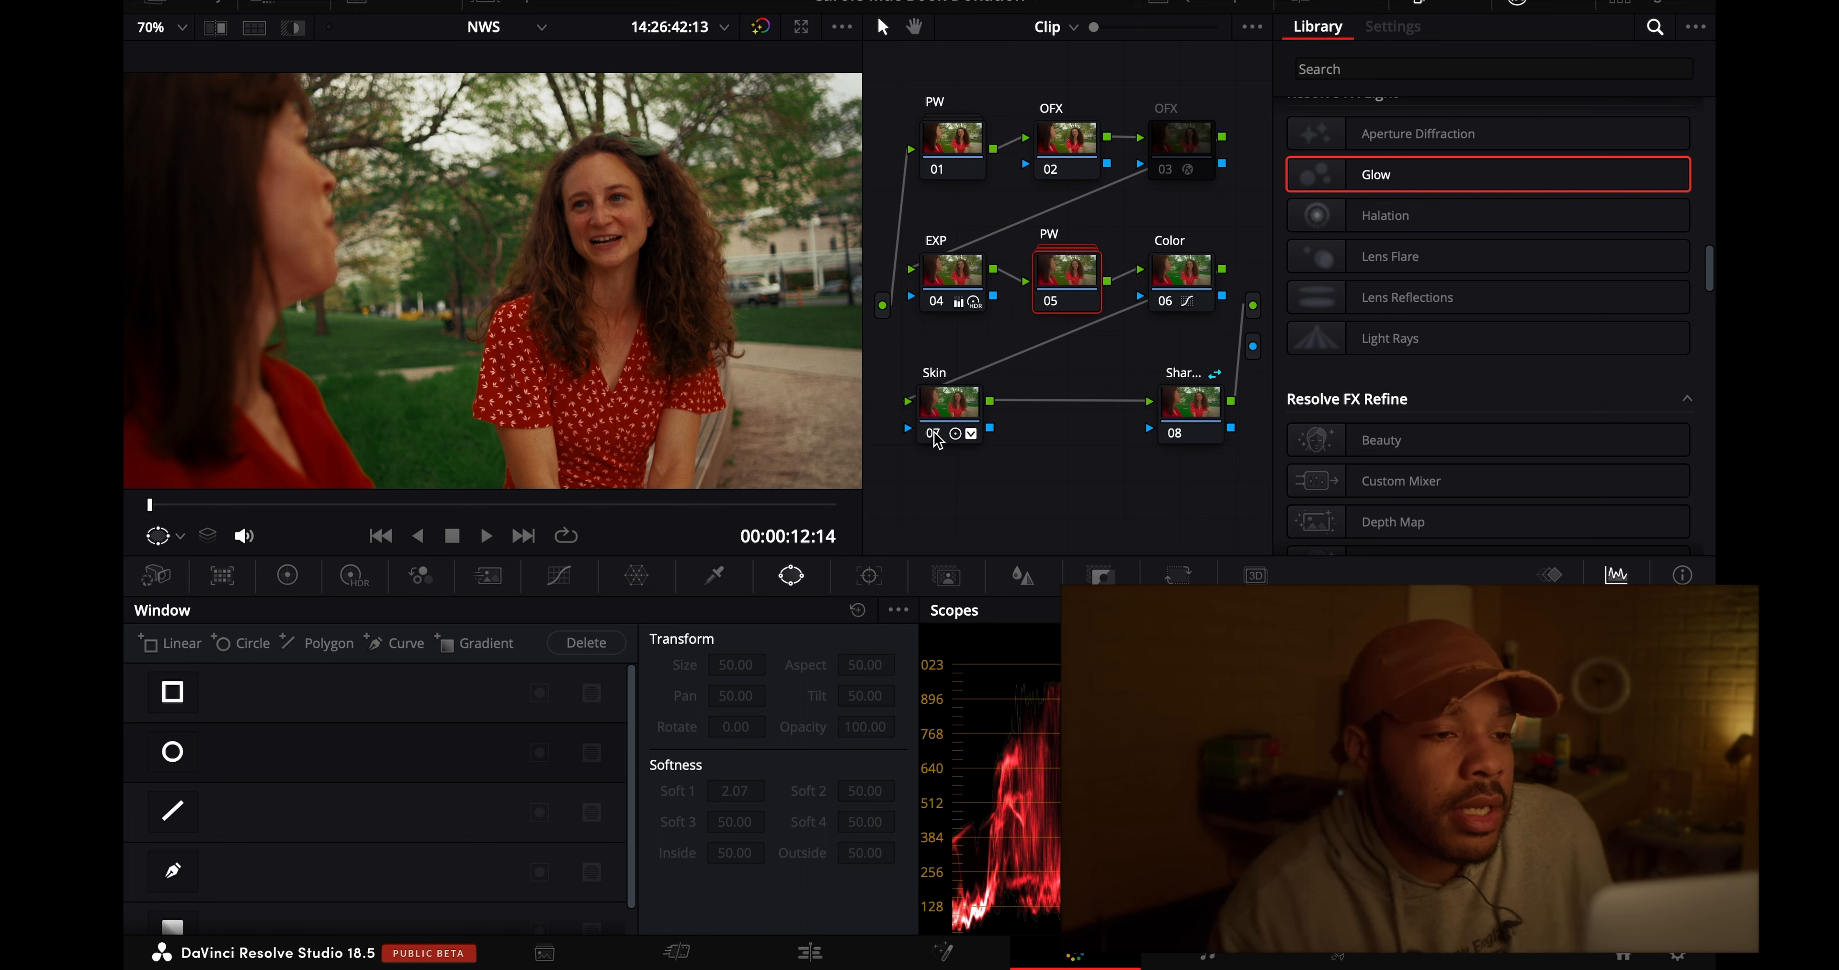
# - Set clip 03's Skin node 07 to an HDR Global exposure of -0.53 and a Primaries Offset of 26.05
pyautogui.click(962, 397)
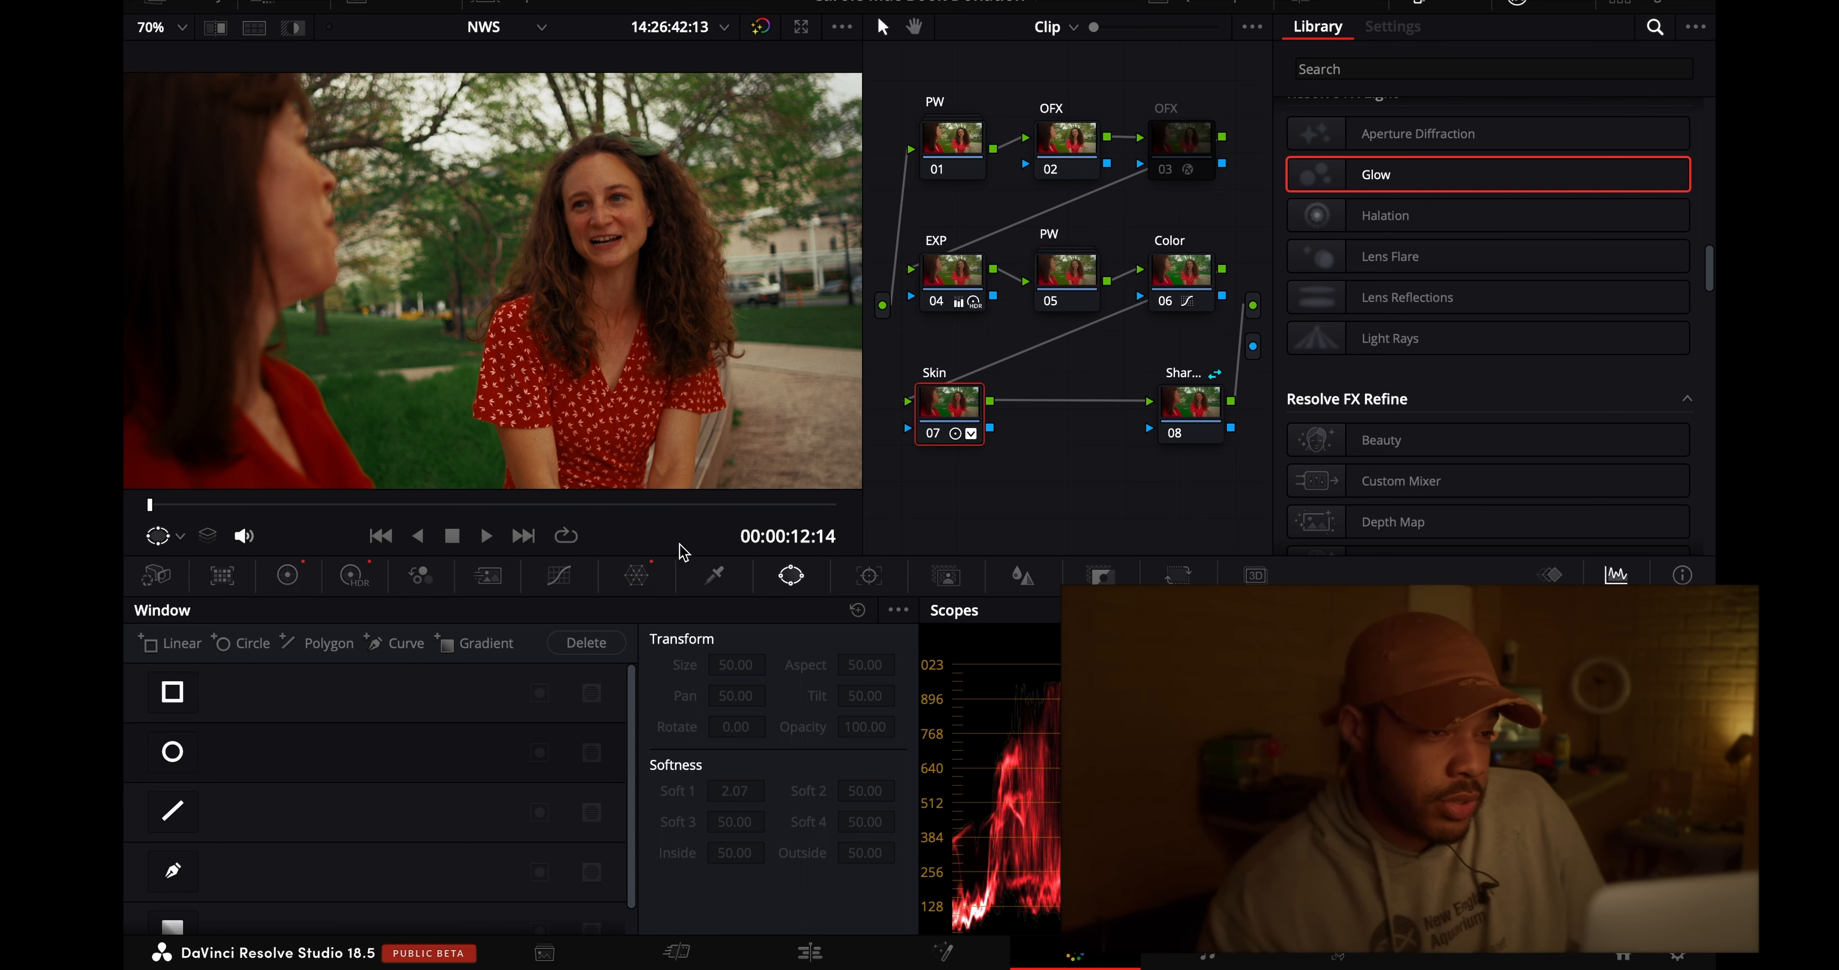
pyautogui.click(354, 575)
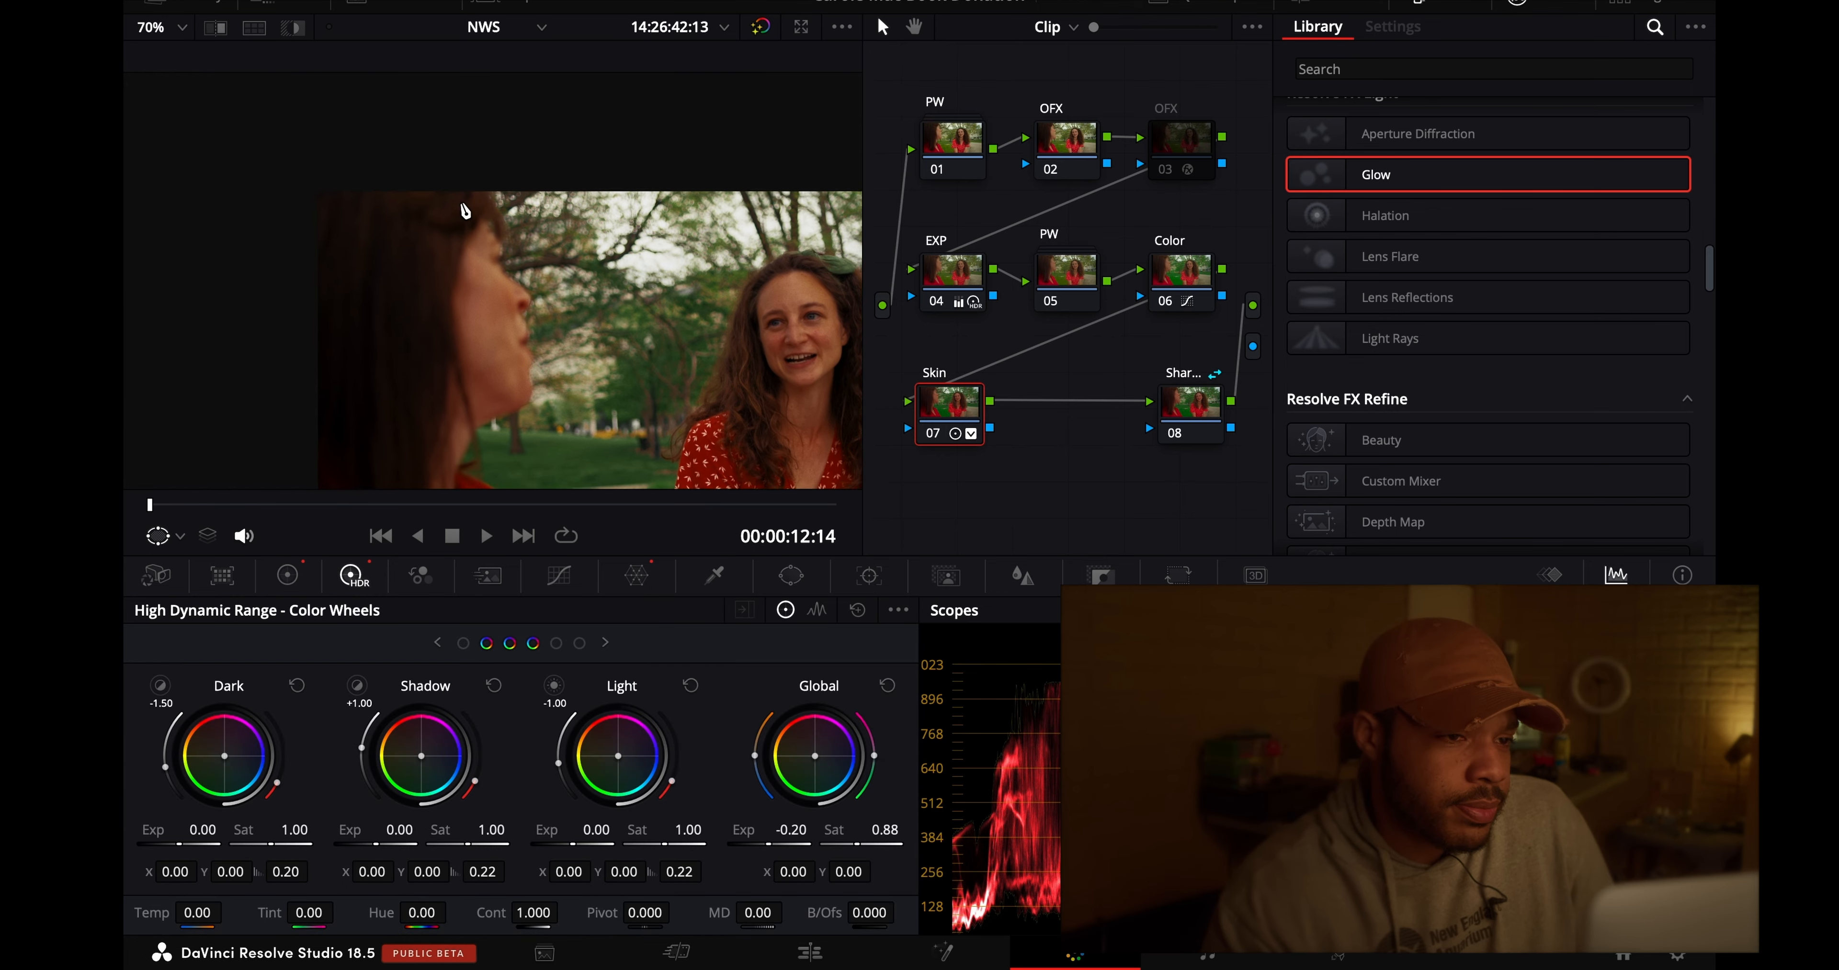
pyautogui.click(157, 30)
pyautogui.click(170, 59)
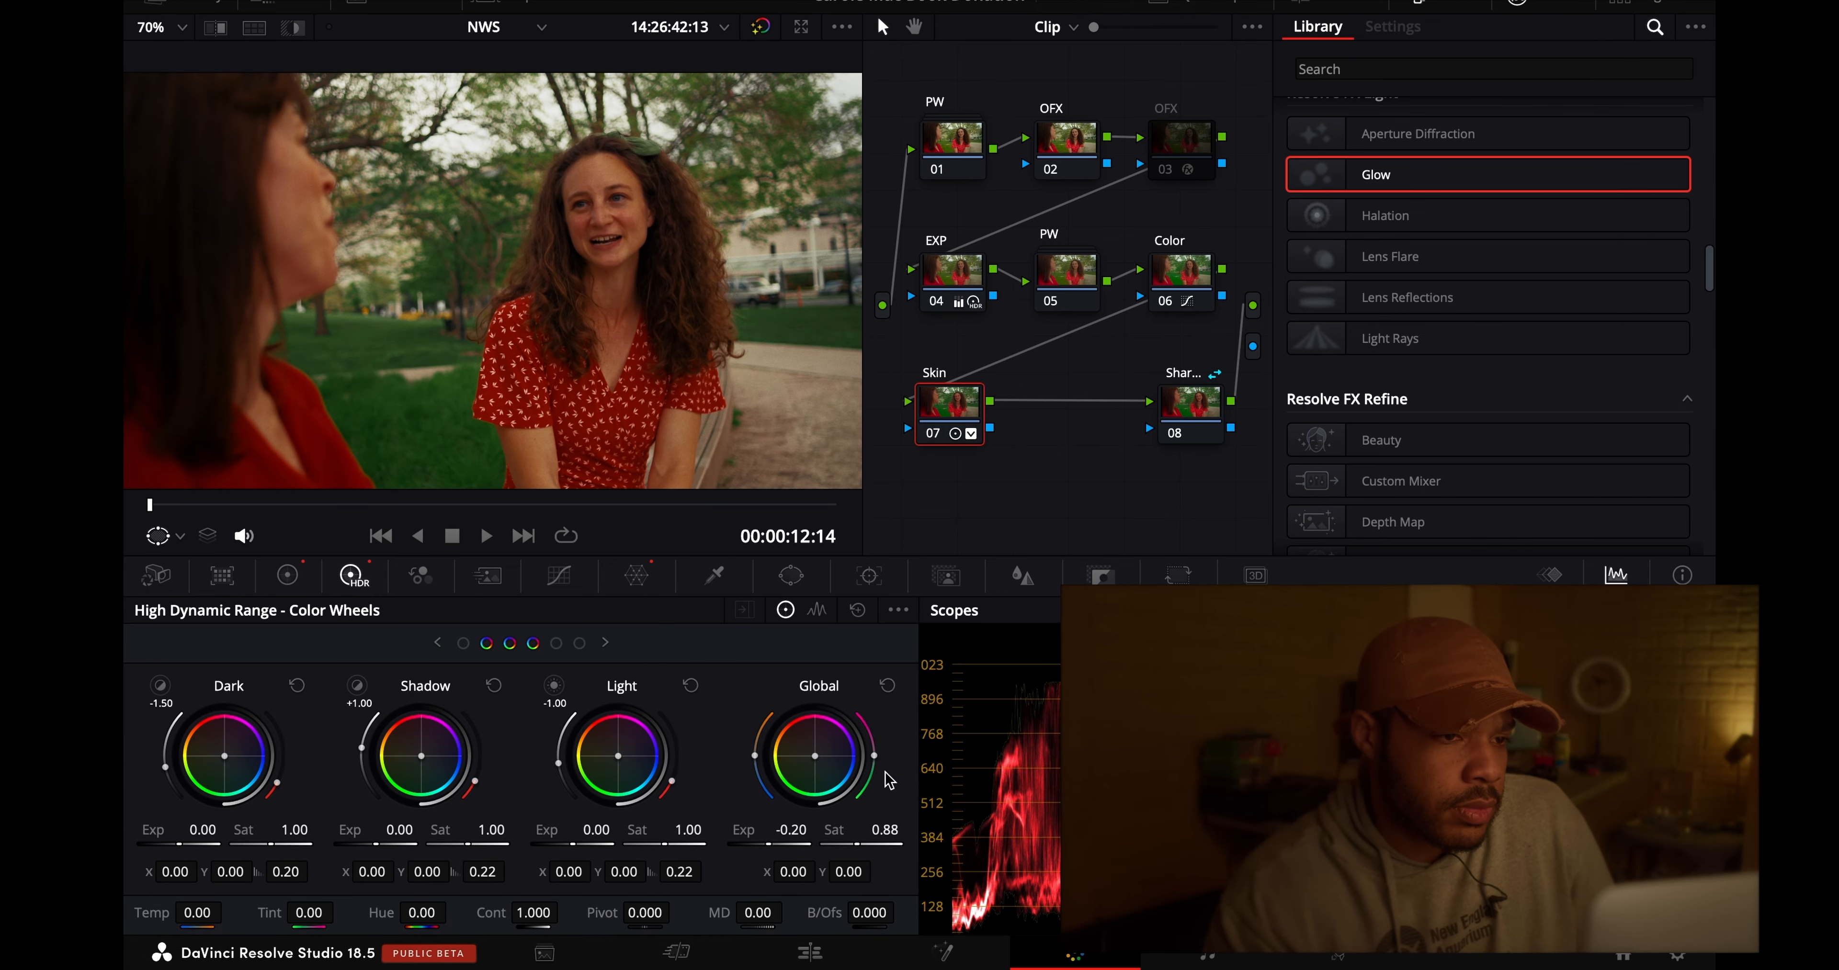
pyautogui.moveTo(793, 834); pyautogui.dragTo(668, 860)
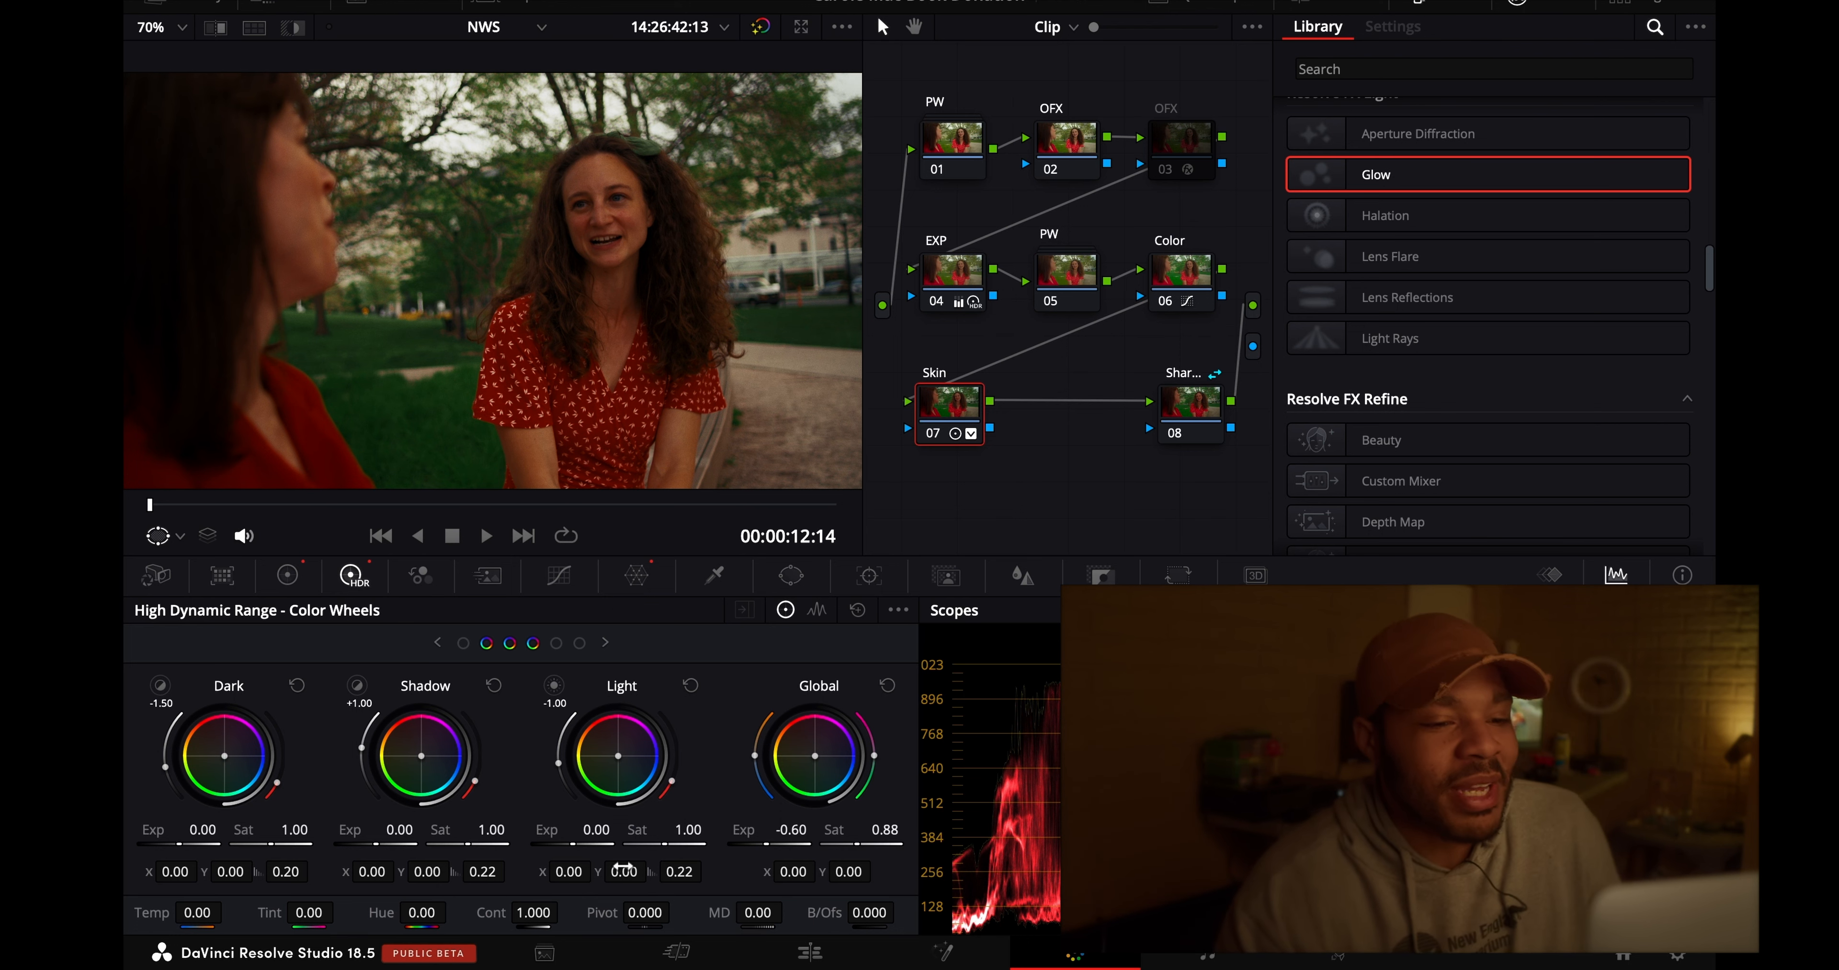
pyautogui.moveTo(623, 867); pyautogui.dragTo(675, 886)
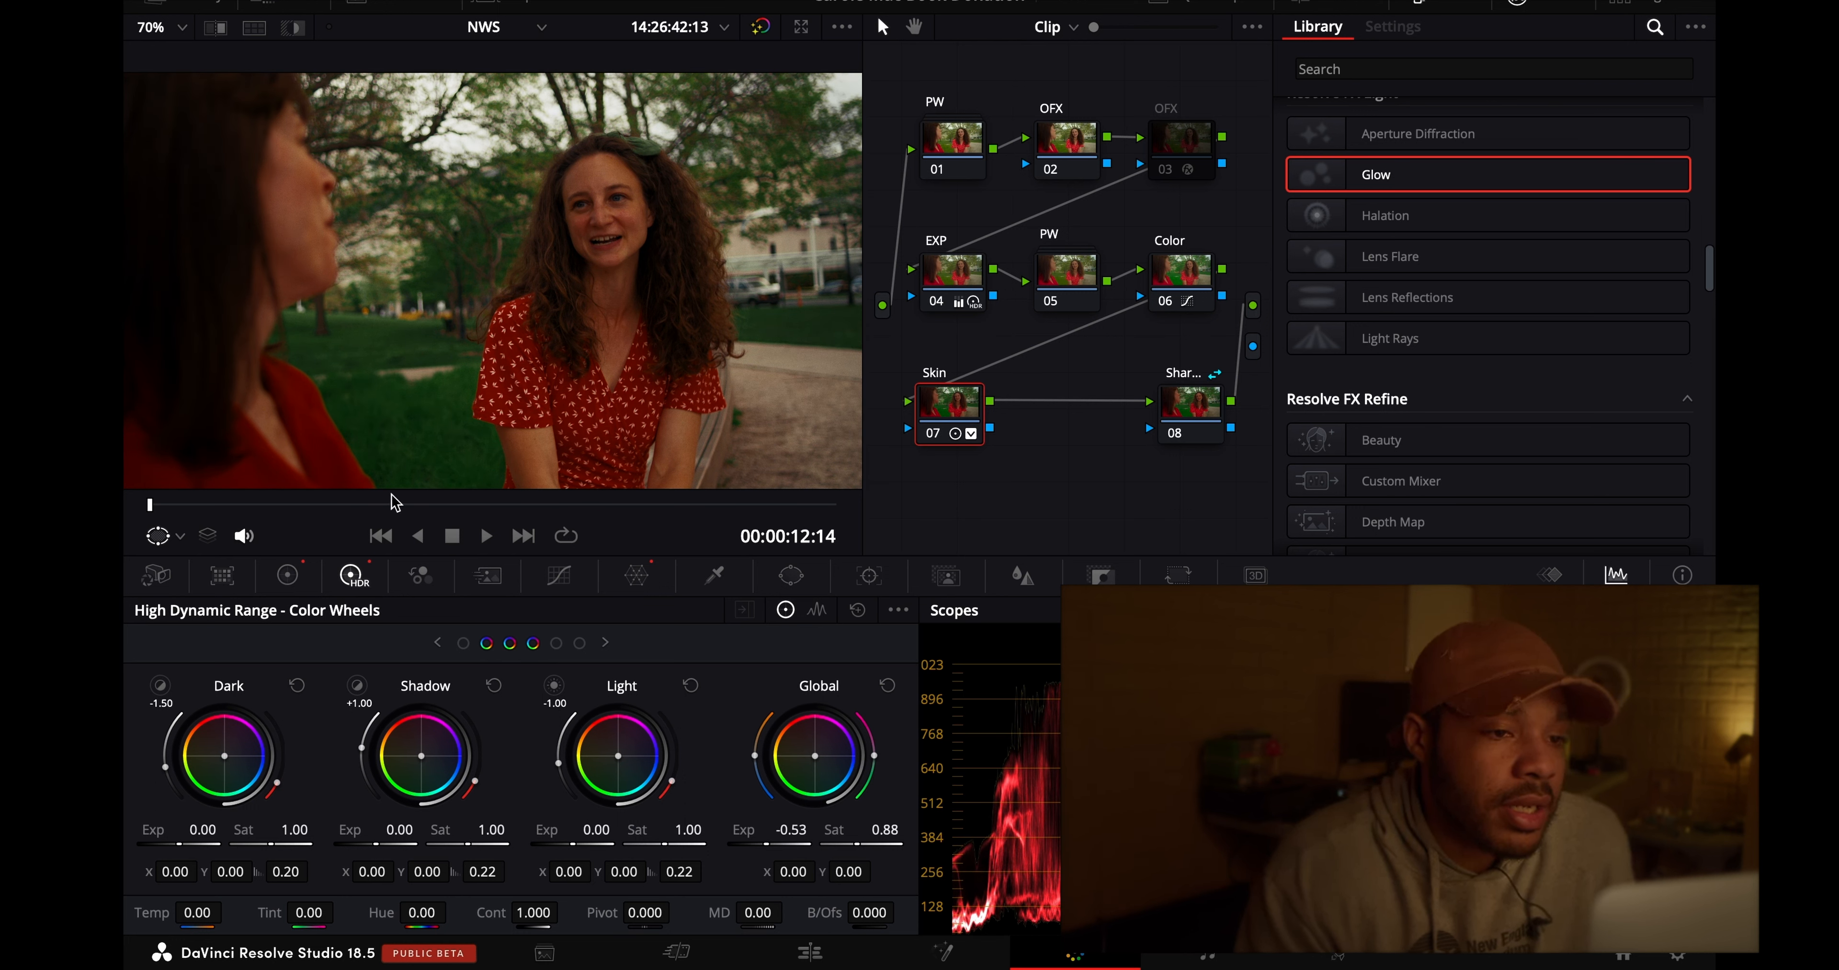
pyautogui.click(163, 25)
pyautogui.click(165, 59)
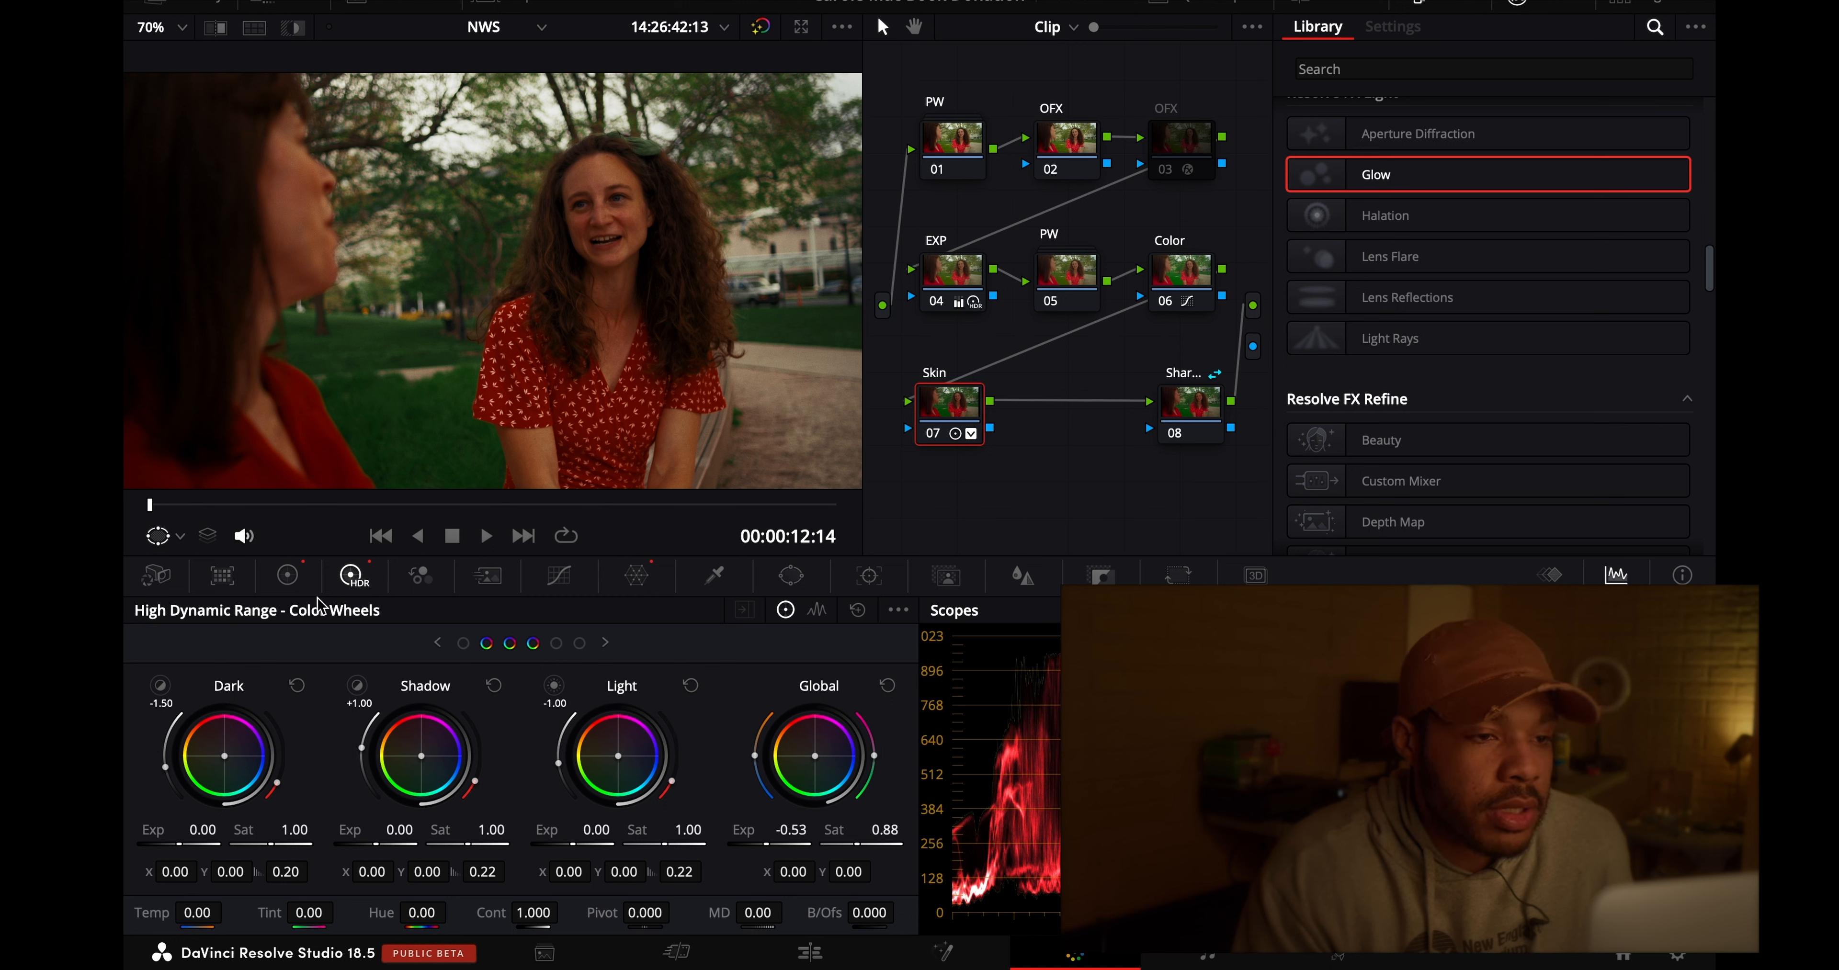
pyautogui.click(287, 575)
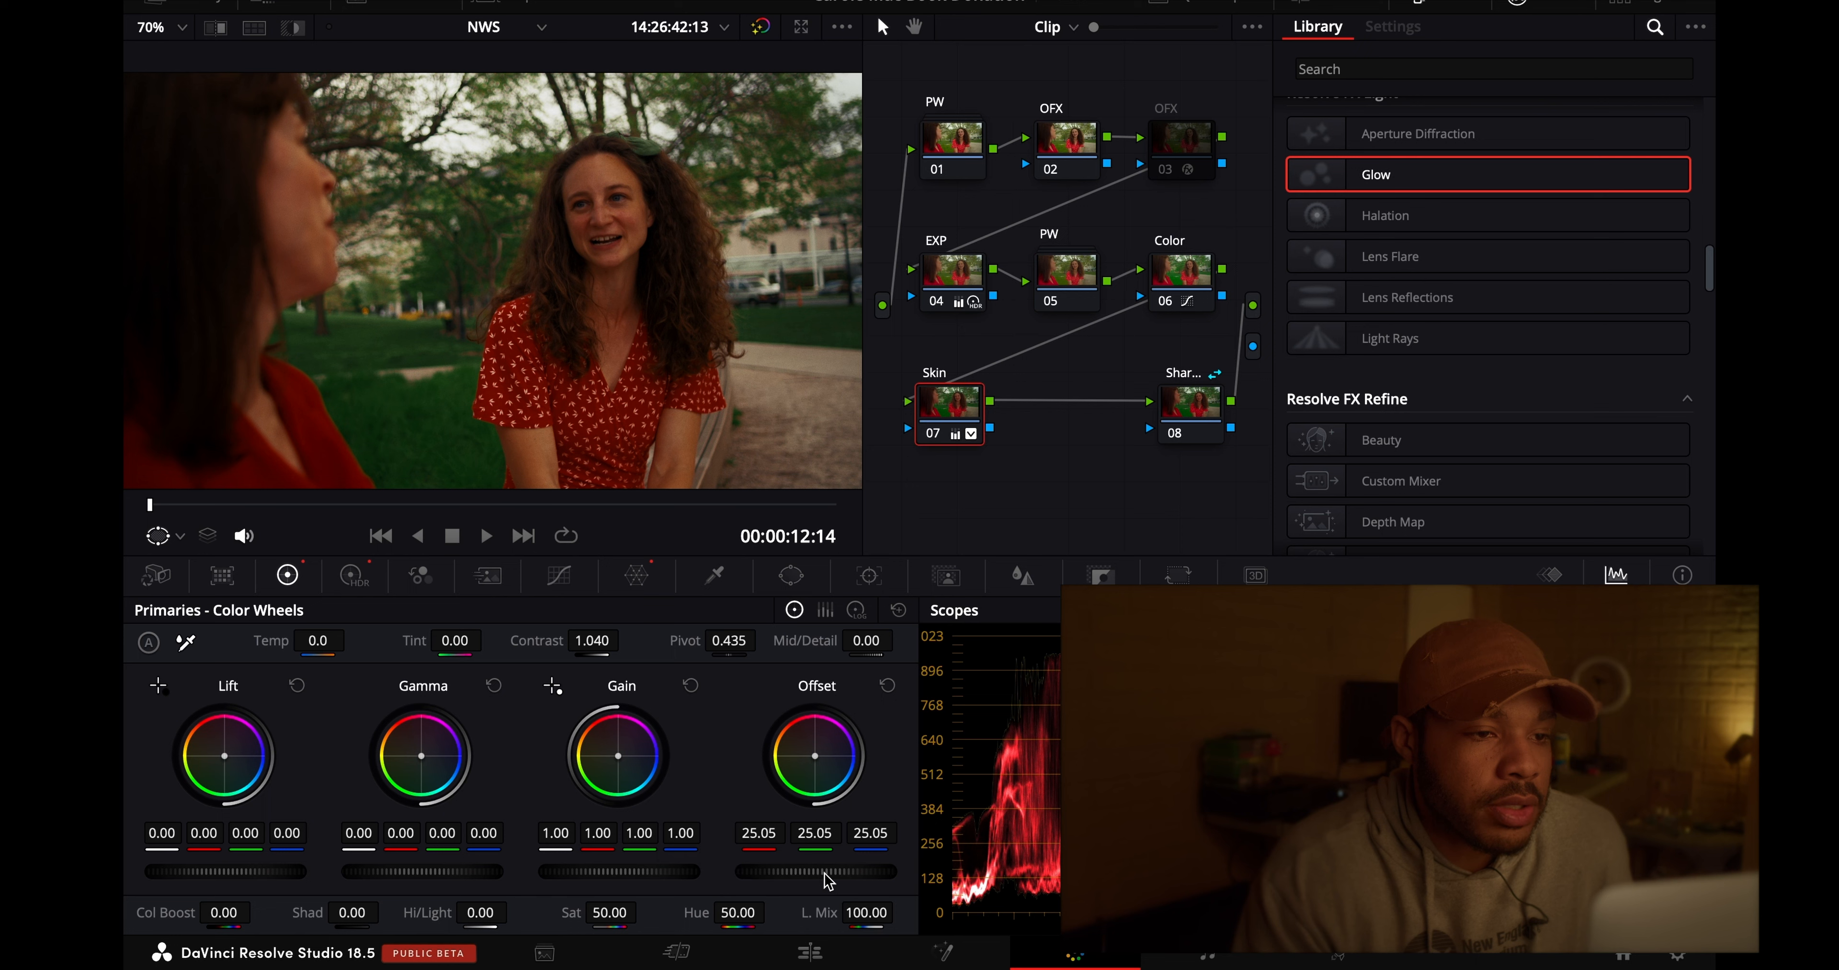
pyautogui.moveTo(827, 882); pyautogui.dragTo(885, 882)
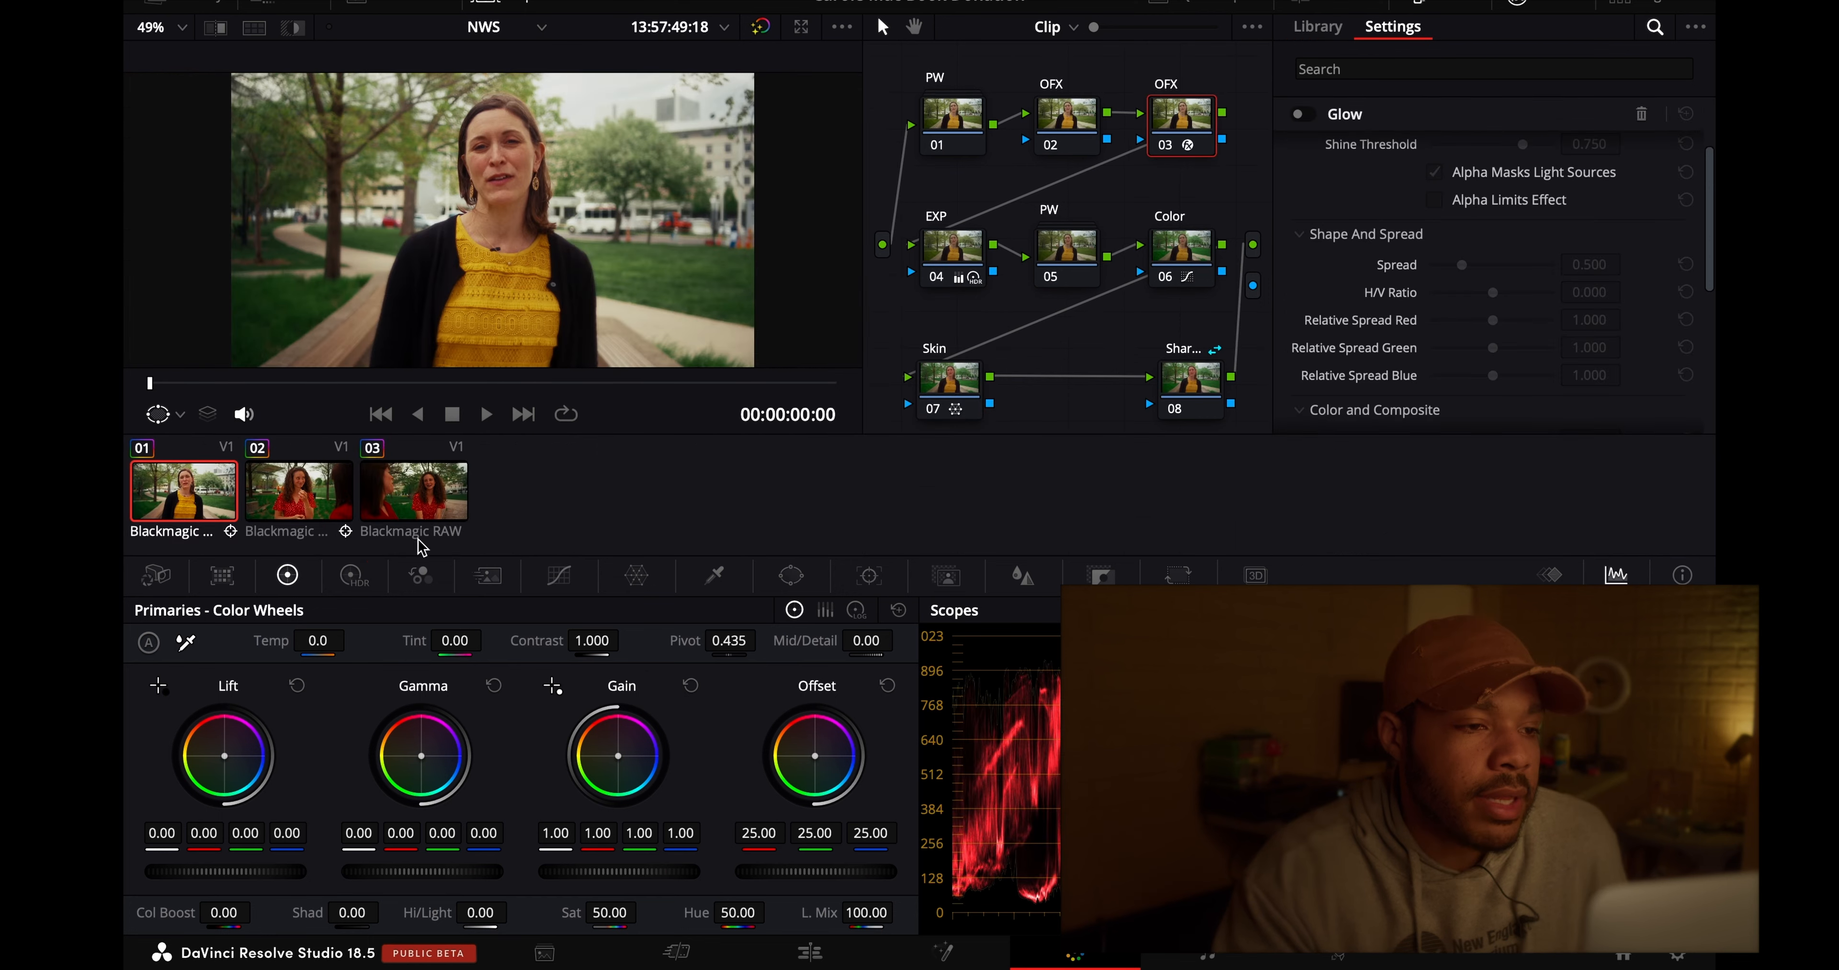
# - Switch repeatedly between clips 02 and 03 to compare their exposure and skin tones
pyautogui.click(308, 519)
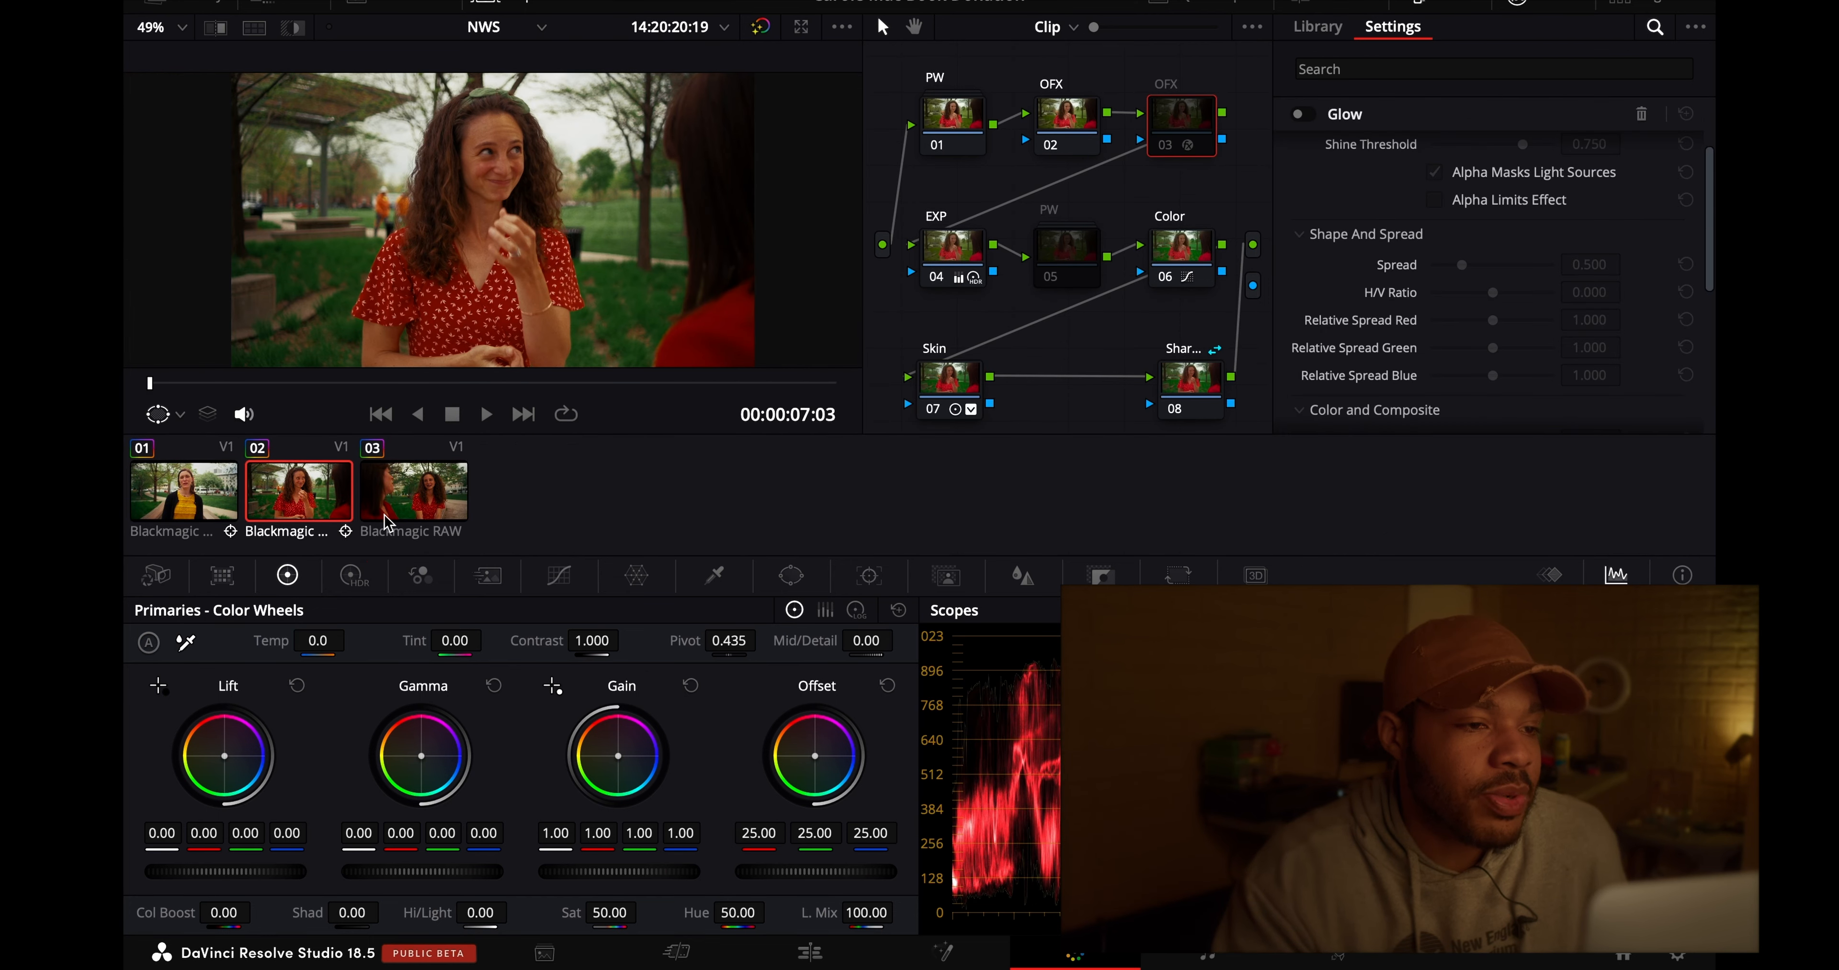
pyautogui.click(386, 523)
pyautogui.click(317, 520)
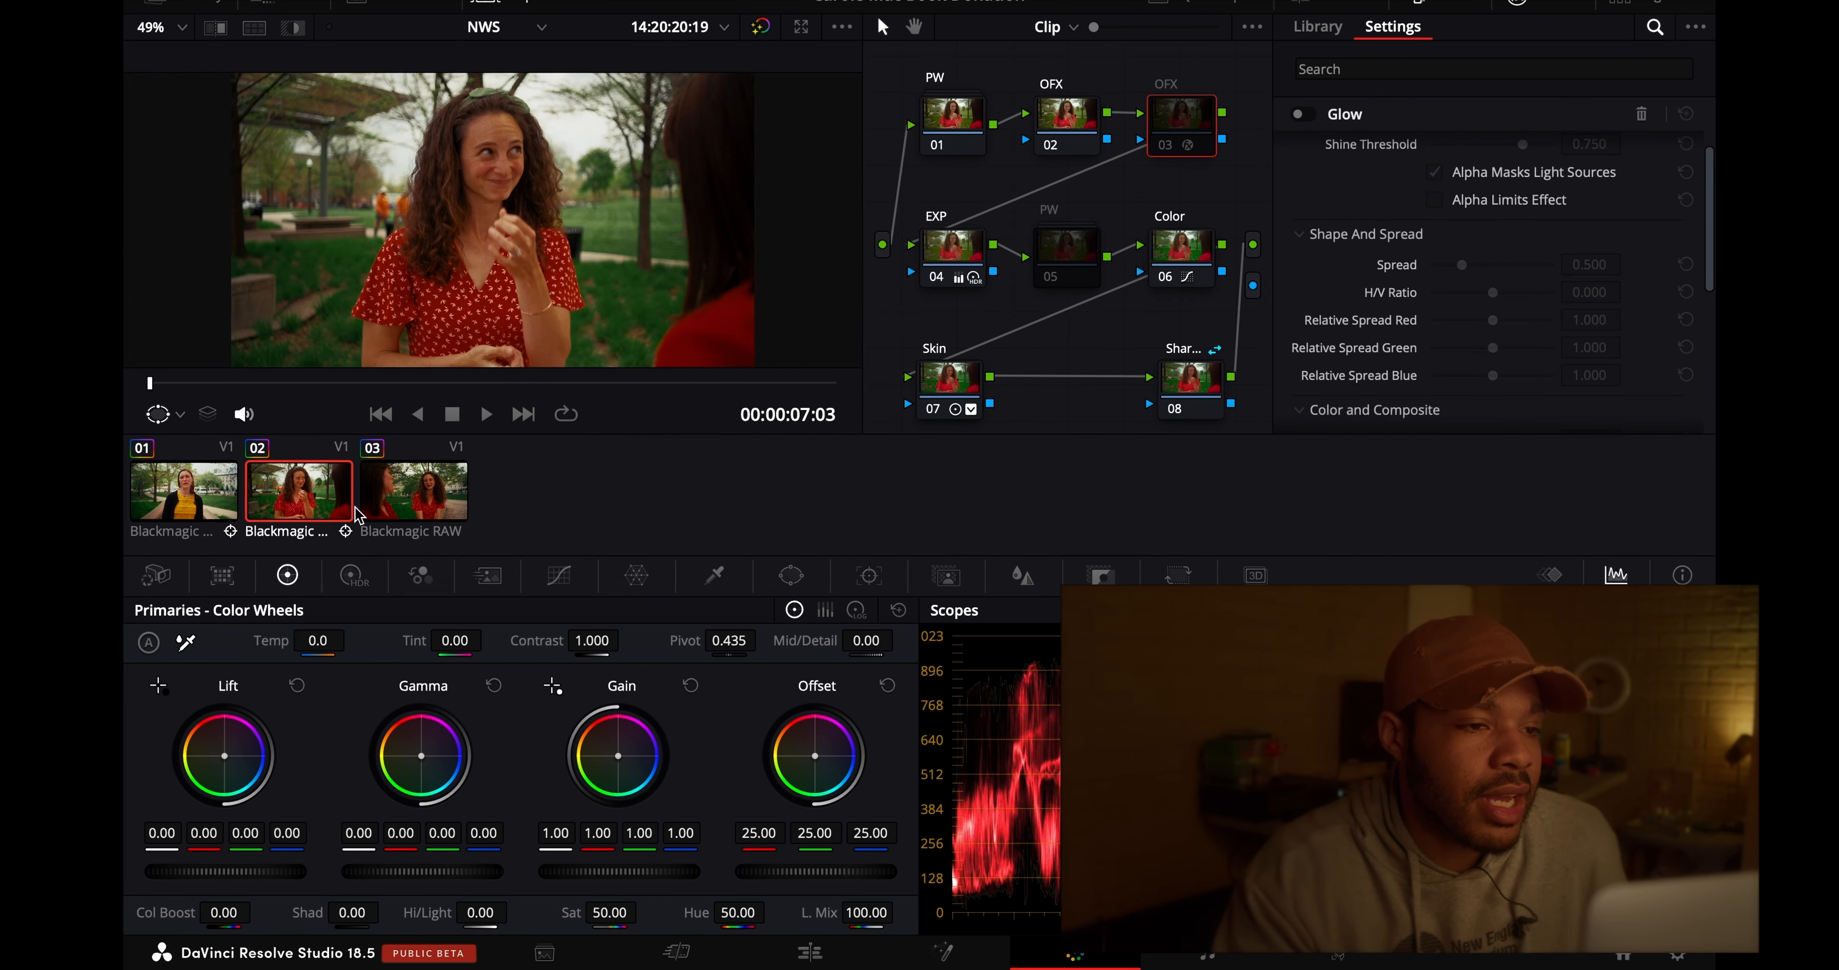
pyautogui.click(390, 512)
pyautogui.click(289, 513)
pyautogui.click(386, 517)
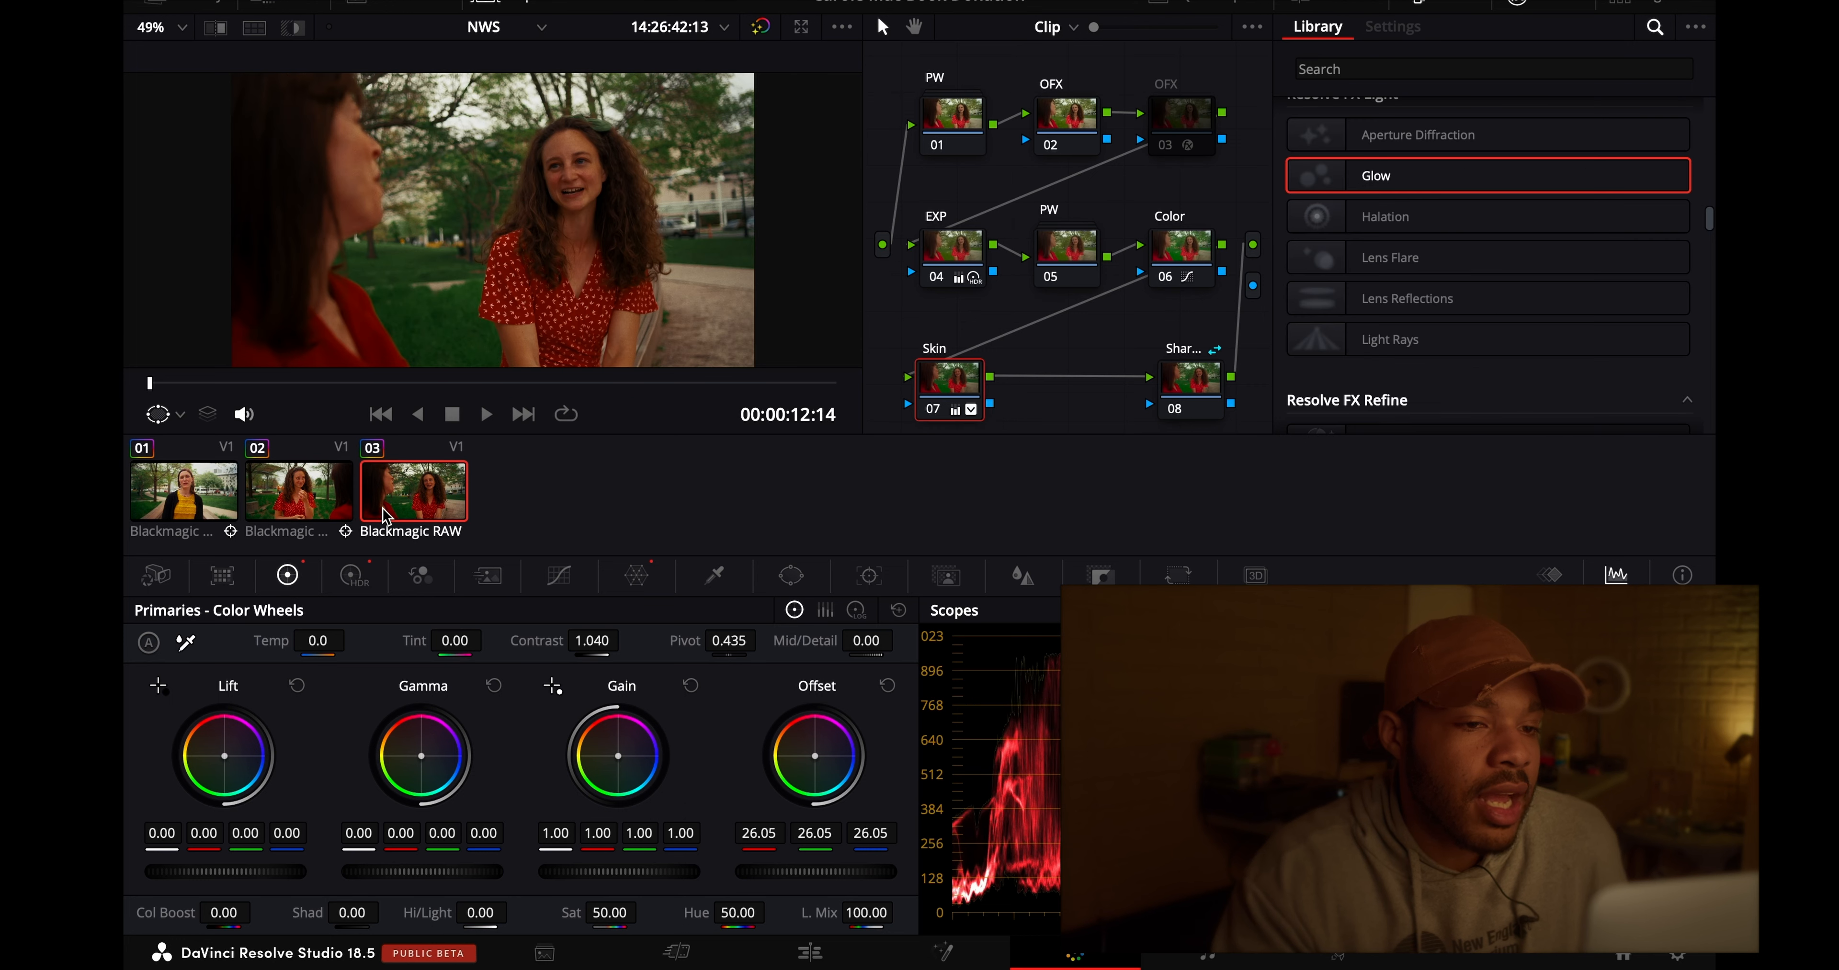
# - Set the HDR Global exposure of clip 02's Skin node 07 to -0.28
pyautogui.click(324, 517)
pyautogui.click(931, 251)
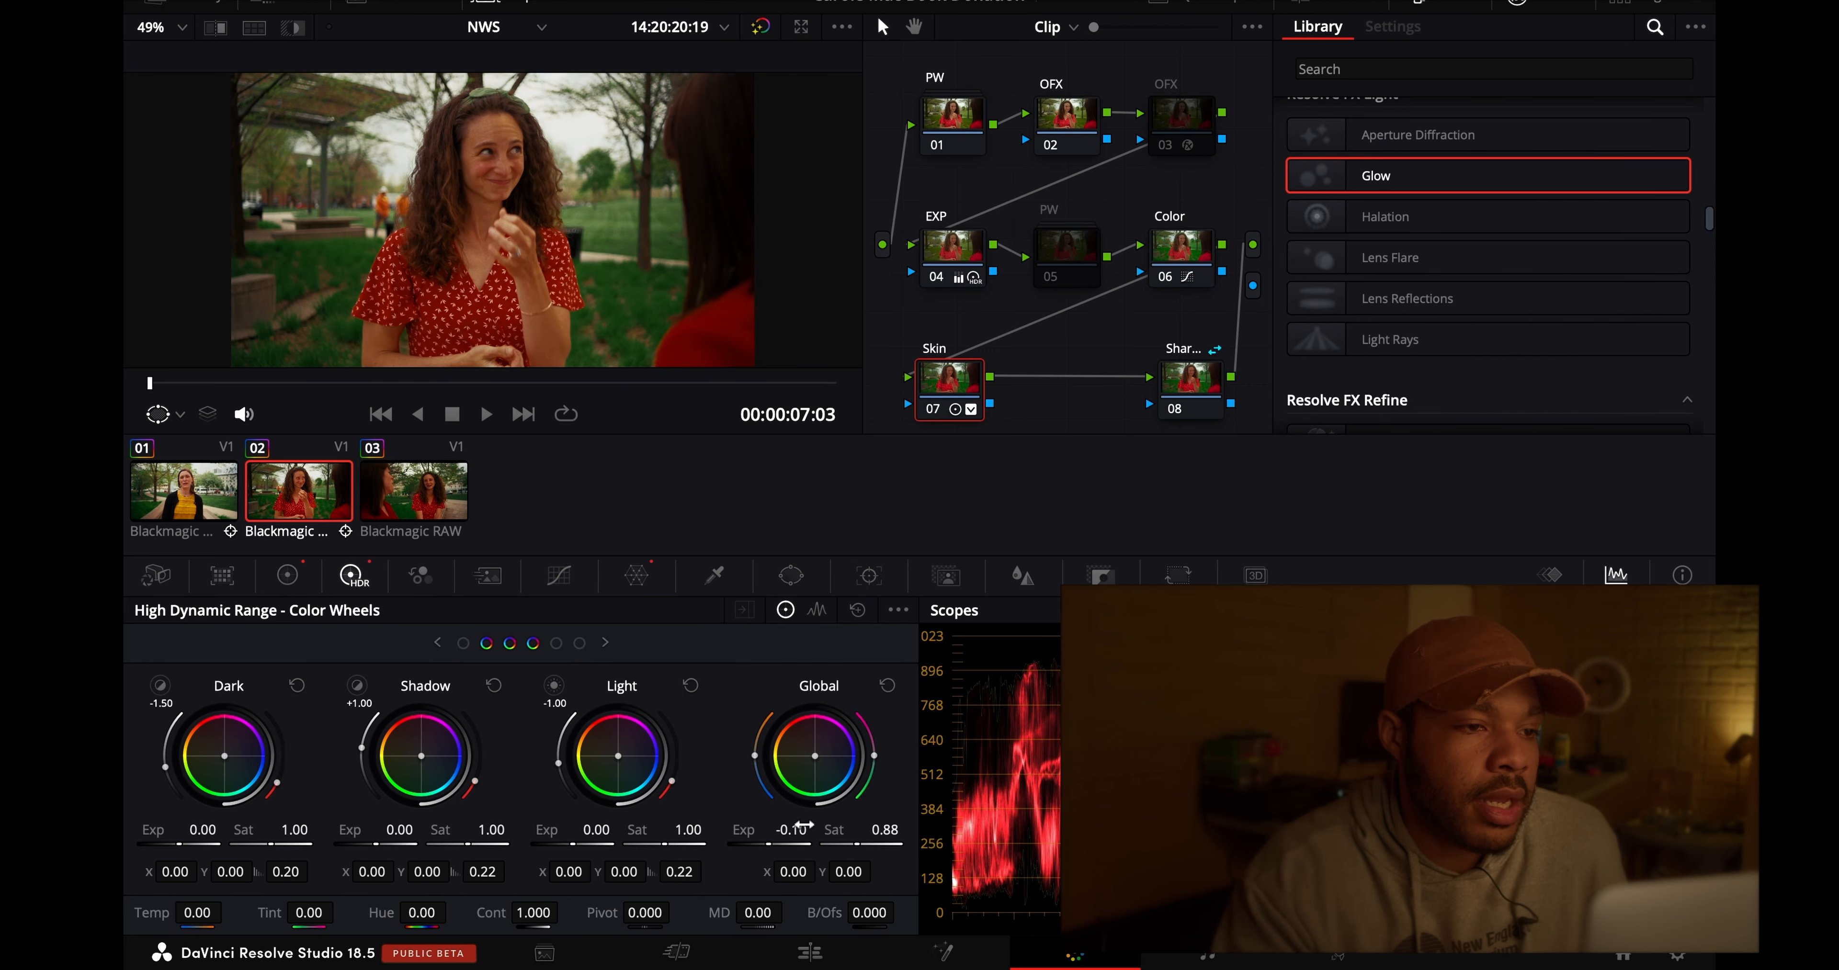
pyautogui.moveTo(774, 829); pyautogui.dragTo(739, 830)
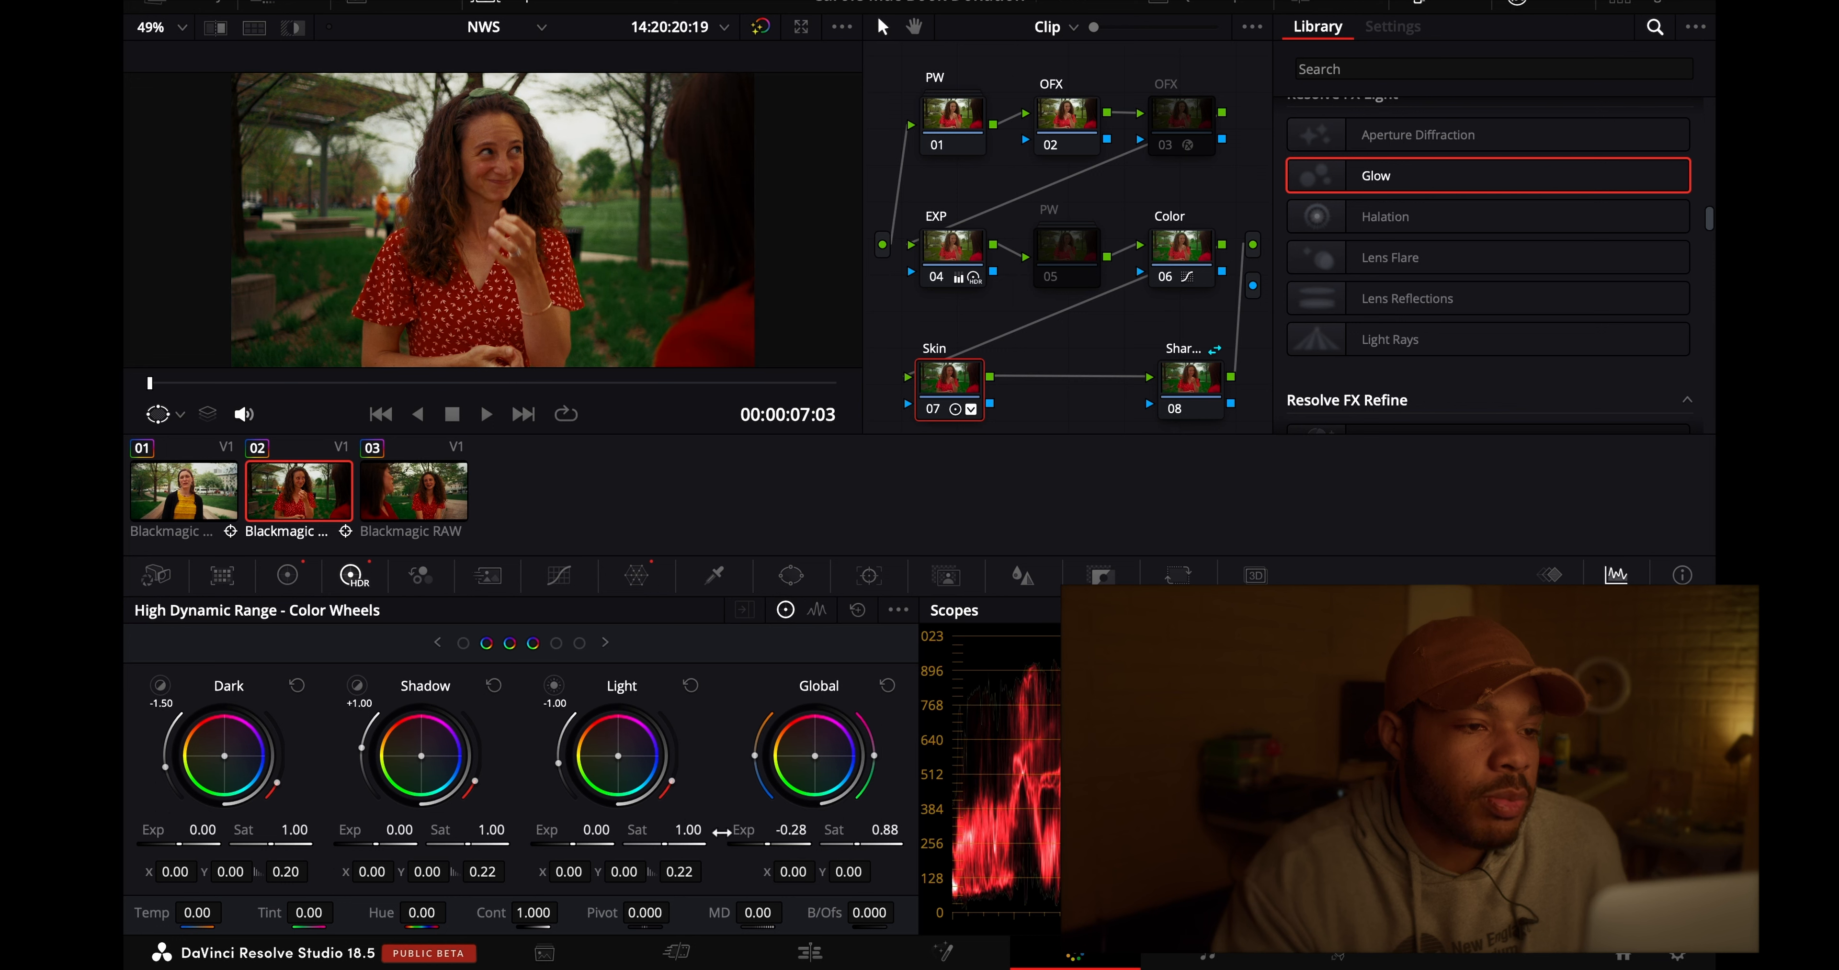
# - Alternate between clips 02 and 03 to check the match with the lowered exposure, ending on clip 03
pyautogui.click(410, 496)
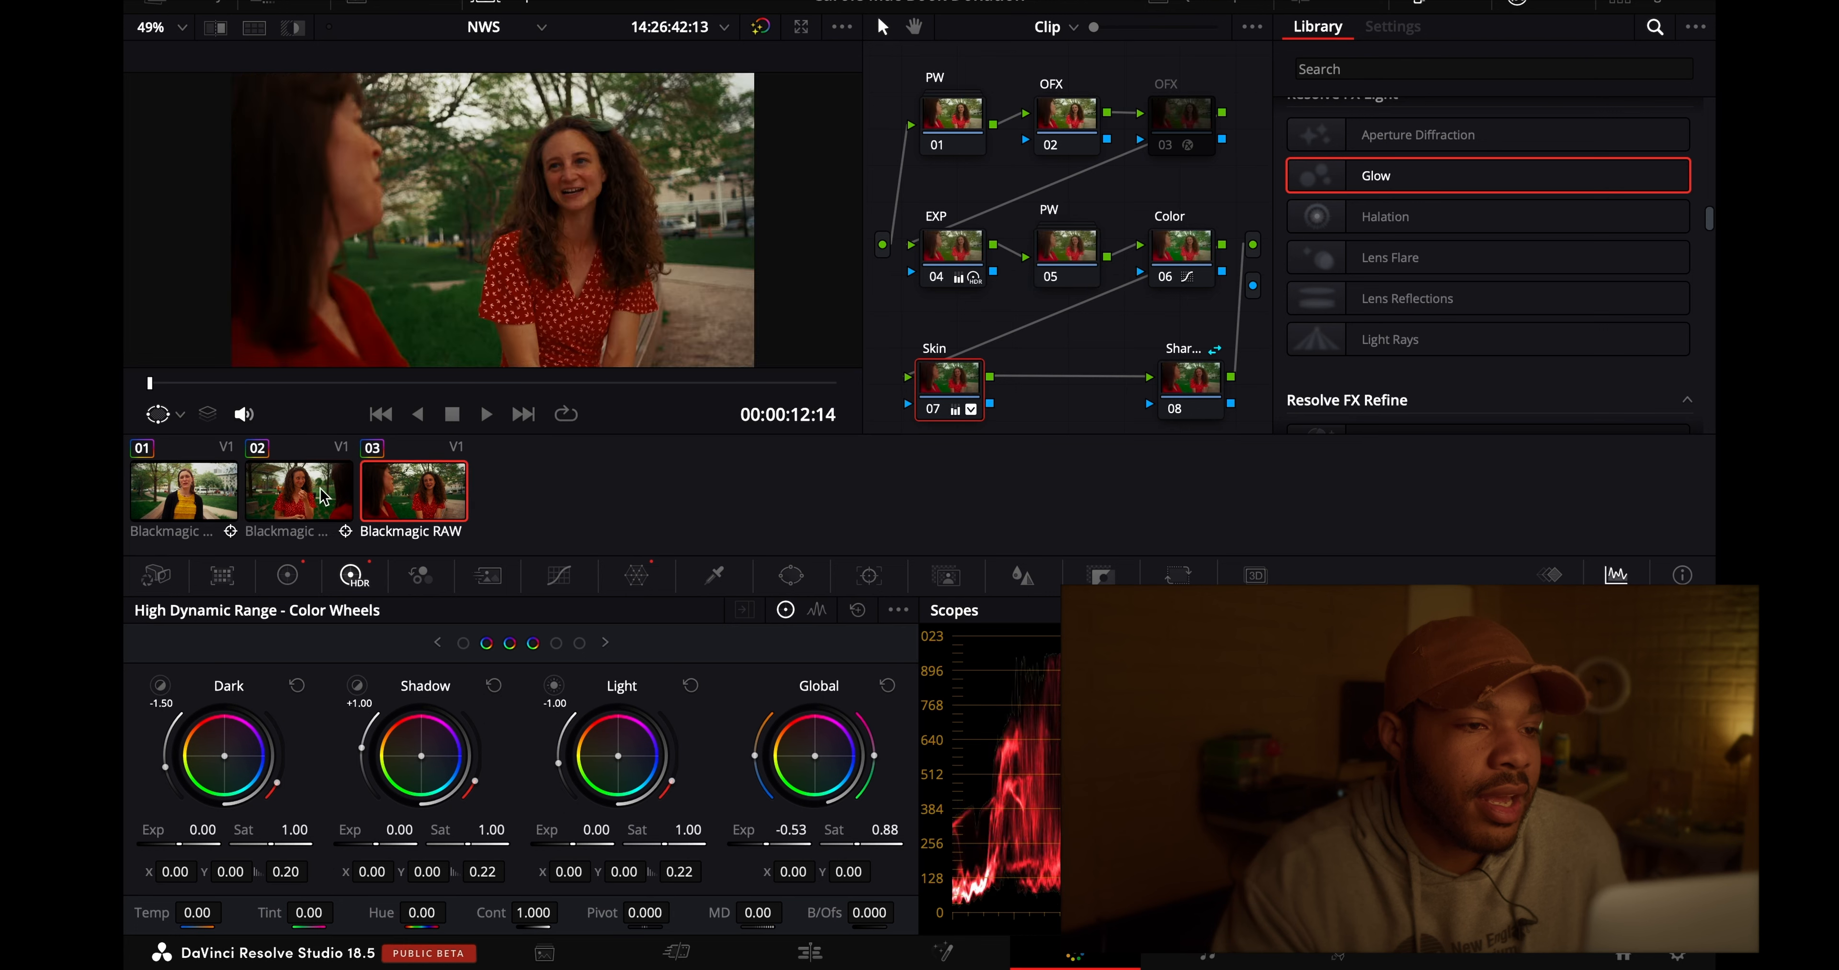
pyautogui.click(325, 497)
pyautogui.click(419, 497)
pyautogui.click(312, 499)
pyautogui.click(416, 493)
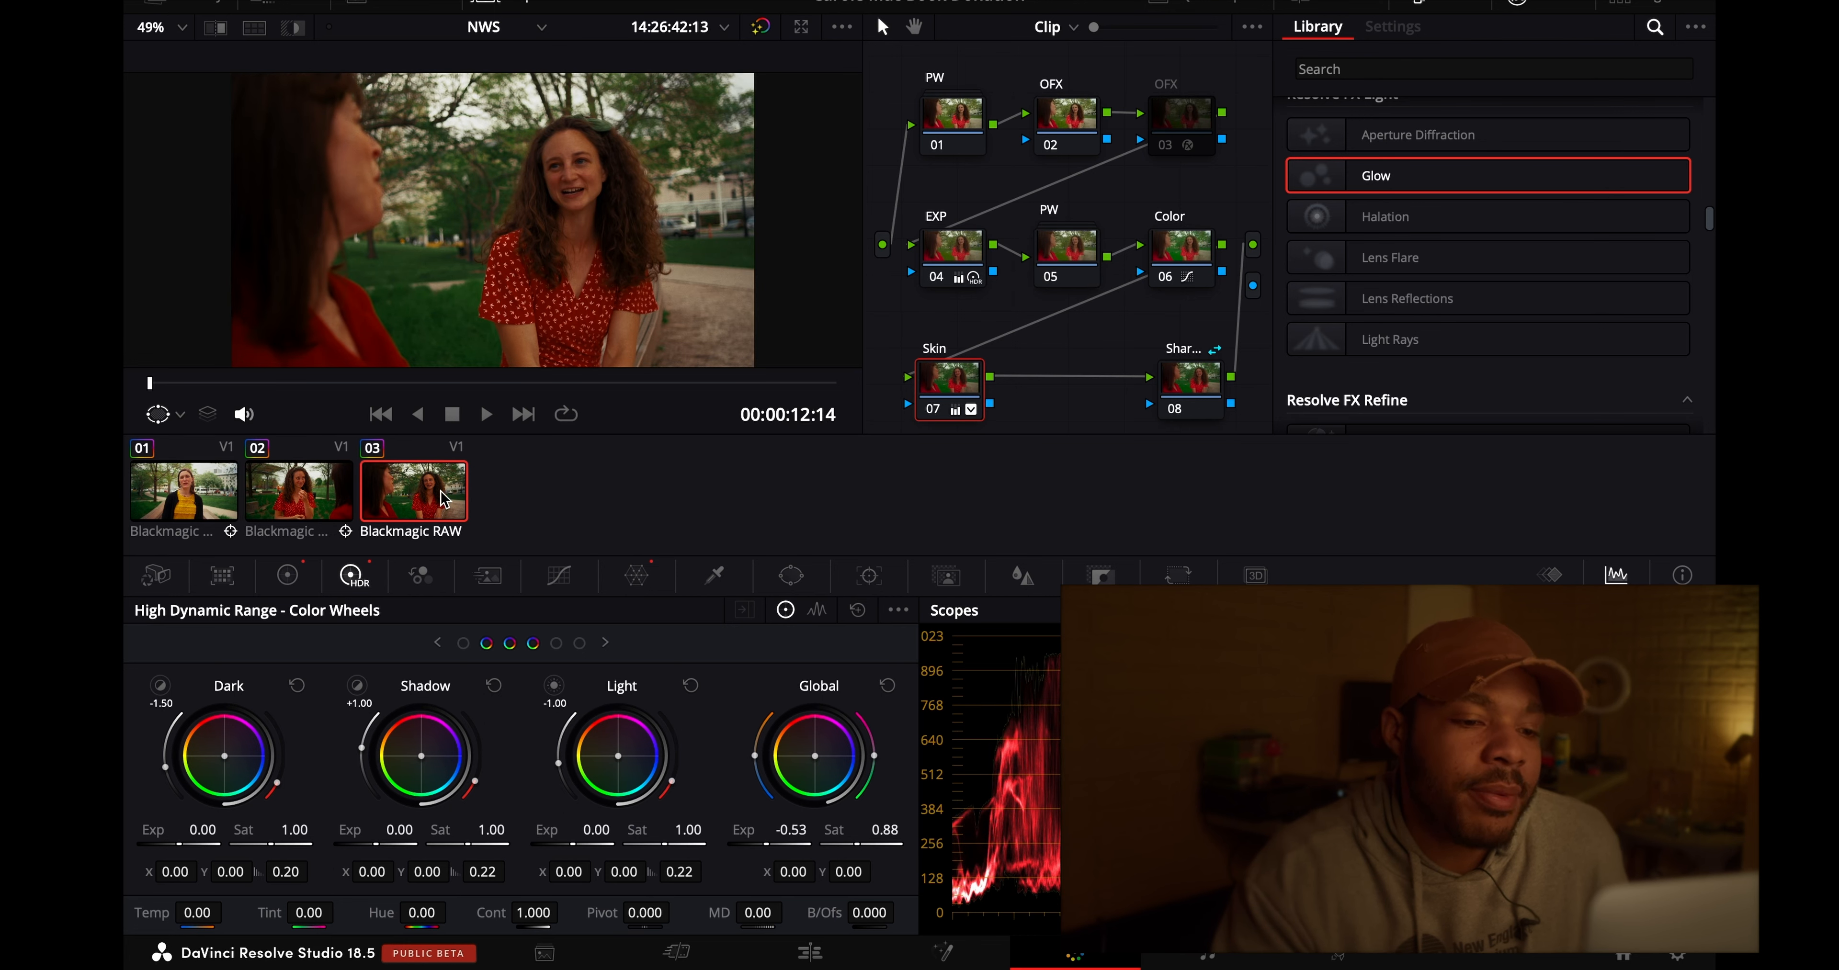